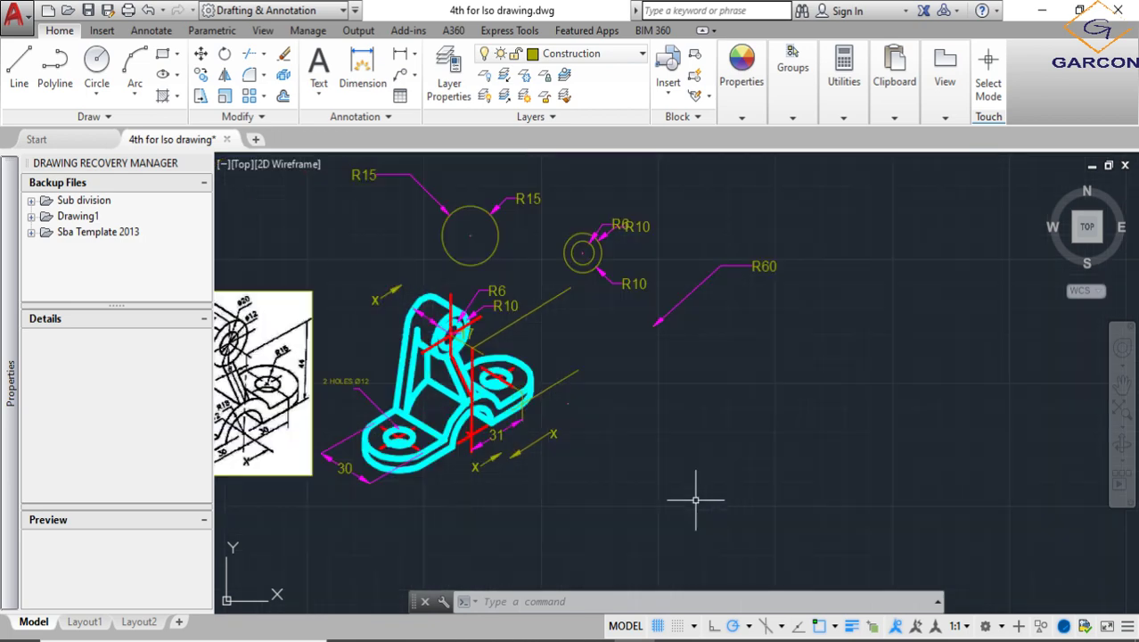
Paste the copied bracket reference picture into the empty area beside the existing drawings and accept the OLE text size settings
scroll(695, 499, down, 1)
key(ctrl+v)
scroll(704, 504, down, 4)
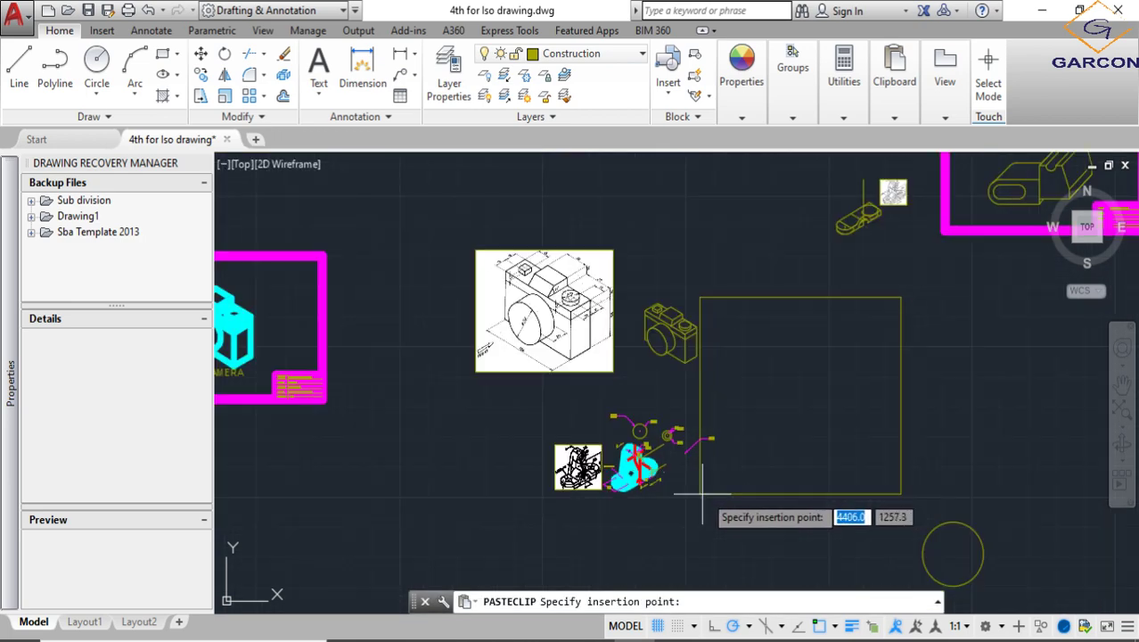
click(745, 491)
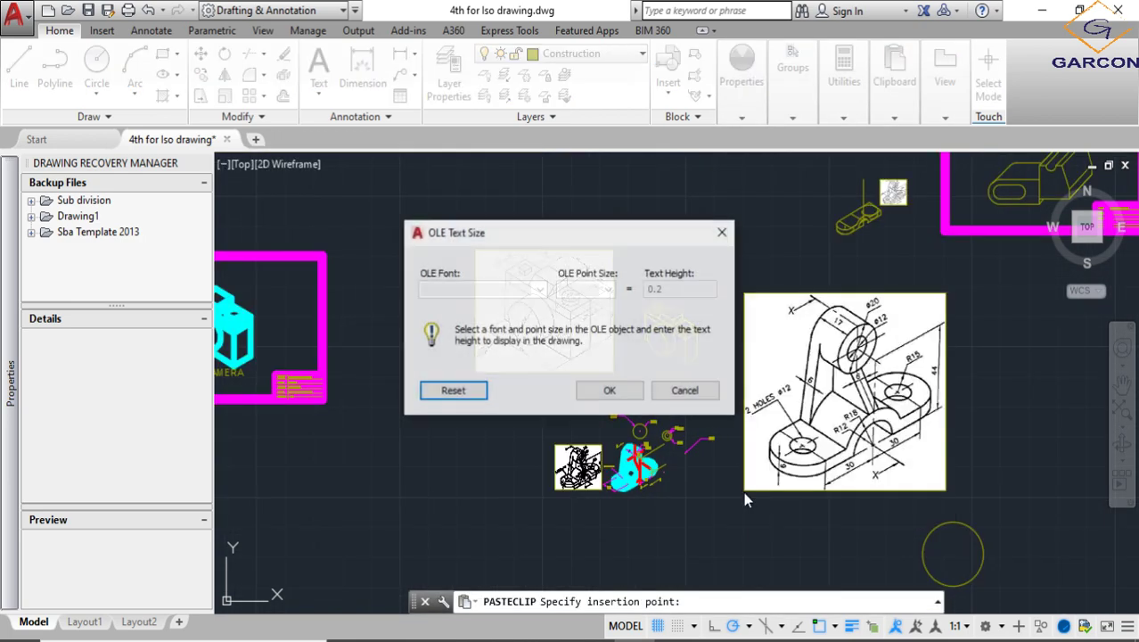
click(616, 397)
Shrink the pasted bracket picture from its upper corner to roughly a third of its width, keeping its lower corner in place
scroll(675, 468, down, 2)
middle_drag(761, 445, 459, 386)
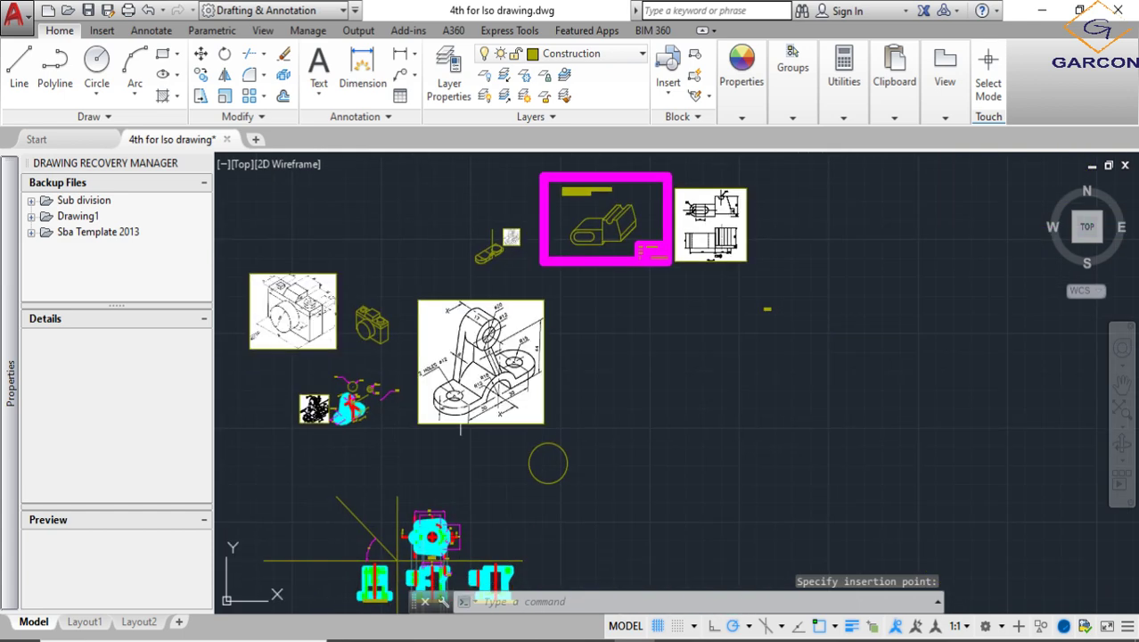
scroll(466, 387, up, 2)
click(535, 261)
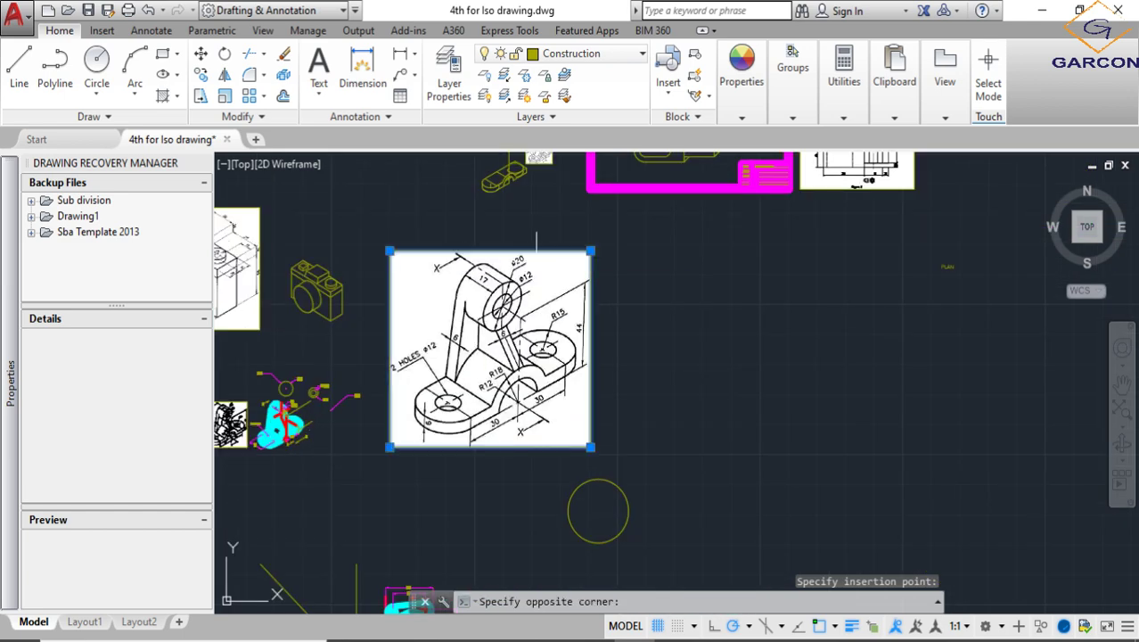
click(590, 250)
middle_drag(451, 389, 613, 307)
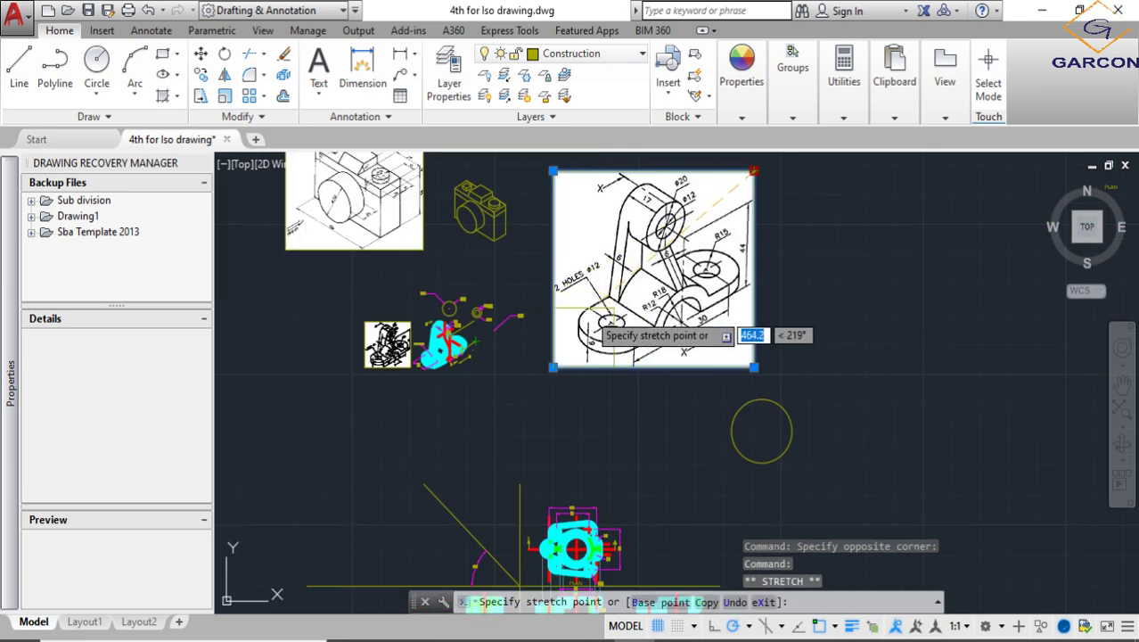
Examine the finished cyan isometric bracket, switch to the browser's Gmail tab to view the dimensioned bracket sheet, and return to AutoCAD
scroll(450, 343, up, 8)
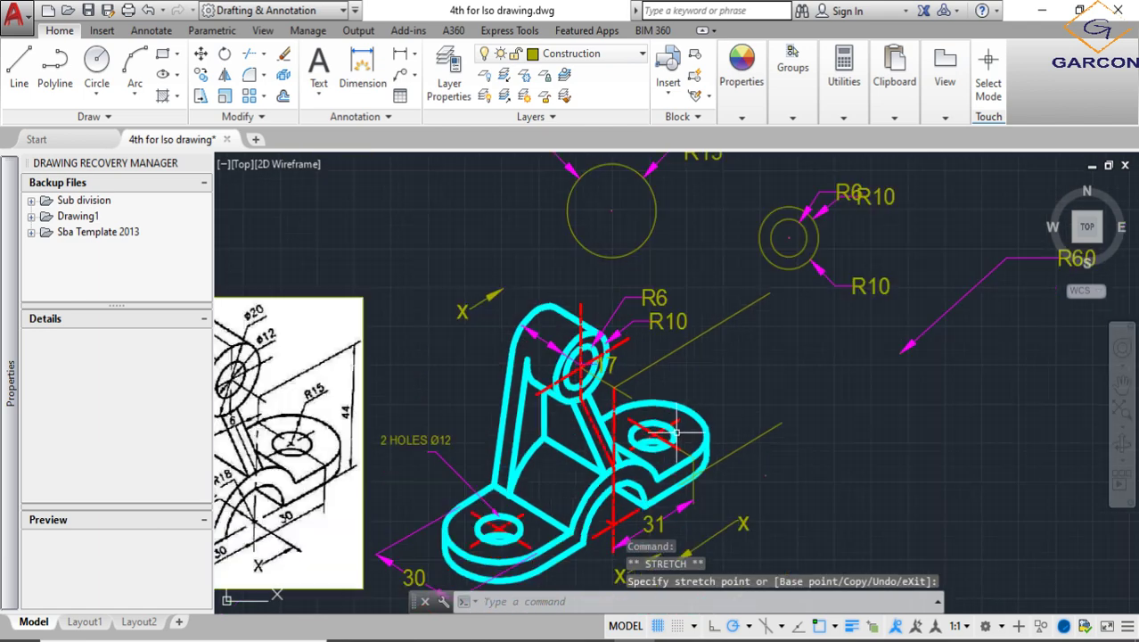
scroll(673, 434, down, 3)
scroll(623, 434, up, 5)
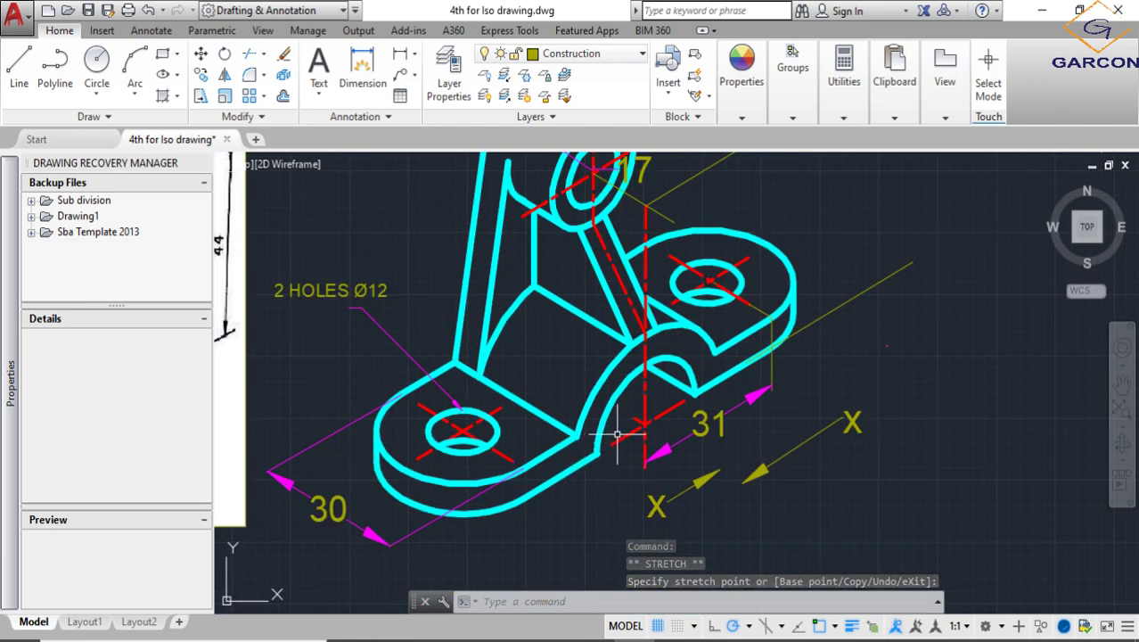
scroll(616, 434, down, 5)
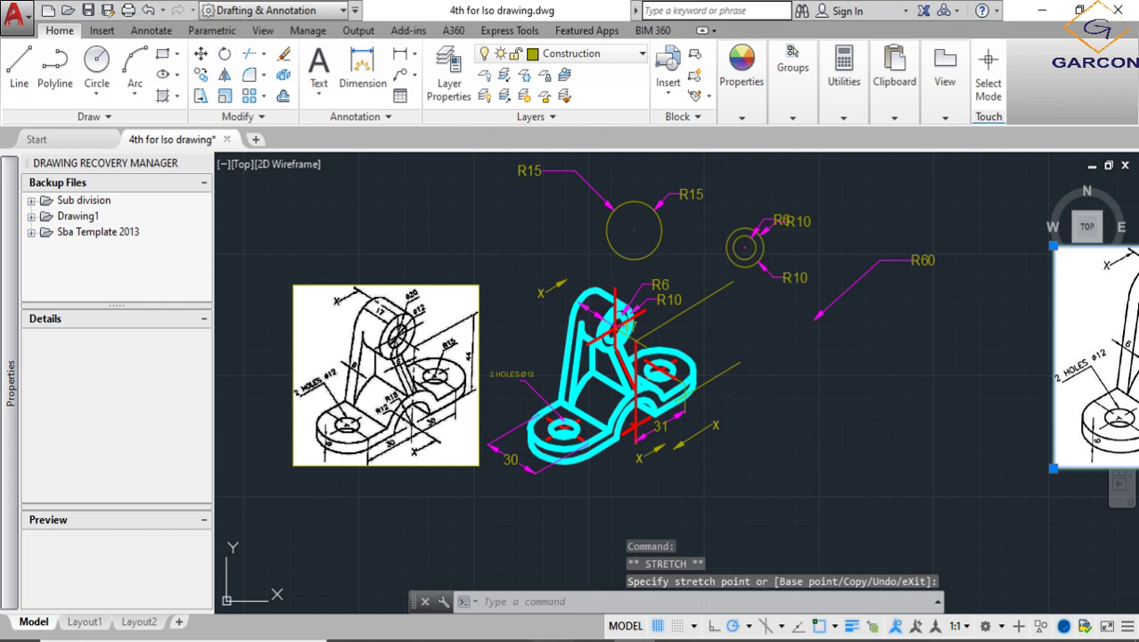
key(alt+Tab)
click(107, 14)
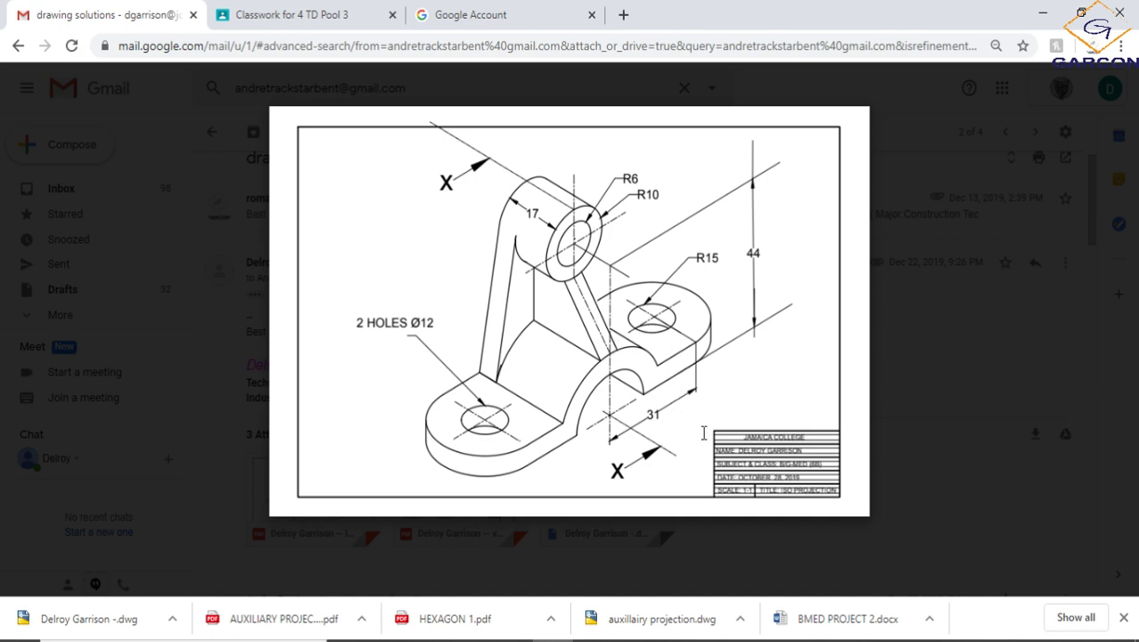
key(alt+Tab)
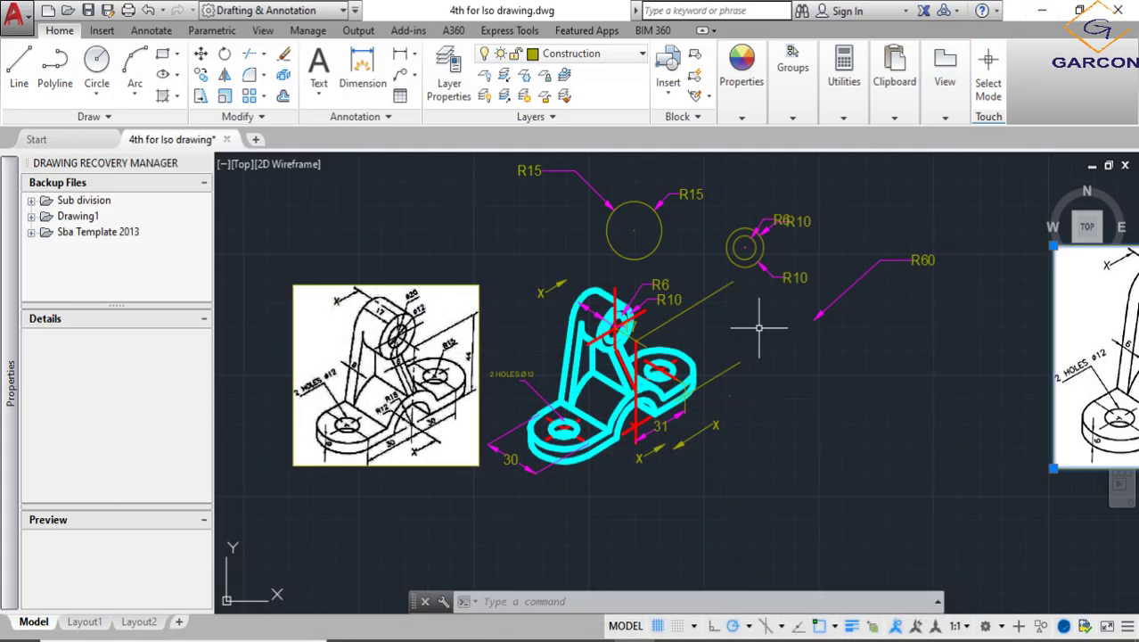
Examine the dimensions on the pasted bracket reference picture and the free drawing space next to it
middle_drag(709, 317, 532, 361)
scroll(674, 453, down, 5)
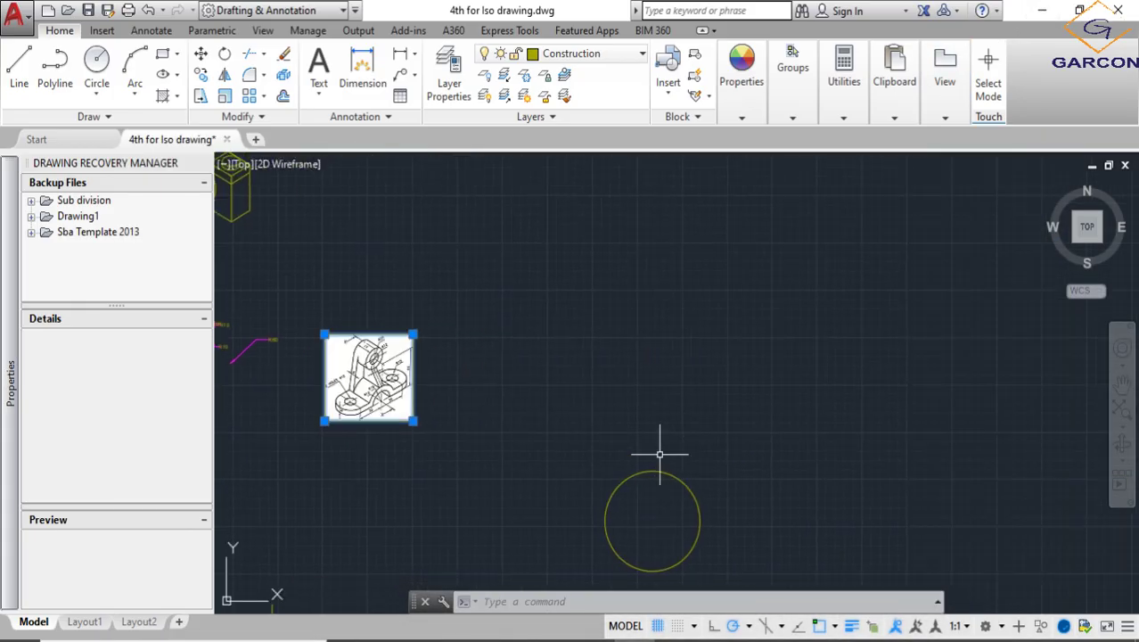
scroll(509, 394, up, 5)
scroll(686, 344, down, 4)
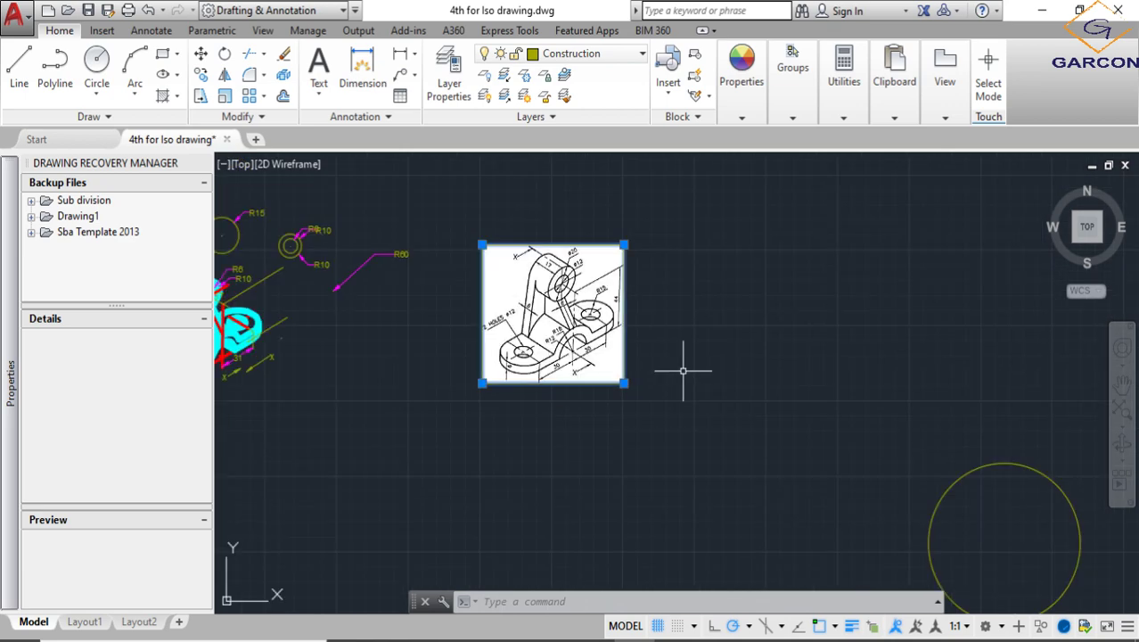
scroll(424, 336, up, 2)
middle_drag(425, 336, 773, 345)
scroll(734, 386, down, 2)
middle_drag(734, 386, 342, 374)
scroll(743, 369, up, 2)
scroll(611, 315, up, 3)
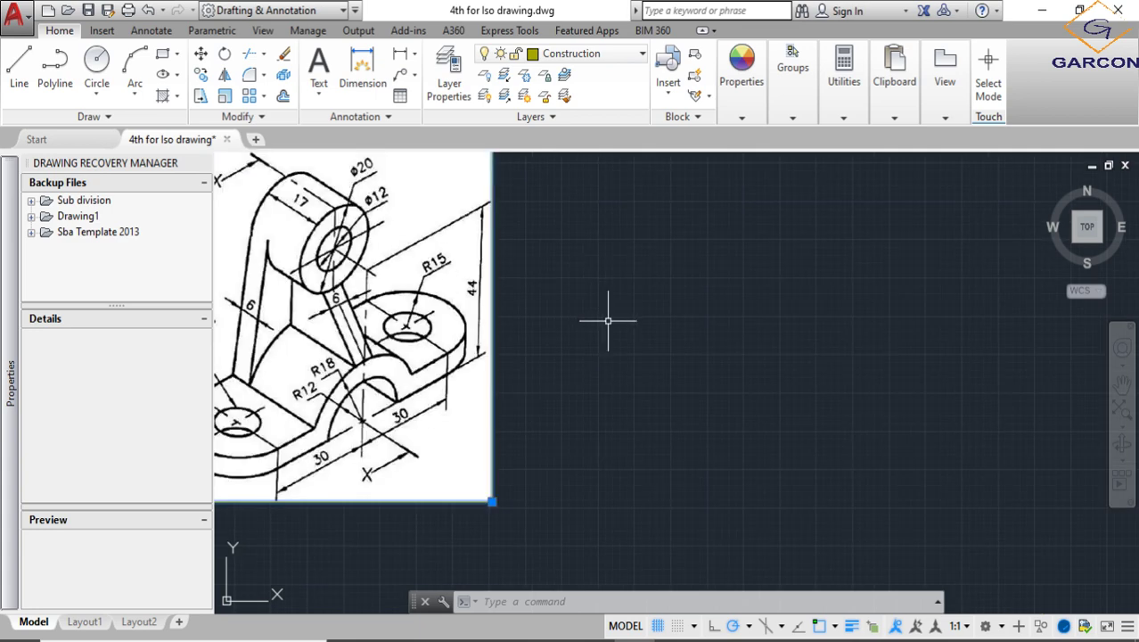
scroll(751, 379, down, 3)
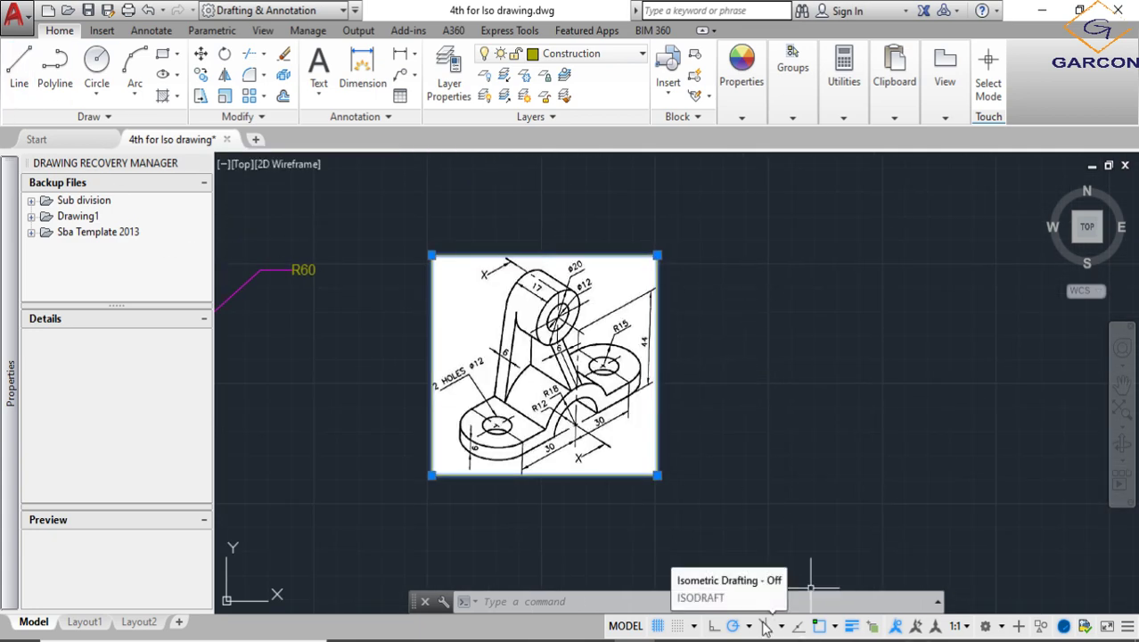
Review the layer list and the colours, linetypes and lineweights in the layer properties
click(629, 57)
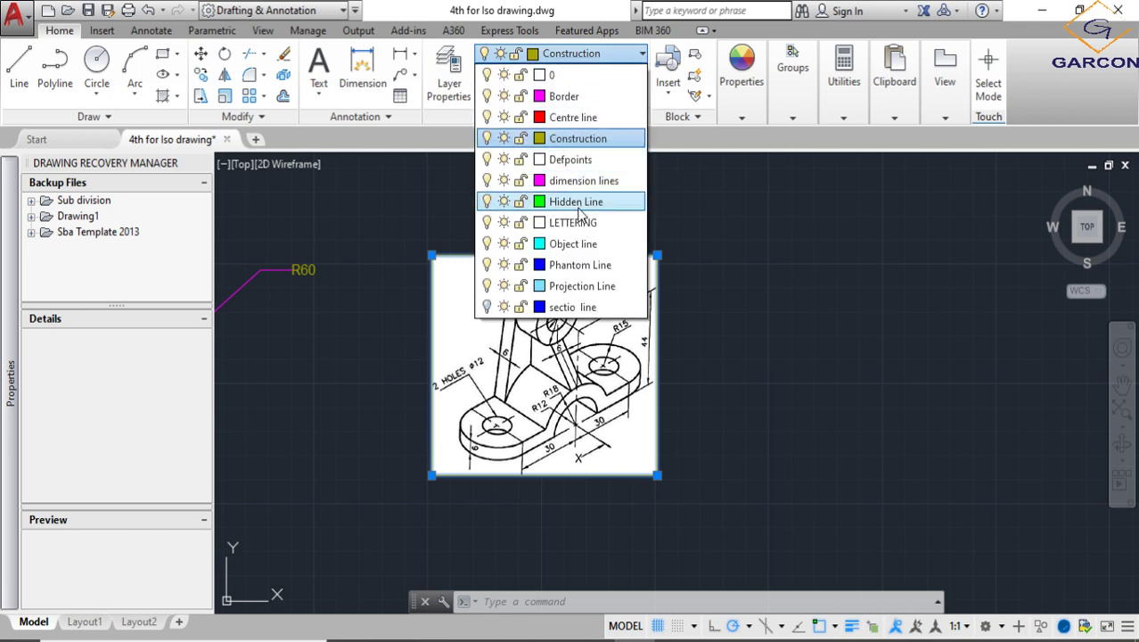
click(449, 50)
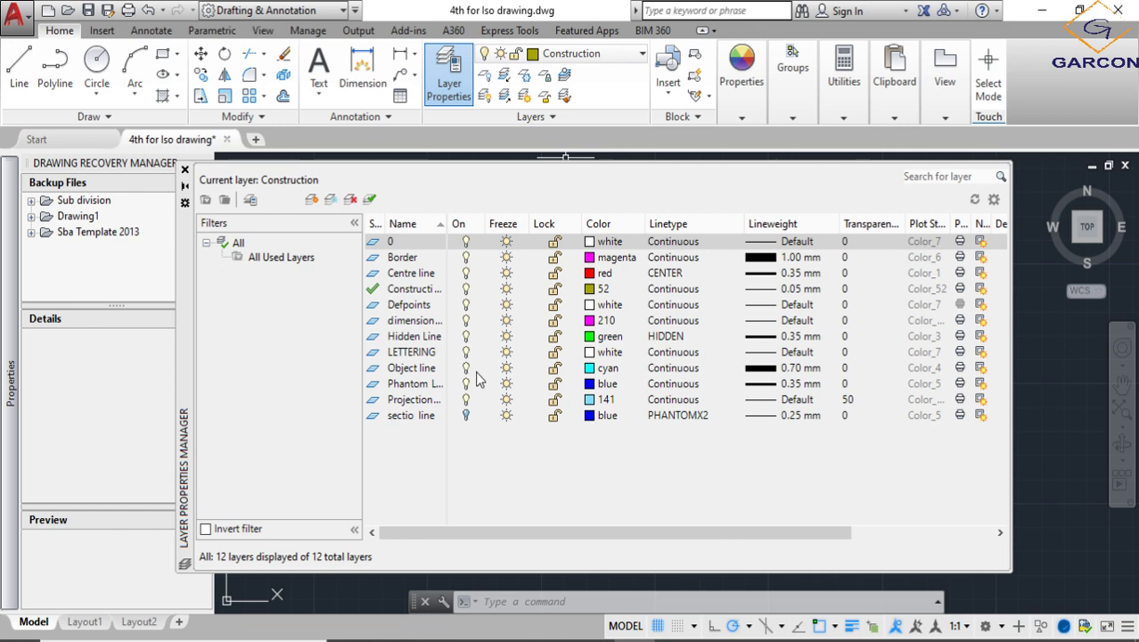
click(185, 171)
Turn on isometric drafting with the left isoplane for drawing beside the reference picture
scroll(588, 312, down, 4)
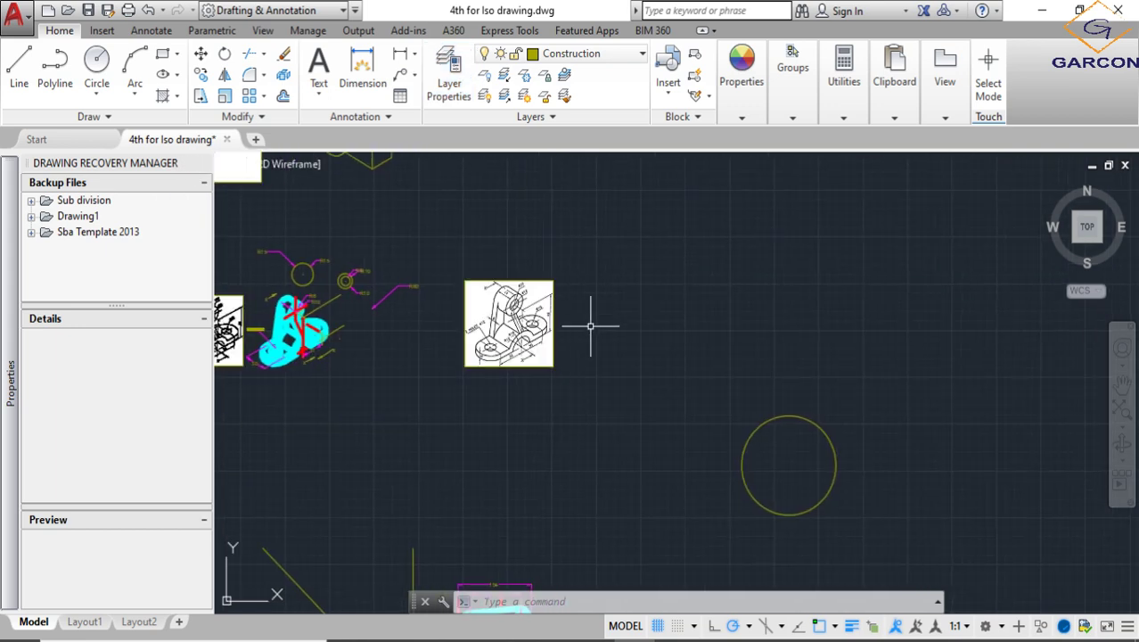
scroll(590, 326, up, 2)
mouse_move(579, 341)
middle_down()
mouse_move(448, 363)
mouse_move(459, 354)
mouse_move(537, 366)
middle_up()
scroll(421, 333, up, 2)
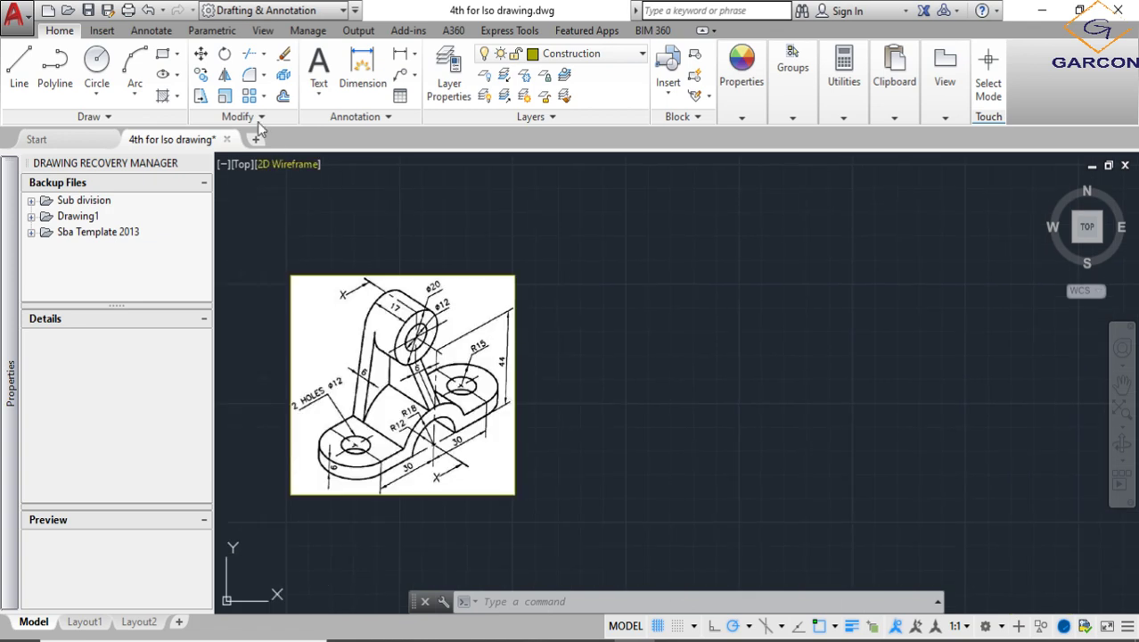
click(767, 626)
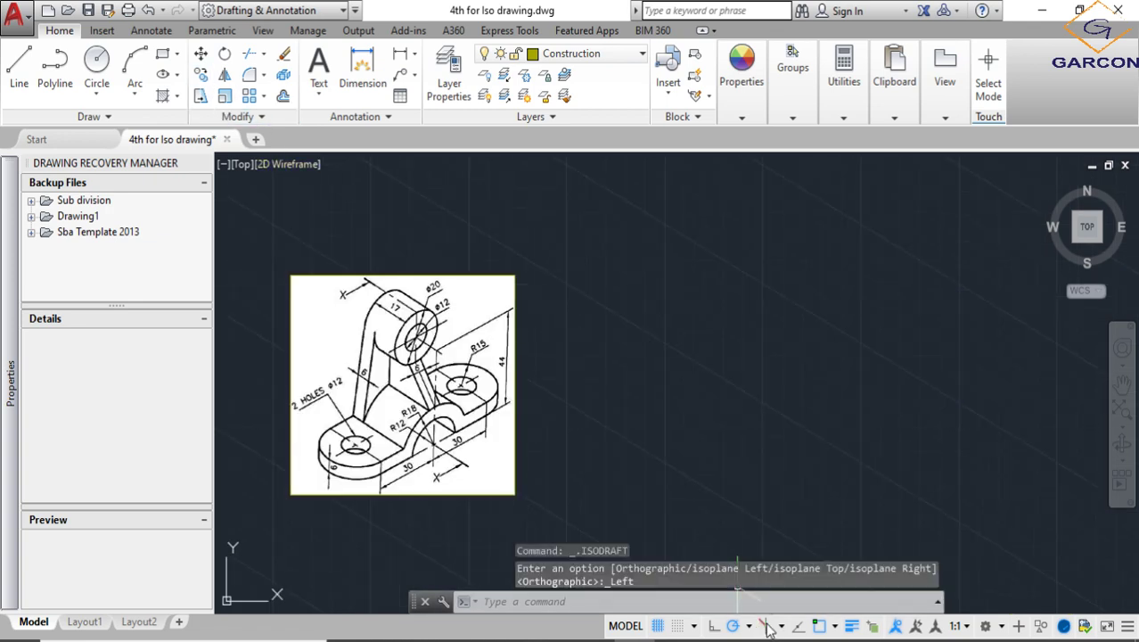
Draw the base's lower edges beside the reference picture: a line of 30 at 330°, continued by one of 90 at 30°
click(19, 67)
click(560, 458)
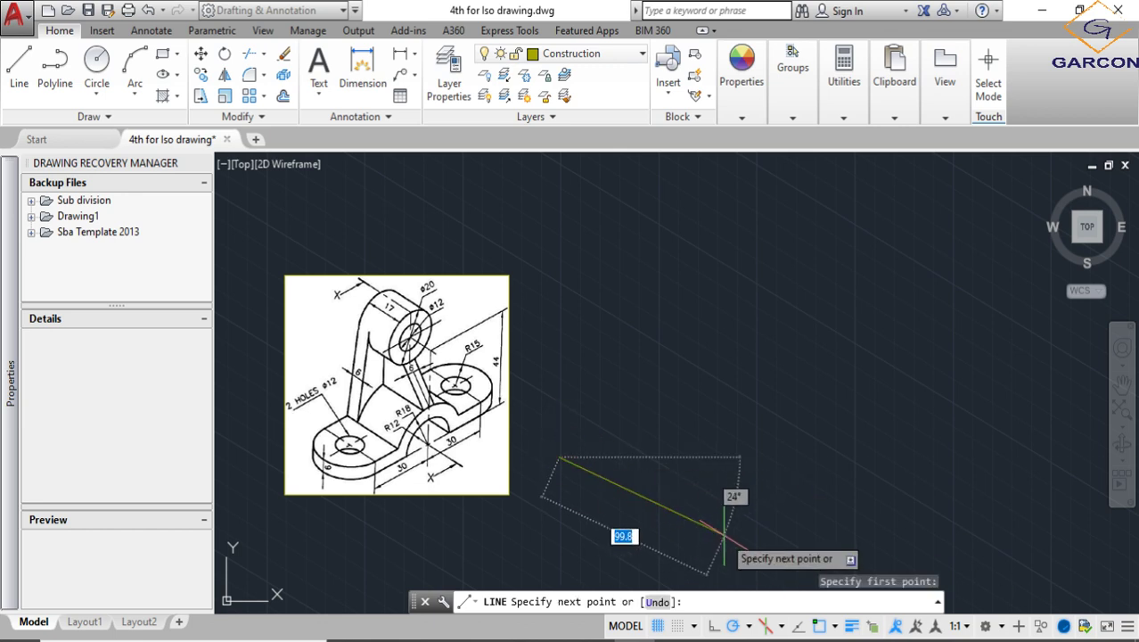
middle_drag(718, 539, 659, 486)
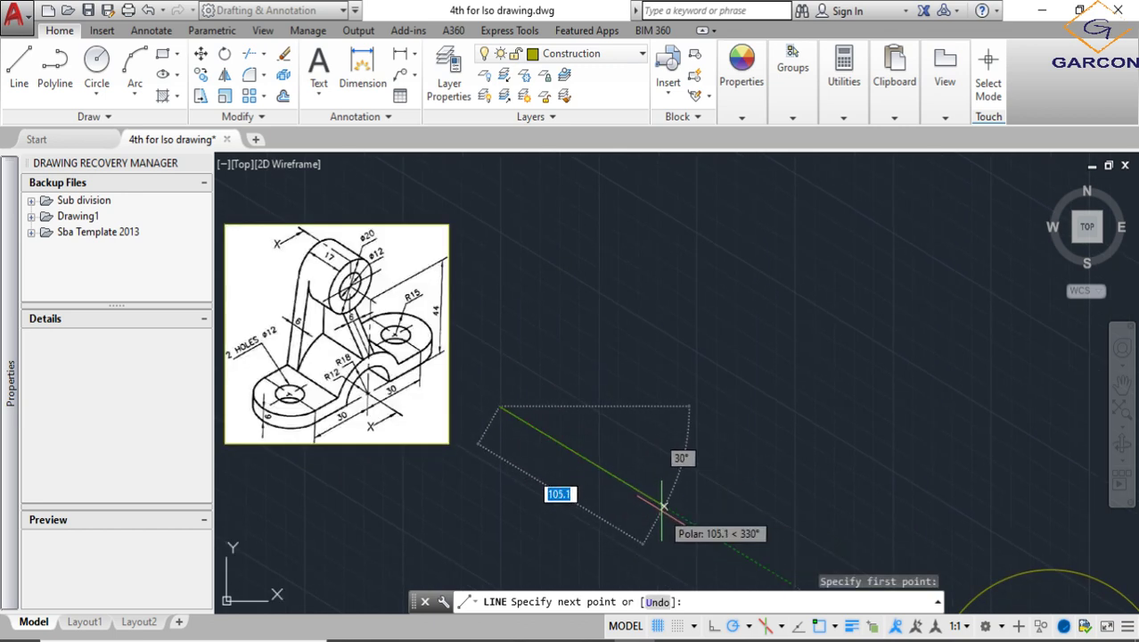
text(30)
key(Return)
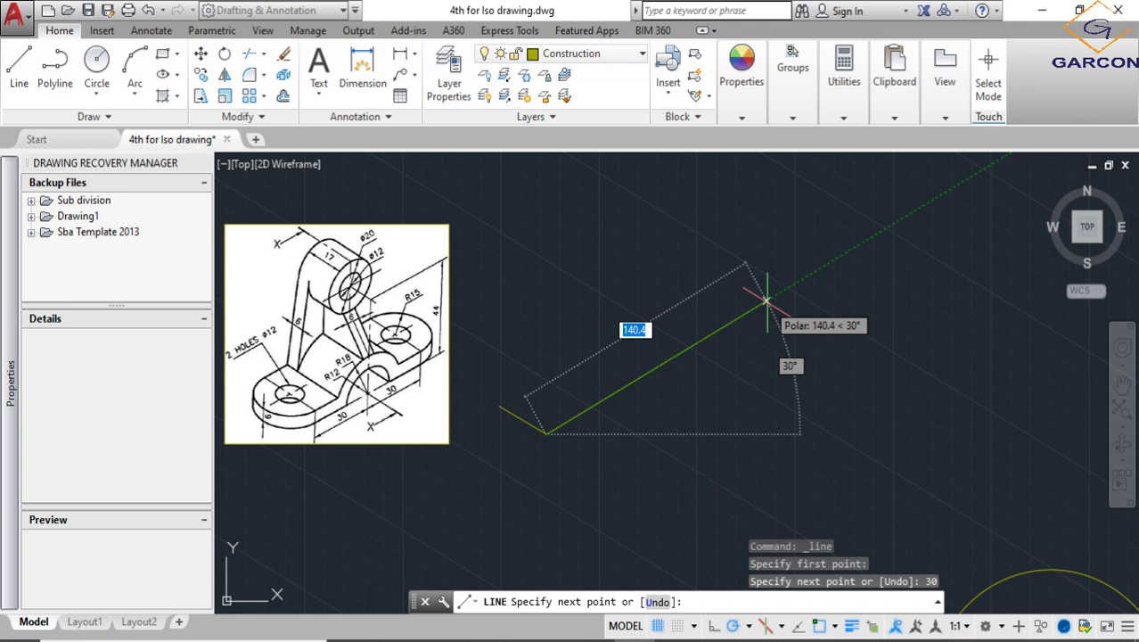
text(0)
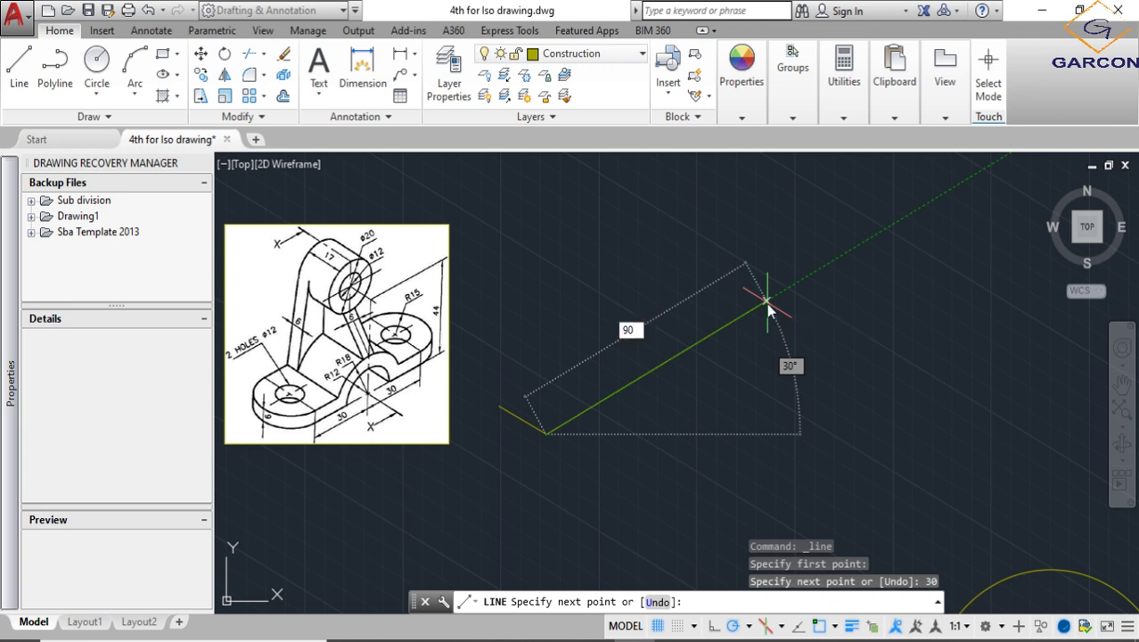
key(Return)
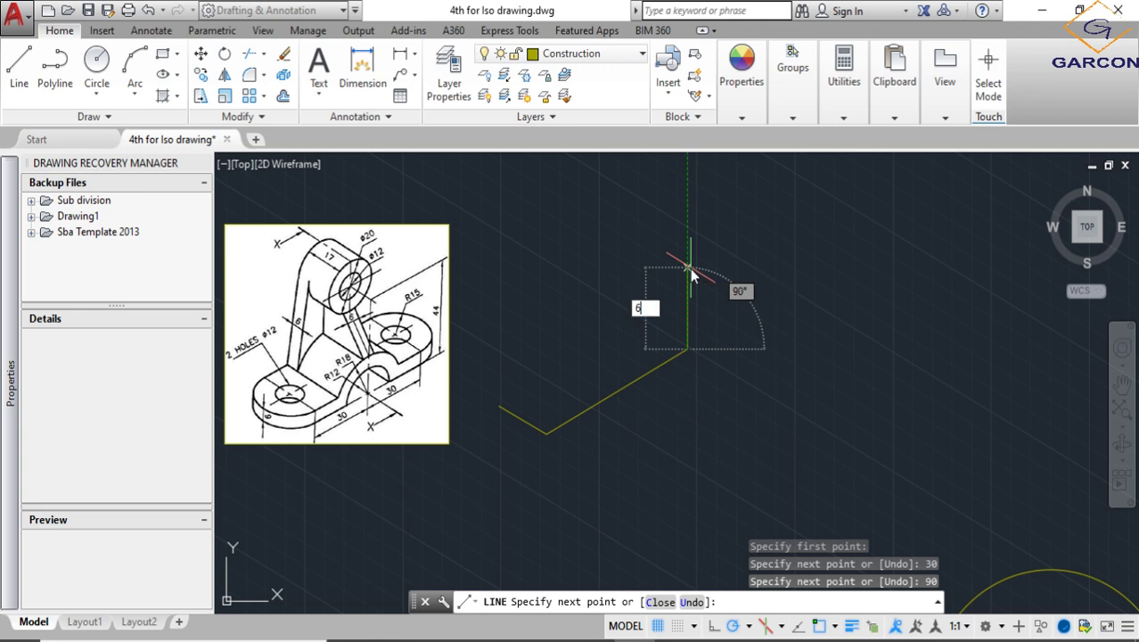
Continue the outline 6 vertically upward, and run the upper front edge back at 210° past the front corner
key(Return)
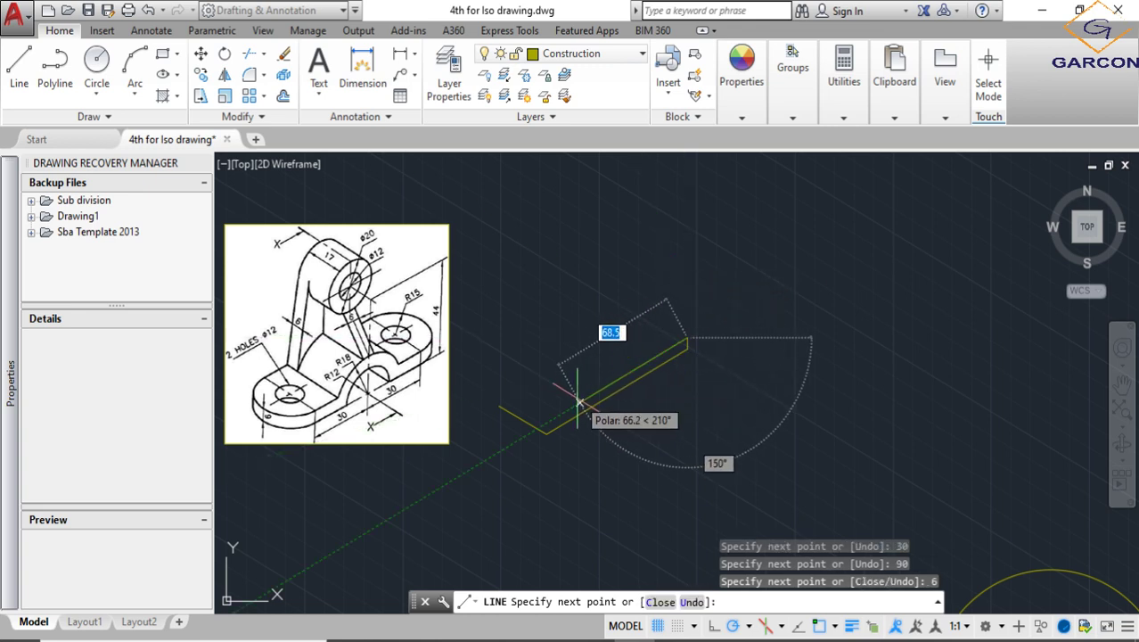
click(514, 443)
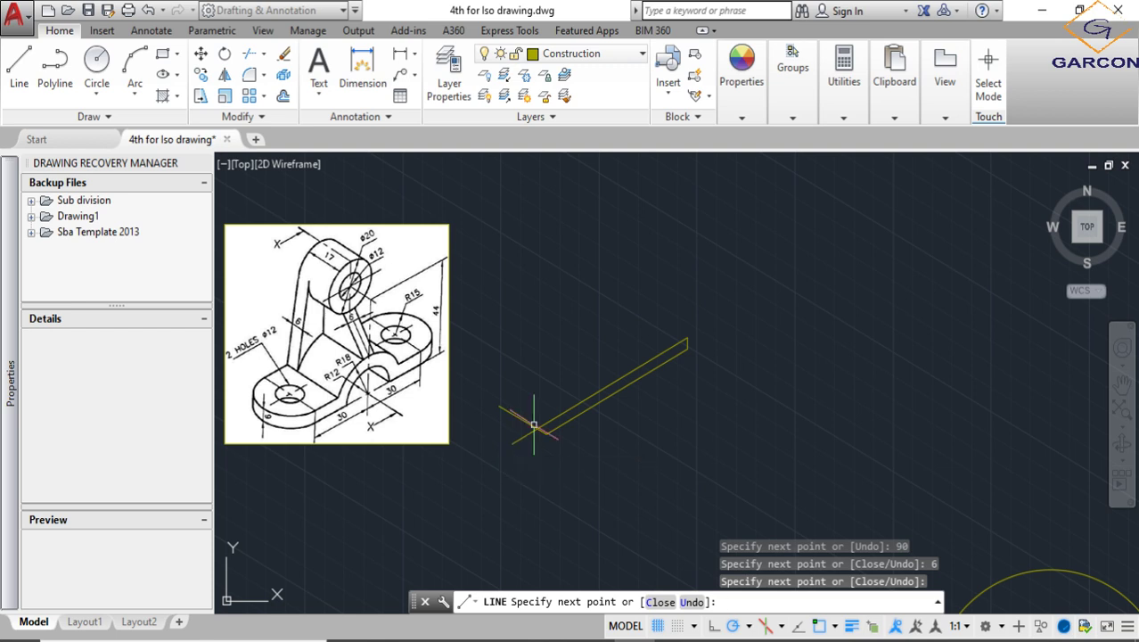
key(Return)
Draw a vertical line about 21 long from the lower front corner, and a line about 40 long at 150° from its crossing with the upper edge
scroll(546, 413, up, 2)
key(Return)
click(543, 465)
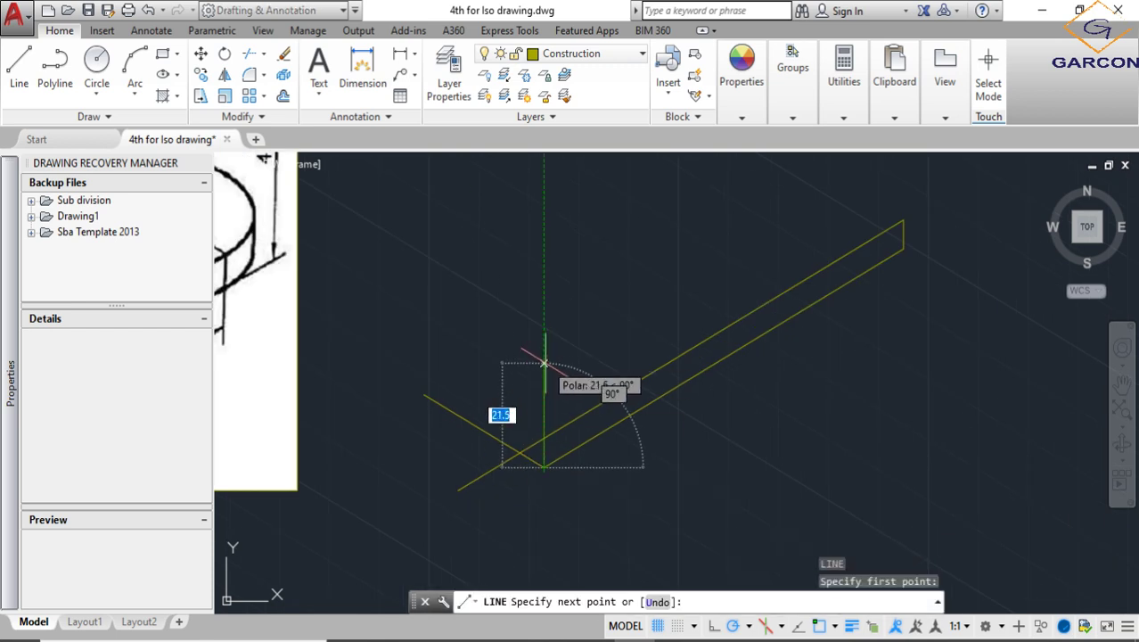
click(545, 362)
key(Return)
key(Return)
click(543, 436)
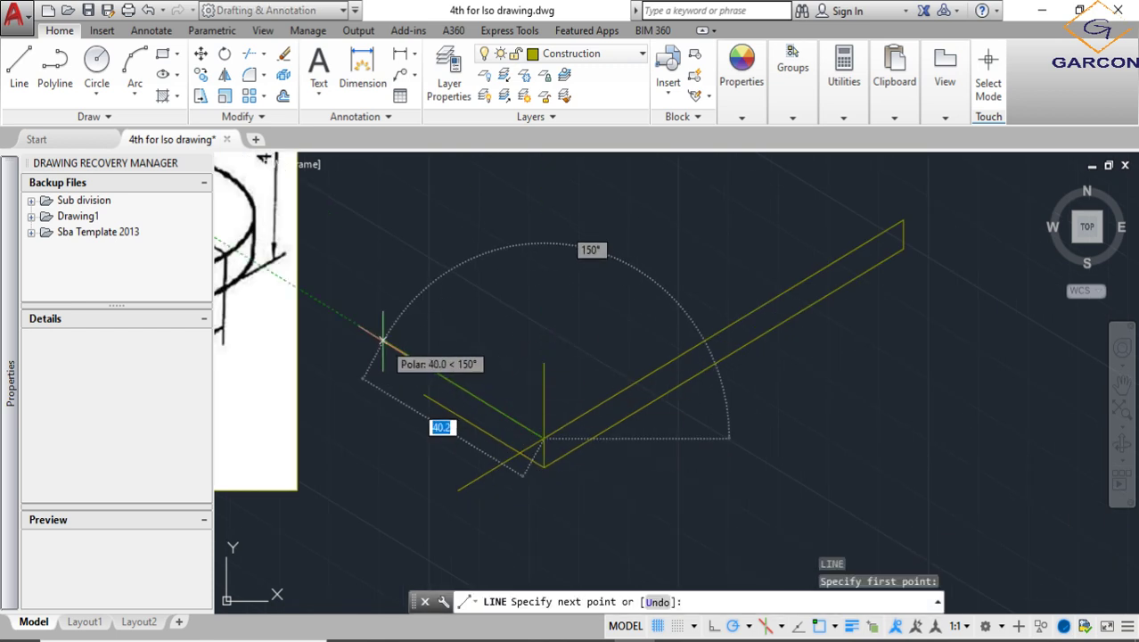
click(383, 339)
key(Return)
key(Return)
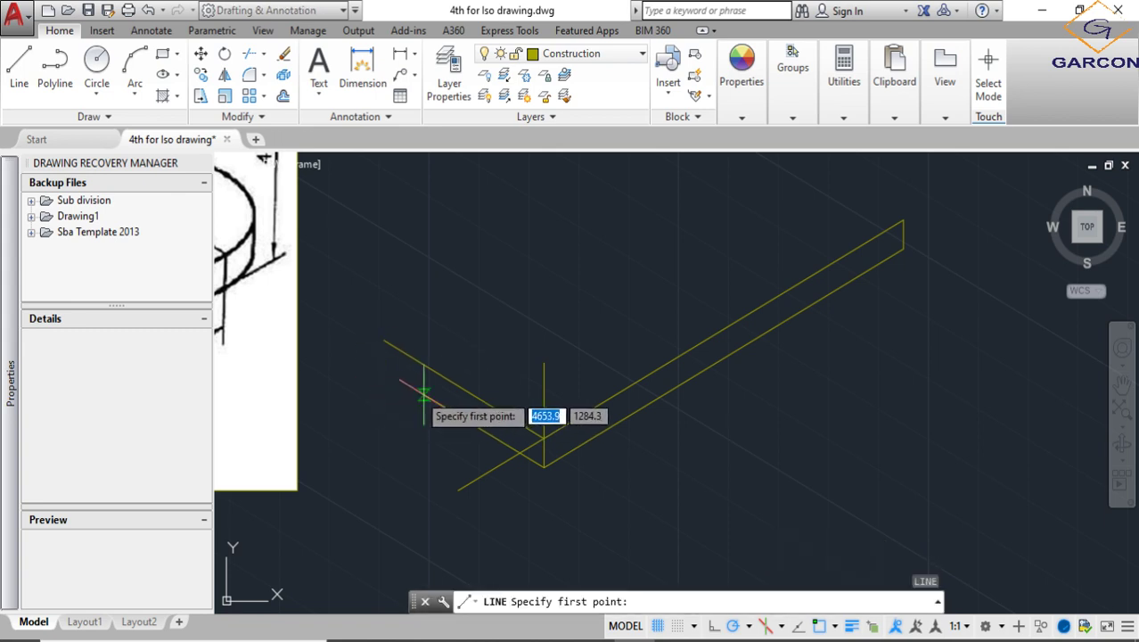
Draw a vertical line from the rear end of the lower 30 edge, and from its crossing a back top edge about 89 long at 30°
click(424, 394)
click(424, 287)
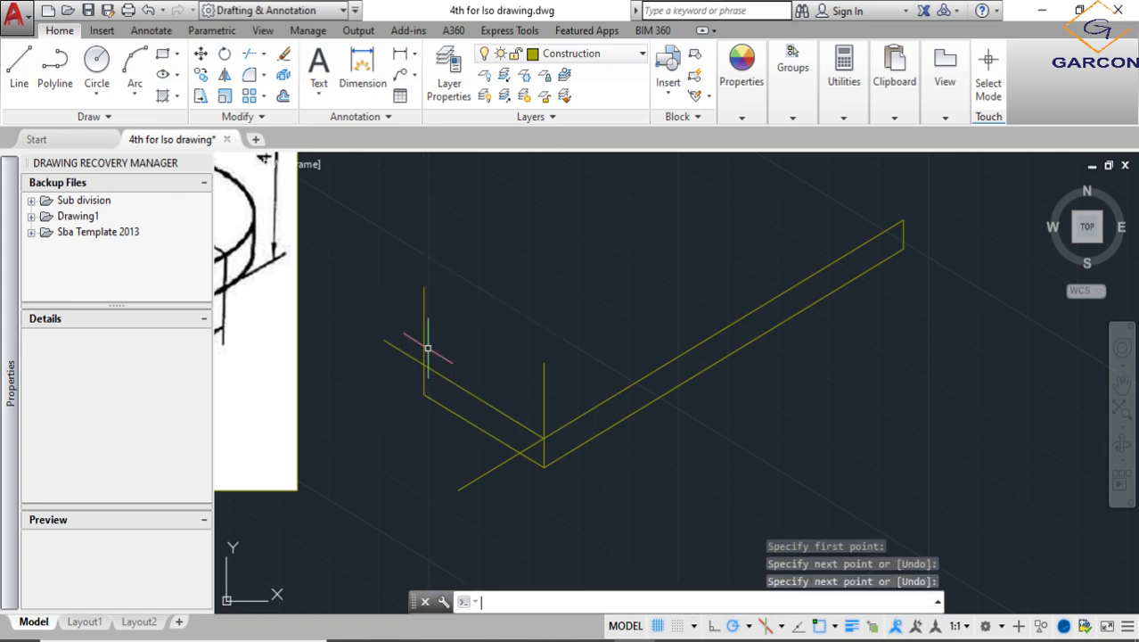
key(Return)
key(Return)
click(423, 365)
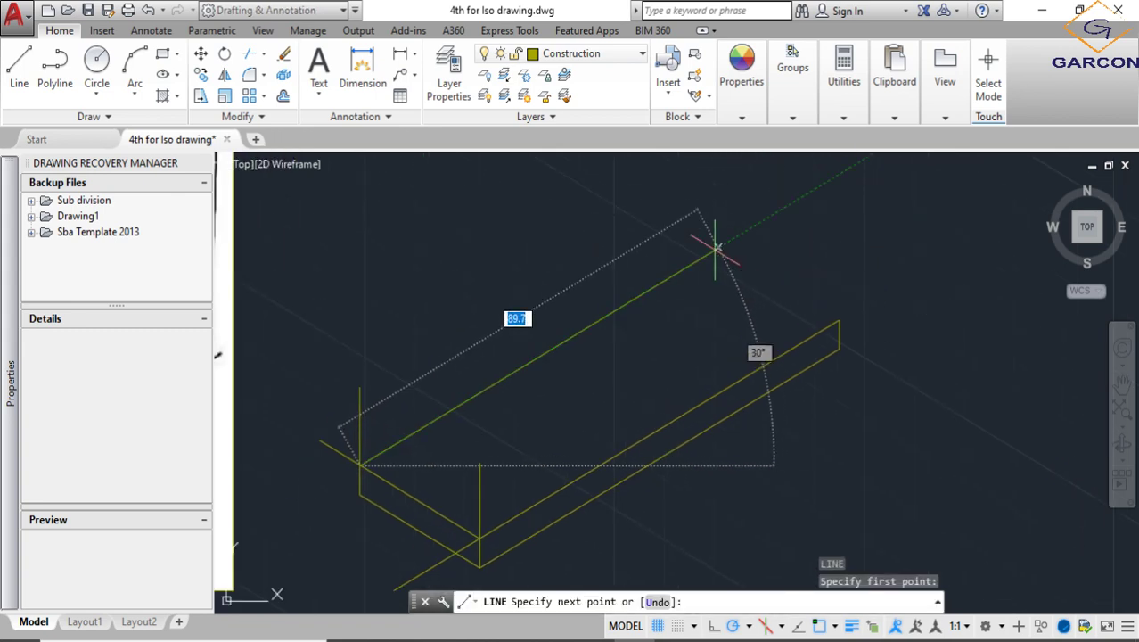
click(712, 251)
key(Return)
key(Return)
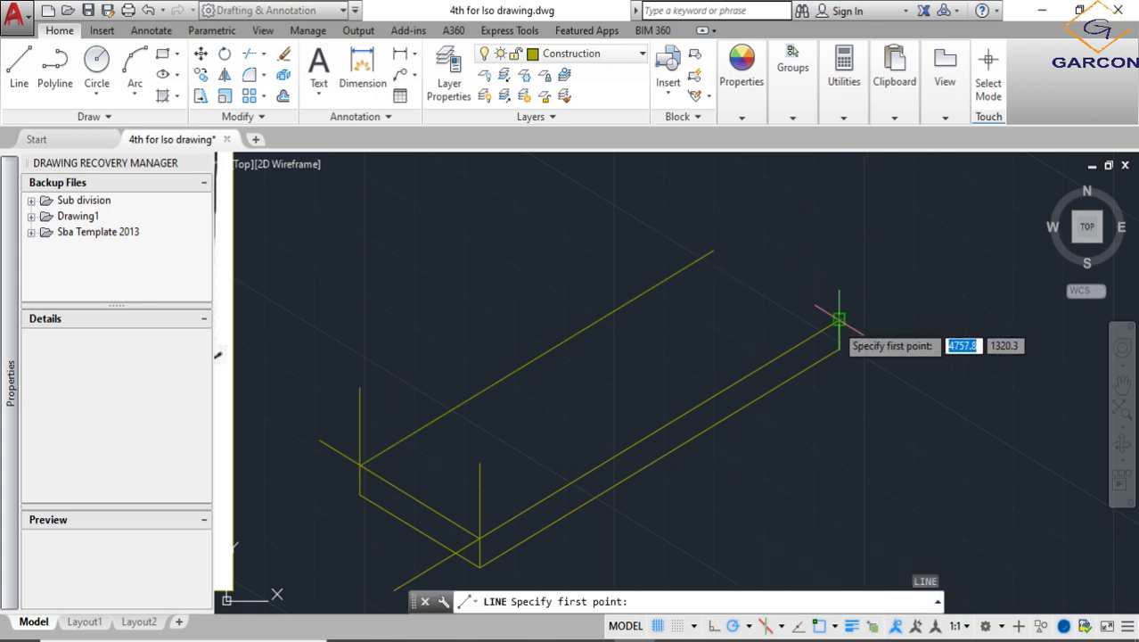
Draw the far end's top edge at 150° from the upper far corner, extending beyond the back top edge
click(838, 321)
click(708, 249)
key(Return)
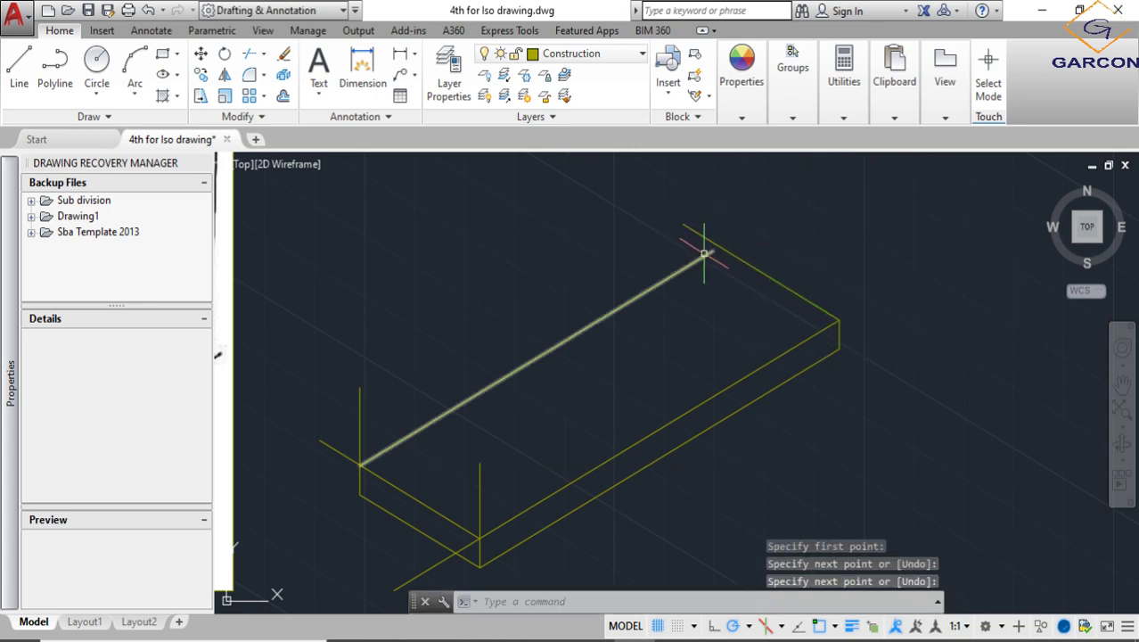
click(704, 255)
click(713, 250)
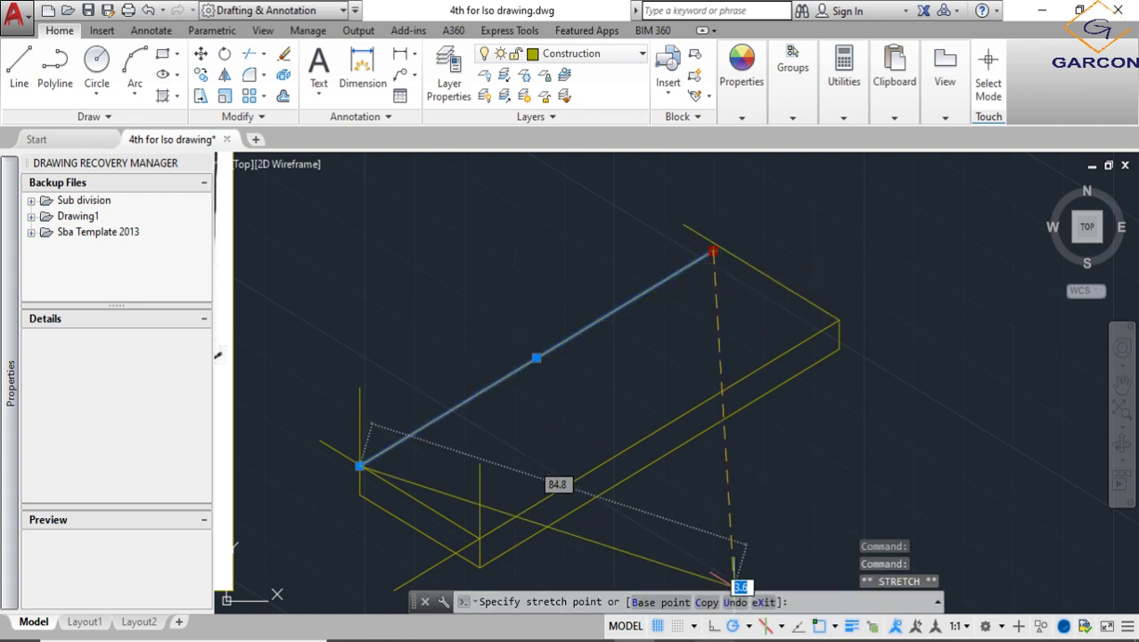
click(714, 625)
scroll(739, 267, up, 2)
scroll(739, 267, up, 2)
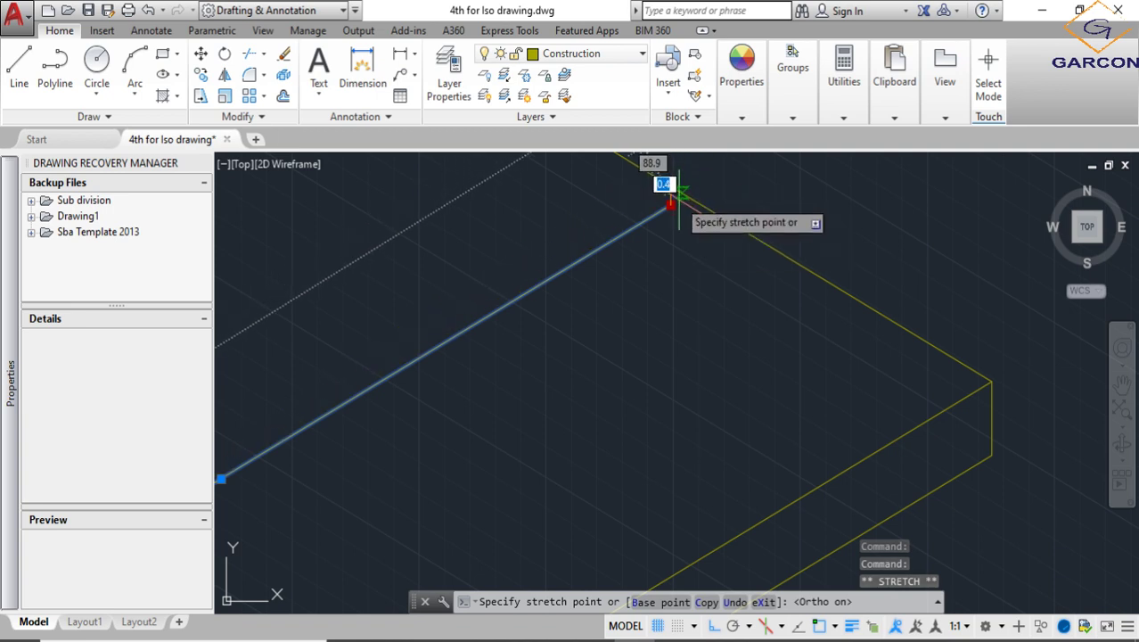
scroll(724, 183, down, 4)
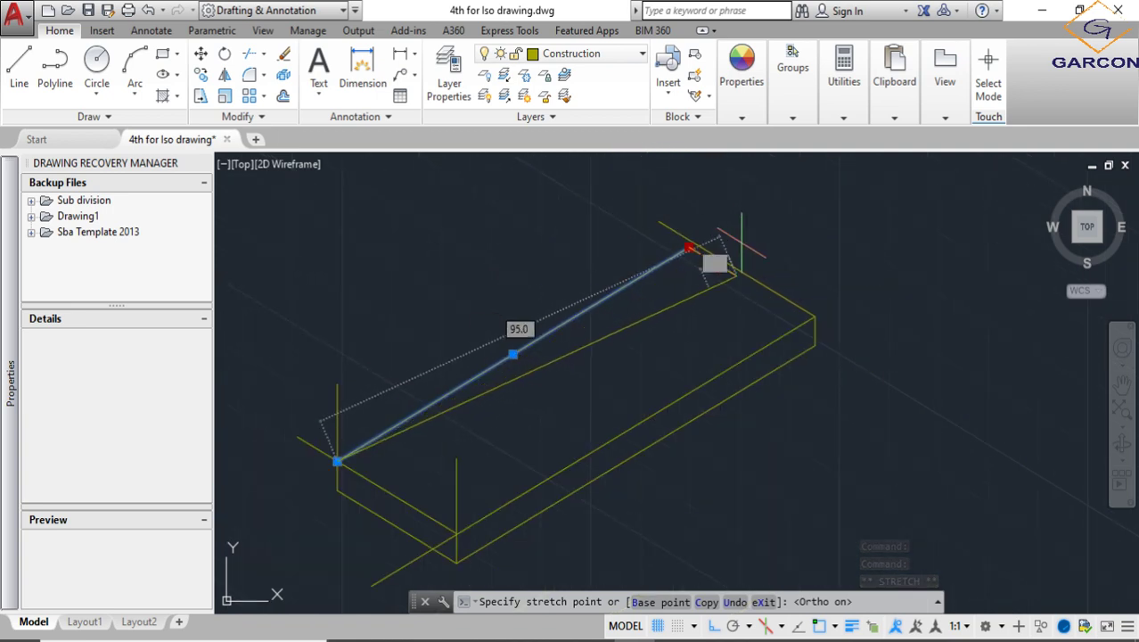
key(Escape)
Delete the back top edge that stops short of the far end's top edge
click(619, 314)
click(610, 292)
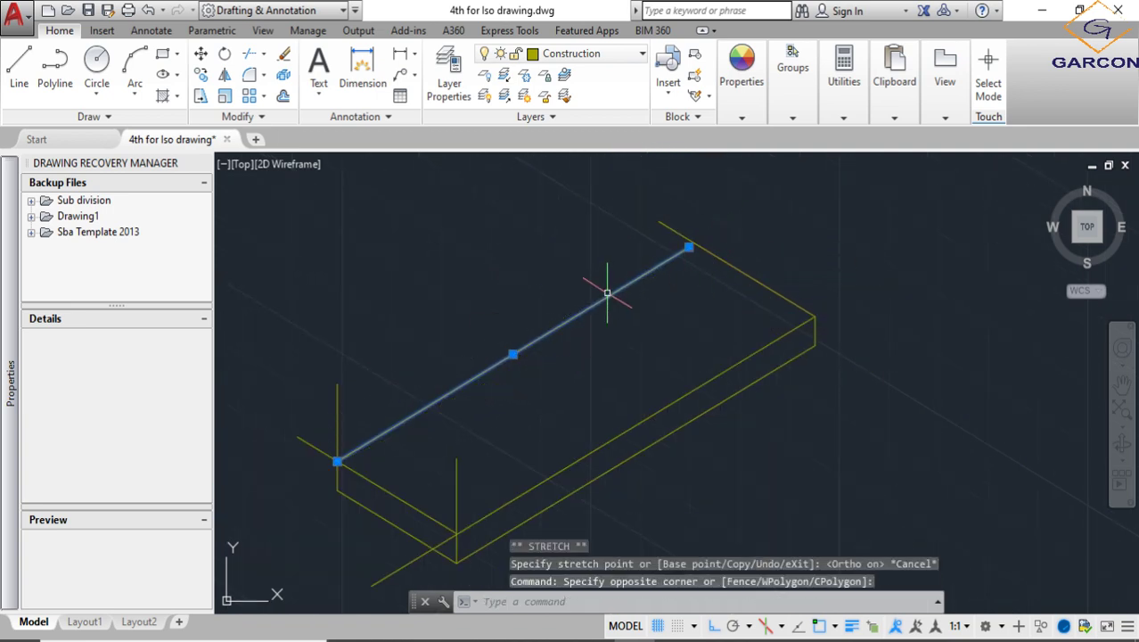
key(Delete)
Turn ortho off and polar tracking on with a 30° increment, and cancel the line in progress
click(19, 65)
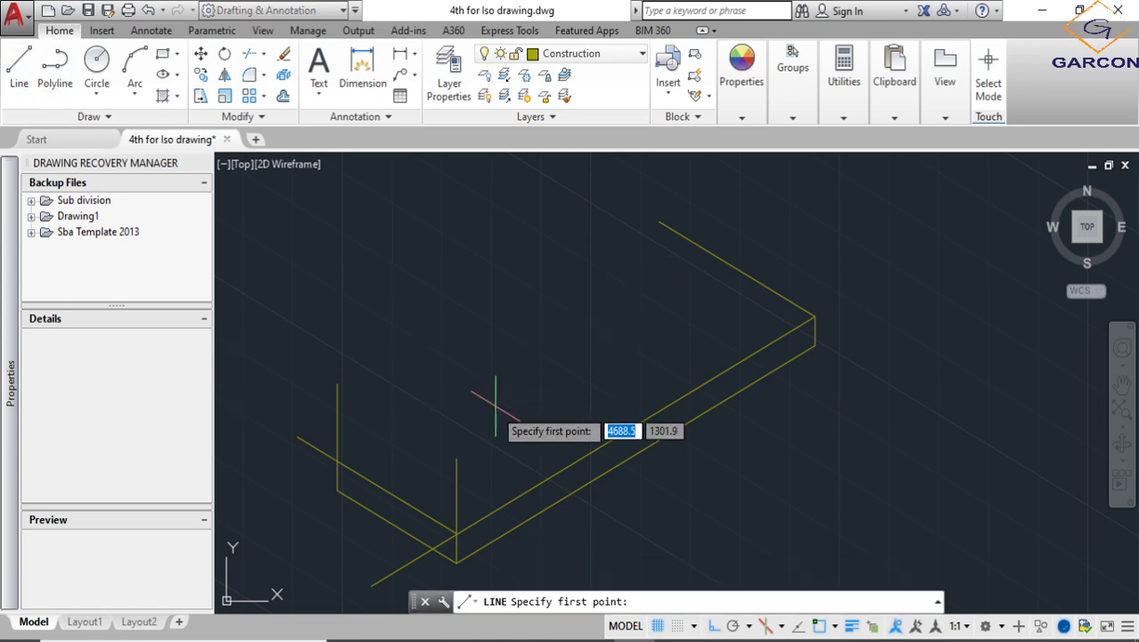
click(336, 461)
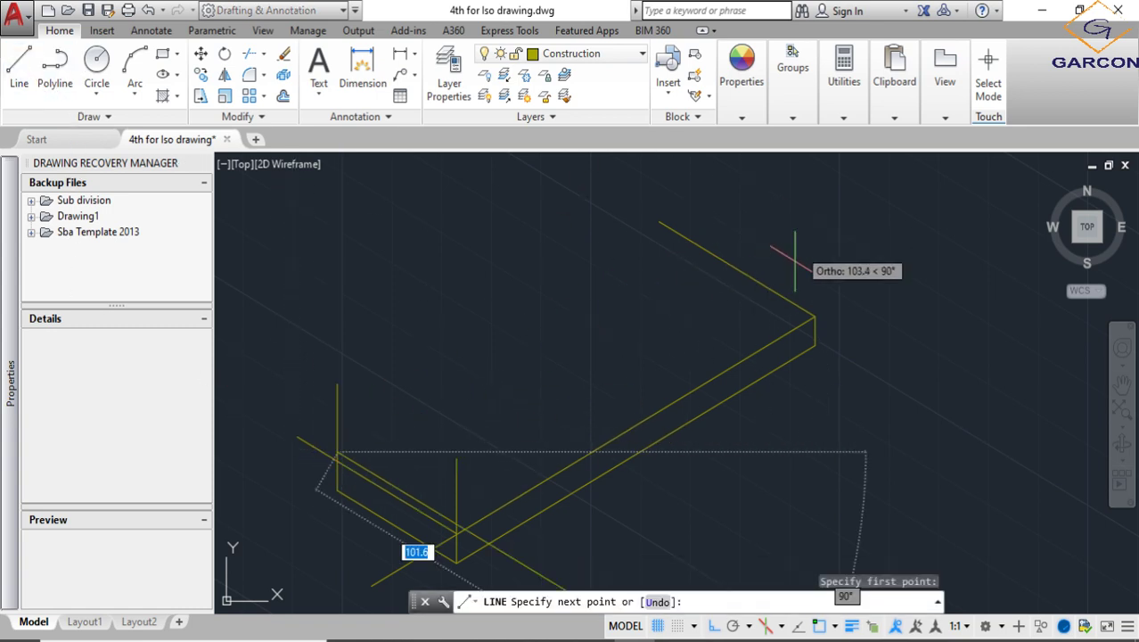
click(713, 627)
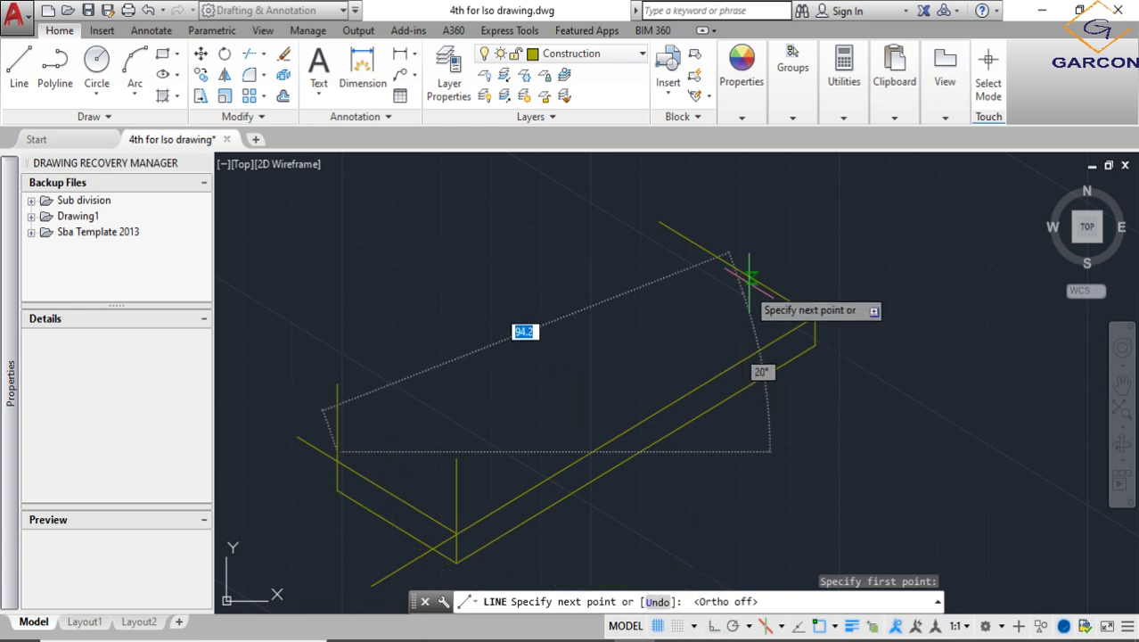
middle_drag(747, 202, 741, 244)
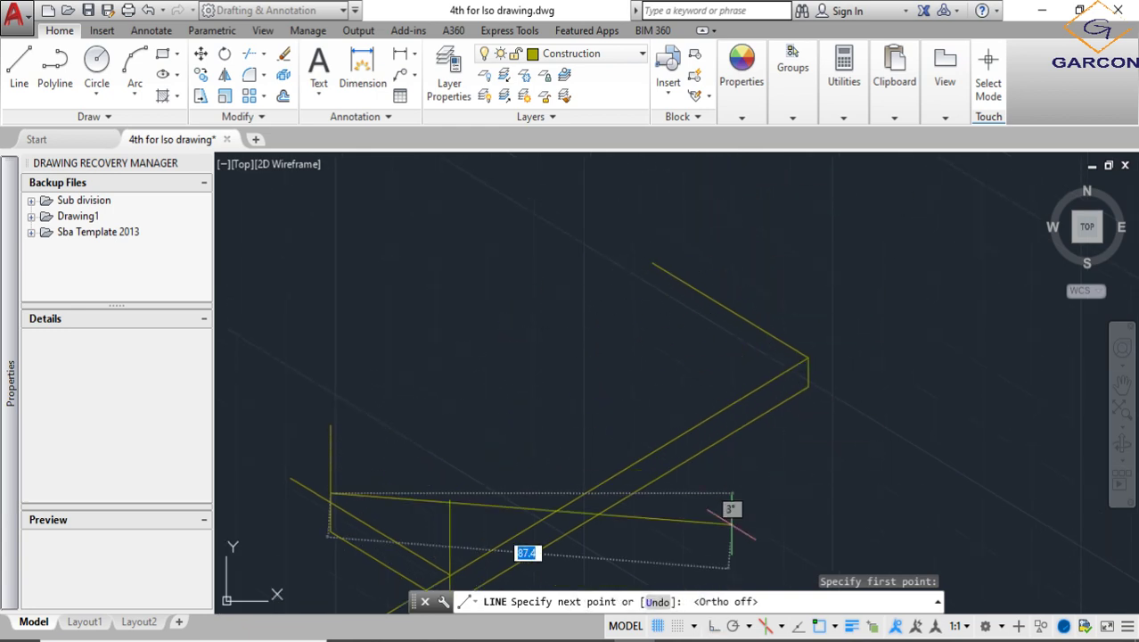
click(736, 626)
click(749, 626)
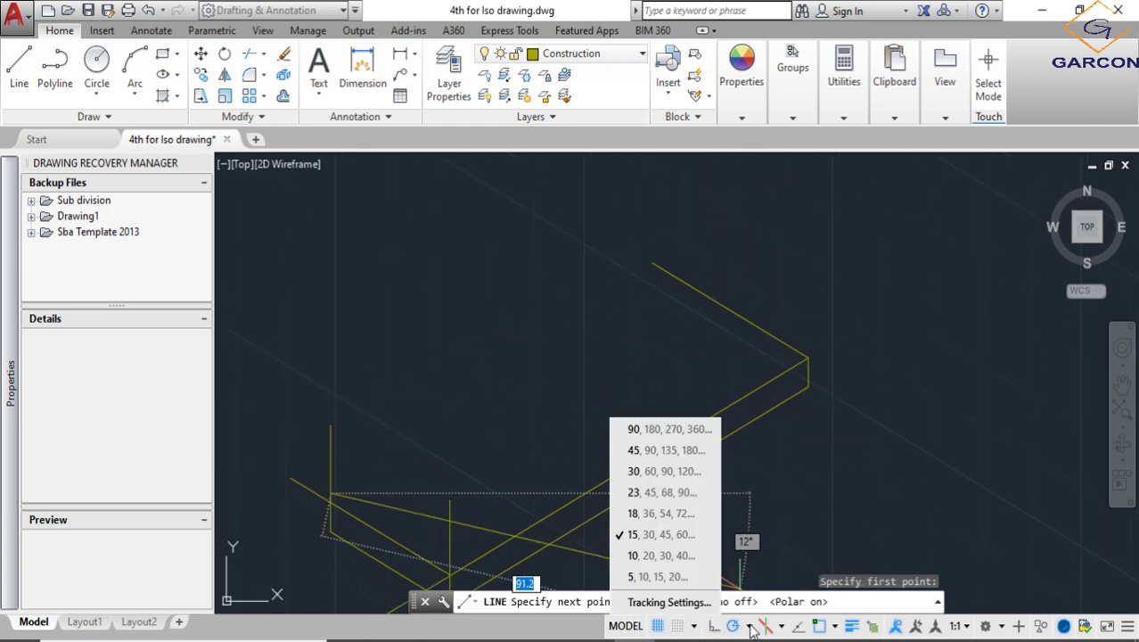
click(664, 471)
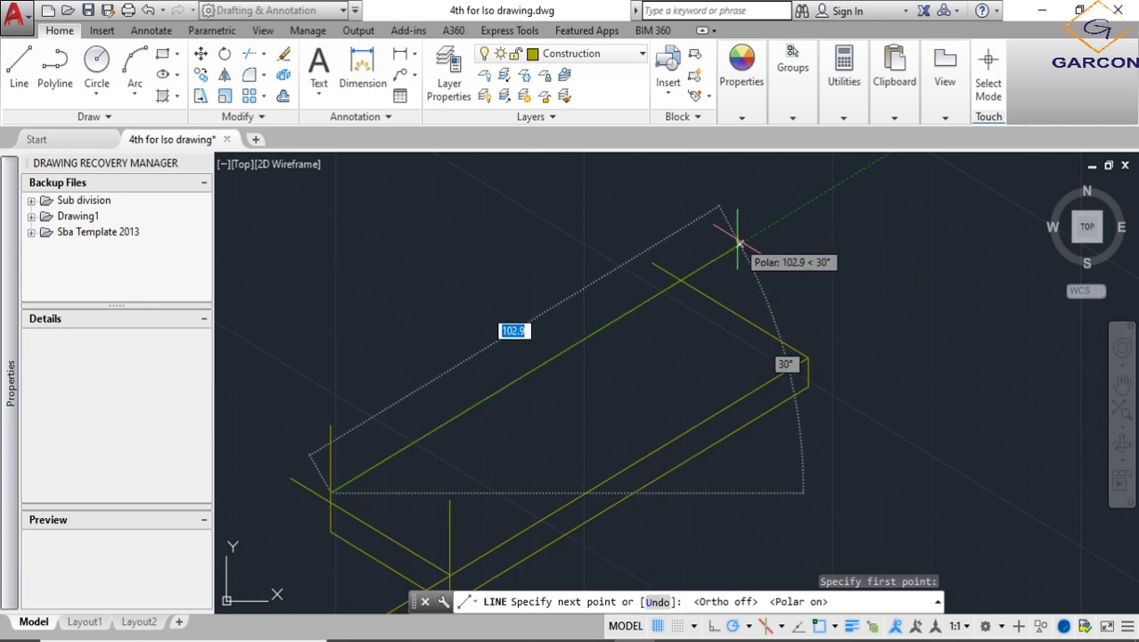
key(Escape)
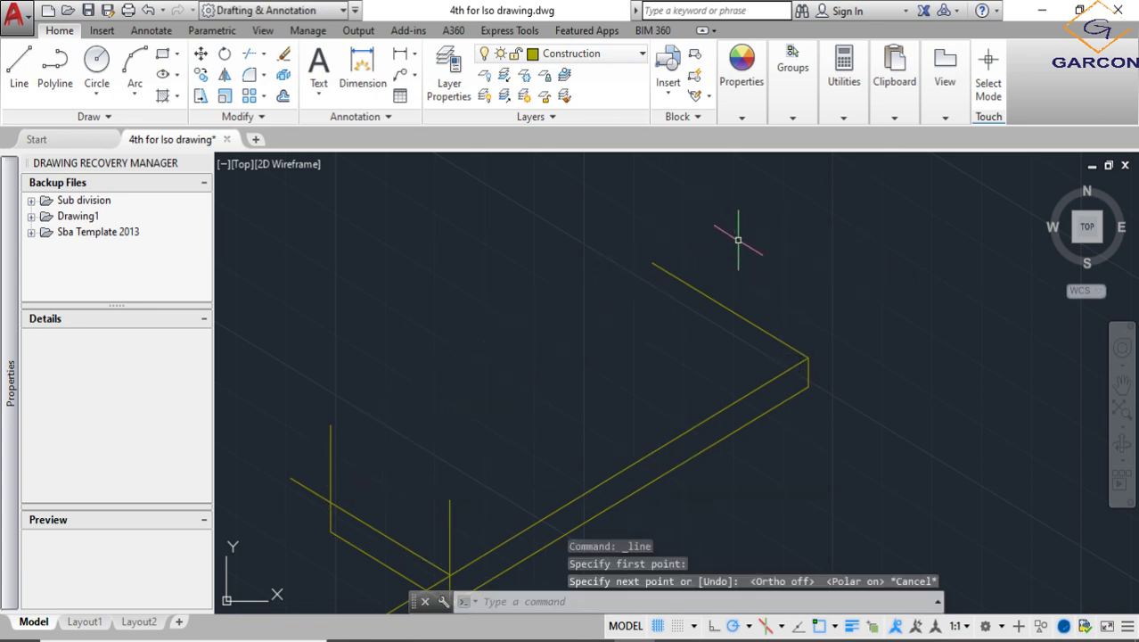
Draw the back top edge at 30° from the rear crossing, extending it past the far end's top edge
key(space)
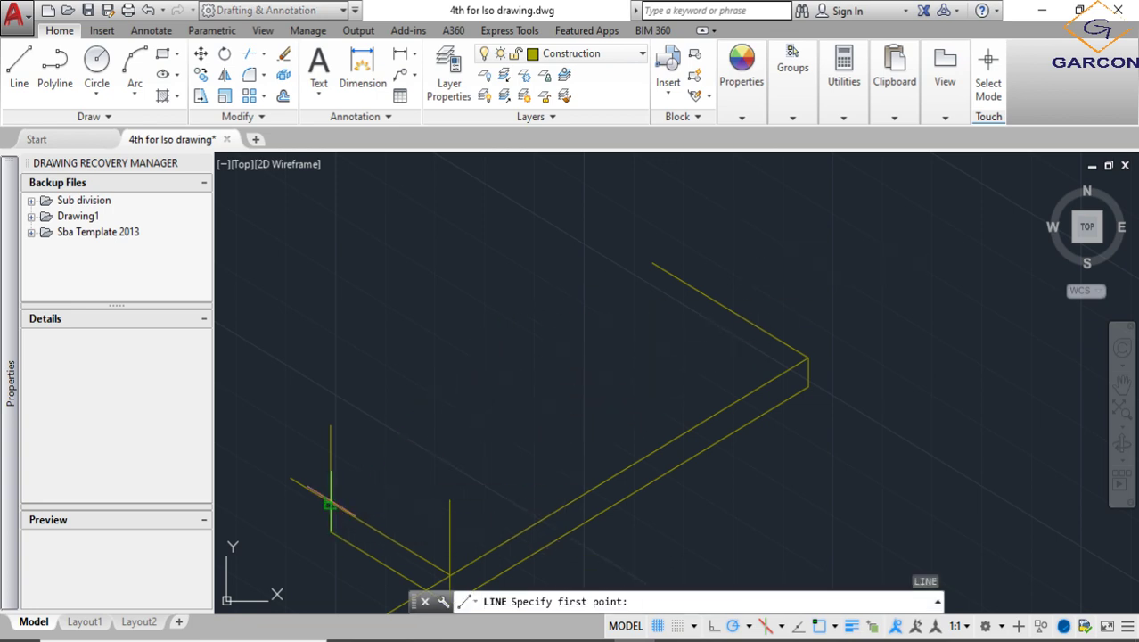
click(330, 502)
click(836, 195)
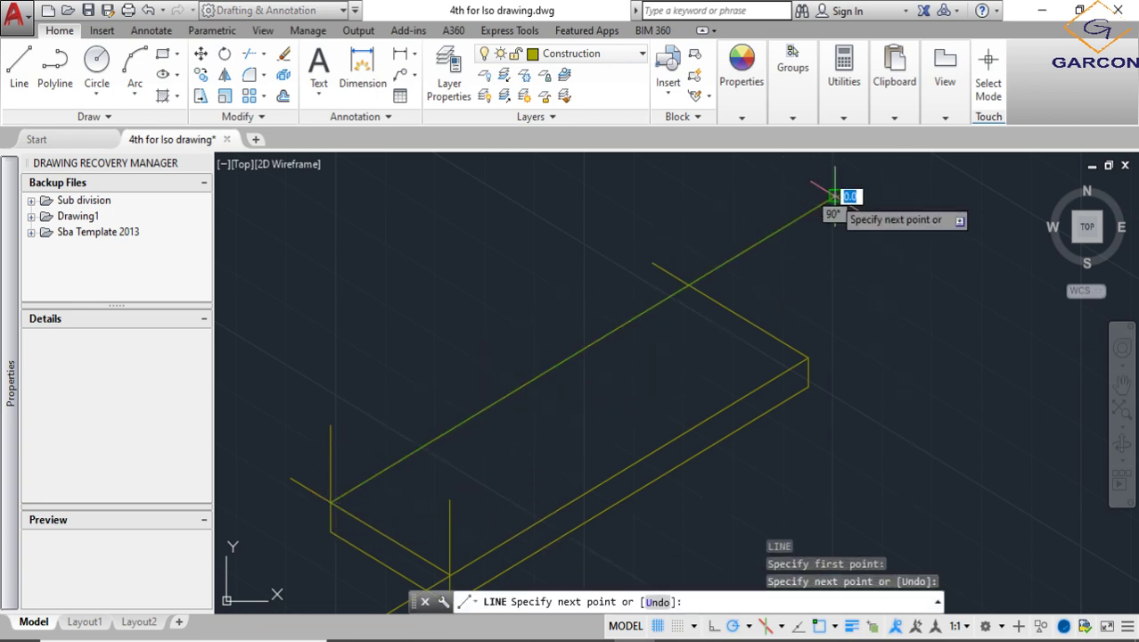
key(space)
scroll(779, 234, down, 1)
scroll(786, 316, up, 2)
scroll(804, 328, down, 1)
scroll(804, 329, down, 2)
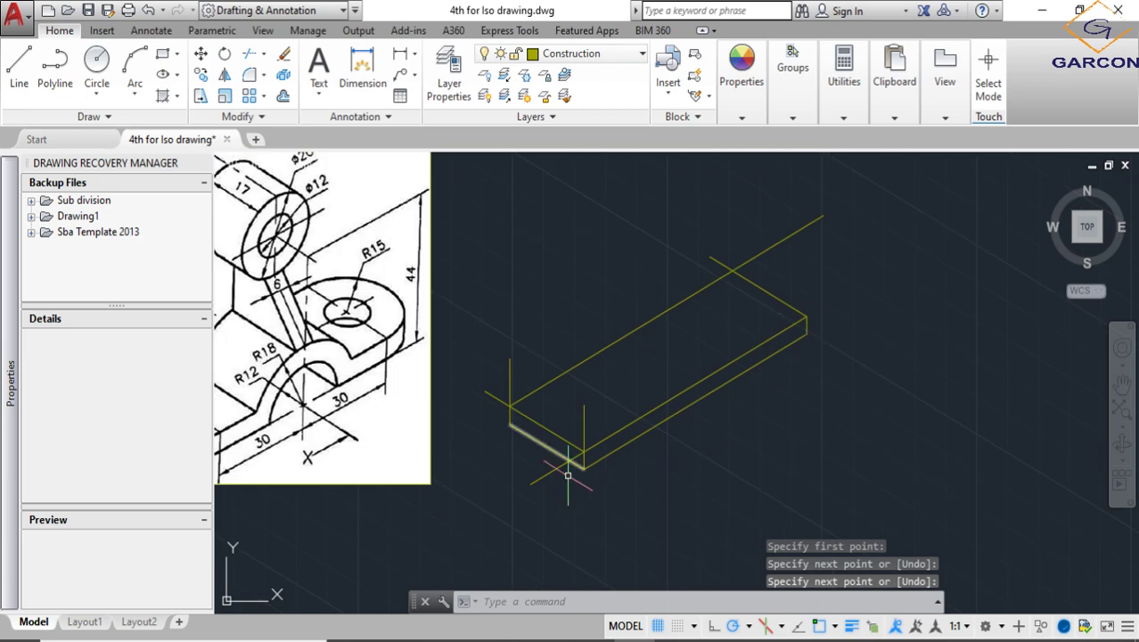
scroll(567, 474, up, 4)
scroll(578, 446, down, 3)
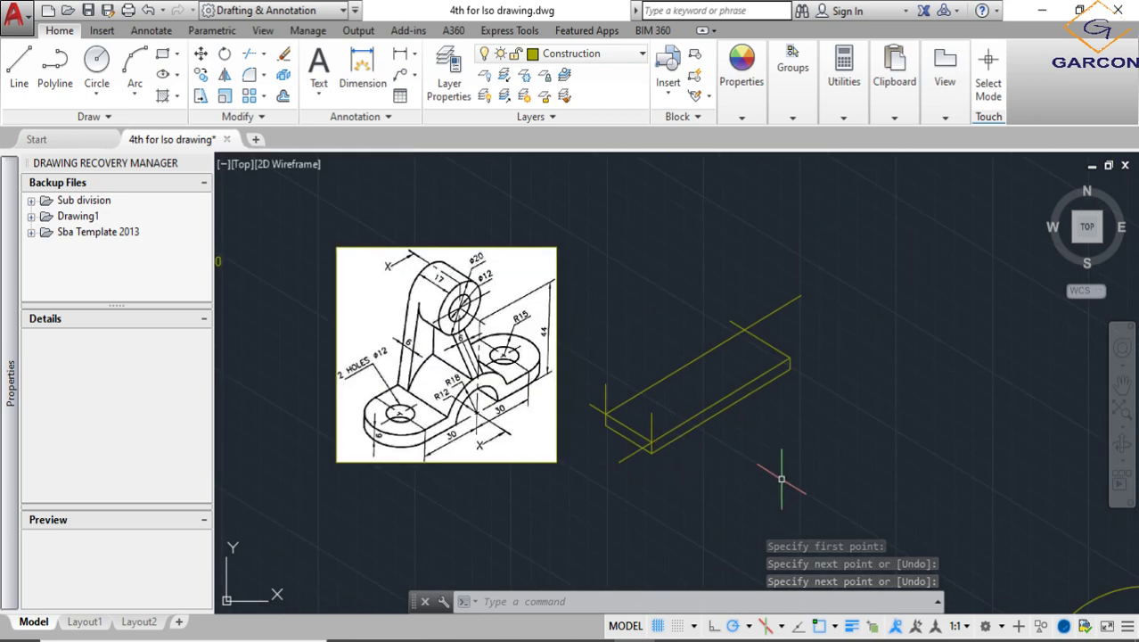
click(824, 489)
click(605, 202)
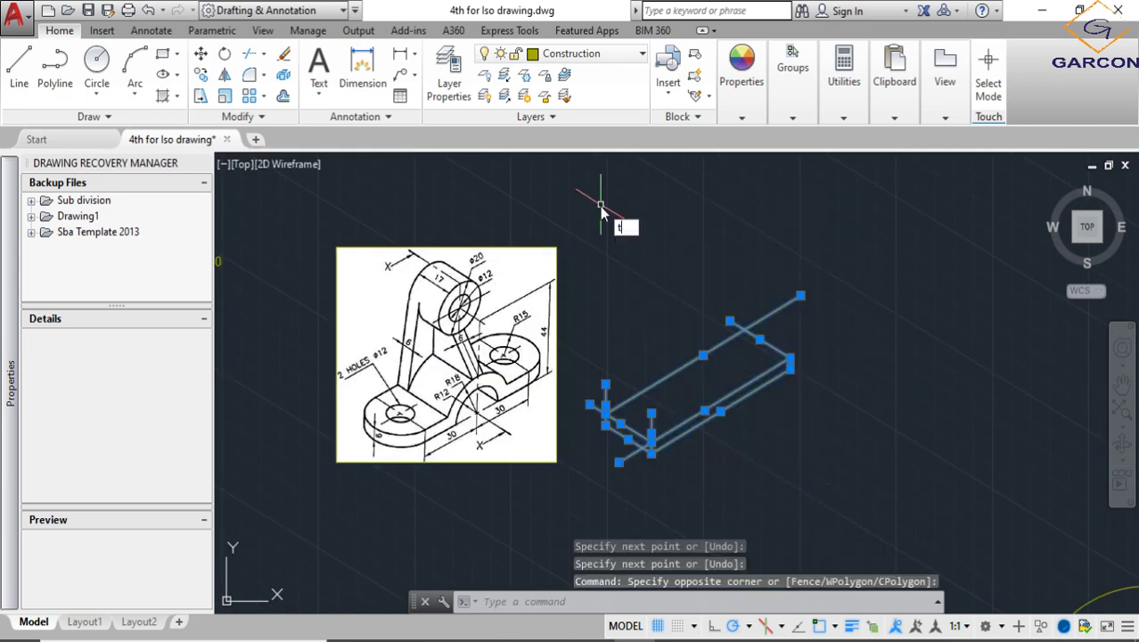
key(Return)
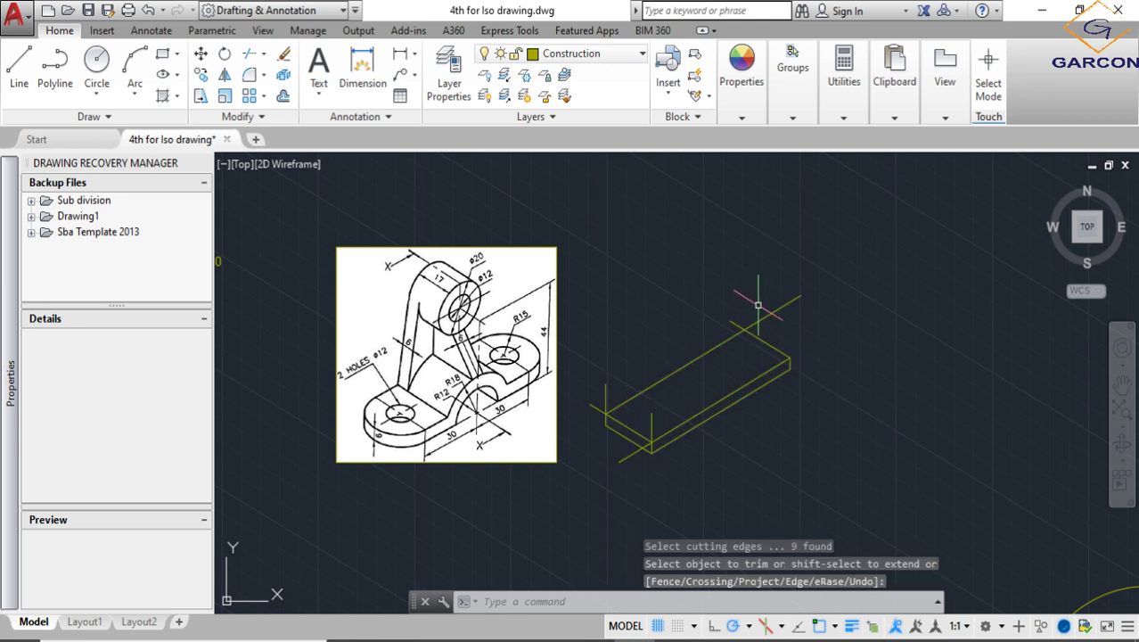
Start Trim with all box lines as cutting edges and remove both overhangs at the far back corner
click(898, 469)
click(575, 219)
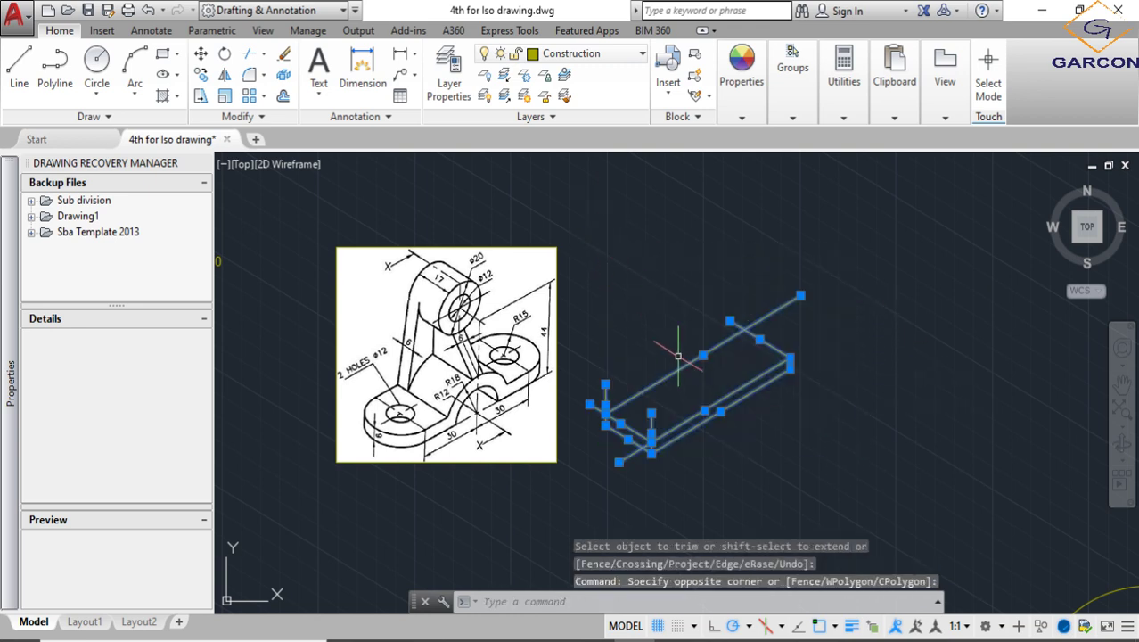
text(tr)
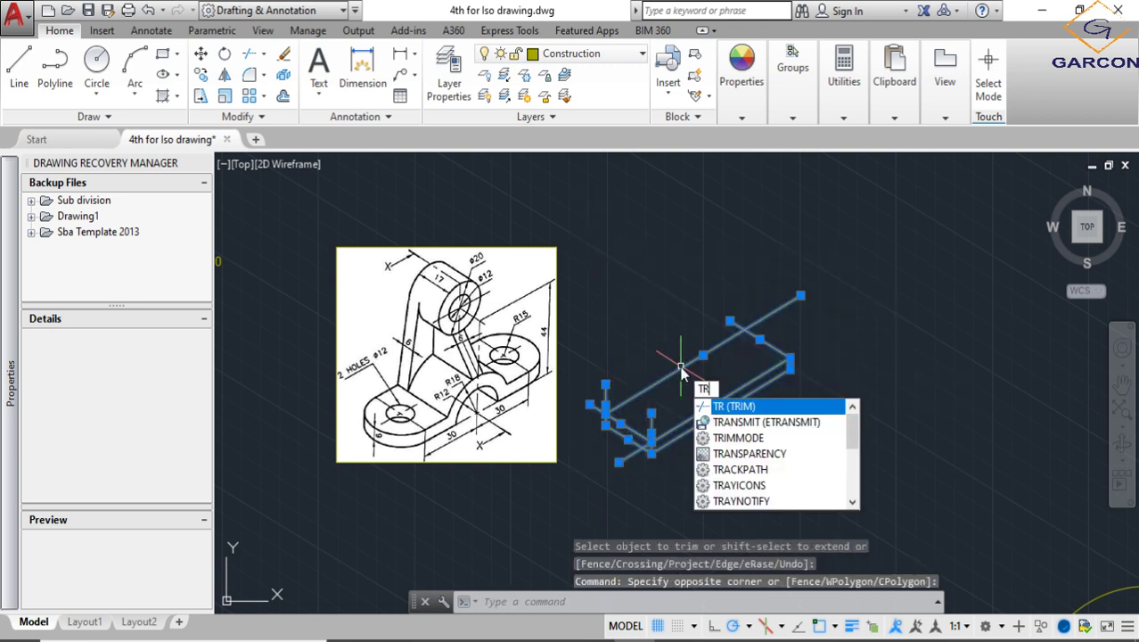
key(Return)
click(766, 295)
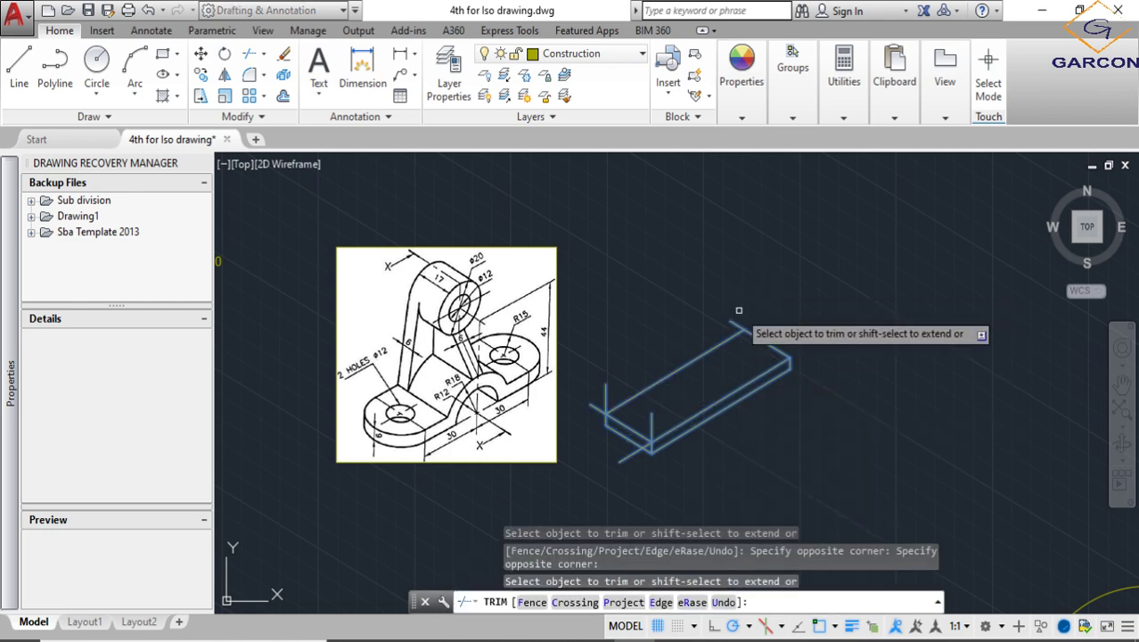
scroll(738, 312, up, 2)
click(739, 331)
Trim the vertical and 150° overhangs at the box's near back corner
middle_drag(604, 385, 591, 268)
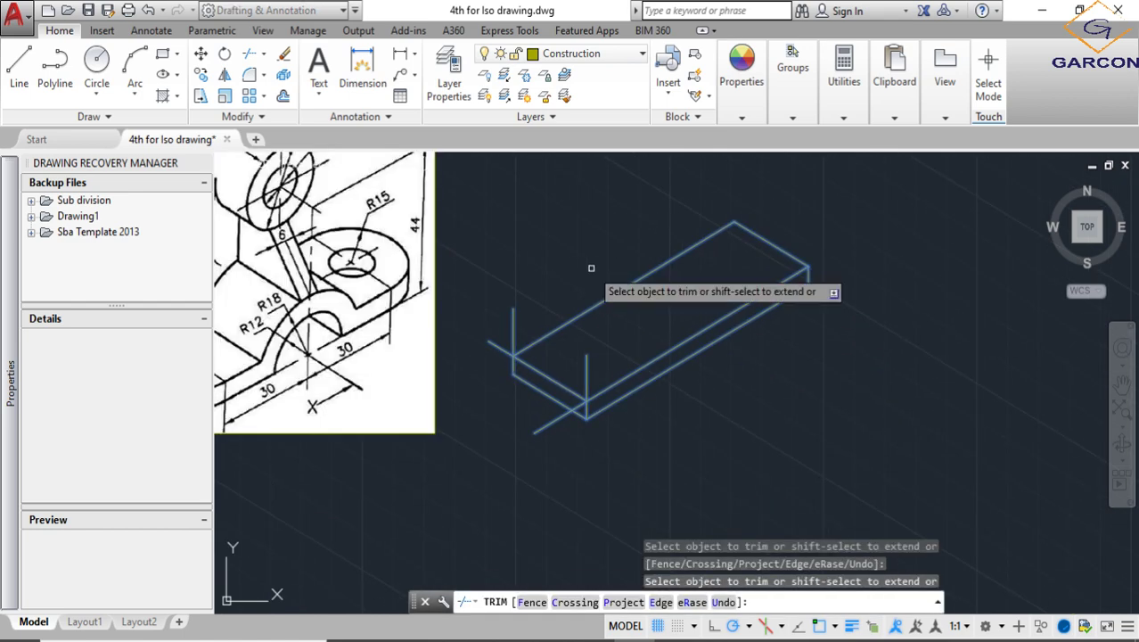
click(516, 311)
click(507, 306)
click(502, 343)
click(498, 354)
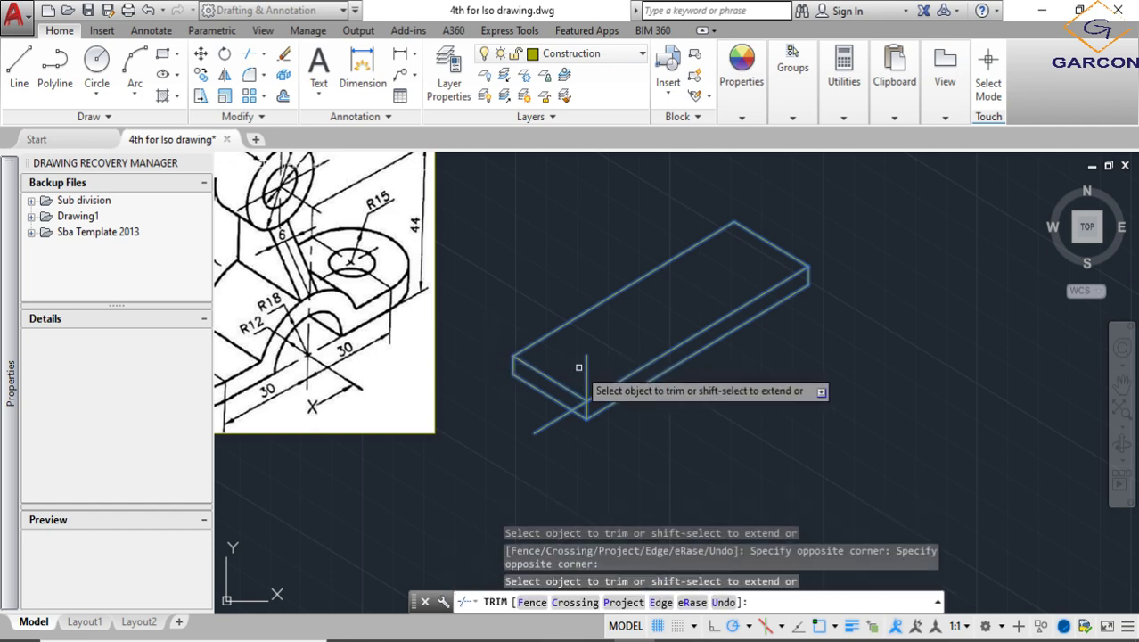
Trim the vertical overhang and the extended upper front edge at the box's front corner, and end the trimming
scroll(583, 368, up, 2)
click(598, 371)
click(574, 356)
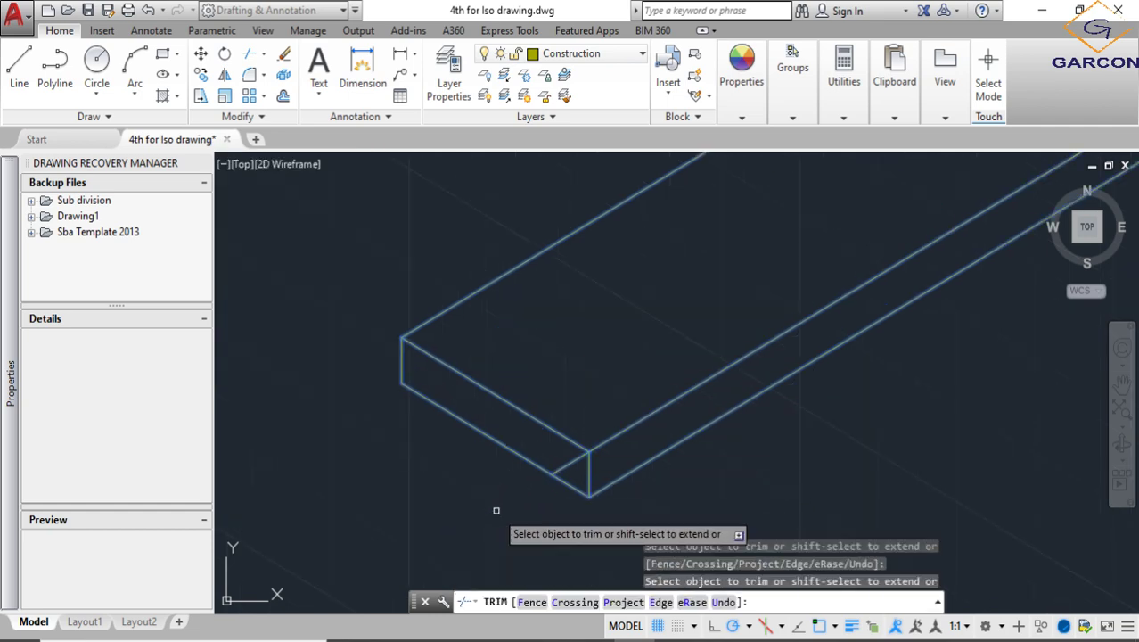
click(560, 464)
click(564, 459)
scroll(564, 458, down, 4)
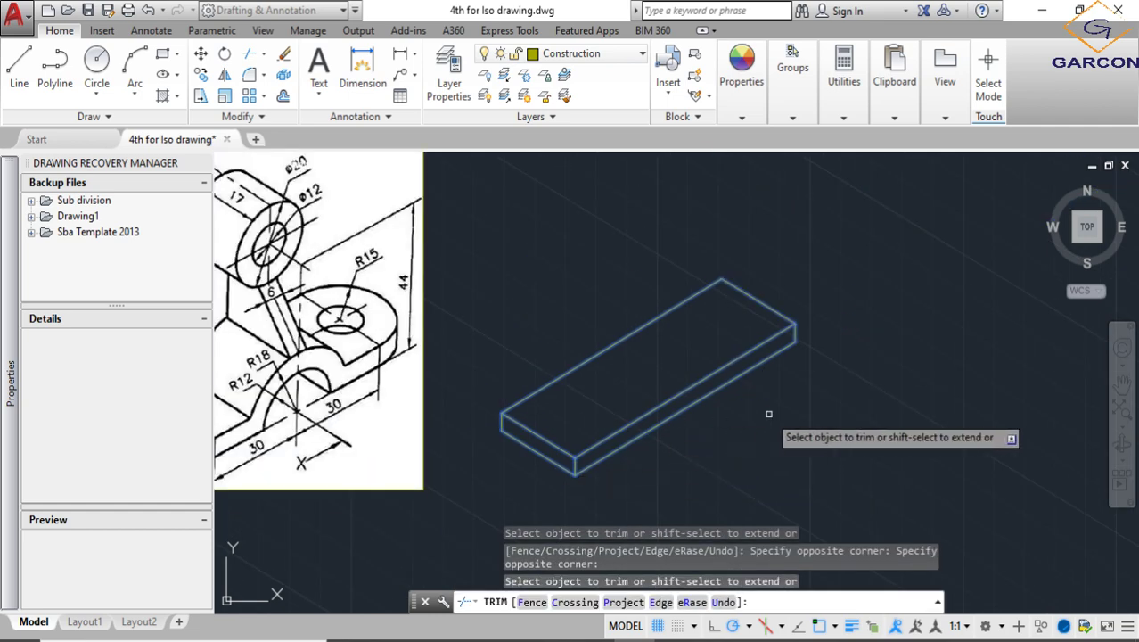
scroll(804, 341, up, 5)
key(Escape)
scroll(803, 339, down, 5)
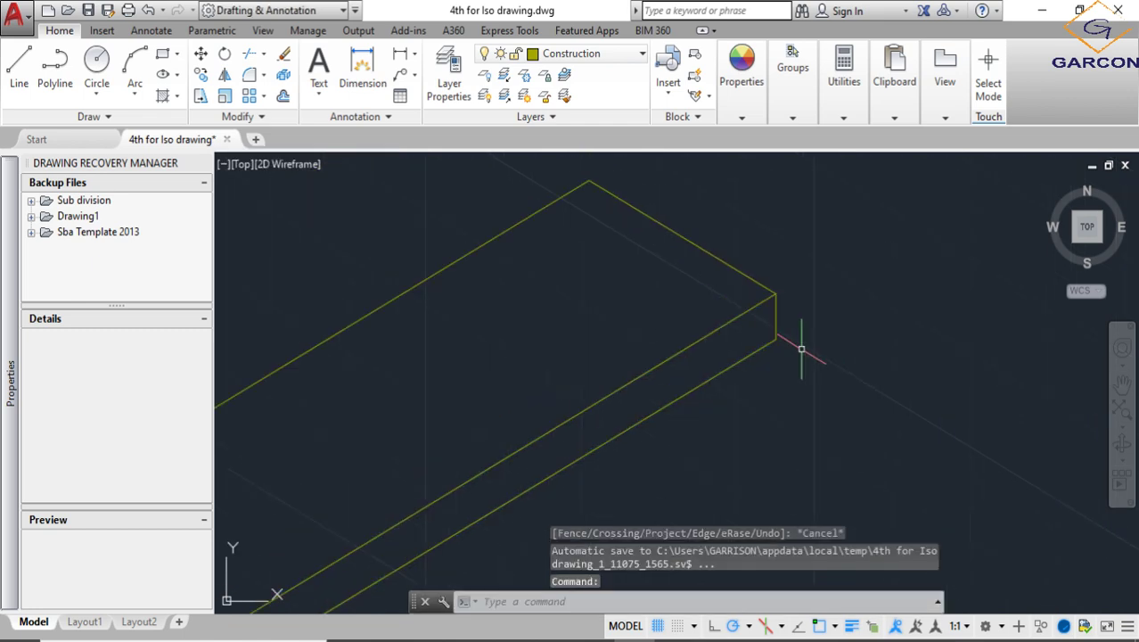
Draw a line from the lower front edge's midpoint up to the upper edge, continuing at 150° across the top past the back edge
click(18, 66)
scroll(500, 446, up, 3)
scroll(402, 333, down, 3)
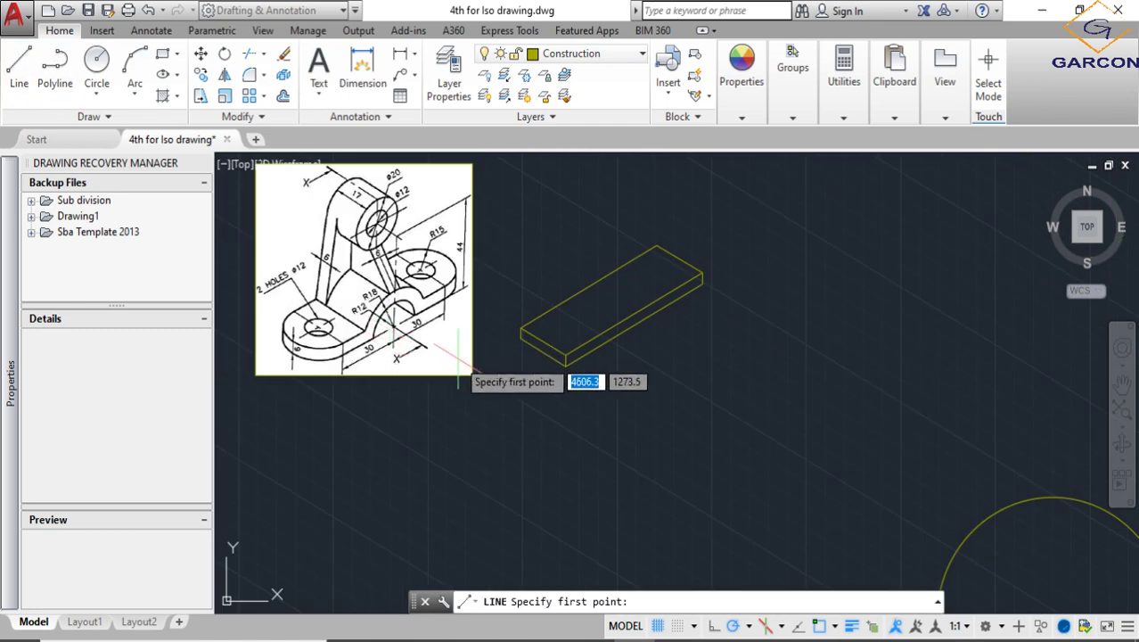
scroll(630, 325, up, 4)
click(629, 335)
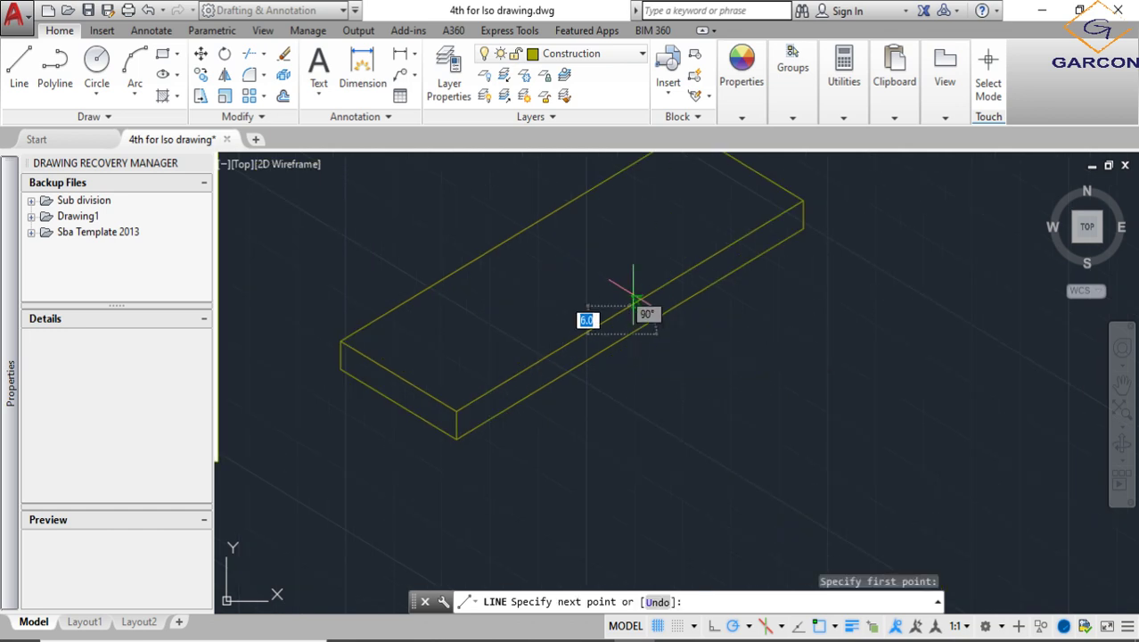
middle_drag(629, 280, 612, 334)
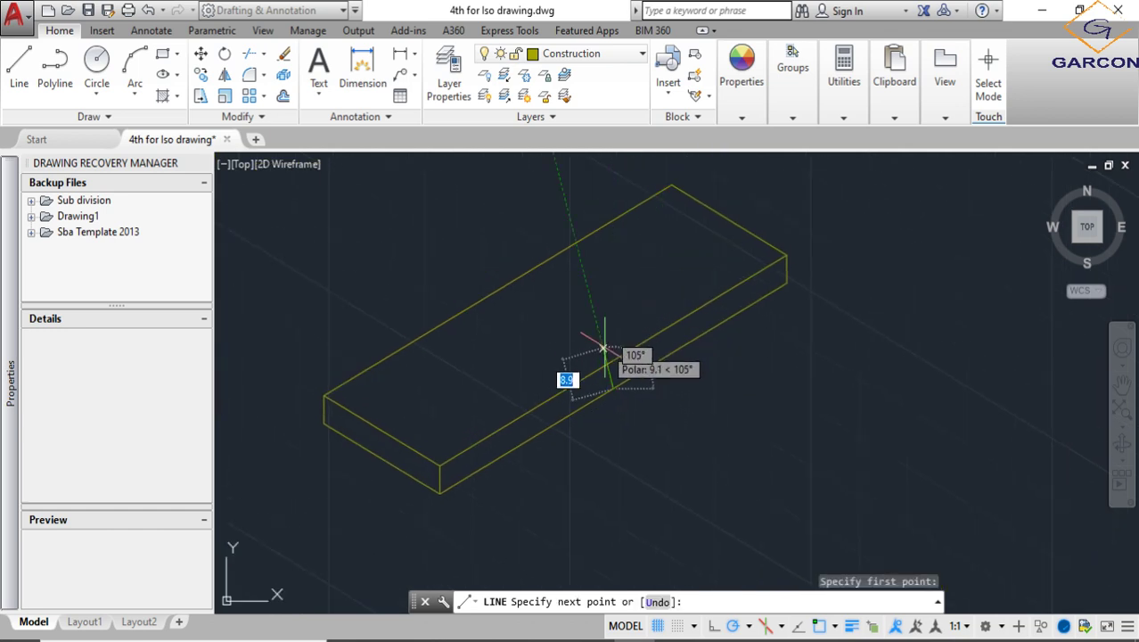
click(605, 353)
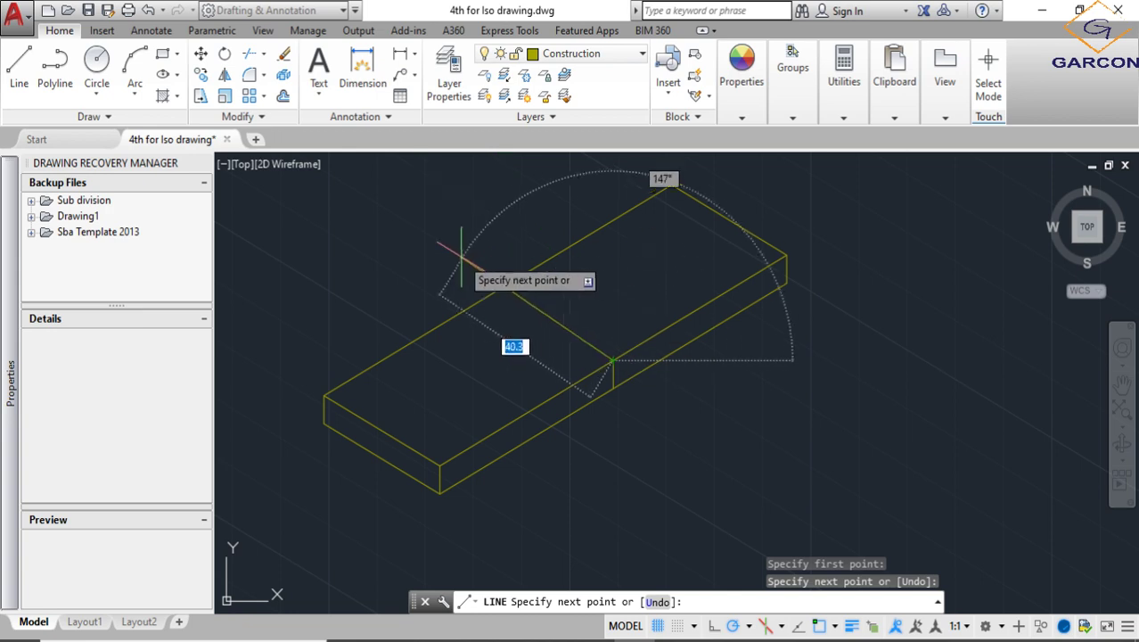
click(433, 248)
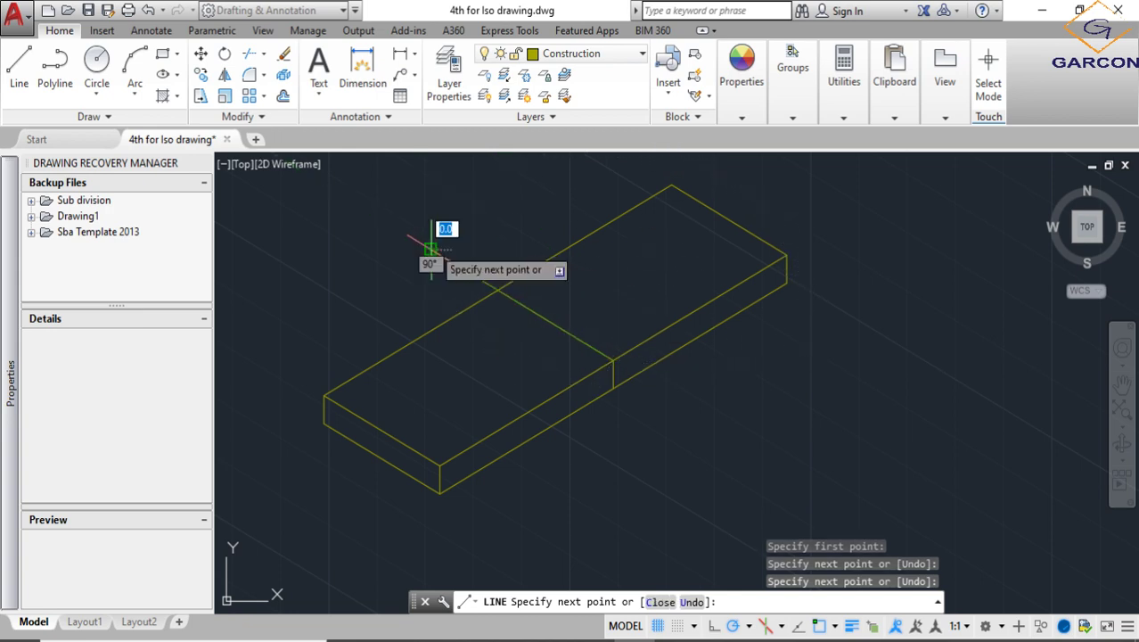
key(Return)
key(Return)
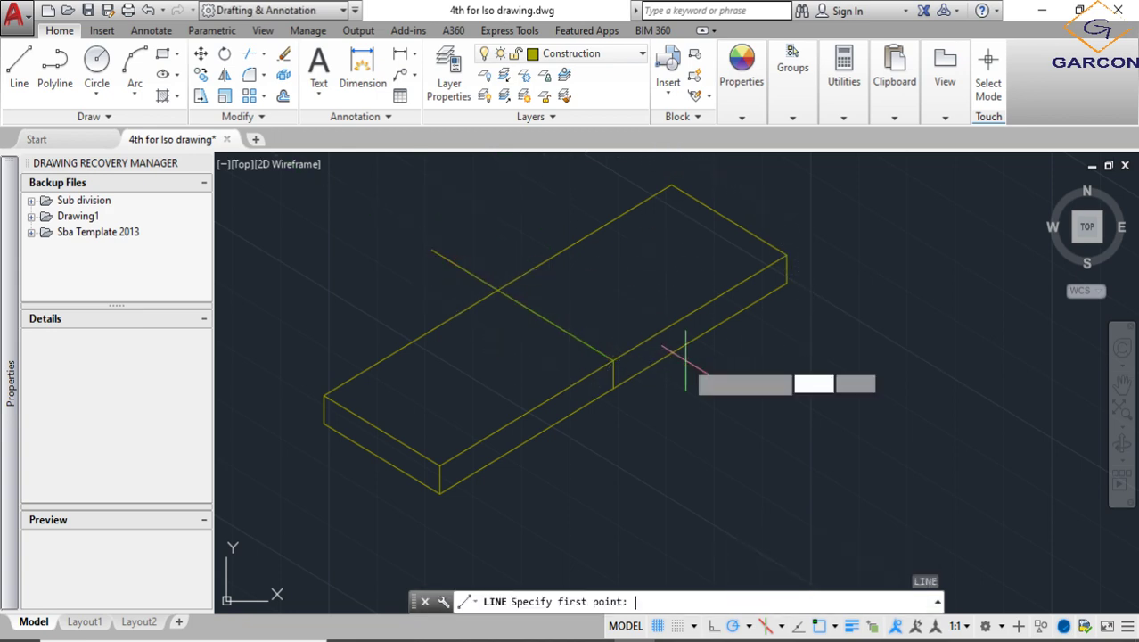
Draw a tall vertical line upward from the midpoint of the upper front edge
click(600, 350)
scroll(610, 361, down, 5)
click(612, 189)
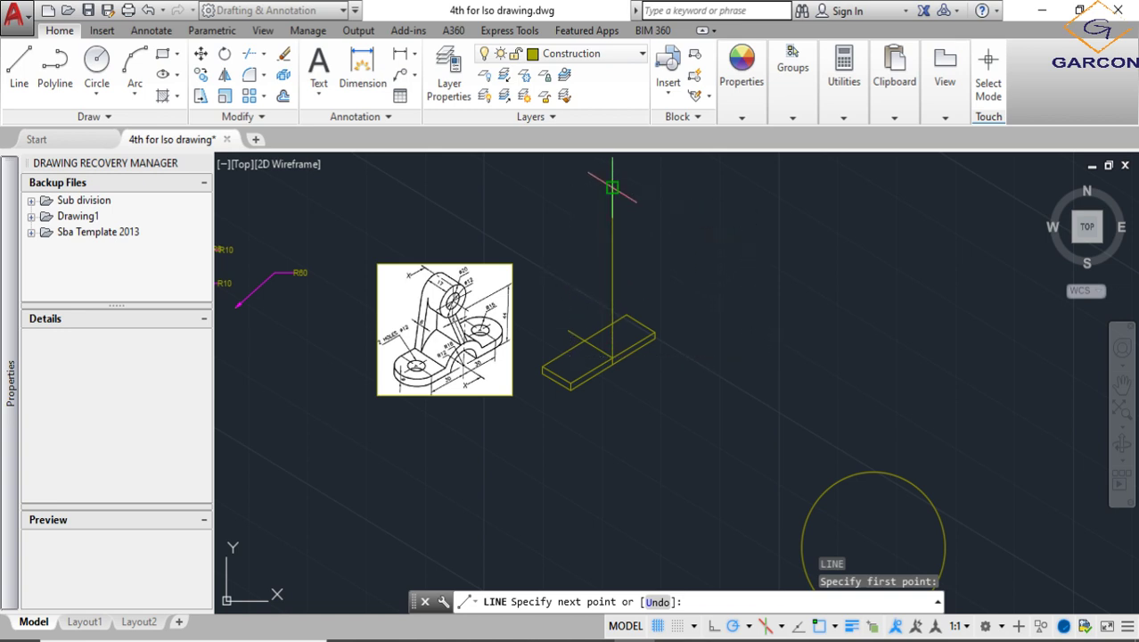
key(Return)
Assign the tall vertical line, the 150° line across the top and the short front-face vertical to the Centre line layer
click(628, 238)
click(574, 245)
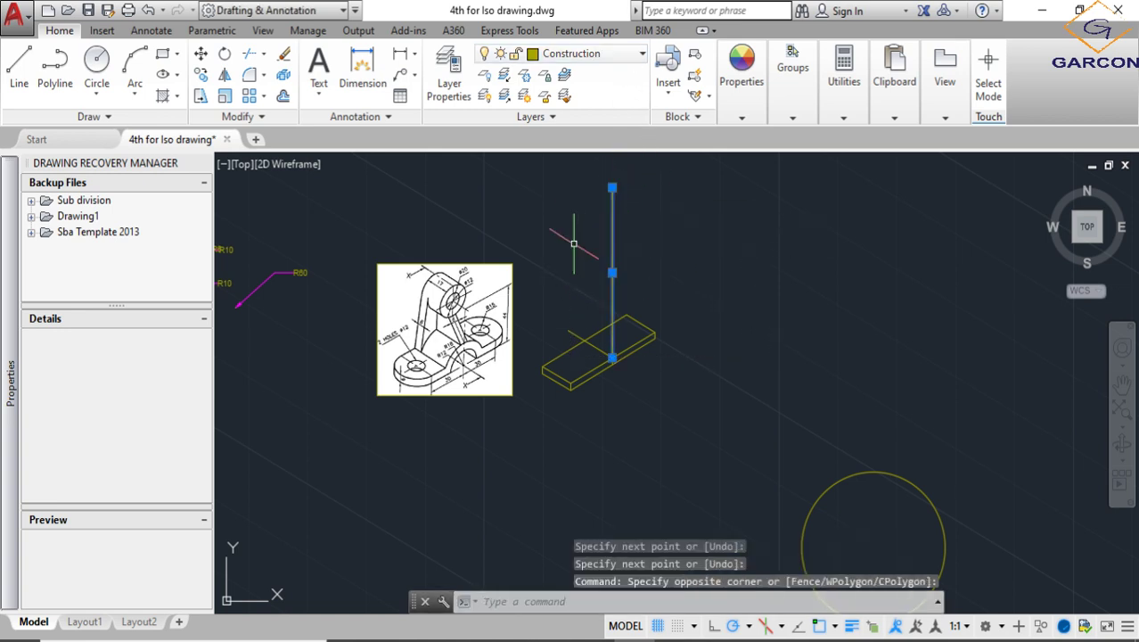
scroll(566, 390, up, 2)
click(605, 291)
click(620, 268)
click(631, 284)
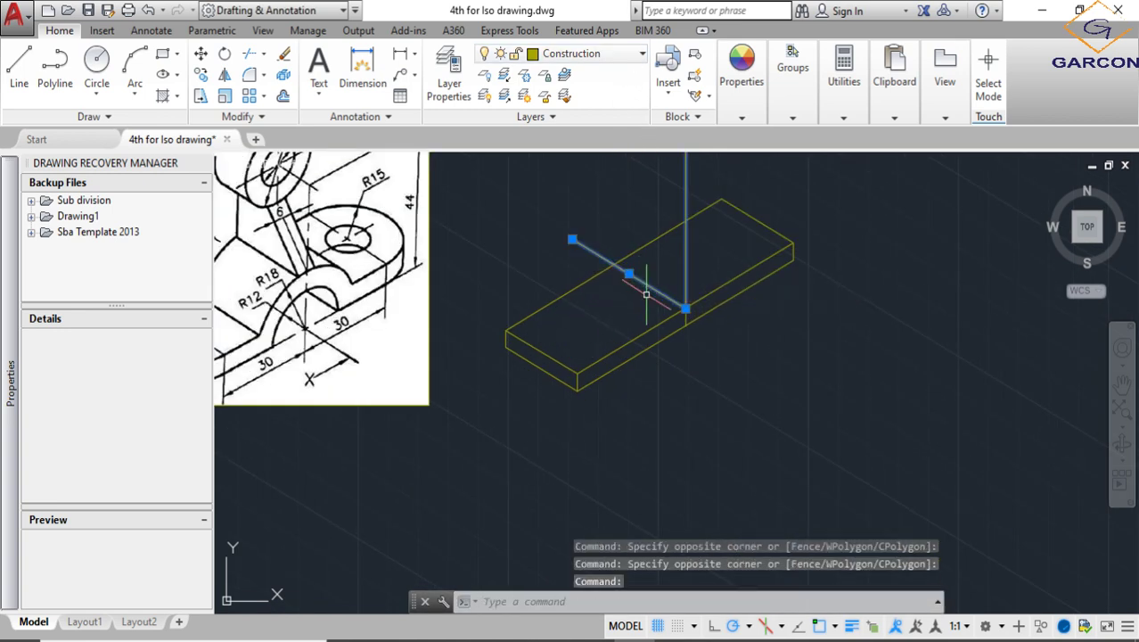
scroll(681, 318, up, 4)
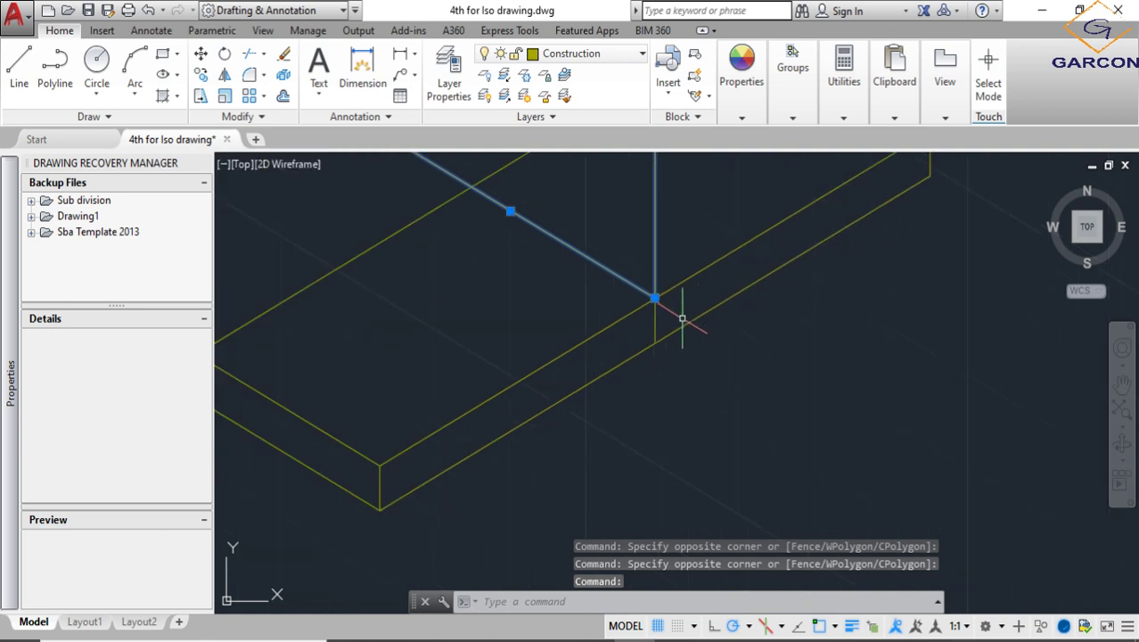
click(613, 67)
click(575, 115)
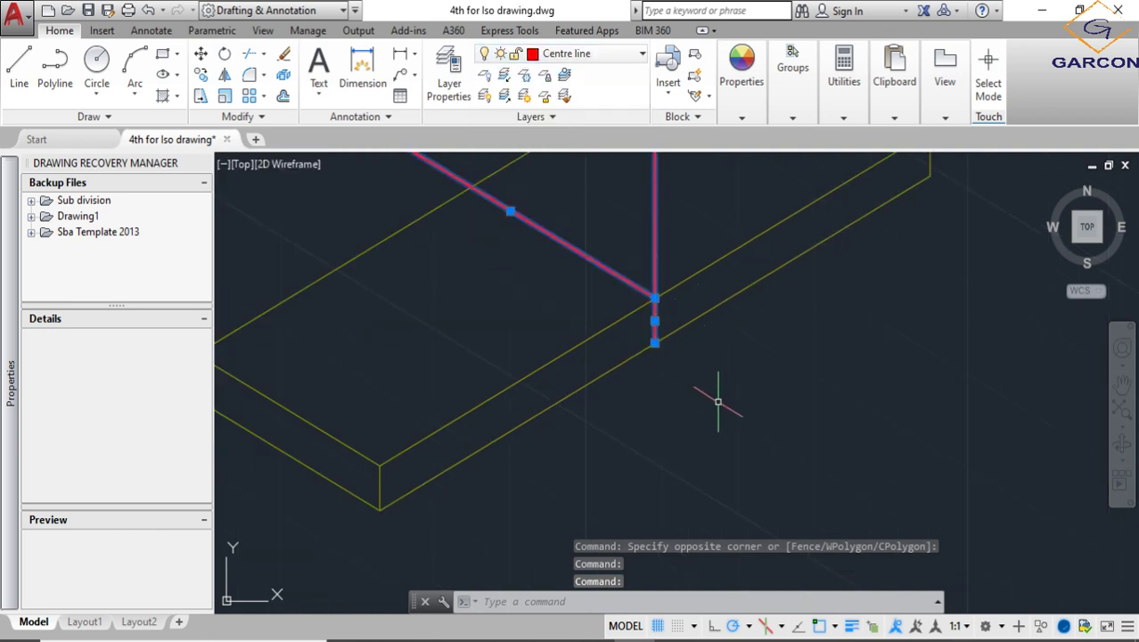
scroll(717, 401, down, 2)
key(Escape)
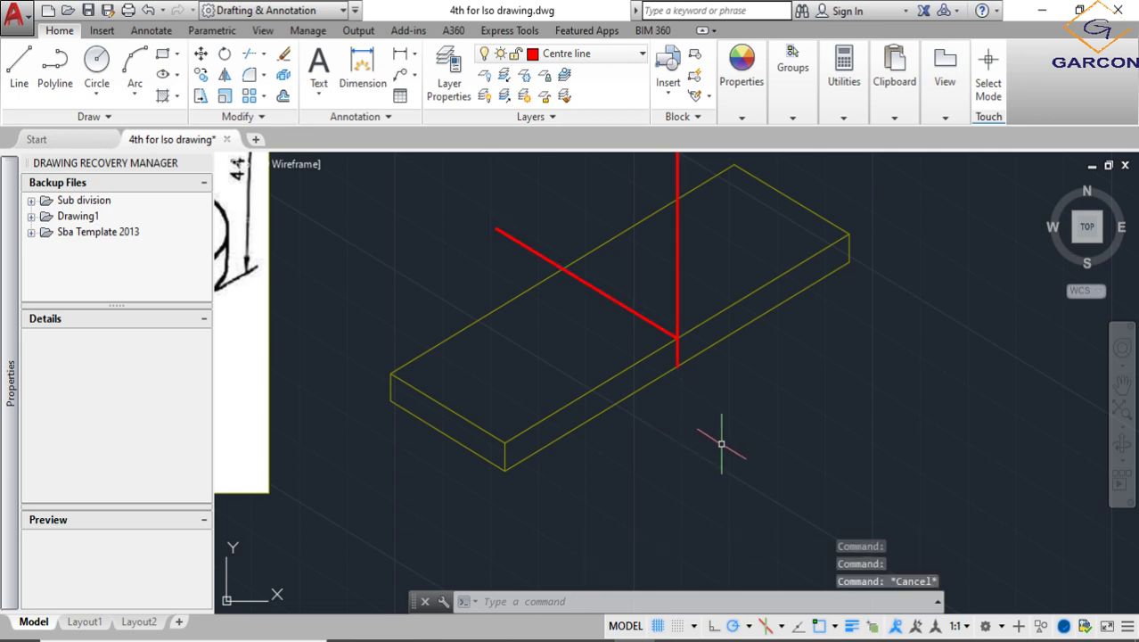
Set the linetype scale of the three centre lines to 10
scroll(656, 312, up, 5)
scroll(668, 312, down, 5)
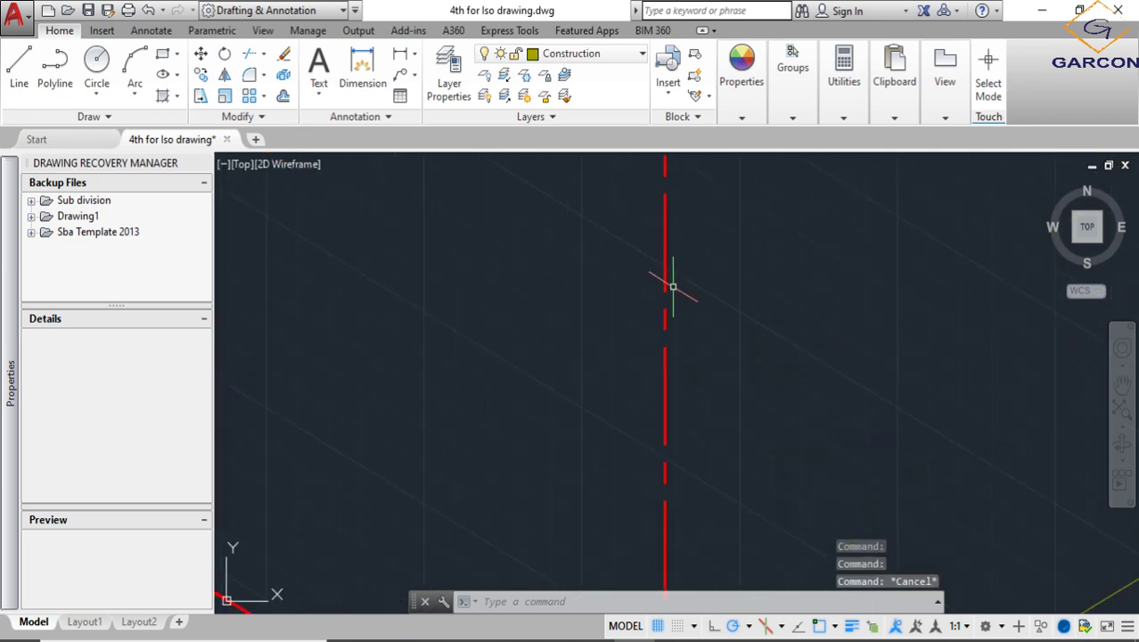
scroll(680, 333, up, 4)
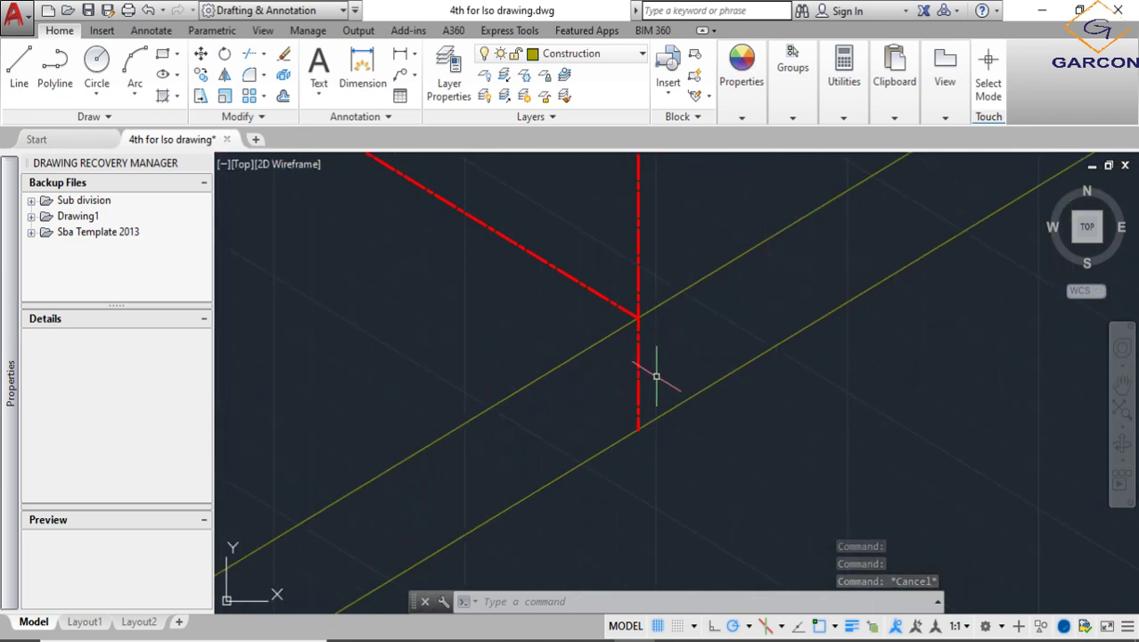
click(636, 374)
click(578, 301)
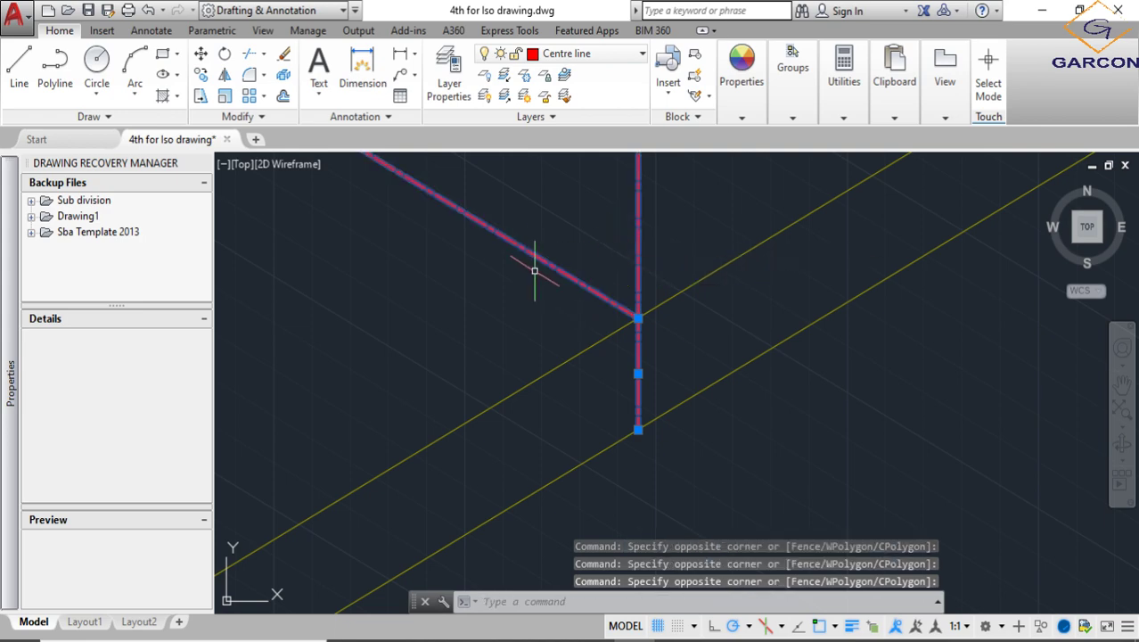
right_click(549, 270)
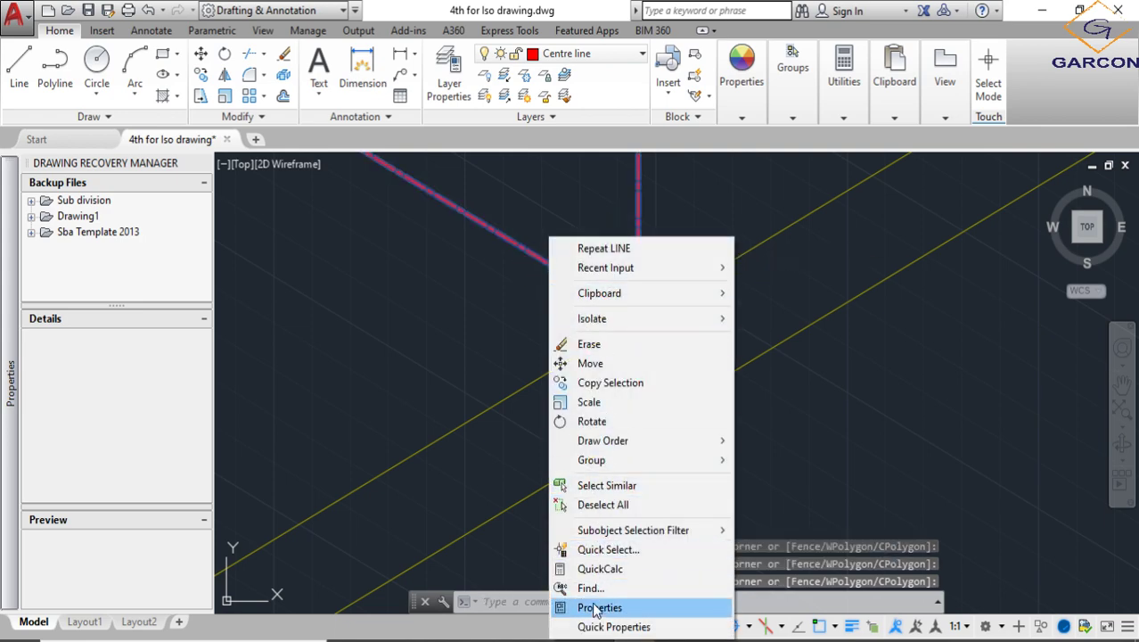
click(599, 609)
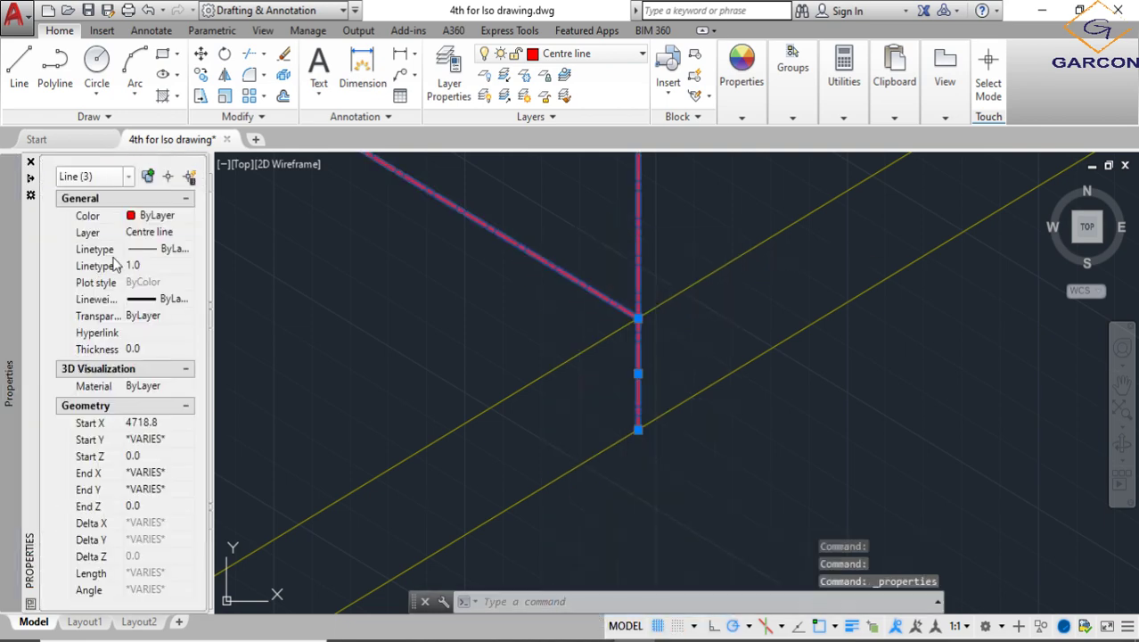
click(132, 267)
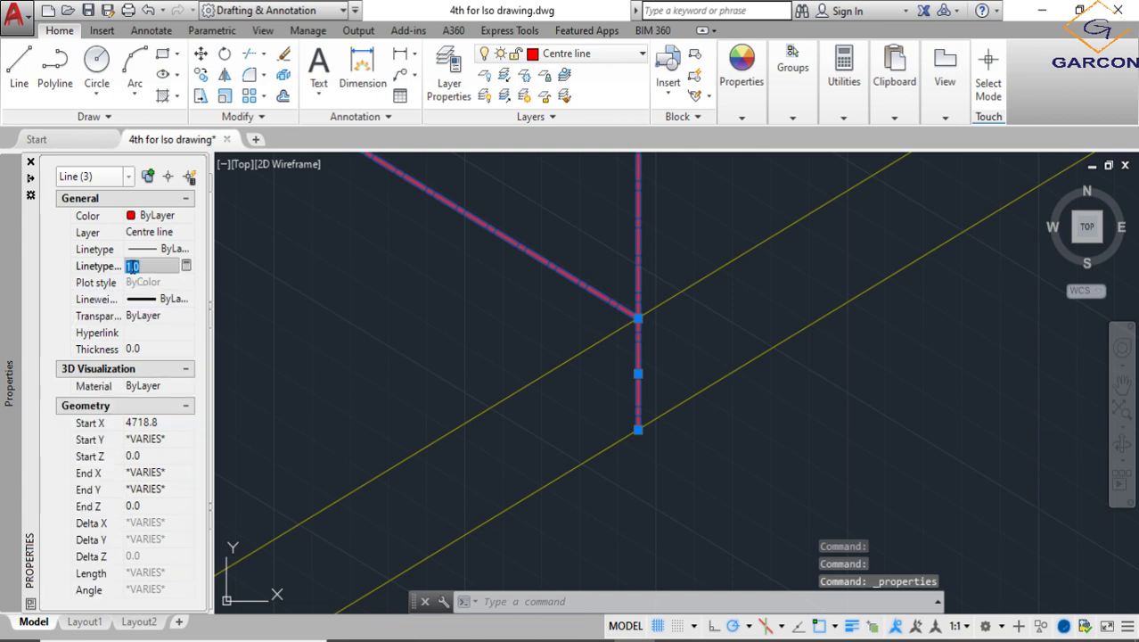
key(Return)
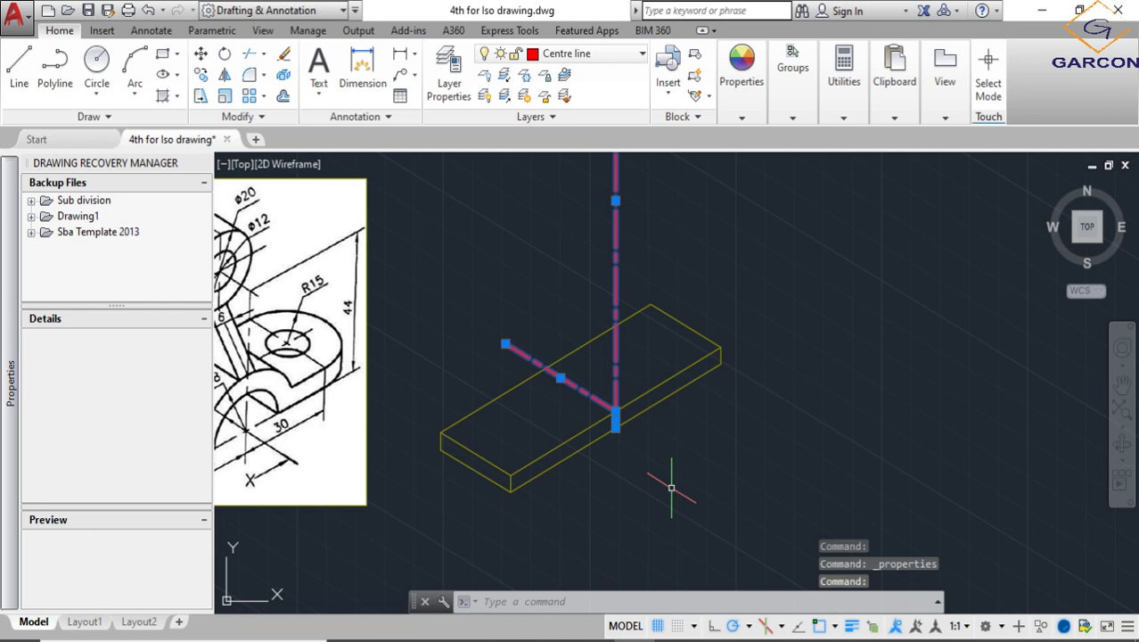
scroll(671, 487, down, 2)
key(Escape)
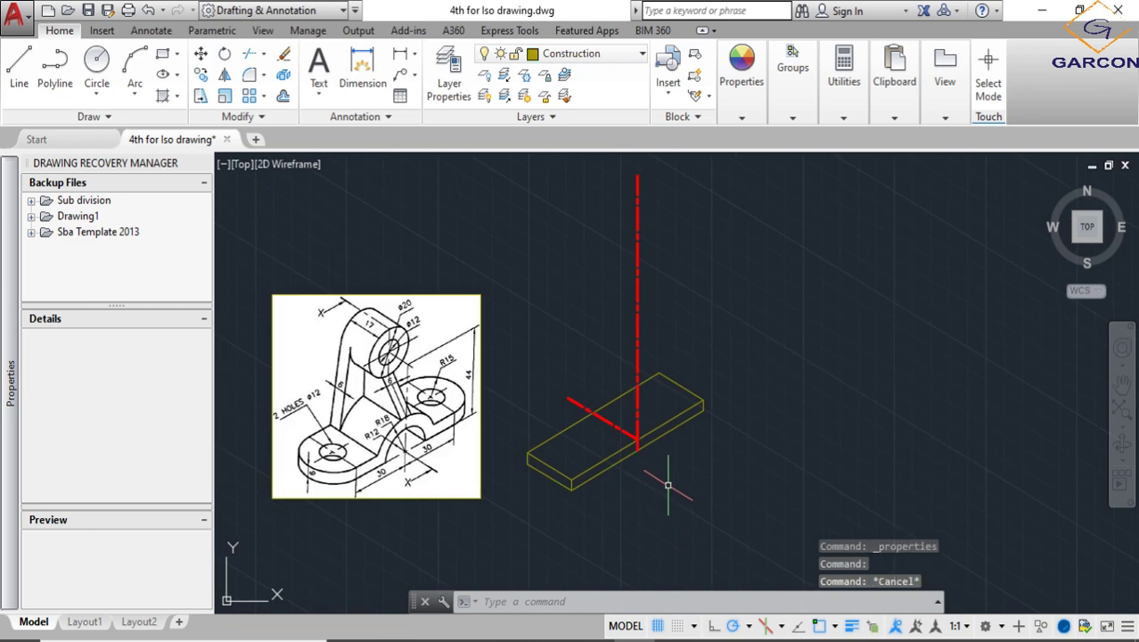
Erase the short vertical centre line running between the box's upper and lower front edges
scroll(648, 436, up, 6)
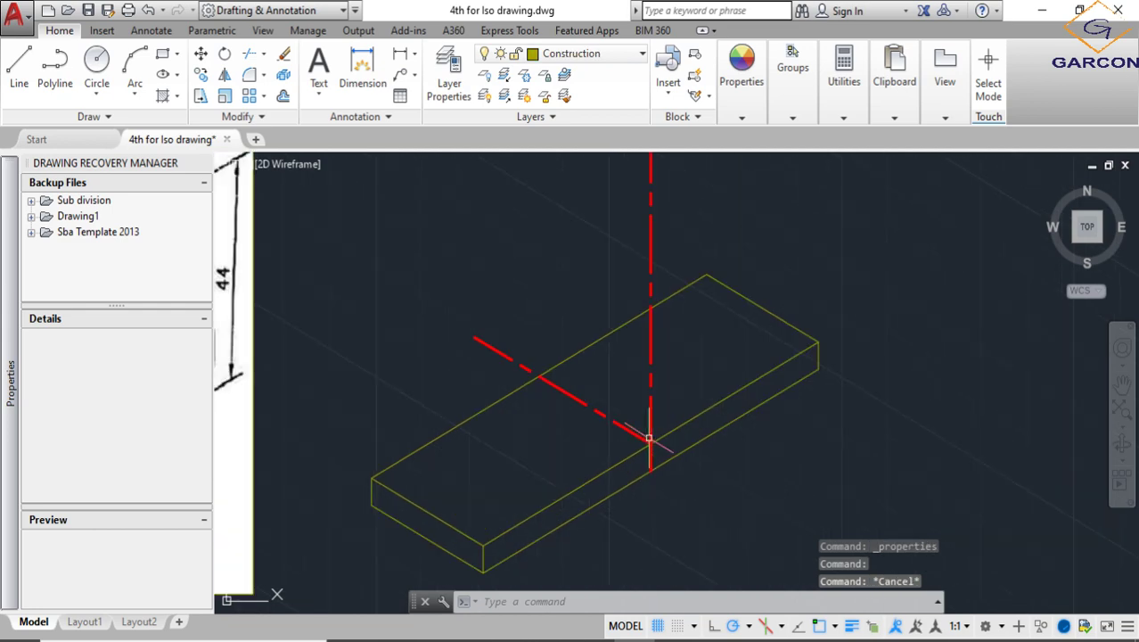
scroll(654, 423, down, 4)
scroll(648, 464, up, 4)
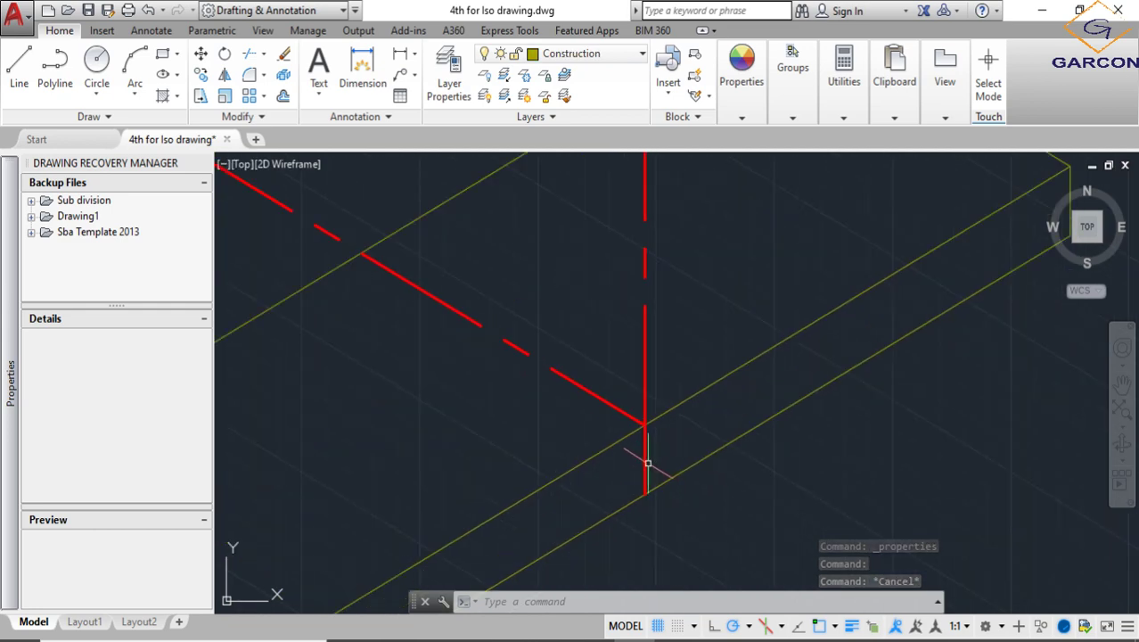
click(643, 490)
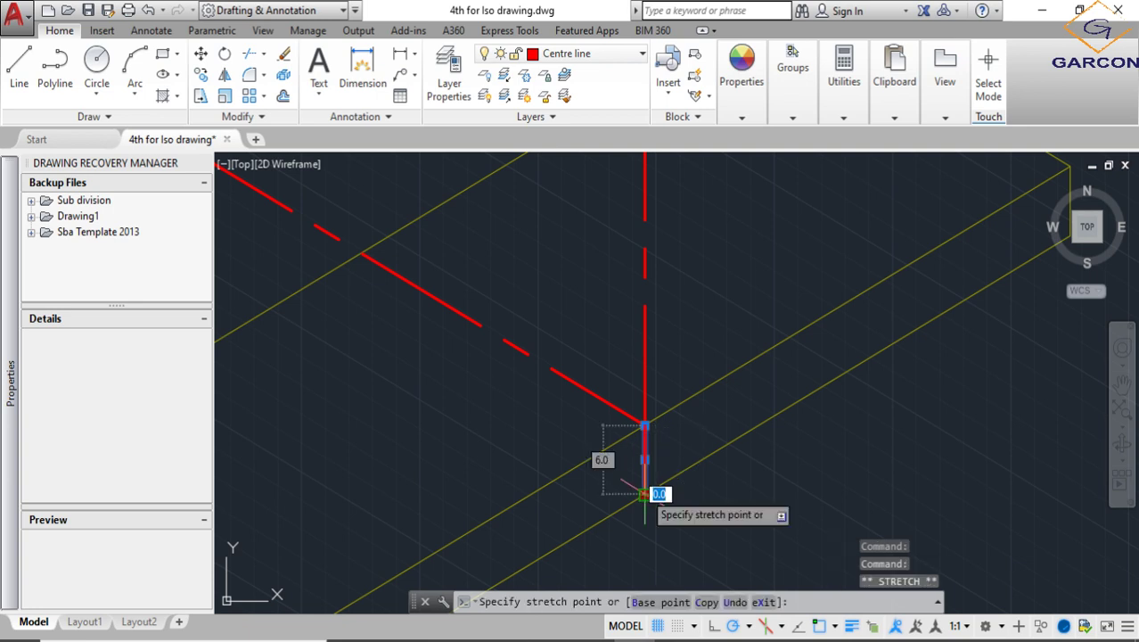
middle_drag(641, 478, 639, 277)
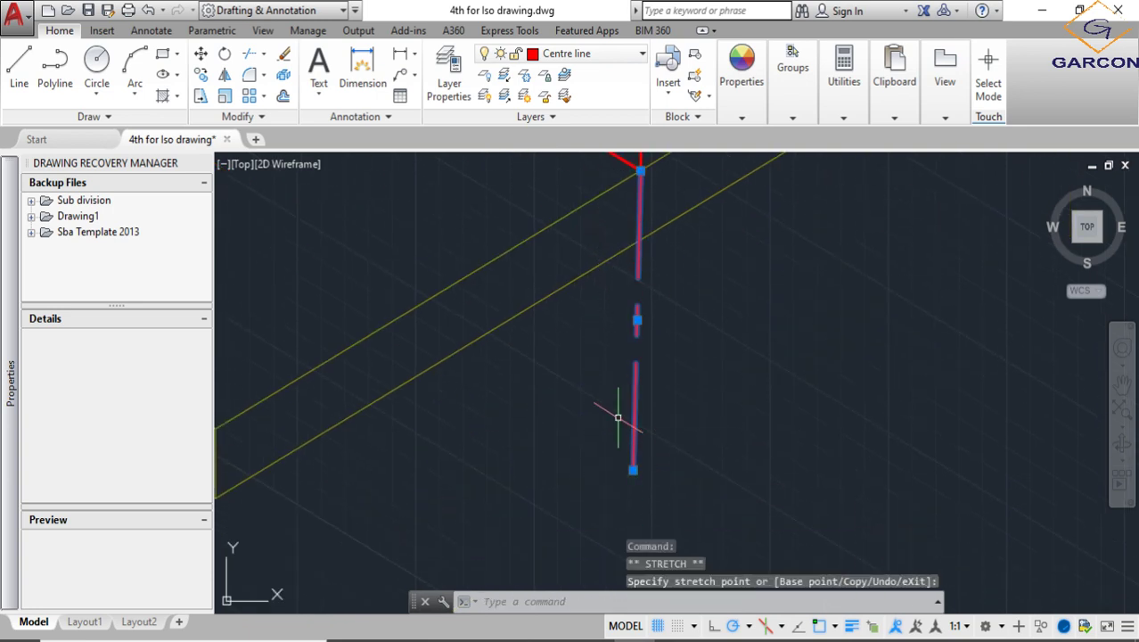
key(Delete)
scroll(644, 259, down, 3)
Stretch the lower end of the tall vertical centre line straight down to well below the box's lower front edge
click(643, 208)
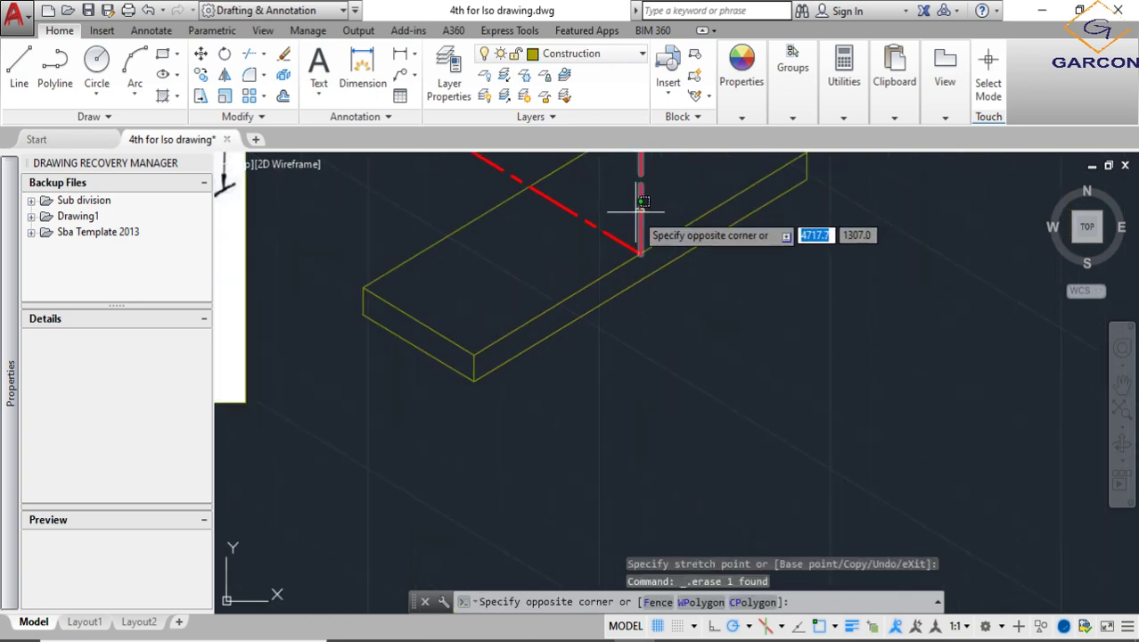
click(627, 235)
click(640, 254)
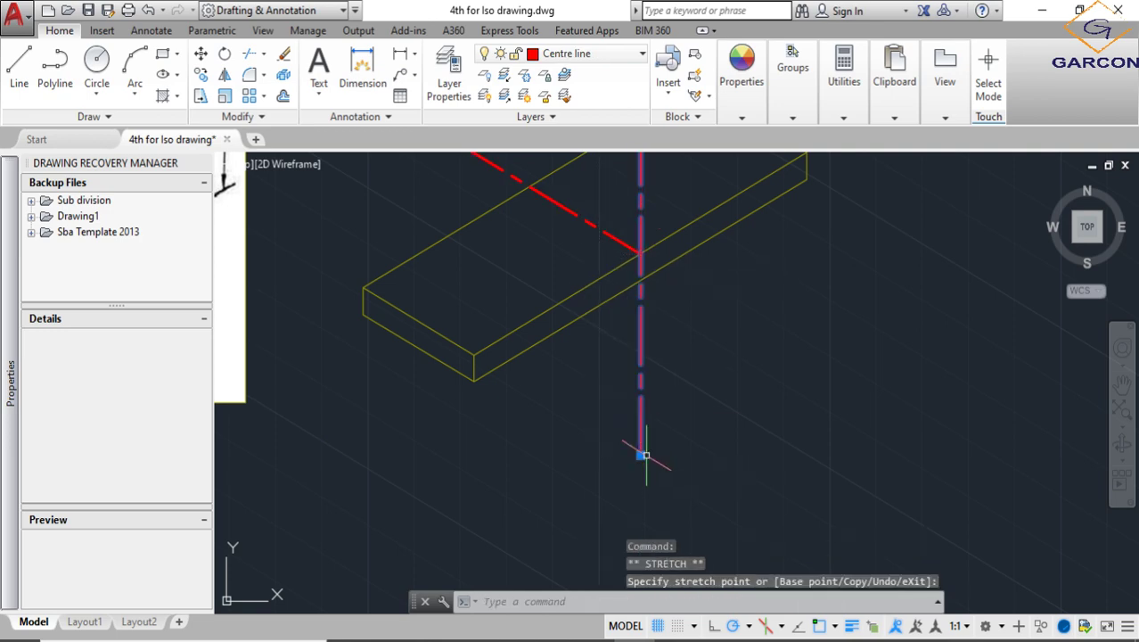
key(Escape)
scroll(674, 384, down, 5)
scroll(545, 370, up, 2)
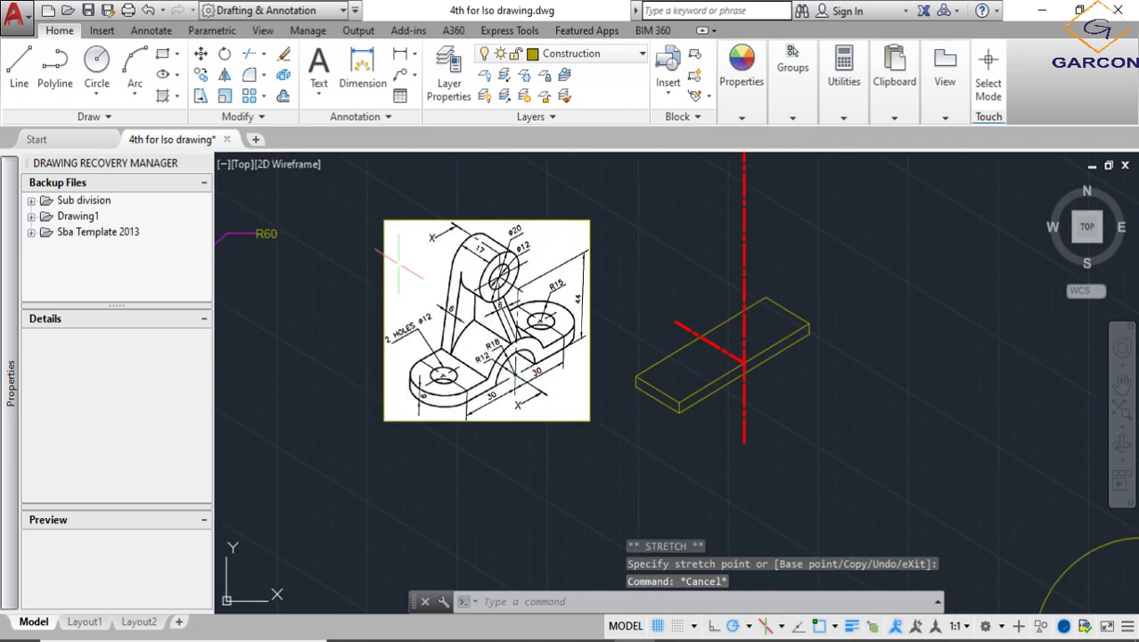
click(178, 75)
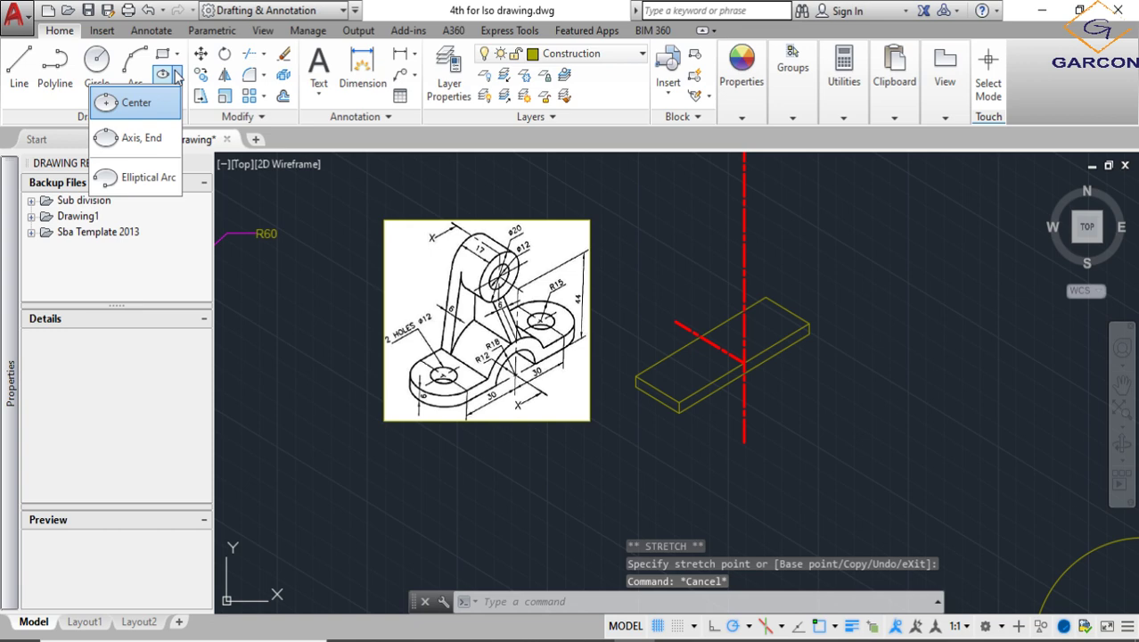
click(141, 136)
scroll(787, 385, up, 6)
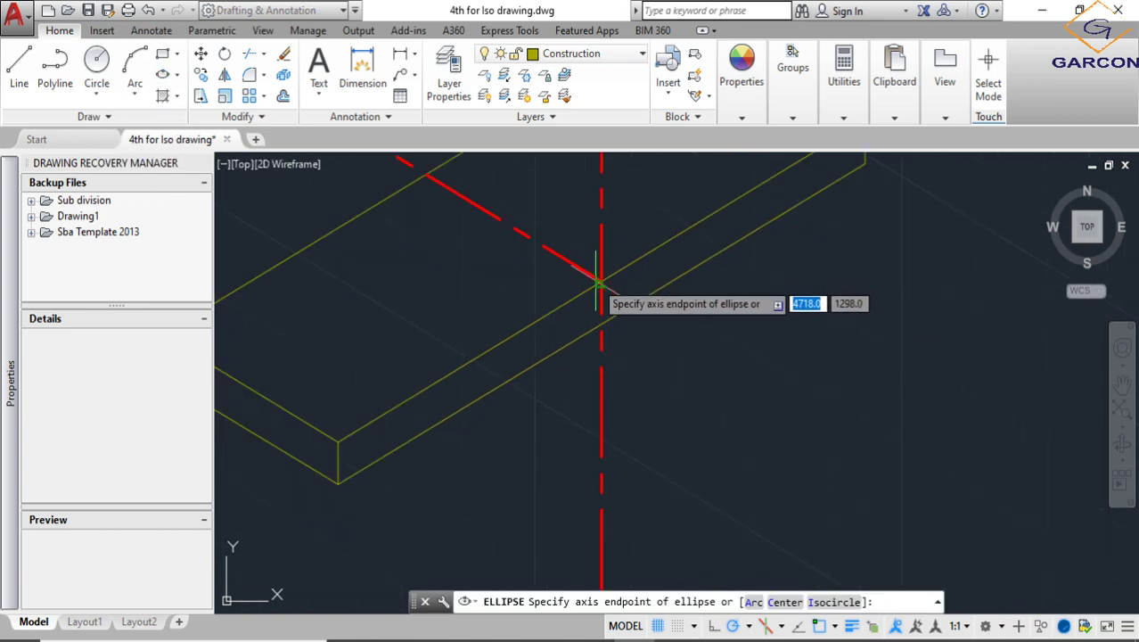
scroll(602, 284, down, 5)
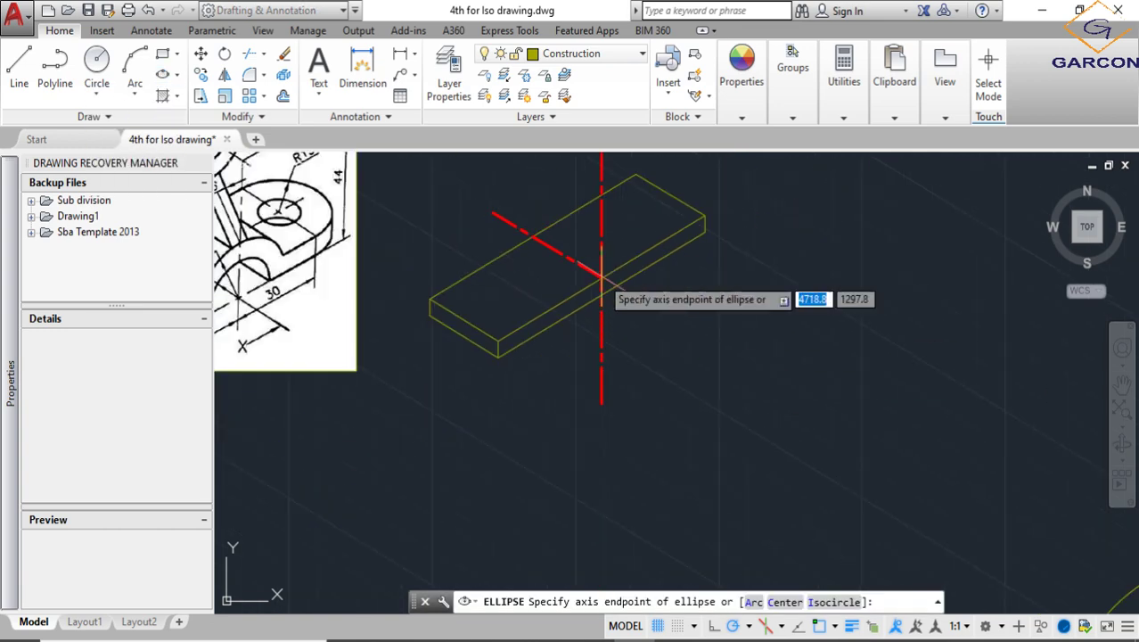
scroll(602, 283, up, 4)
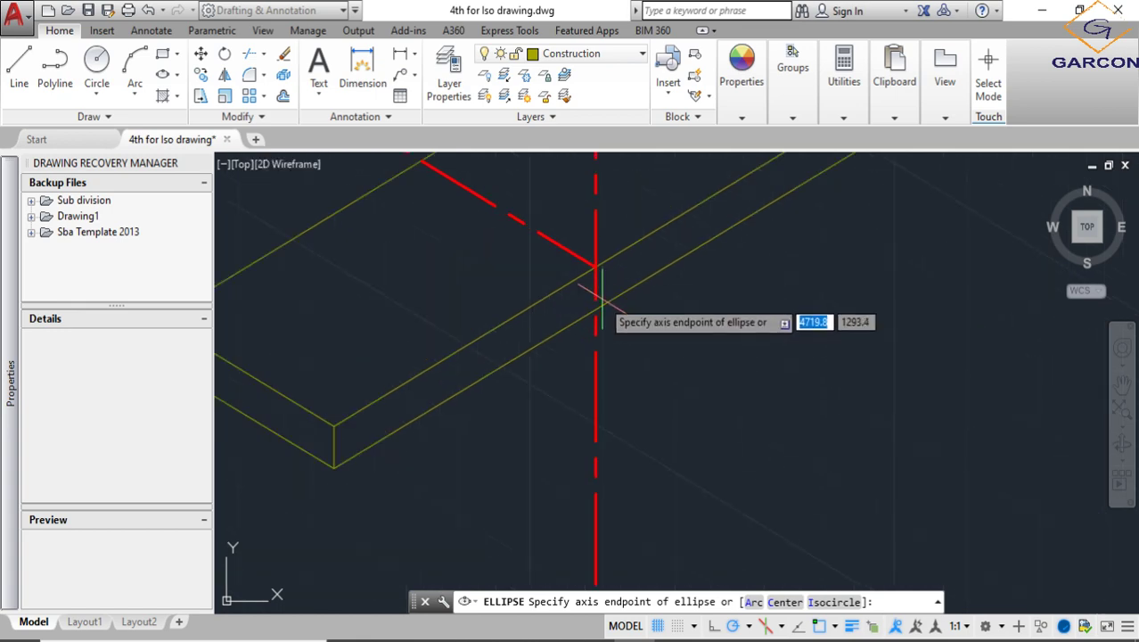
click(600, 278)
scroll(599, 285, down, 3)
scroll(600, 304, down, 1)
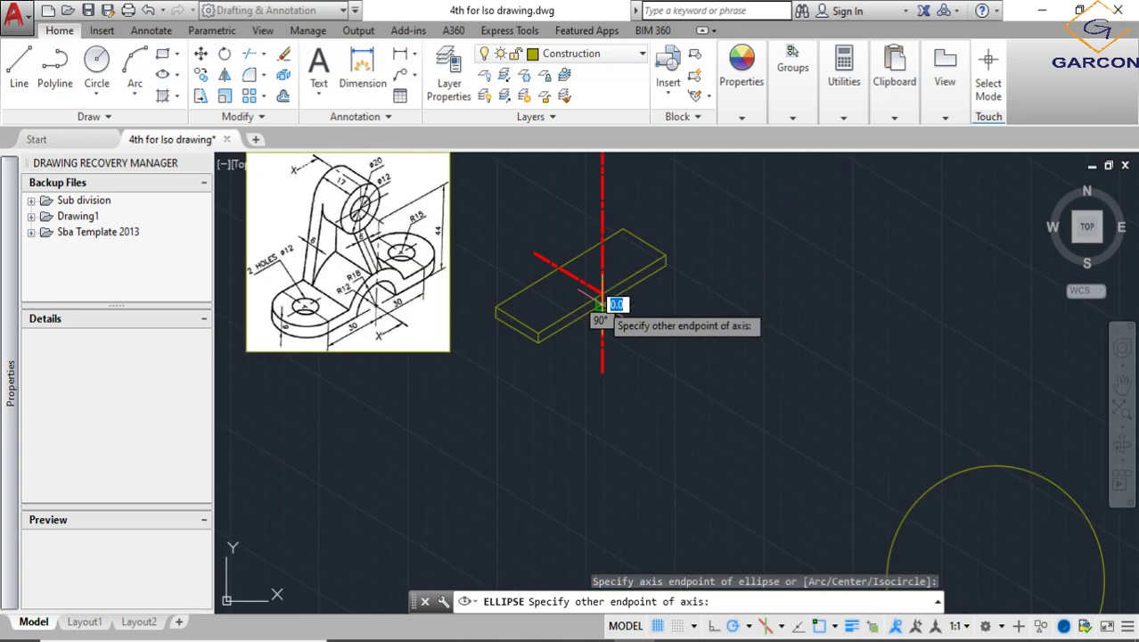
scroll(446, 303, up, 3)
scroll(317, 298, down, 2)
middle_drag(239, 297, 370, 273)
scroll(370, 274, up, 5)
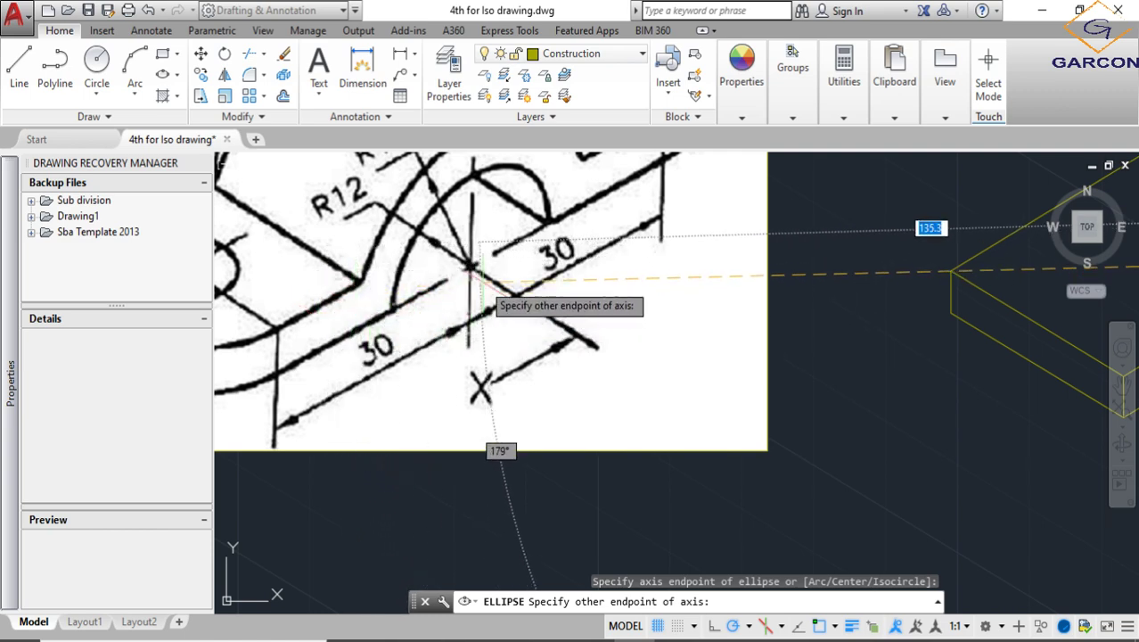
scroll(606, 316, down, 5)
scroll(552, 294, up, 6)
scroll(393, 235, up, 1)
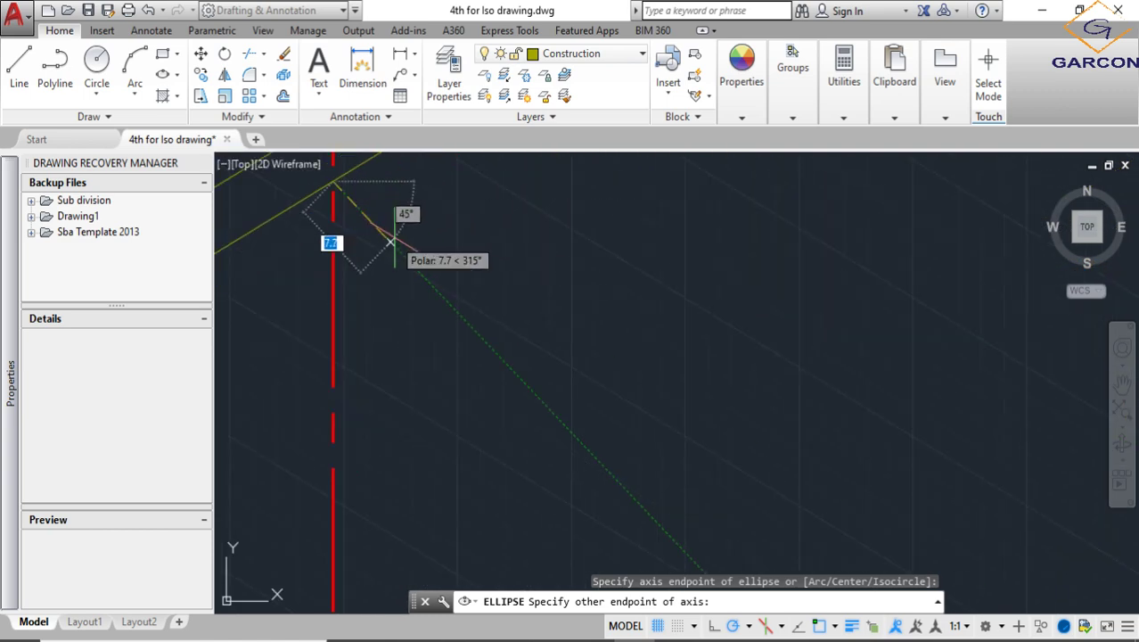
scroll(393, 235, down, 1)
middle_drag(391, 236, 505, 395)
key(Escape)
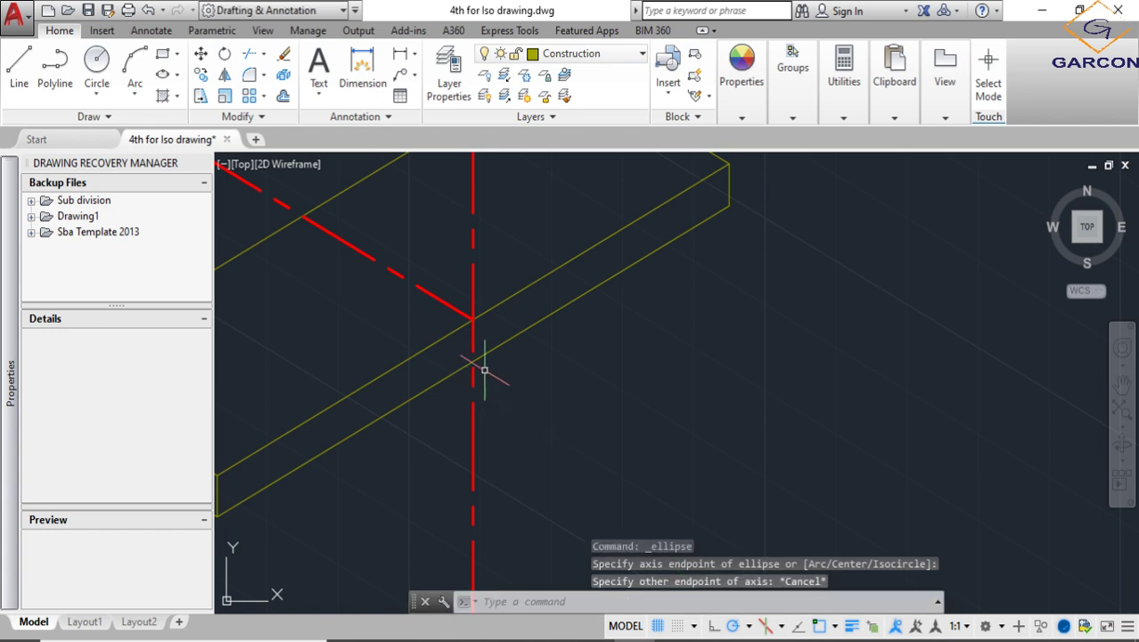
Draw an isocircle of radius 18 on the right isoplane, centred where the vertical centre line crosses the lower front edge
click(178, 79)
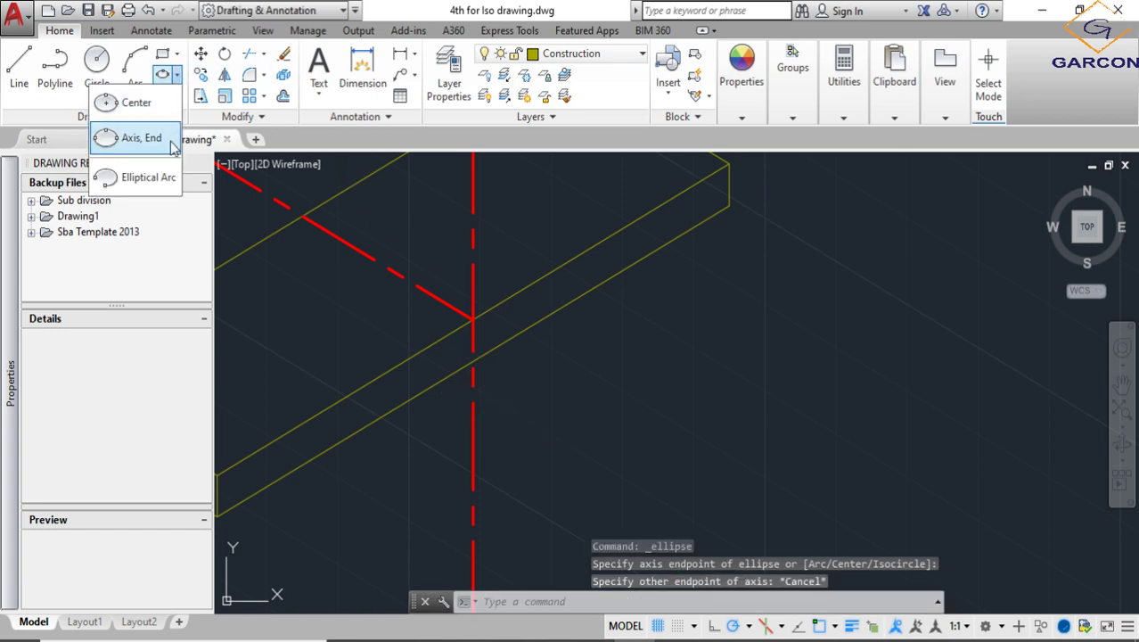
click(134, 131)
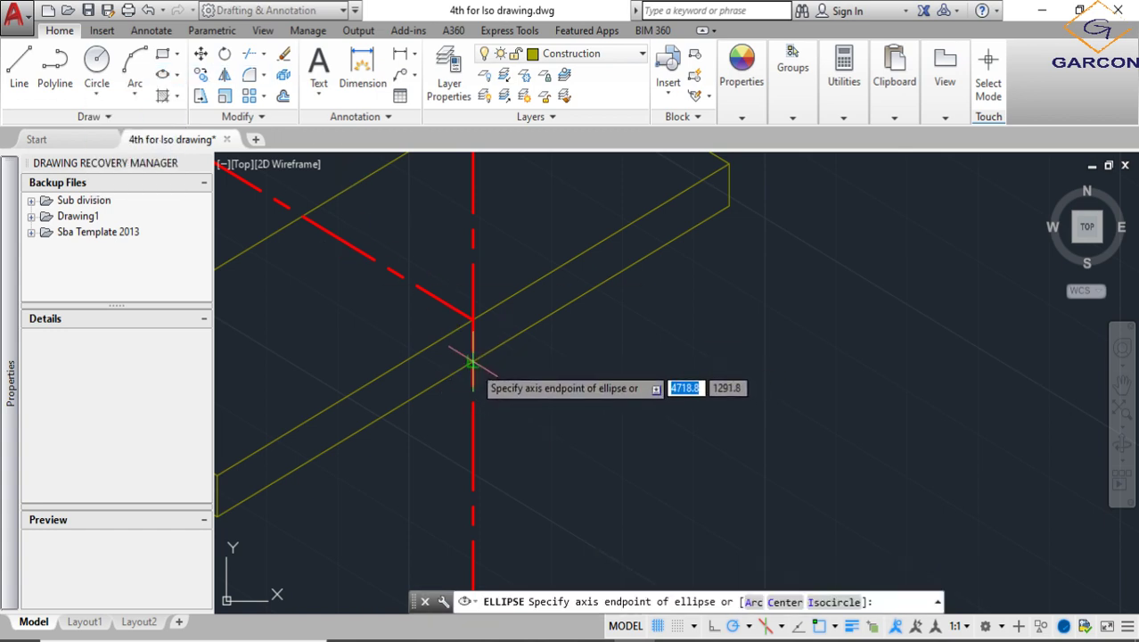
click(842, 606)
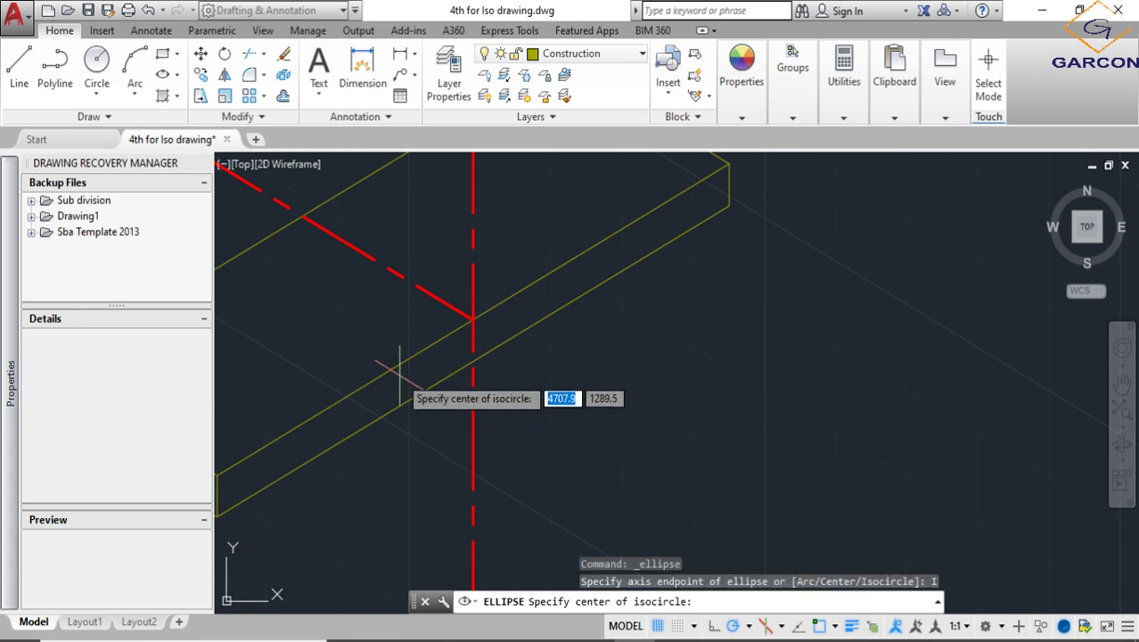
click(472, 361)
scroll(517, 396, down, 3)
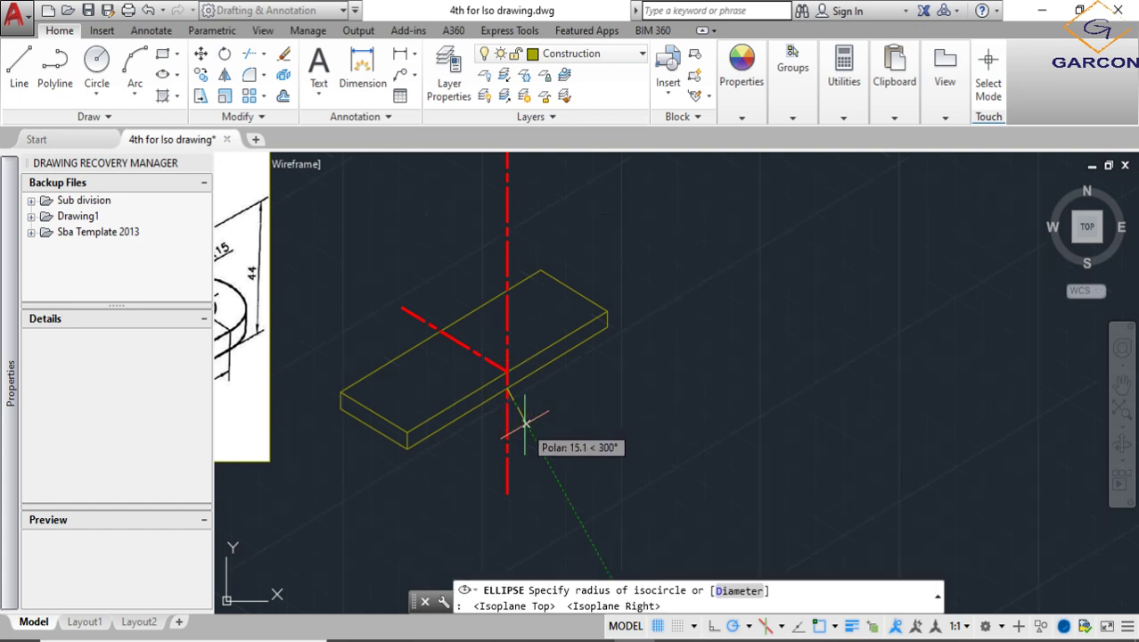
scroll(522, 421, down, 3)
scroll(388, 414, up, 5)
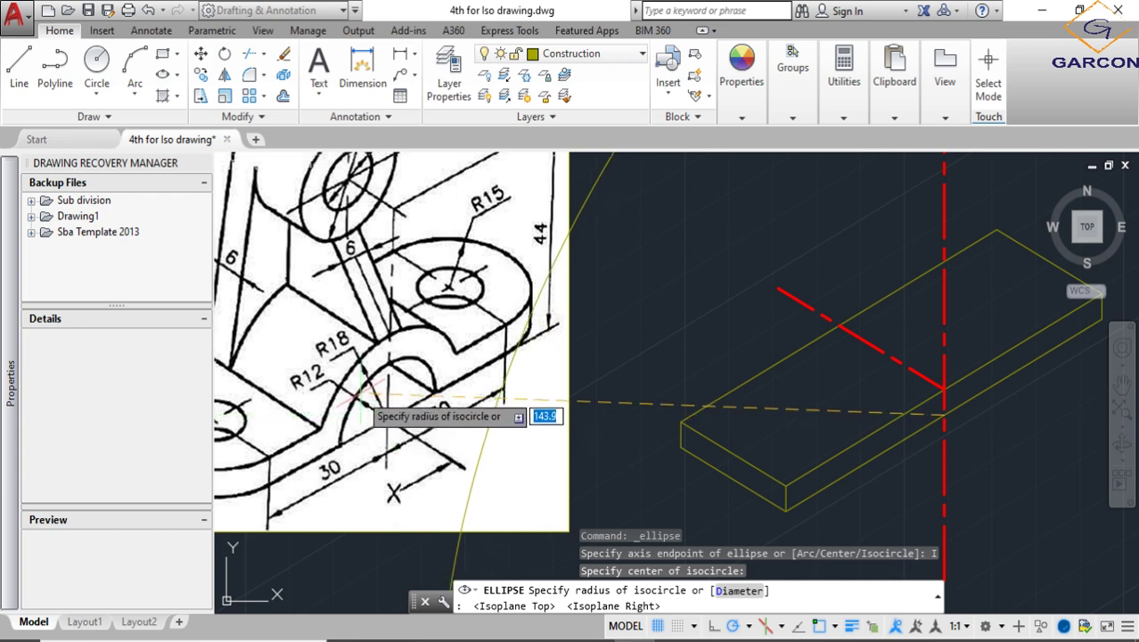
scroll(383, 410, down, 4)
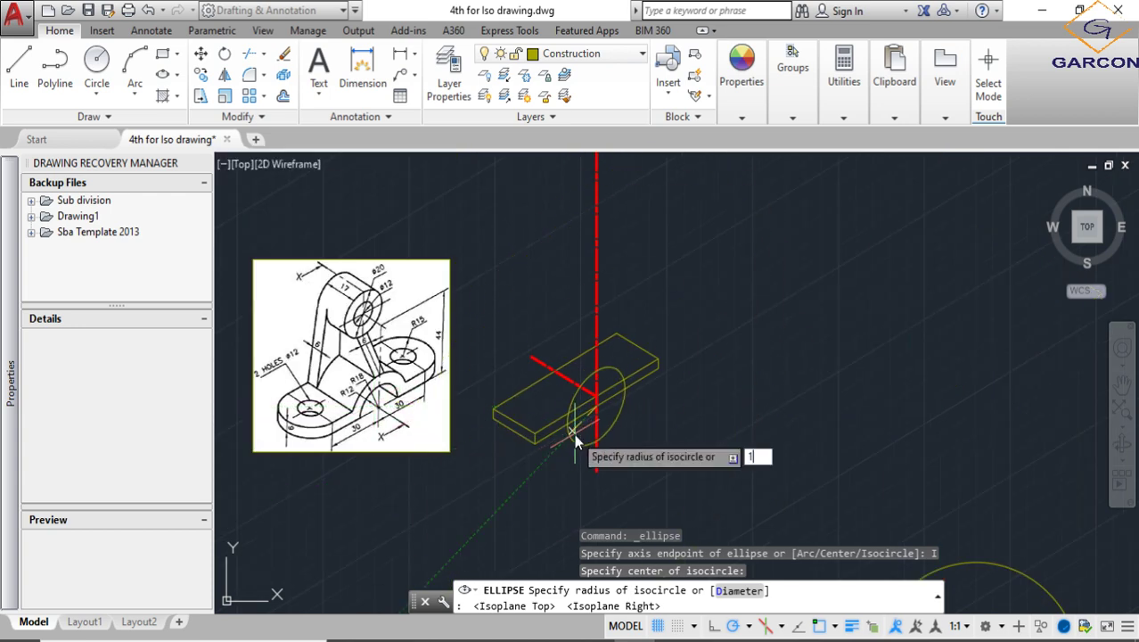
text(18)
key(Return)
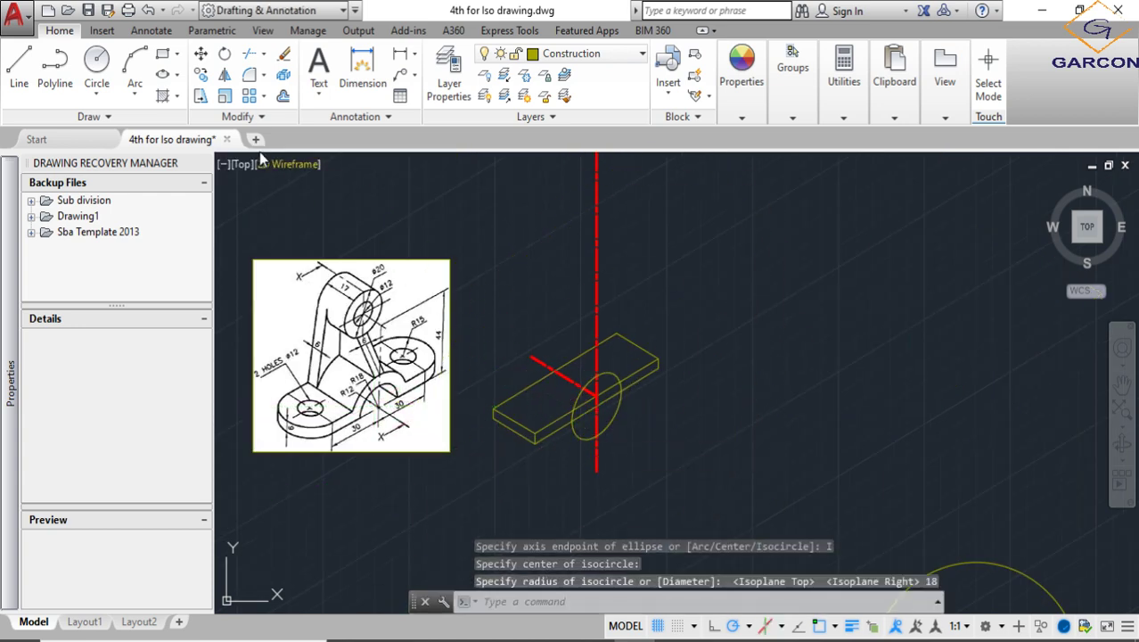
Draw an isocircle of radius 12 concentric with the R18 isocircle on the box's lower front edge
click(177, 75)
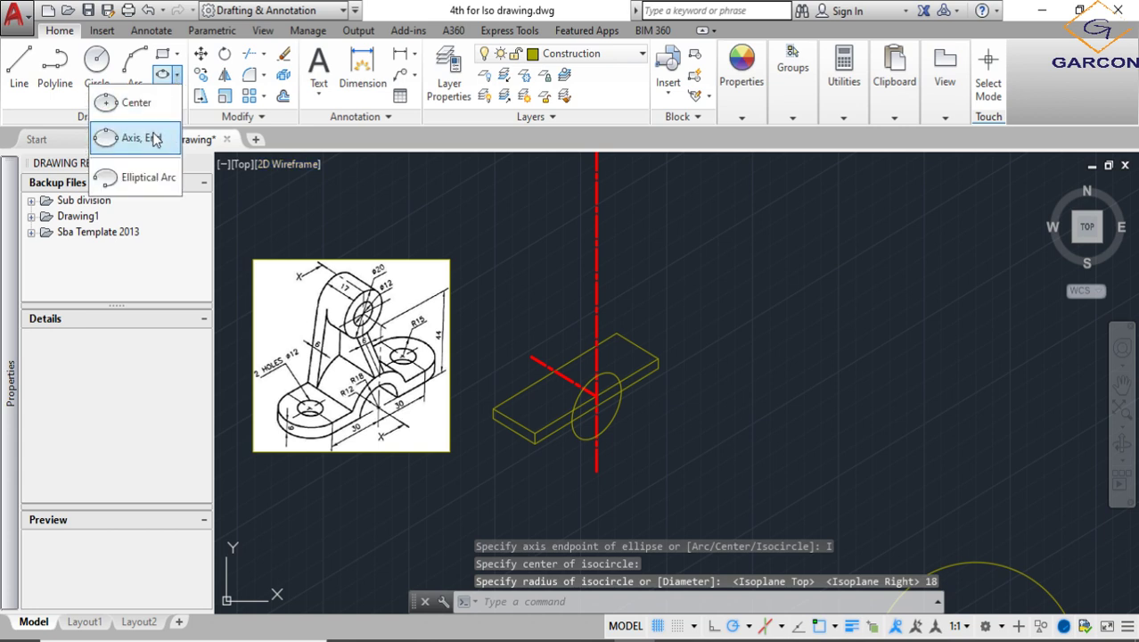
click(143, 138)
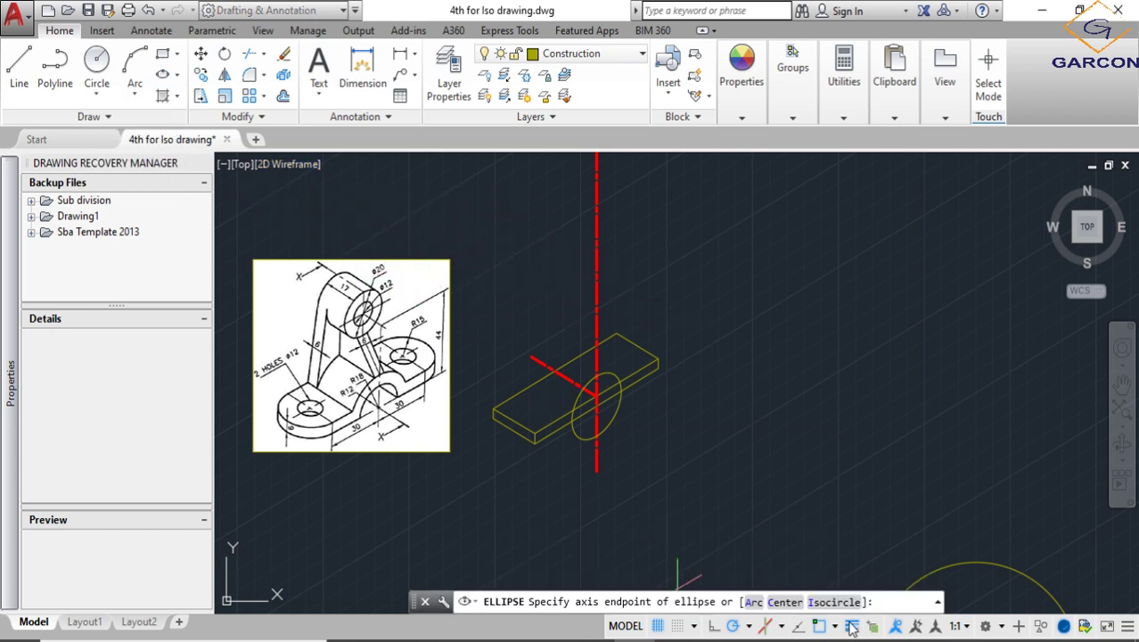
click(834, 602)
scroll(575, 383, up, 5)
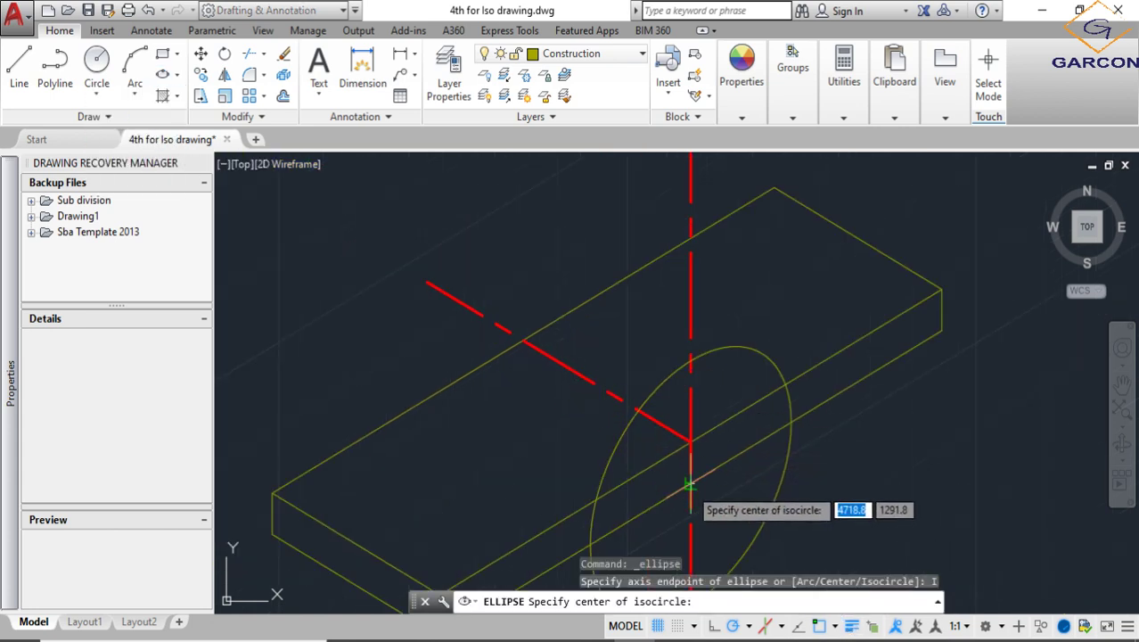
click(689, 484)
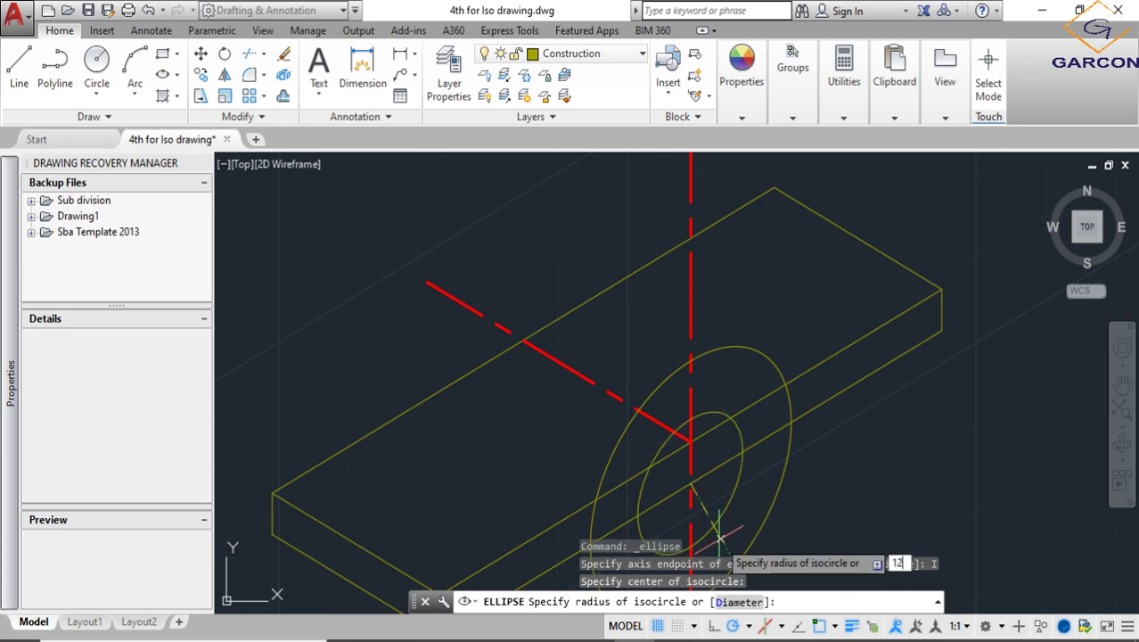
key(Return)
Draw a line 6 down from the box's upper back corner, continuing along the lower back edge to the opposite end's lower corner
scroll(765, 415, down, 4)
scroll(751, 388, up, 2)
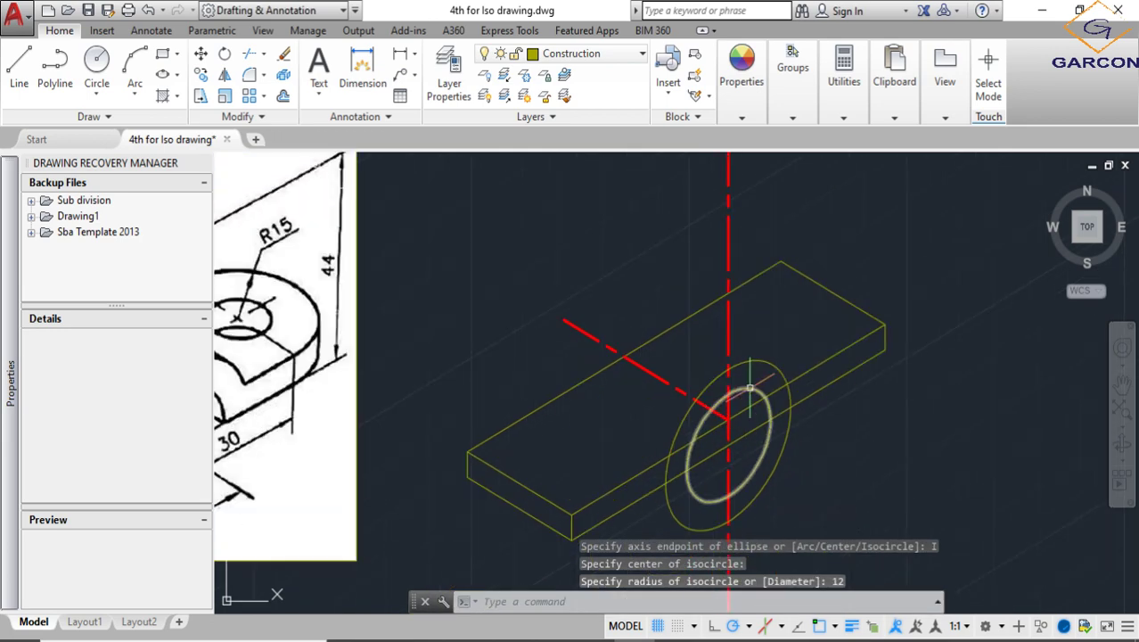
scroll(697, 362, down, 2)
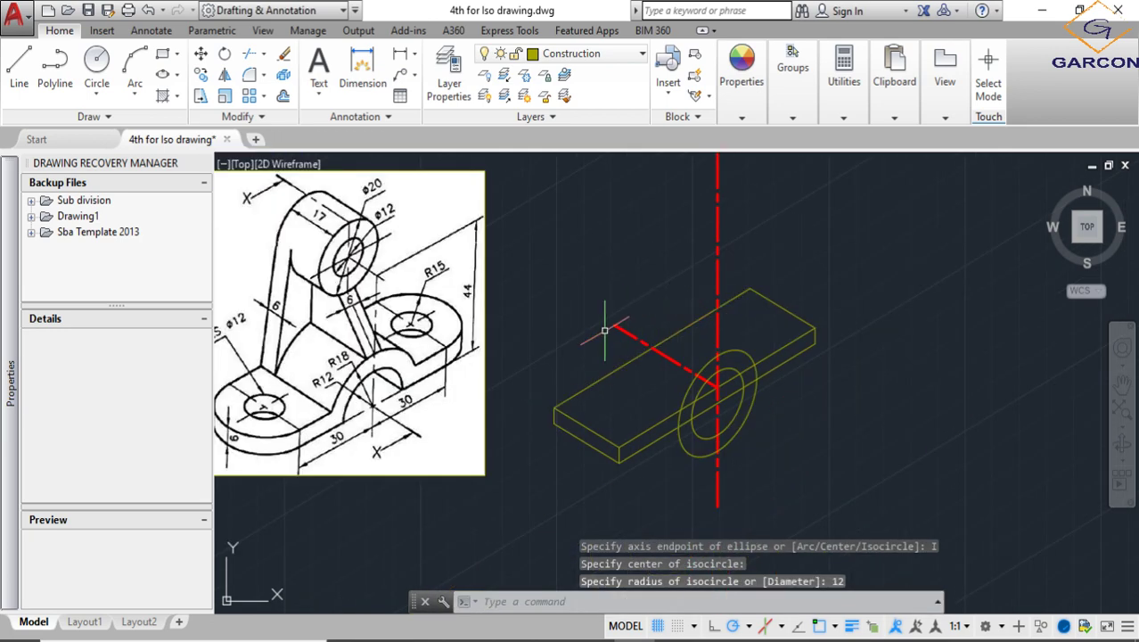
click(31, 56)
click(750, 289)
scroll(751, 355, up, 4)
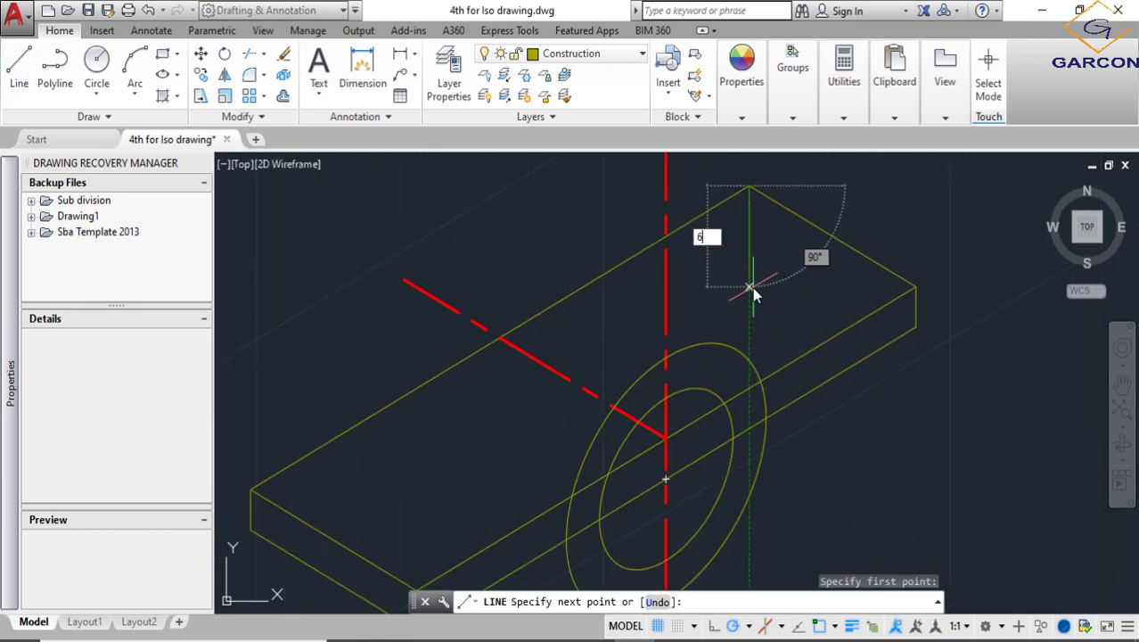
text(6)
key(Return)
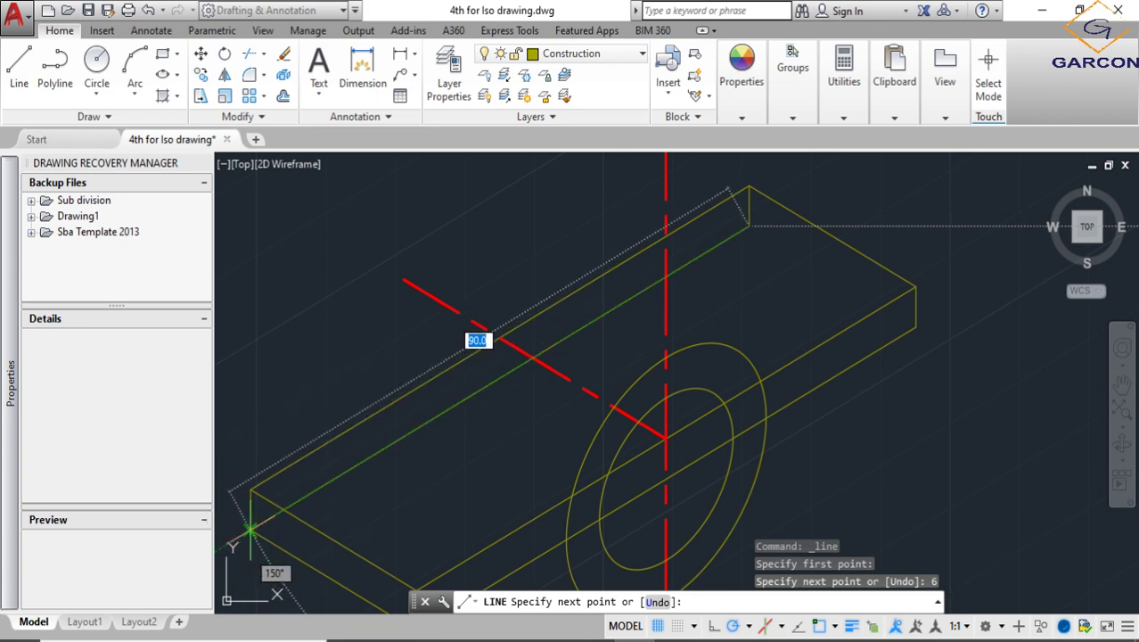
click(251, 528)
key(Escape)
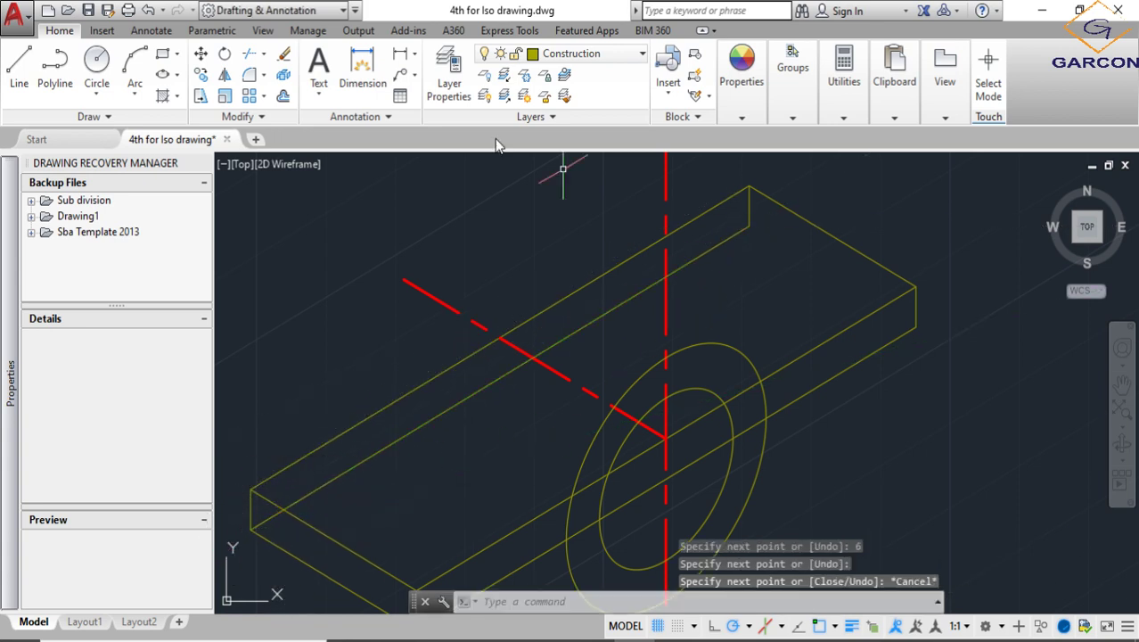
Draw the lower edge of the box's right end, joining its back and front lower corners
click(18, 58)
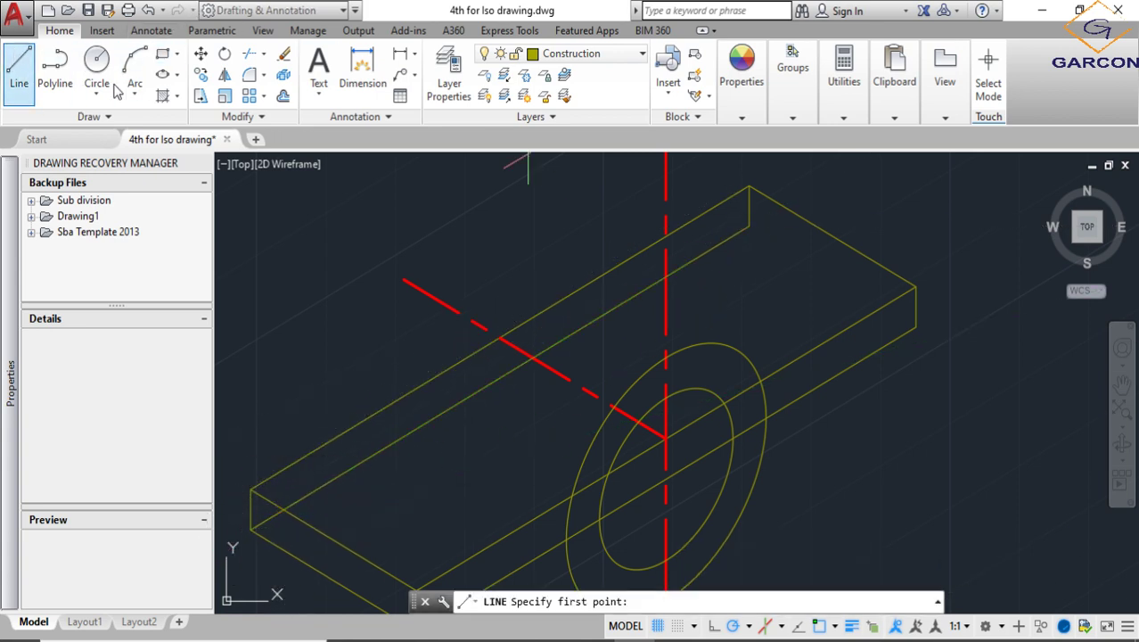
click(749, 226)
click(915, 327)
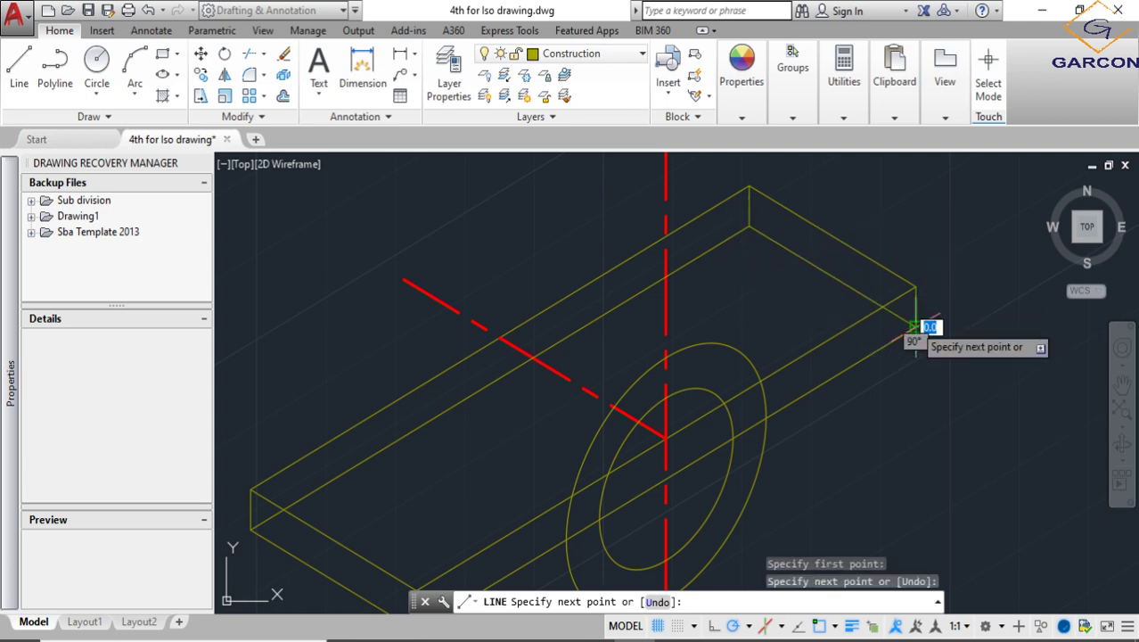
key(Escape)
scroll(882, 348, down, 2)
scroll(750, 369, up, 1)
scroll(738, 359, up, 3)
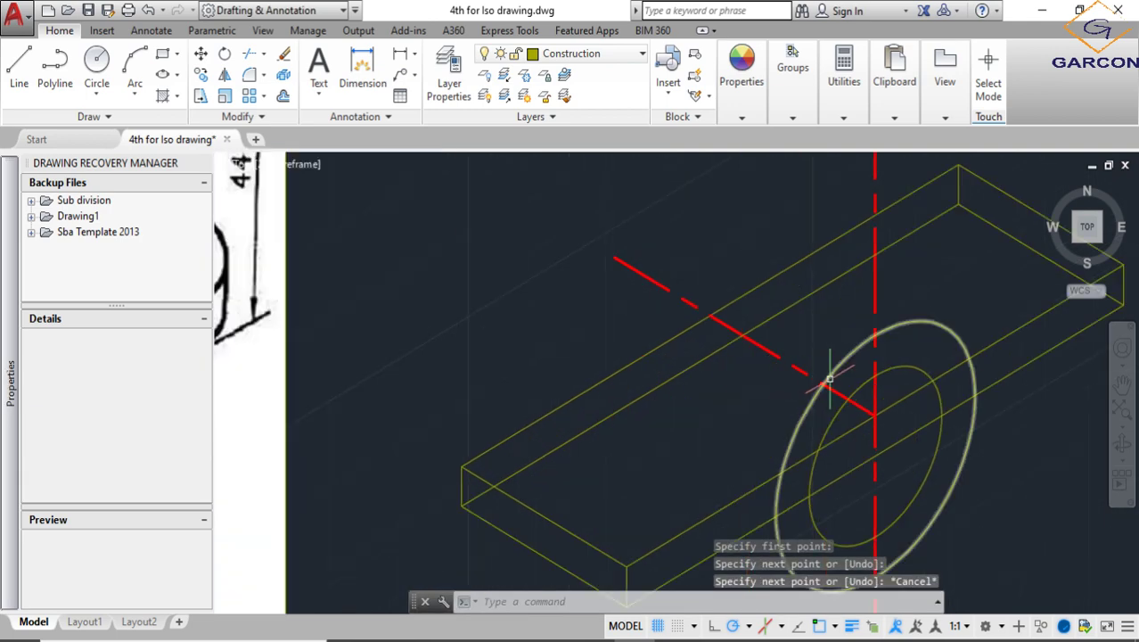
scroll(829, 379, down, 3)
scroll(868, 393, up, 3)
click(868, 393)
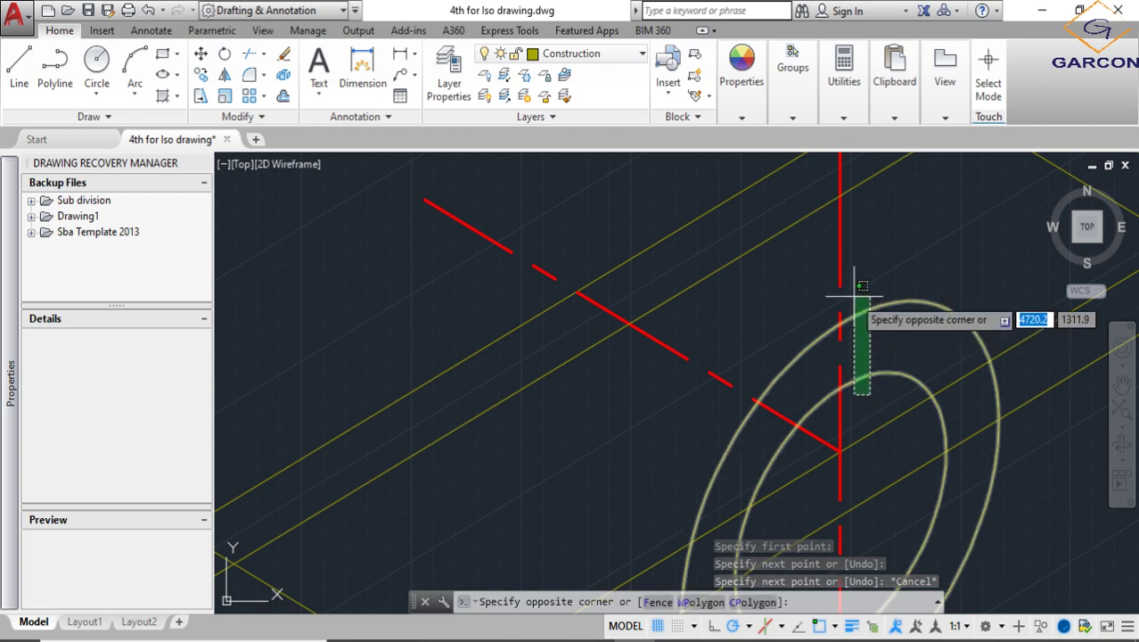
click(851, 268)
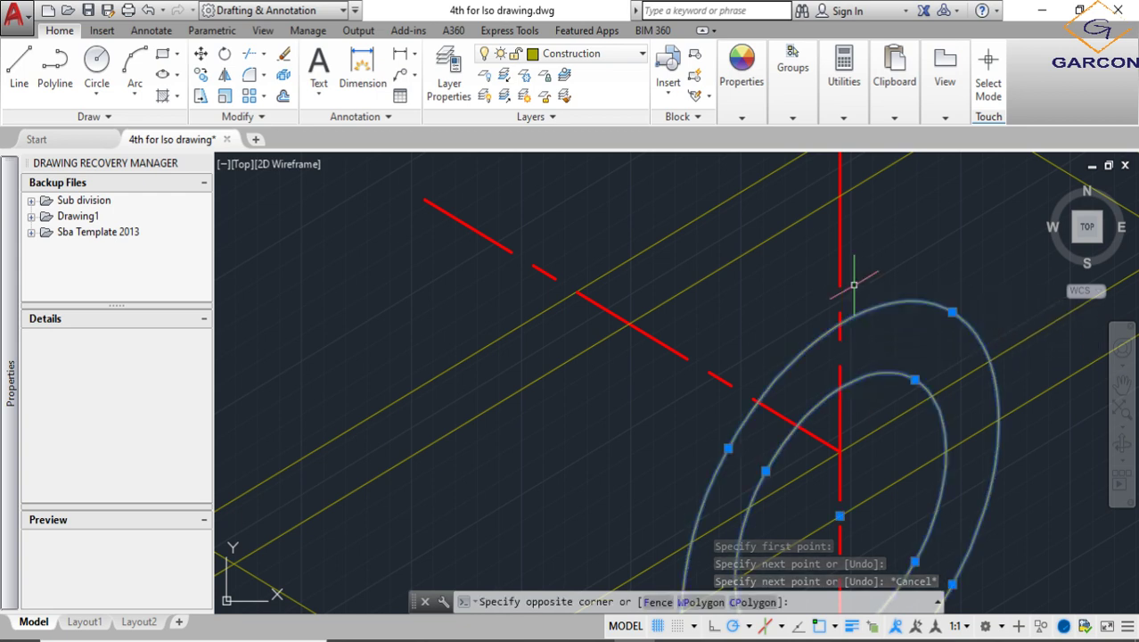
click(201, 75)
scroll(750, 397, down, 2)
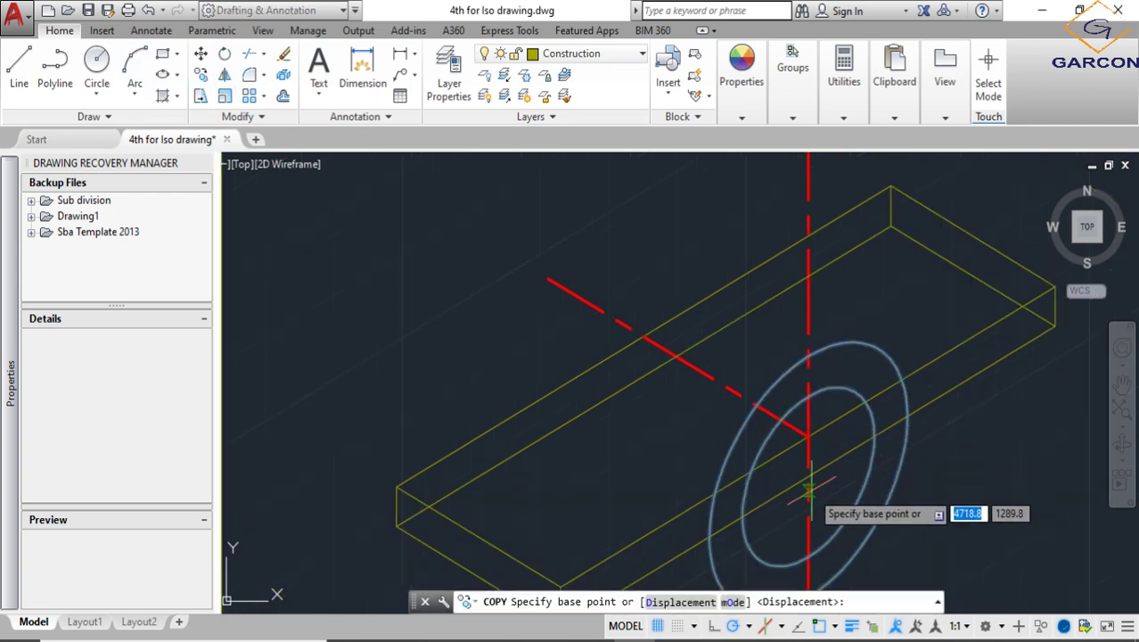
click(807, 478)
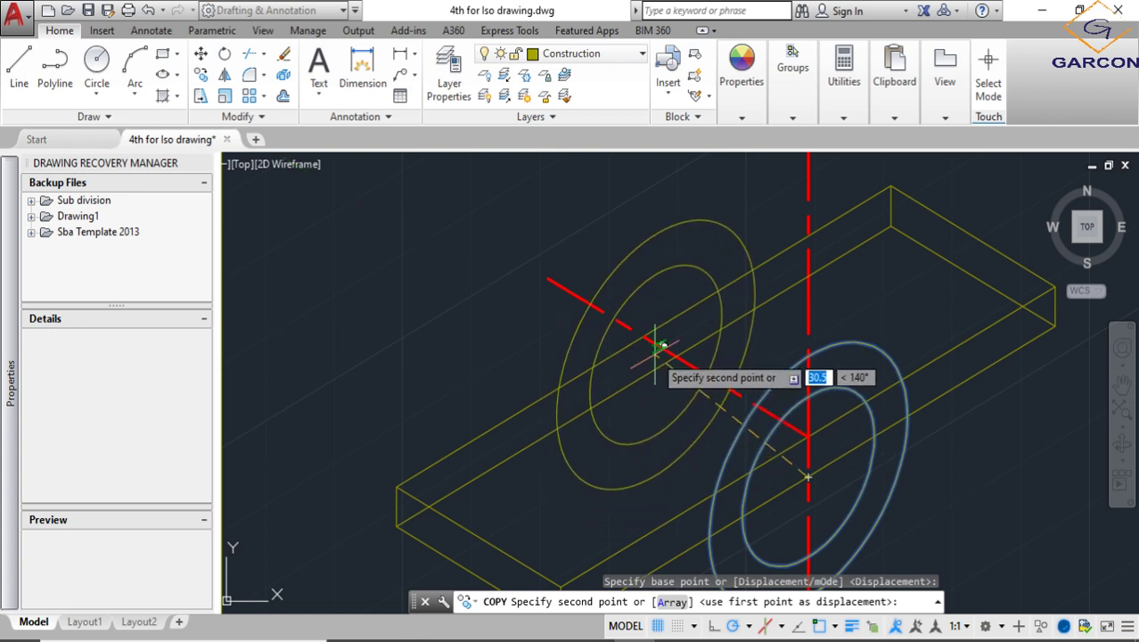
key(Escape)
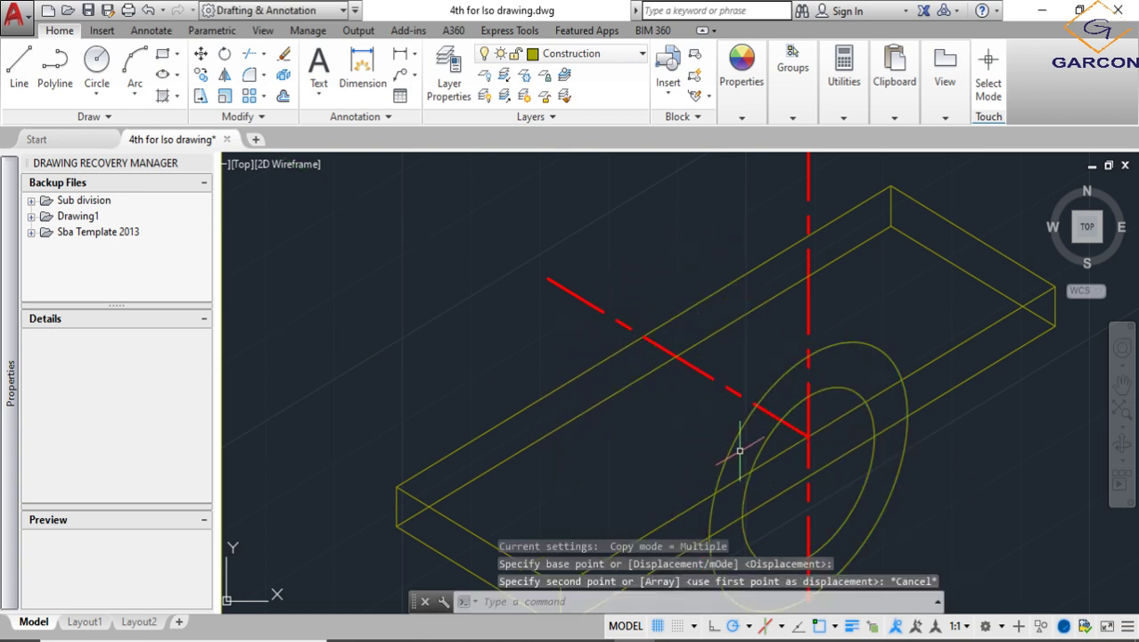
Copy the R18 and R12 isocircles to the back face, from the centre line's crossing on the upper front edge to that on the upper back edge
click(829, 331)
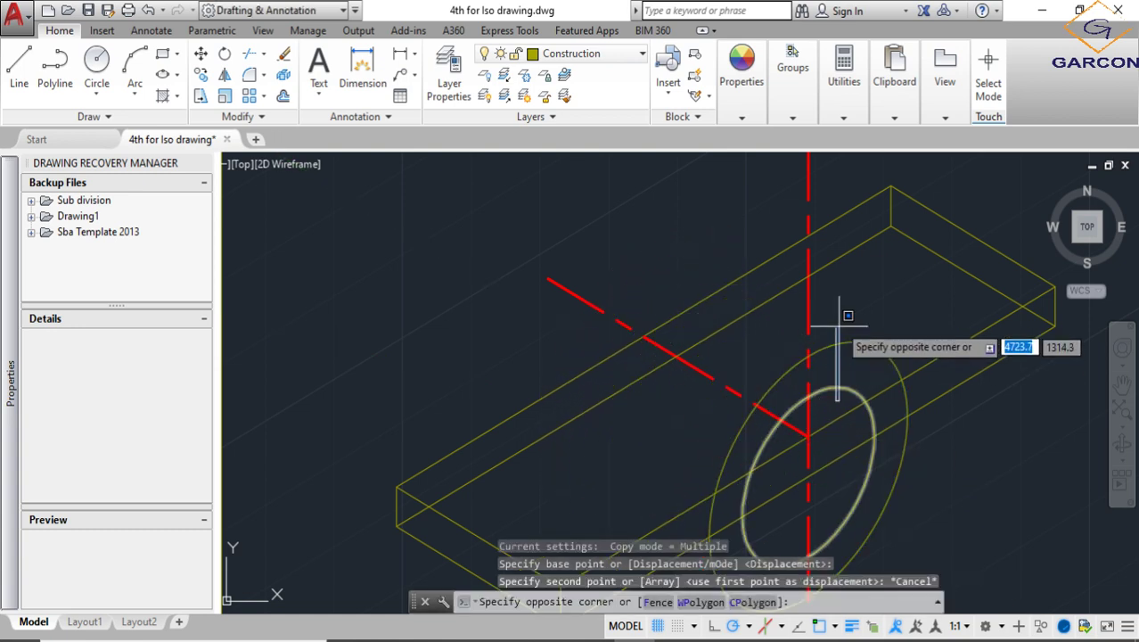
click(831, 394)
click(847, 508)
click(822, 310)
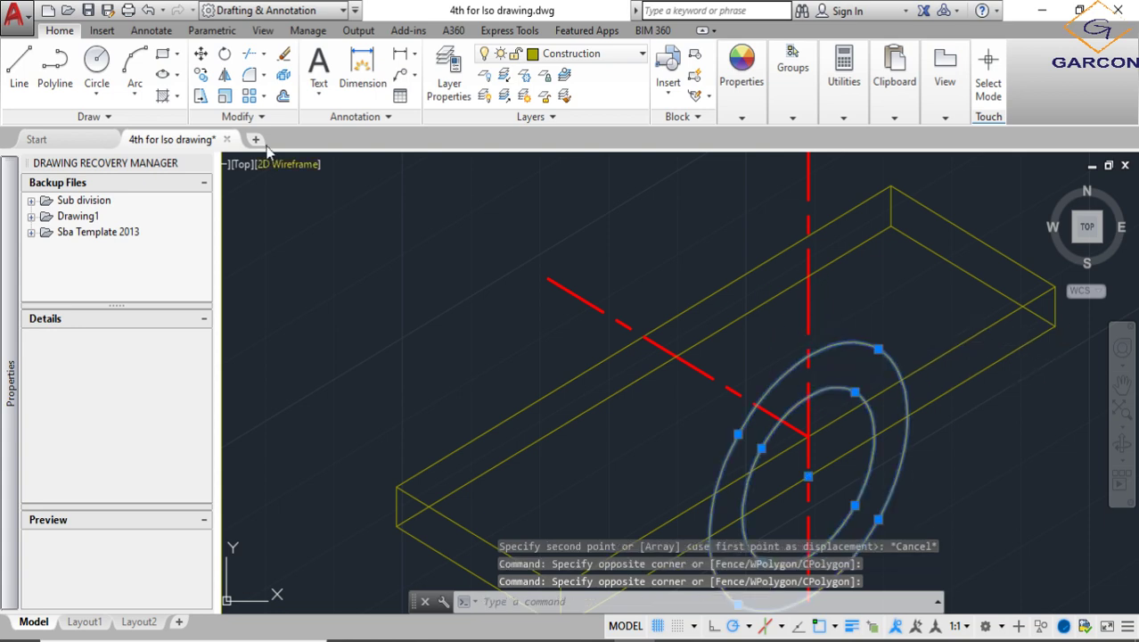
click(200, 75)
click(807, 437)
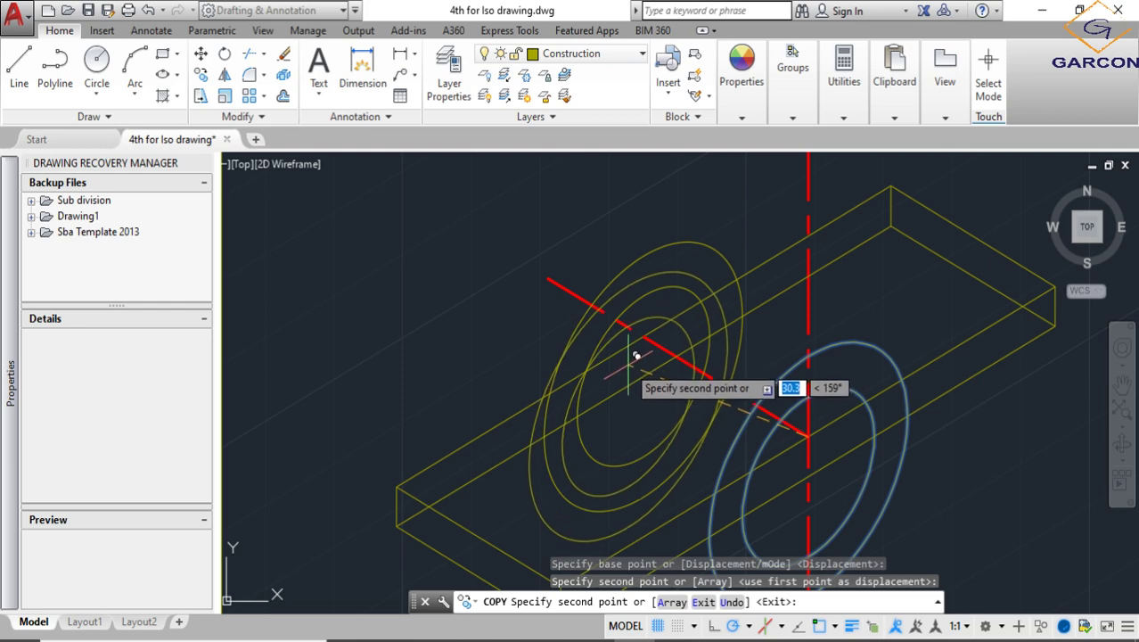
key(Escape)
scroll(624, 354, down, 4)
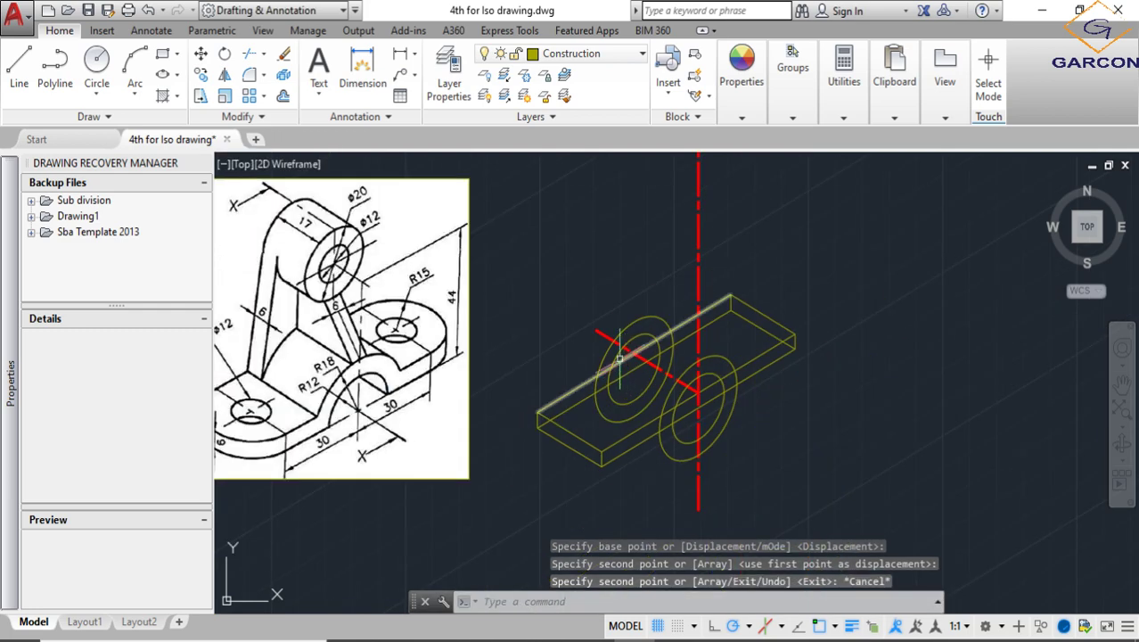
click(21, 64)
scroll(615, 356, down, 2)
scroll(396, 375, up, 3)
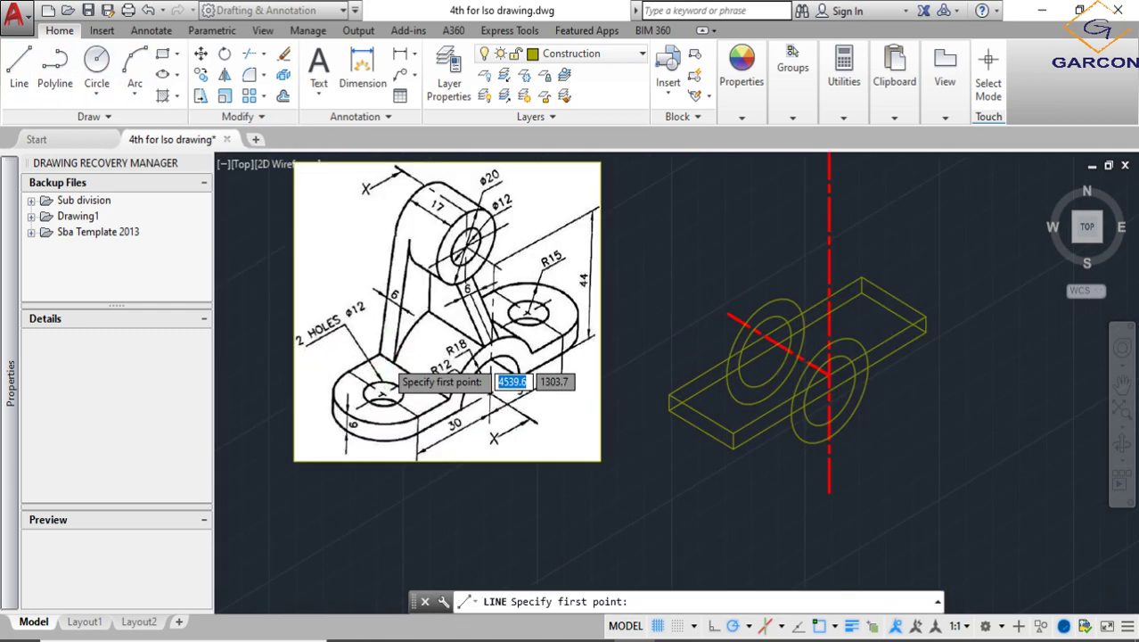
scroll(385, 361, up, 2)
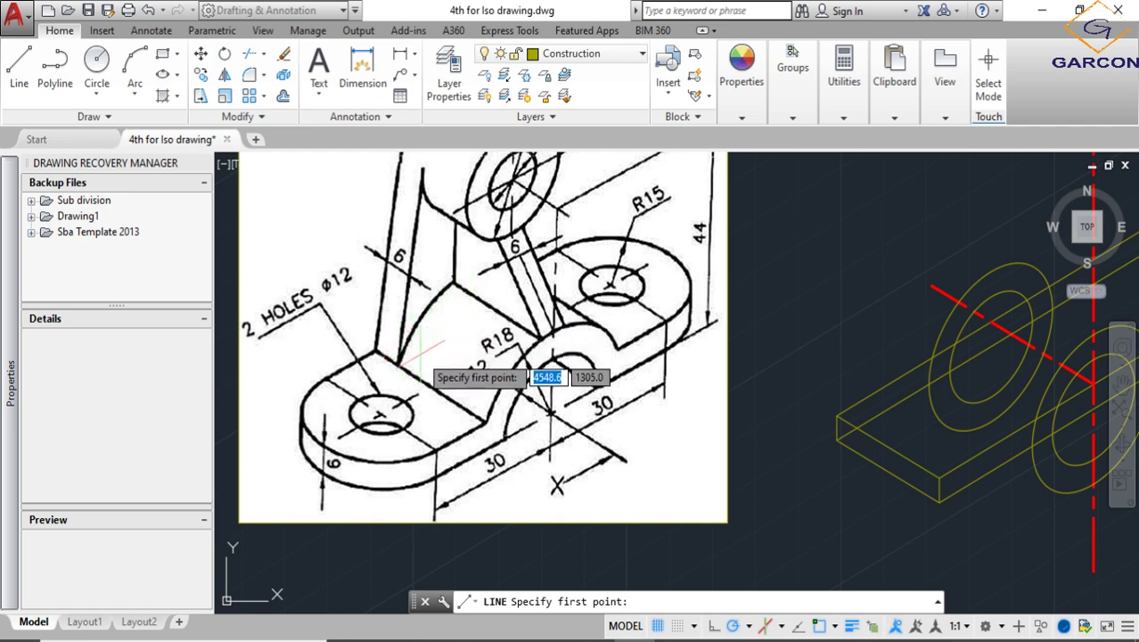
scroll(420, 359, down, 2)
key(Escape)
Draw a 6-unit line toward the front at 330° from where the back R18 isocircle crosses the upper back edge
scroll(748, 312, up, 5)
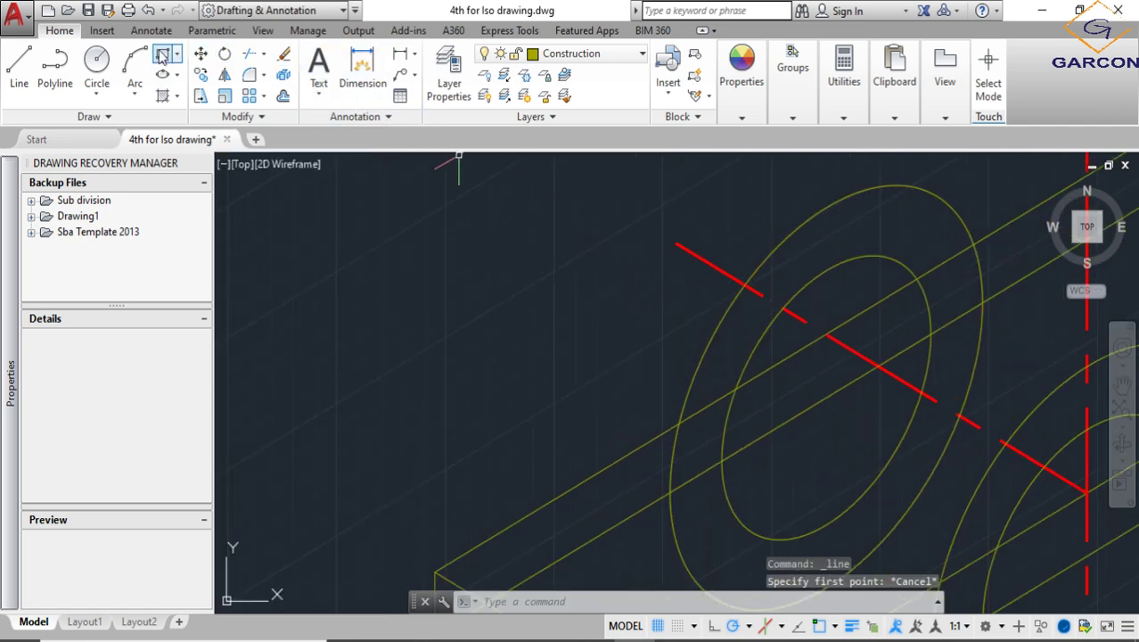
click(19, 67)
scroll(826, 375, up, 2)
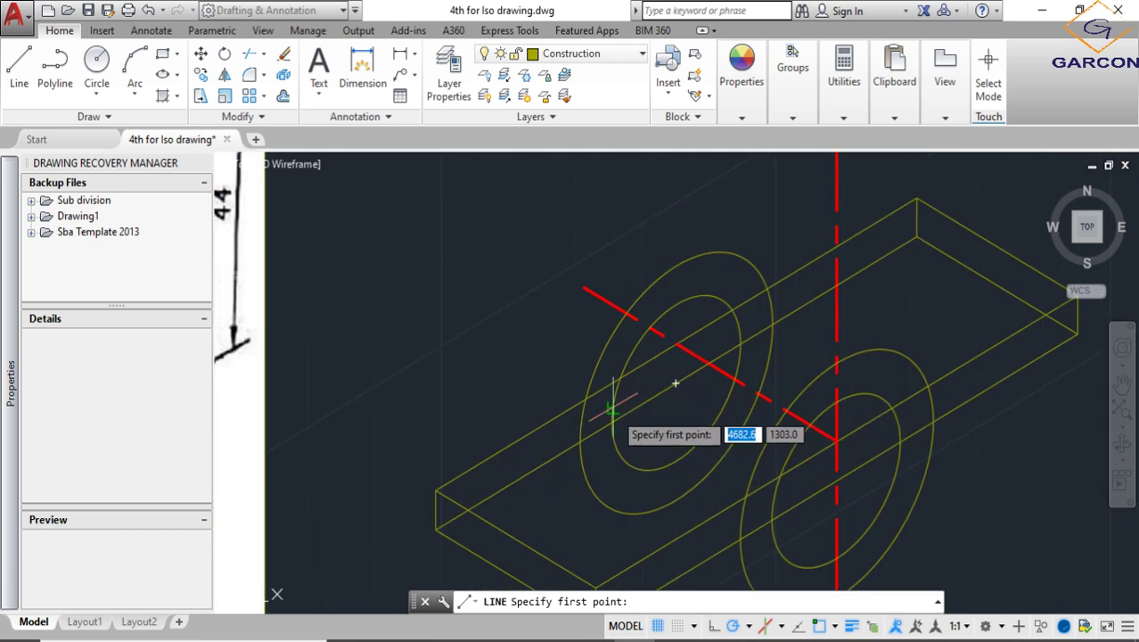
scroll(588, 392, up, 2)
click(568, 394)
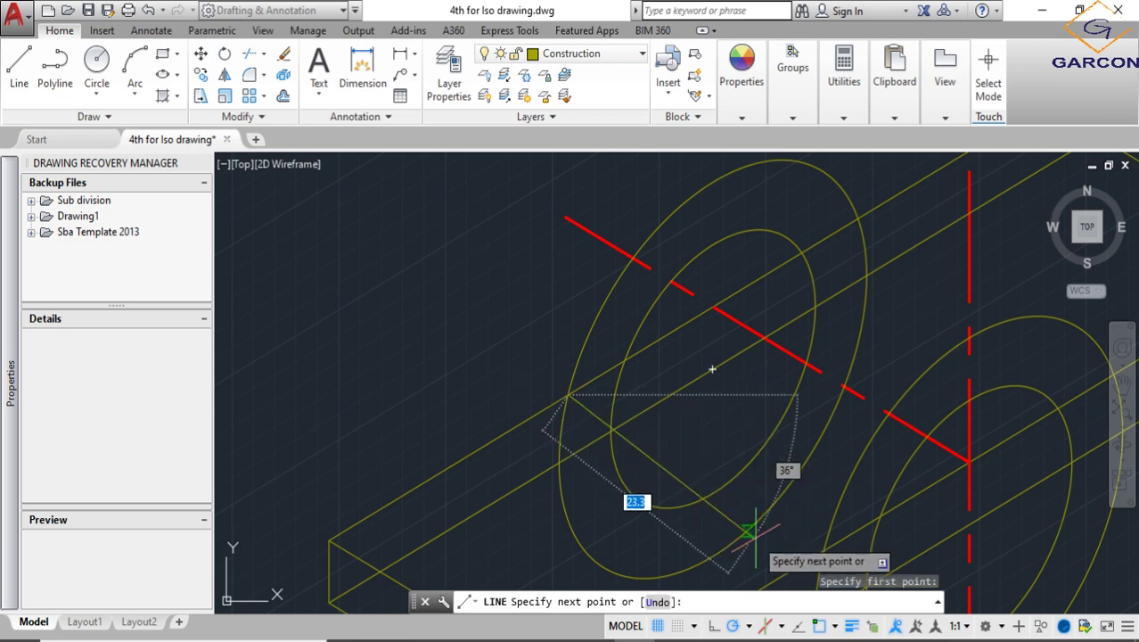
middle_drag(761, 523, 763, 443)
scroll(763, 443, down, 3)
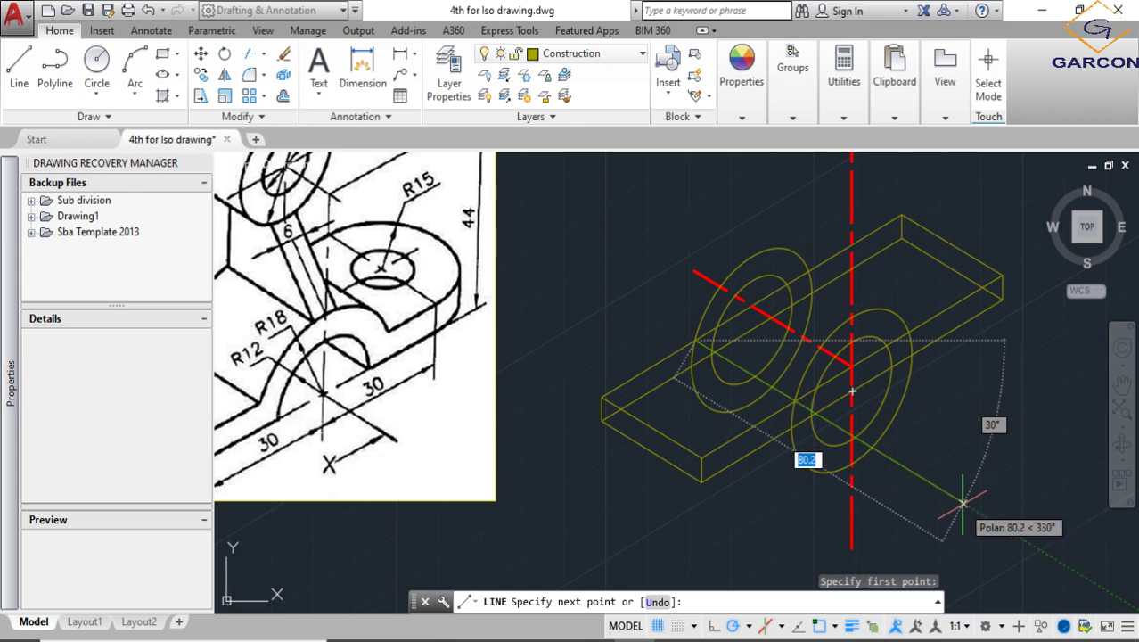
text(6)
key(Return)
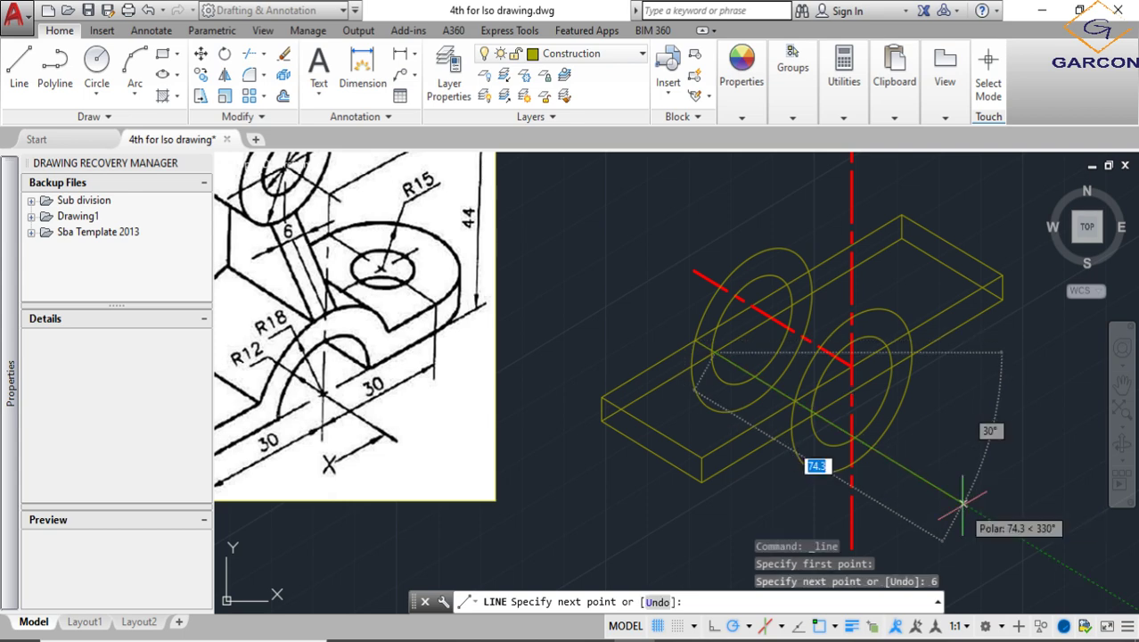
scroll(740, 338, up, 5)
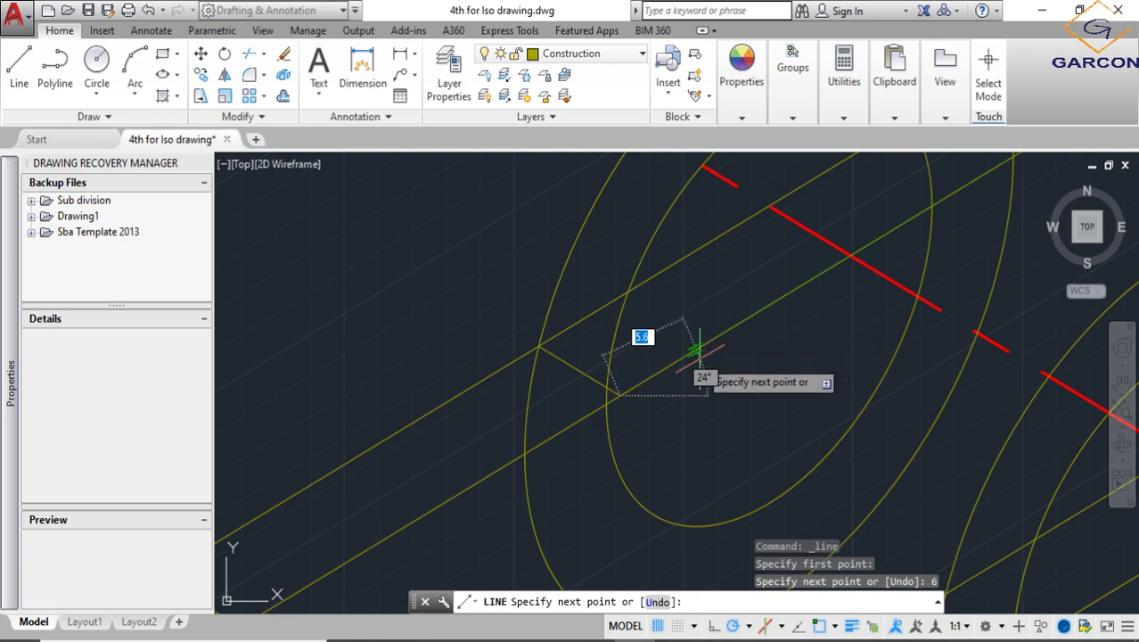
key(Escape)
Erase the R12 isocircle on the back face
scroll(660, 339, down, 3)
click(593, 279)
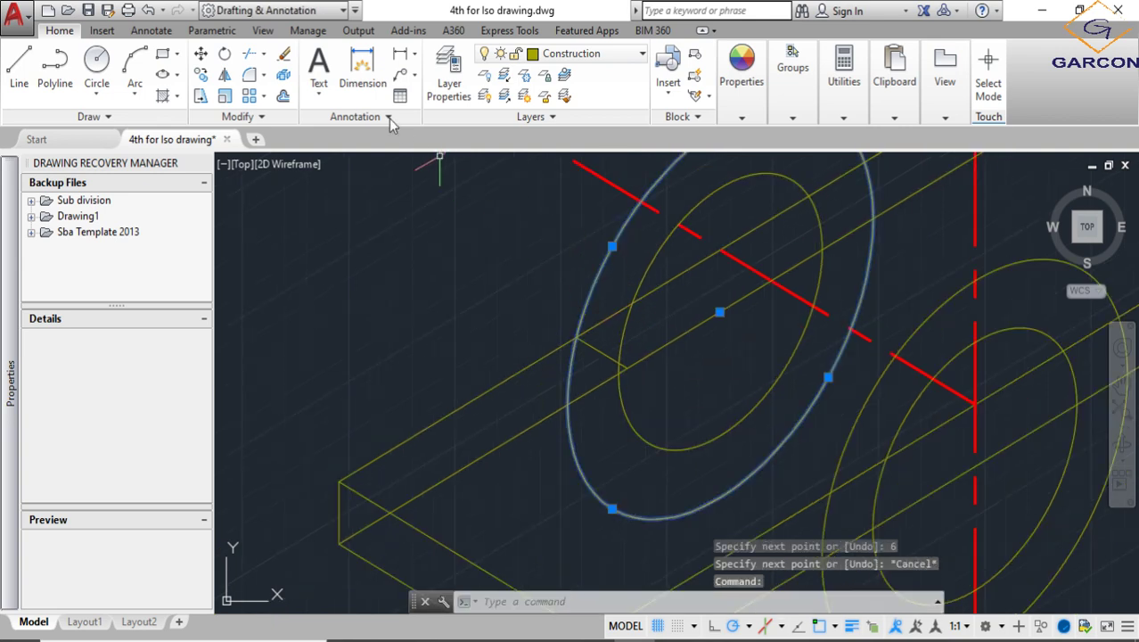
key(Escape)
click(657, 254)
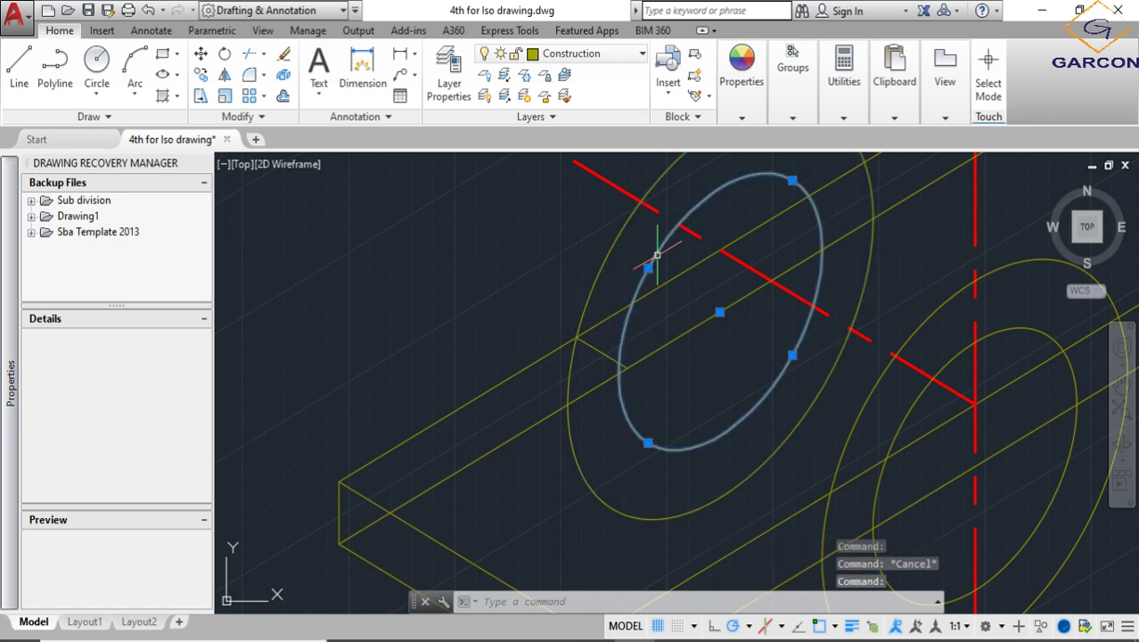
key(Delete)
Copy the back R18 isocircle forward along the short 6-unit line, from its back end to its front end
click(617, 241)
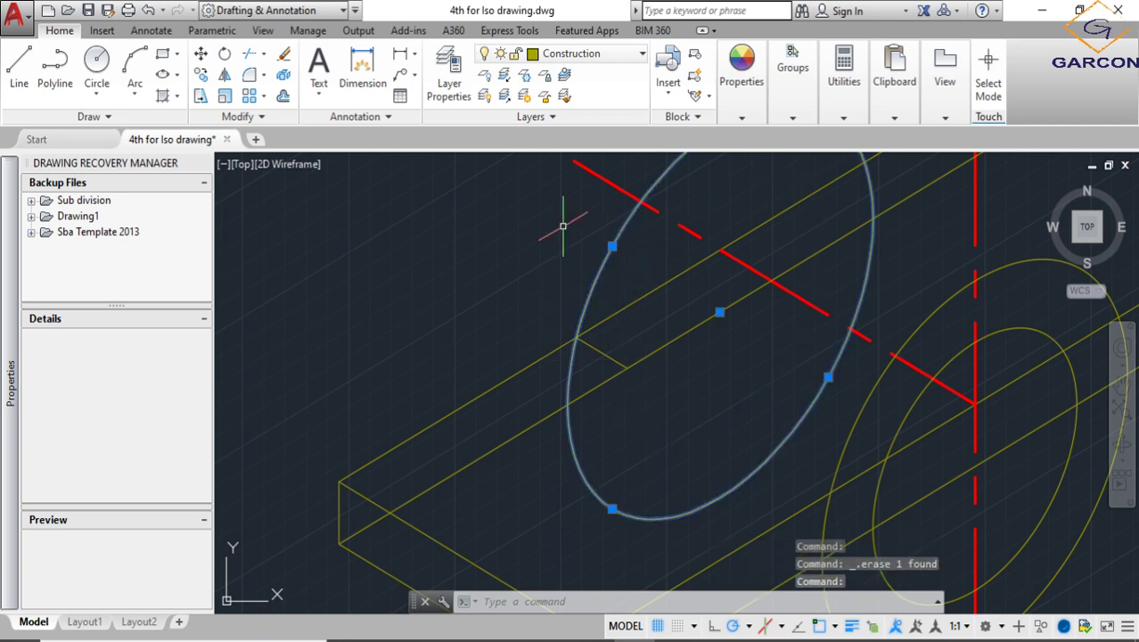
click(201, 75)
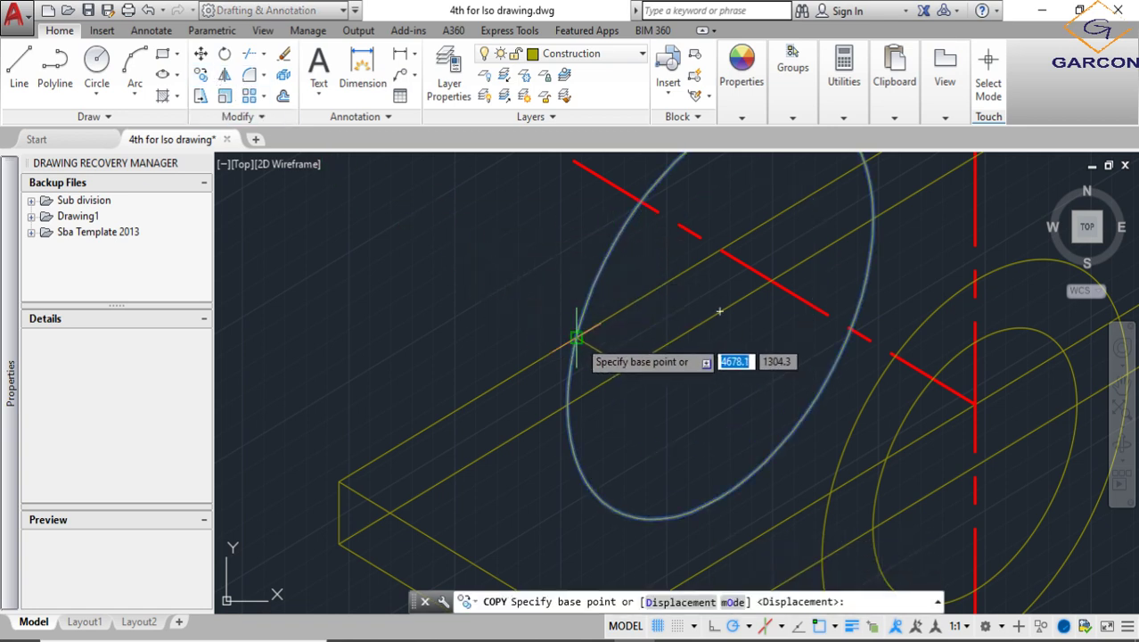
click(577, 338)
click(628, 367)
scroll(634, 408, down, 3)
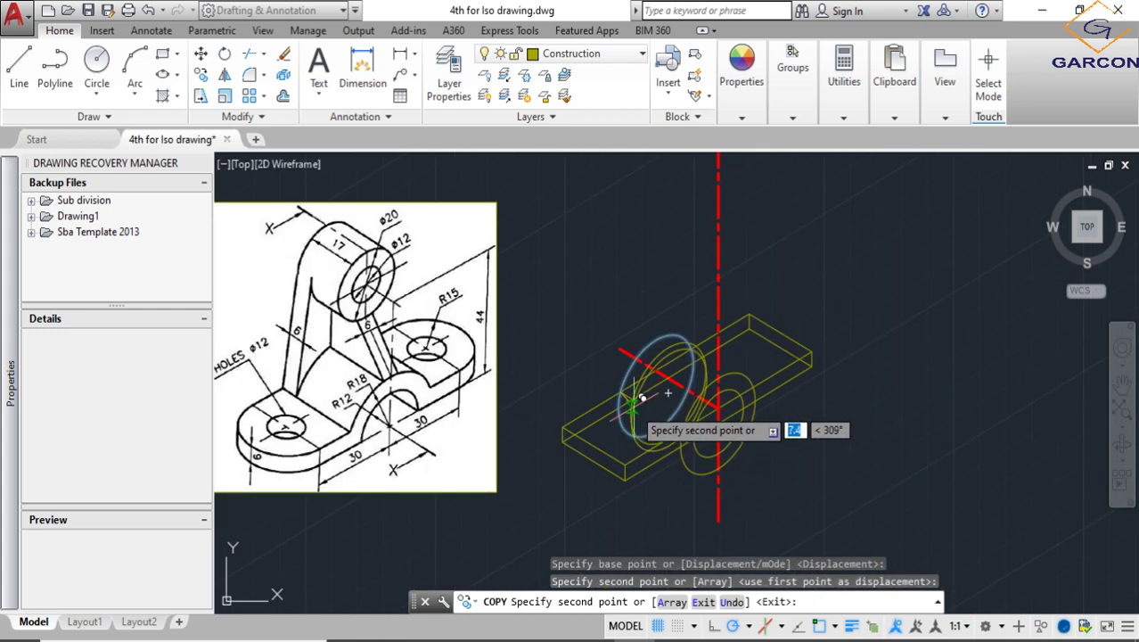
key(Escape)
scroll(638, 411, up, 2)
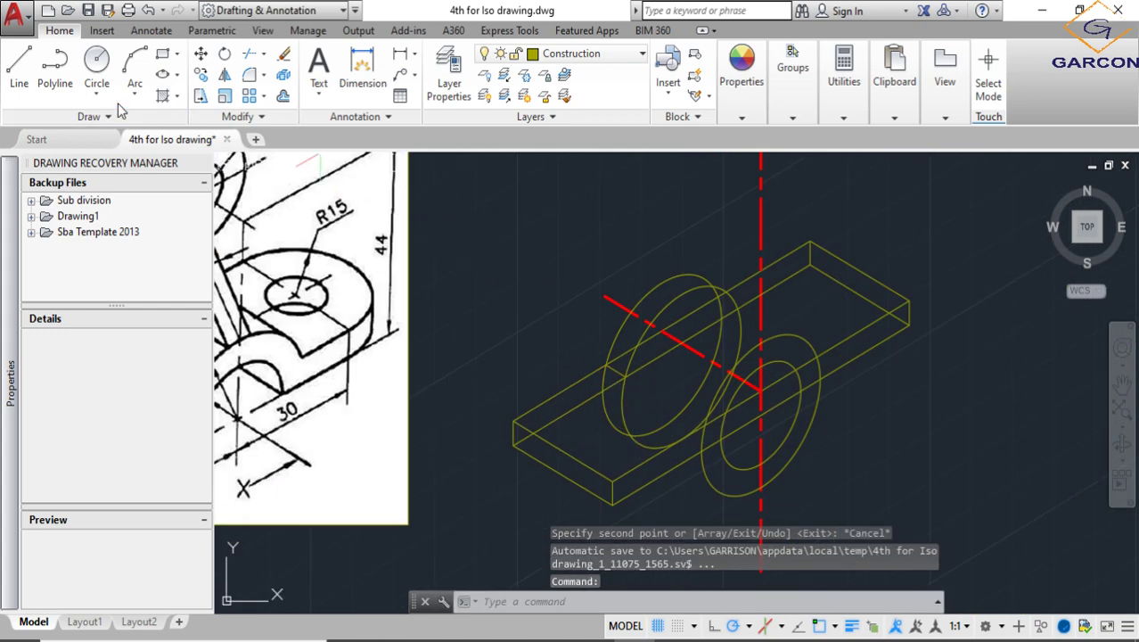
Draw a 30-unit line across the base's top face, from the back R18 isocircle's upper back edge crossing to the front R18 isocircle's upper front edge crossing
click(31, 76)
scroll(725, 383, down, 3)
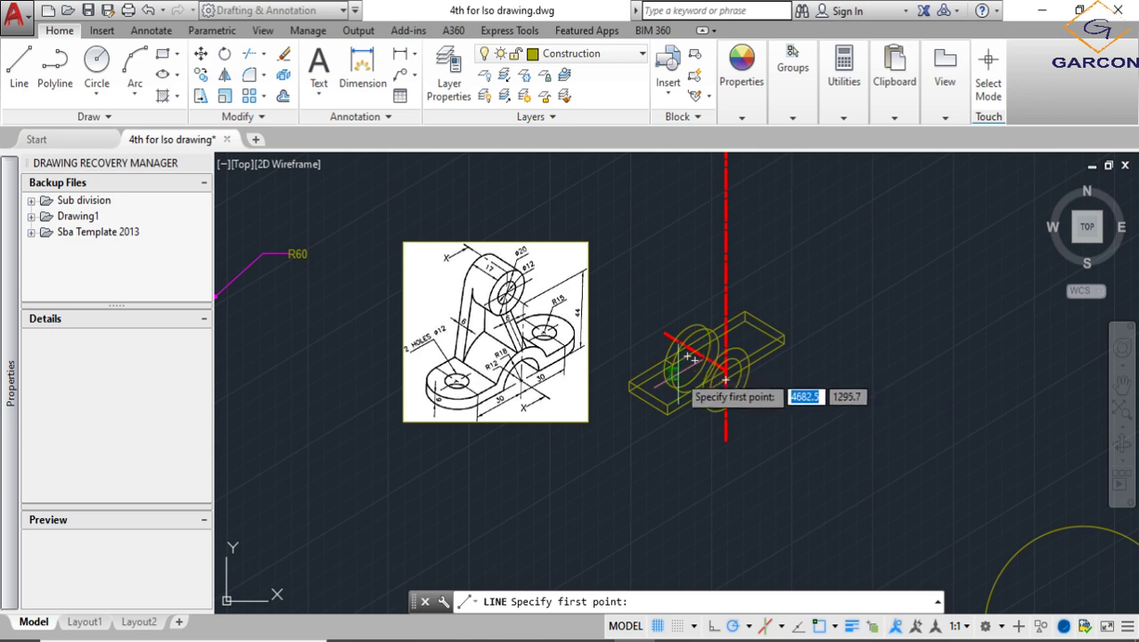
scroll(678, 365, up, 5)
click(667, 290)
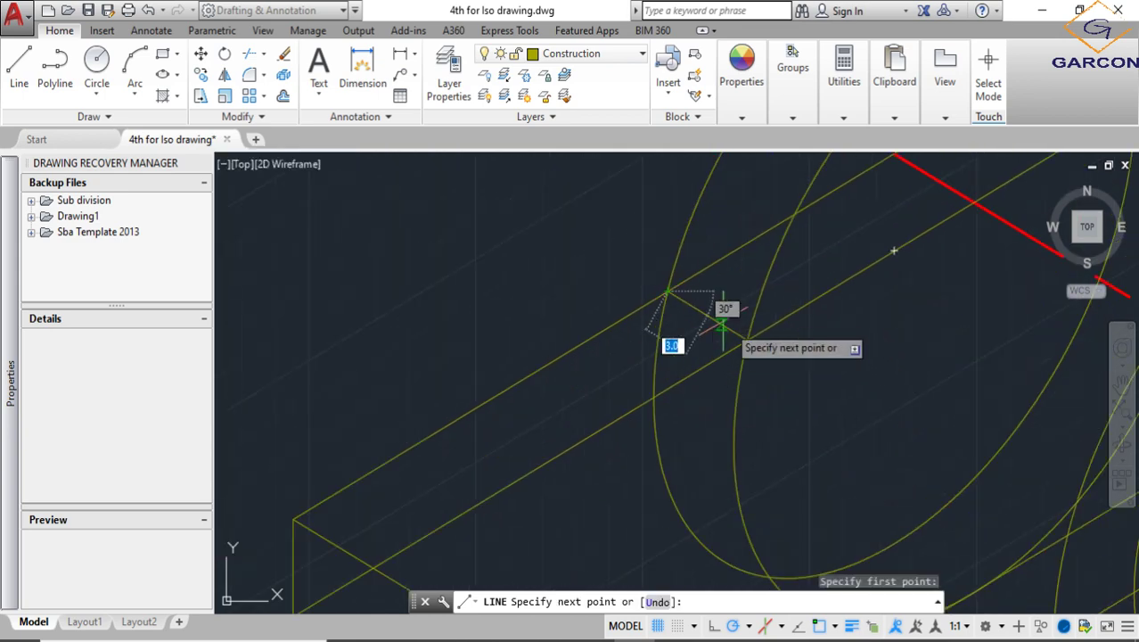
scroll(764, 392, down, 4)
scroll(784, 383, up, 4)
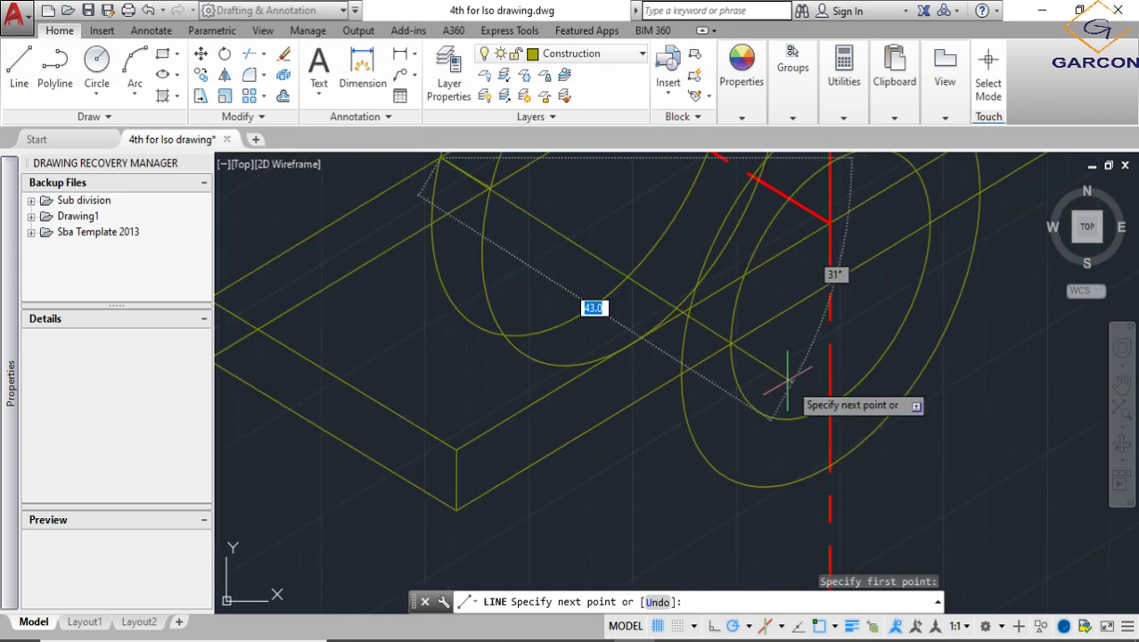
click(689, 308)
key(Return)
Try to trim the lower parts of the two rear R18 isocircles, using all of the bracket's geometry as cutting edges
scroll(711, 351, down, 4)
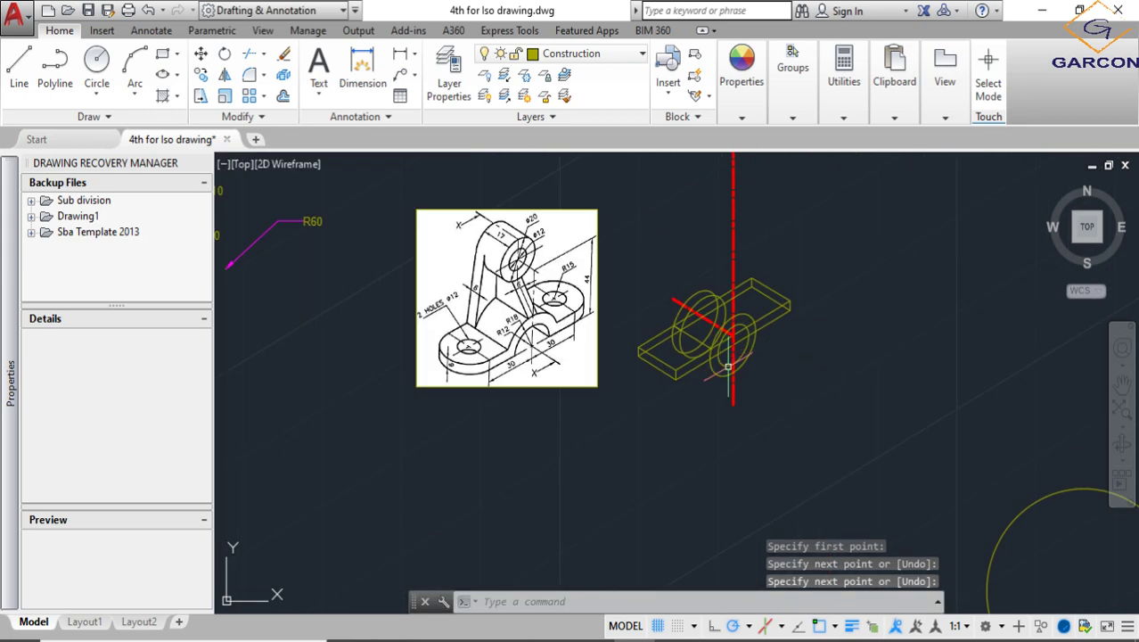
scroll(712, 369, up, 2)
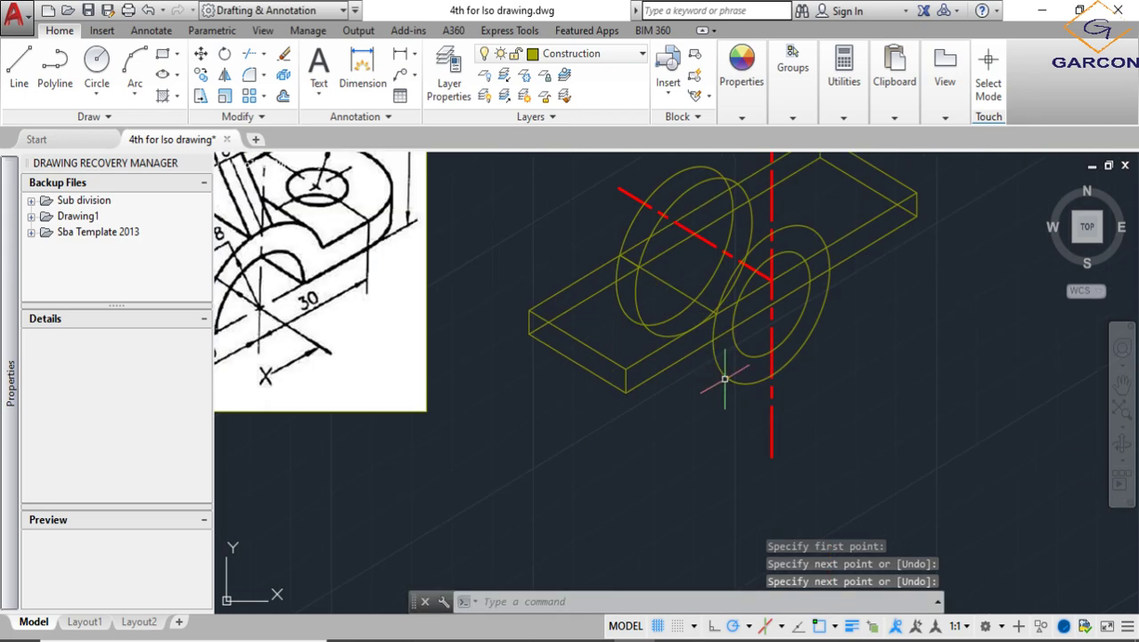
scroll(861, 438, down, 2)
click(861, 450)
click(704, 287)
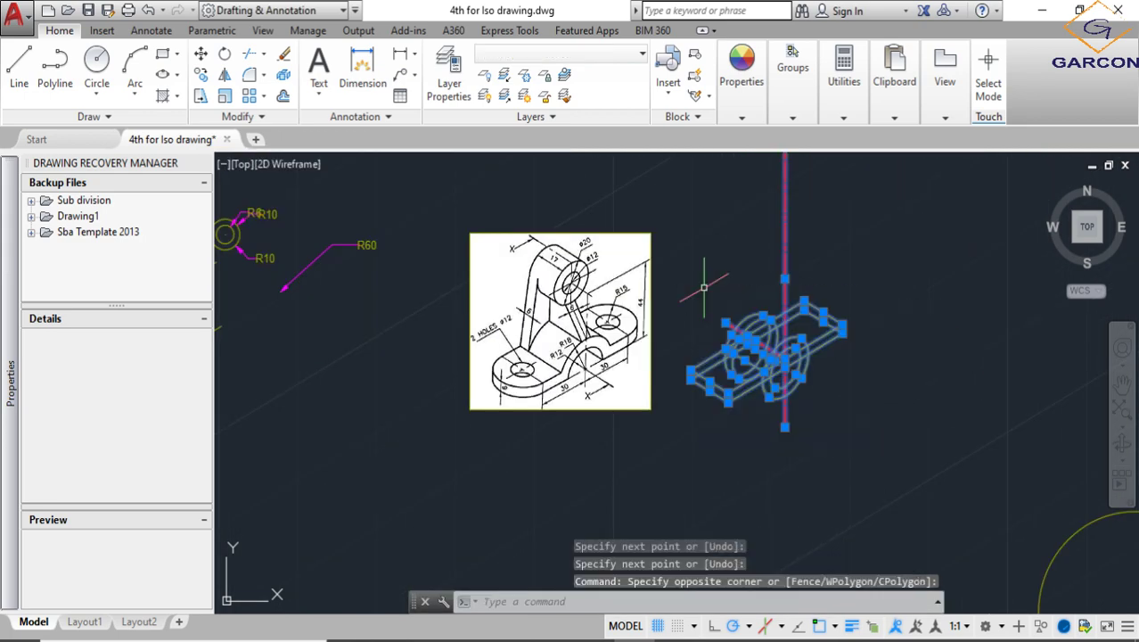
text(tr)
key(Return)
scroll(748, 299, up, 6)
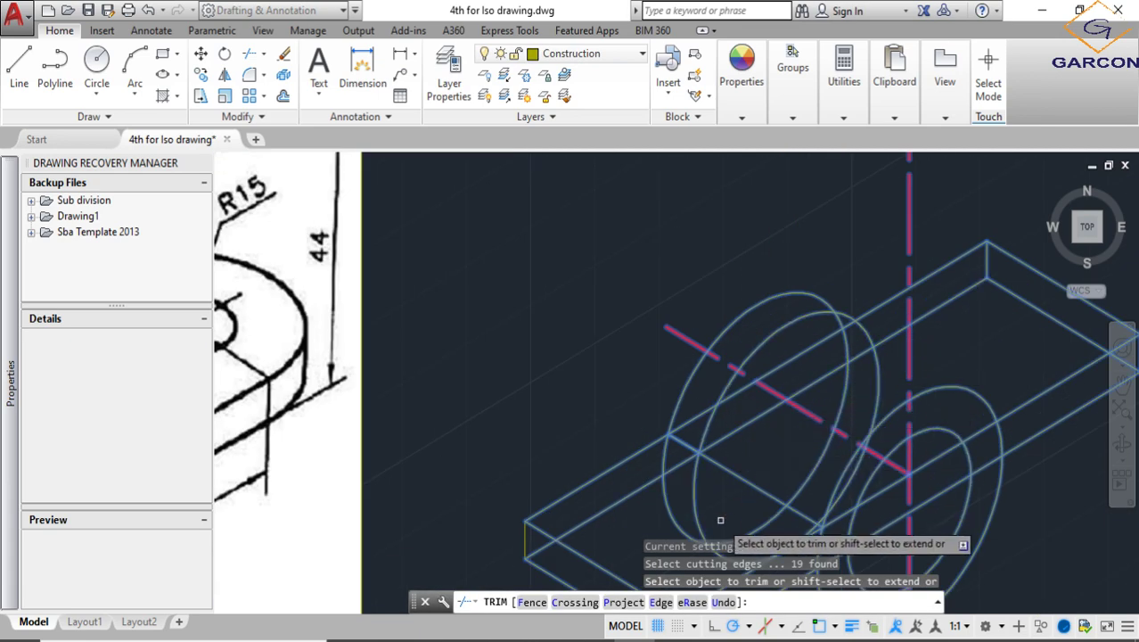
click(694, 375)
click(692, 372)
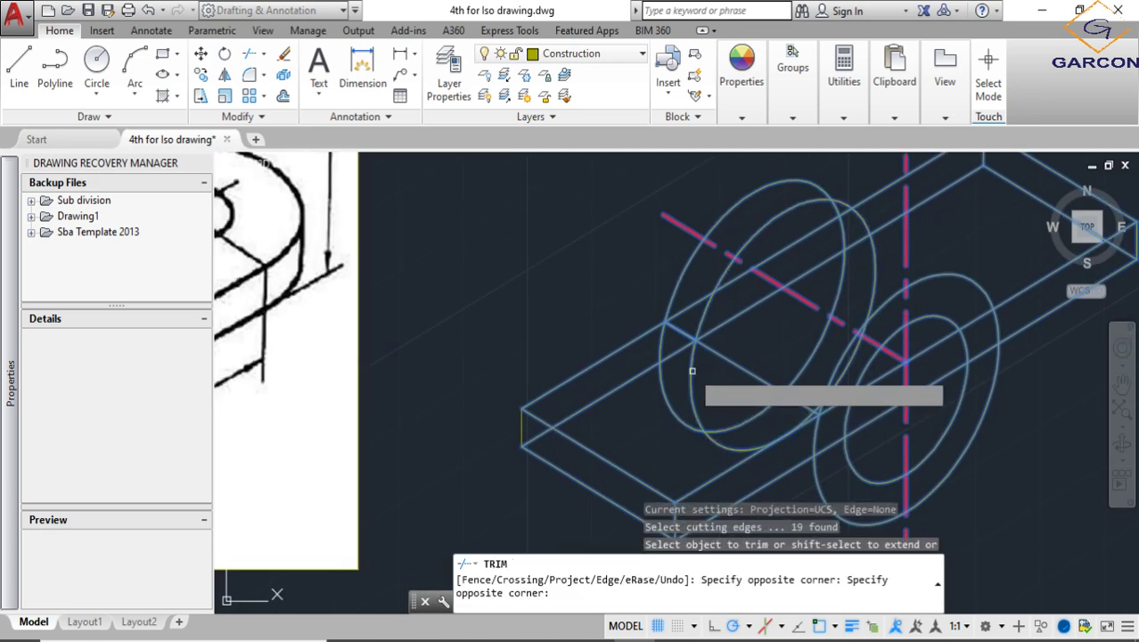
click(662, 352)
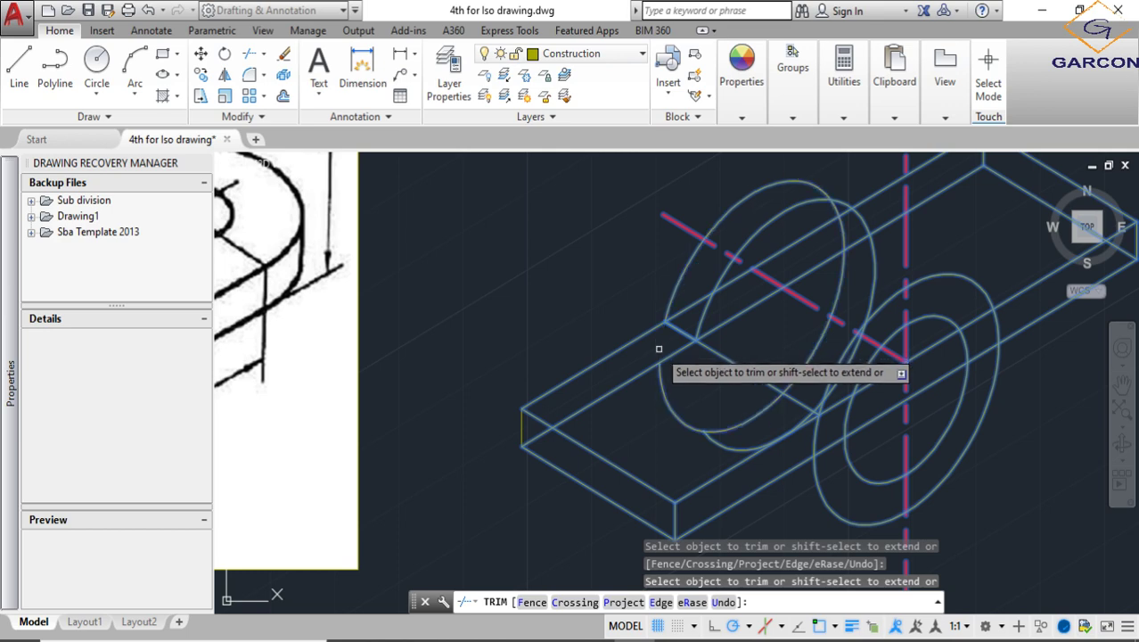
click(714, 447)
scroll(714, 449, up, 1)
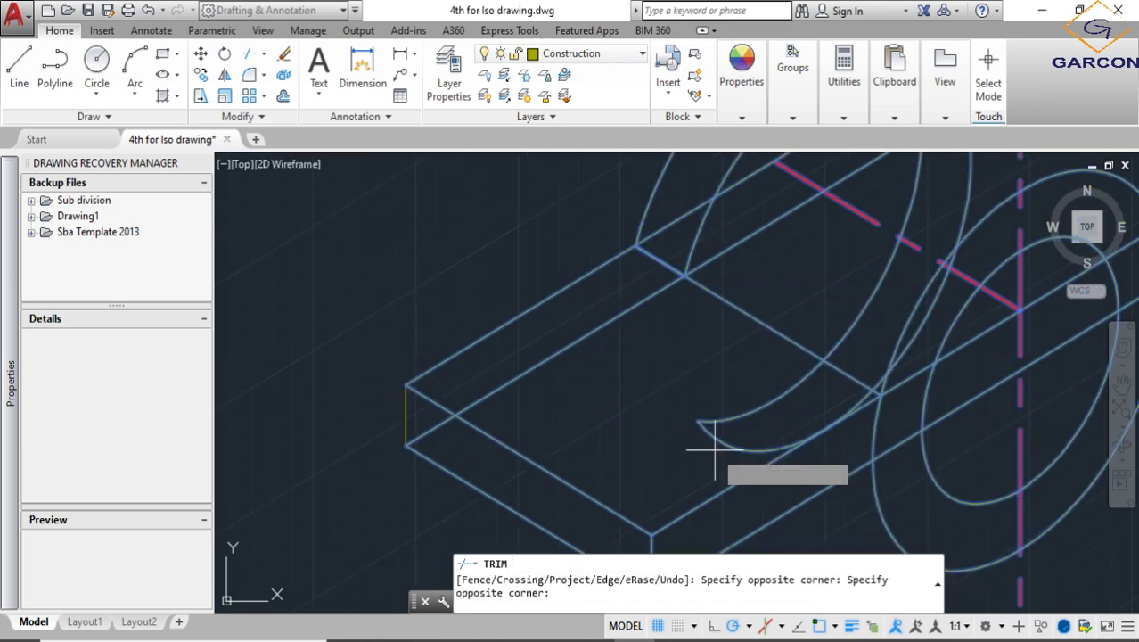
click(695, 401)
scroll(713, 403, down, 5)
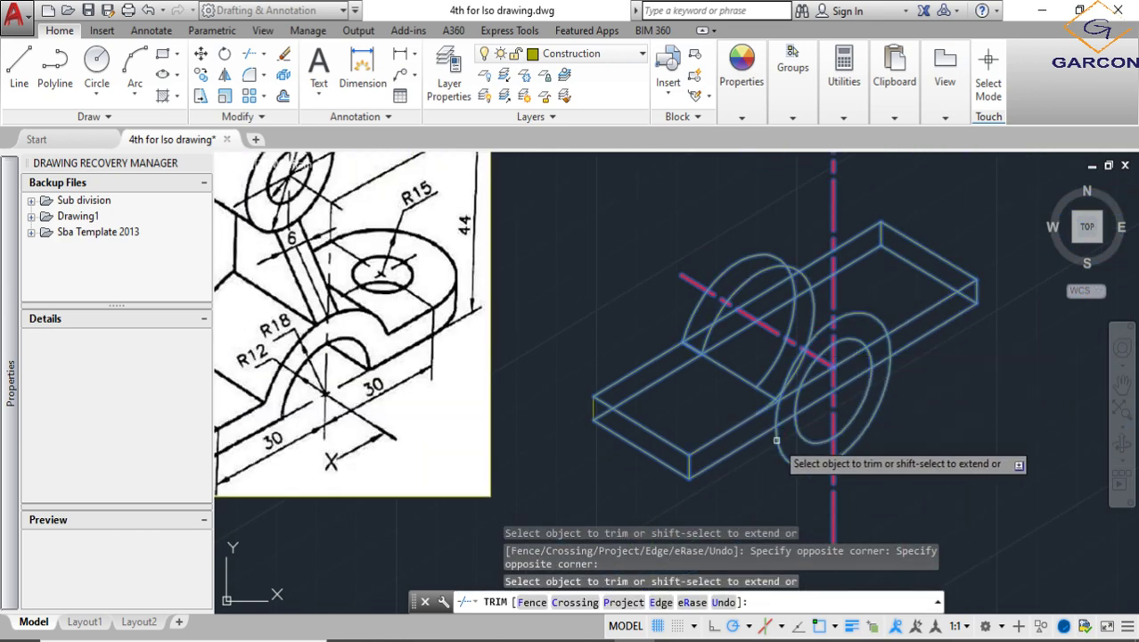
Try to trim the base's lower front edge at the arch and the right-hand parts of the front R18 and R12 isocircles
scroll(774, 445, up, 4)
scroll(773, 447, up, 2)
click(780, 396)
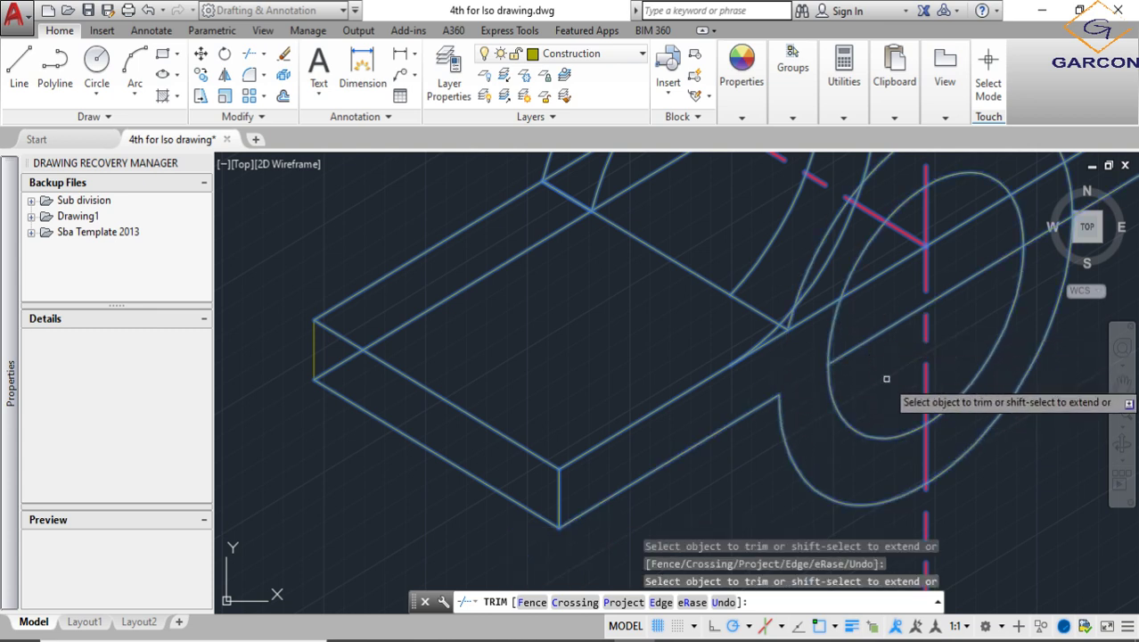
scroll(885, 379, down, 3)
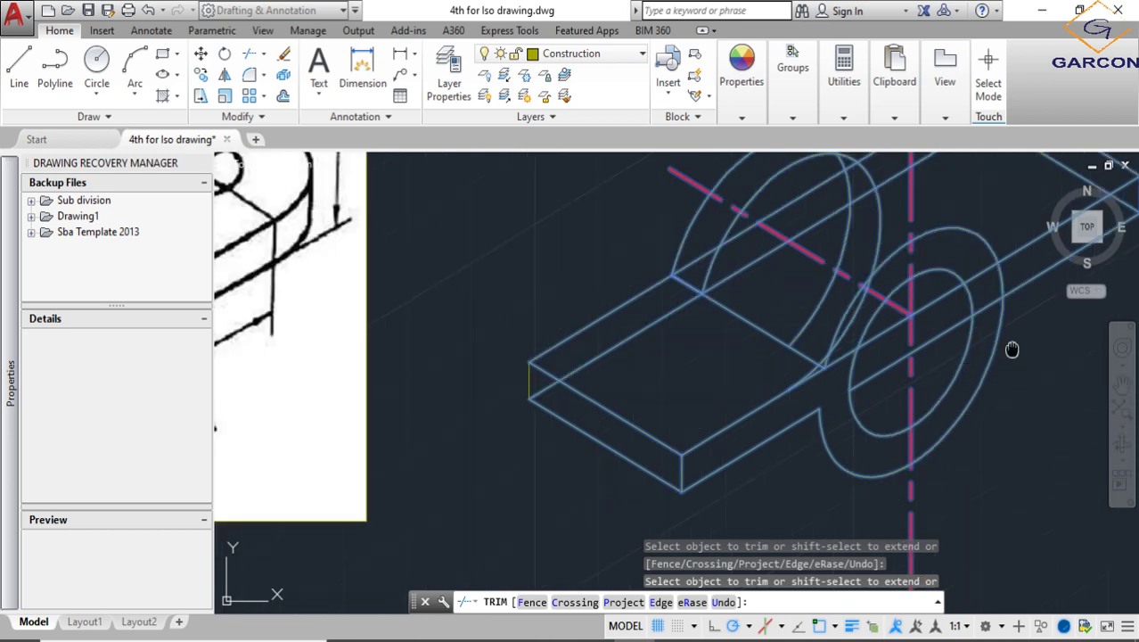
scroll(698, 452, up, 5)
click(685, 410)
click(644, 421)
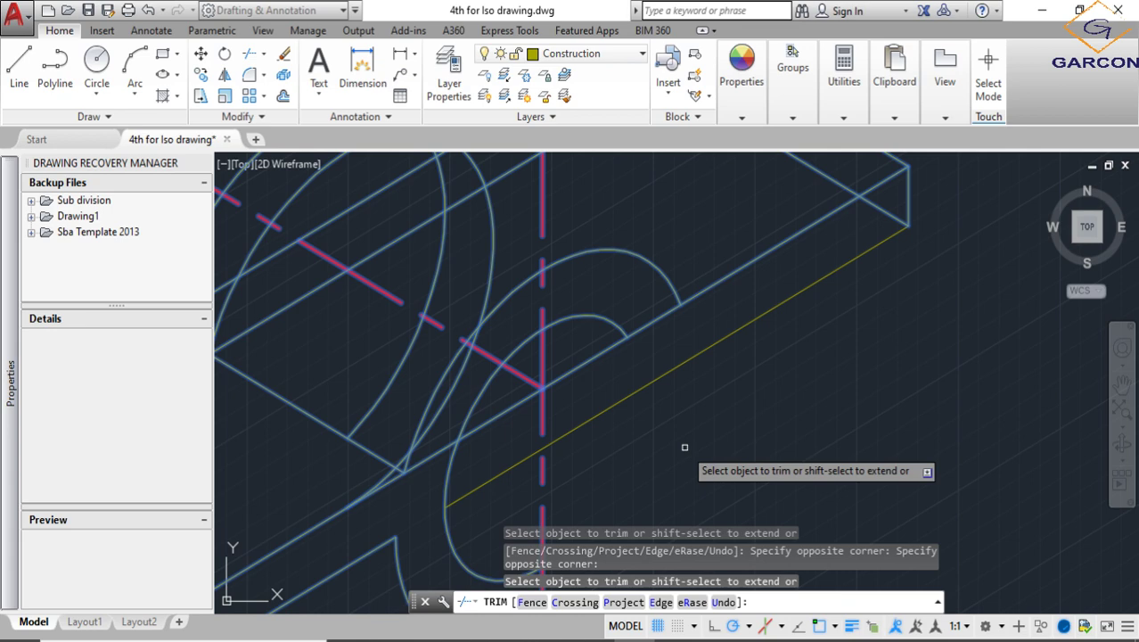
scroll(677, 441, down, 2)
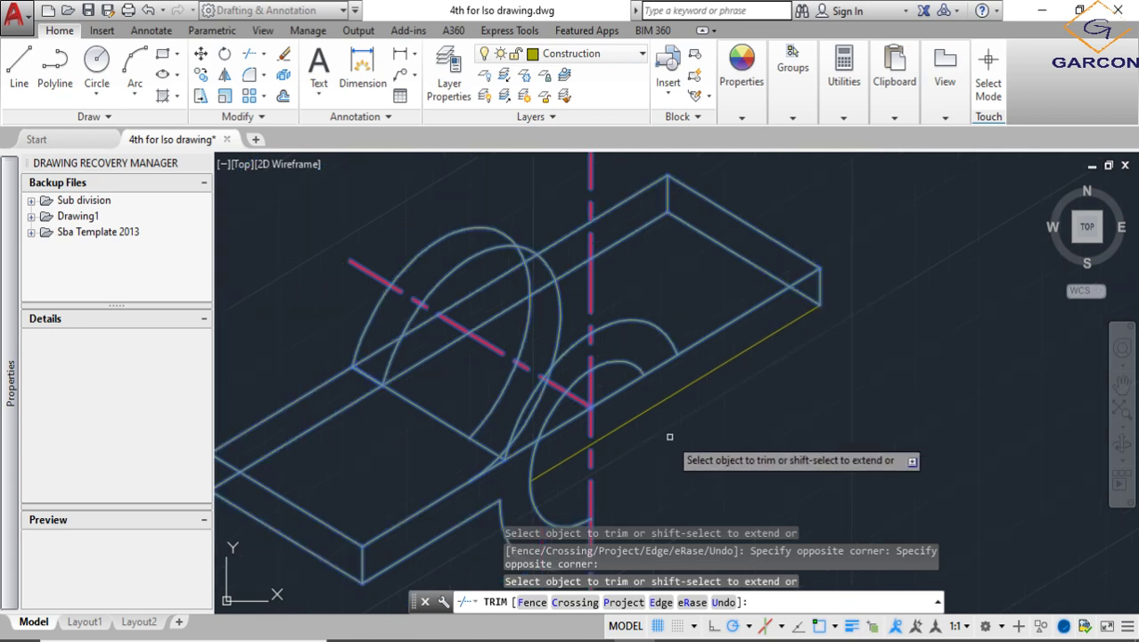
scroll(670, 437, down, 2)
key(Escape)
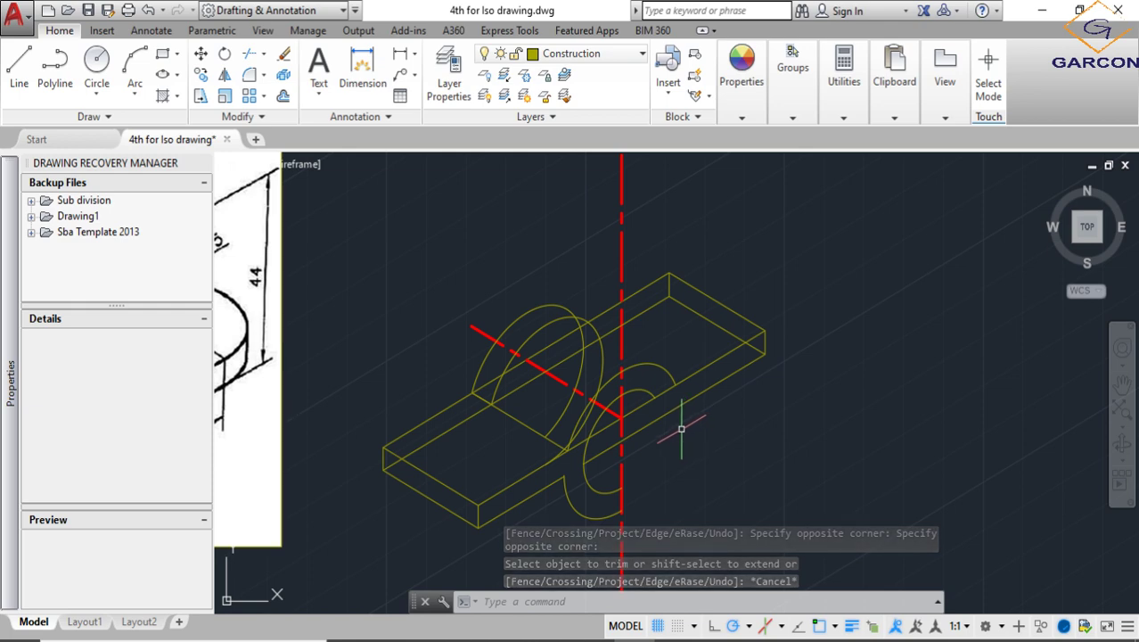
Undo the trims made to the isocircles and the base's front edges
key(ctrl+z)
key(ctrl+z)
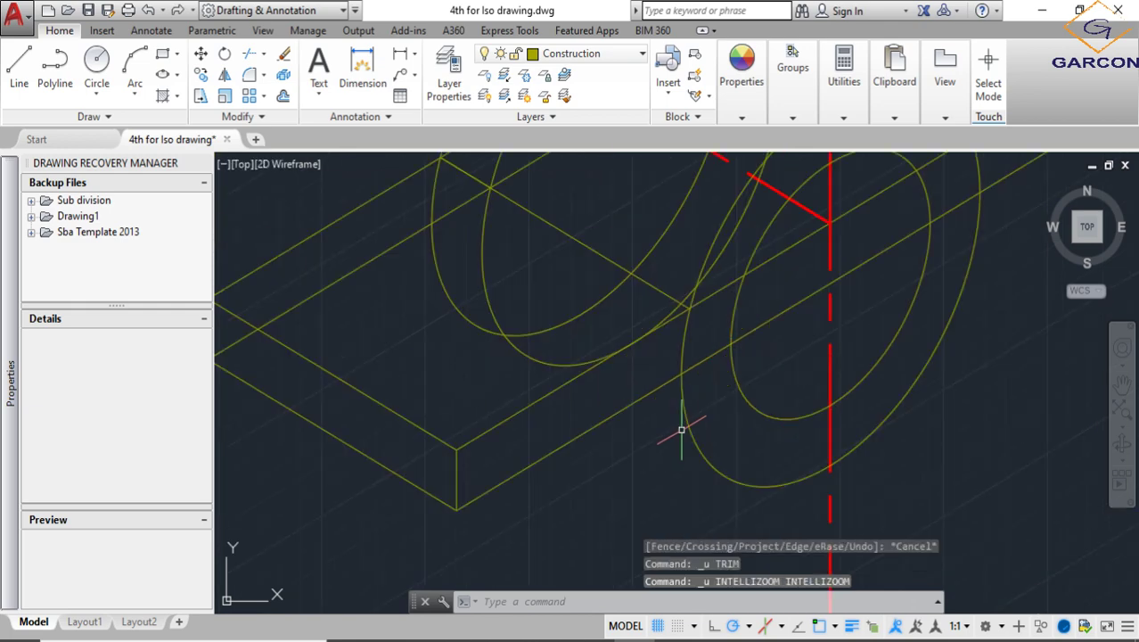
scroll(835, 374, up, 3)
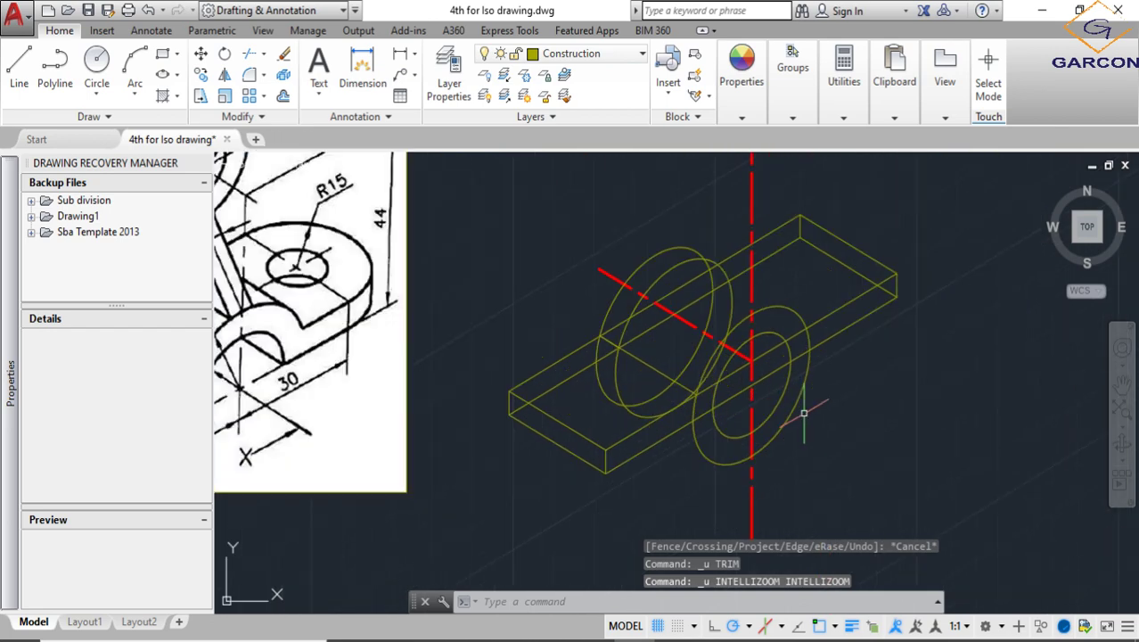
Trim the front R18 and R12 isocircles below the base's lower front edge, using all of the bracket's geometry as cutting edges
click(878, 488)
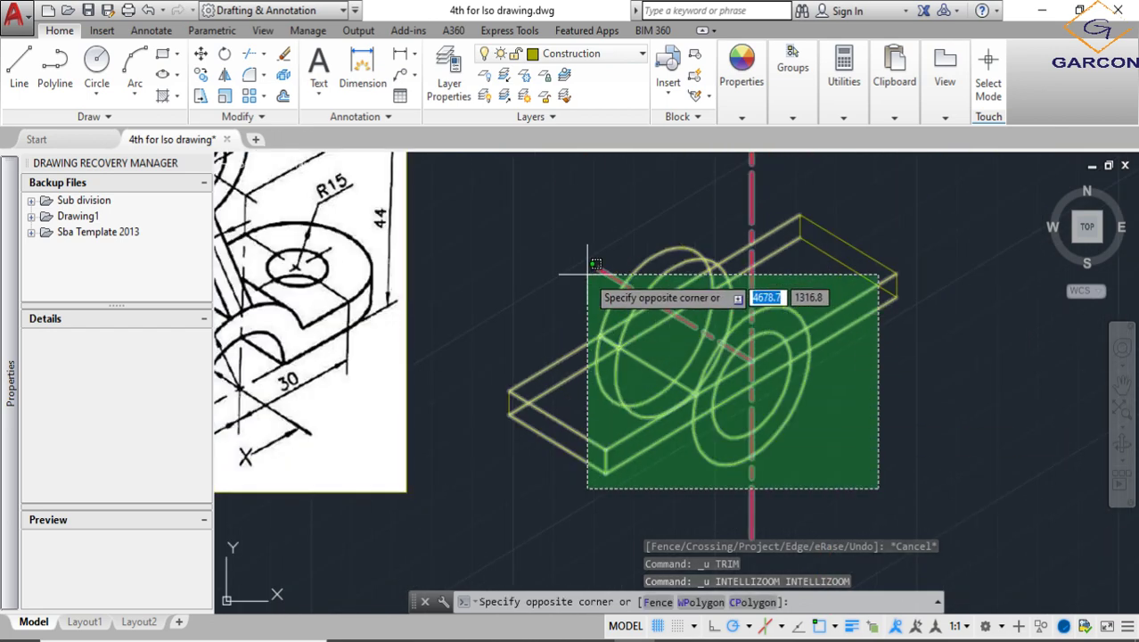
click(514, 214)
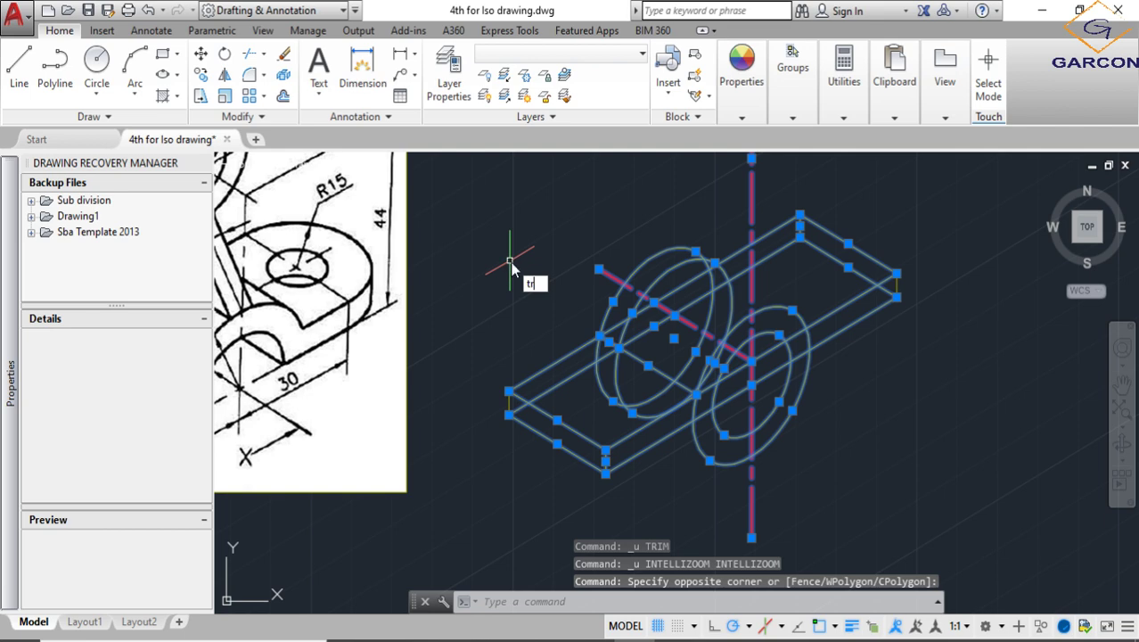
key(Return)
scroll(624, 397, up, 2)
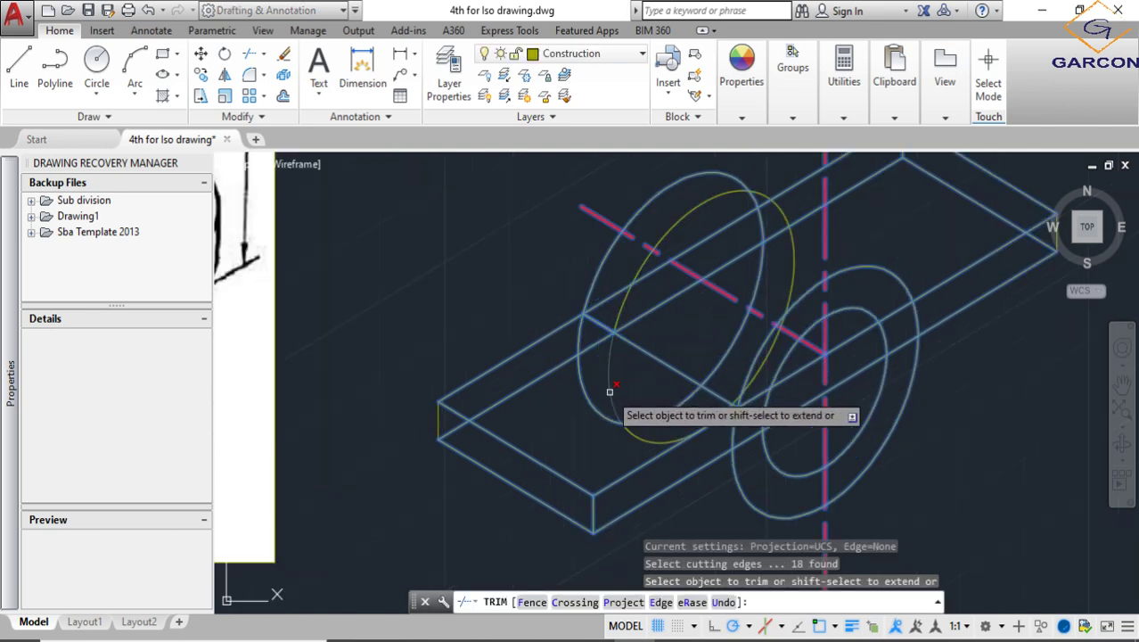
scroll(609, 391, down, 2)
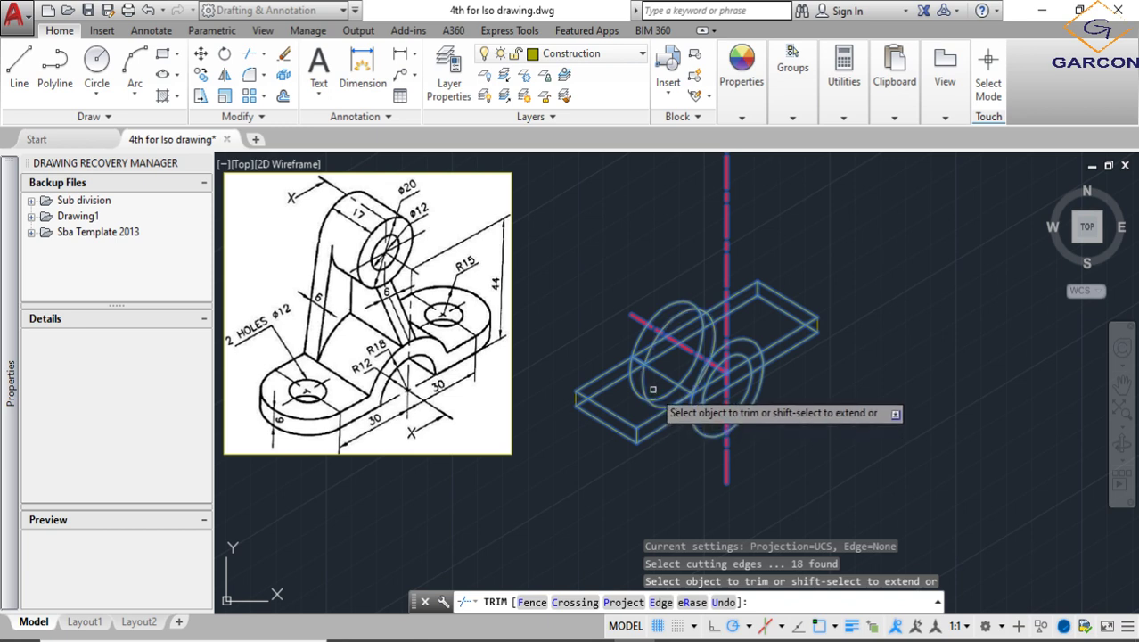
scroll(740, 438, up, 2)
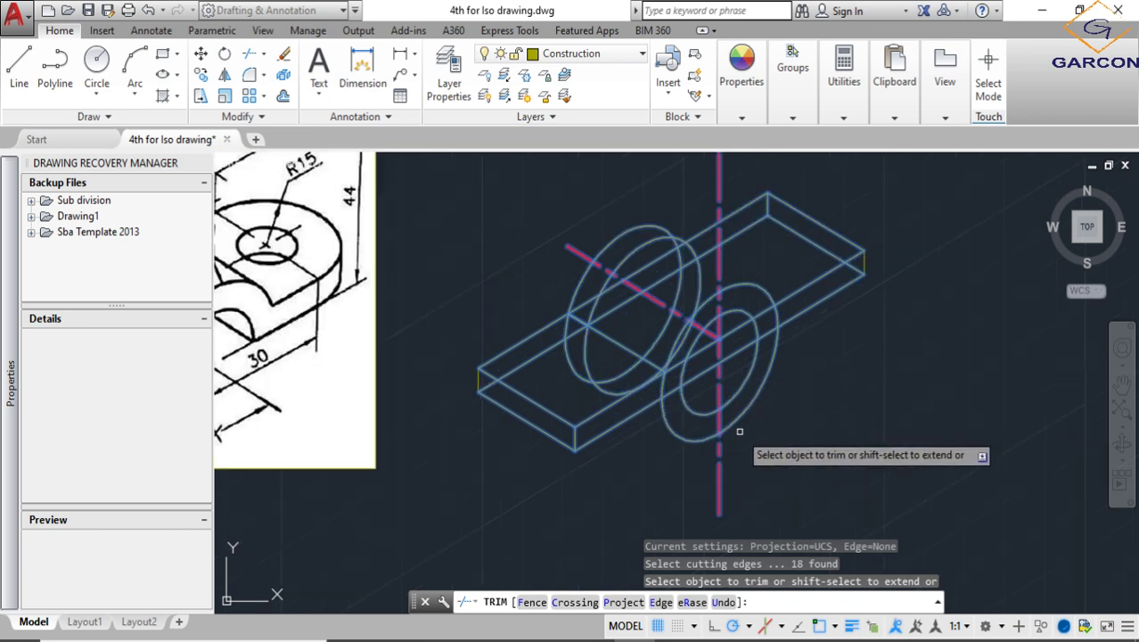
click(758, 361)
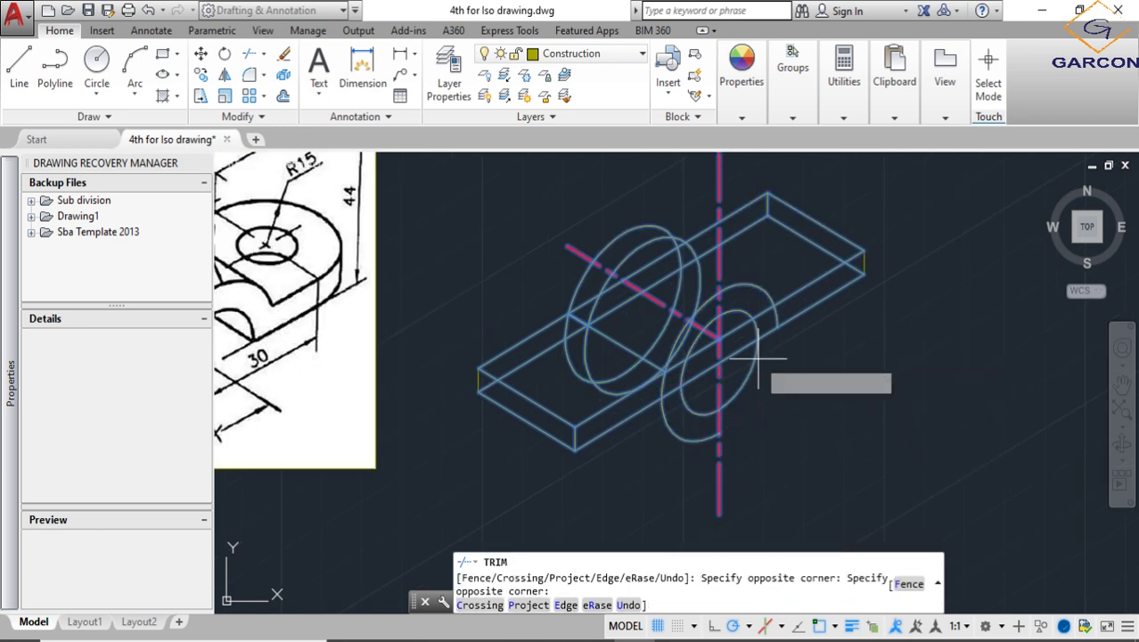
click(731, 414)
click(683, 467)
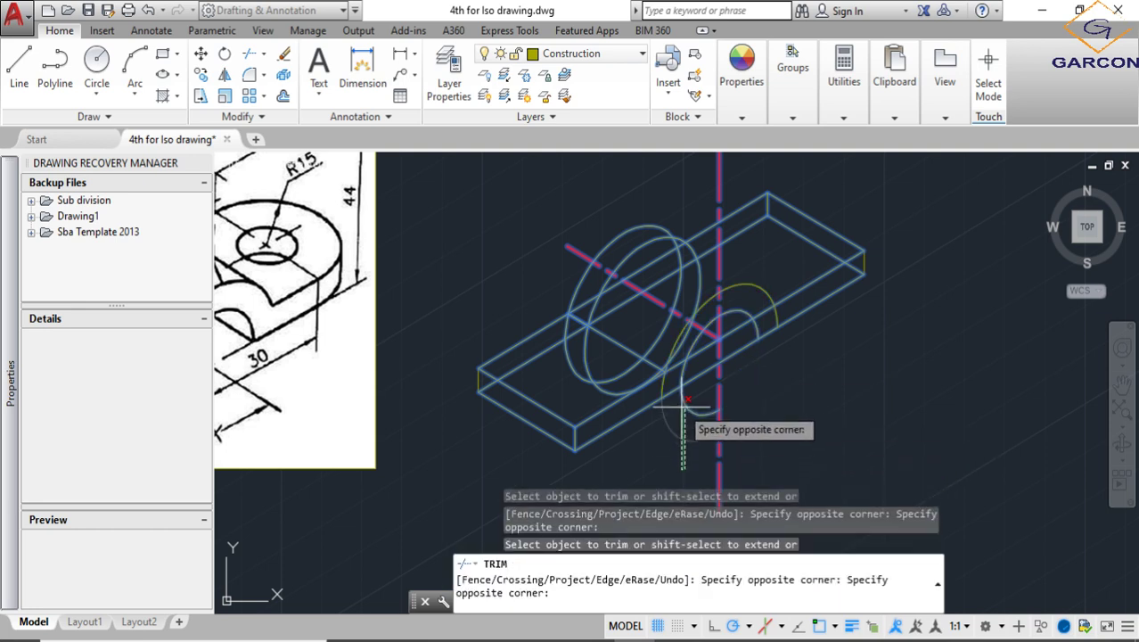
click(683, 398)
Trim the lower front edge between the R12 arch's feet, and the upper front edge from the left R18 arc to the right R12 arc
scroll(690, 383, up, 3)
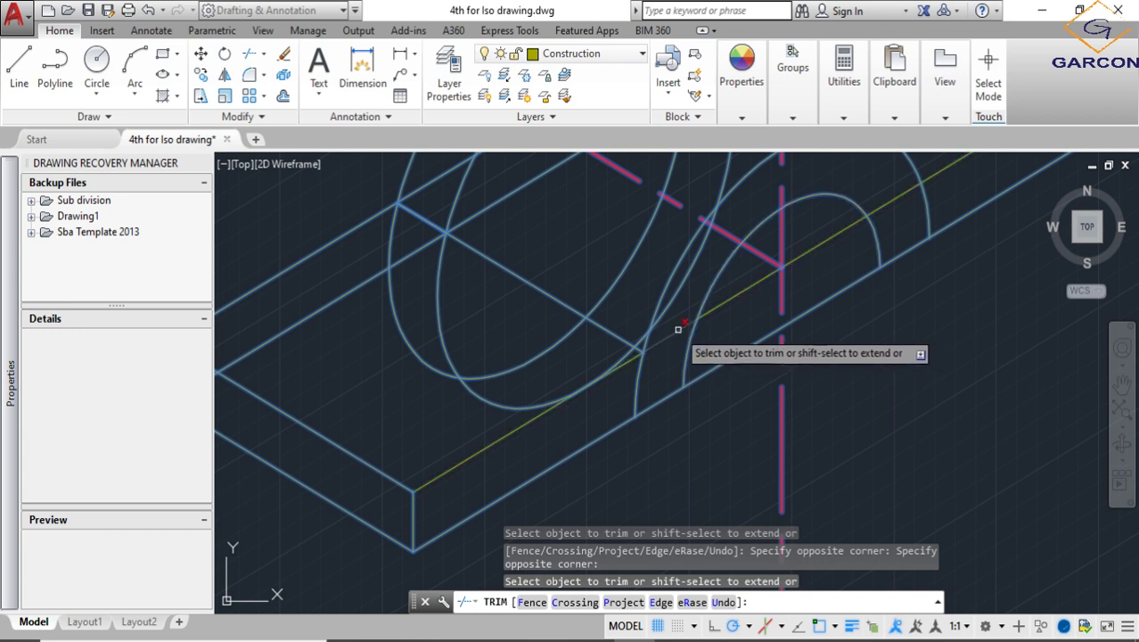
click(683, 352)
click(704, 376)
click(794, 318)
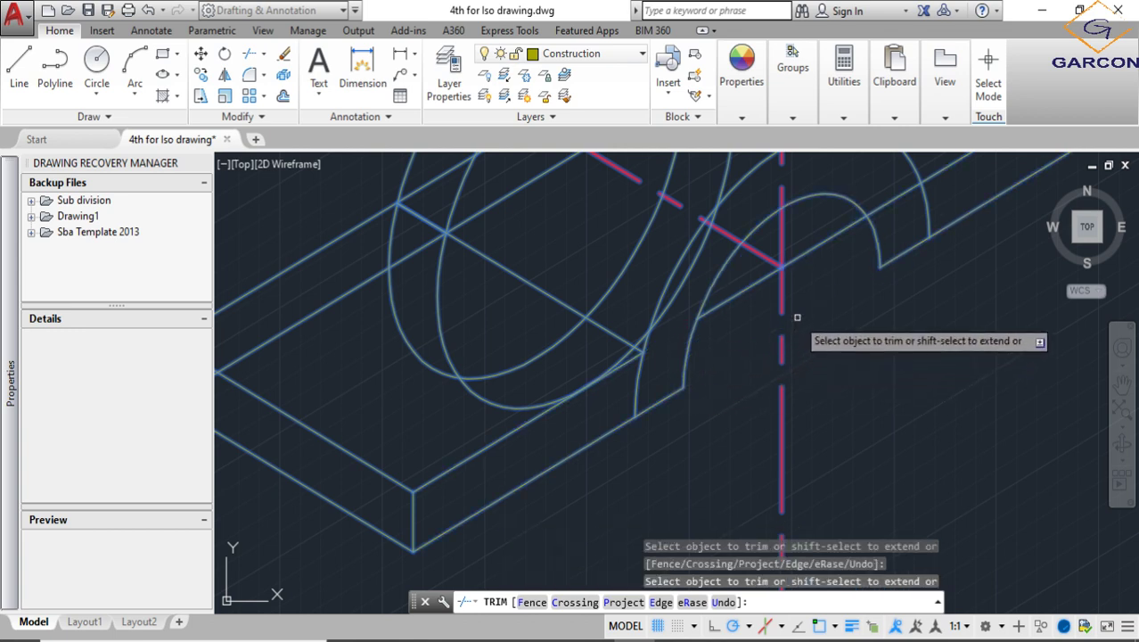
middle_drag(811, 323, 796, 369)
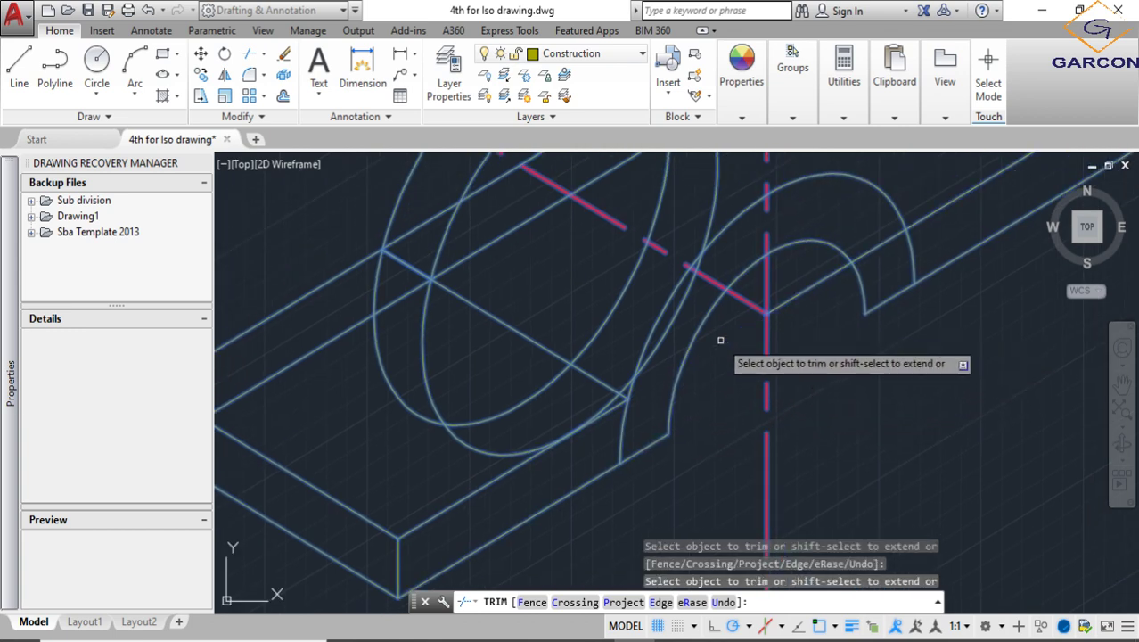
click(799, 281)
click(807, 307)
scroll(819, 361, down, 4)
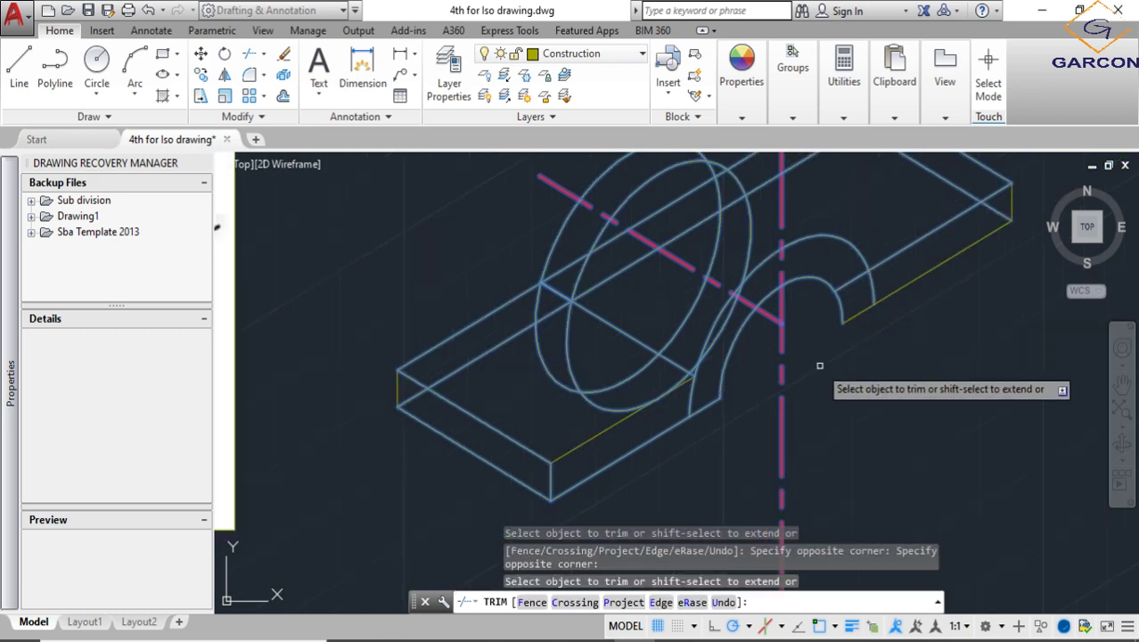
key(Escape)
scroll(832, 385, down, 2)
scroll(802, 371, up, 2)
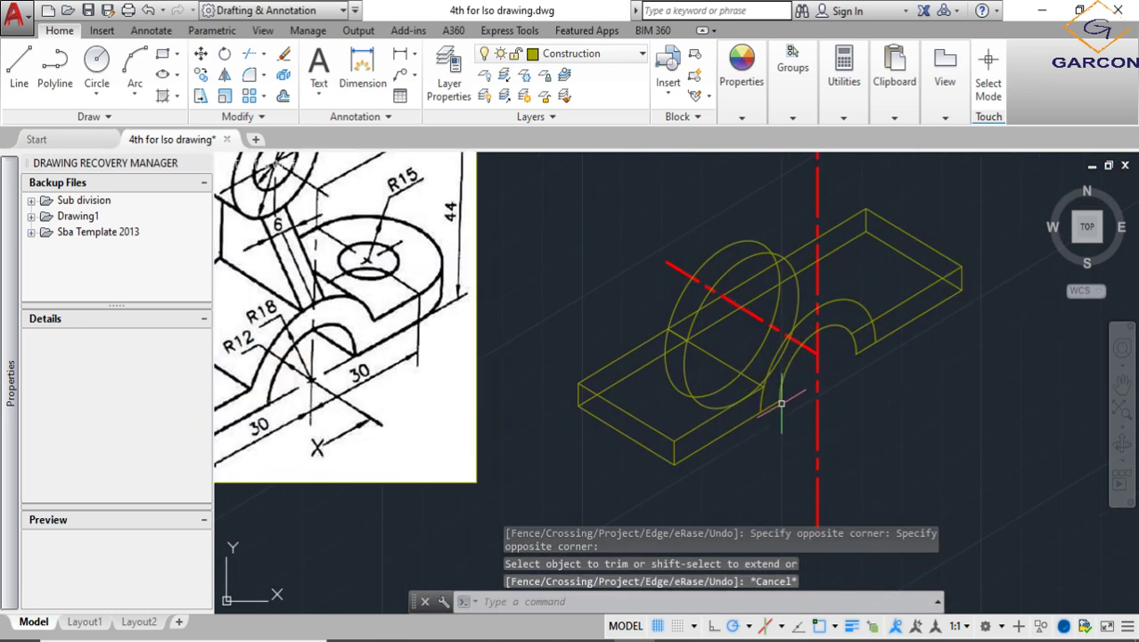
Draw a 12-unit line at 30° from the R12 arch's left foot to the vertical centre line, continuing with a second segment toward the back
click(19, 64)
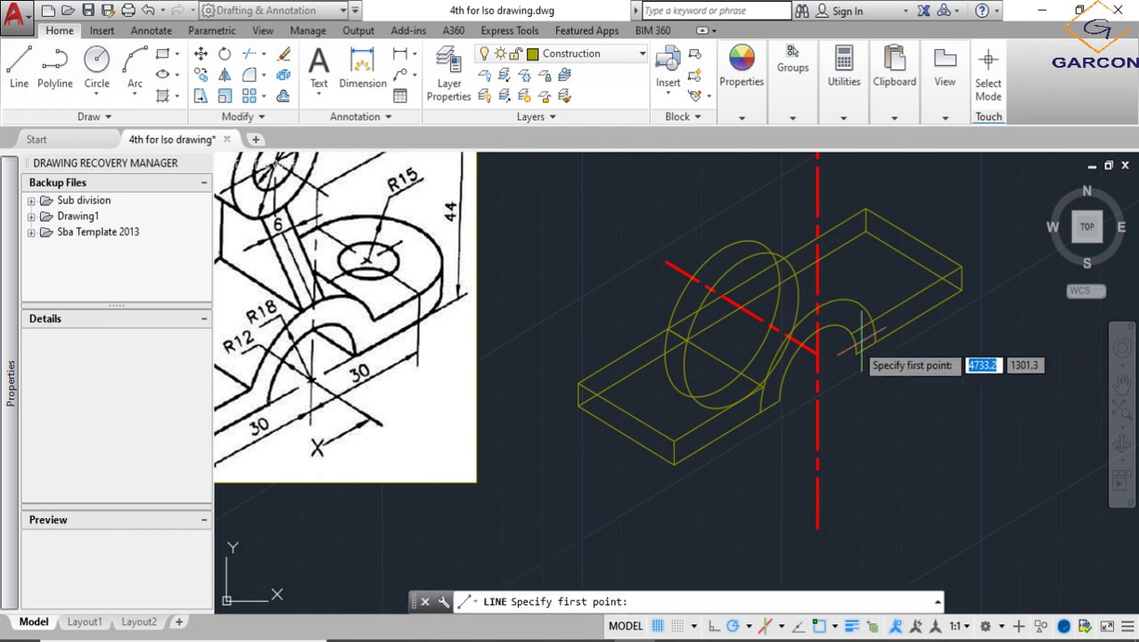
click(781, 399)
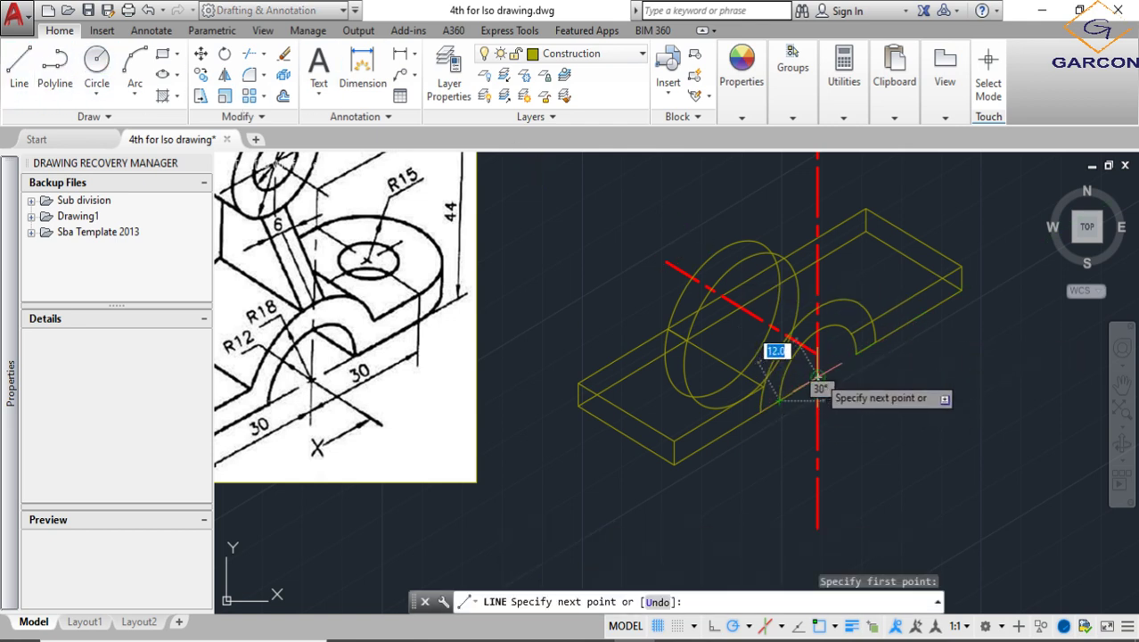
click(817, 375)
click(664, 261)
key(Escape)
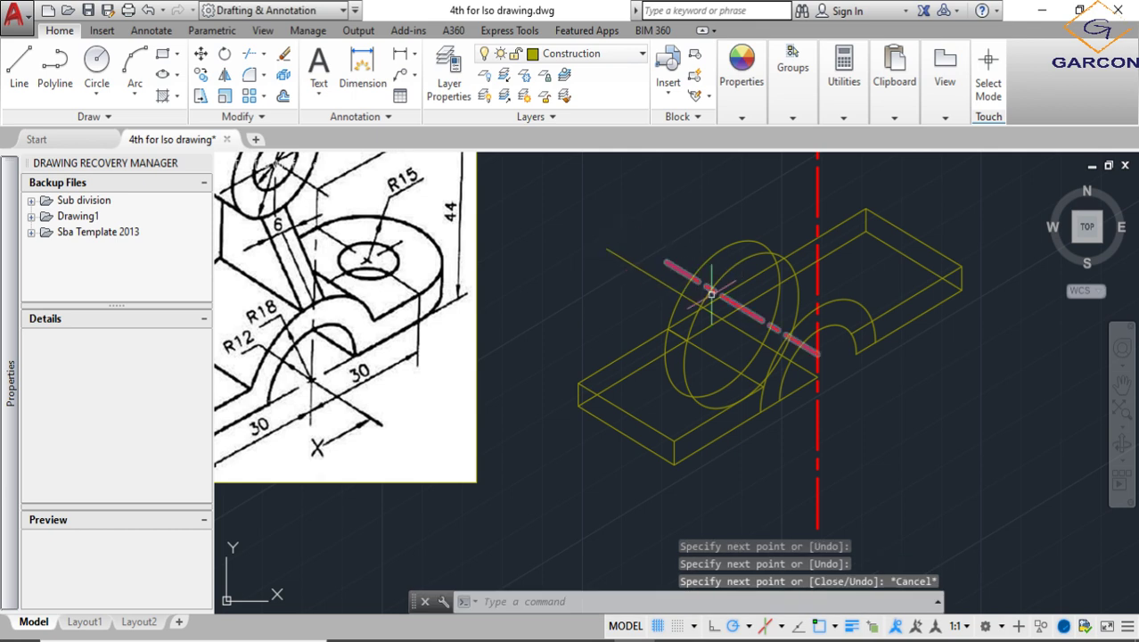
Move the slanted centre line down from its front end to the corner where the two new line segments meet
click(749, 312)
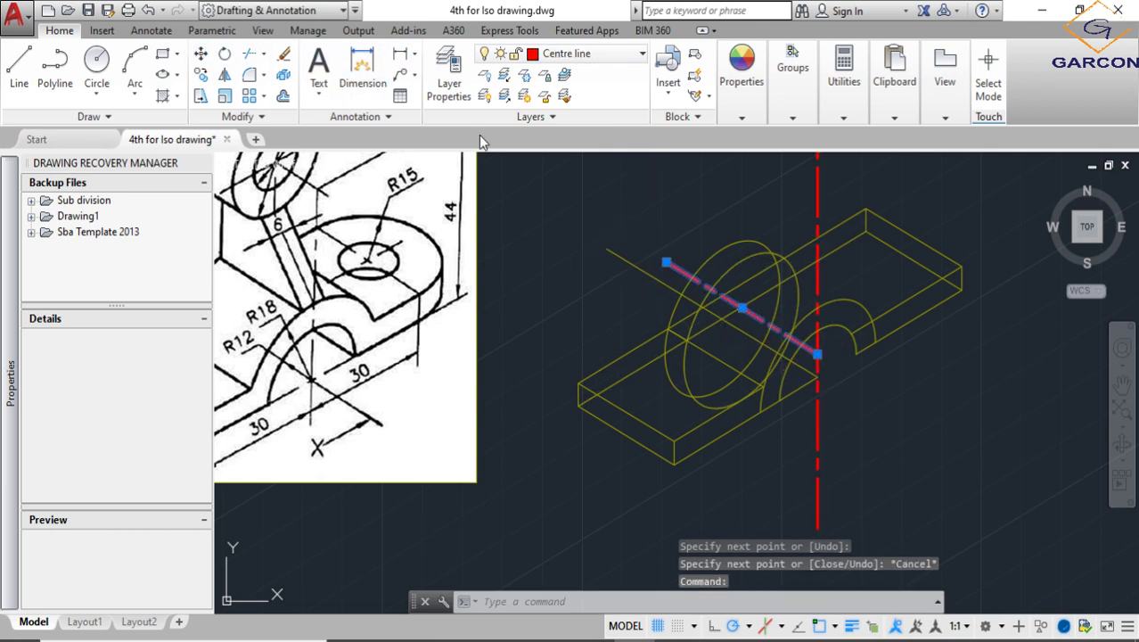
click(199, 53)
click(817, 354)
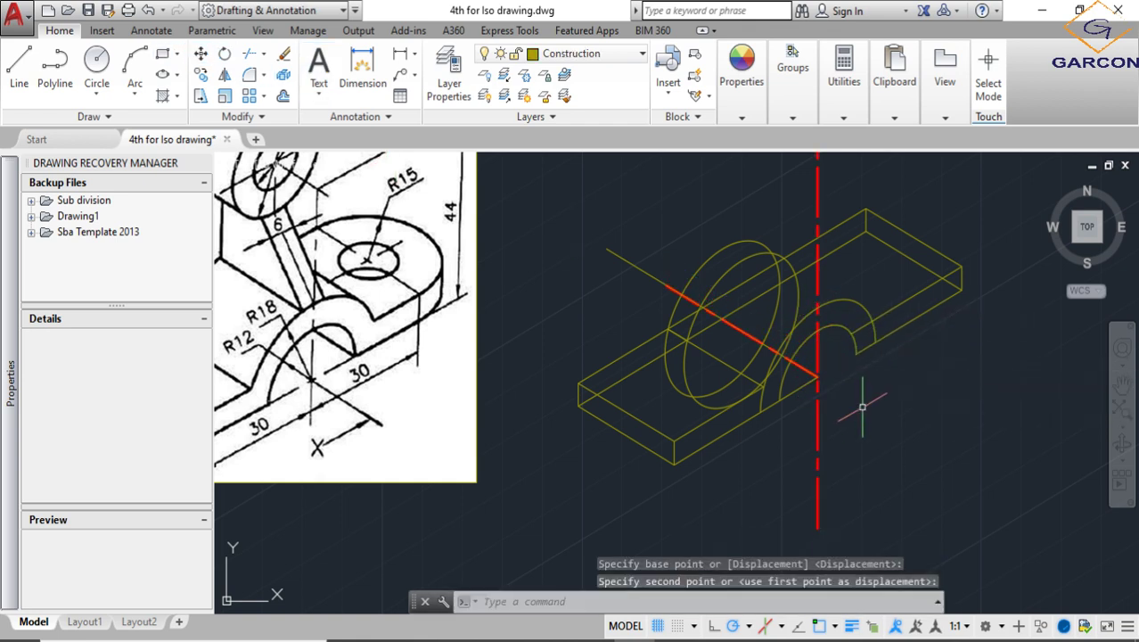
Delete the thin yellow construction line lying over the slanted red centre line
key(Escape)
click(635, 258)
click(615, 267)
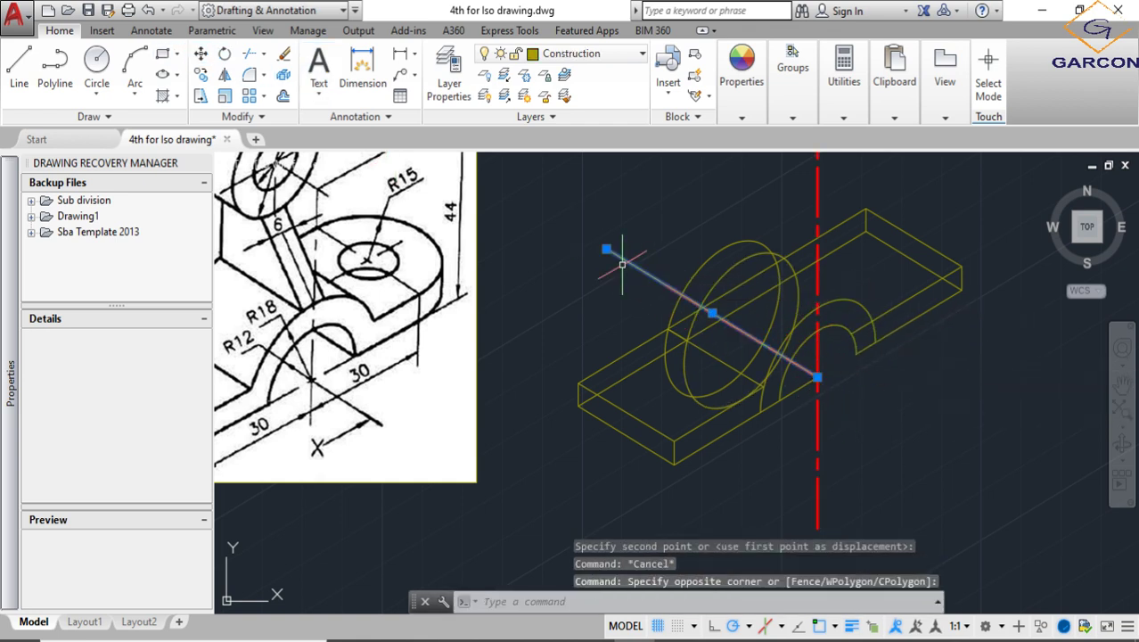
key(Delete)
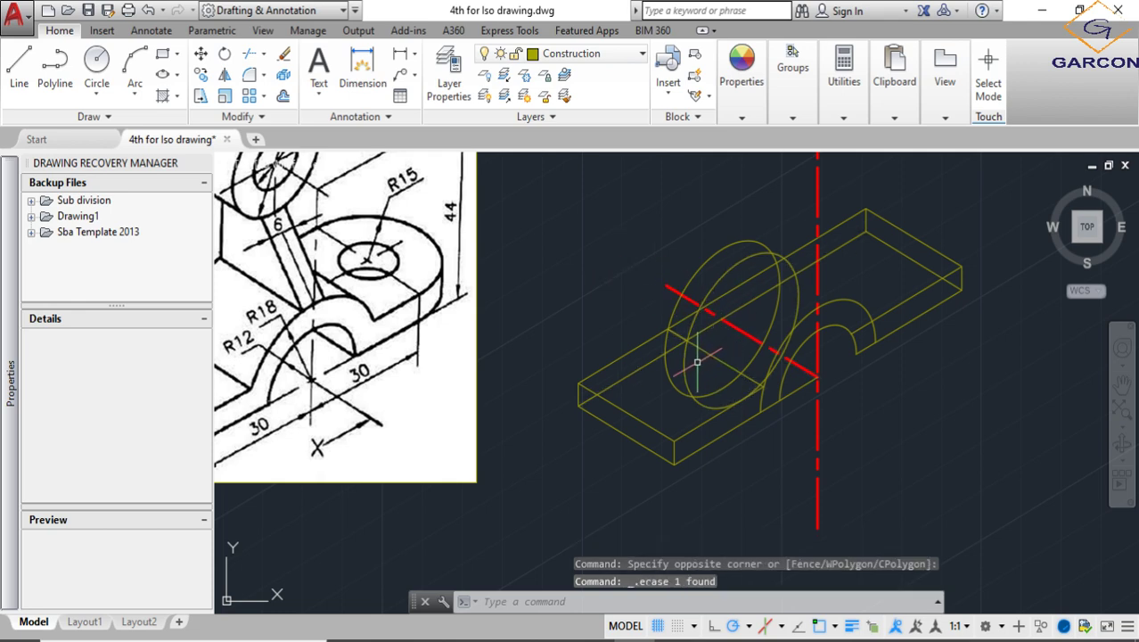
scroll(697, 362, down, 2)
click(888, 479)
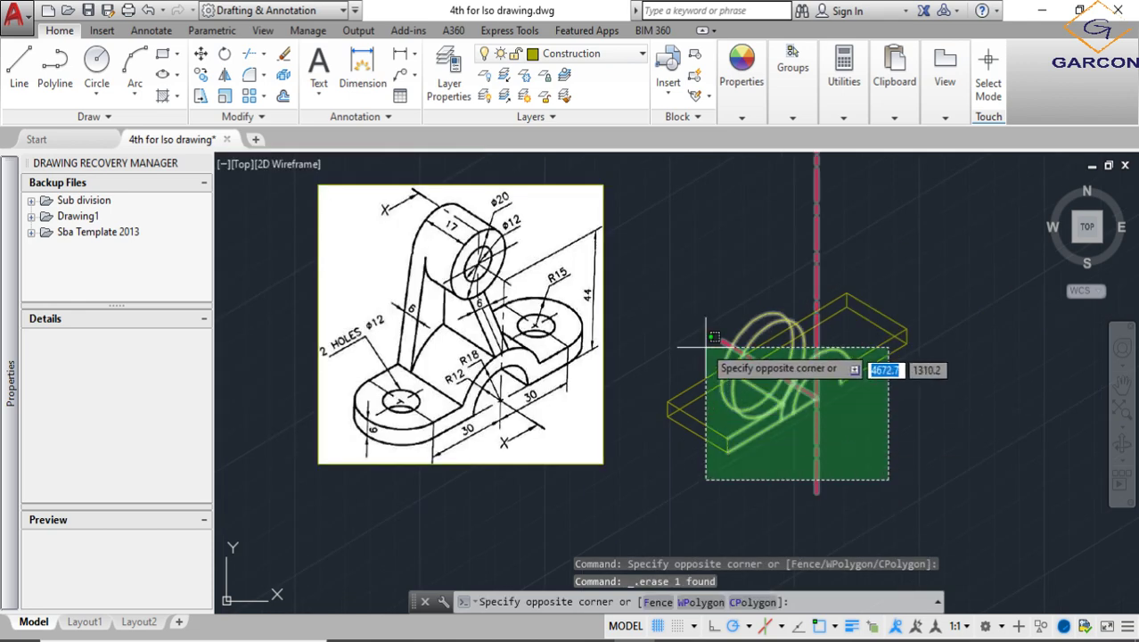
click(932, 412)
Trim the lower left portions of the two rear isocircles below the base's top surface, using all of the bracket's geometry as cutting edges
scroll(907, 374, up, 3)
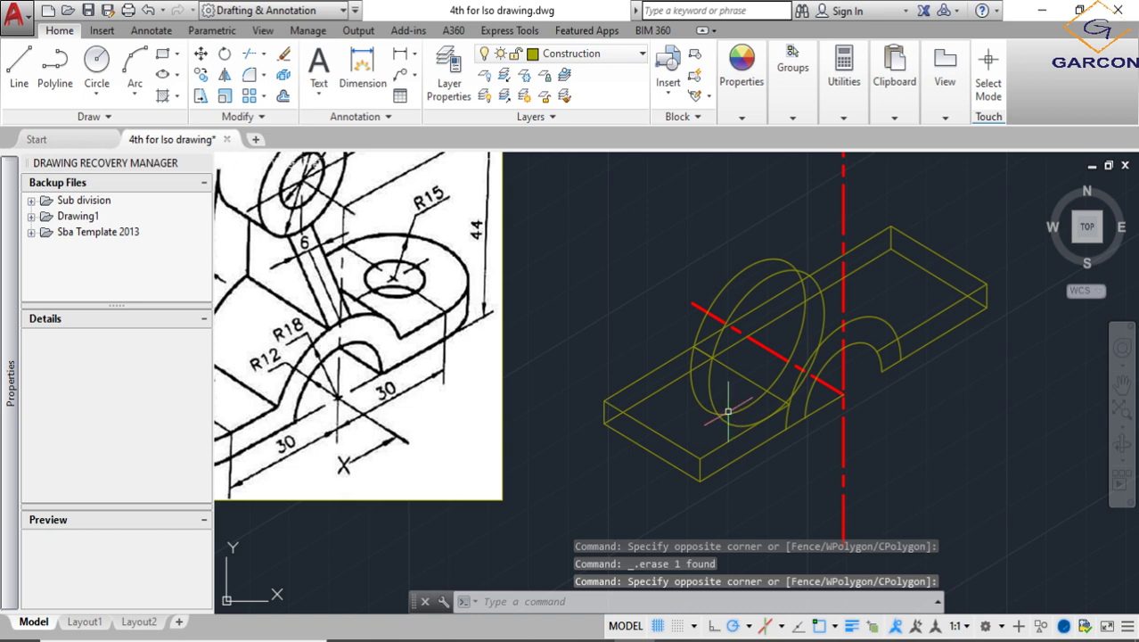
scroll(961, 488, down, 2)
click(989, 497)
click(764, 311)
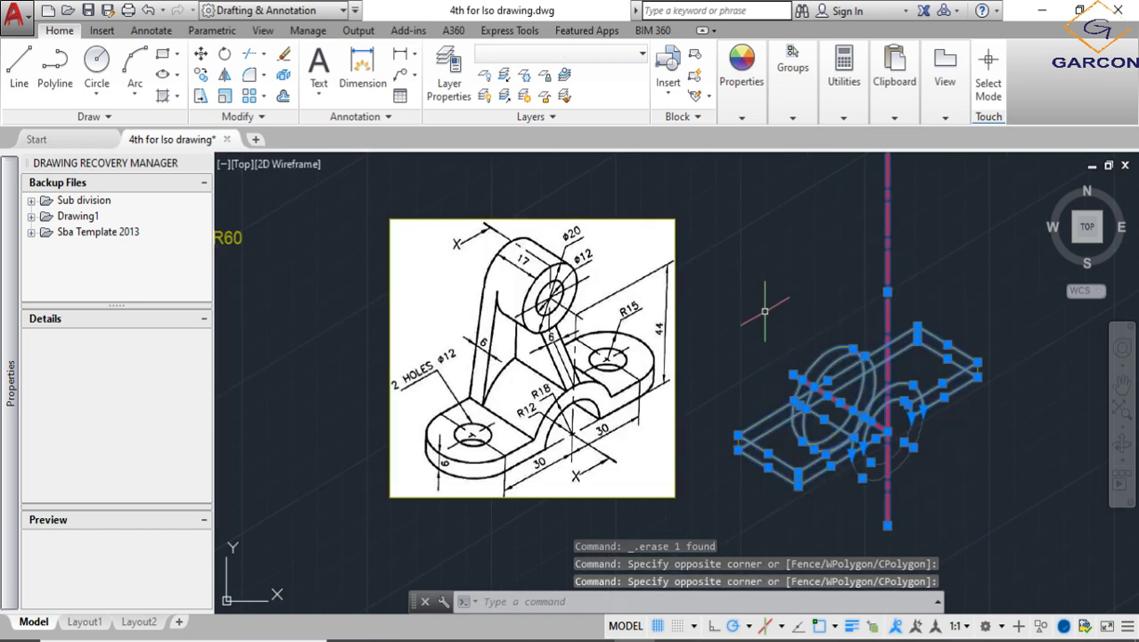
key(Return)
scroll(800, 432, up, 2)
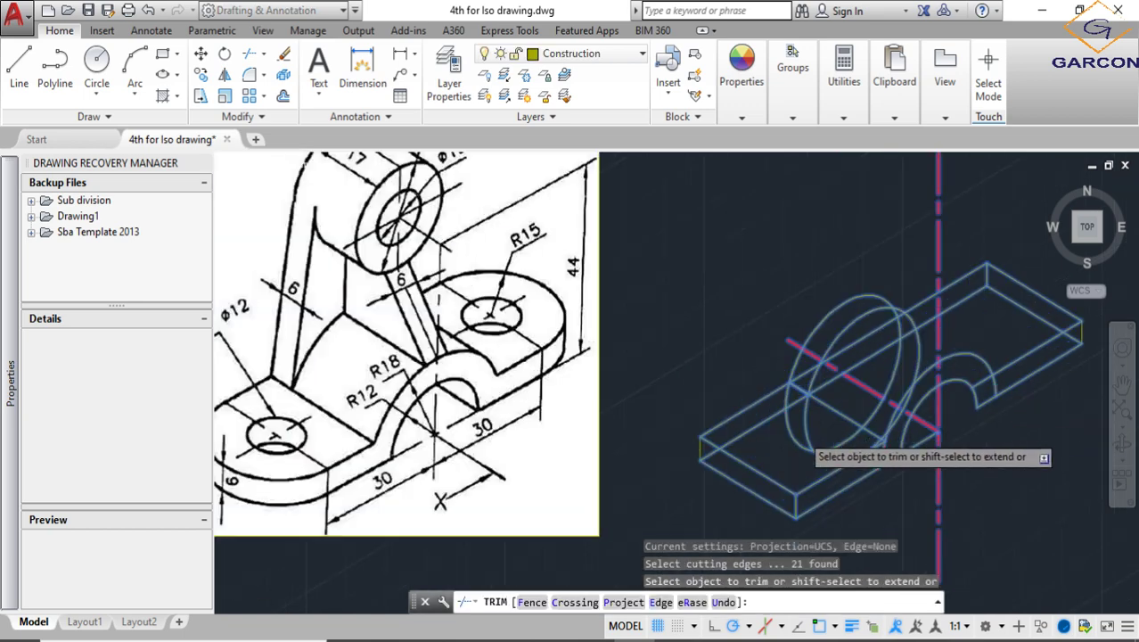
click(782, 391)
click(780, 378)
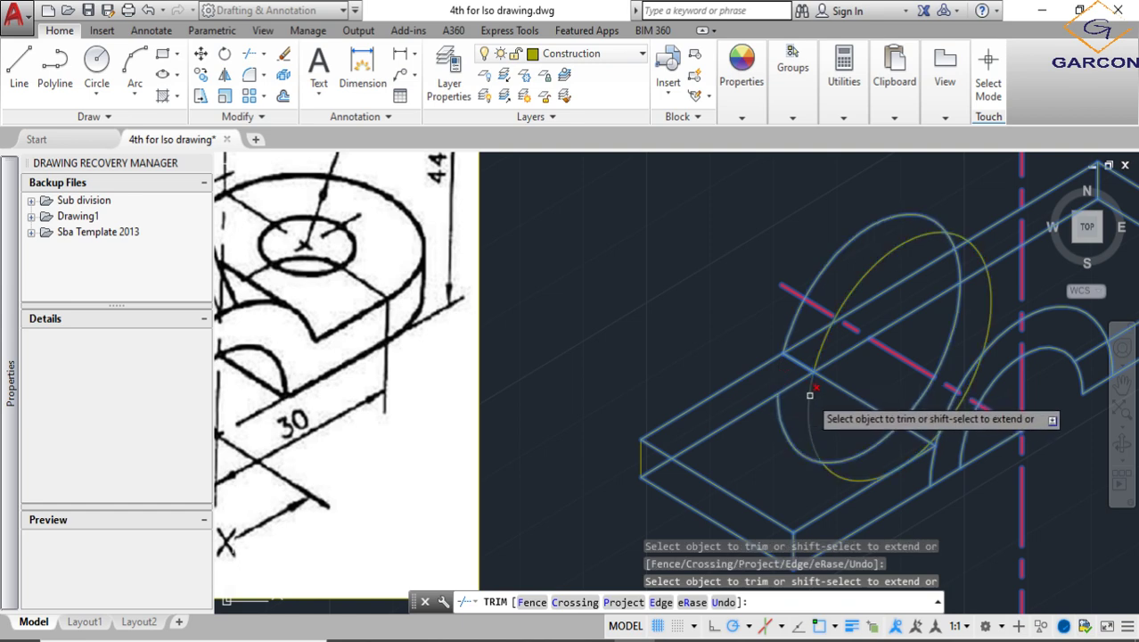
scroll(799, 437, down, 2)
click(799, 438)
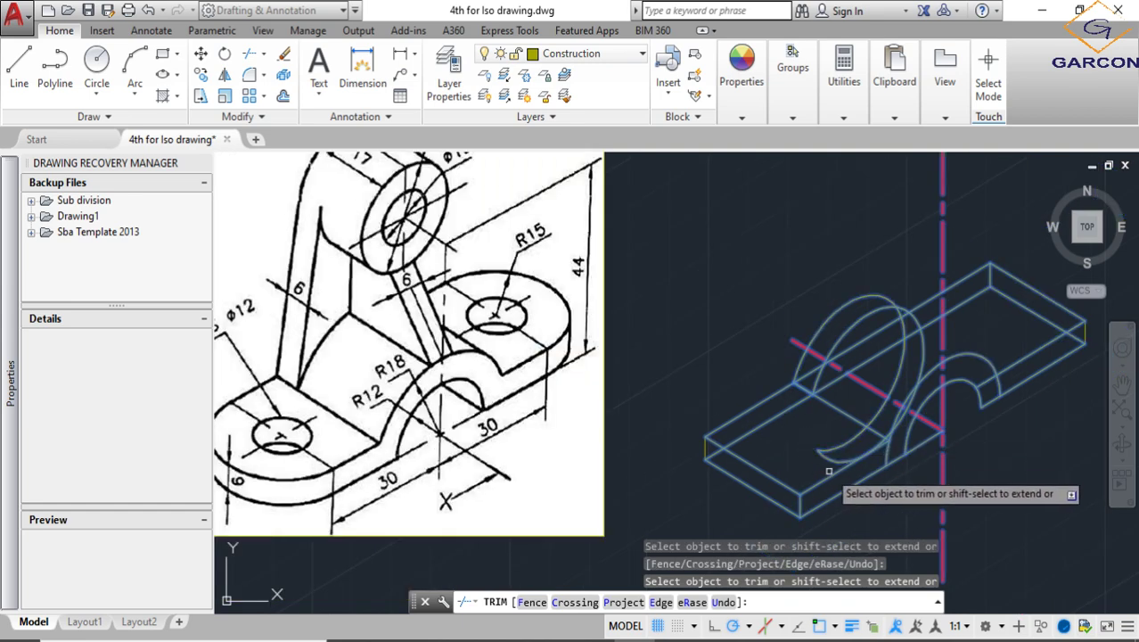
scroll(828, 463, up, 2)
click(830, 469)
click(784, 407)
scroll(790, 414, down, 6)
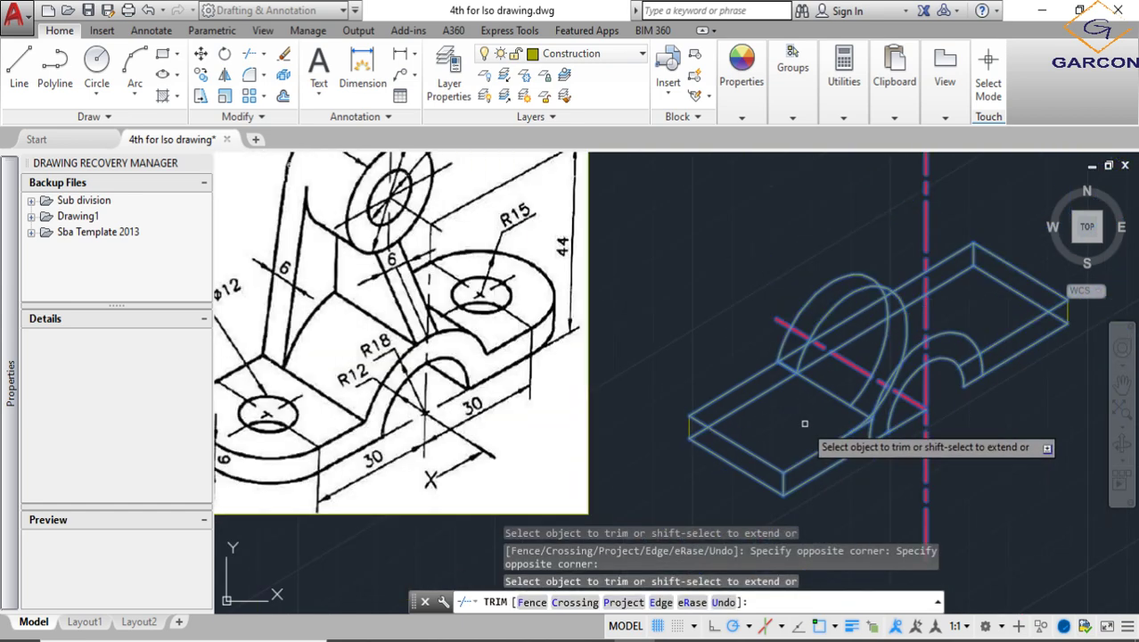
key(Escape)
Trim the lower right portions of both rear isocircles back to the base's rear edges, with all geometry as cutting edges
scroll(838, 426, up, 3)
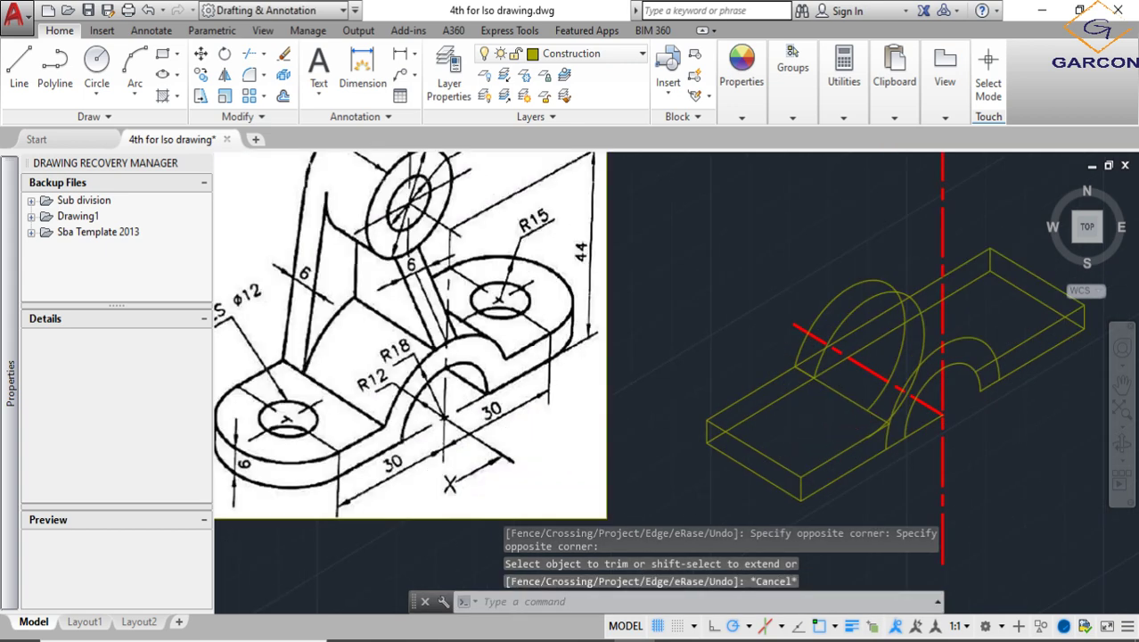
scroll(872, 426, up, 2)
scroll(884, 426, down, 5)
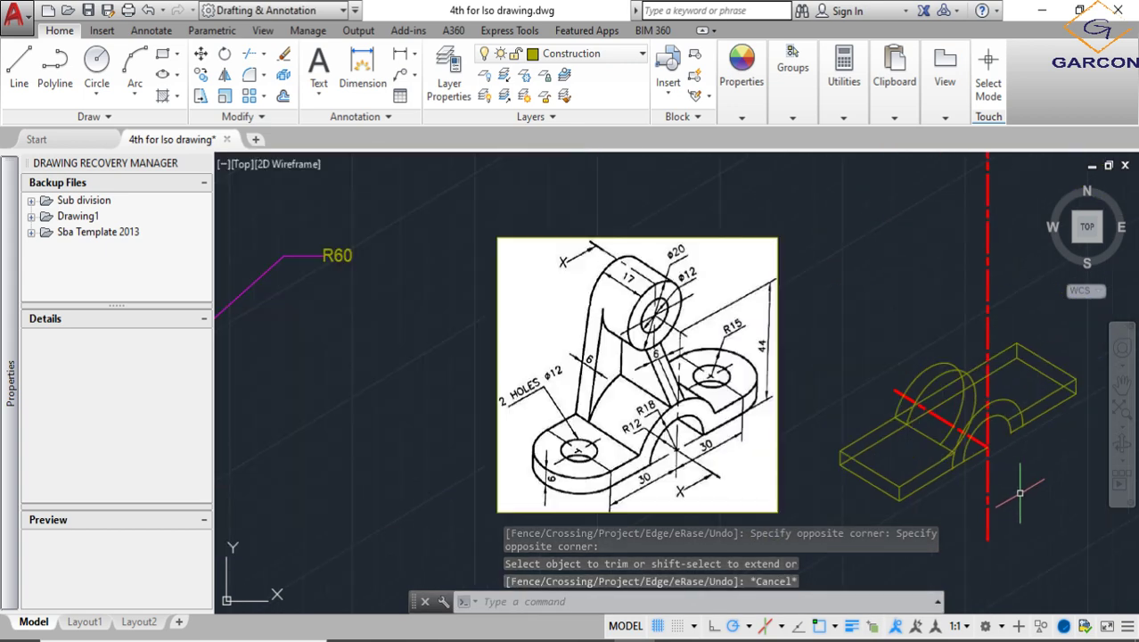
click(980, 493)
click(838, 354)
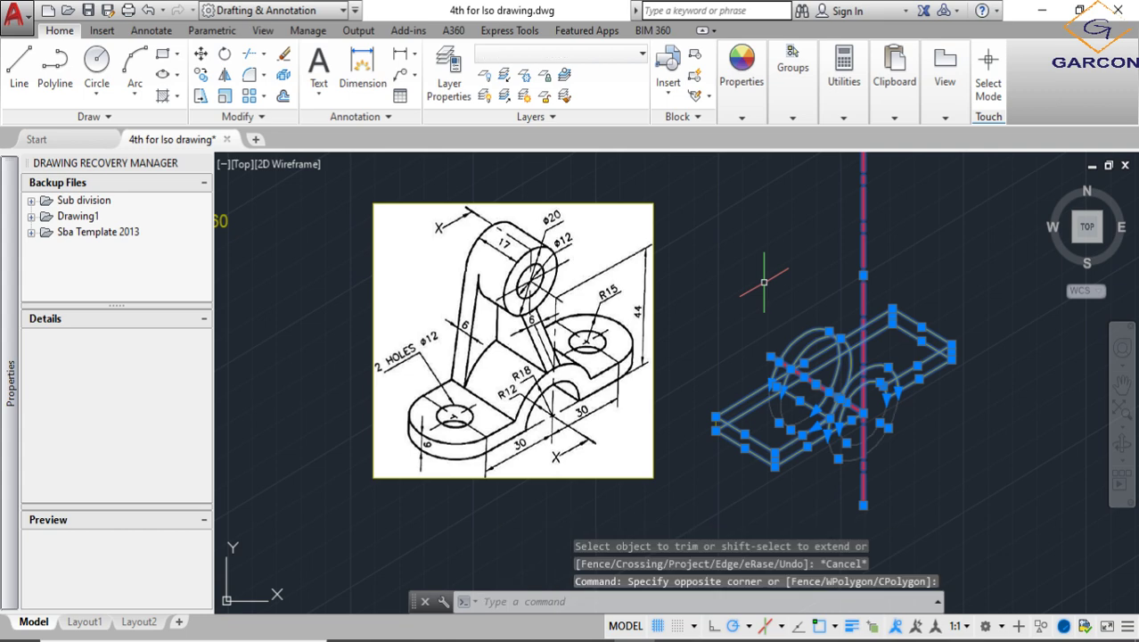
key(Return)
scroll(851, 419, up, 5)
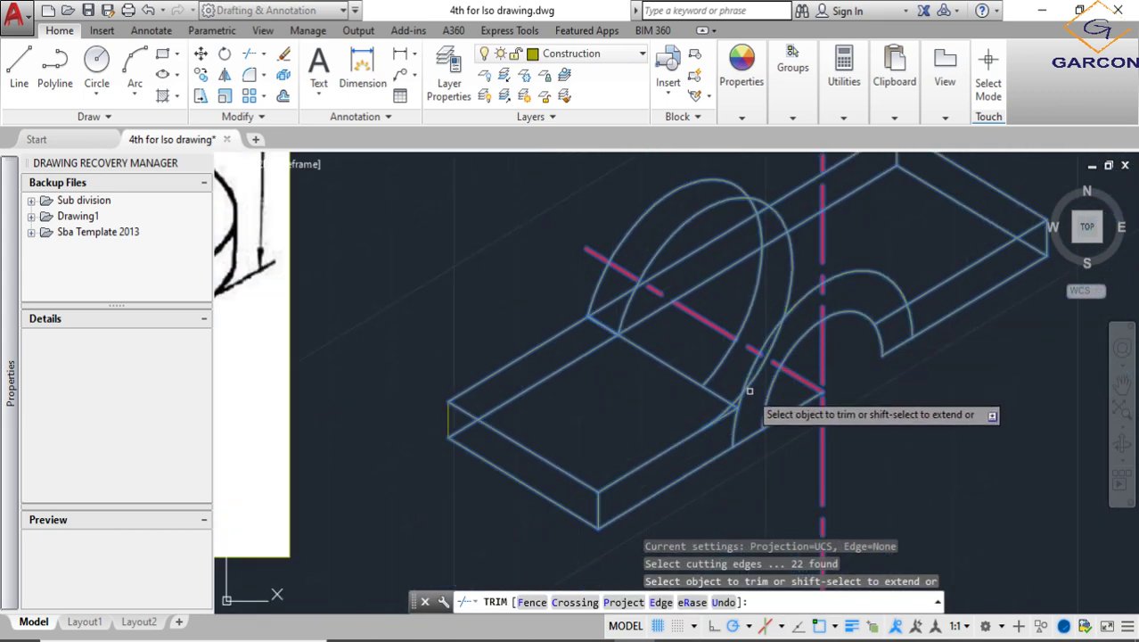
click(757, 375)
click(758, 374)
scroll(763, 369, up, 3)
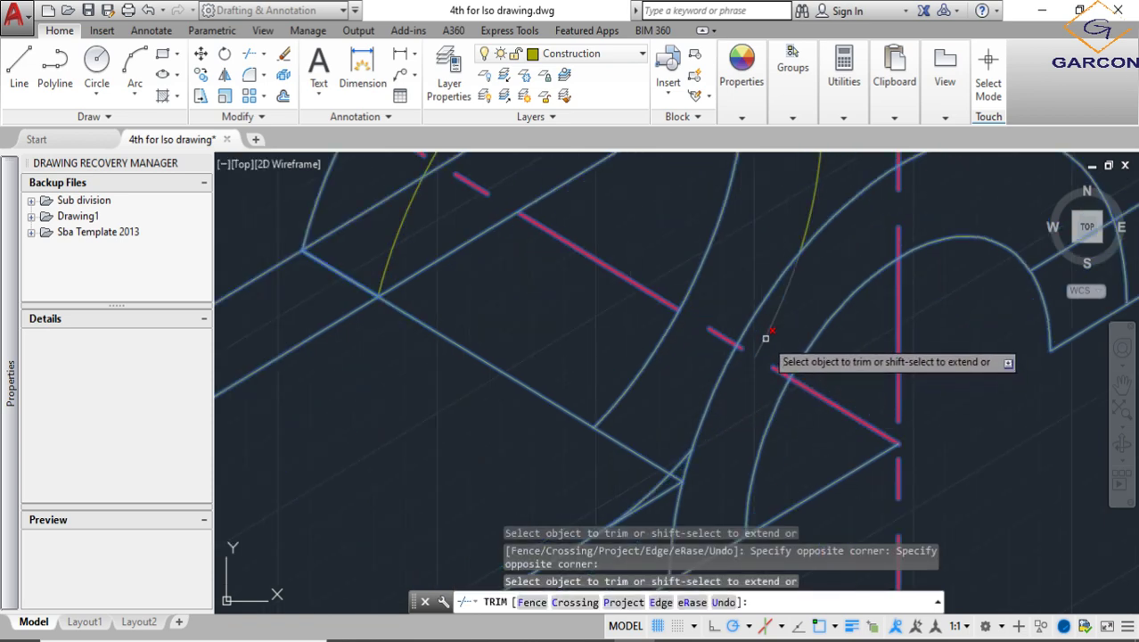
scroll(766, 330, up, 1)
scroll(796, 299, down, 4)
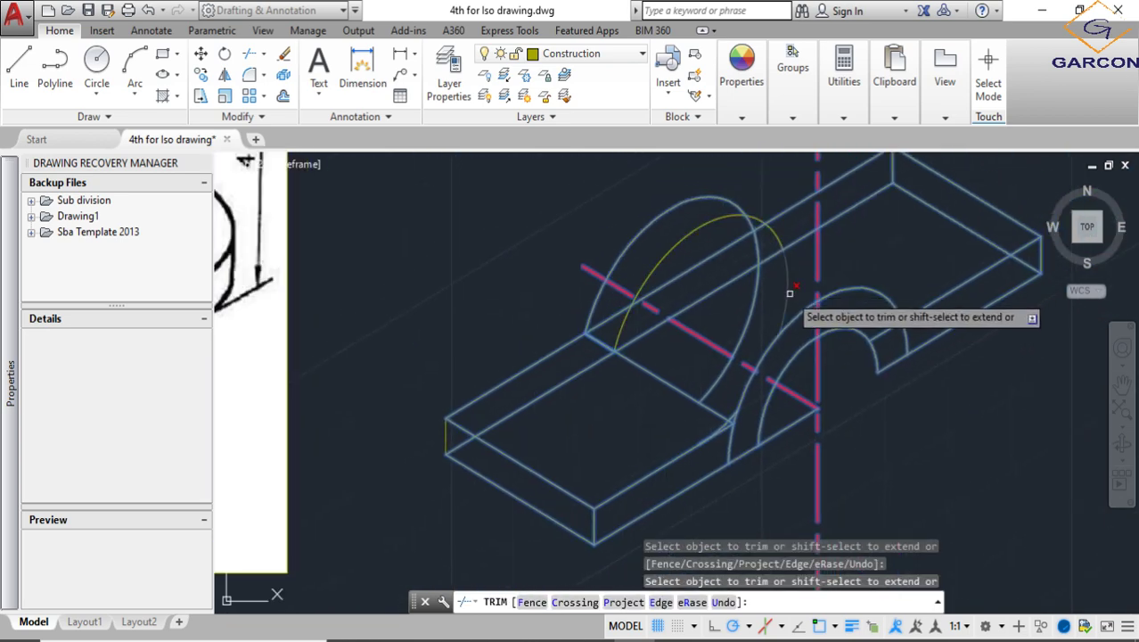
scroll(788, 293, down, 2)
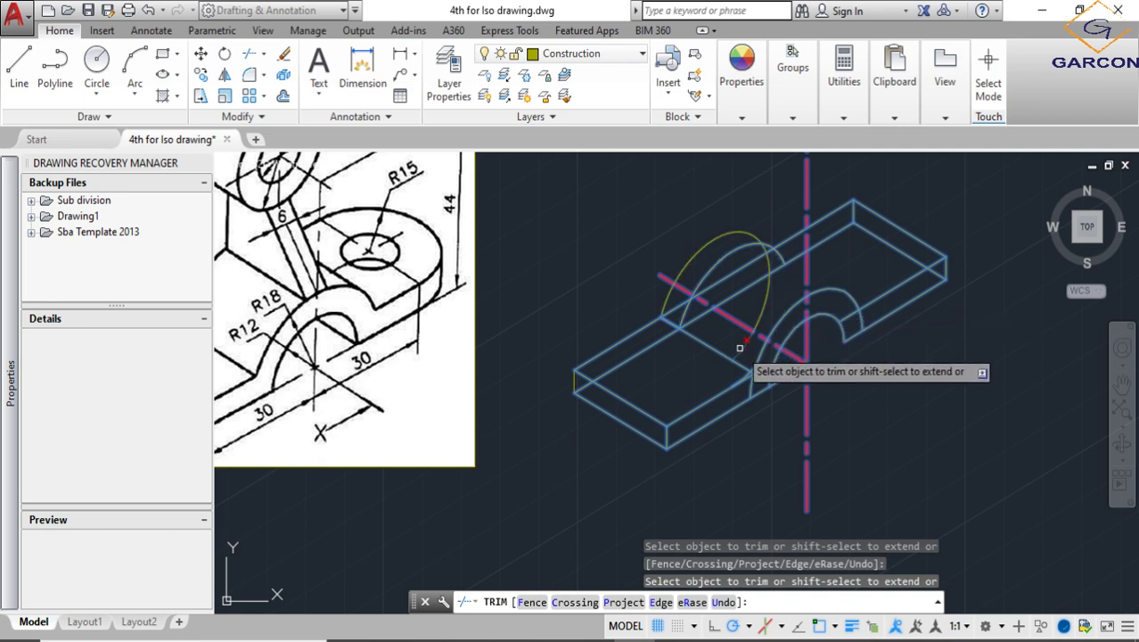
click(753, 324)
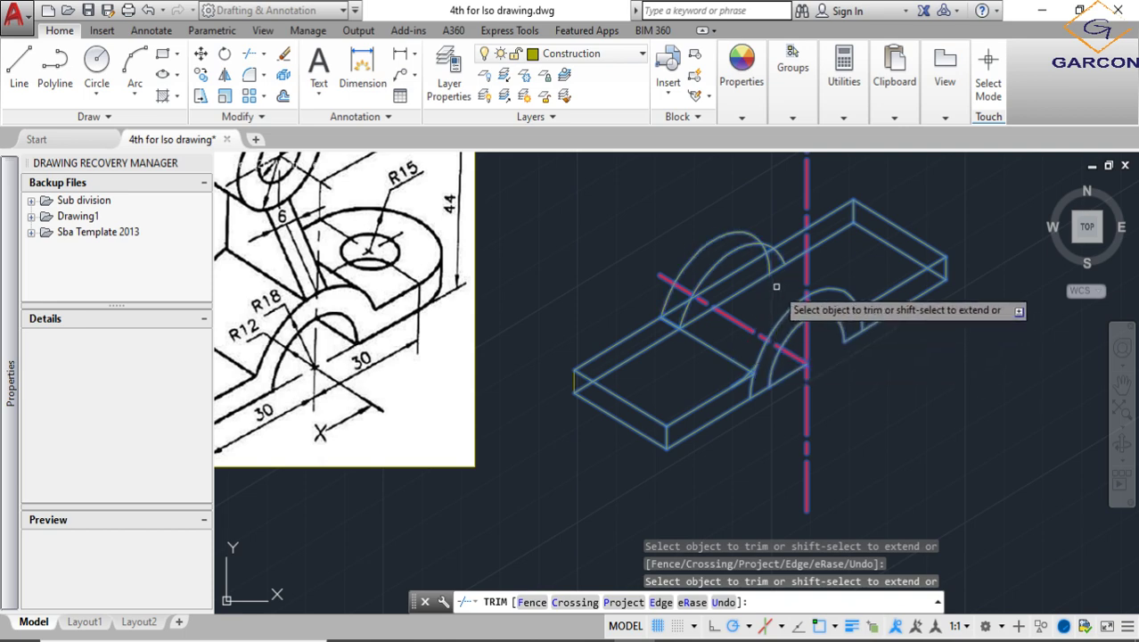
key(Escape)
Examine the reference picture's R18/R12 arch, the 30 dimensions and the hole positions against the drawn base
scroll(793, 267, down, 4)
scroll(546, 321, up, 4)
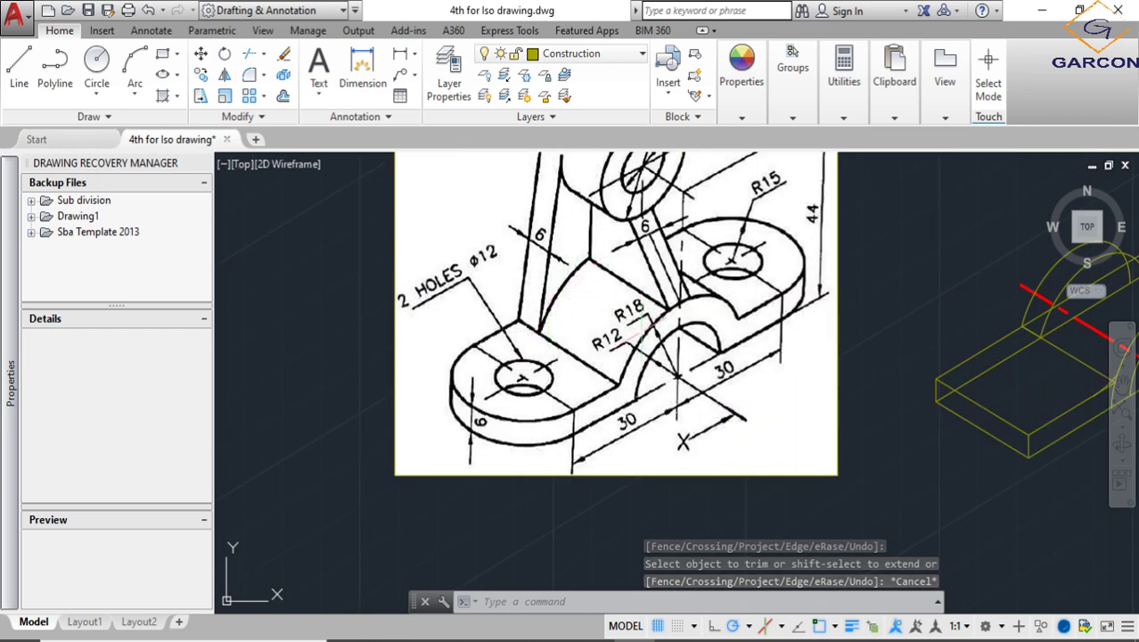
middle_drag(731, 314, 630, 344)
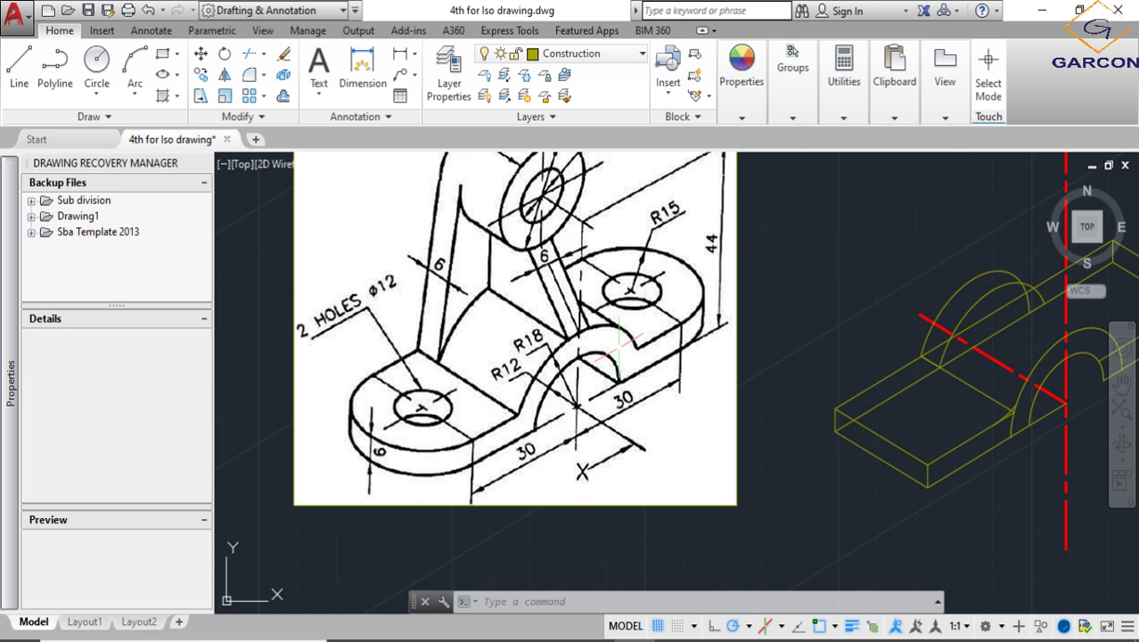
middle_drag(873, 364, 638, 337)
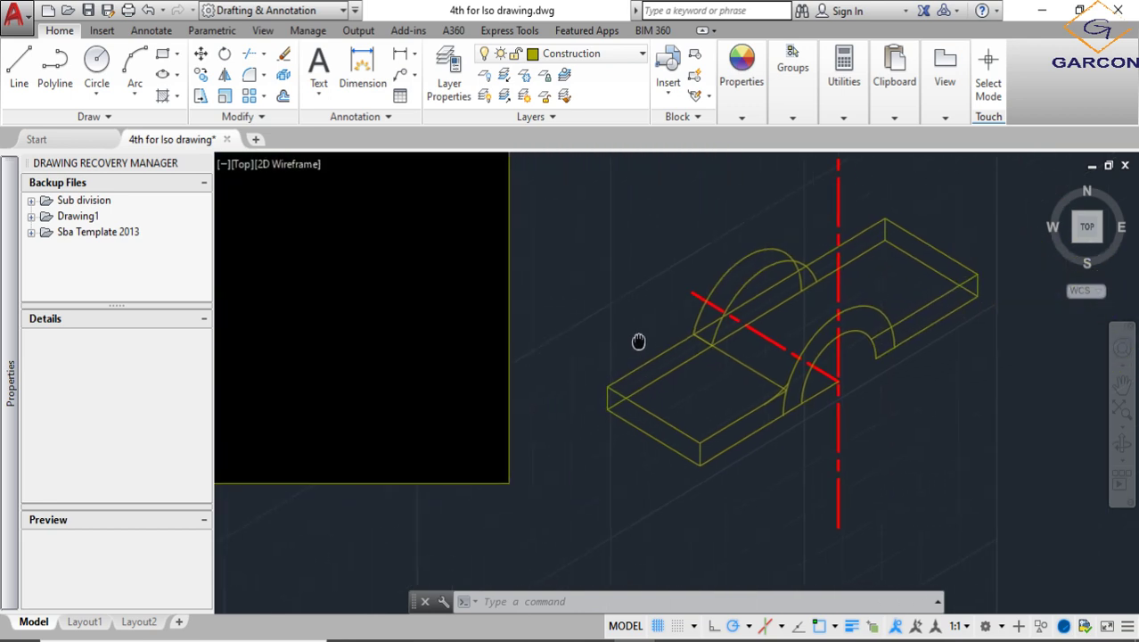
scroll(782, 286, down, 4)
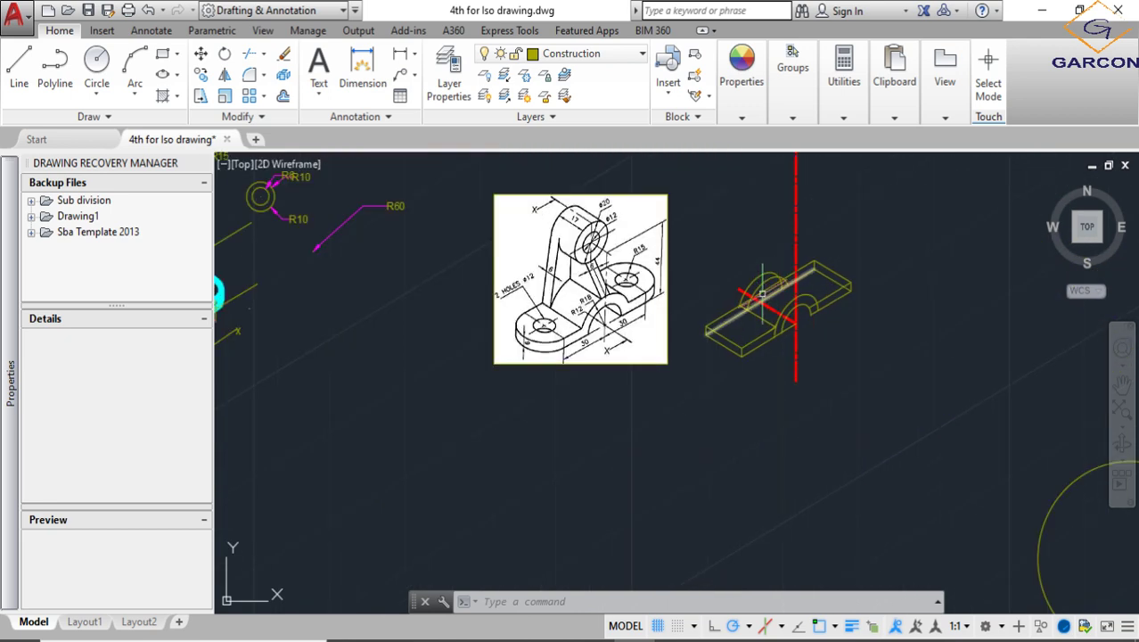
scroll(762, 294, up, 4)
scroll(684, 385, down, 2)
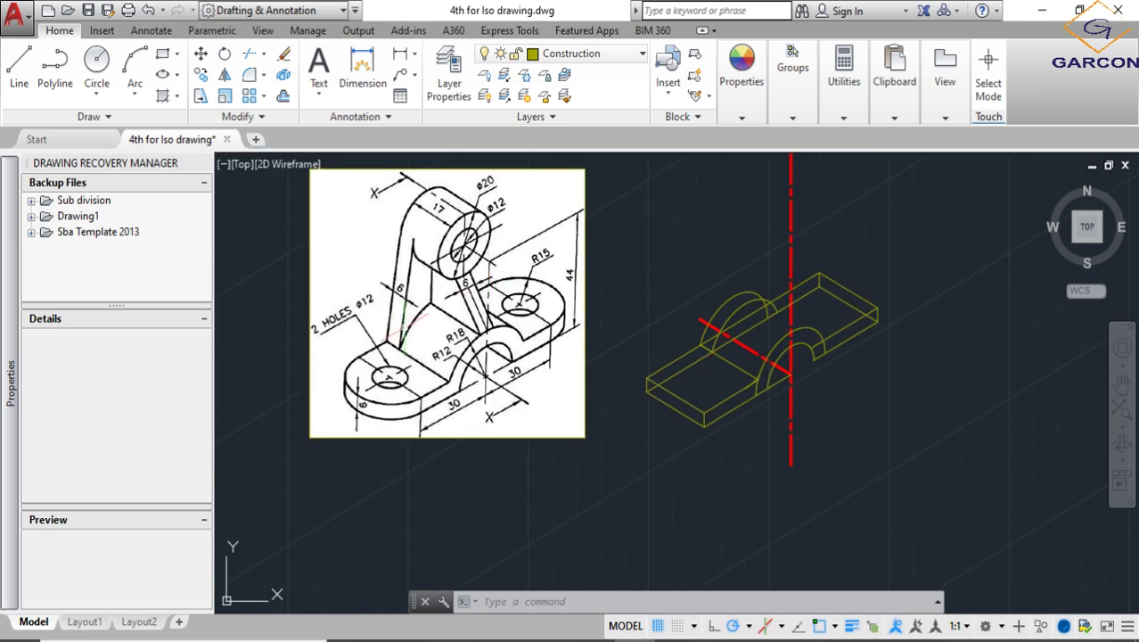
scroll(380, 390, up, 2)
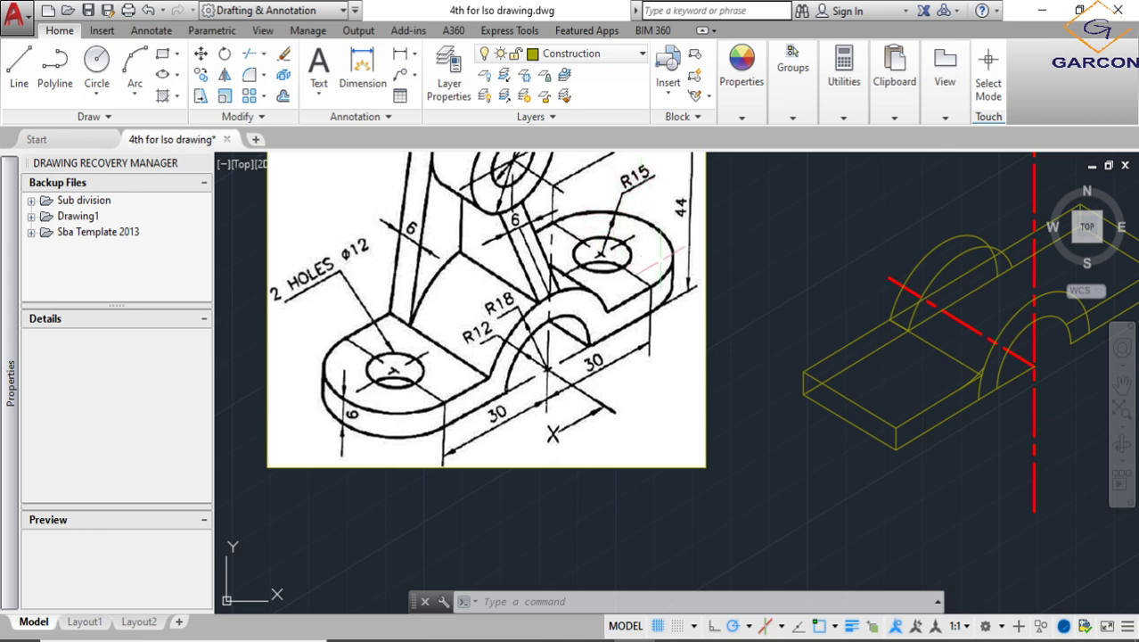
scroll(661, 259, down, 2)
scroll(624, 337, up, 4)
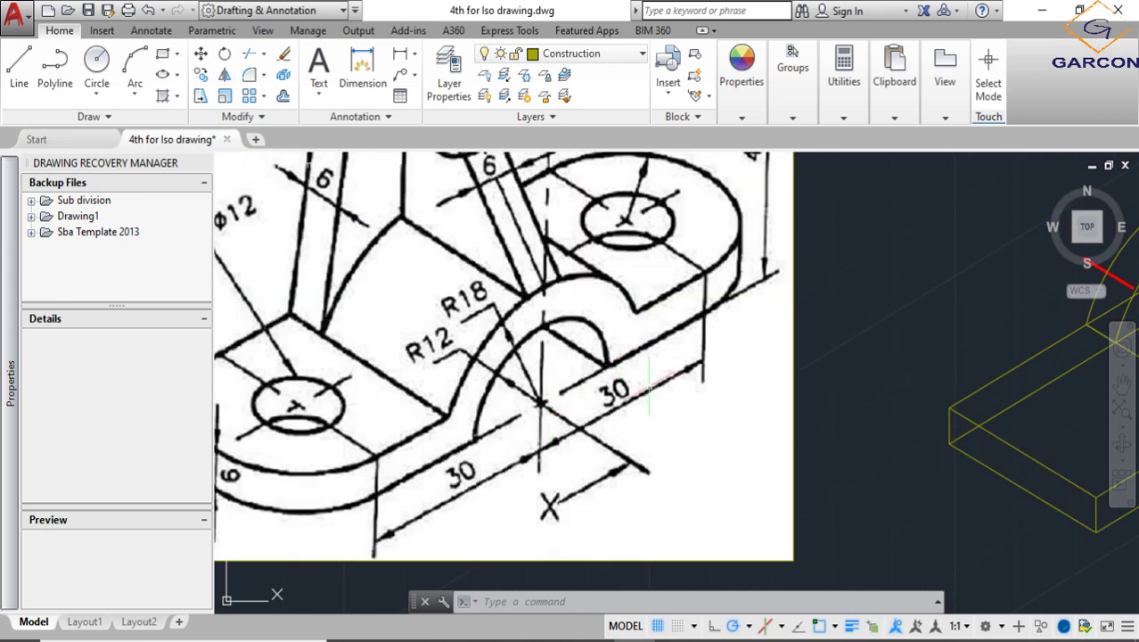
scroll(541, 402, down, 4)
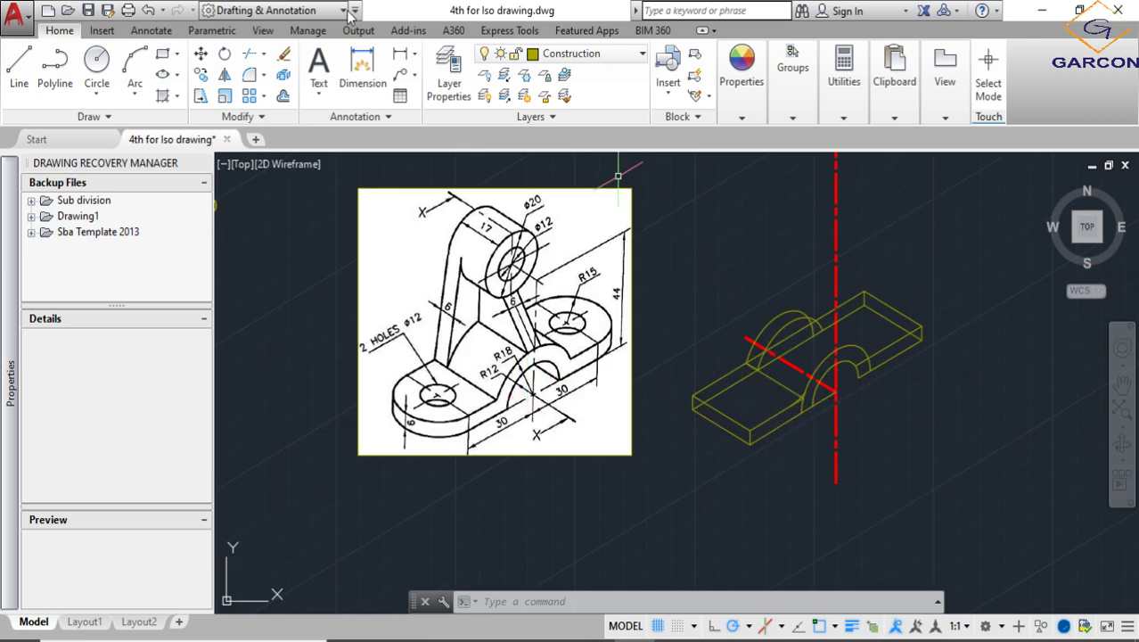
Draw a 30-unit line at 30° from the front centre point along the lower front edge, continuing vertically upward about 9.2 units
click(19, 67)
scroll(838, 370, up, 3)
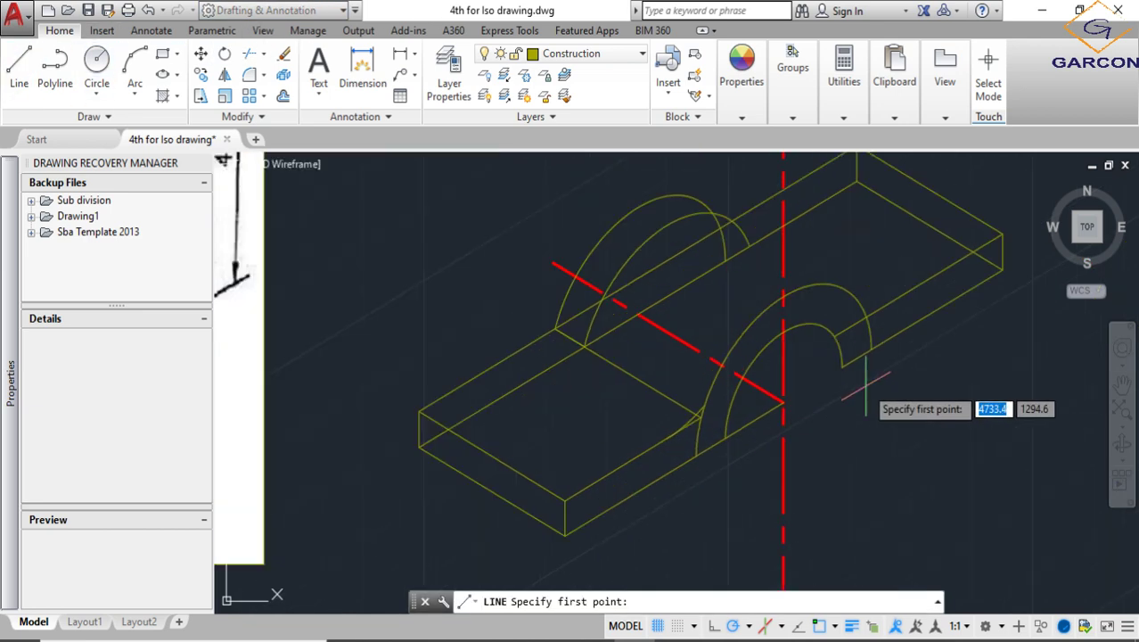
click(782, 403)
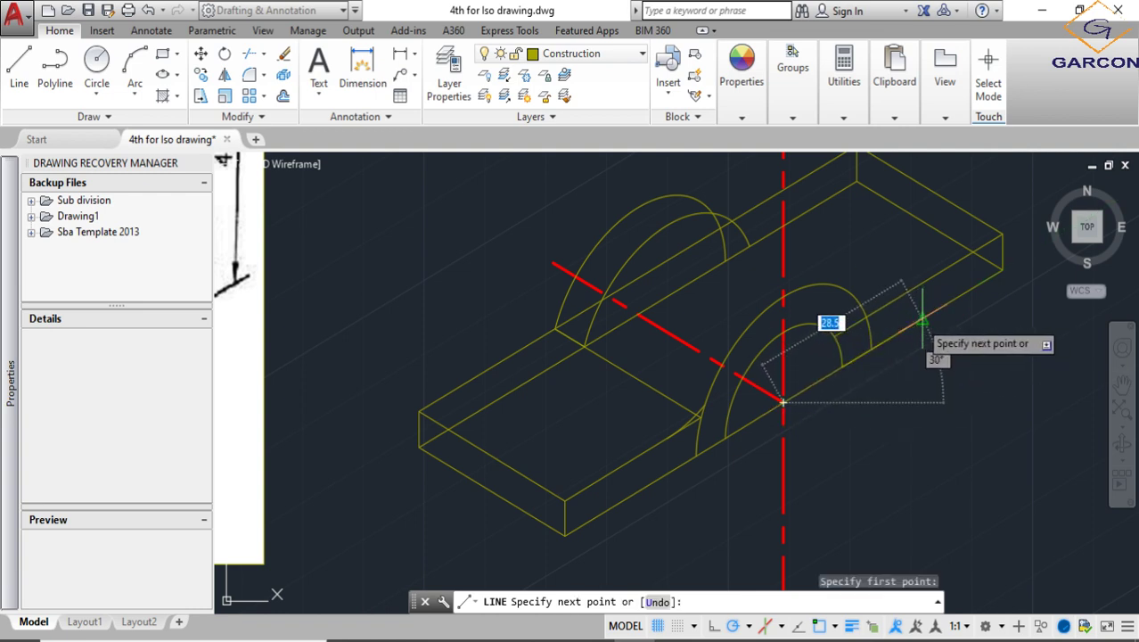
middle_drag(959, 299, 717, 351)
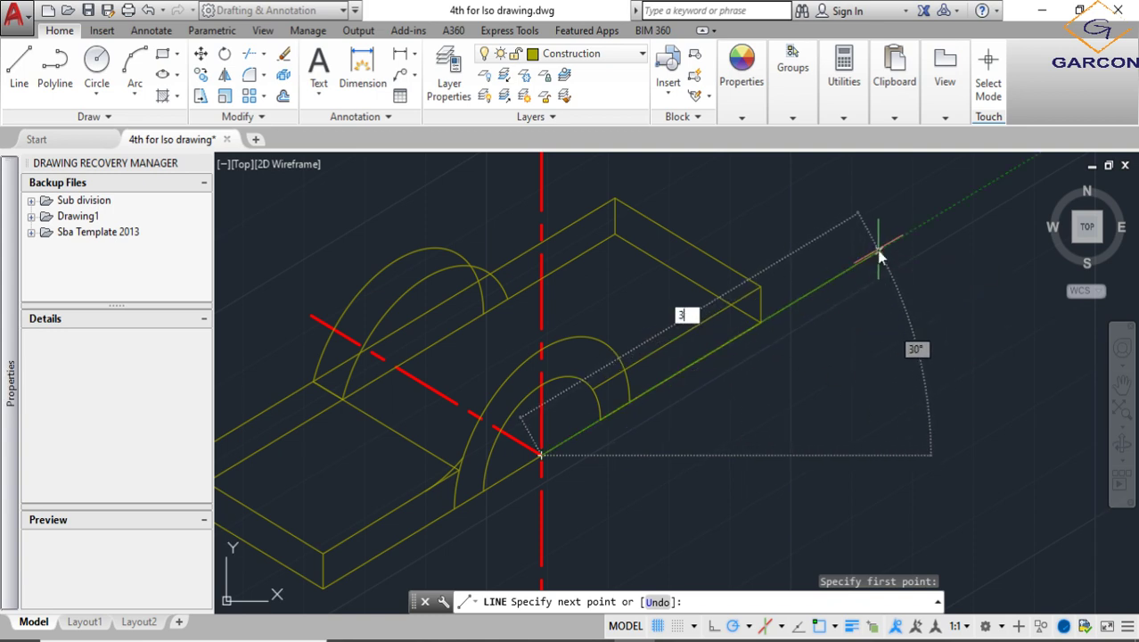
key(Return)
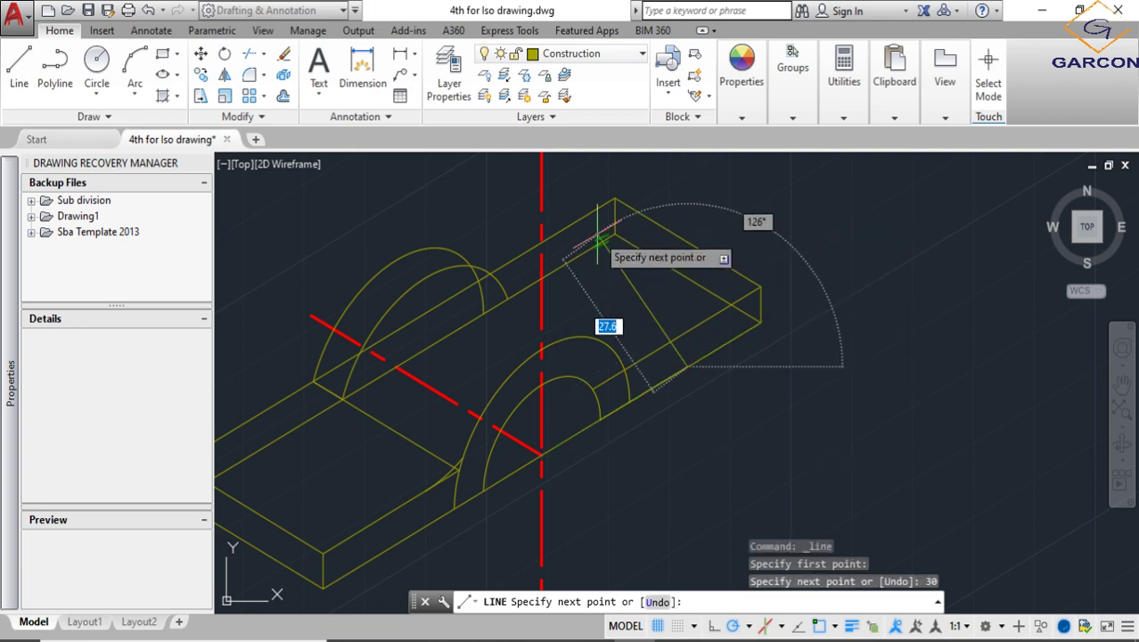
click(687, 311)
key(Return)
key(Return)
Draw a line from where the new vertical meets the upper front edge, back across the base at 150° to past the rear edge
scroll(678, 337, up, 2)
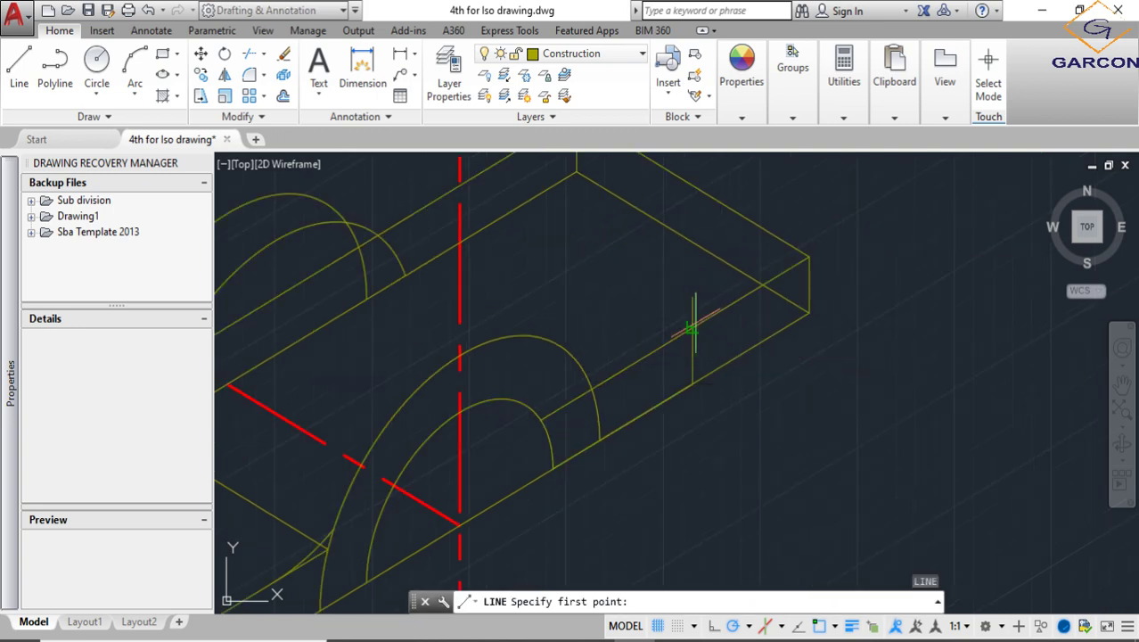
click(692, 327)
middle_drag(559, 195, 635, 377)
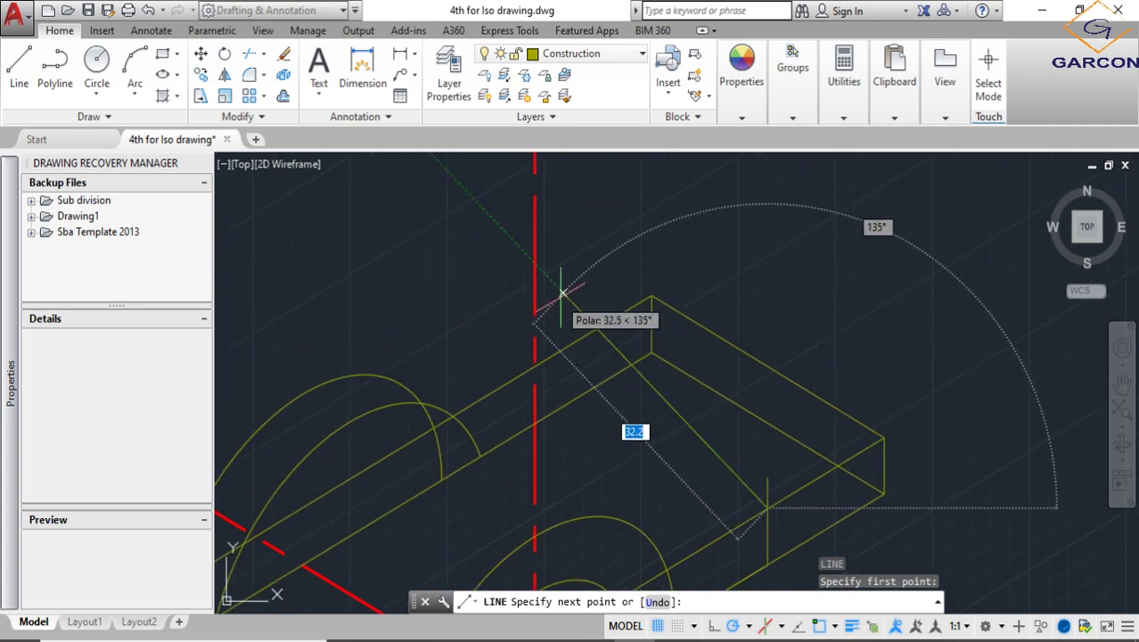
click(479, 332)
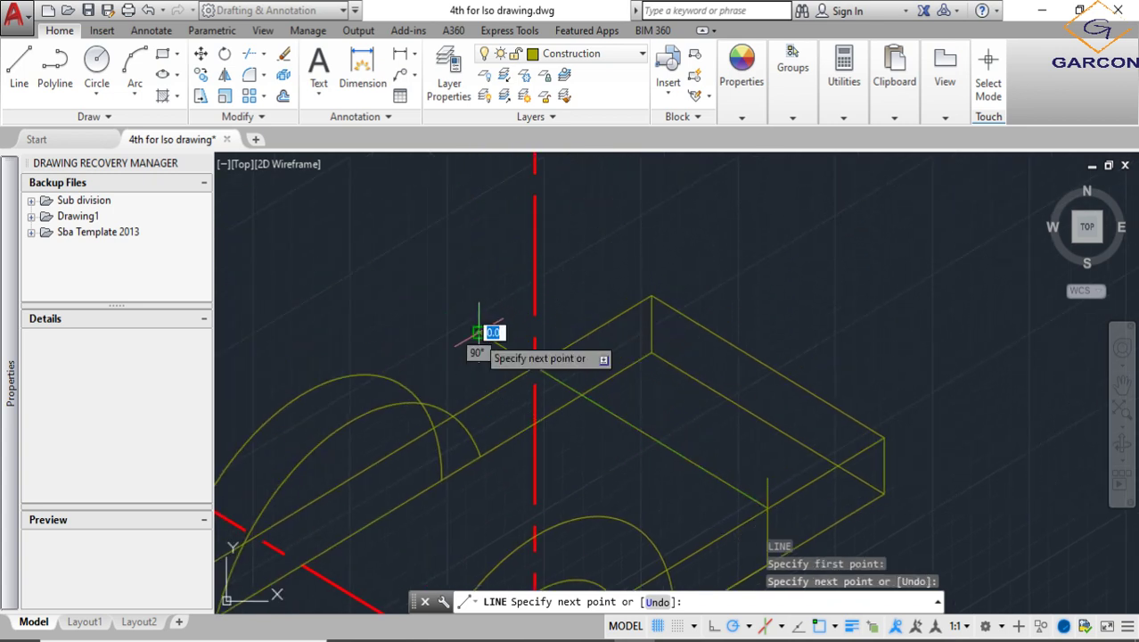
key(Return)
Draw a line at 210° from the midpoint of the base's right upper end edge, crossing the transverse line
key(Return)
click(763, 365)
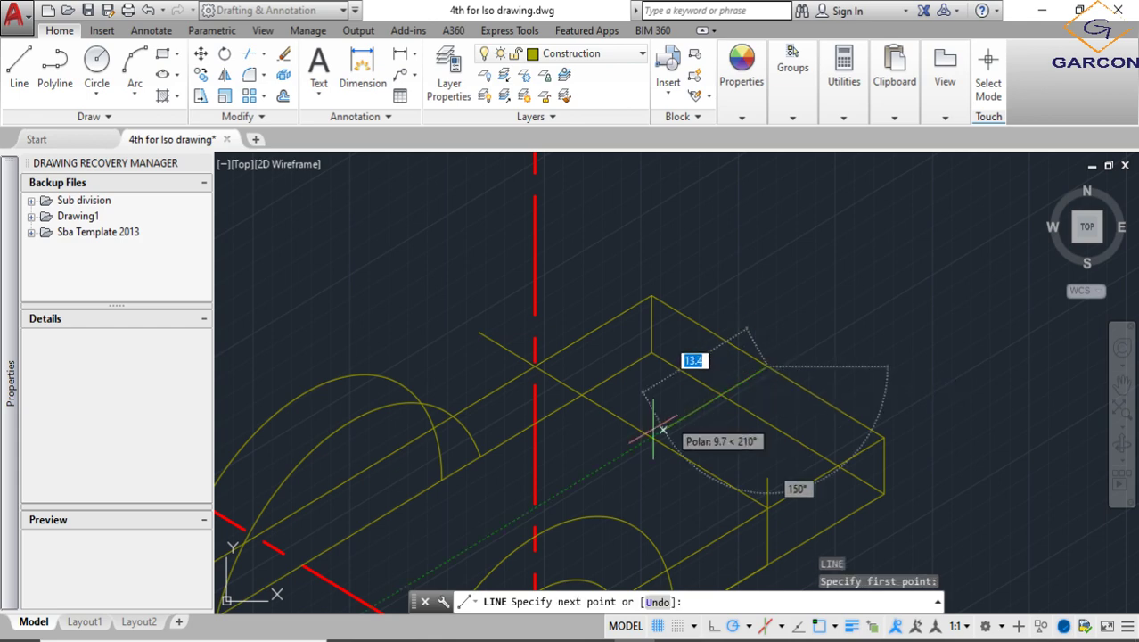
click(593, 471)
scroll(593, 472, down, 2)
Draw a line at 30° from the midpoint of the base's left upper end edge, inward along the top face
key(Return)
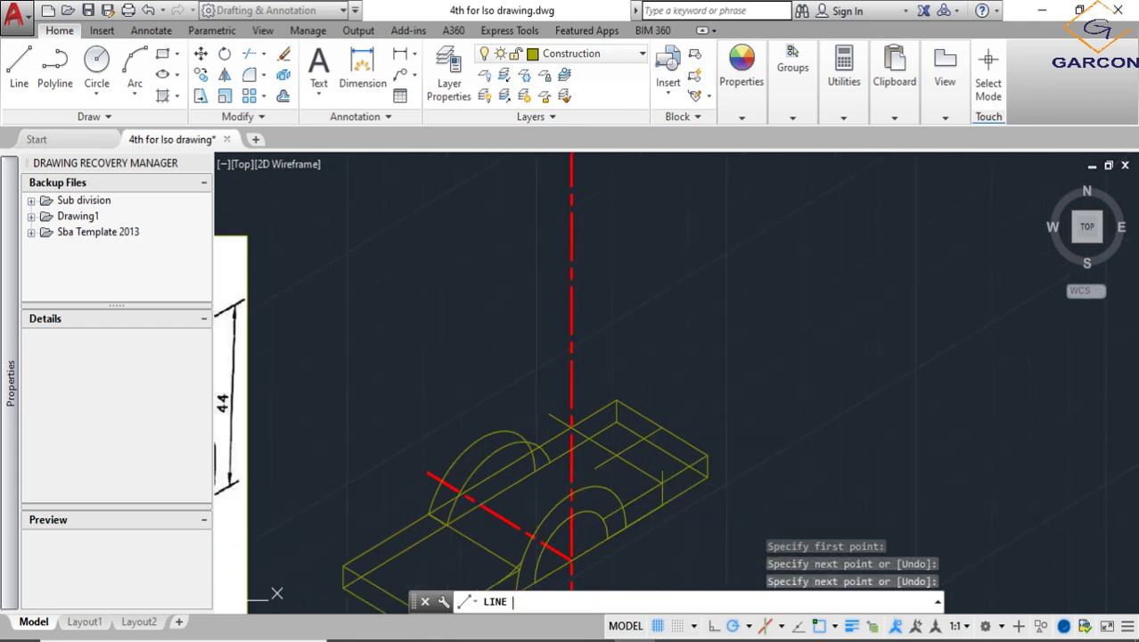
middle_drag(630, 440, 730, 286)
scroll(473, 445, up, 2)
key(Return)
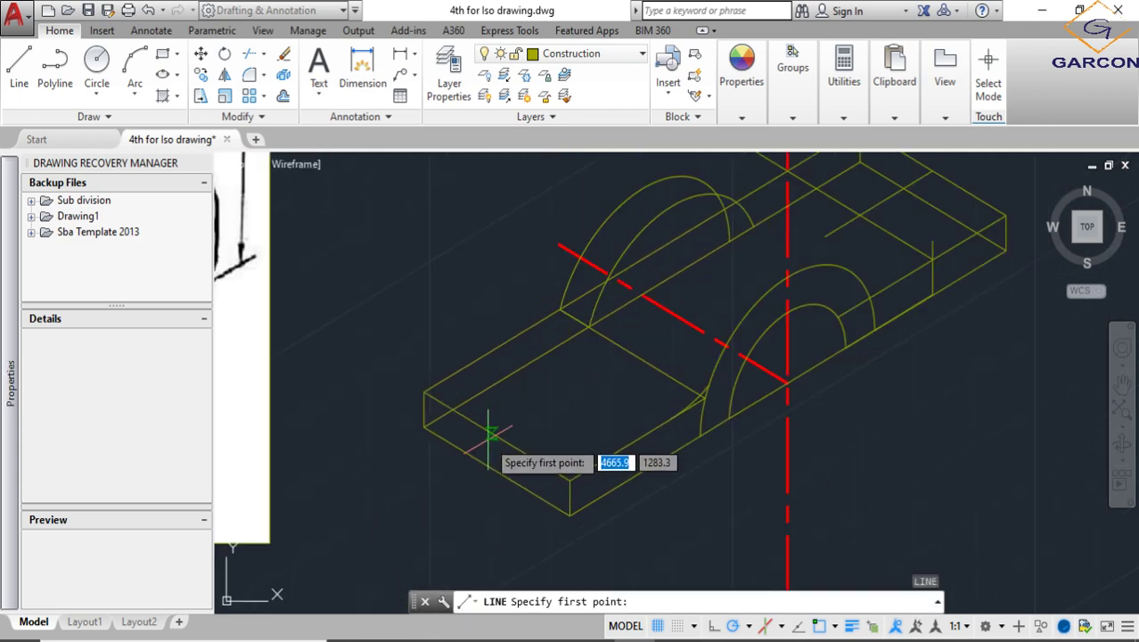
click(489, 419)
key(Escape)
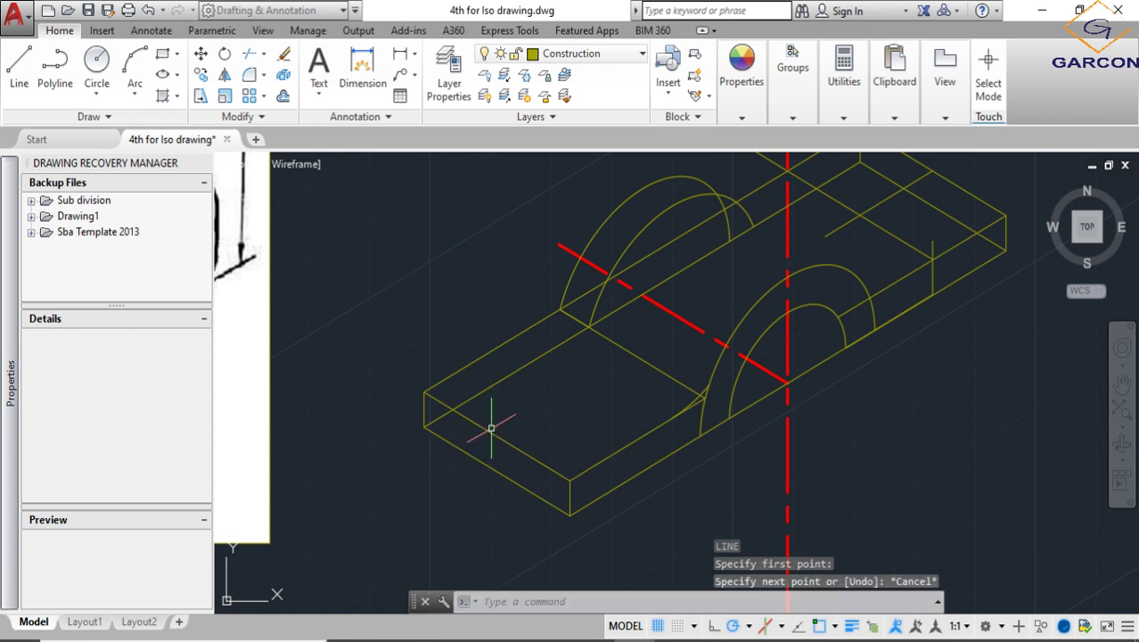
key(Return)
click(499, 435)
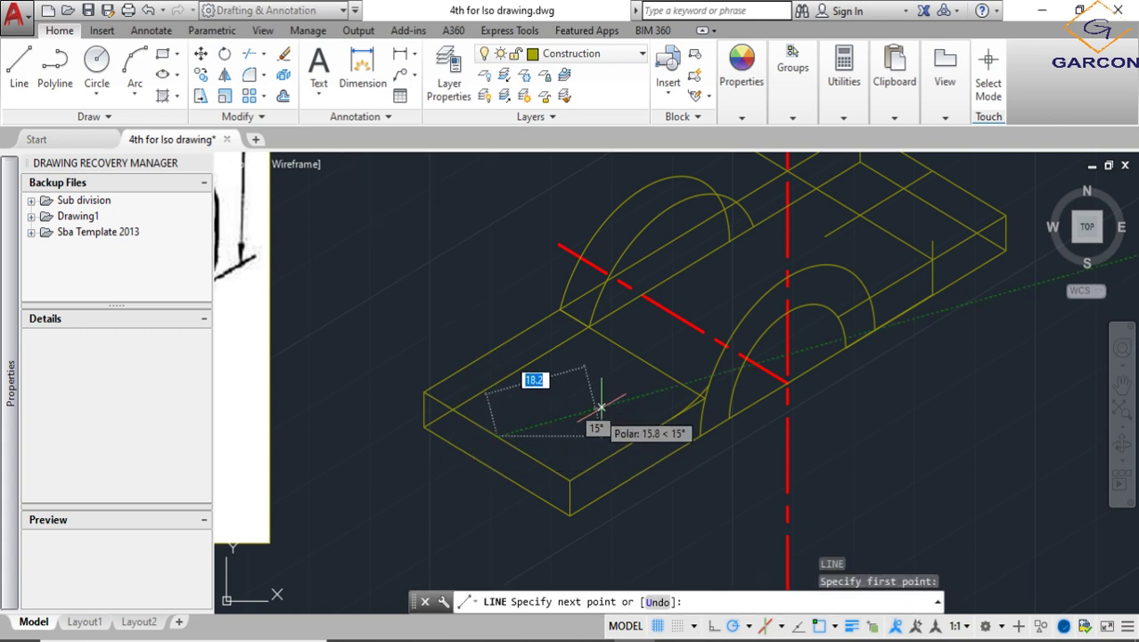
click(621, 358)
key(Return)
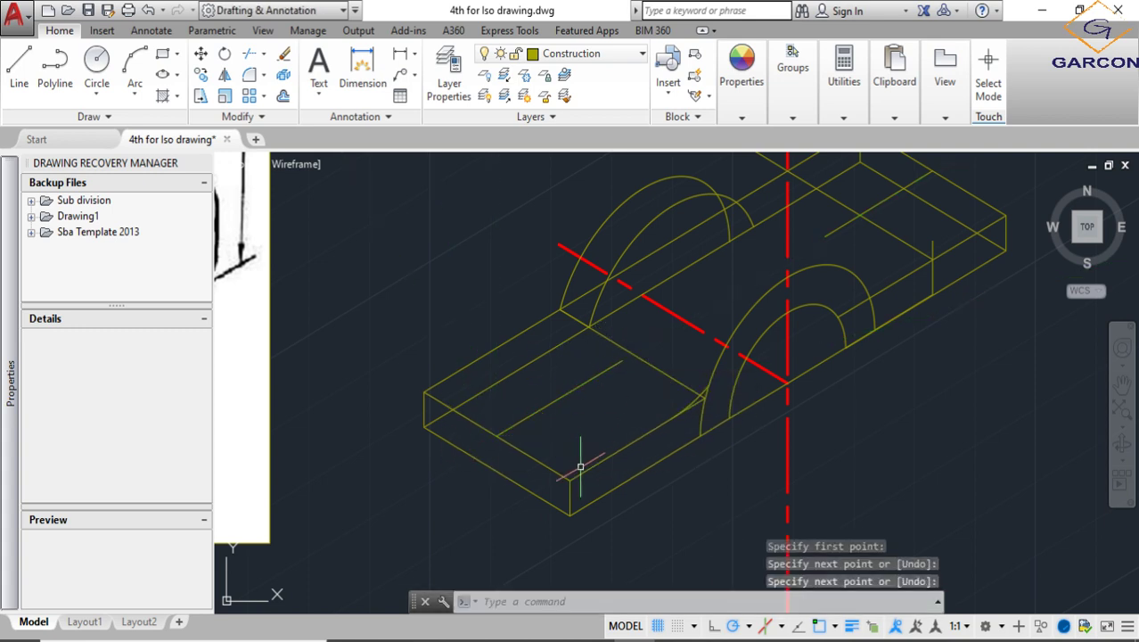
Draw a 15-unit line at 30° from the left end's upper front corner, continuing across the base at 150° past the rear edge
scroll(602, 457, up, 2)
key(Return)
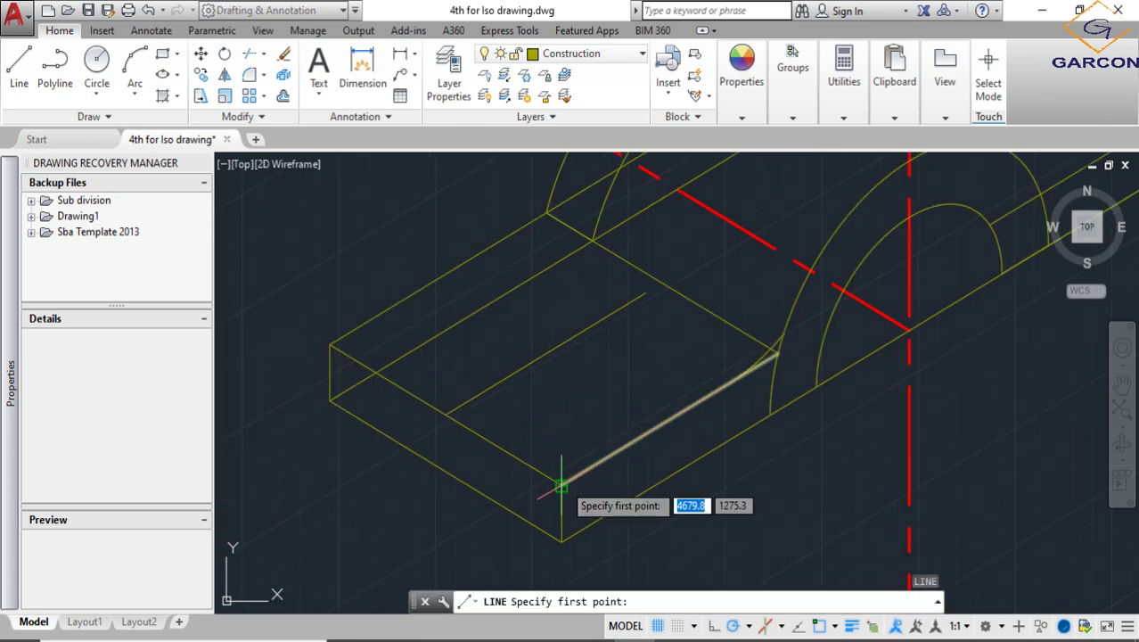
click(561, 482)
scroll(599, 455, down, 6)
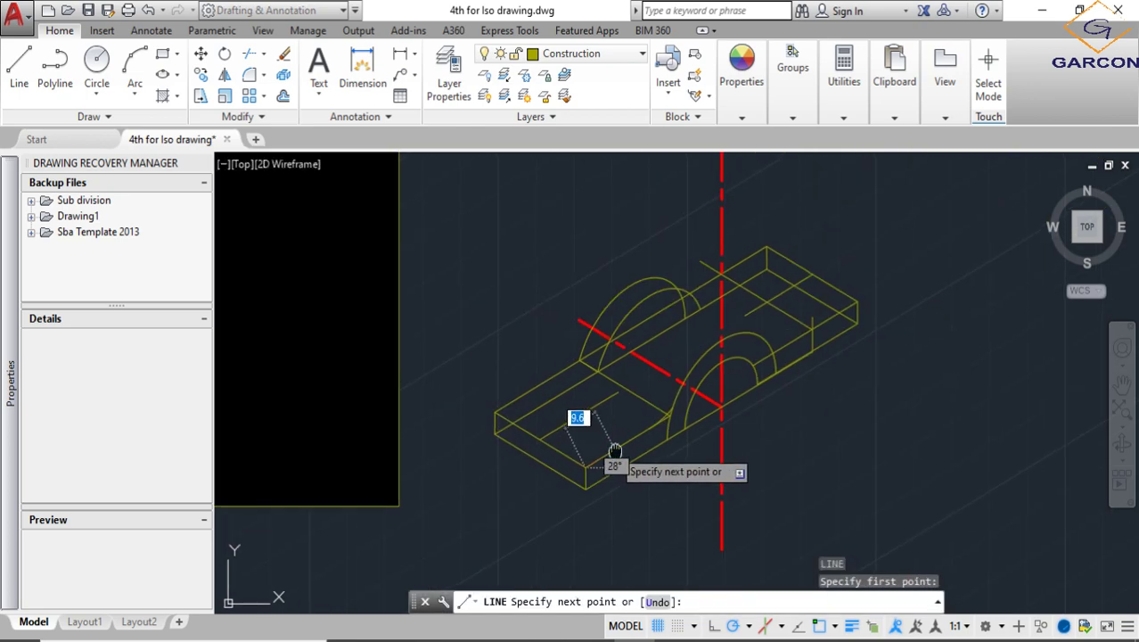
scroll(779, 464, up, 2)
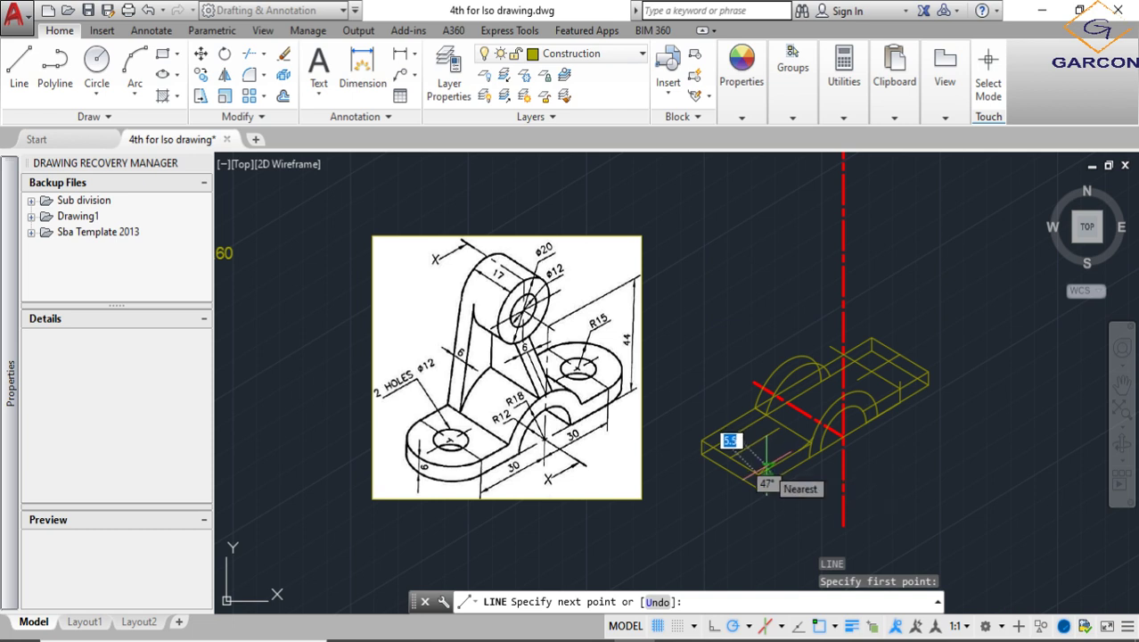
scroll(766, 466, up, 4)
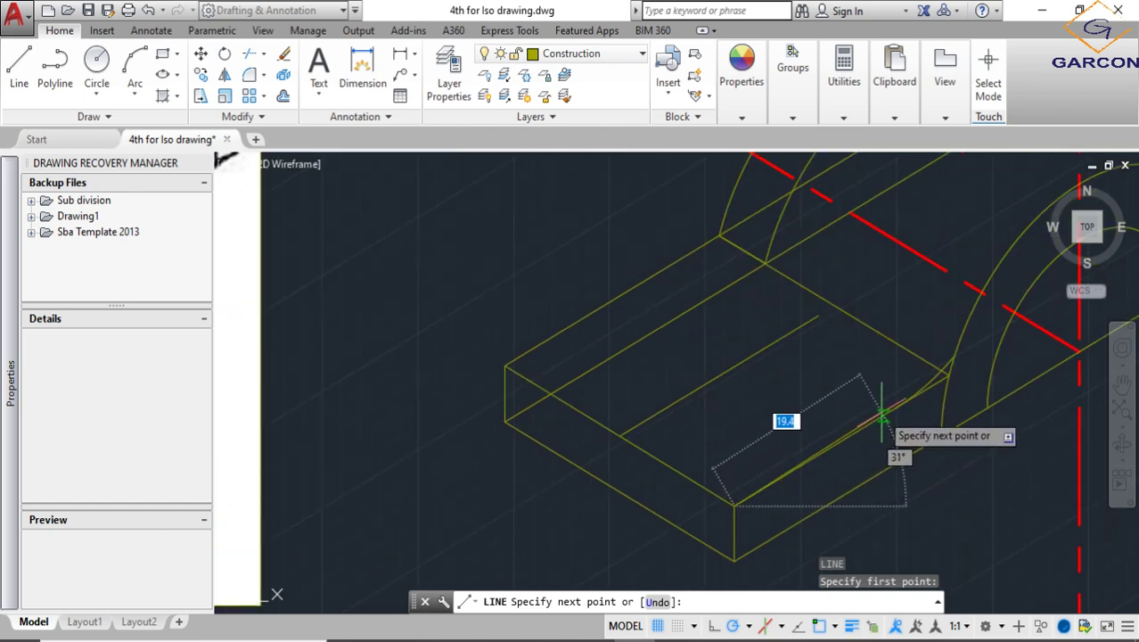
middle_drag(880, 415, 755, 425)
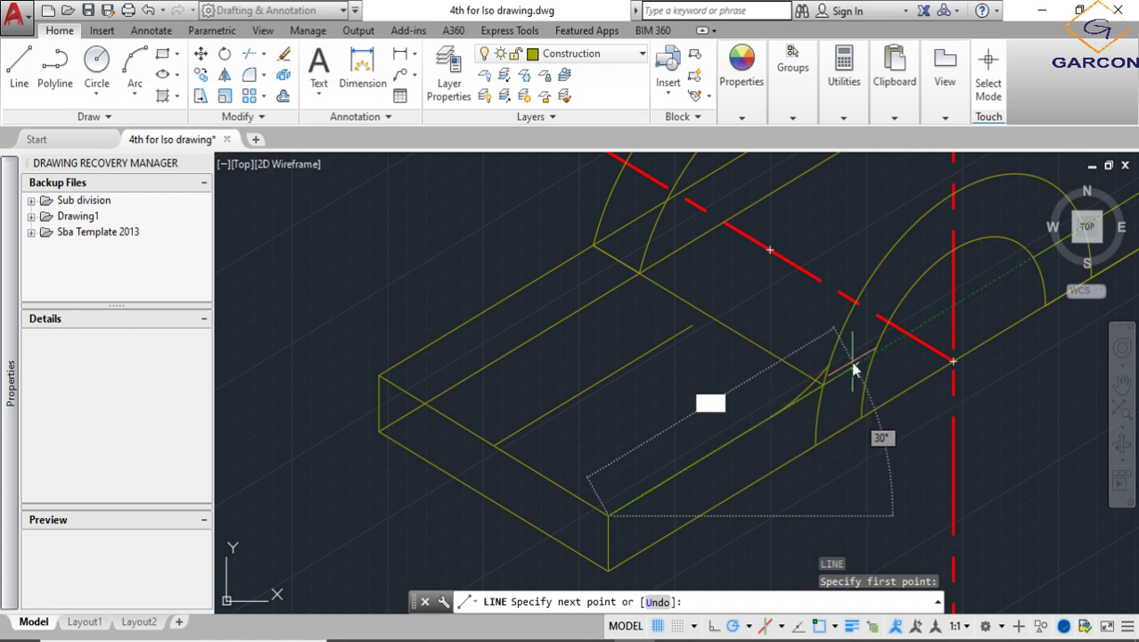
key(Return)
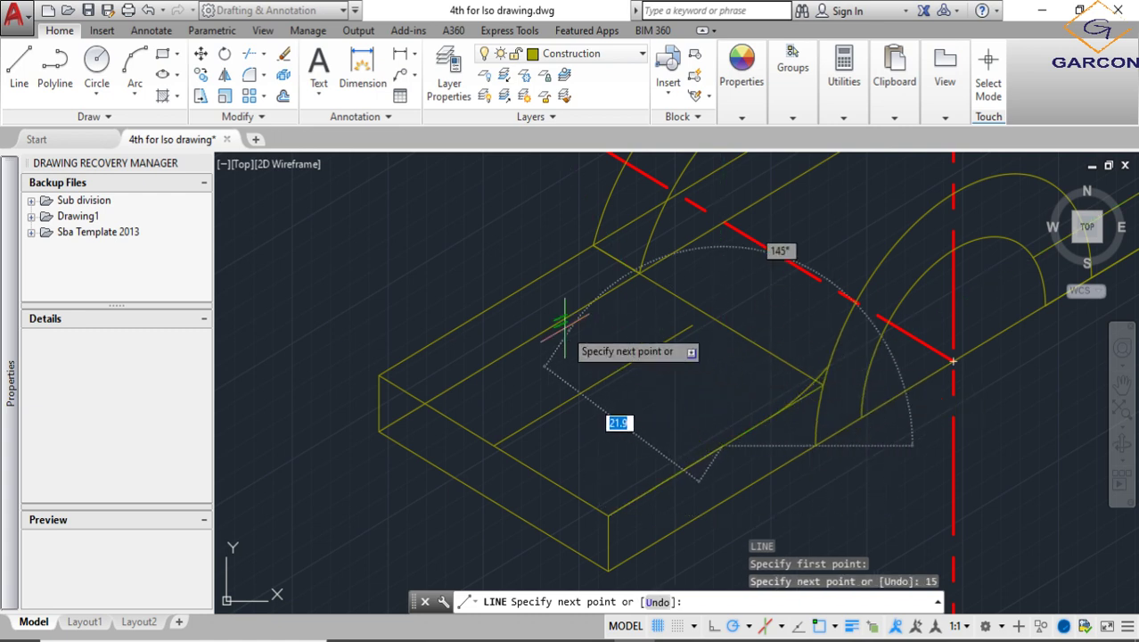
click(428, 268)
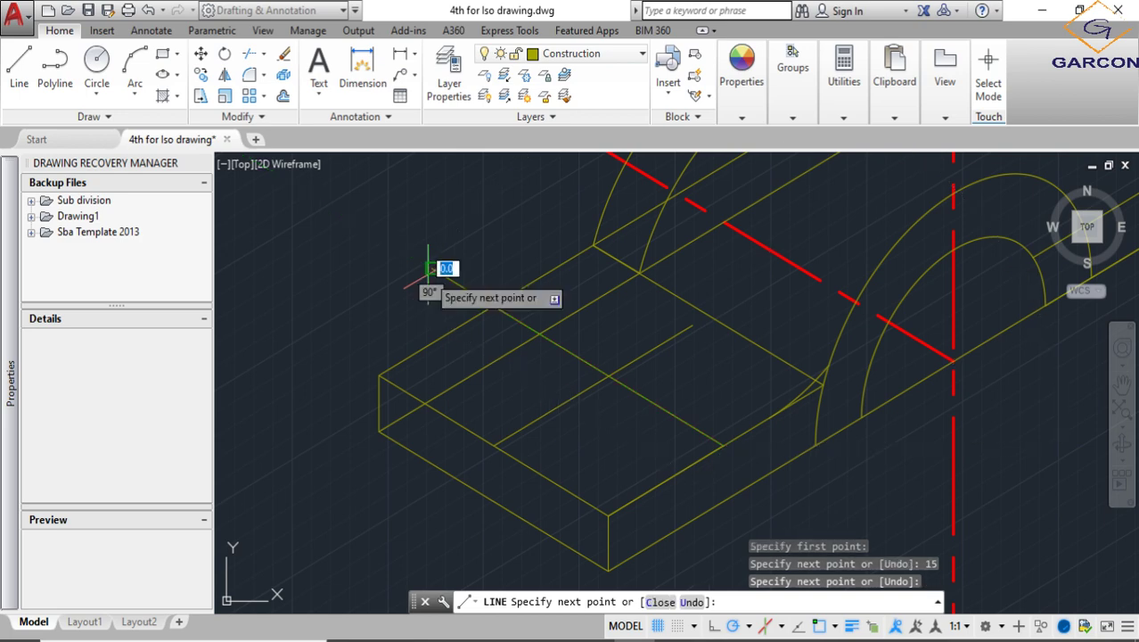
key(Return)
Draw a top-isoplane isocircle centred on the right end's centre-line intersection, reaching the transverse line's endpoint on the upper front edge
scroll(582, 382, down, 7)
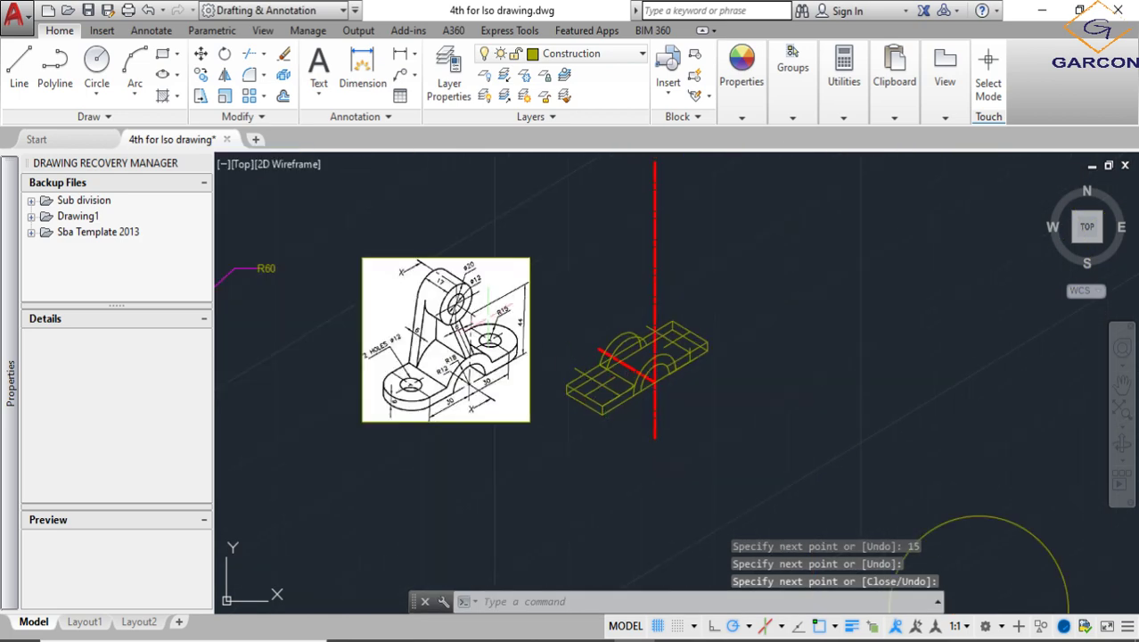
scroll(468, 332, up, 6)
scroll(559, 344, down, 2)
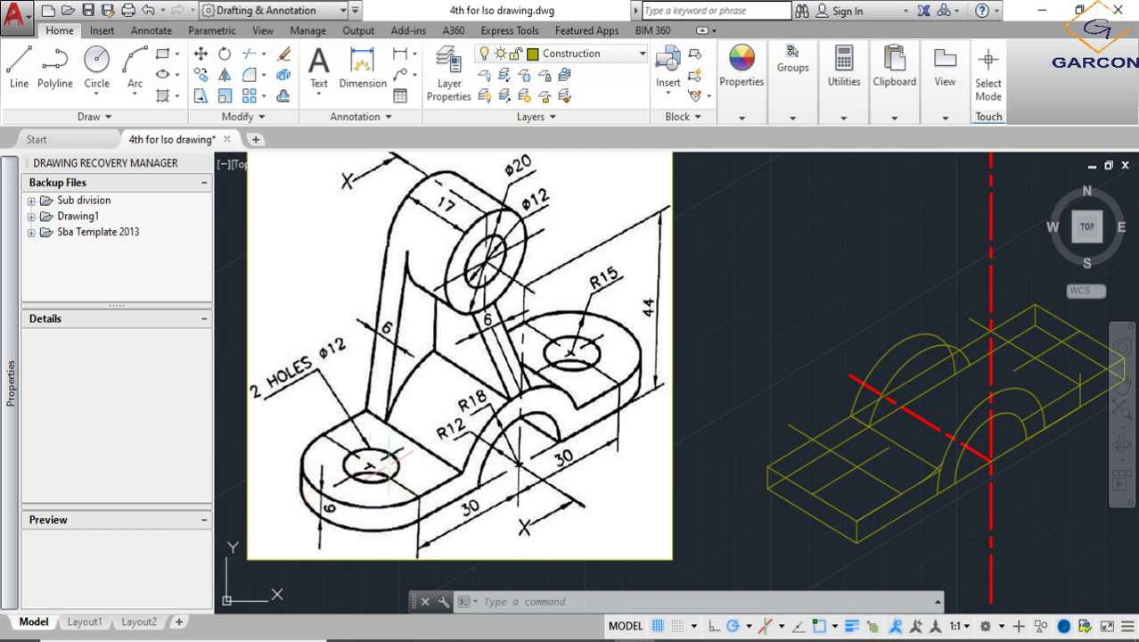
scroll(392, 465, down, 3)
scroll(544, 468, up, 8)
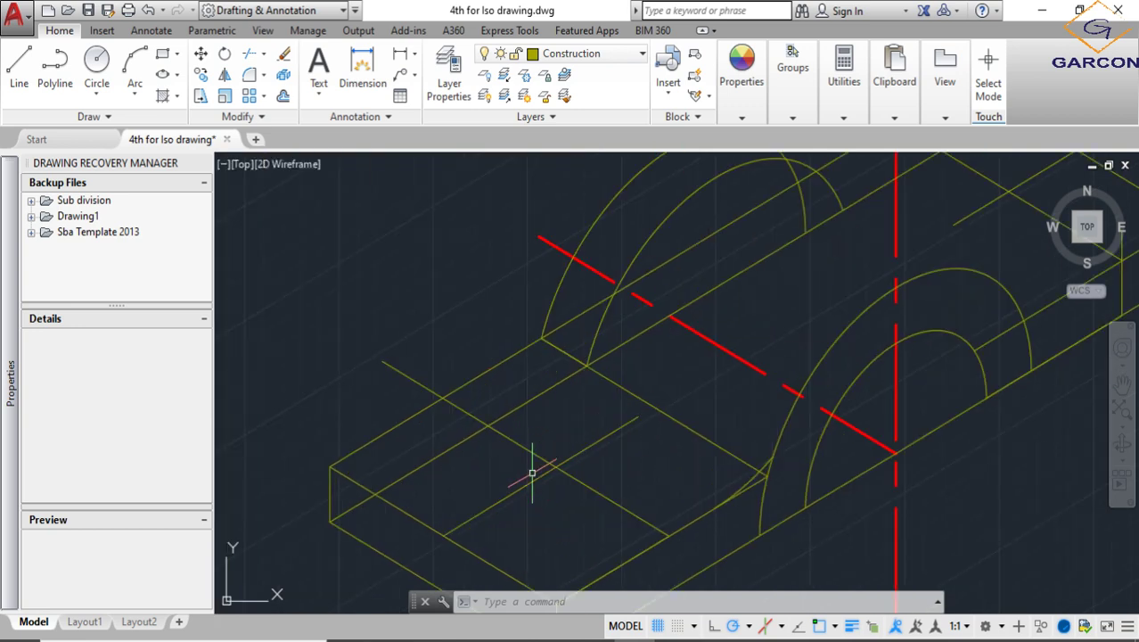
scroll(532, 473, down, 5)
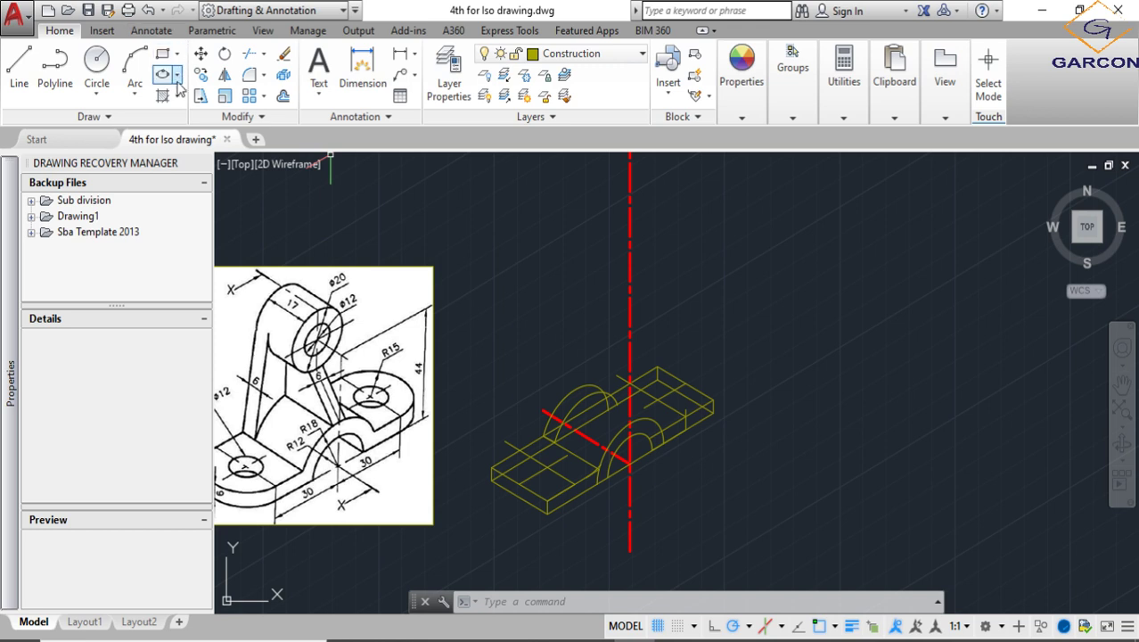
click(177, 78)
click(143, 138)
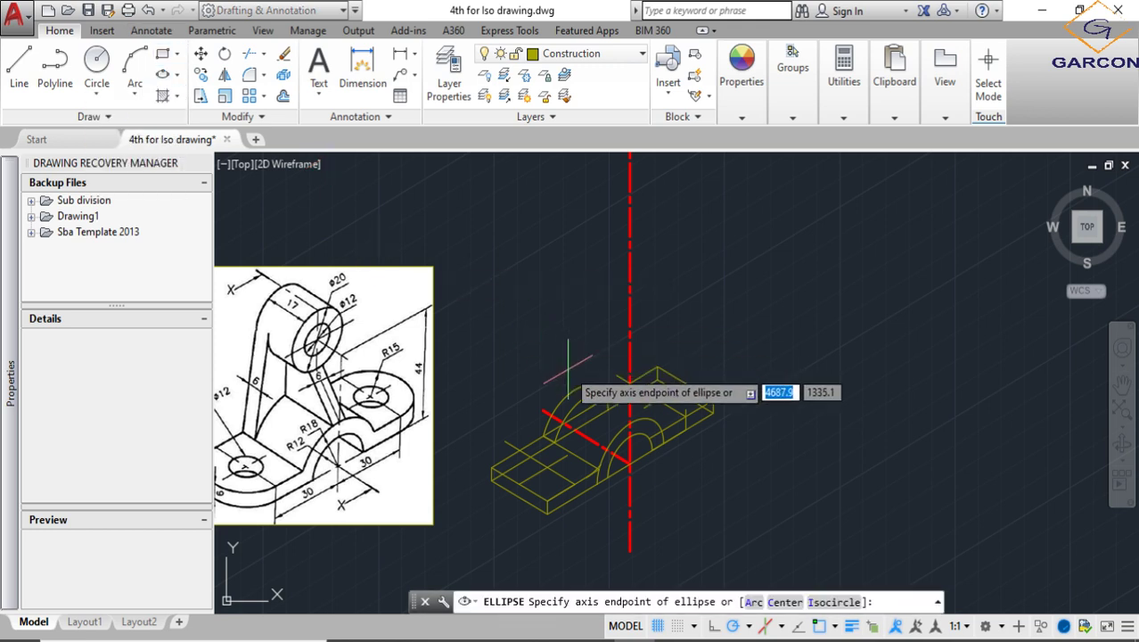
scroll(655, 407, up, 4)
text(I)
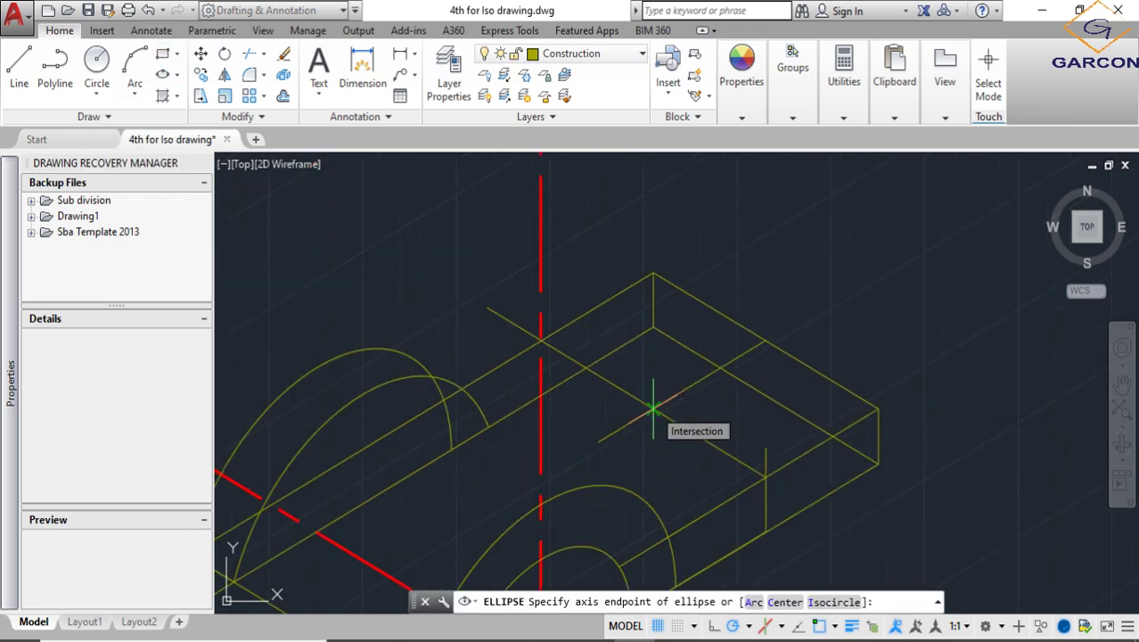
key(Return)
click(660, 414)
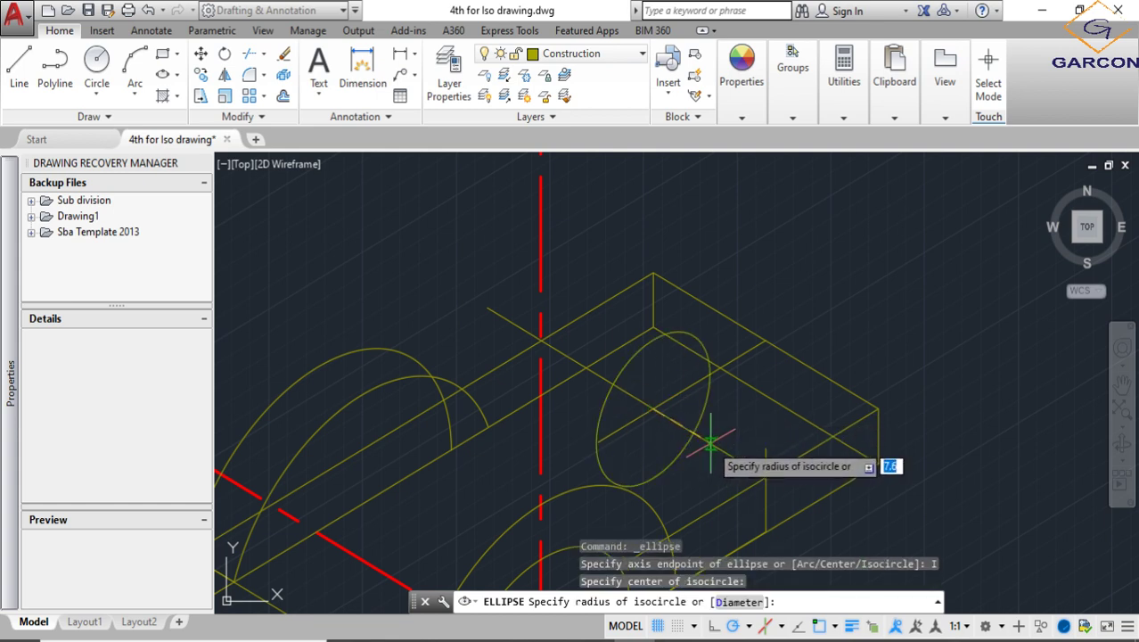
key(F5)
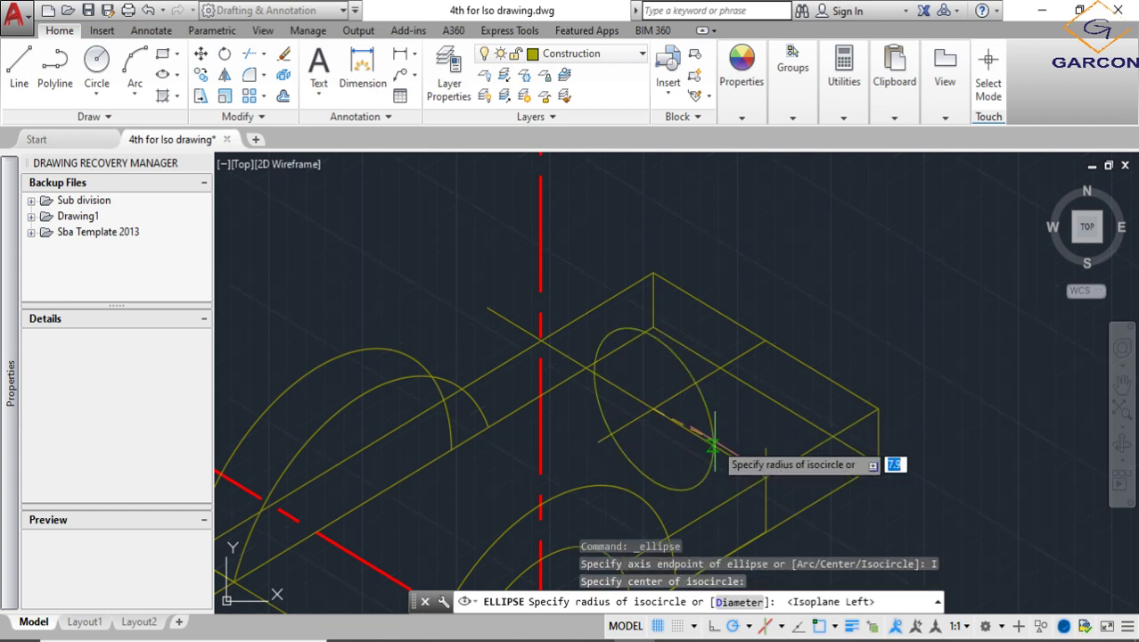
key(F5)
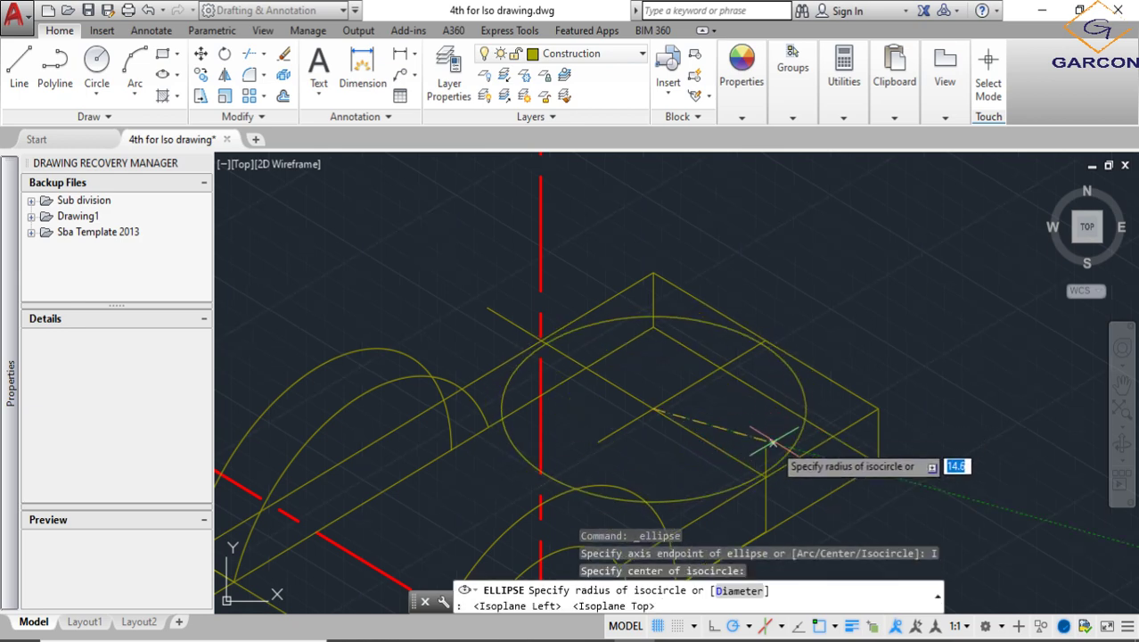
click(765, 479)
scroll(724, 340, down, 5)
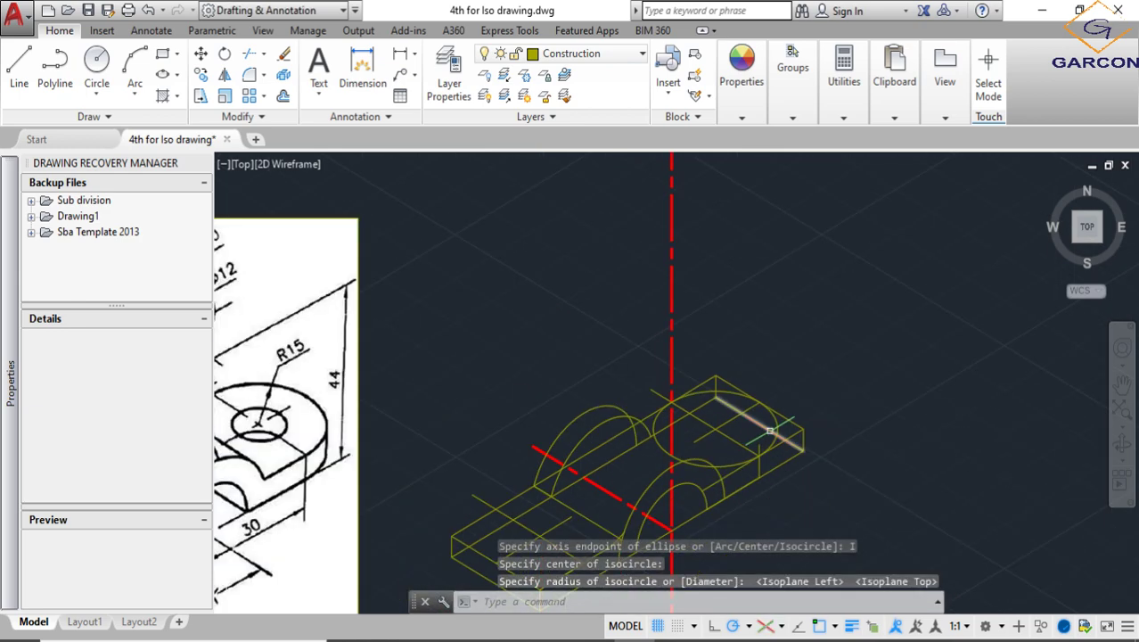
Copy the large isocircle vertically down by the base thickness, from the upper to the lower midpoint of the right end
click(691, 376)
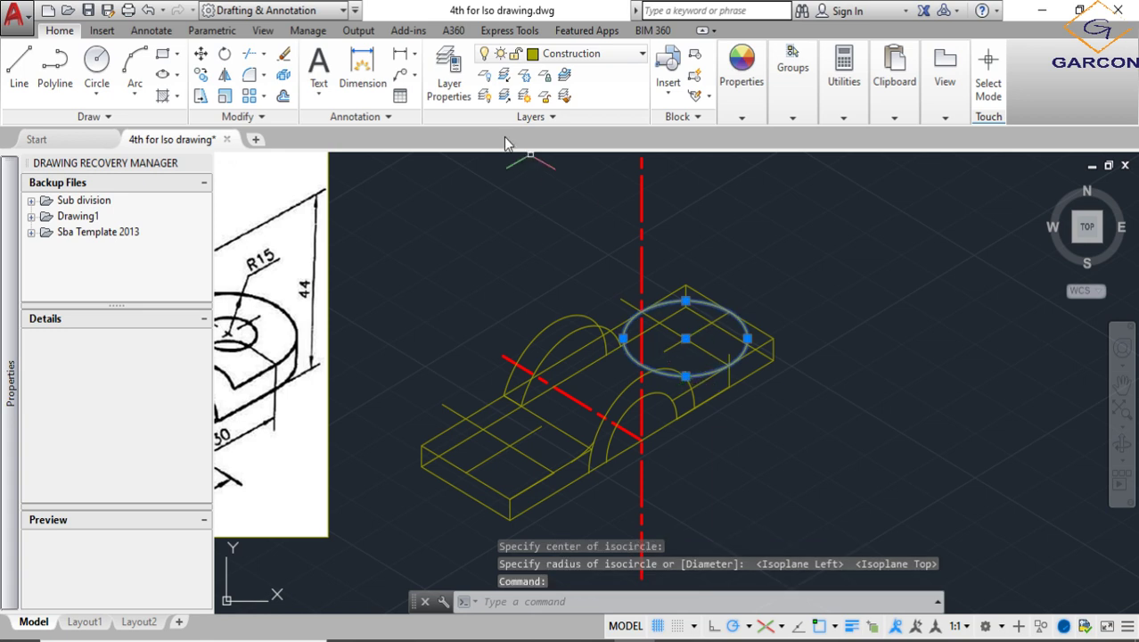
click(205, 75)
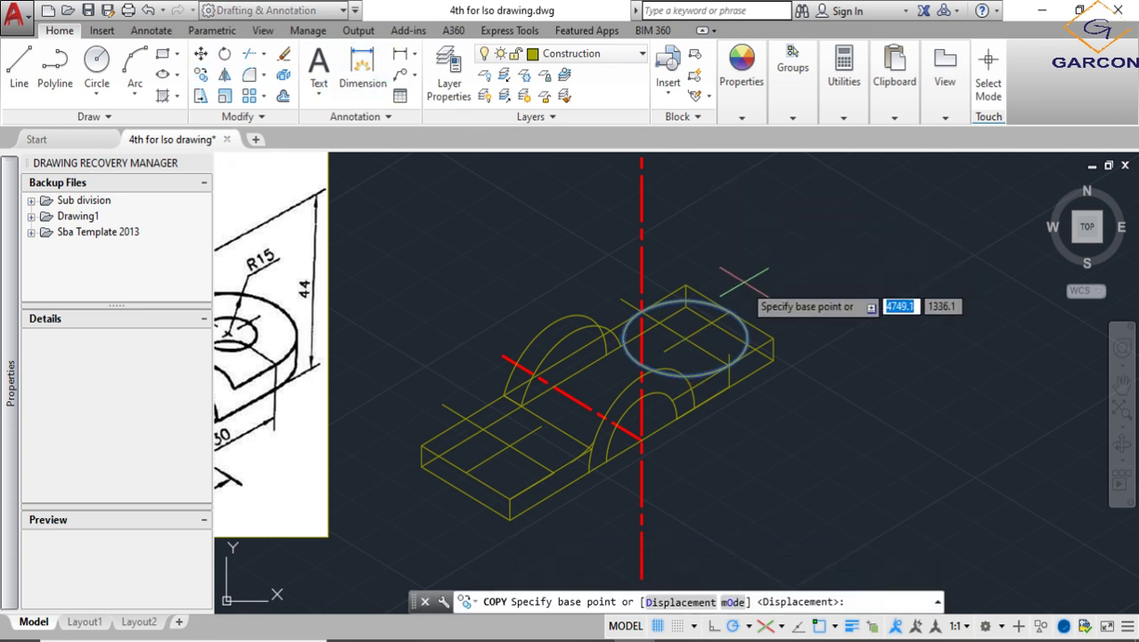
scroll(740, 290, up, 4)
click(720, 341)
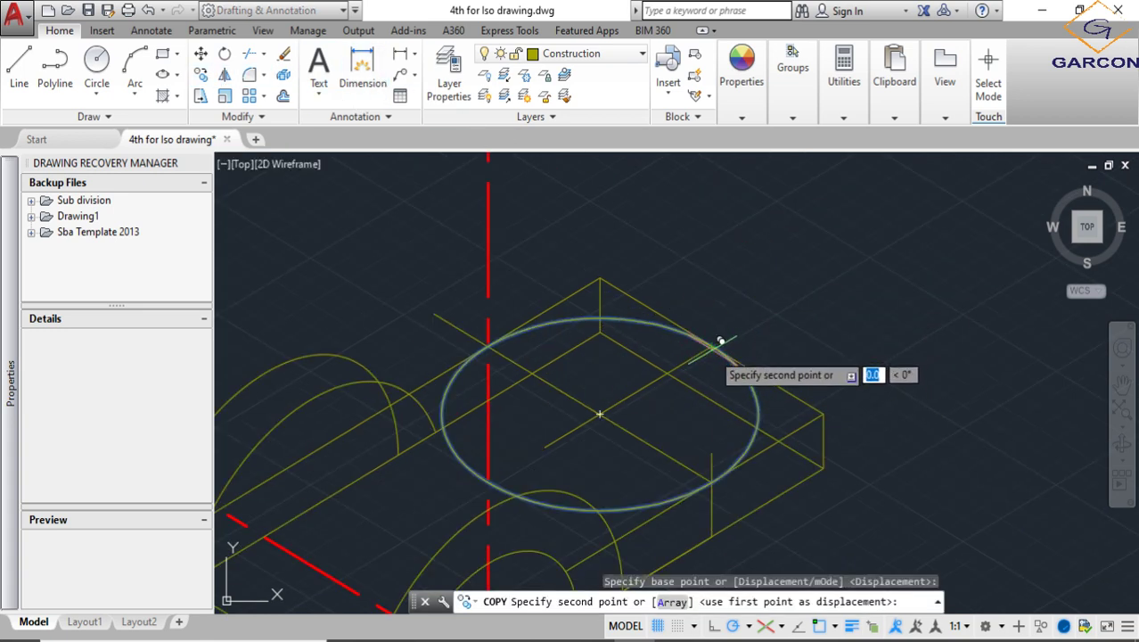
click(722, 392)
scroll(715, 381, down, 4)
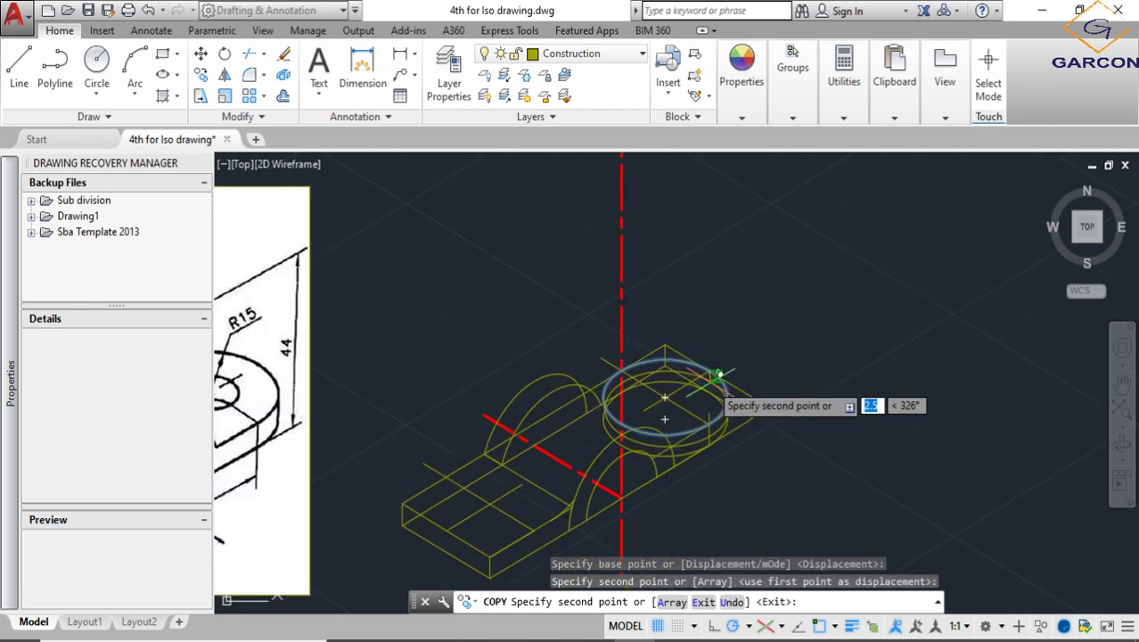
key(Escape)
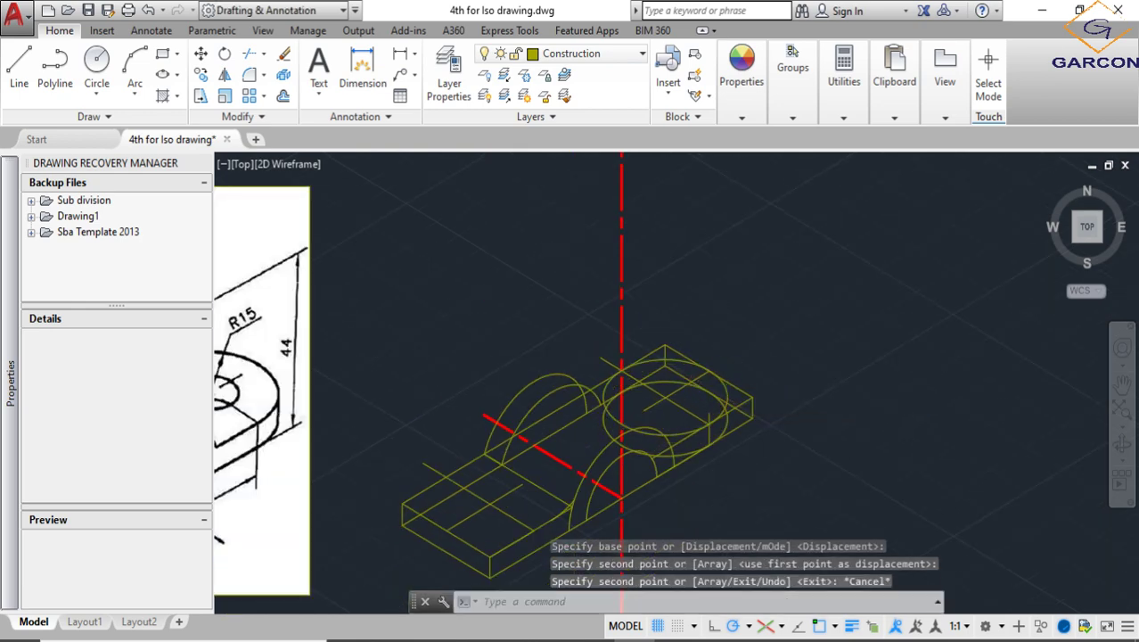
Examine the reference picture's R15 rounded ends and the two Ø12 holes against the drawn base
scroll(726, 390, up, 2)
scroll(619, 308, down, 3)
scroll(613, 307, up, 4)
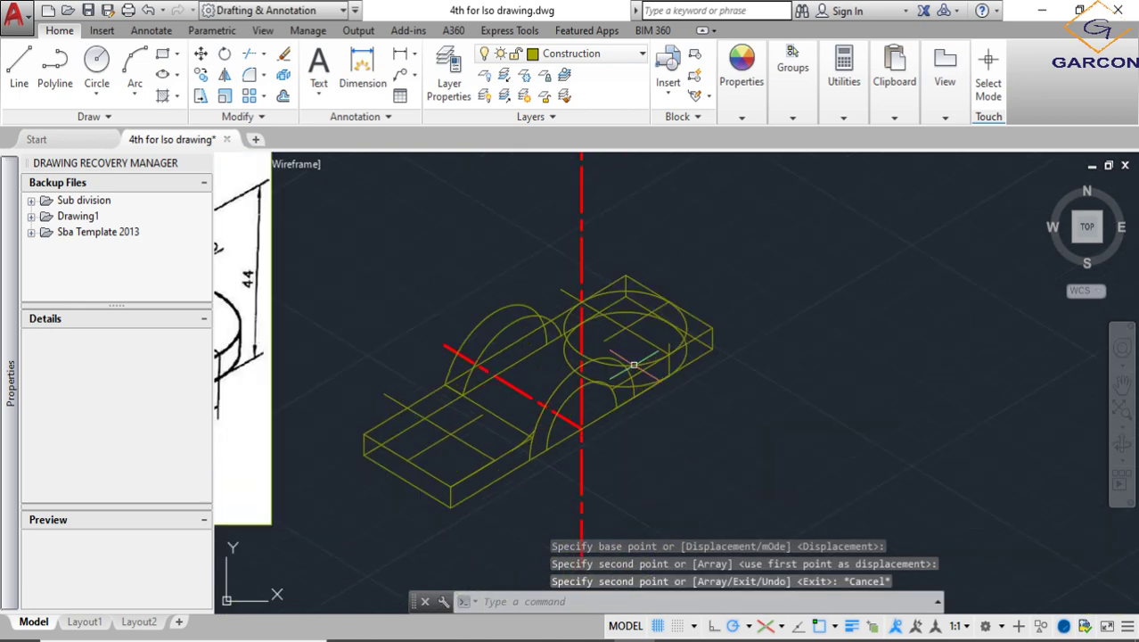
scroll(607, 306, down, 2)
scroll(607, 306, down, 3)
scroll(445, 267, up, 5)
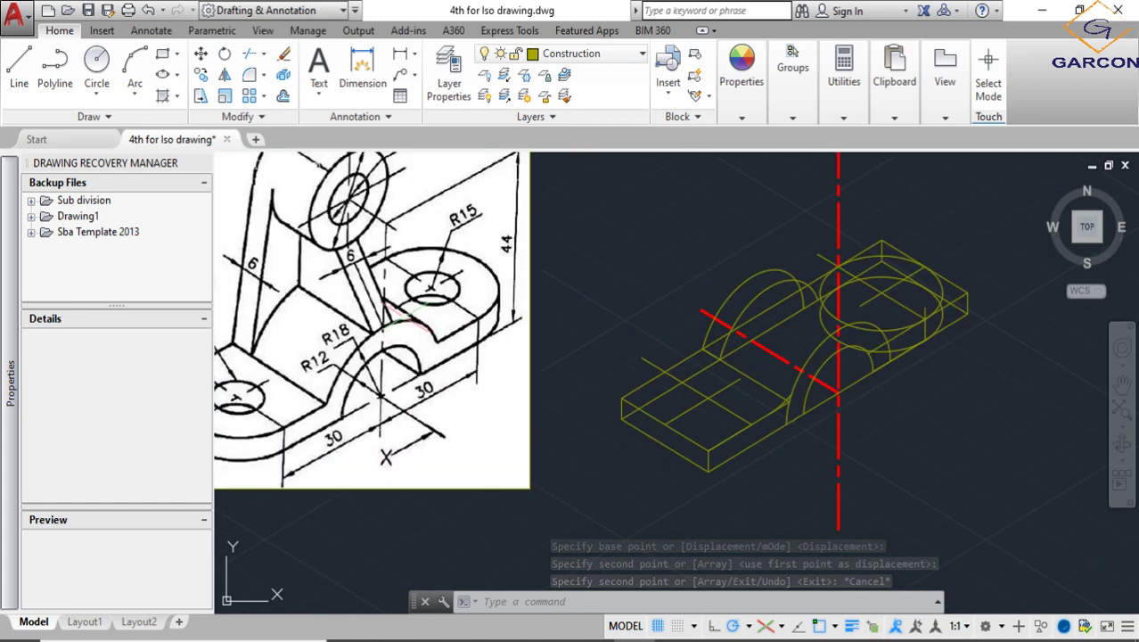
scroll(446, 267, down, 2)
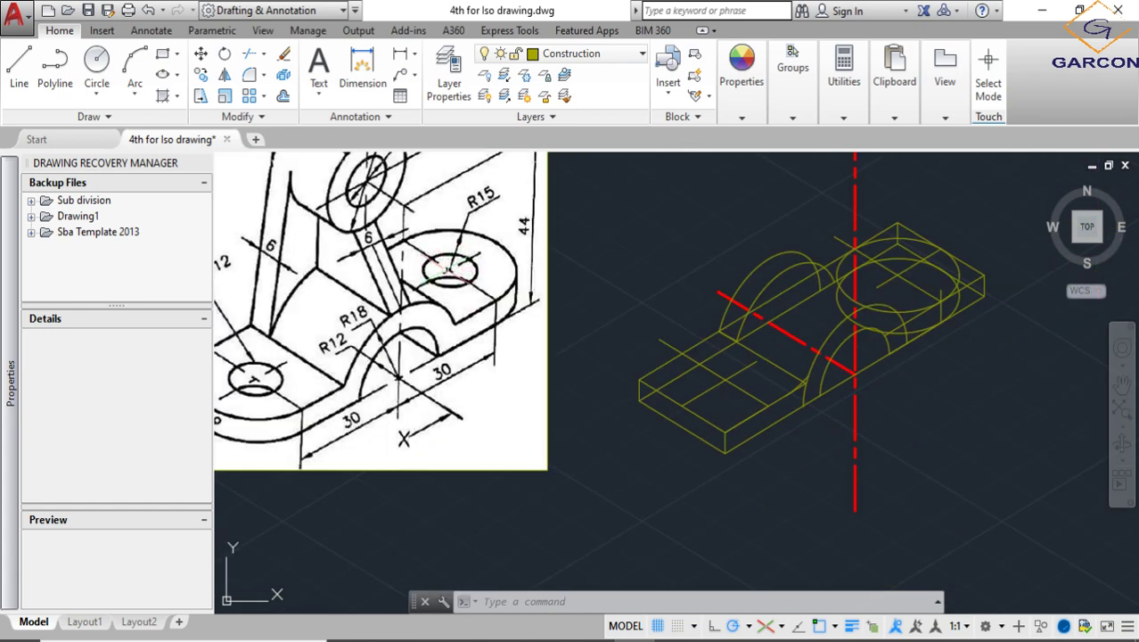
scroll(449, 267, up, 3)
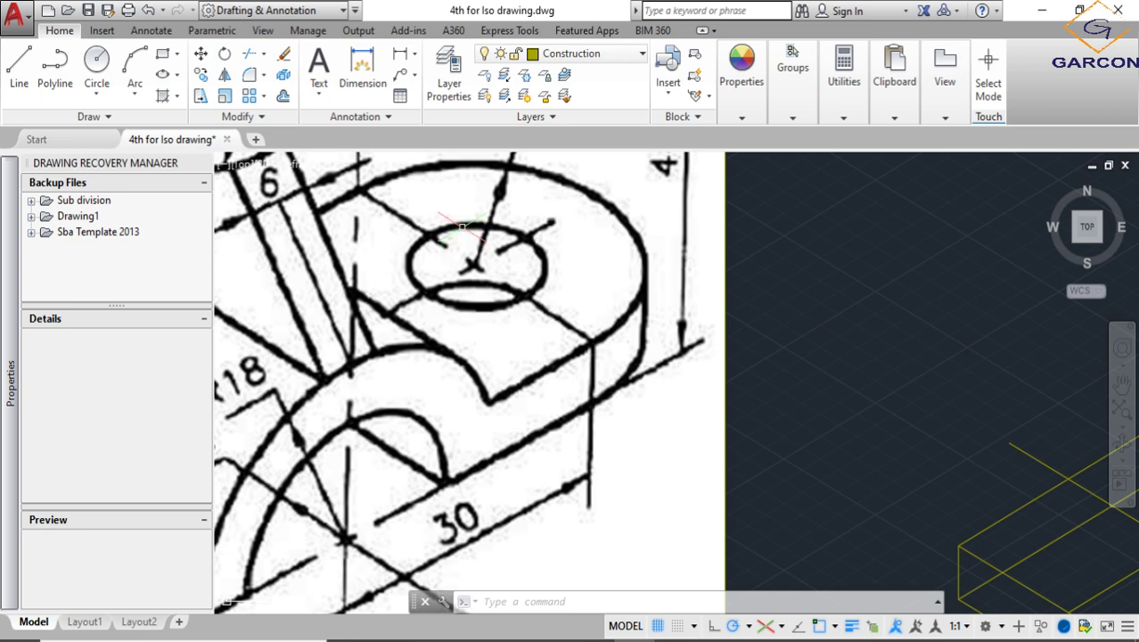
scroll(472, 262, down, 2)
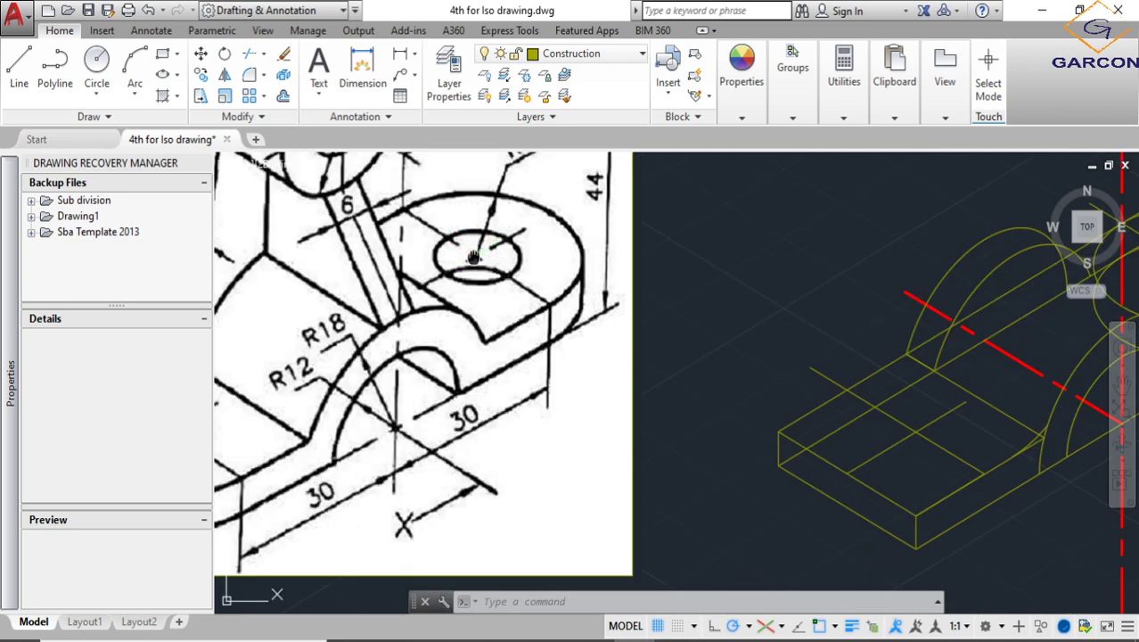
middle_drag(473, 257, 474, 310)
scroll(477, 309, down, 4)
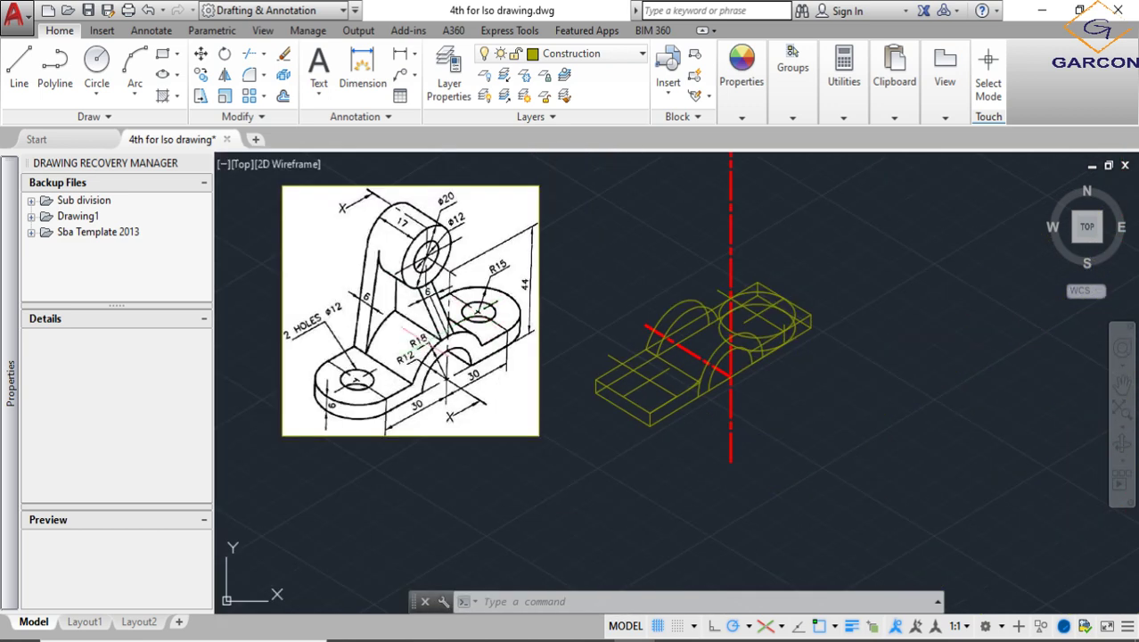
scroll(366, 369, up, 5)
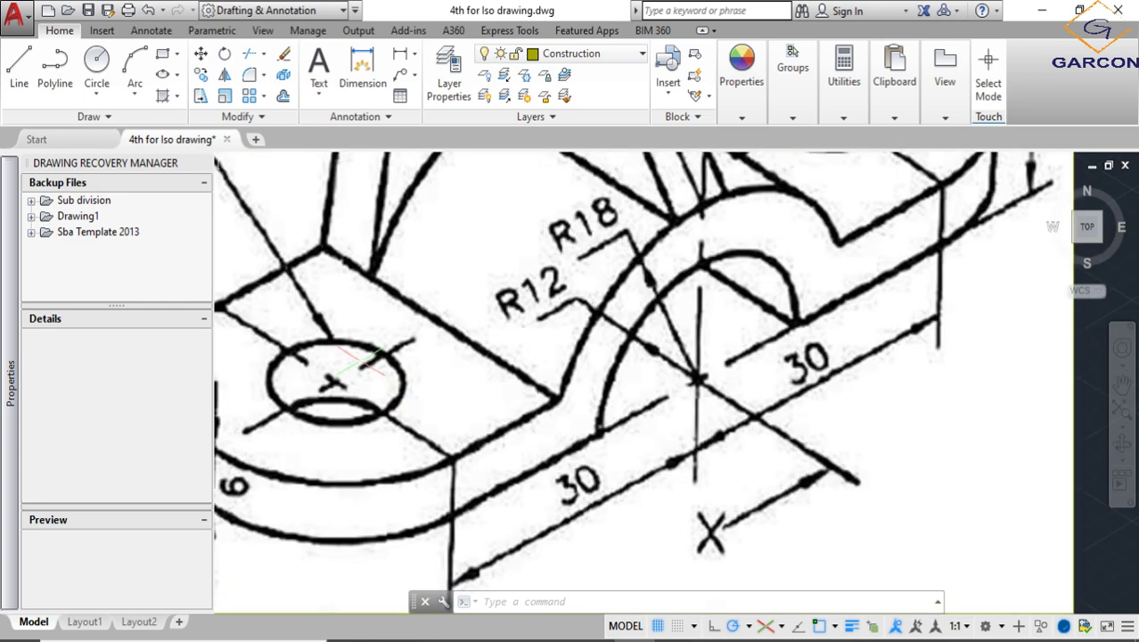
click(177, 74)
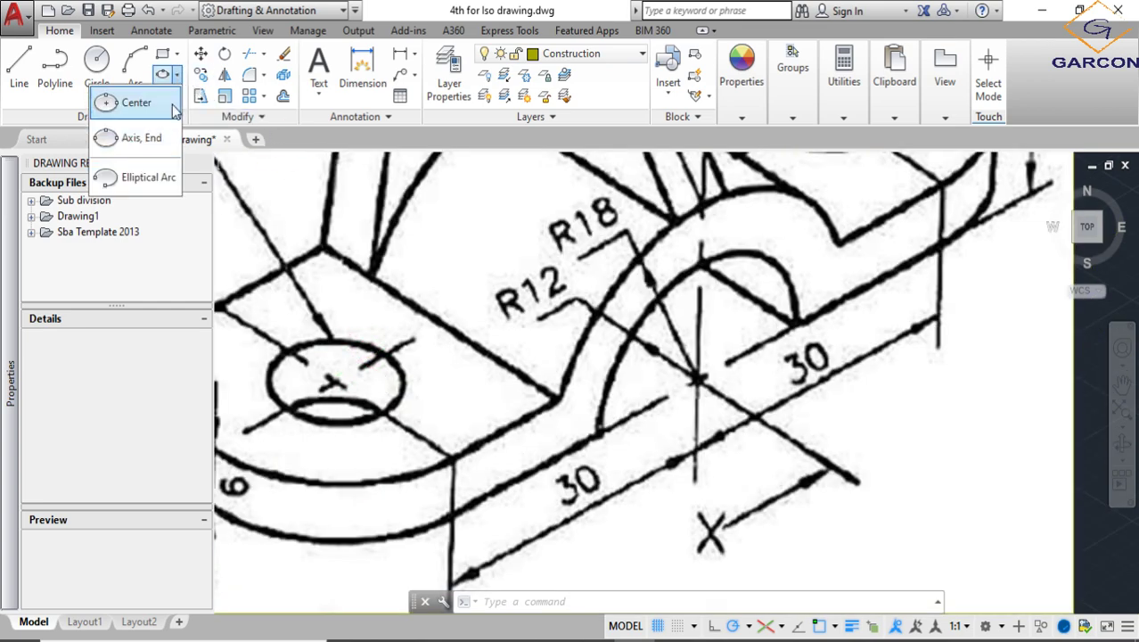
click(140, 214)
scroll(490, 283, down, 4)
middle_drag(845, 307, 461, 366)
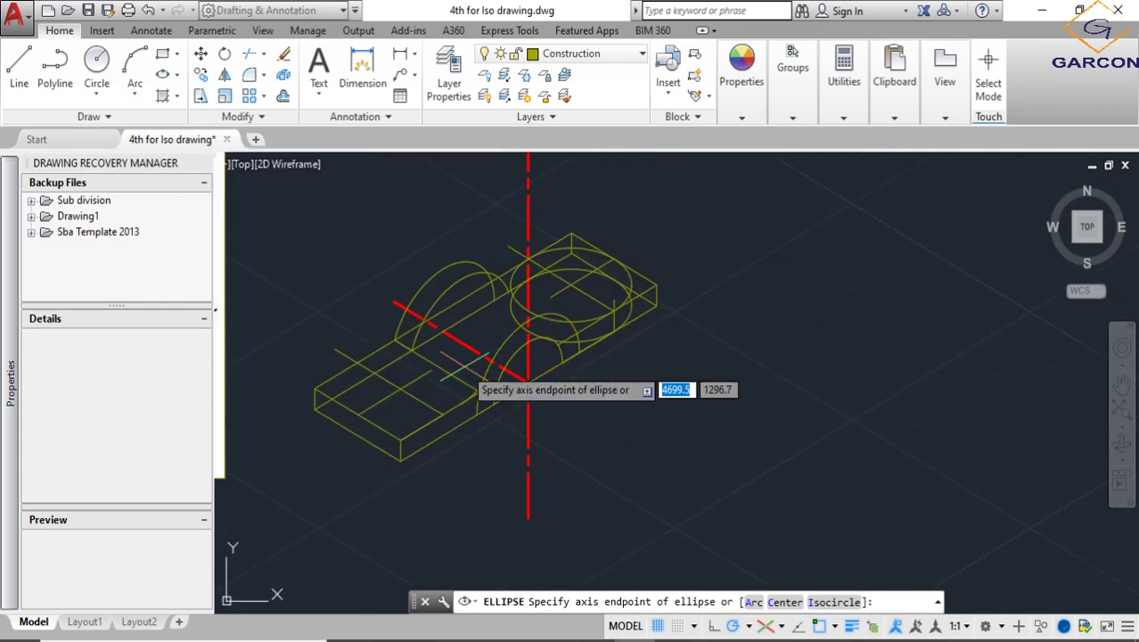
scroll(541, 275, up, 1)
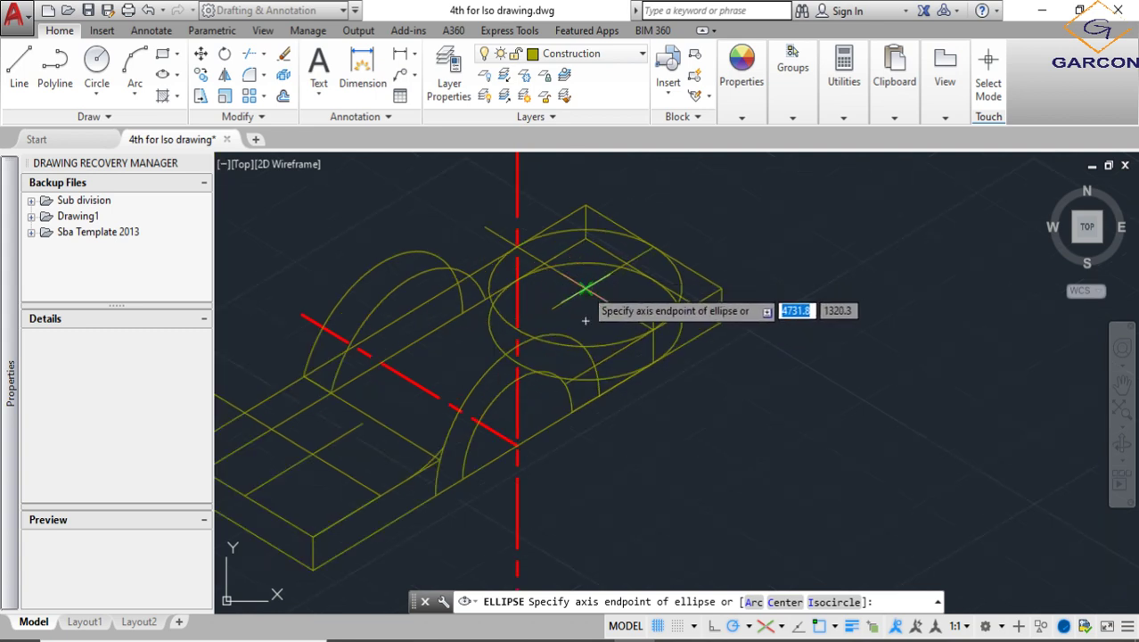
click(584, 289)
scroll(606, 312, up, 2)
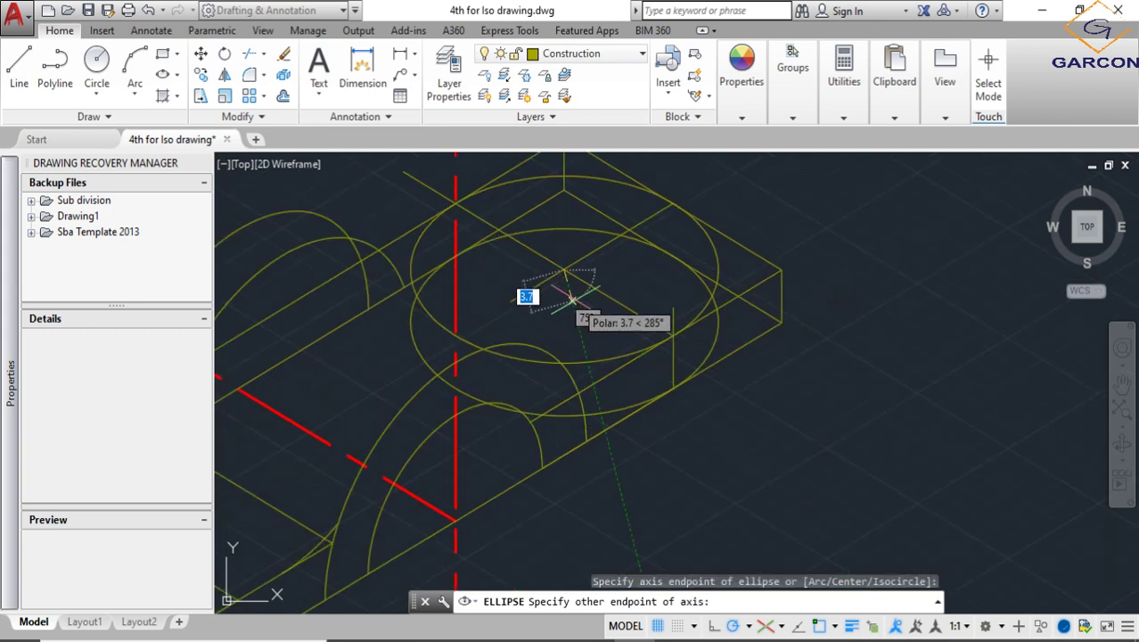
key(Escape)
Draw a top-isoplane isocircle of radius 6 centred on the right end's centre-line intersection
click(175, 76)
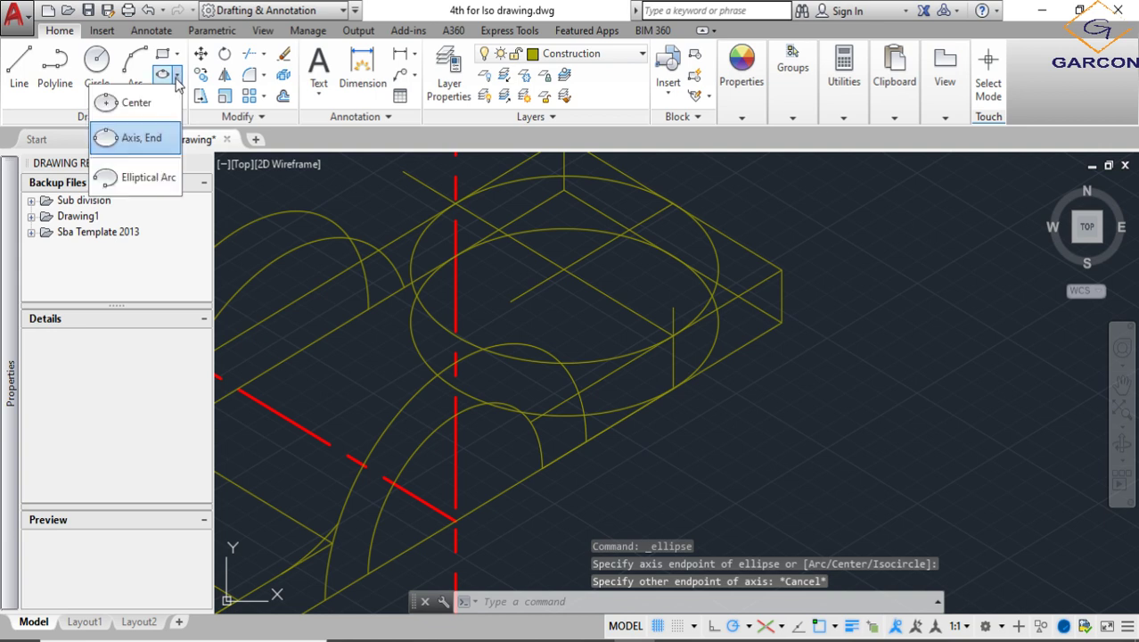
click(148, 136)
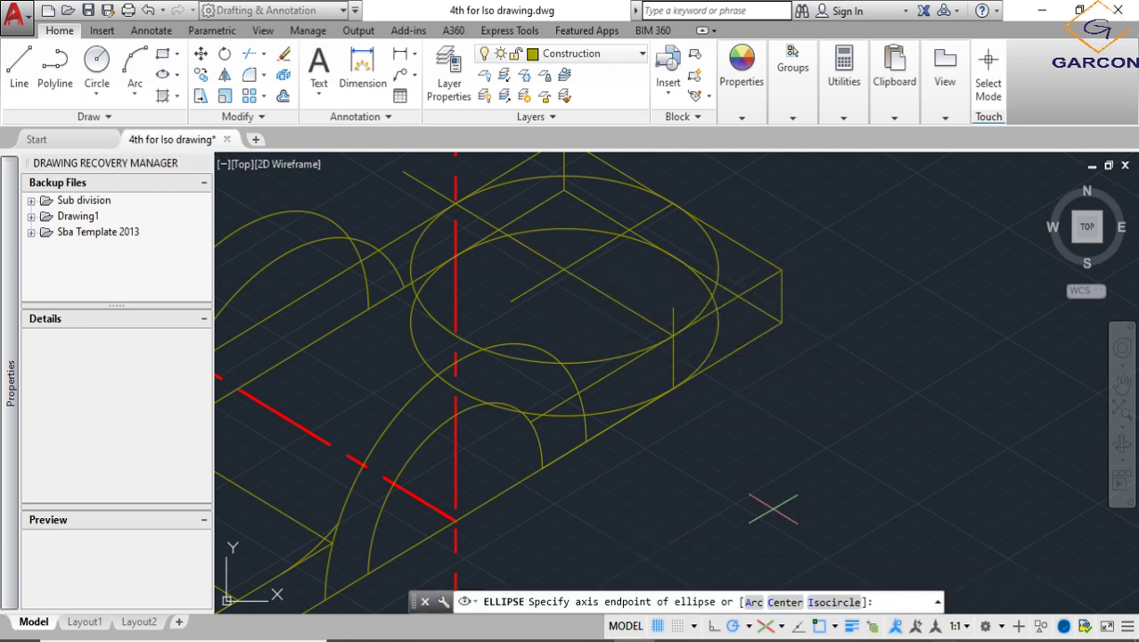
click(845, 606)
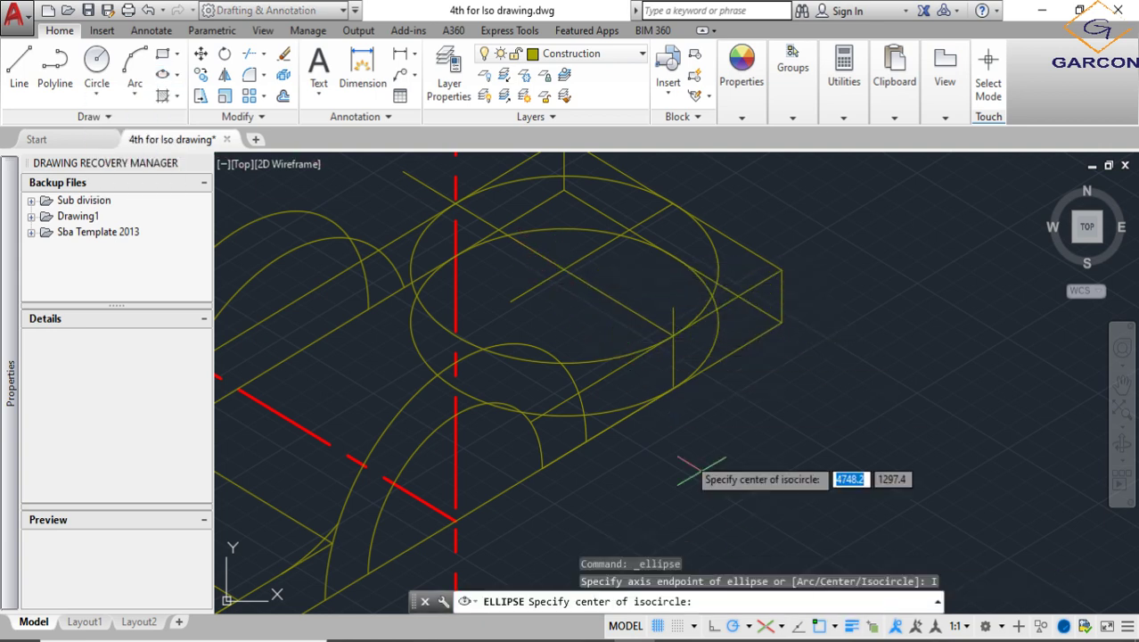
click(563, 269)
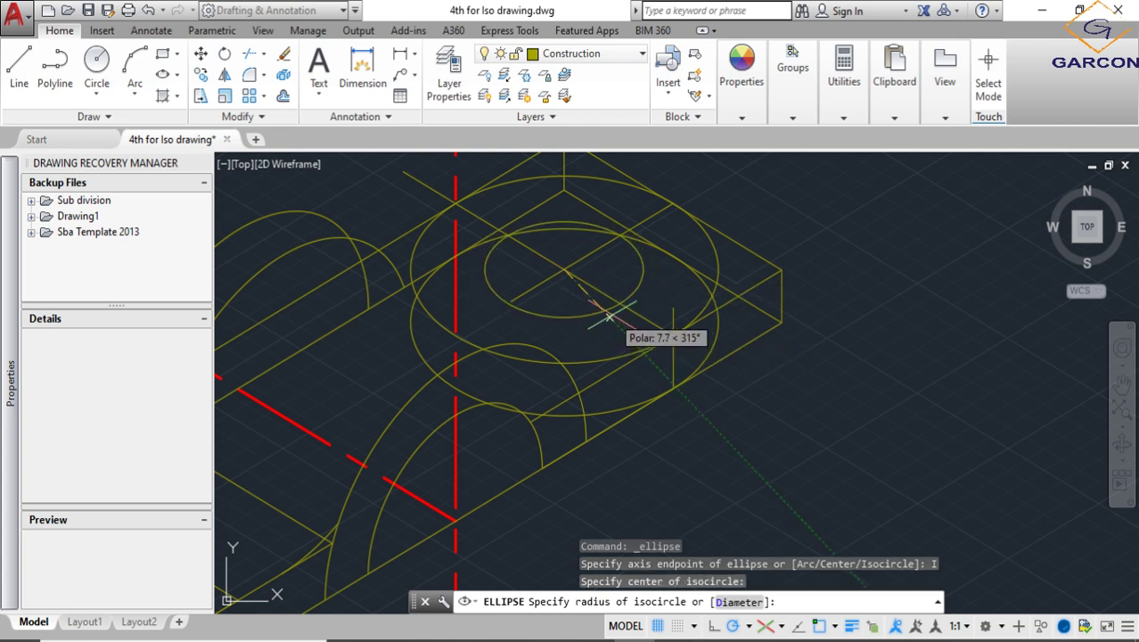
text(6)
key(Return)
Copy the radius 6 isocircle 6 units straight down from its centre to form the hole's lower edge
click(618, 286)
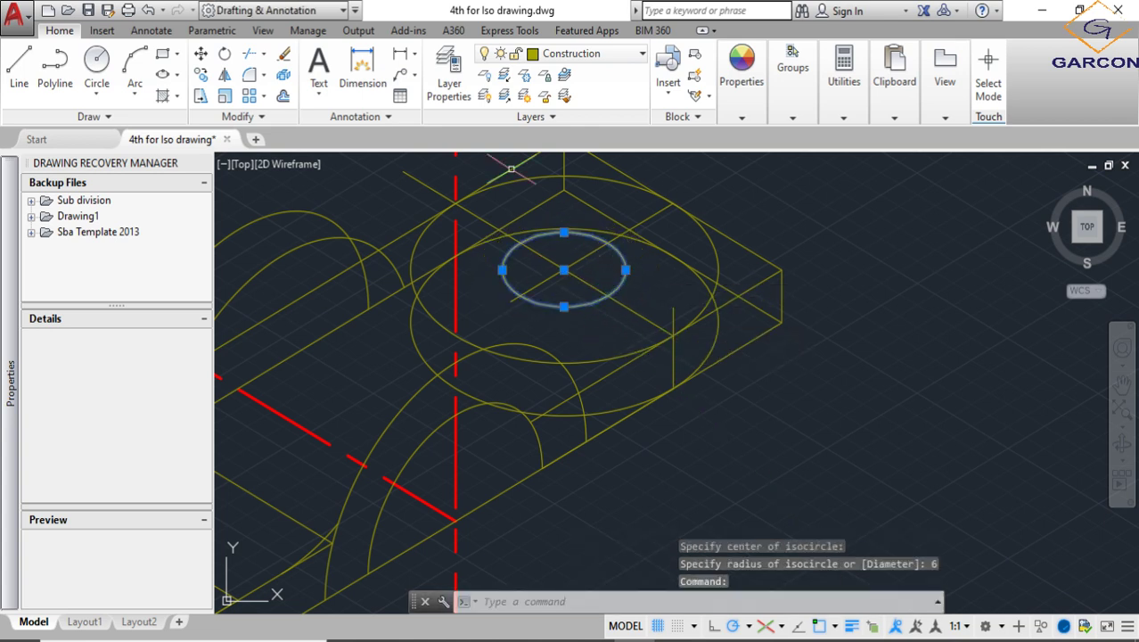
click(202, 75)
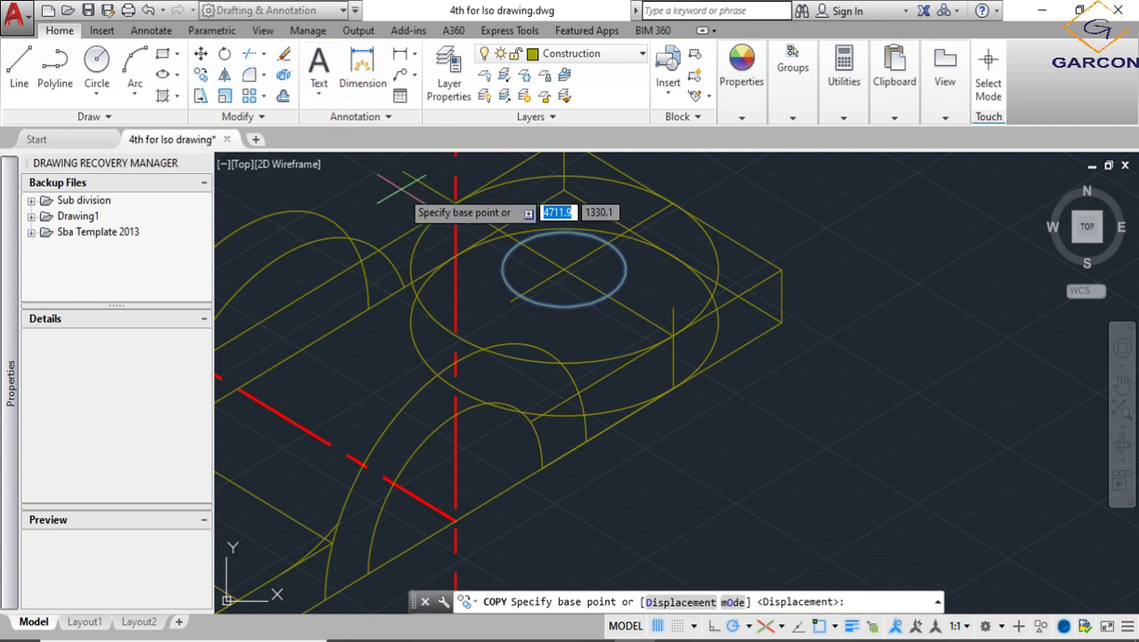
click(563, 269)
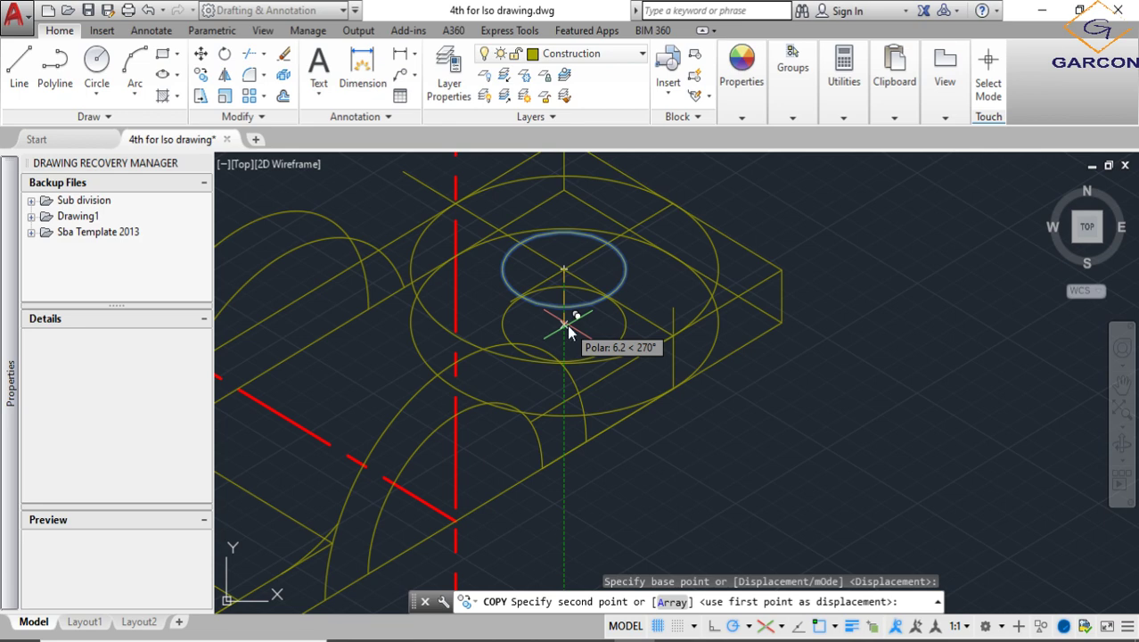
text(6)
key(Return)
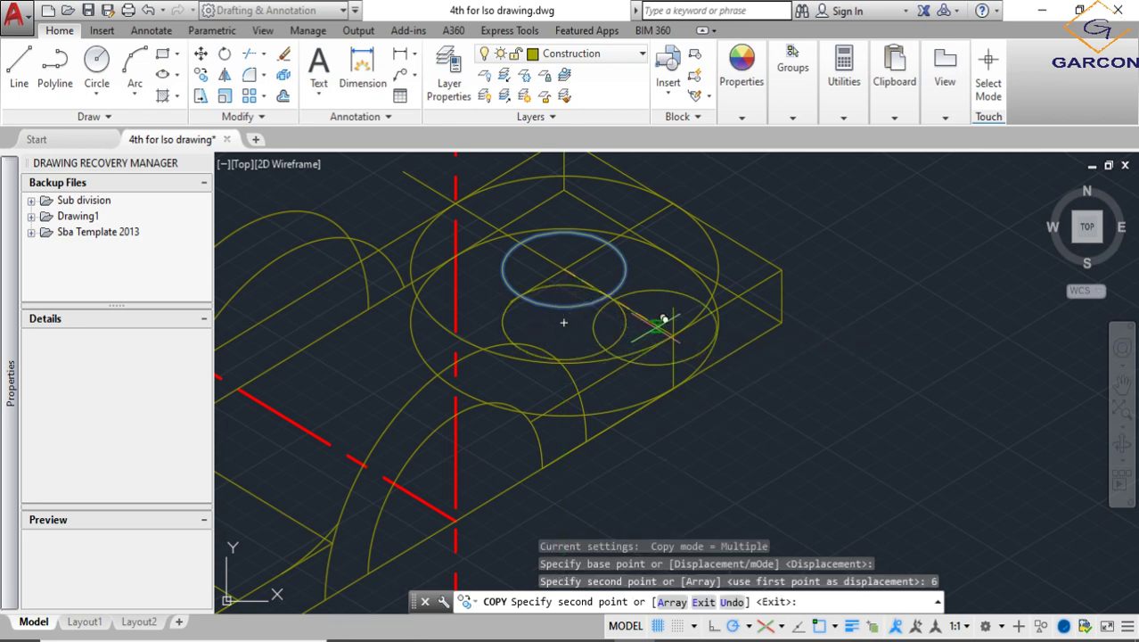
key(Escape)
With the crossing-selected bracket lines as cutting edges, trim the lower large isocircle between the front arch and the short vertical line at the right end
scroll(698, 369, down, 2)
scroll(634, 314, up, 2)
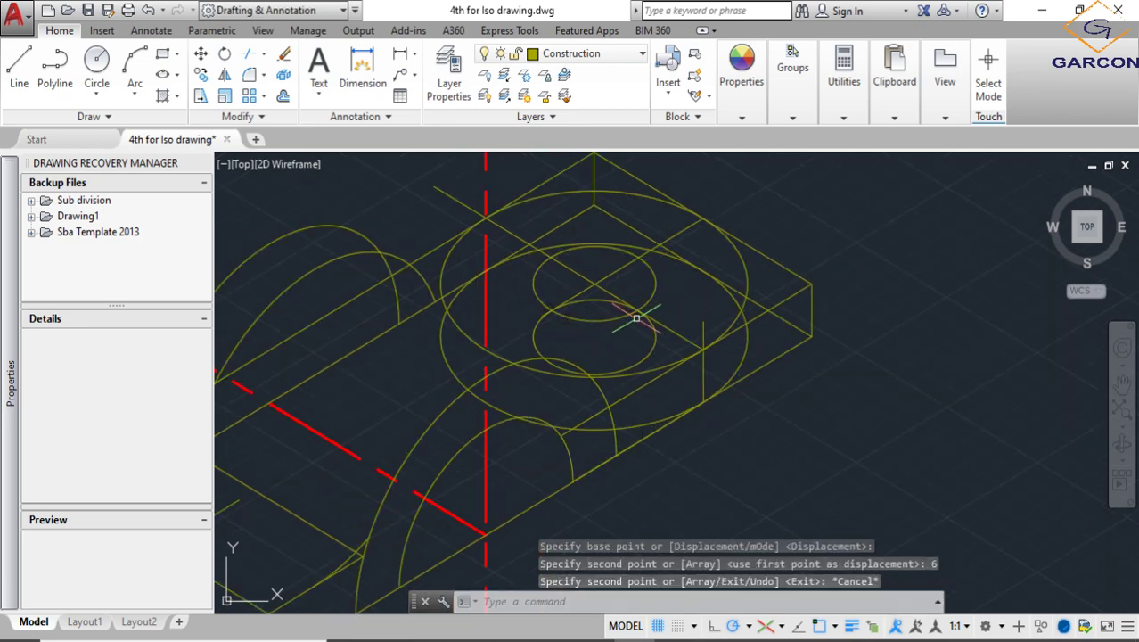
scroll(636, 317, down, 3)
click(874, 526)
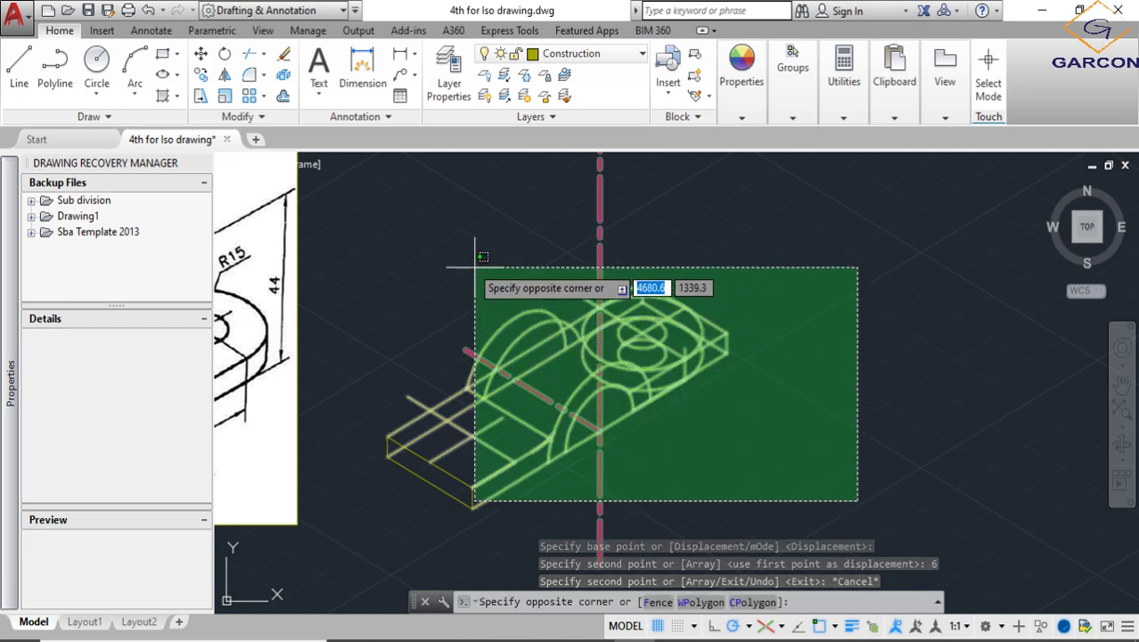
click(459, 254)
text(tr)
key(Return)
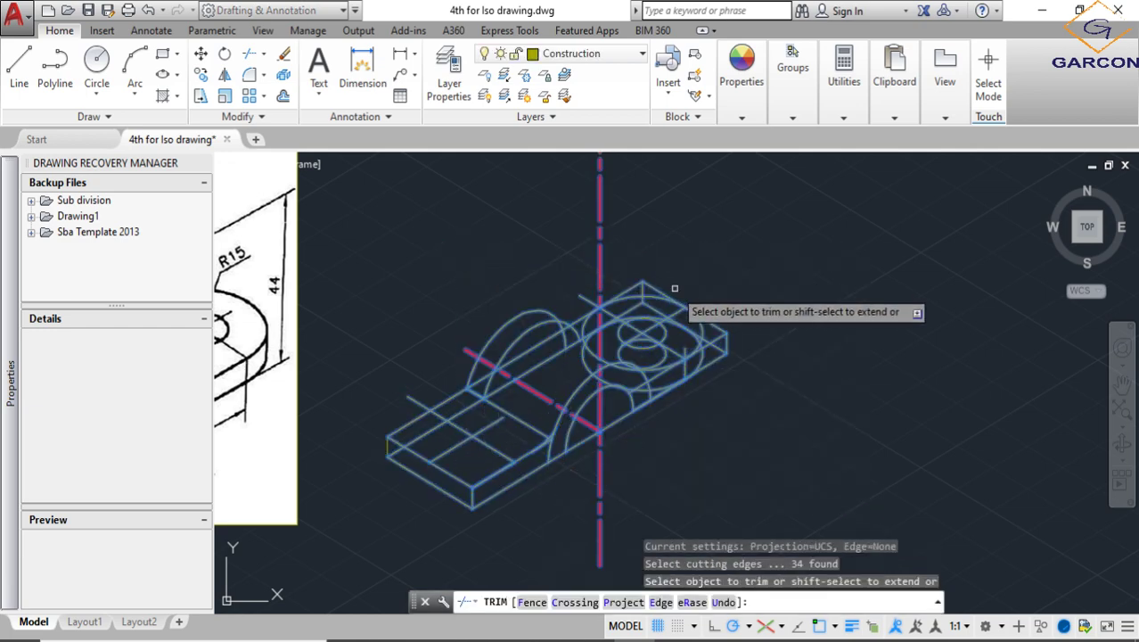
scroll(668, 309, up, 3)
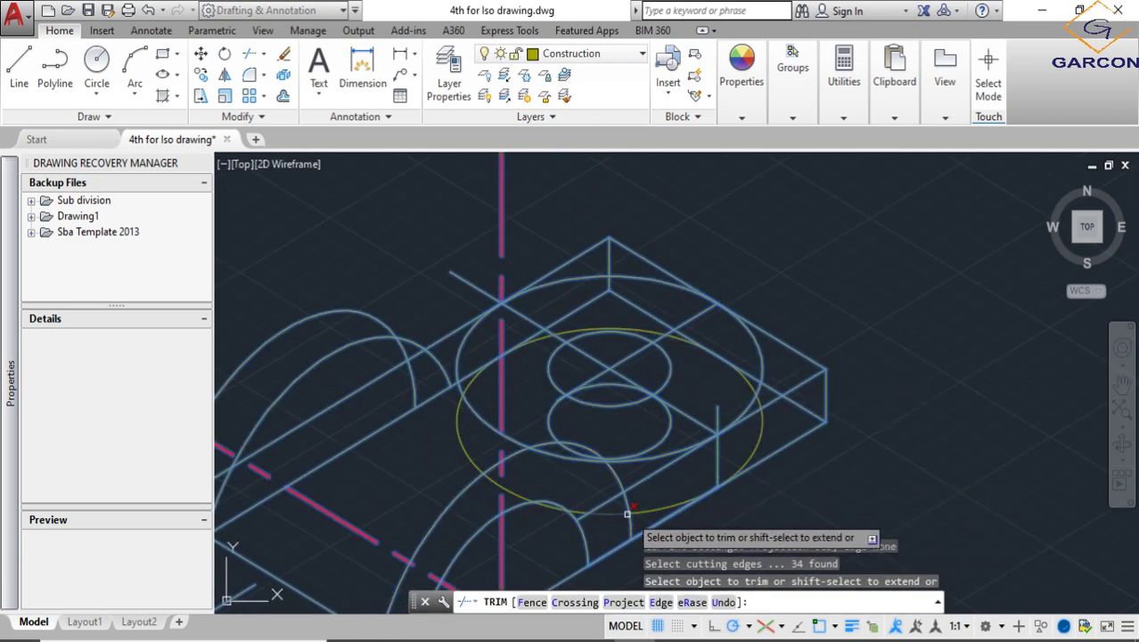
click(659, 507)
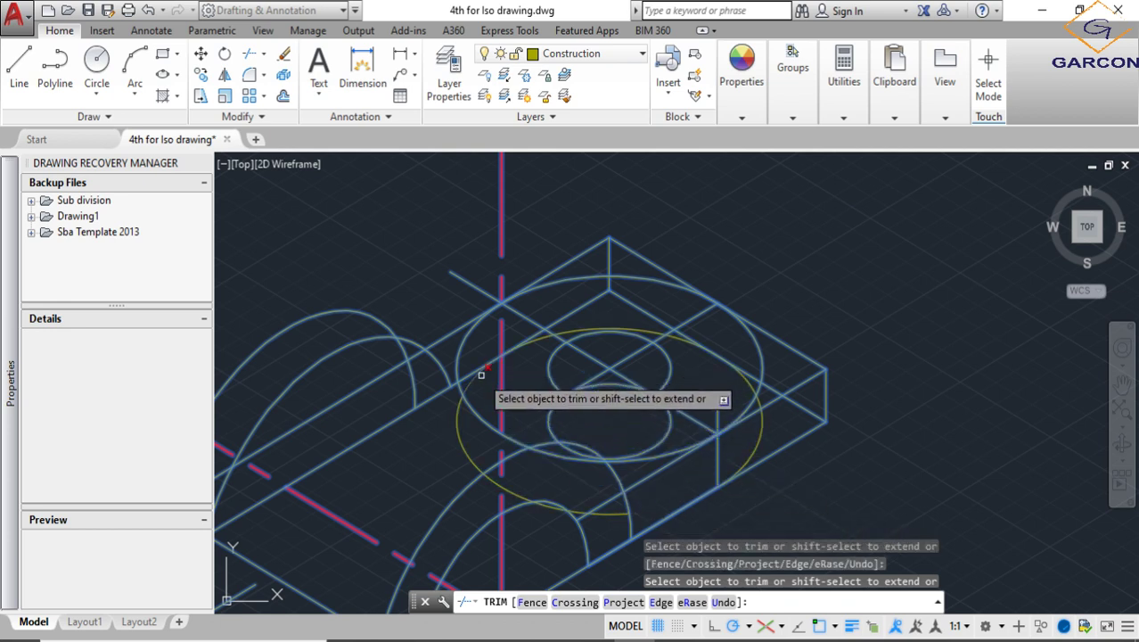
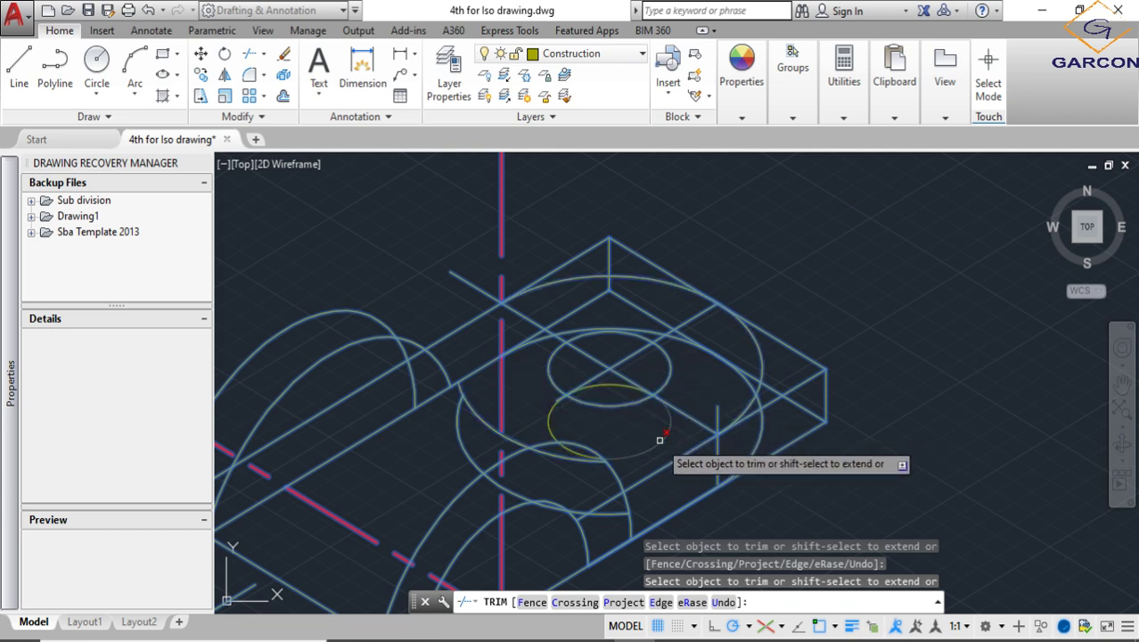
Trim the lower hole isocircle so only its arc inside the upper hole isocircle remains
click(549, 419)
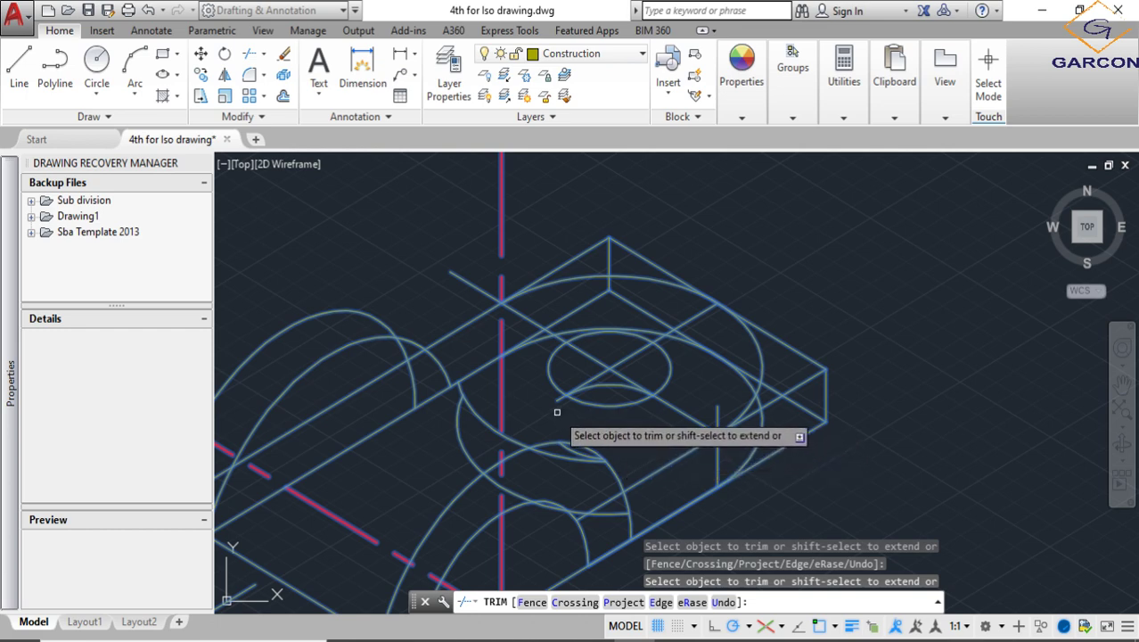
scroll(559, 405, up, 4)
key(Escape)
scroll(660, 450, down, 4)
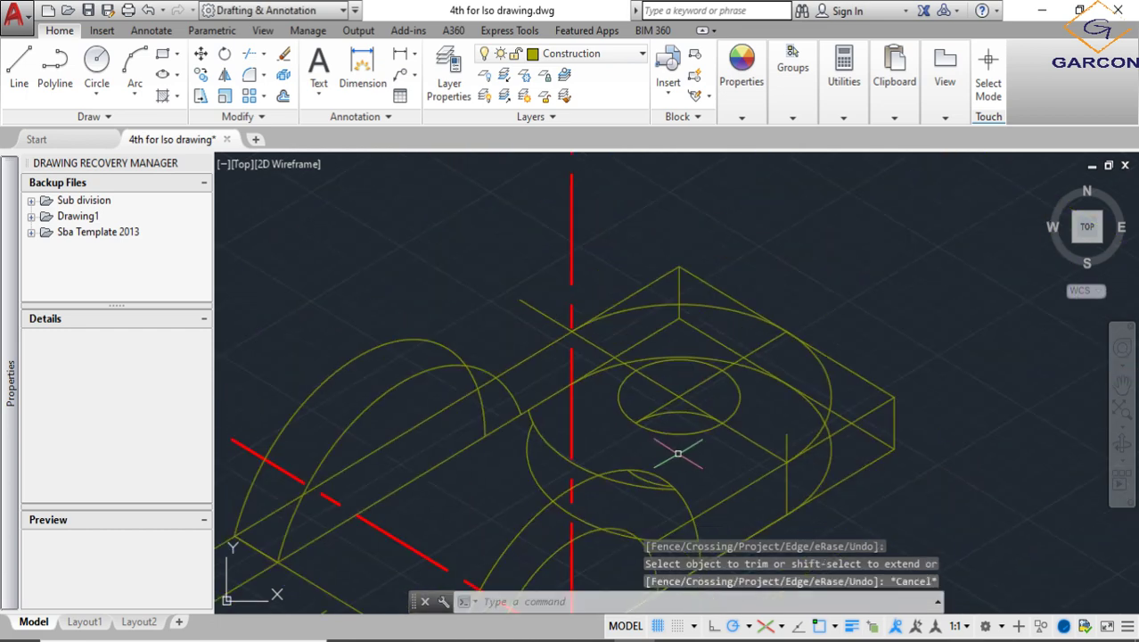
Move the two crossing lines through the right end's hole centre to the Centre line layer
middle_drag(683, 453, 686, 417)
scroll(696, 367, up, 4)
click(714, 360)
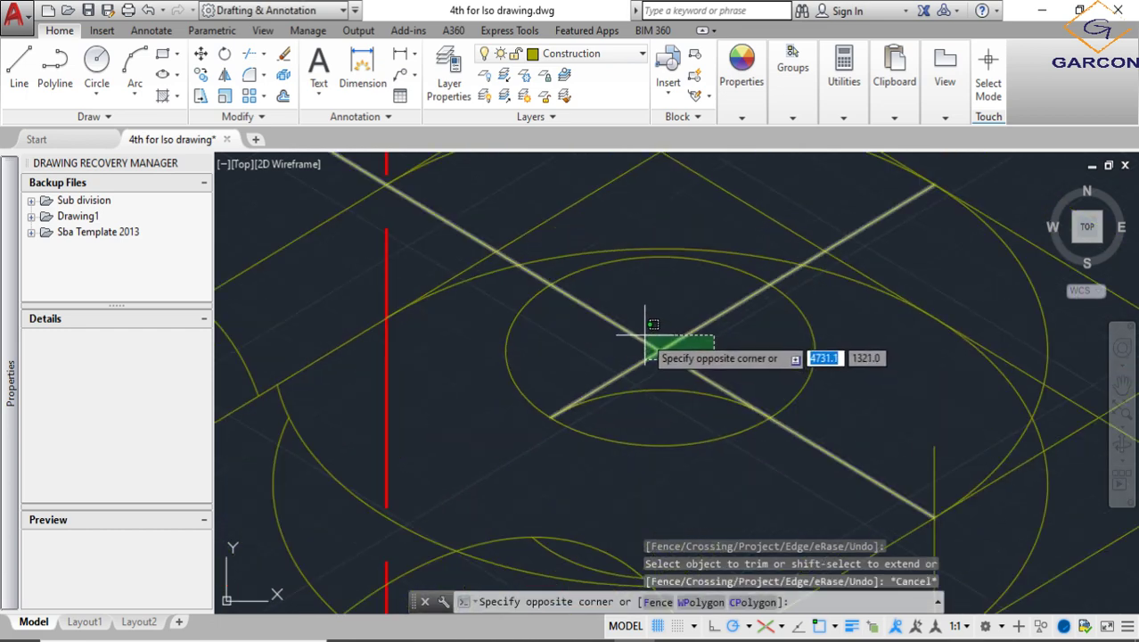
click(646, 333)
key(Escape)
scroll(686, 380, down, 4)
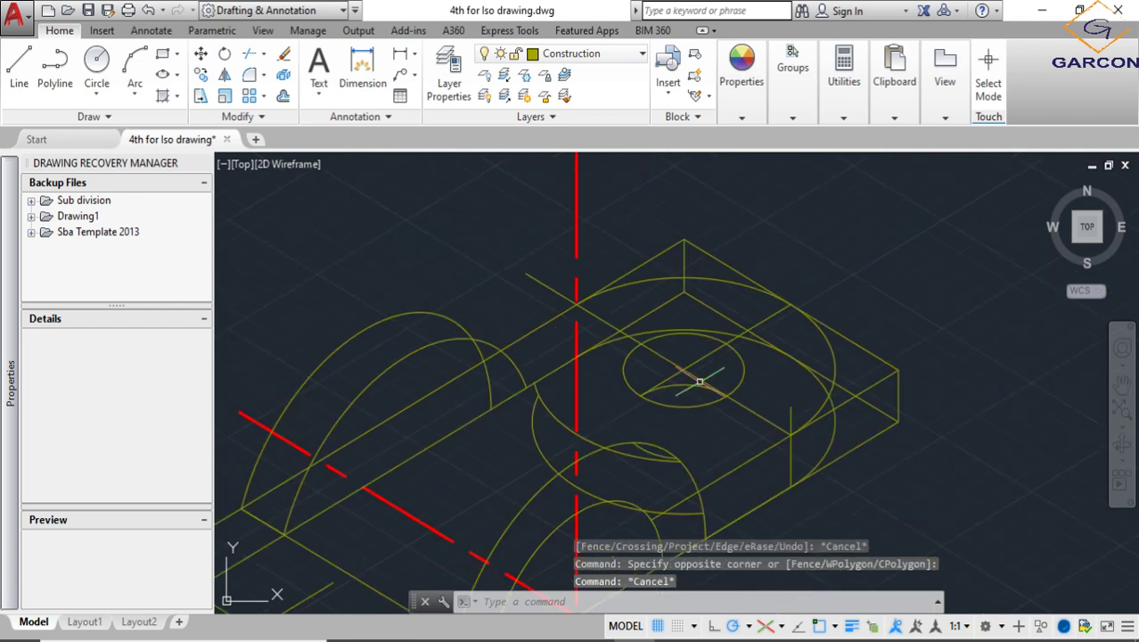
click(671, 359)
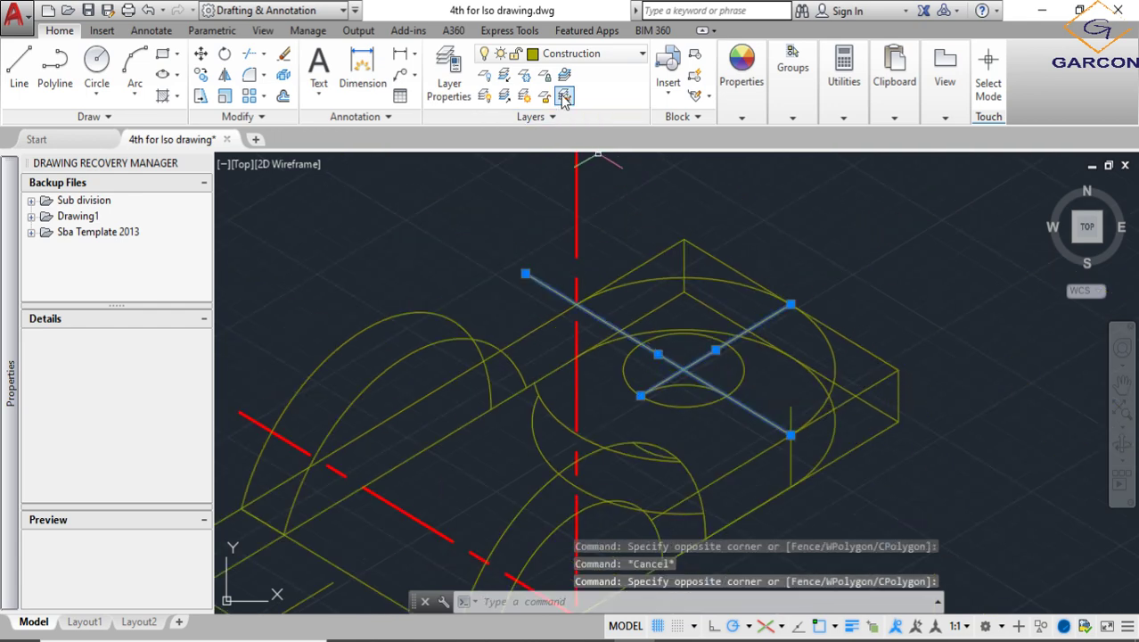
click(605, 63)
click(573, 117)
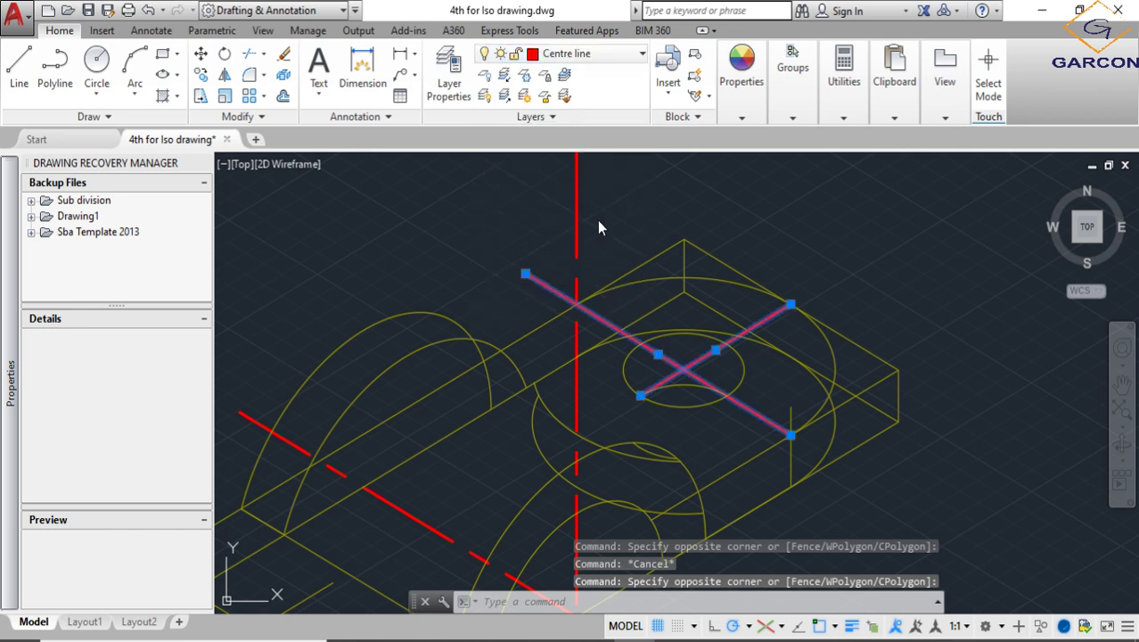
key(Escape)
Erase the two leftover large isocircle arcs left of the hole and the small arc fragment at the front arch
middle_drag(618, 421, 640, 344)
click(570, 366)
click(547, 345)
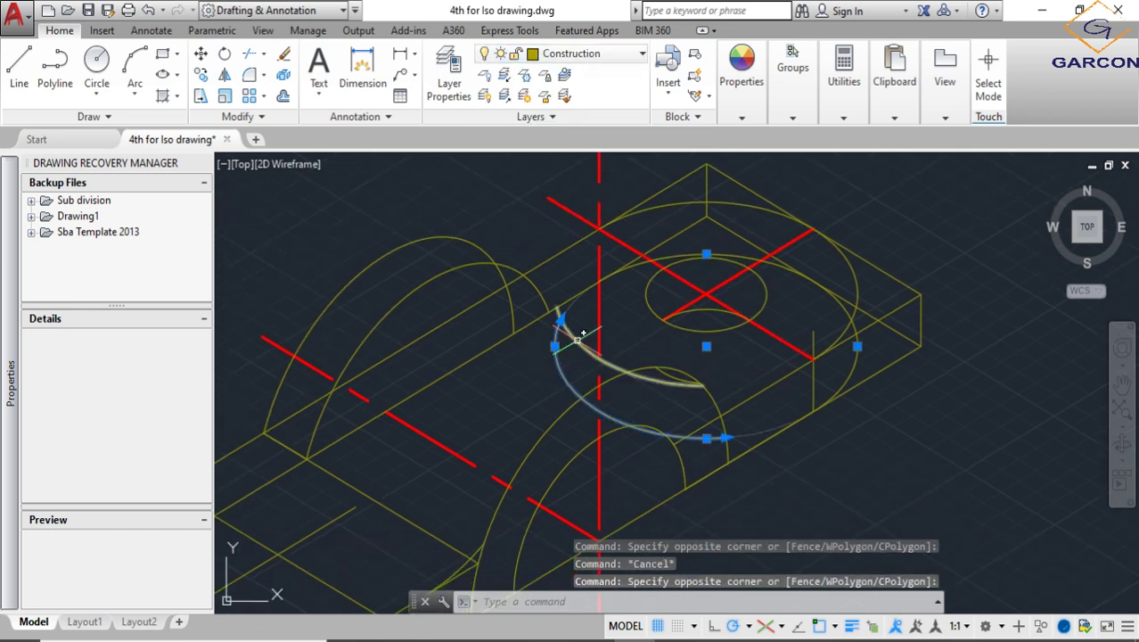
click(578, 338)
key(Delete)
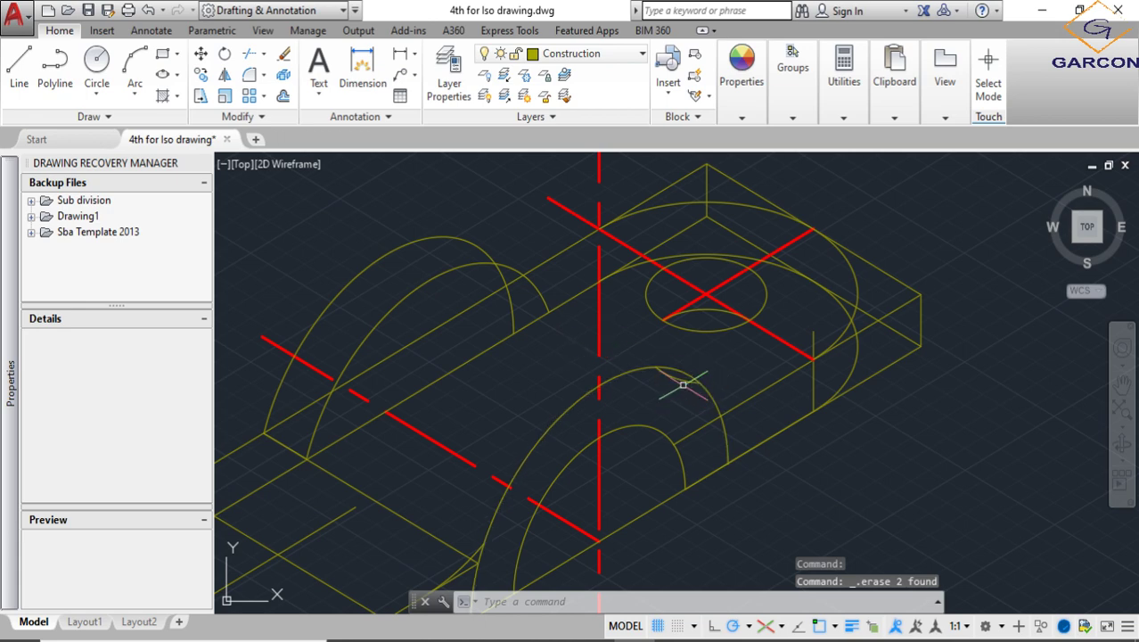
key(Delete)
scroll(732, 441, down, 2)
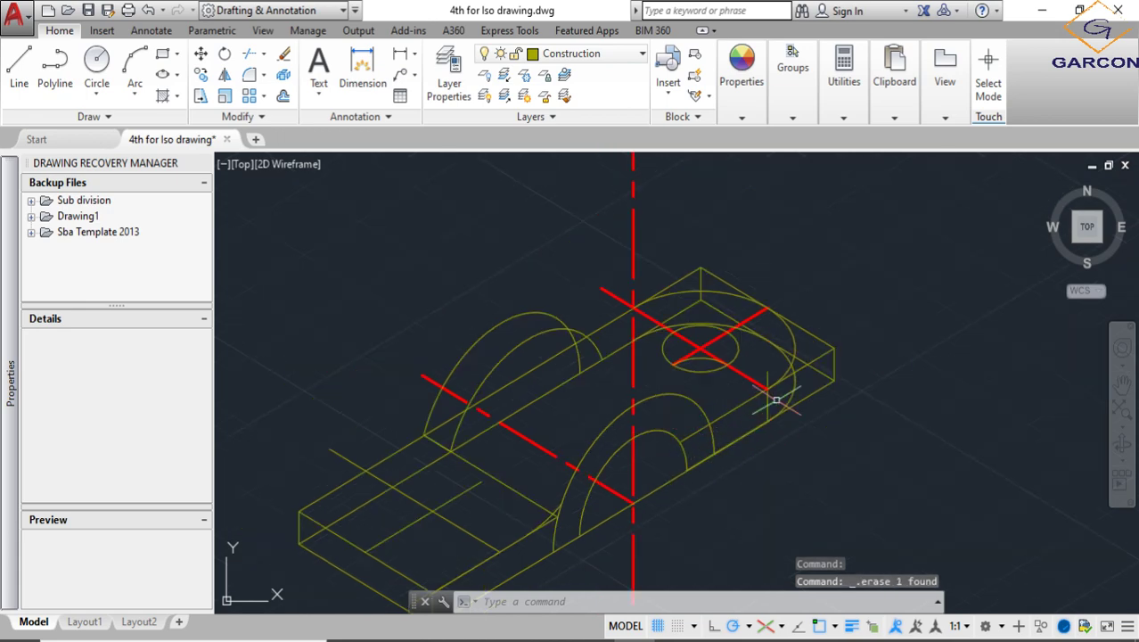
With the bracket lines as cutting edges, trim the base's outer right corner edges back to the rounded end
scroll(889, 495, down, 2)
click(909, 590)
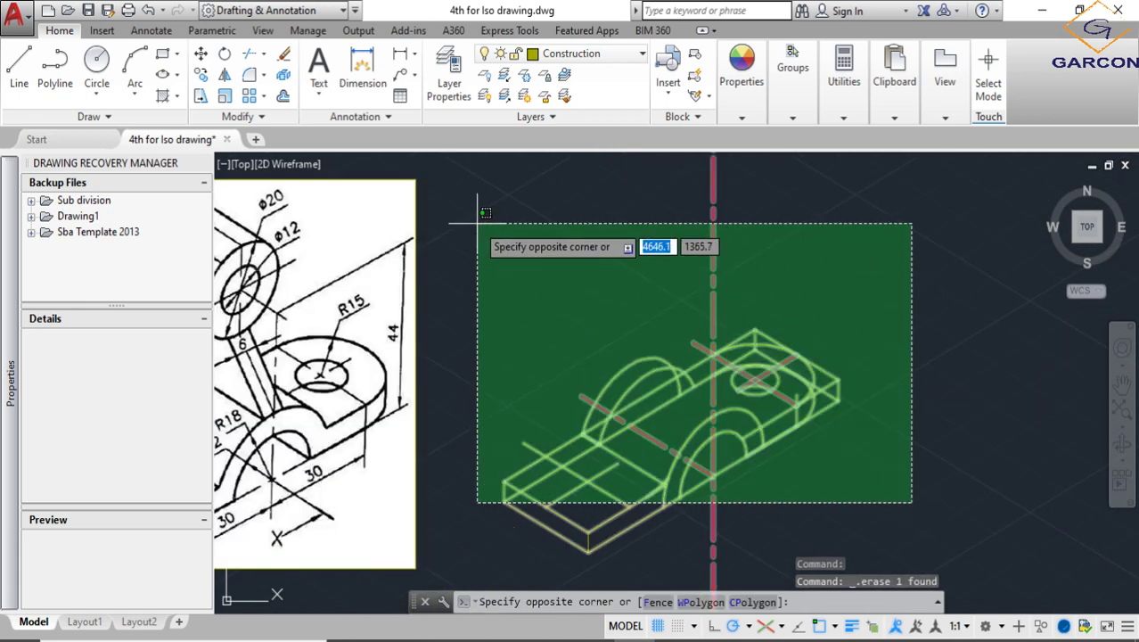
click(477, 225)
key(Return)
scroll(854, 369, up, 2)
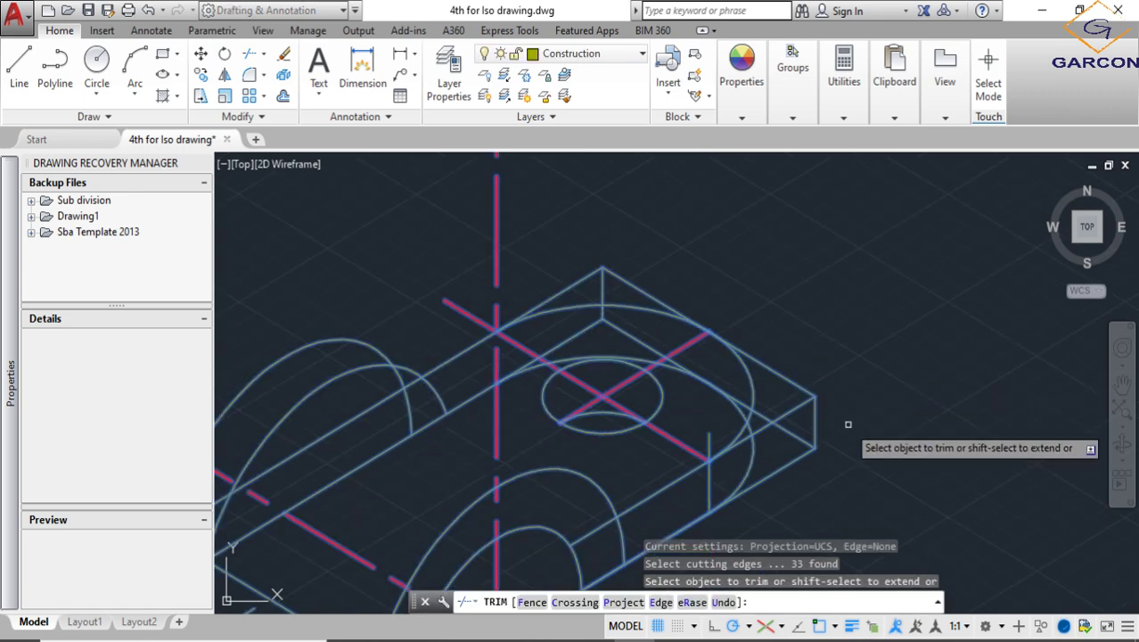
click(834, 526)
click(785, 355)
click(783, 420)
click(754, 401)
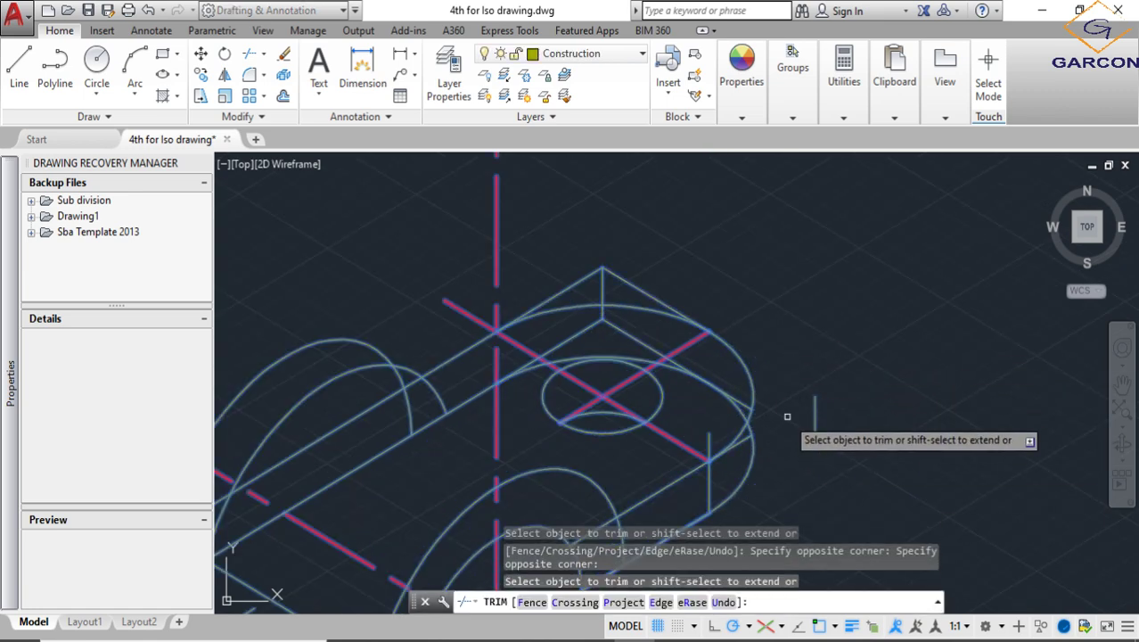
Trim the base's rear corner edge and its vertical line back to the upper rounded arc
scroll(611, 279, up, 2)
click(618, 281)
click(554, 186)
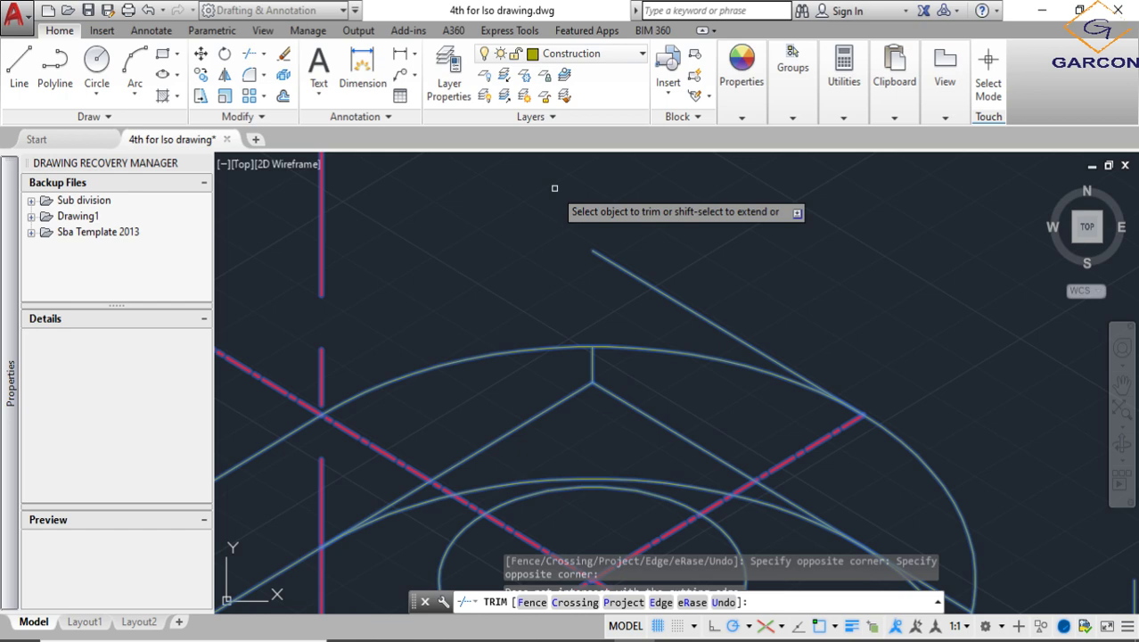
click(710, 290)
click(623, 250)
scroll(658, 265, down, 3)
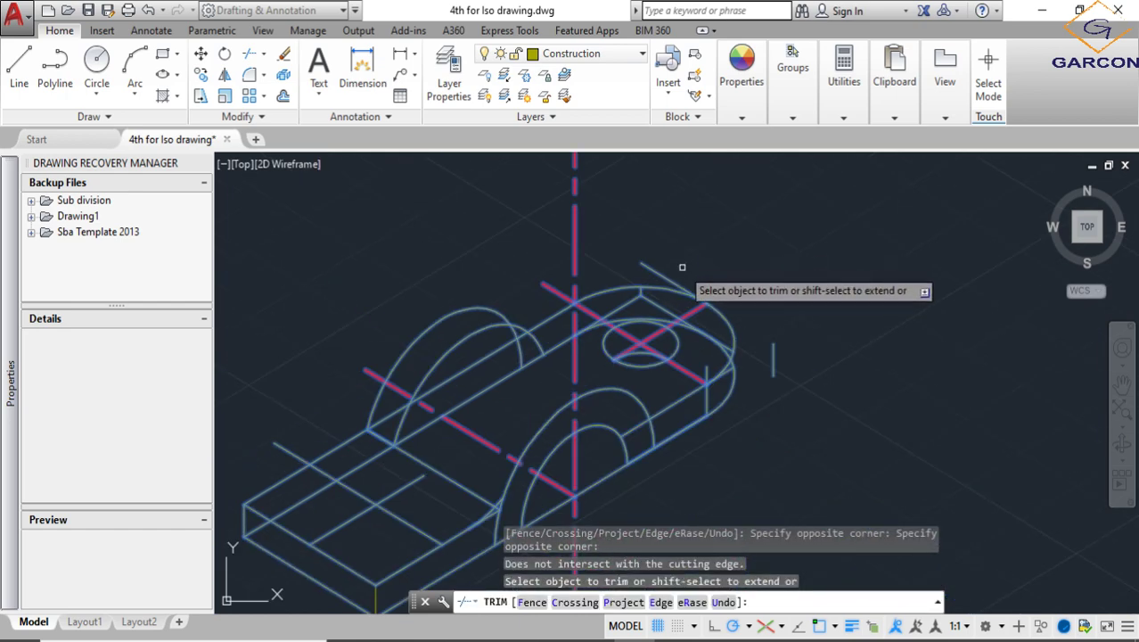
key(Escape)
Draw a vertical line joining the outermost quadrant points of the upper and lower rounded-end arcs
scroll(711, 345, up, 4)
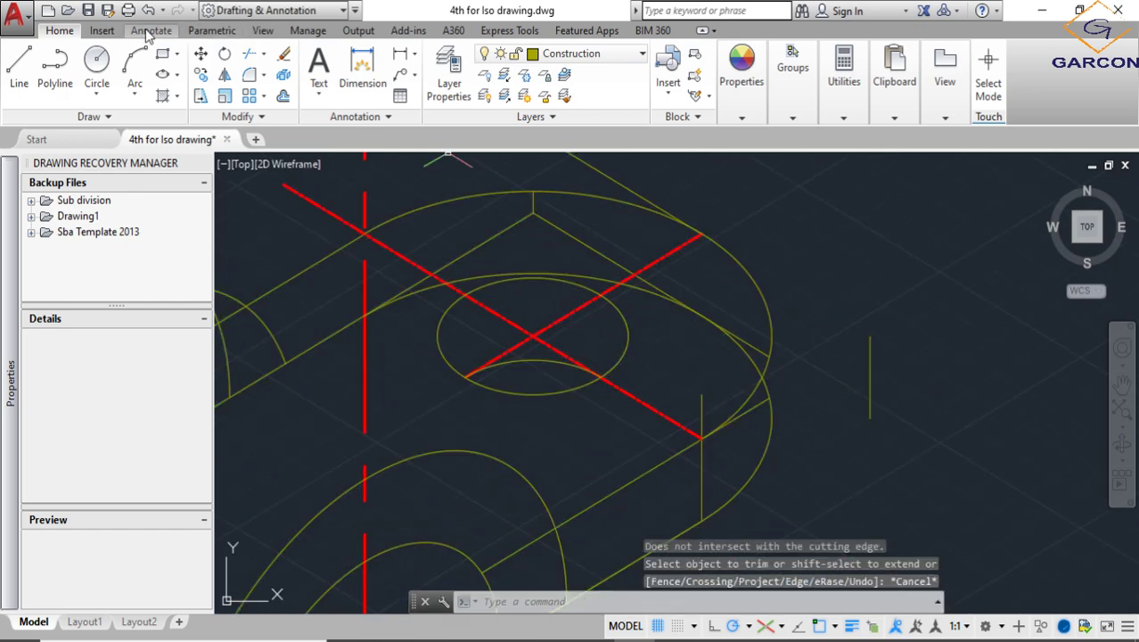
click(27, 63)
scroll(624, 251, down, 2)
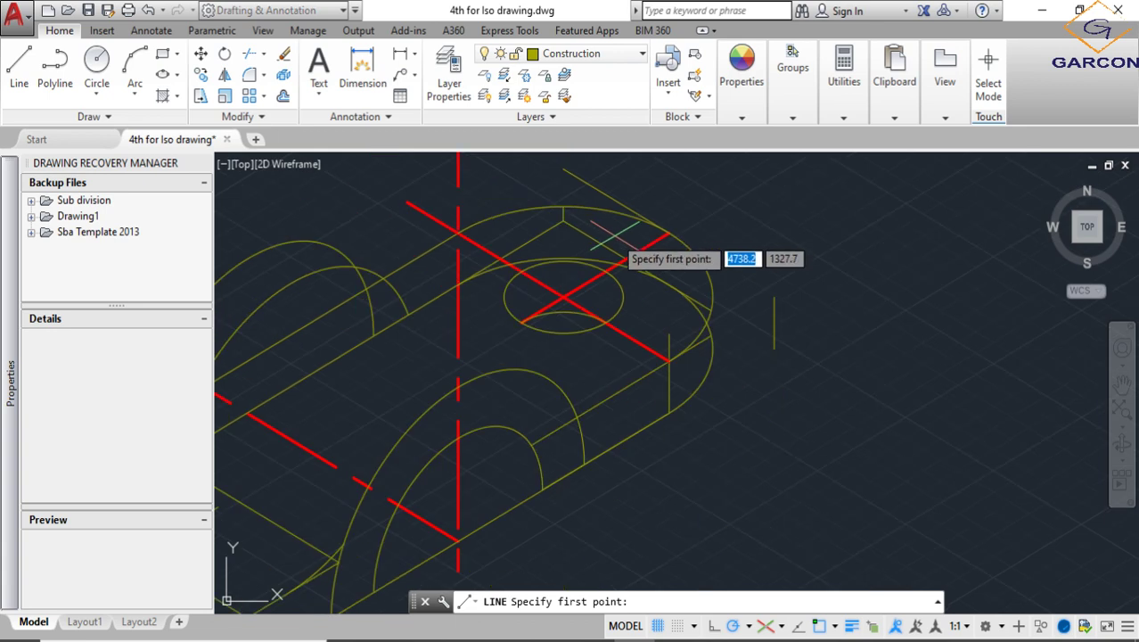
click(710, 356)
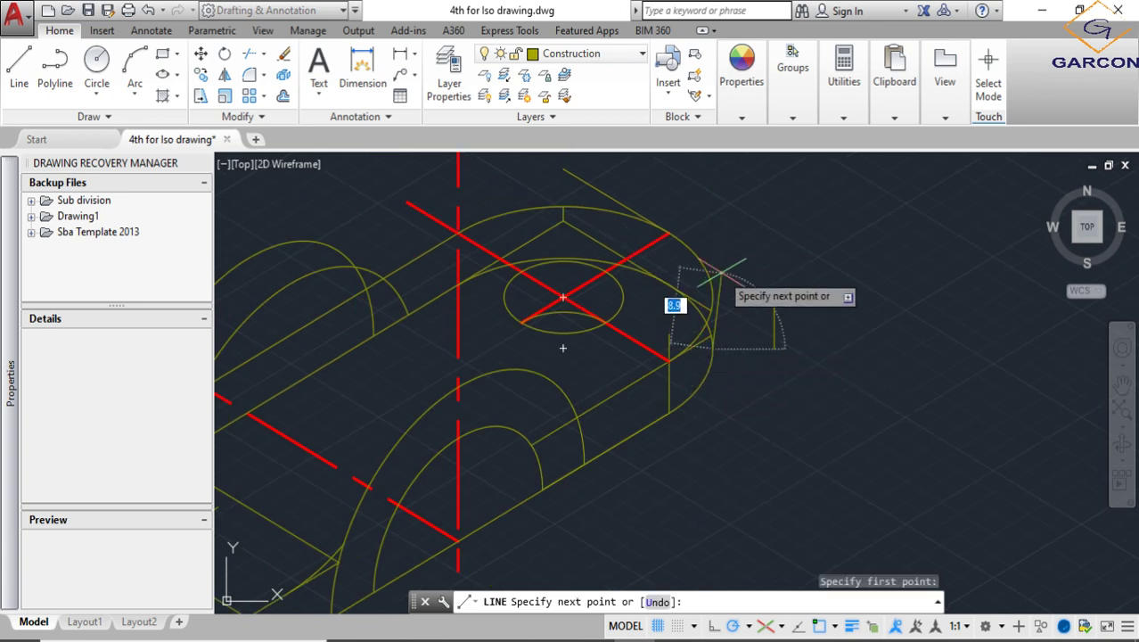
key(Escape)
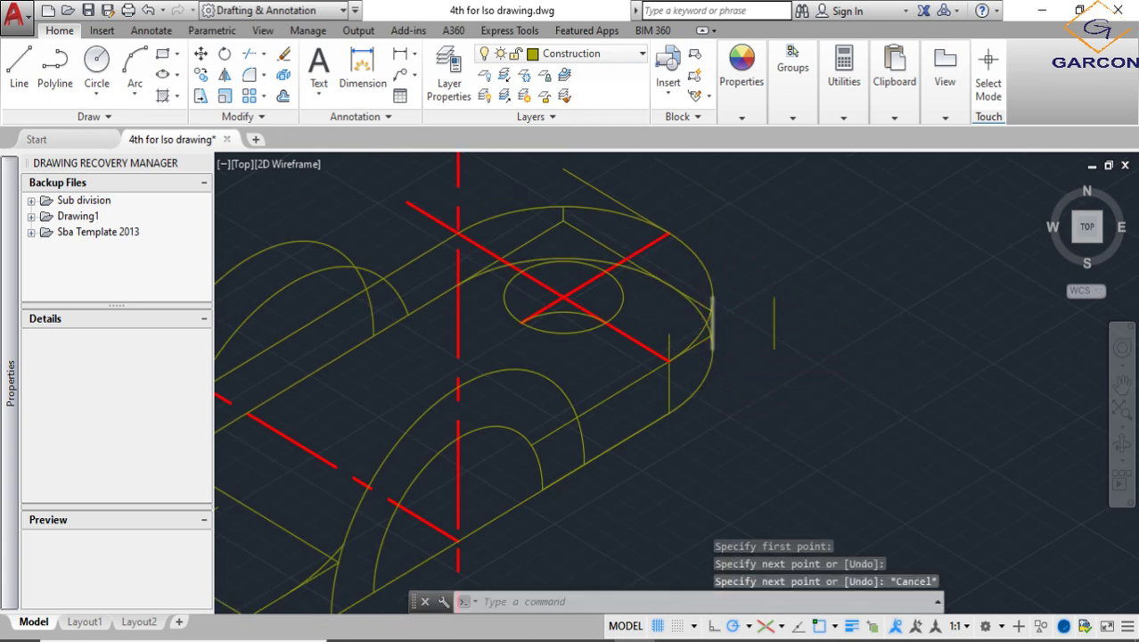
With the rounded end's geometry as cutting edges, trim the base edge and lower arc pieces beside the new vertical line
middle_drag(731, 380, 743, 387)
click(758, 478)
click(575, 212)
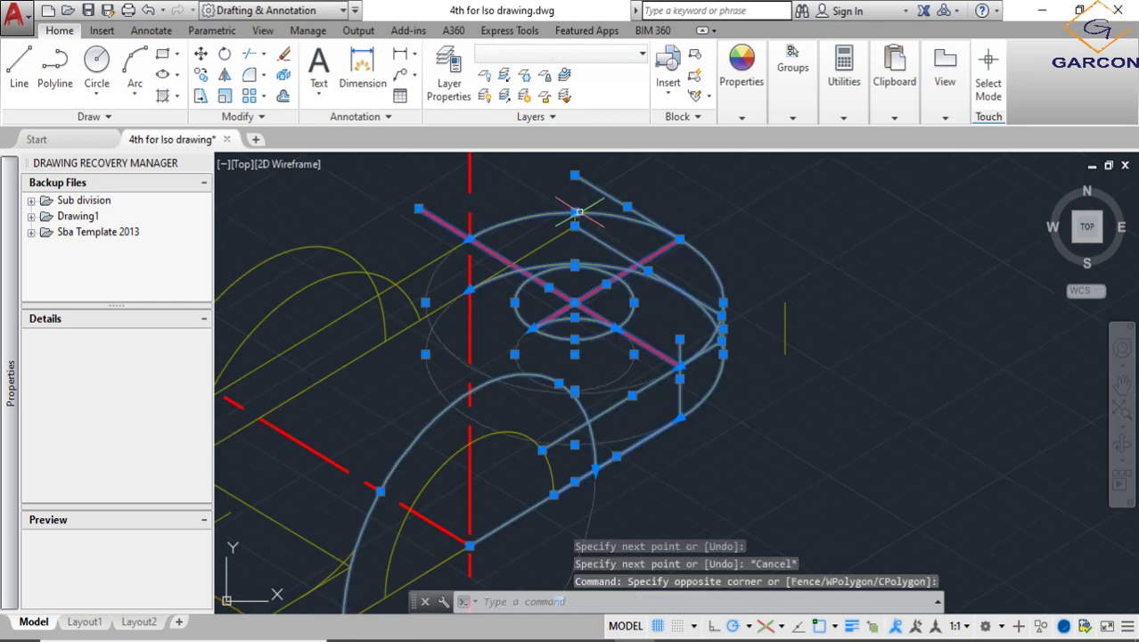
text(tr)
key(Return)
scroll(712, 356, up, 5)
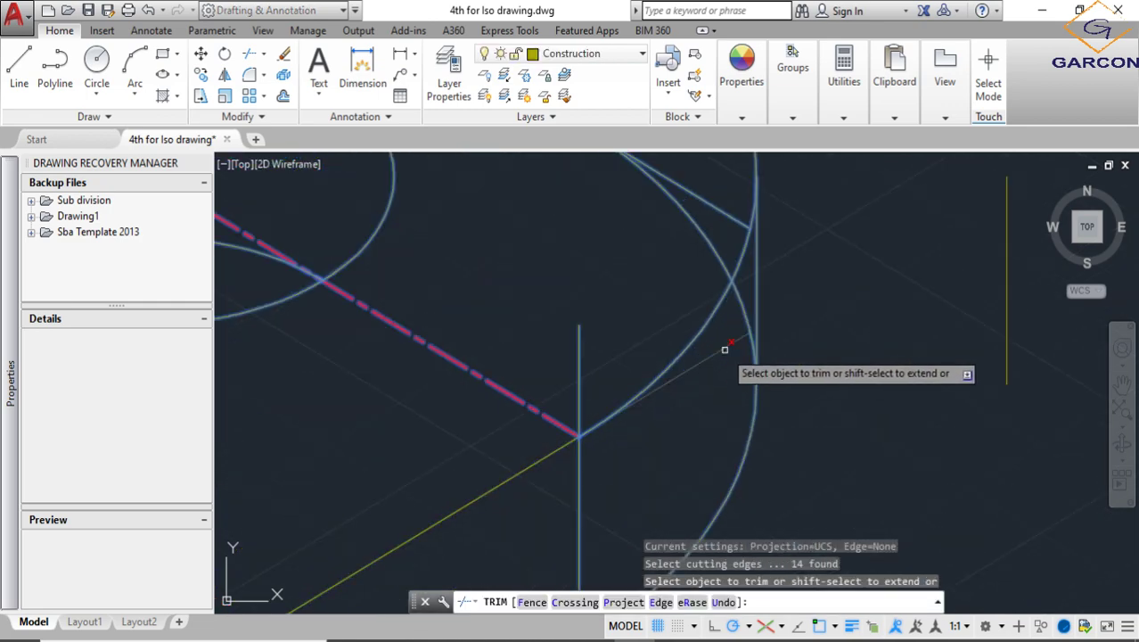
scroll(746, 329, up, 3)
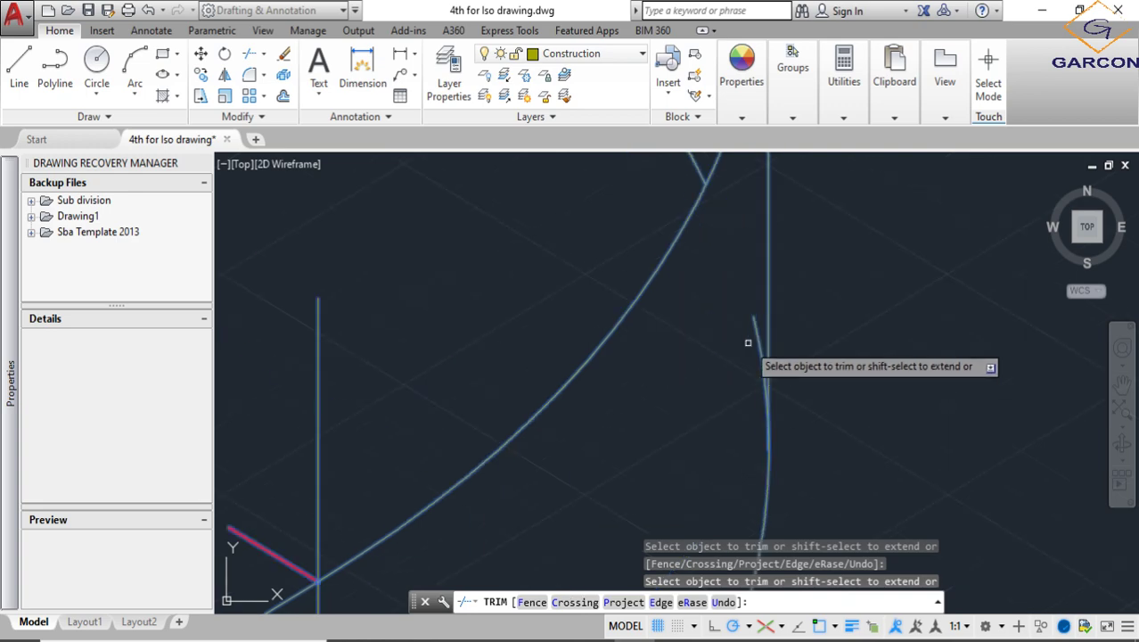
scroll(733, 369, down, 3)
scroll(726, 314, up, 2)
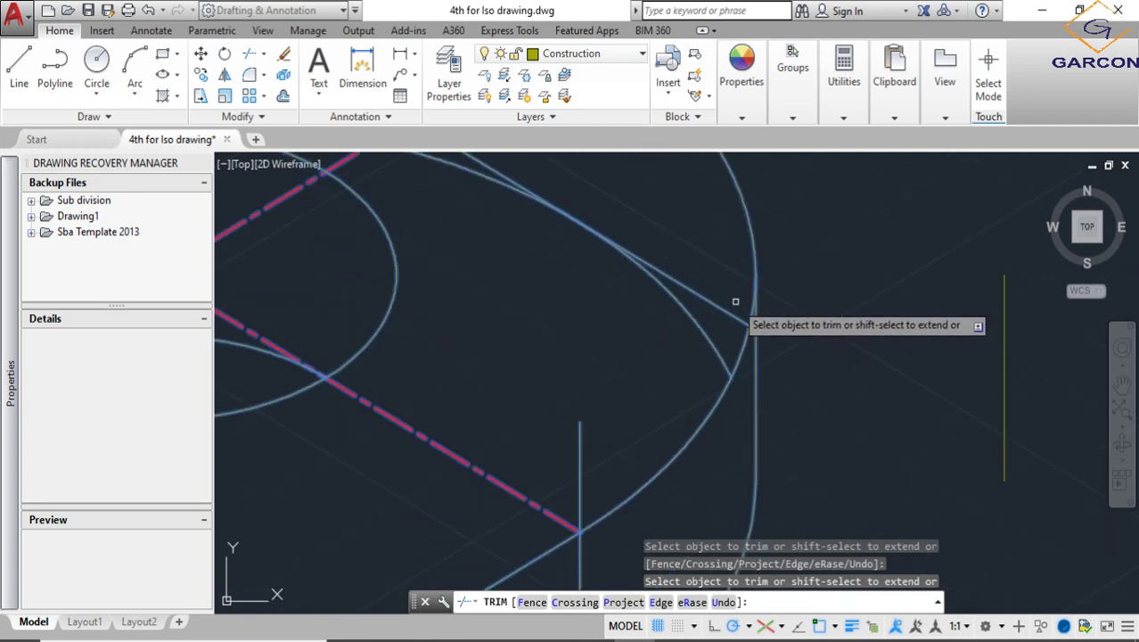
Trim the hidden lower arc and rear lower base edges around the hole back to its centre lines
scroll(710, 335, down, 2)
click(689, 346)
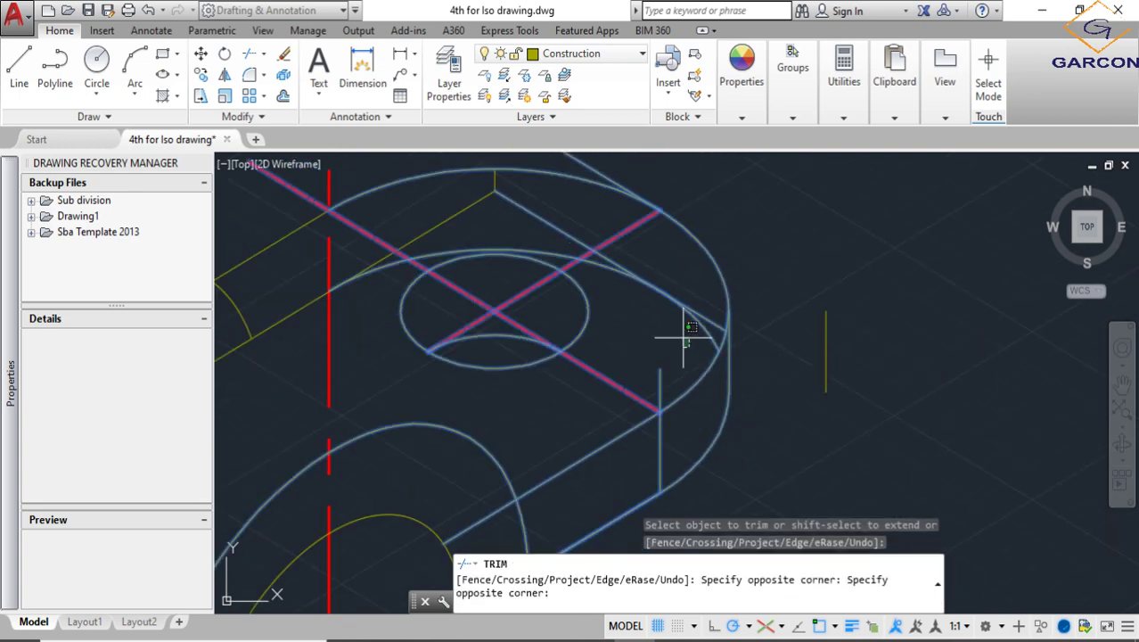
click(666, 290)
scroll(582, 300, down, 3)
scroll(608, 300, up, 4)
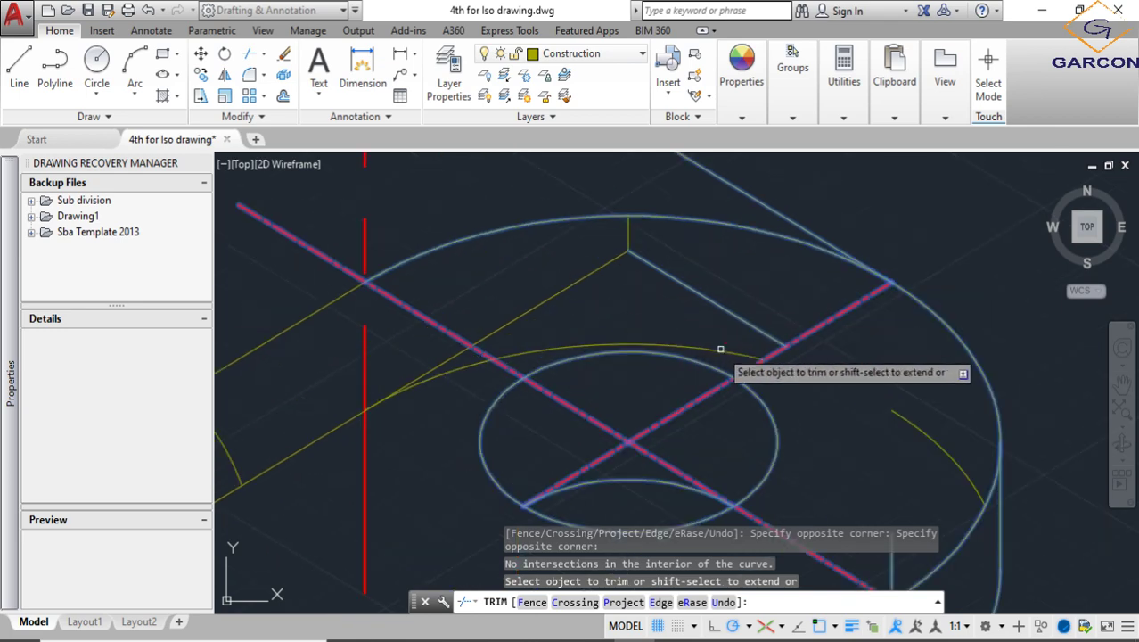
click(721, 351)
click(668, 300)
click(595, 243)
Try to trim the remaining hidden edge and arc stubs beside the long vertical centre line
scroll(655, 278, down, 3)
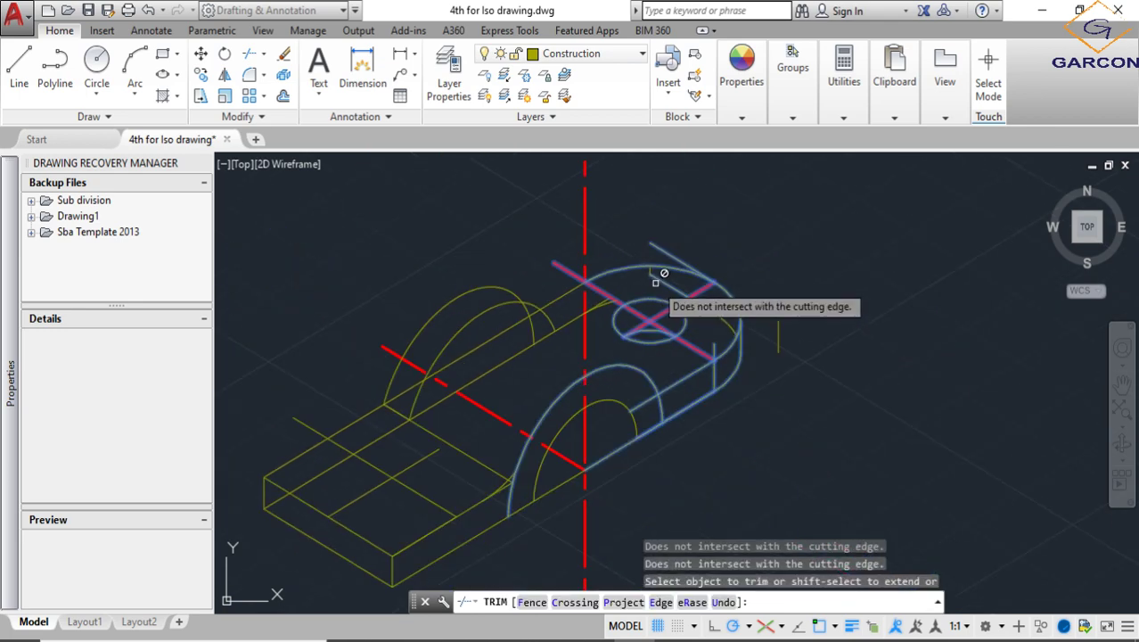
scroll(592, 321, up, 3)
click(621, 310)
click(611, 300)
scroll(610, 300, down, 3)
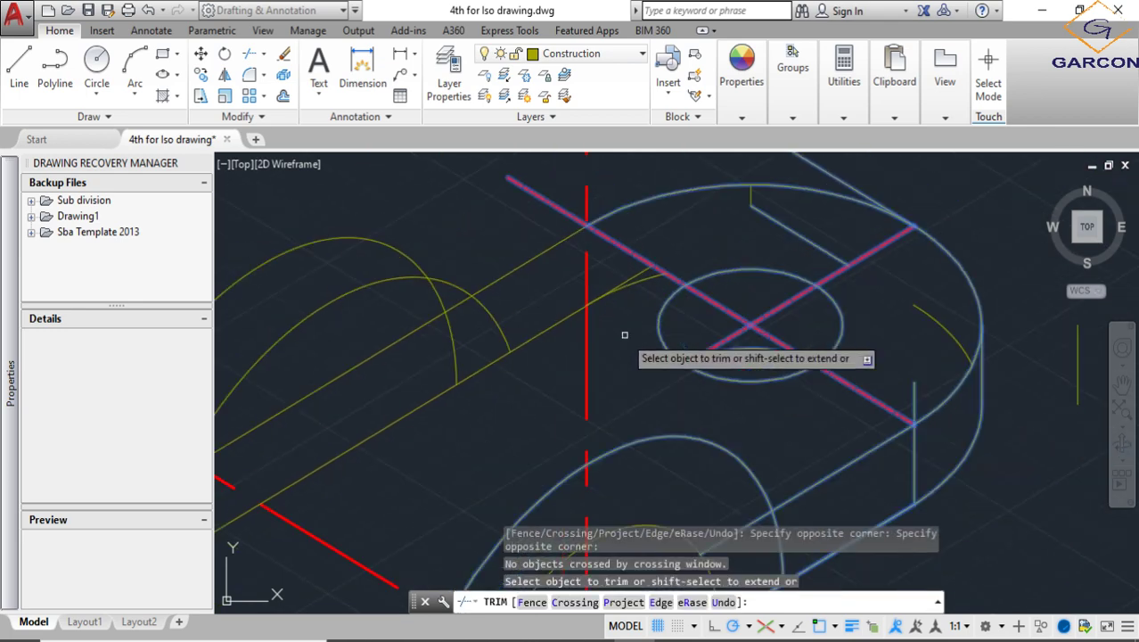
click(614, 319)
click(620, 311)
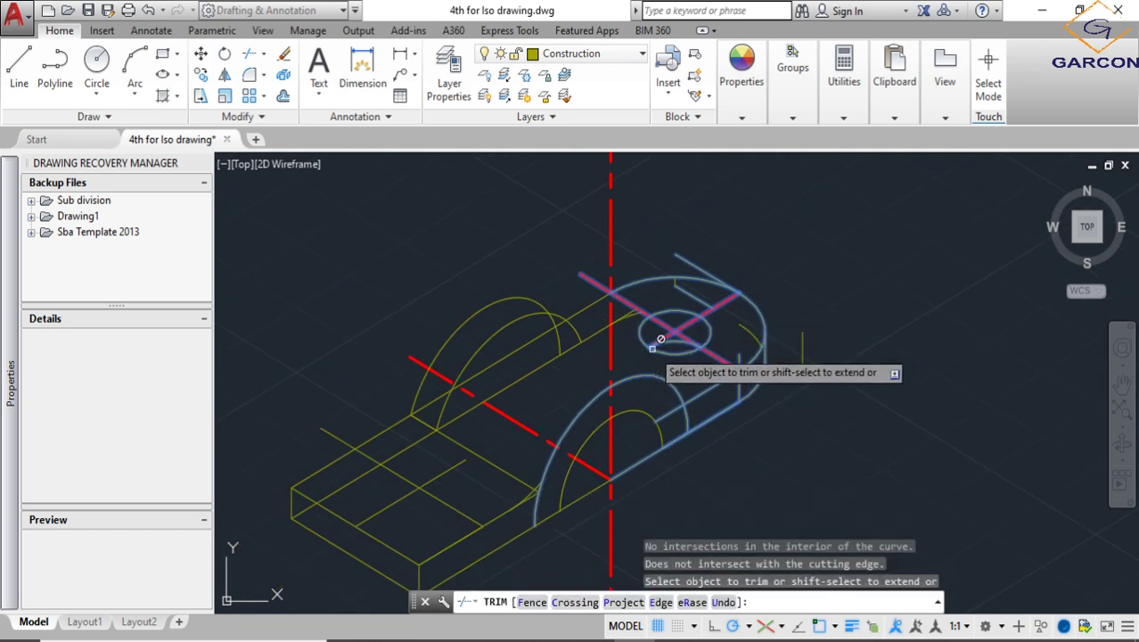
key(Escape)
Erase the short vertical and sloping line remnants inside the rear corner and the sloping line outside the rounded end
scroll(697, 328, up, 4)
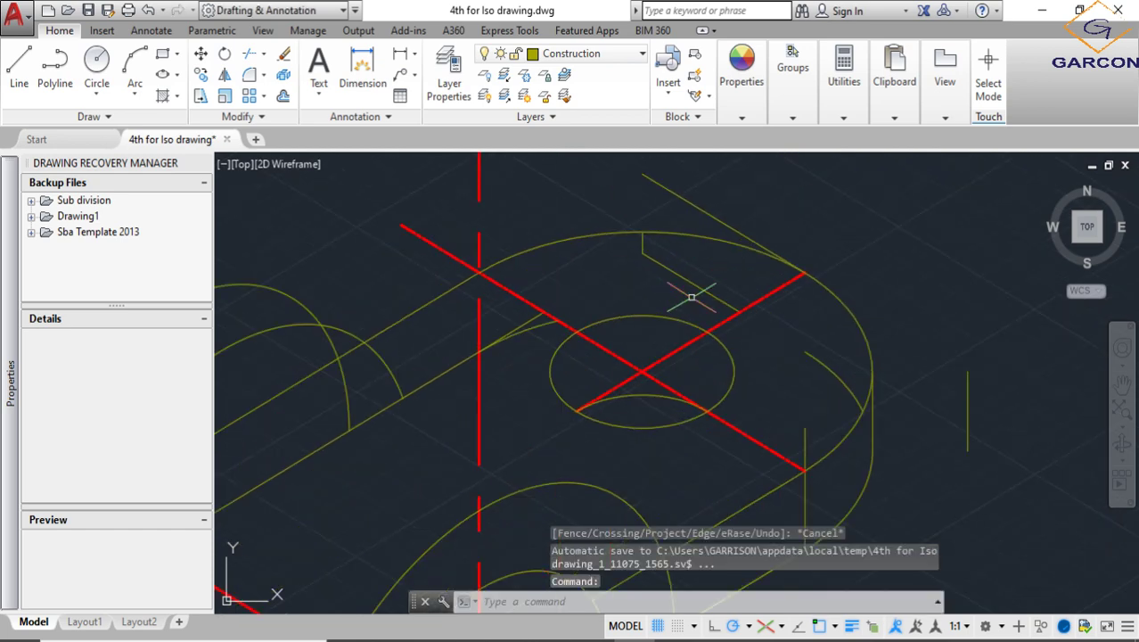
click(647, 262)
click(625, 244)
key(Delete)
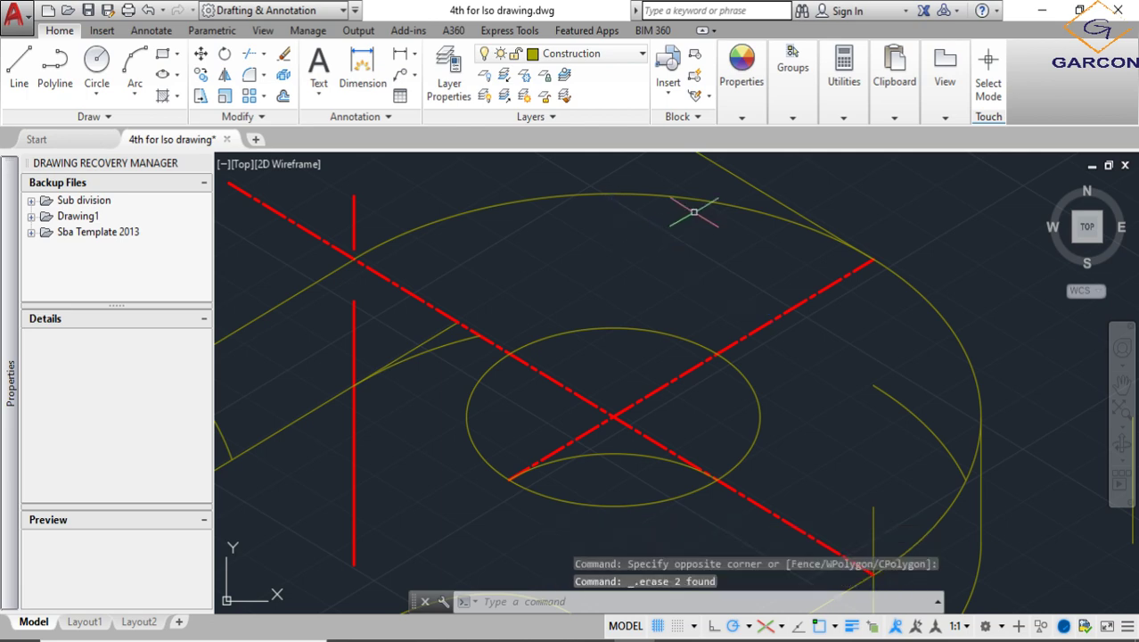
scroll(713, 201, down, 4)
click(719, 195)
key(Delete)
Erase the leftover arc, the short vertical line at the centre line's end and the detached vertical line beyond the rounded end
scroll(786, 307, up, 2)
click(786, 307)
click(760, 239)
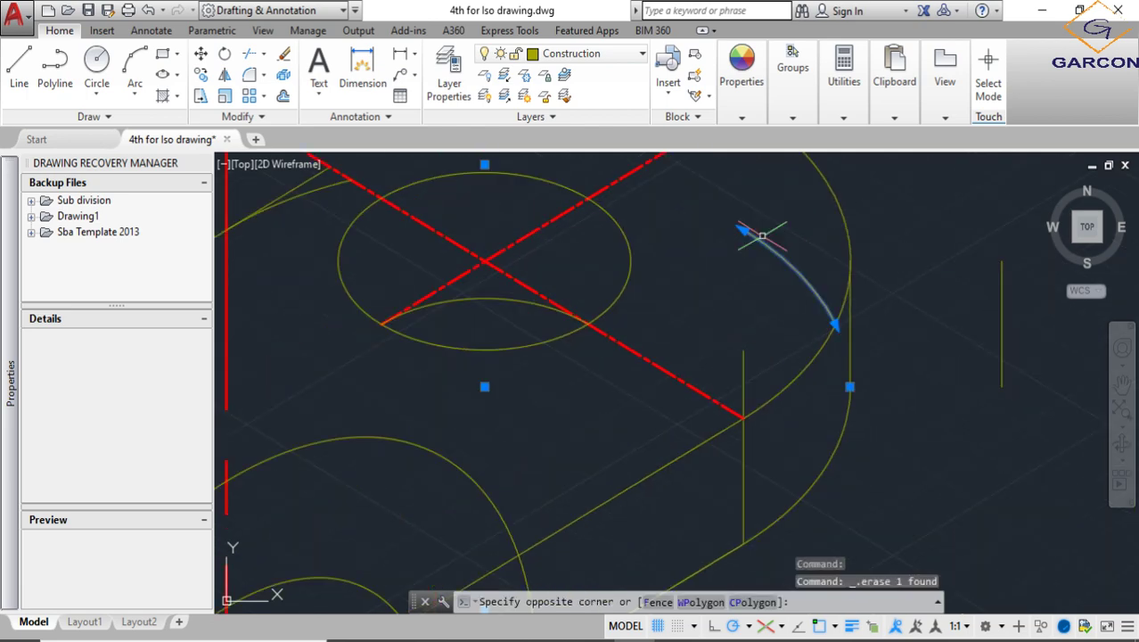
key(Delete)
click(739, 378)
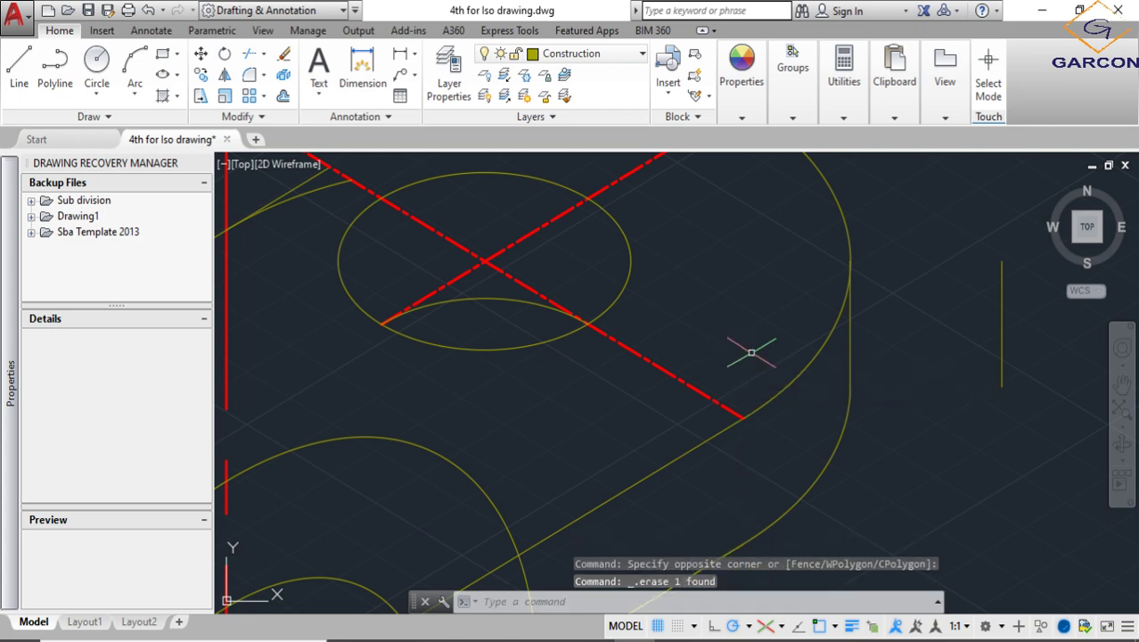
scroll(830, 386, down, 5)
key(Escape)
scroll(831, 386, up, 3)
click(813, 308)
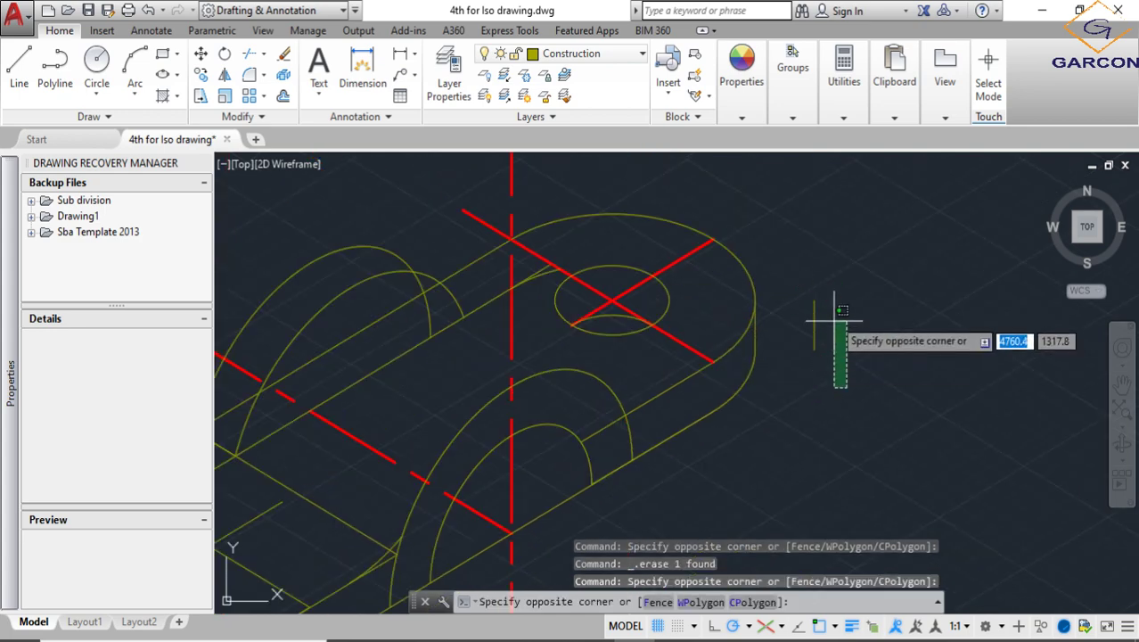
scroll(821, 395, down, 4)
key(Escape)
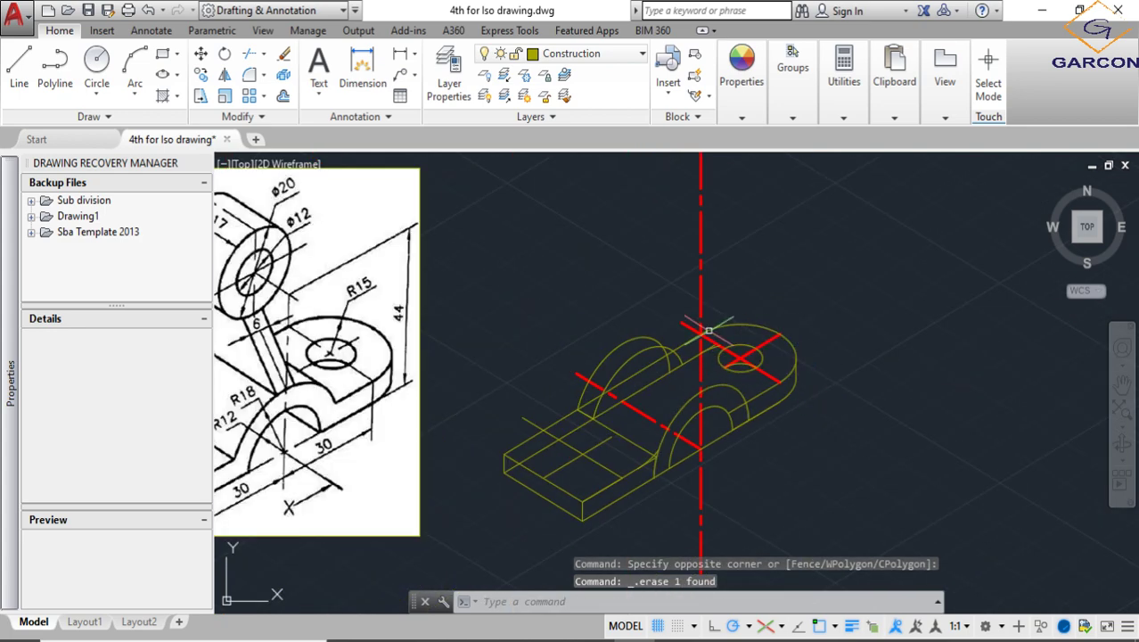
scroll(714, 349, up, 2)
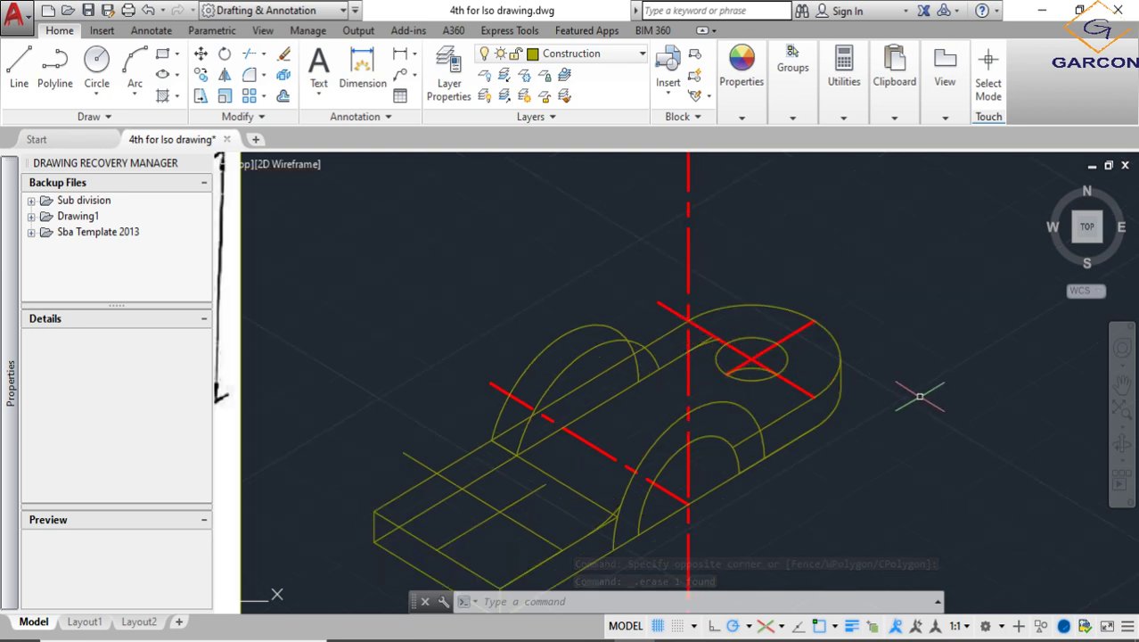
scroll(939, 394, up, 2)
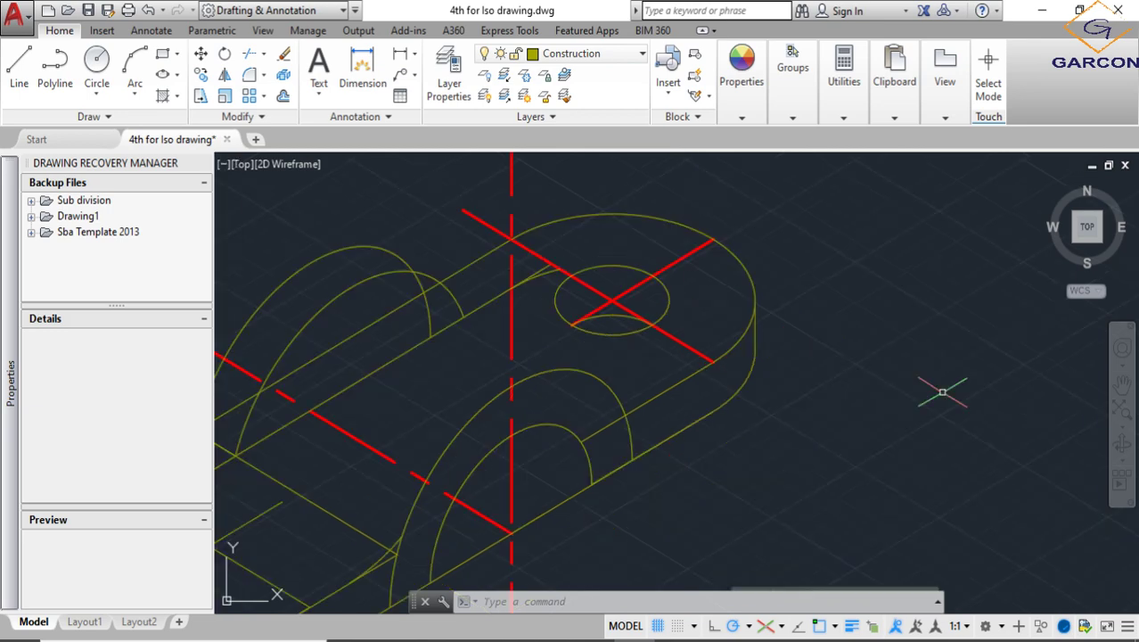
Undo the erasures, trims and property changes at the far rounded end back to the four complete ellipses
key(ctrl+z)
key(ctrl+z)
key(ctrl+z)
key(ctrl+z)
key(ctrl+z)
key(ctrl+z)
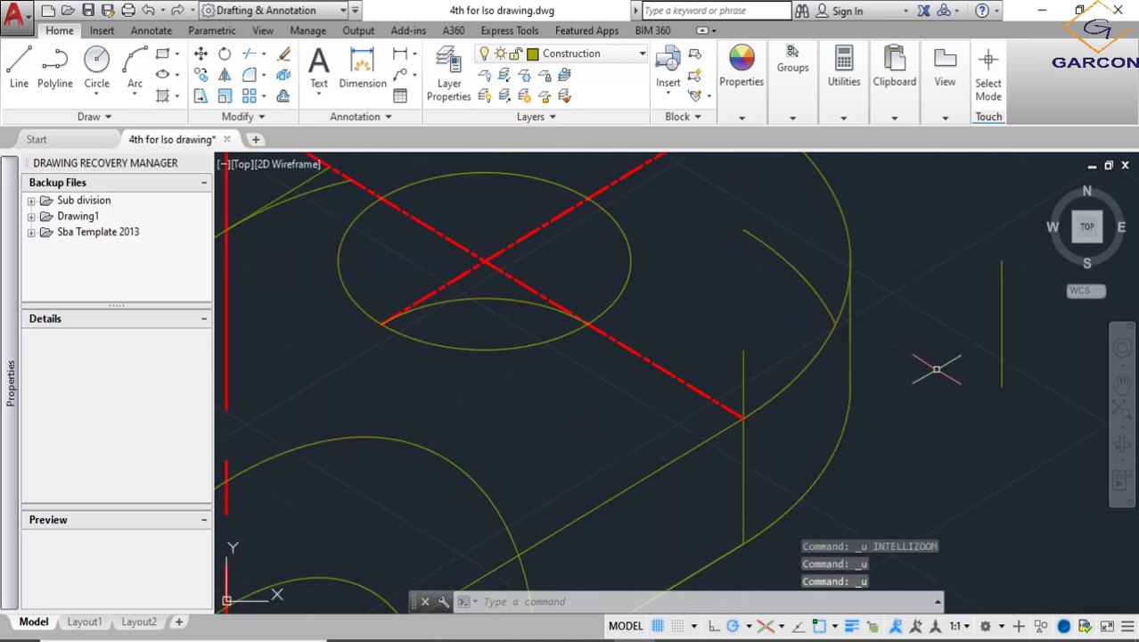
key(ctrl+z)
key(ctrl+z)
key(ctrl+z)
key(ctrl+z)
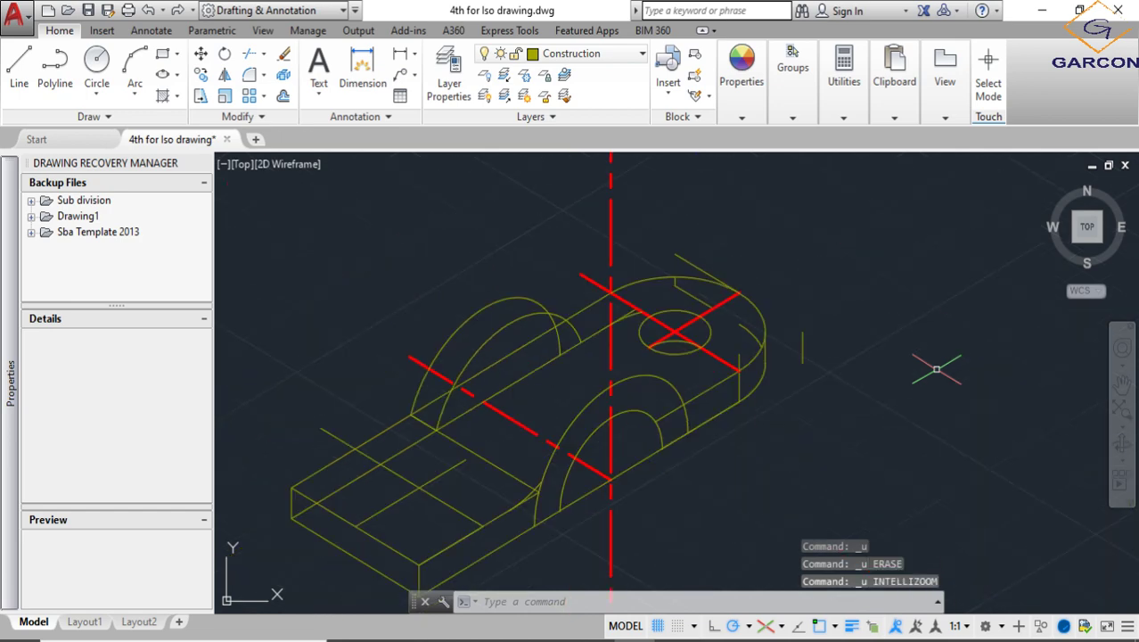
key(ctrl+z)
key(ctrl+z)
key(ctrl+z)
key(ctrl+z)
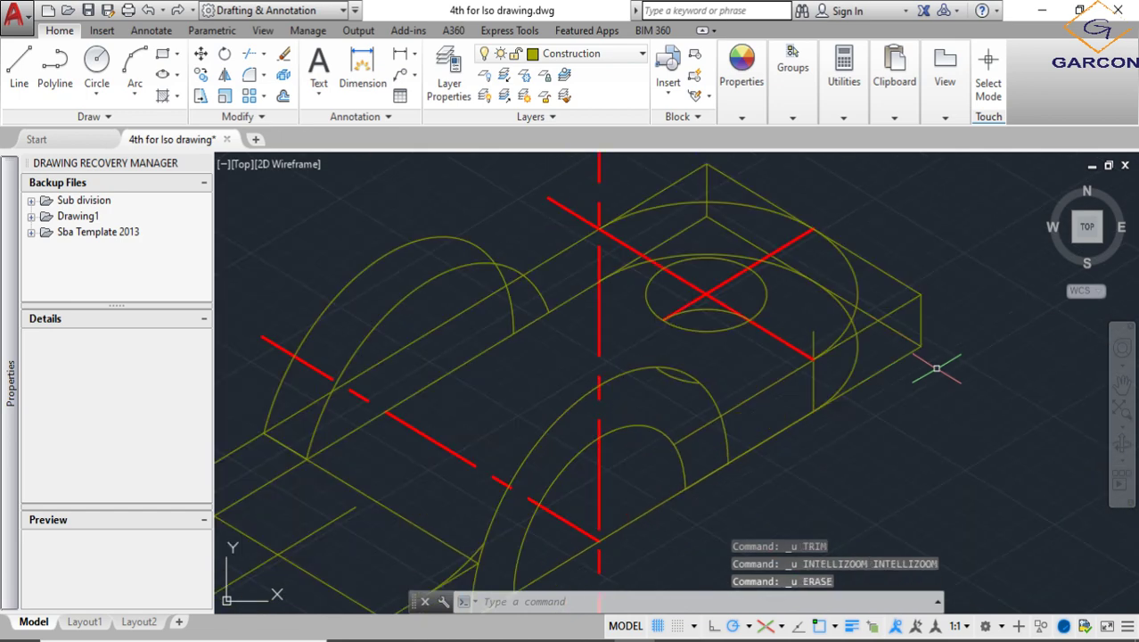
key(ctrl+z)
key(ctrl+z)
key(ctrl+z)
key(ctrl+z)
key(ctrl+z)
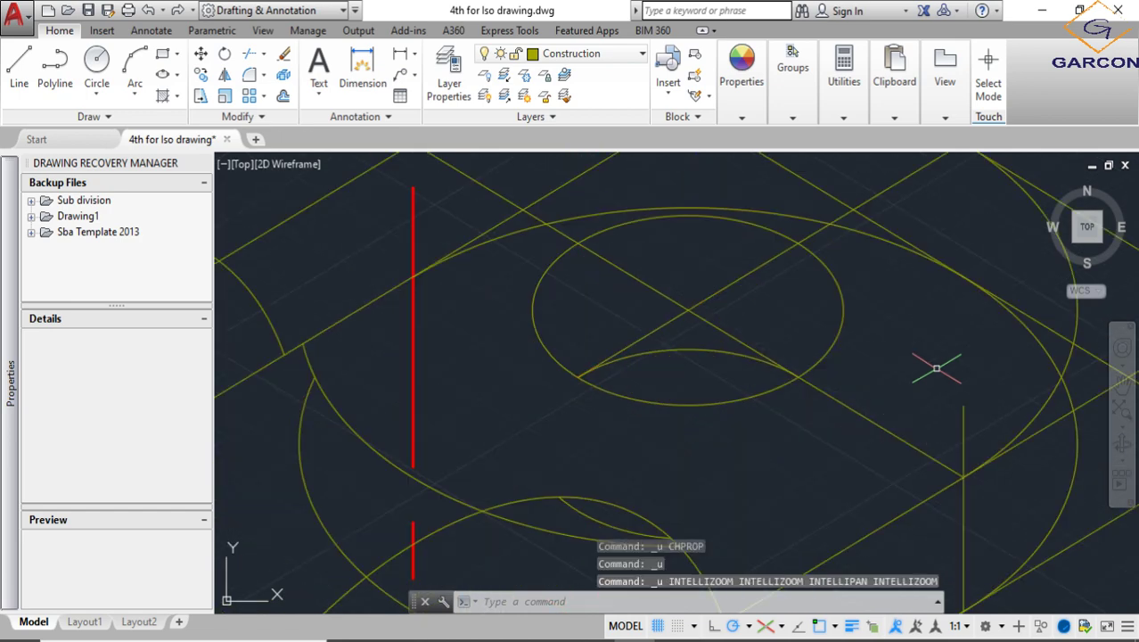
scroll(653, 348, up, 4)
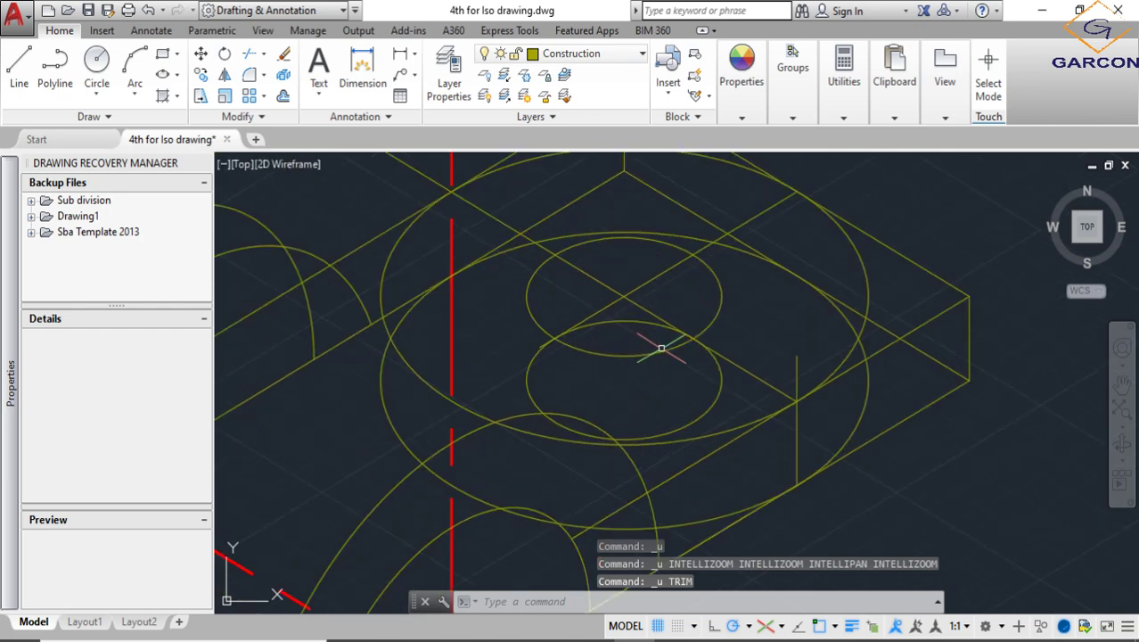
Copy the four ellipses of the far rounded end and its hole to the hole centre at the near end of the base
click(661, 345)
click(718, 392)
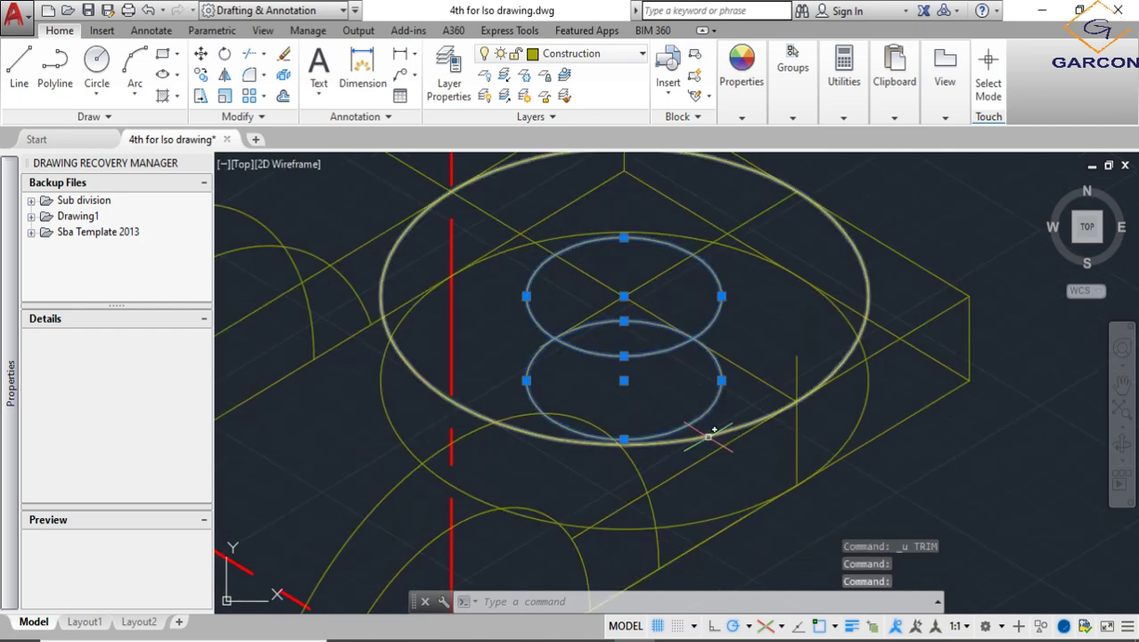
click(718, 431)
click(703, 518)
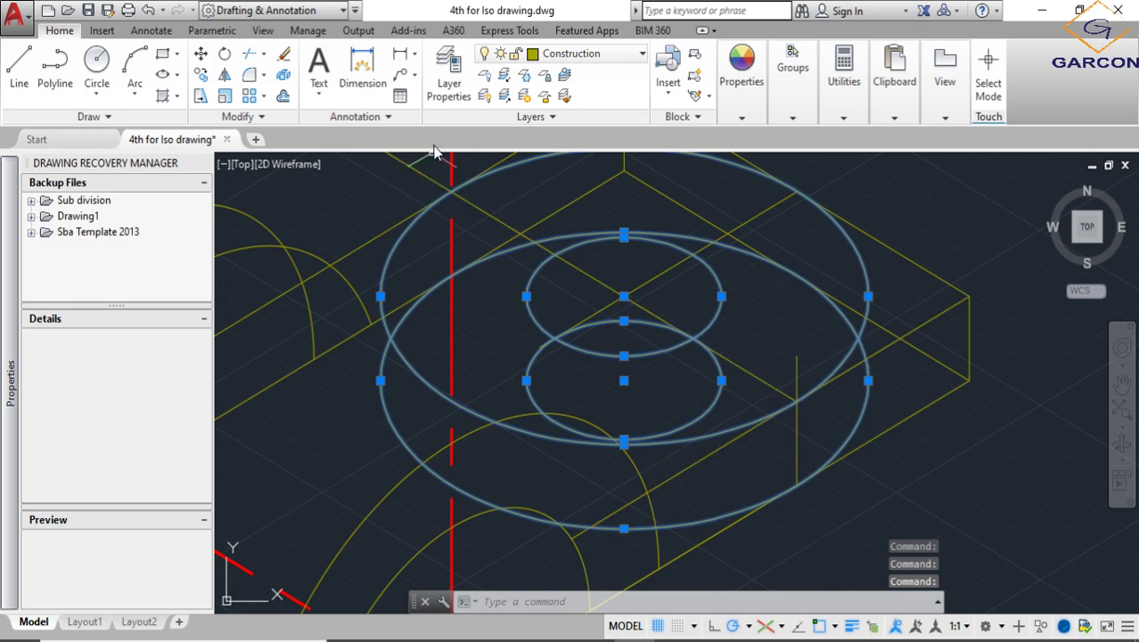
scroll(702, 348, down, 2)
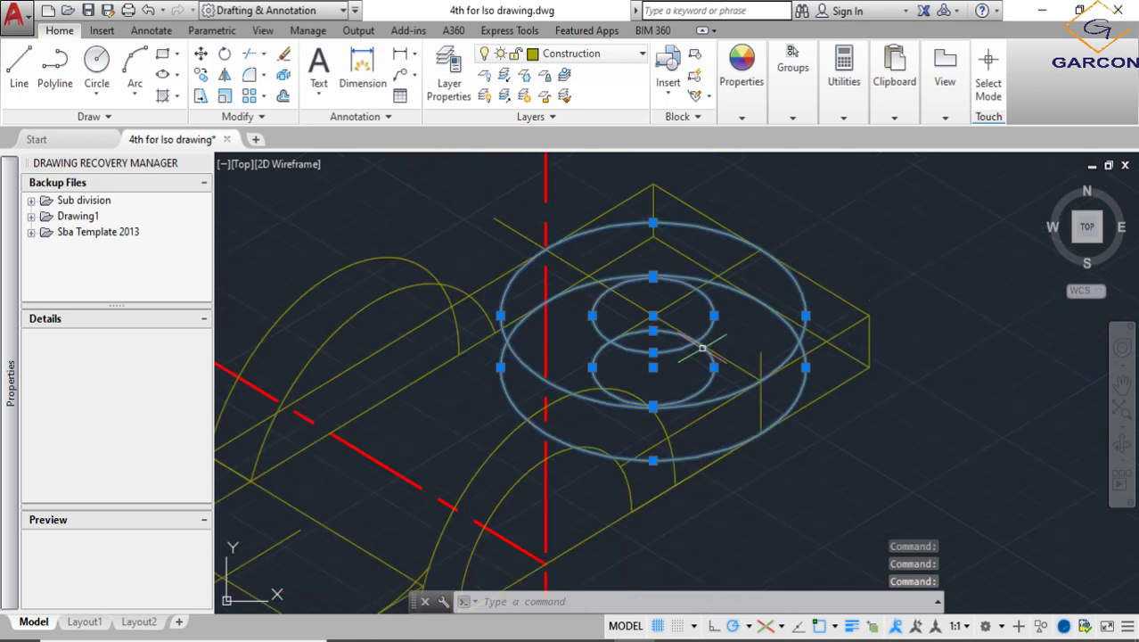
click(201, 75)
click(653, 330)
scroll(652, 329, down, 4)
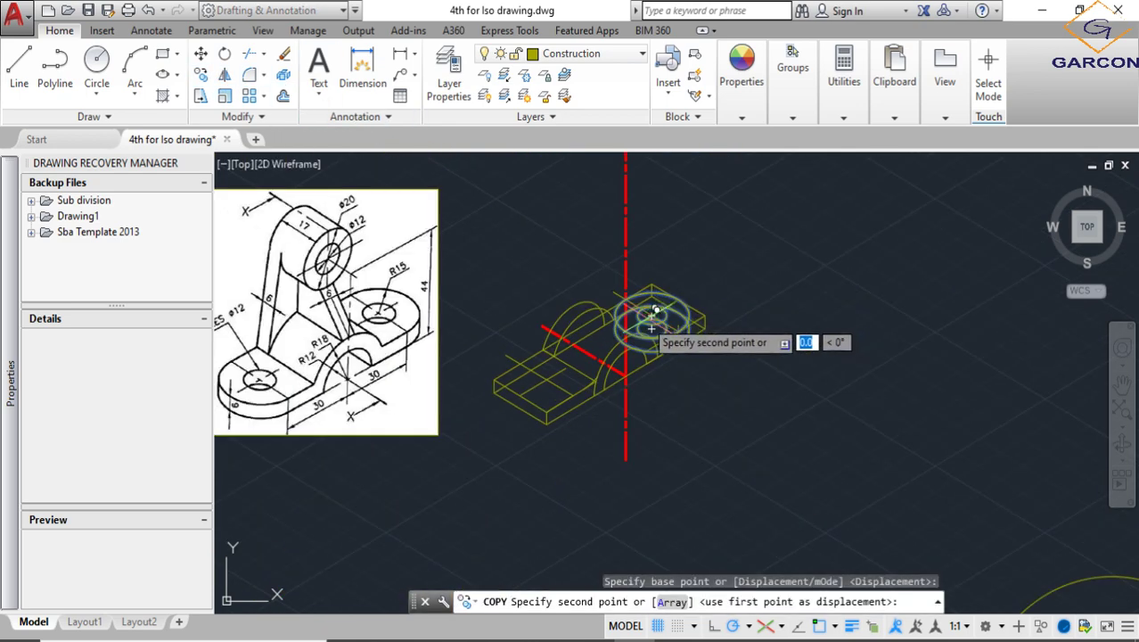
scroll(564, 359, up, 5)
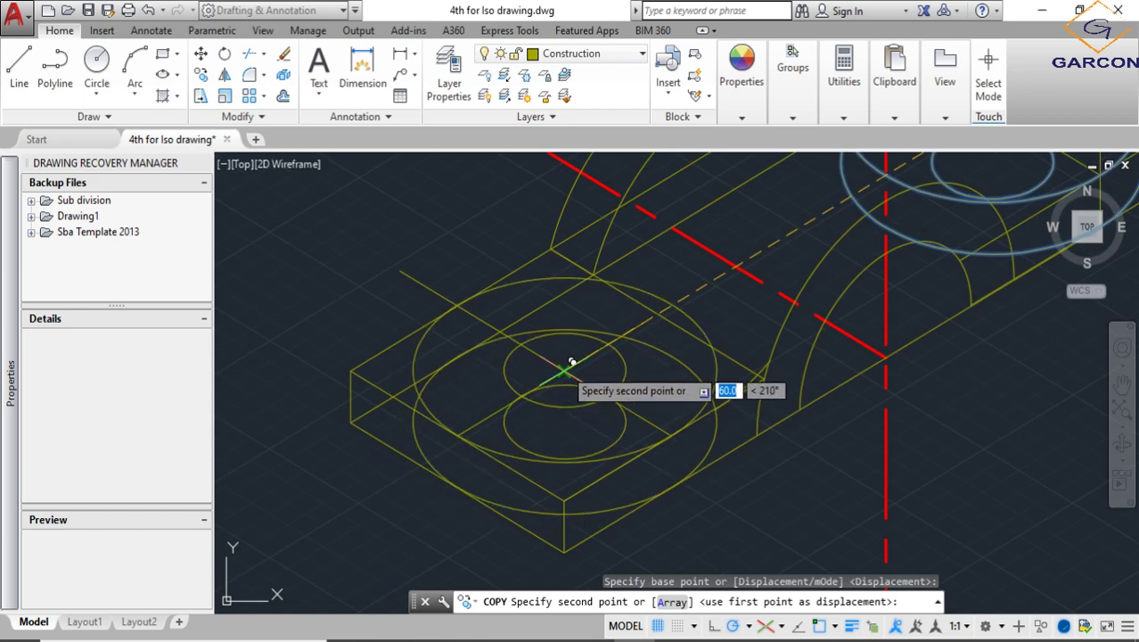
click(575, 376)
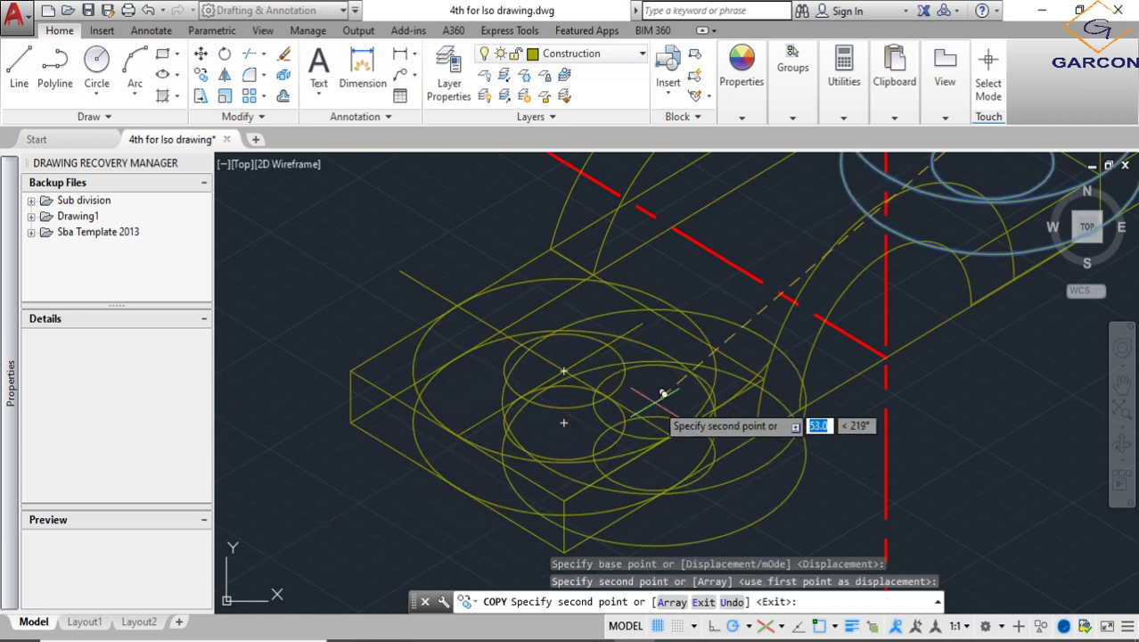
key(Escape)
Using the whole base as cutting edges, trim the outer corner and front corner edges outside the near end's ellipses
scroll(704, 426, down, 5)
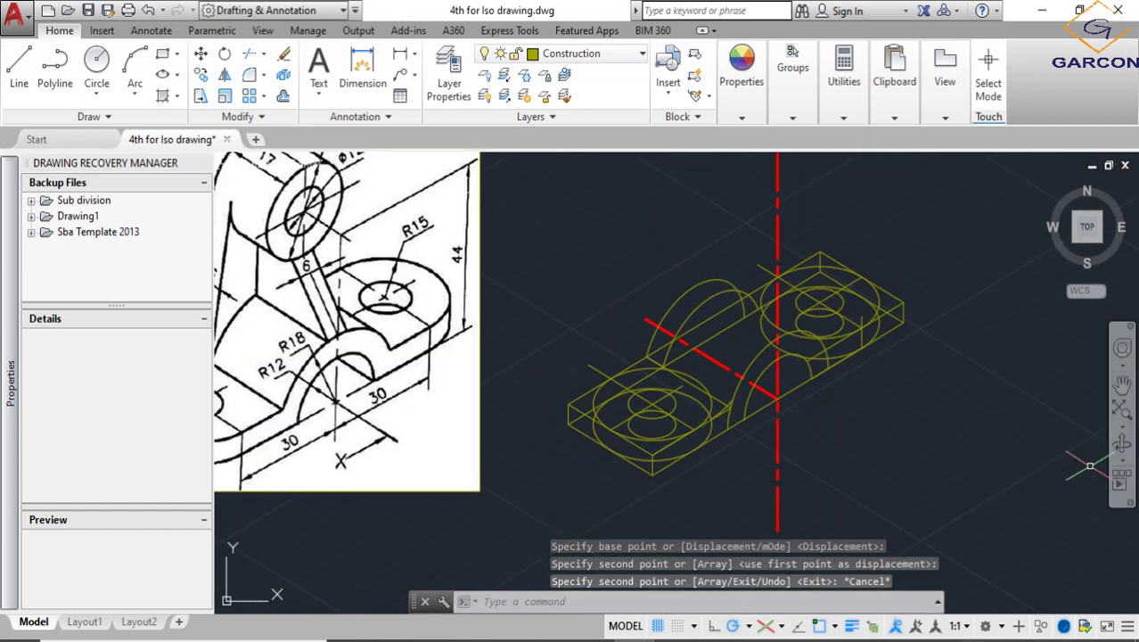
scroll(823, 434, down, 4)
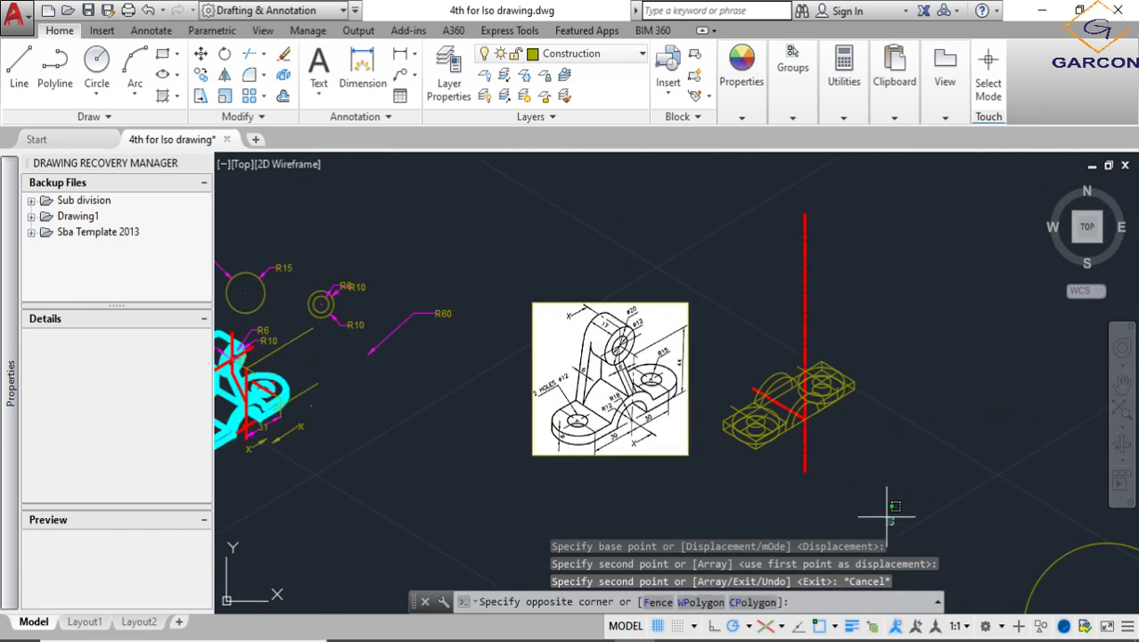
click(709, 321)
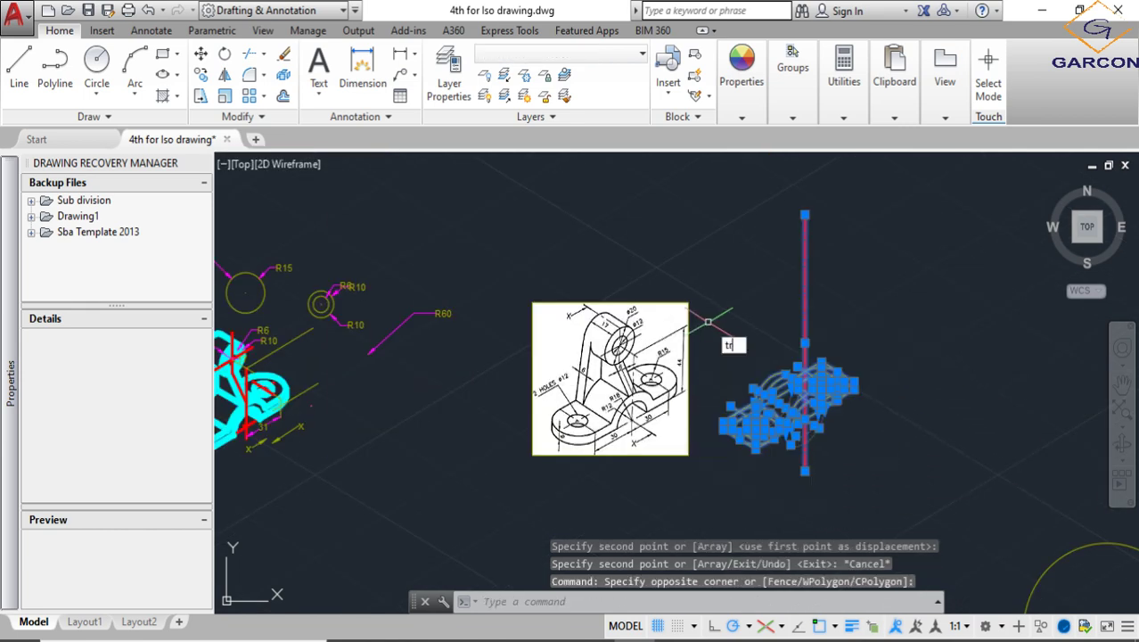
key(Return)
scroll(749, 445, up, 5)
click(711, 431)
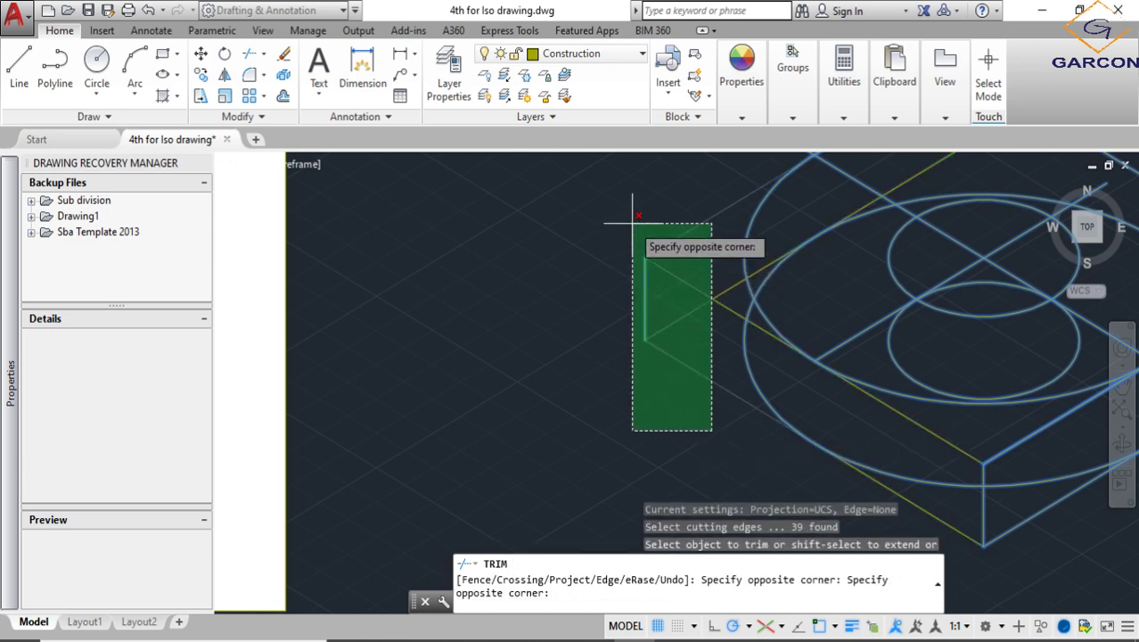
click(632, 223)
scroll(626, 249, down, 3)
scroll(762, 381, up, 2)
scroll(739, 346, down, 2)
scroll(713, 339, up, 3)
scroll(717, 342, down, 1)
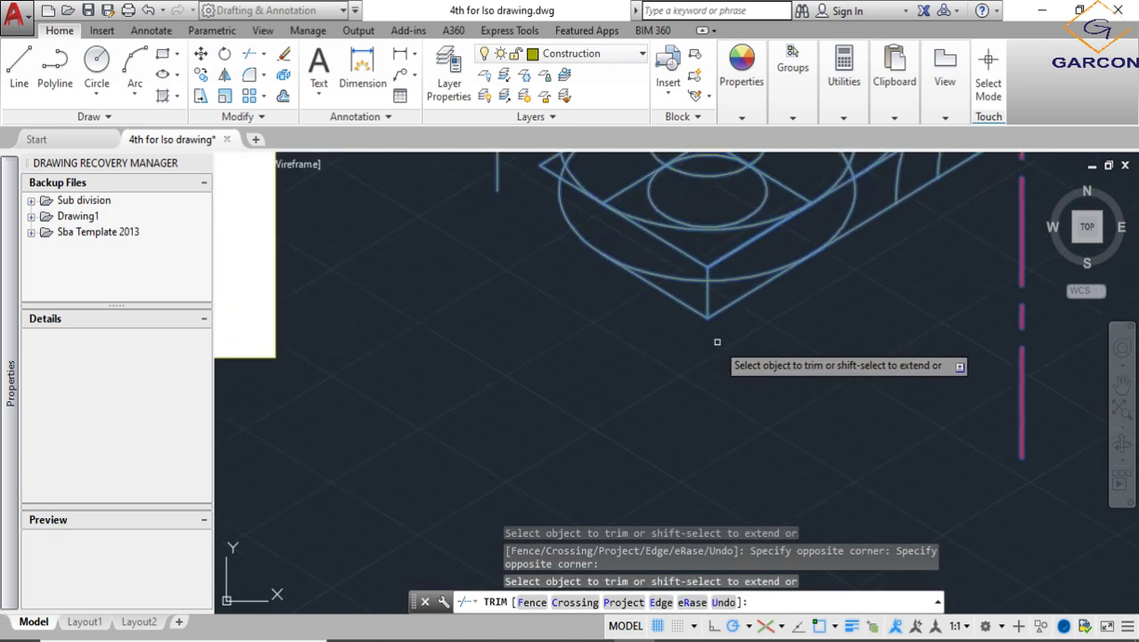
click(716, 341)
click(682, 296)
scroll(711, 367, down, 5)
scroll(837, 240, up, 3)
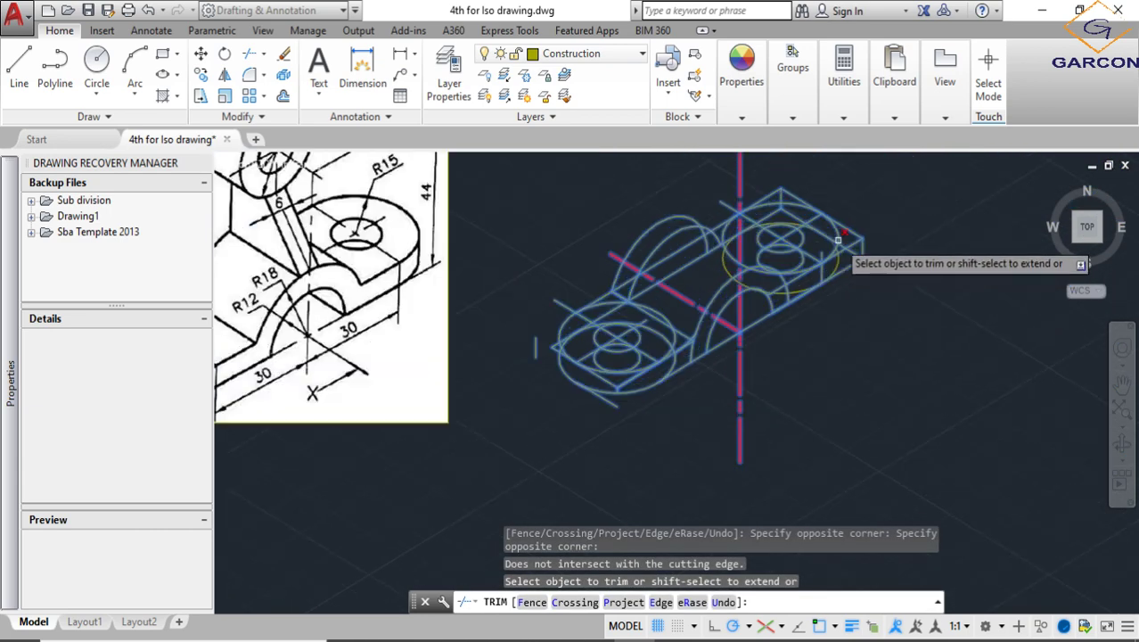
Trim the outer side corner and rear corner edges outside the far end's ellipses and finish trimming
scroll(838, 240, up, 1)
click(874, 290)
click(863, 221)
middle_drag(861, 246, 848, 383)
scroll(725, 300, up, 2)
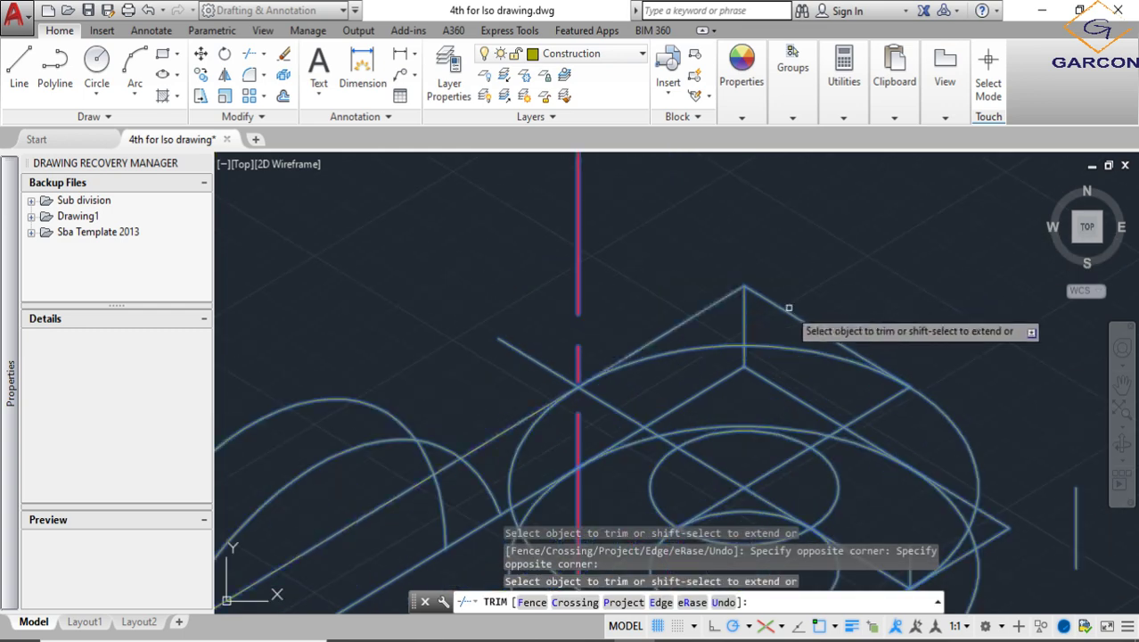
click(789, 307)
click(674, 247)
scroll(674, 247, down, 5)
key(Escape)
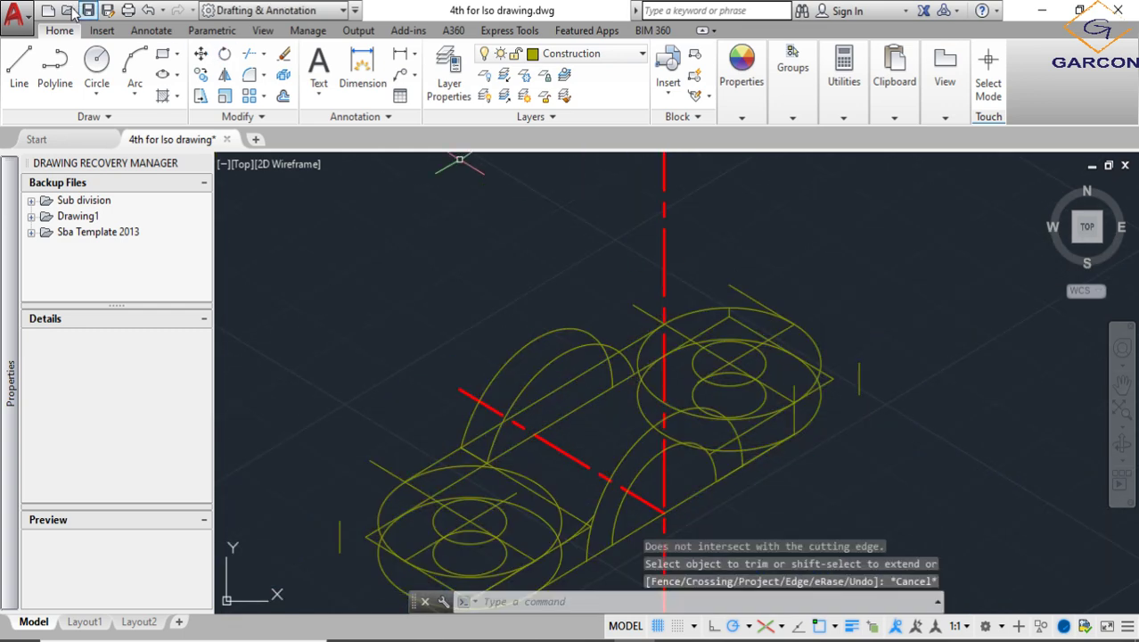
Draw a vertical line joining the outer quadrants of the far end's upper and lower large ellipses
click(18, 66)
scroll(827, 383, up, 3)
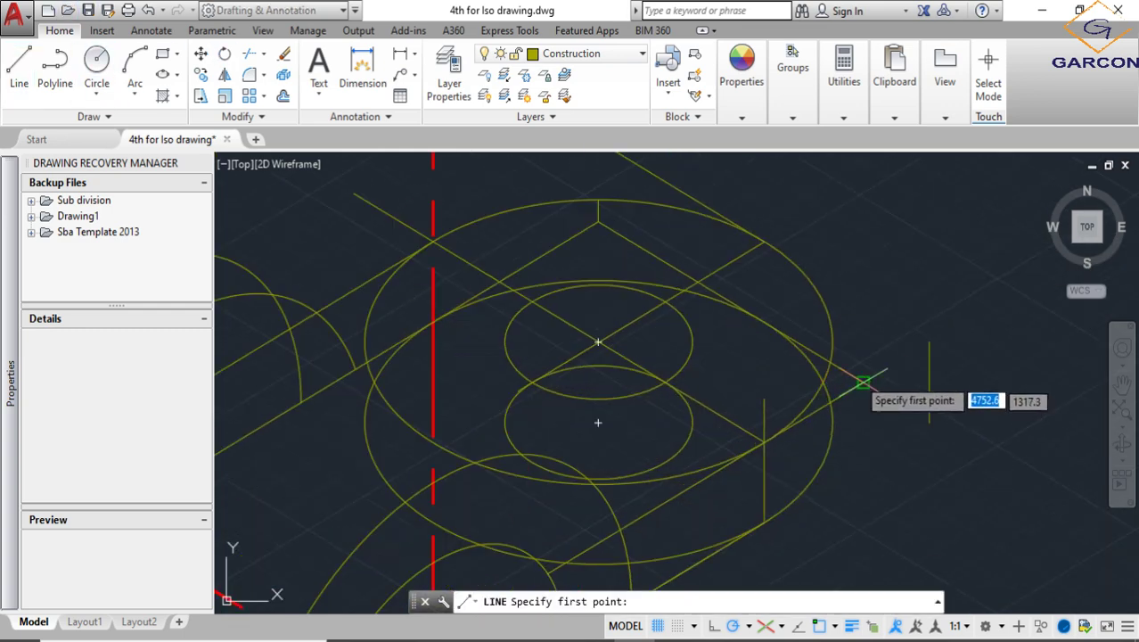
click(827, 340)
click(832, 424)
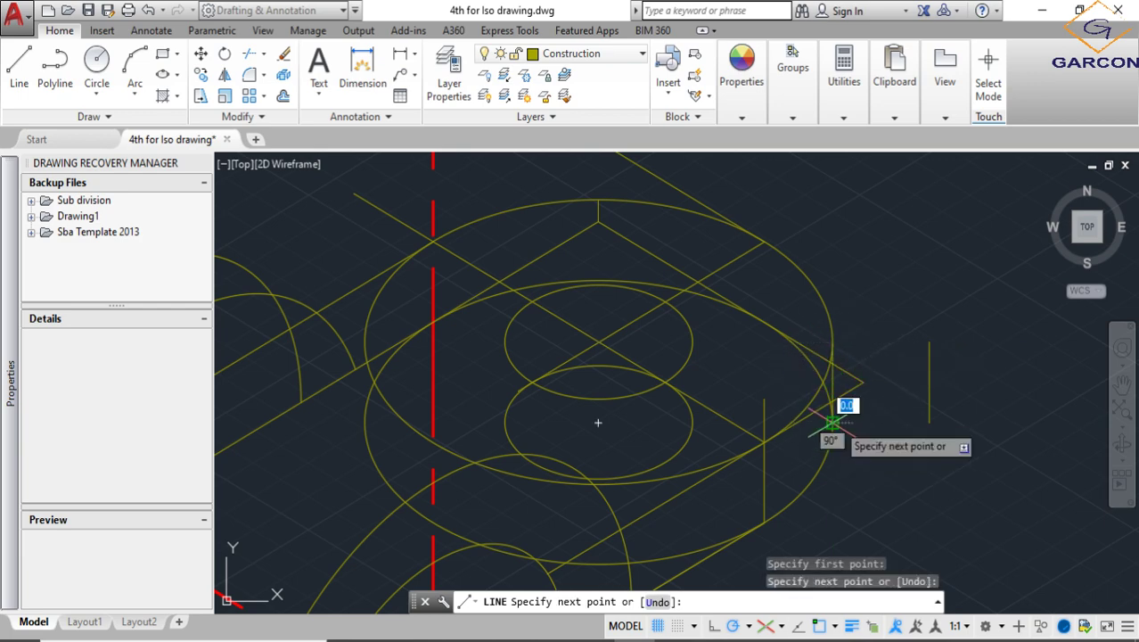
key(Escape)
Draw a vertical line joining the outer quadrants of the near end's upper and lower large ellipses
scroll(834, 435, down, 5)
key(Return)
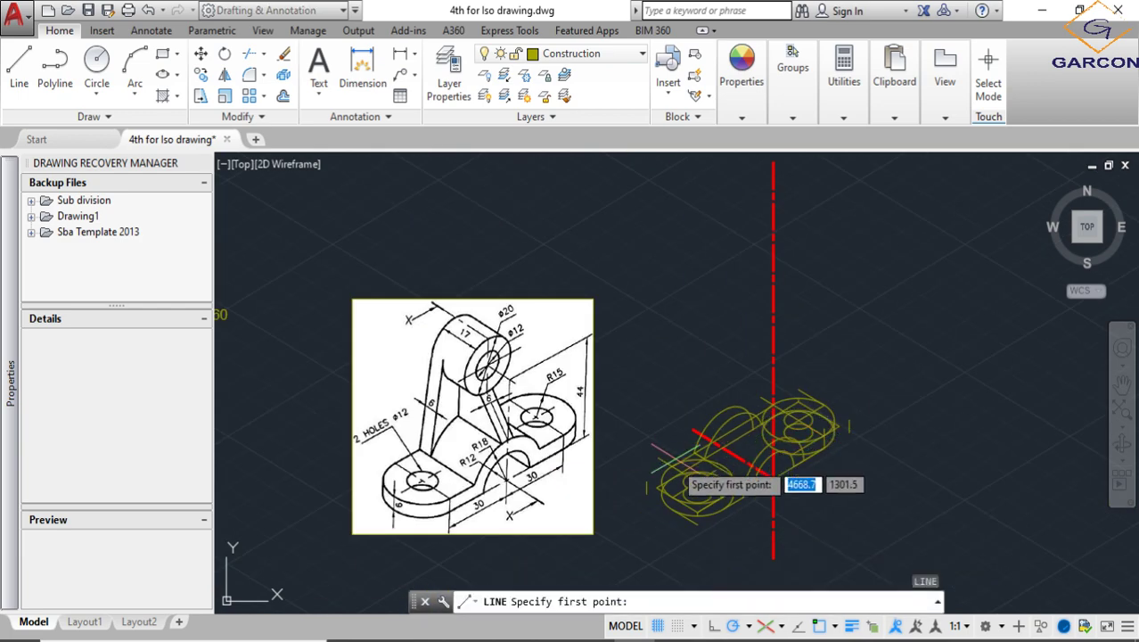
scroll(647, 477, up, 5)
click(631, 452)
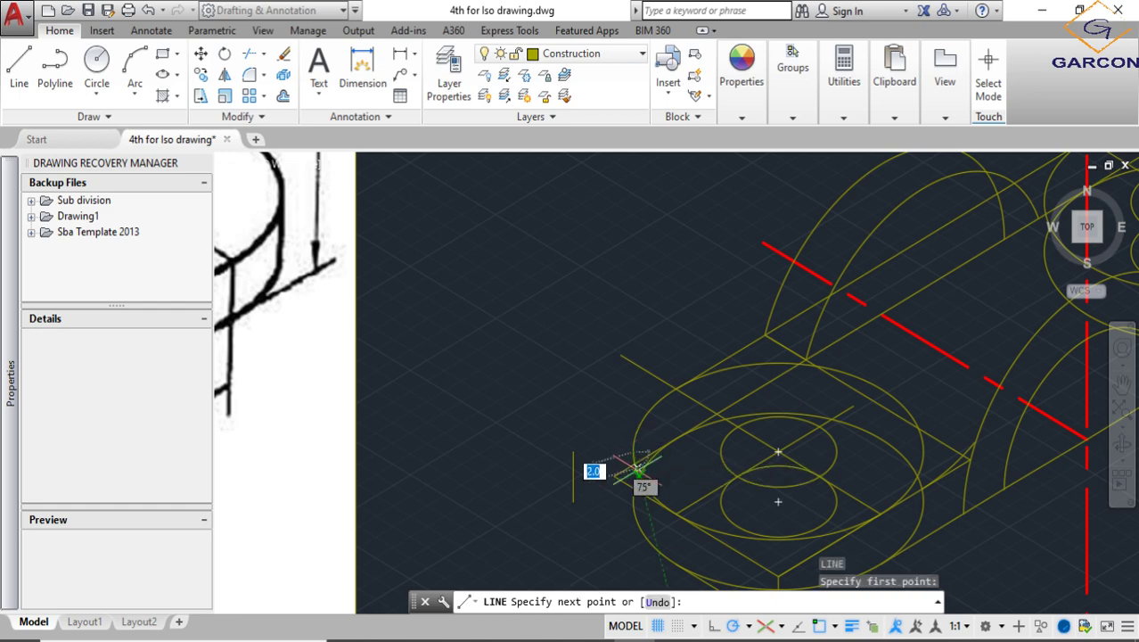
middle_drag(634, 466, 626, 284)
click(624, 320)
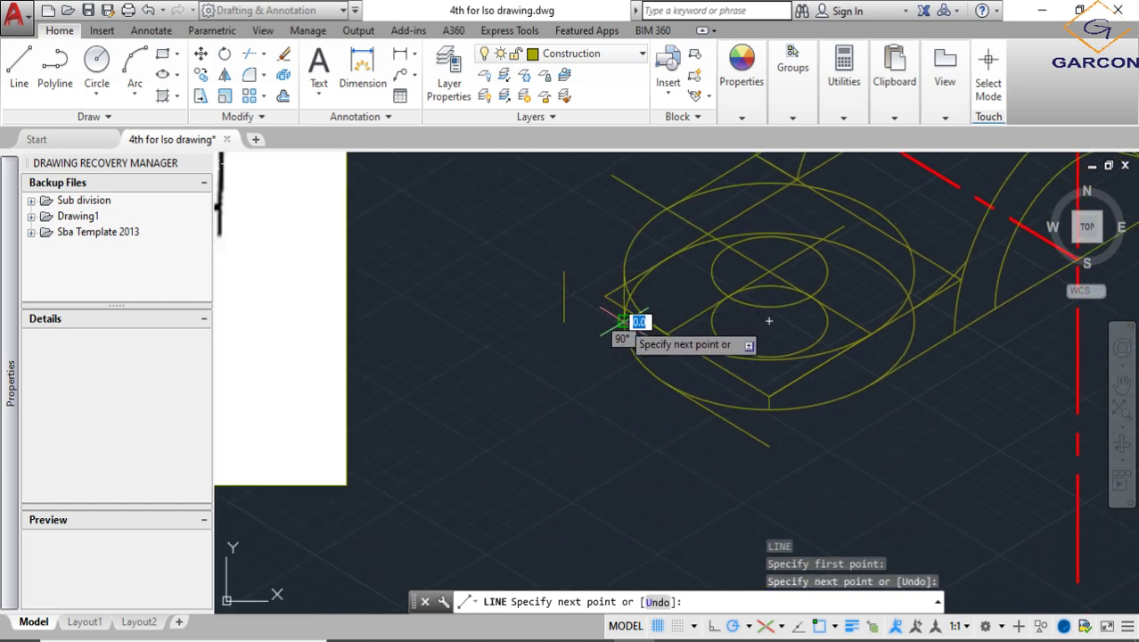
key(Escape)
scroll(625, 320, up, 4)
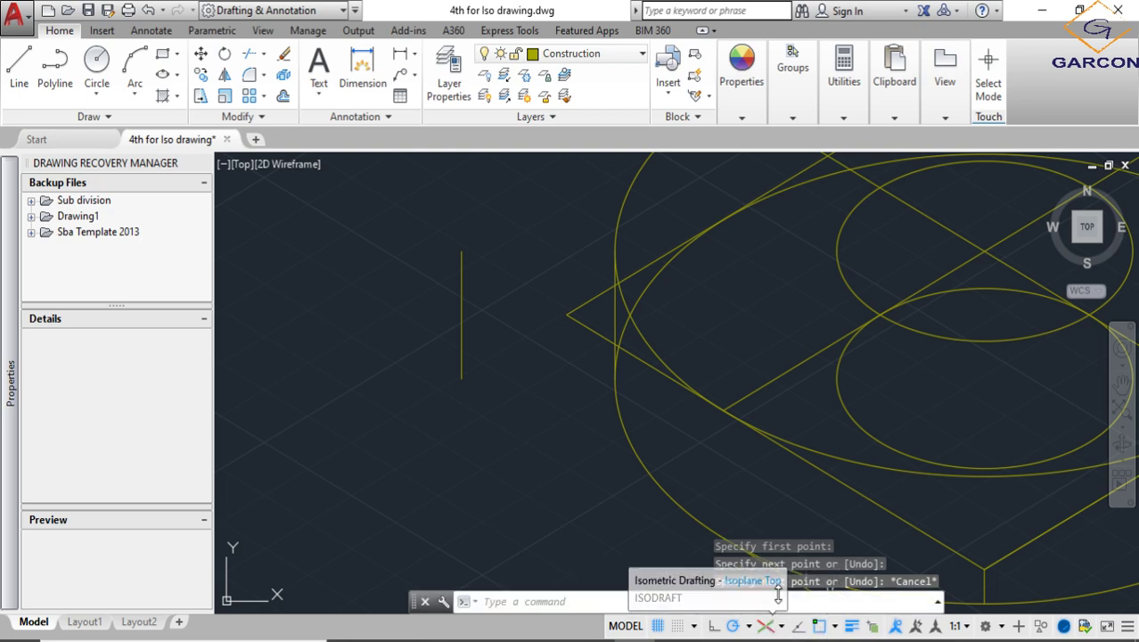
scroll(727, 465, down, 5)
scroll(668, 443, down, 4)
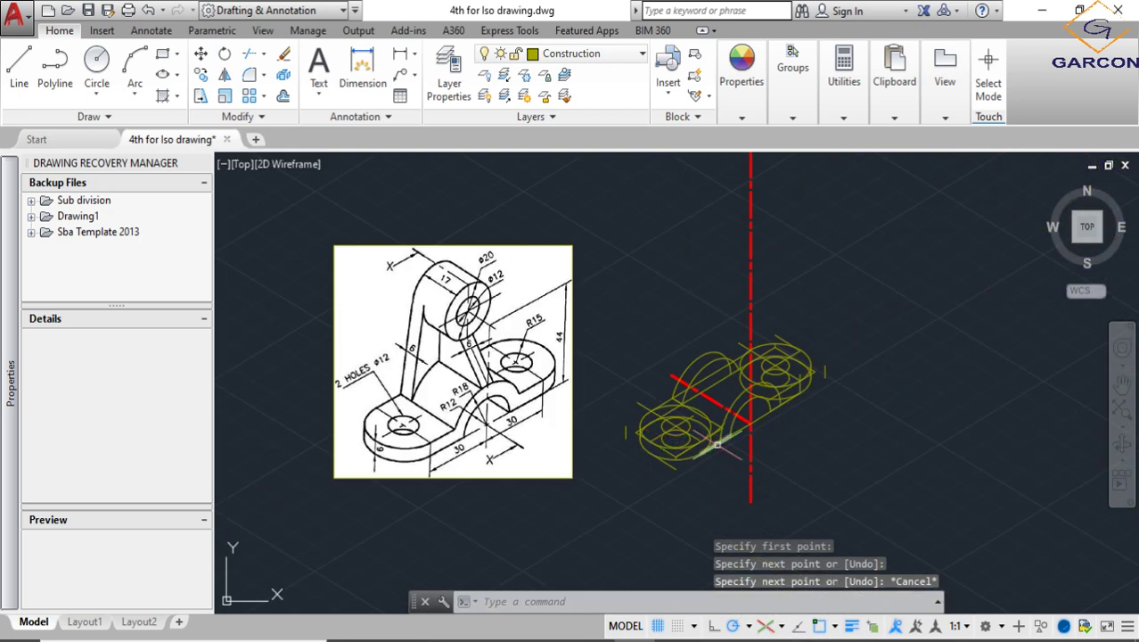
middle_drag(698, 446, 646, 449)
scroll(647, 454, up, 4)
scroll(645, 462, down, 2)
scroll(631, 482, up, 2)
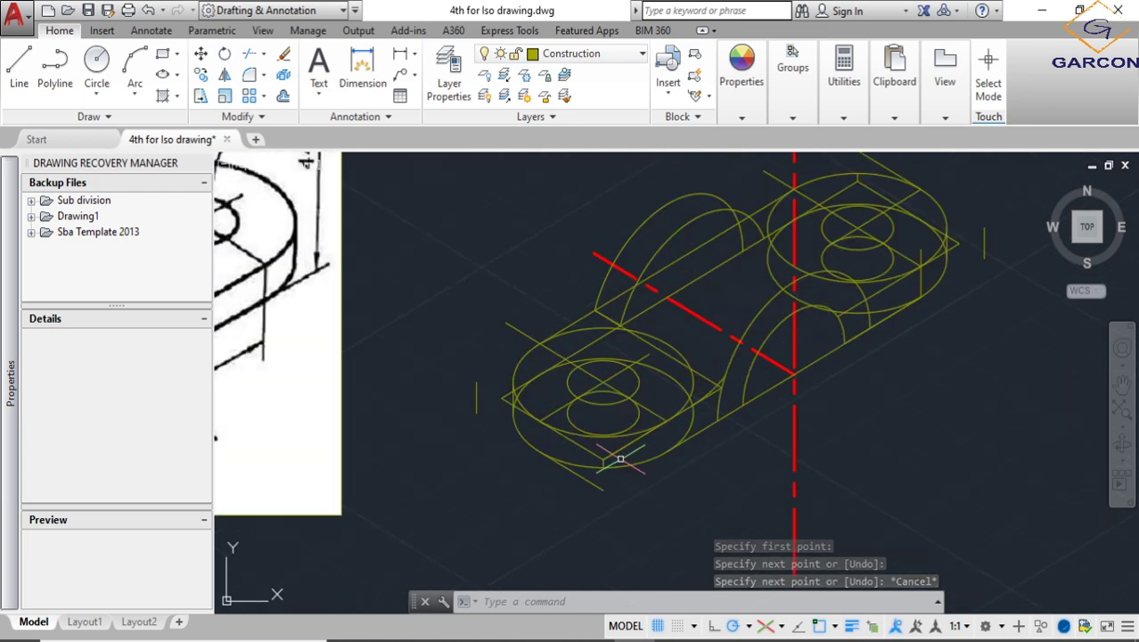
Using the whole base as cutting edges, trim away the hidden part of the near hole's lower ellipse
scroll(623, 444, down, 3)
click(834, 521)
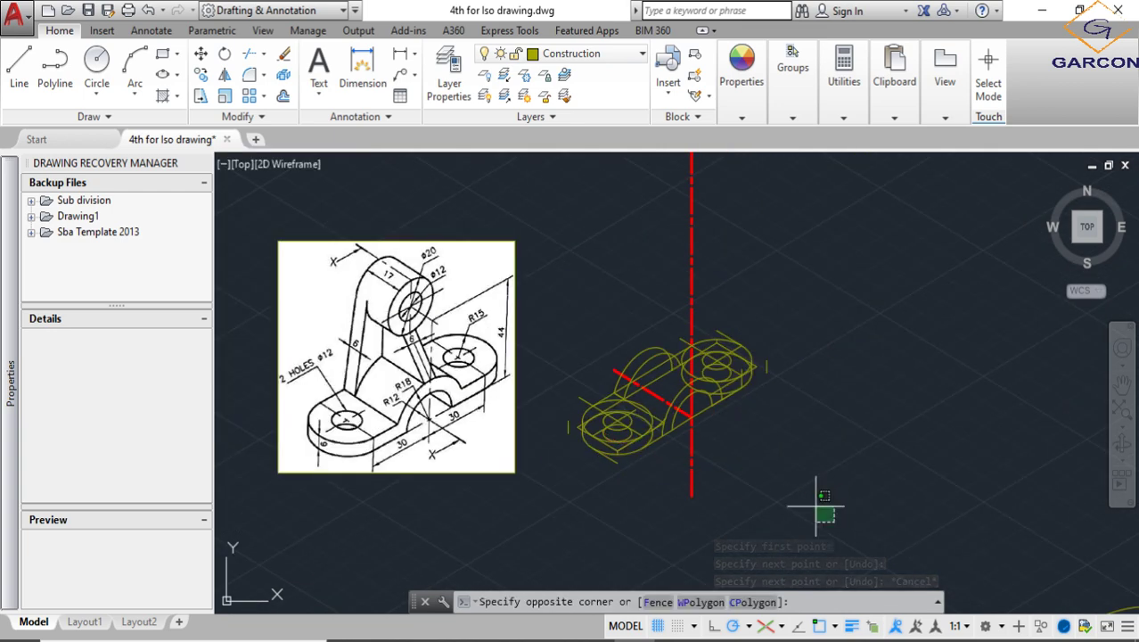
click(568, 295)
text(TR)
key(Return)
scroll(663, 439, up, 4)
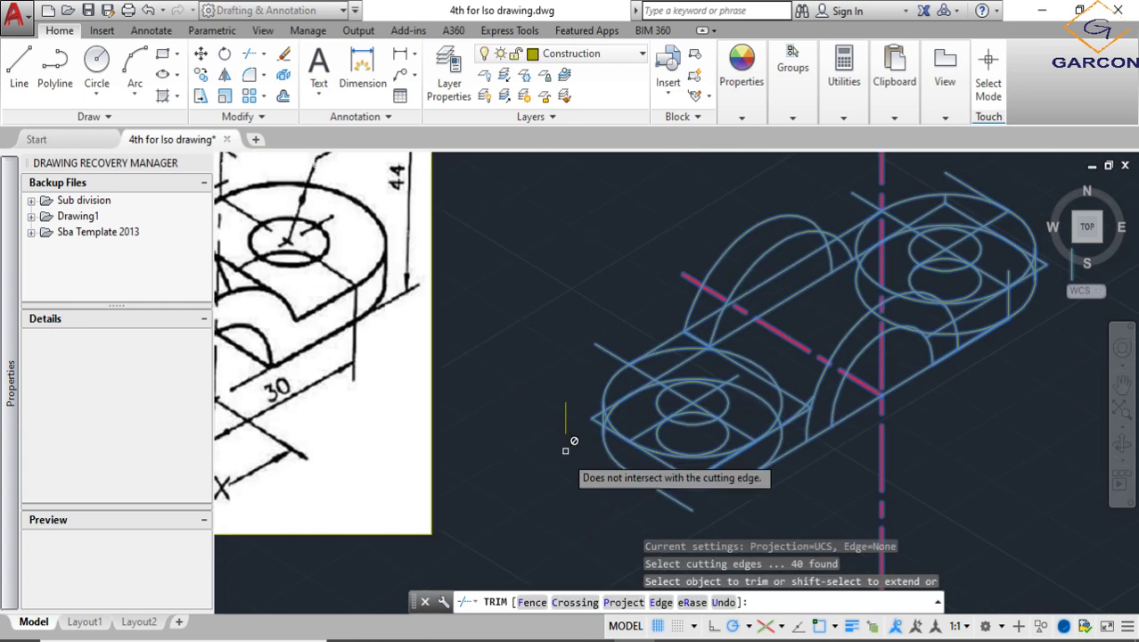
scroll(663, 439, down, 3)
scroll(663, 440, up, 3)
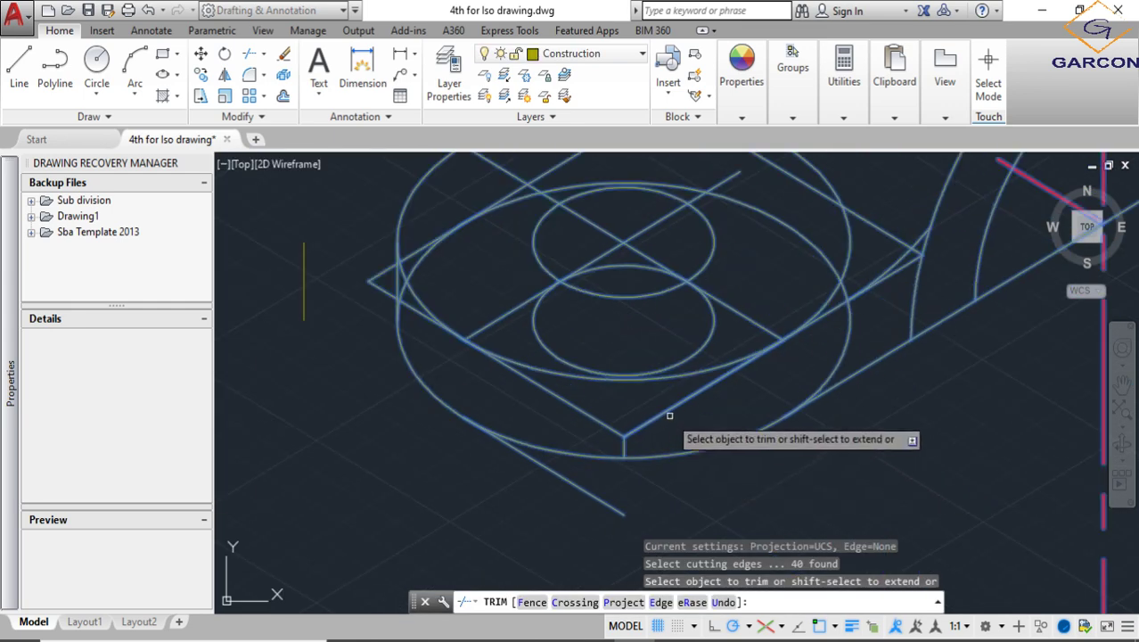
click(713, 322)
Trim the inner side portions of the near end's upper and lower large ellipses facing the arch
scroll(638, 352, down, 2)
scroll(758, 303, up, 3)
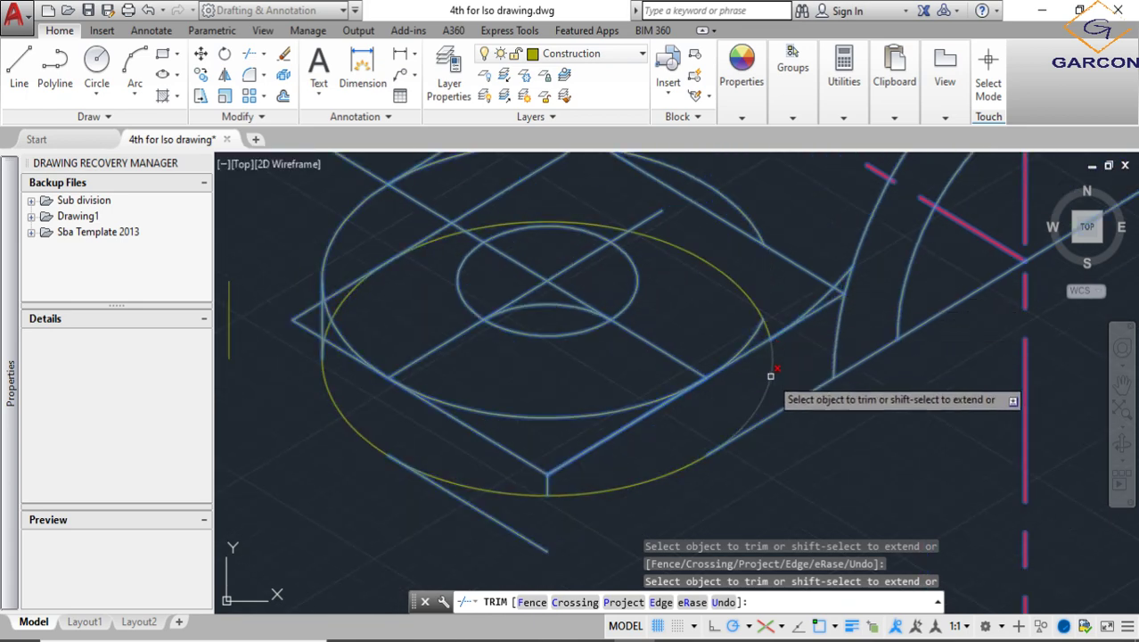
click(771, 376)
Trim away the rear portion of the near end's lower large ellipse beneath the top face, including the part behind the hole
scroll(767, 321, down, 1)
scroll(562, 274, up, 2)
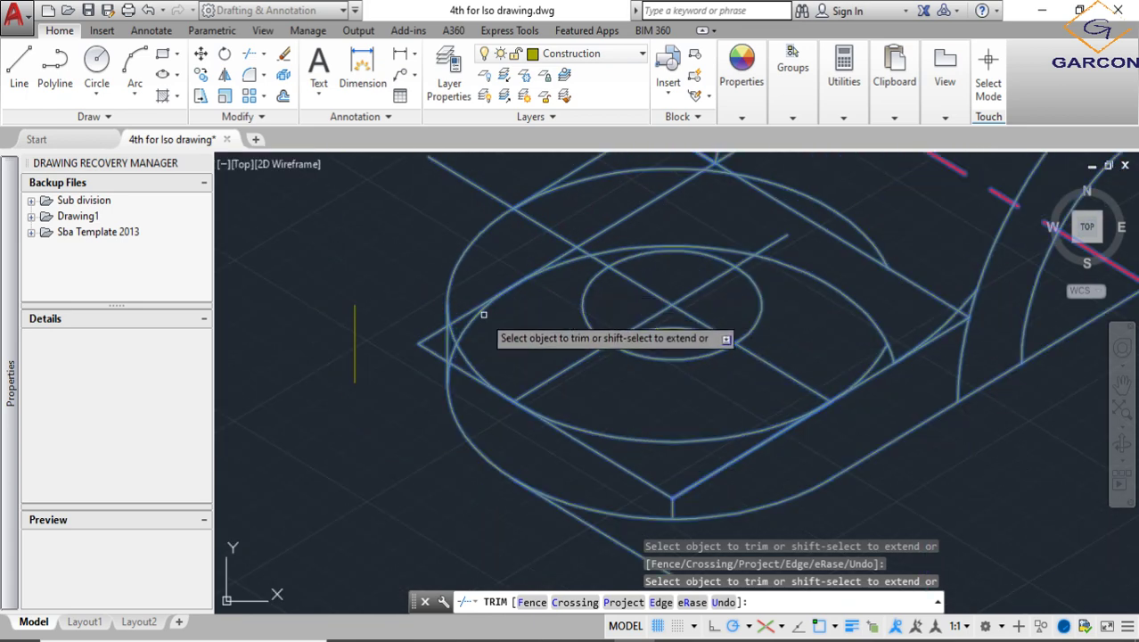
middle_drag(505, 261, 496, 297)
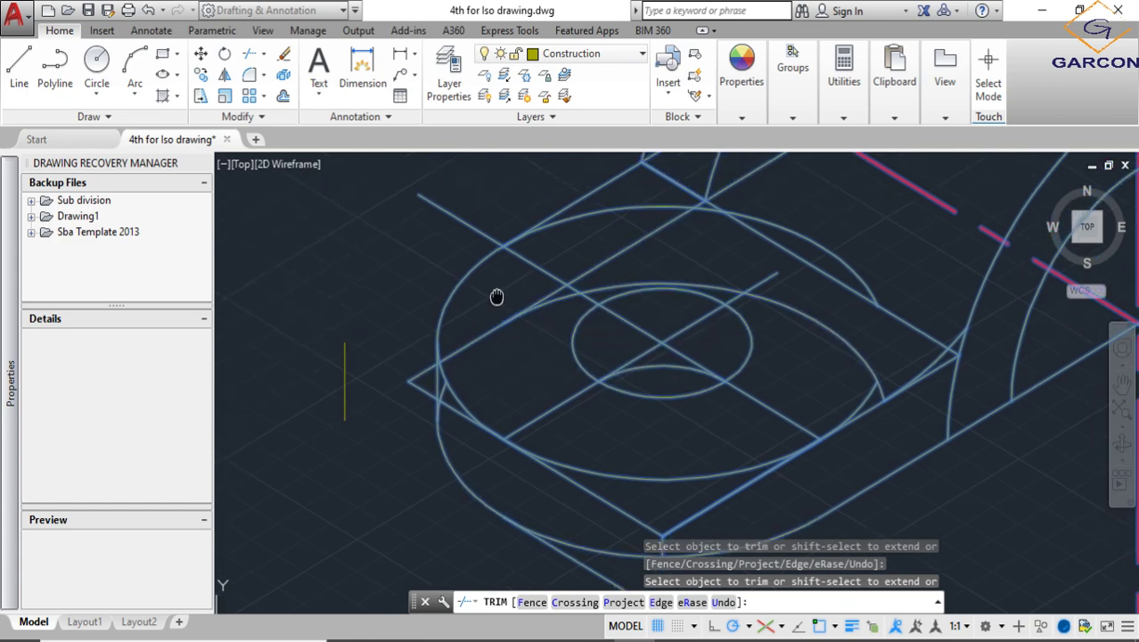
click(538, 389)
click(505, 300)
scroll(505, 299, up, 4)
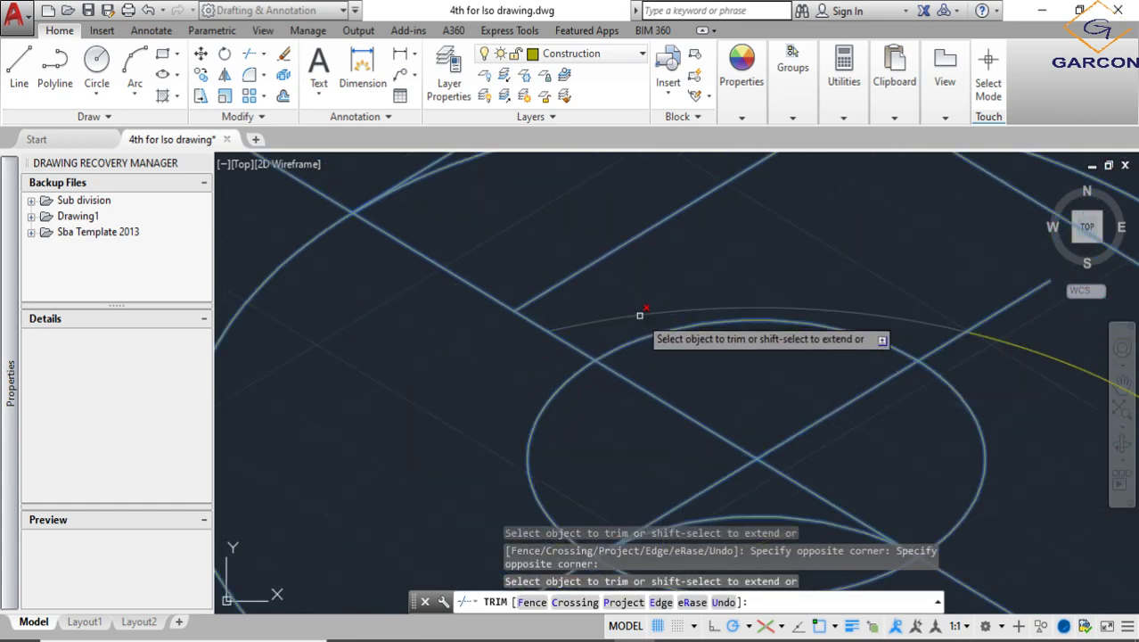
scroll(649, 287, down, 5)
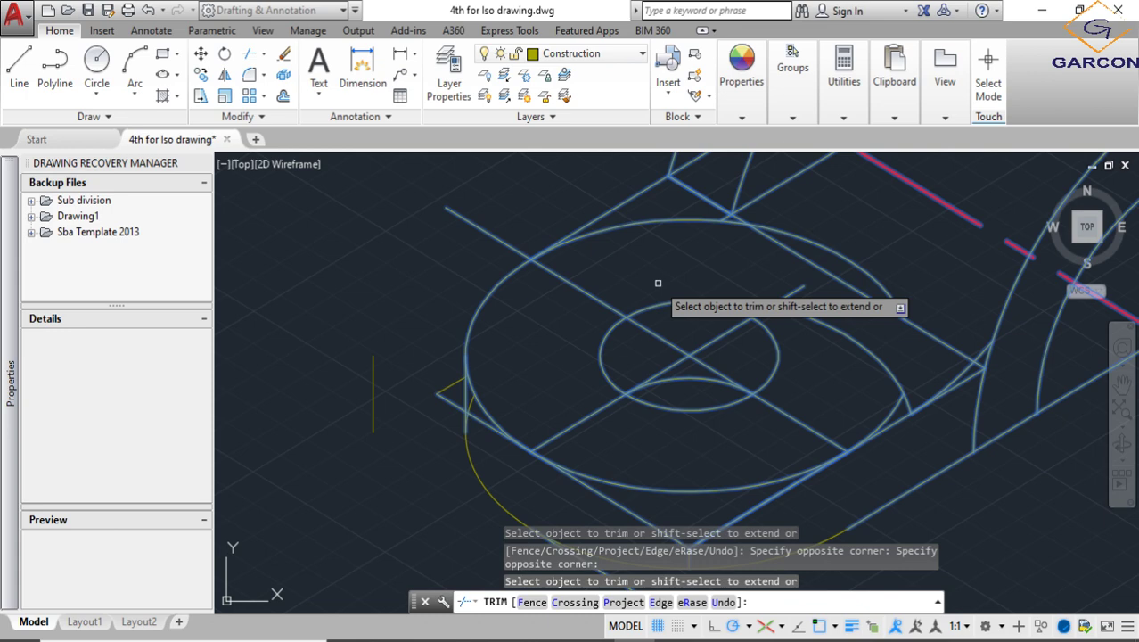
Trim off the rear part of the near end's upper large ellipse and end the trimming
click(611, 227)
scroll(733, 239, down, 5)
scroll(733, 240, up, 3)
scroll(872, 310, down, 2)
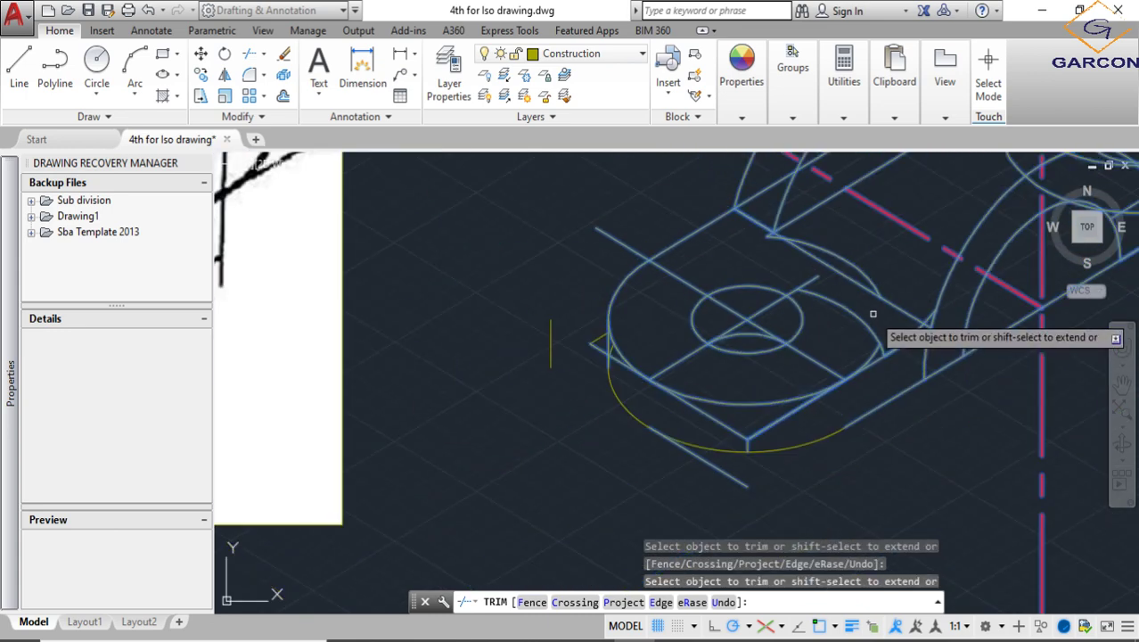
click(874, 317)
click(835, 283)
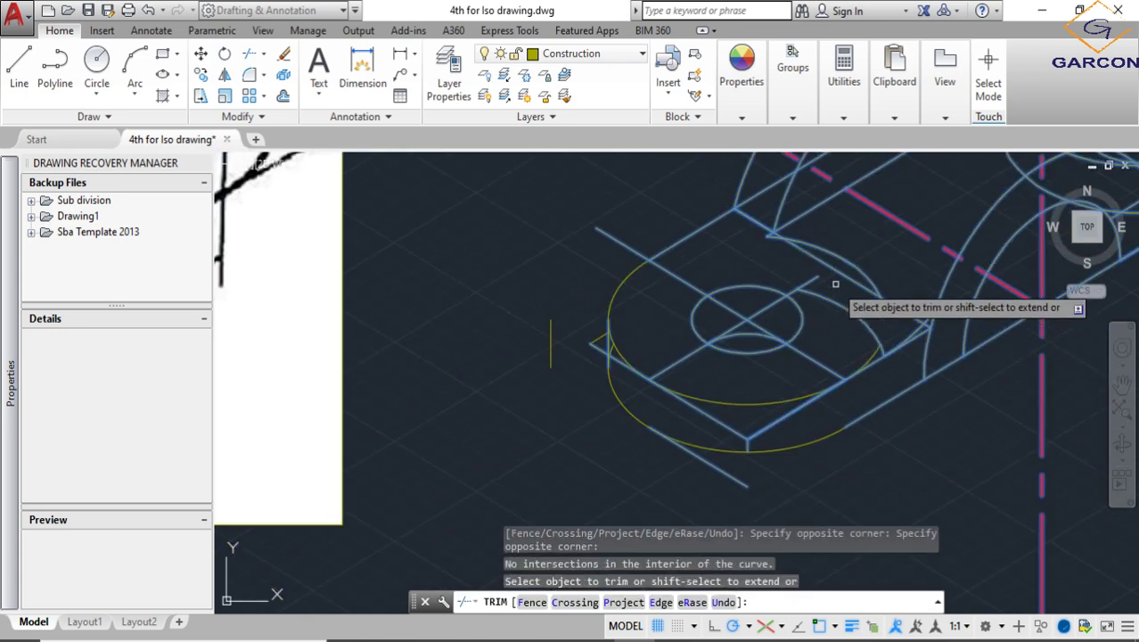
scroll(825, 327, up, 2)
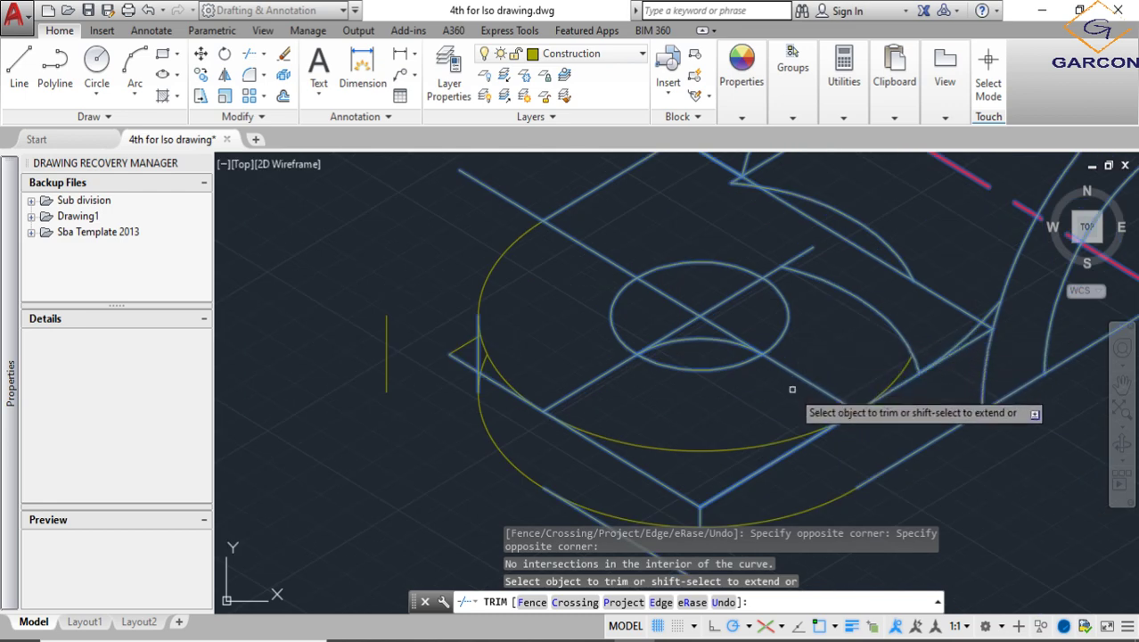
key(Escape)
Erase the near end's straight outer edge, its leftover corner pieces and the stray lower ellipse arc beside the hole
scroll(767, 408, down, 2)
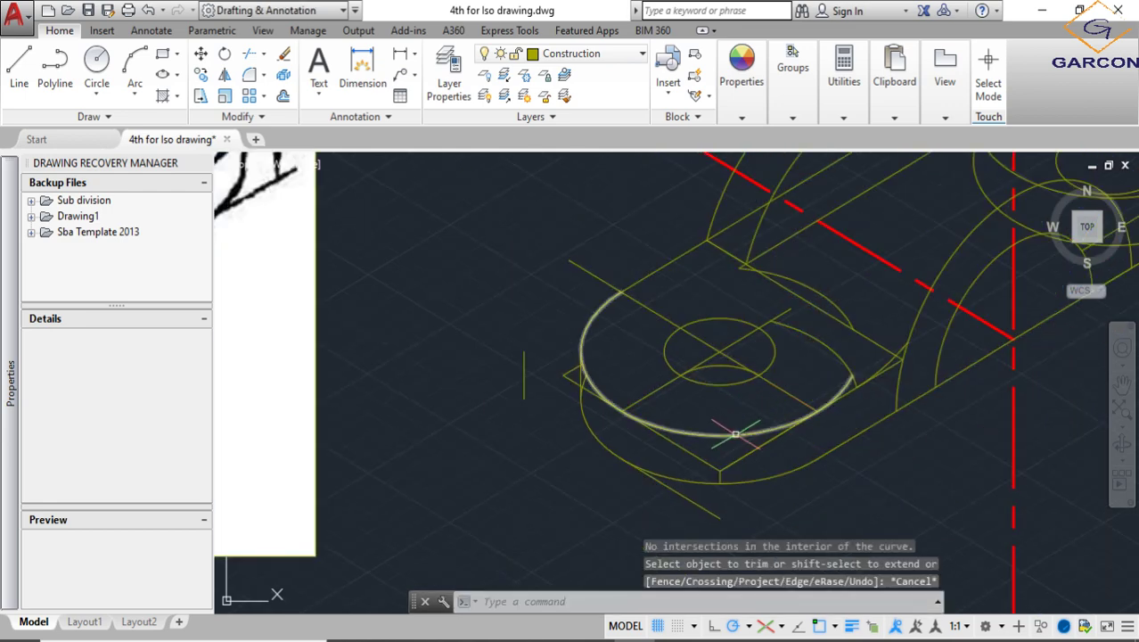
click(711, 462)
click(695, 458)
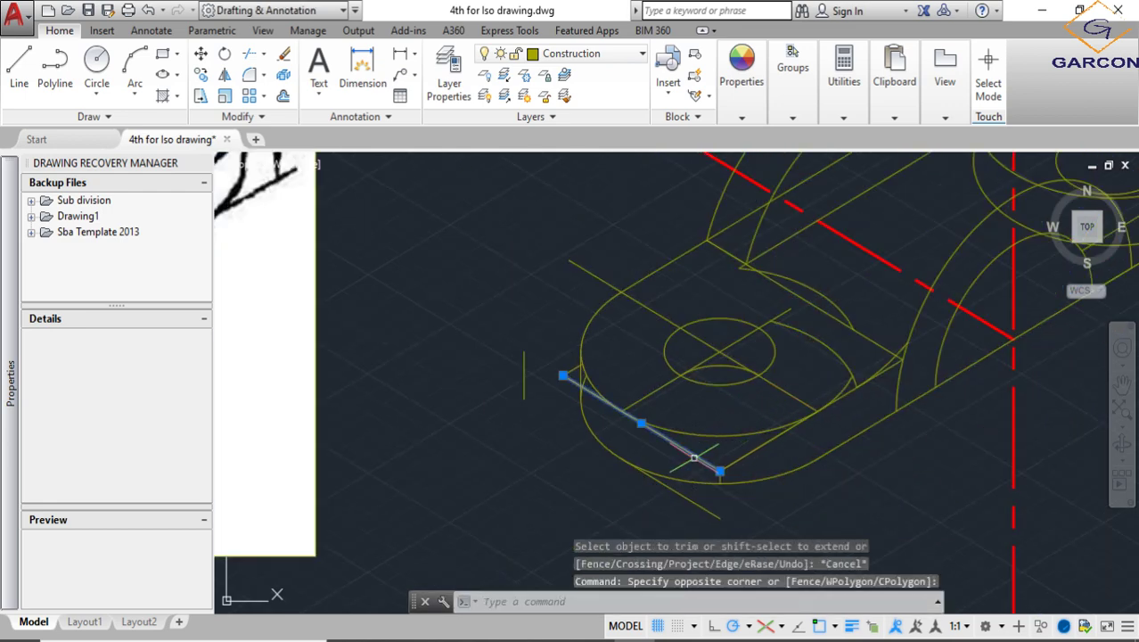
key(Delete)
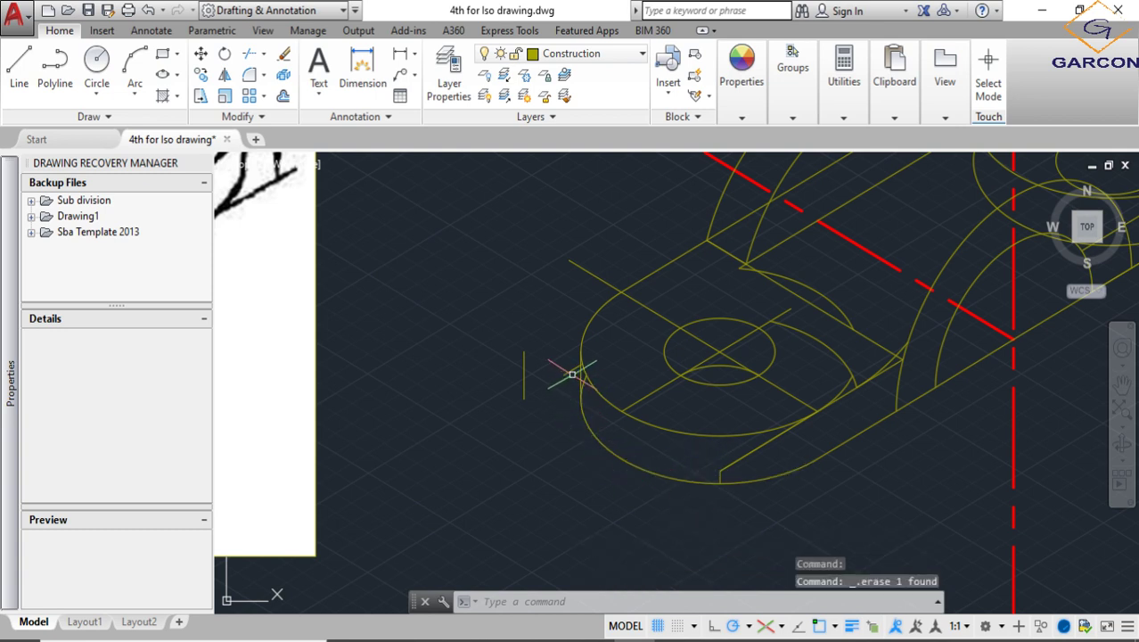
click(485, 300)
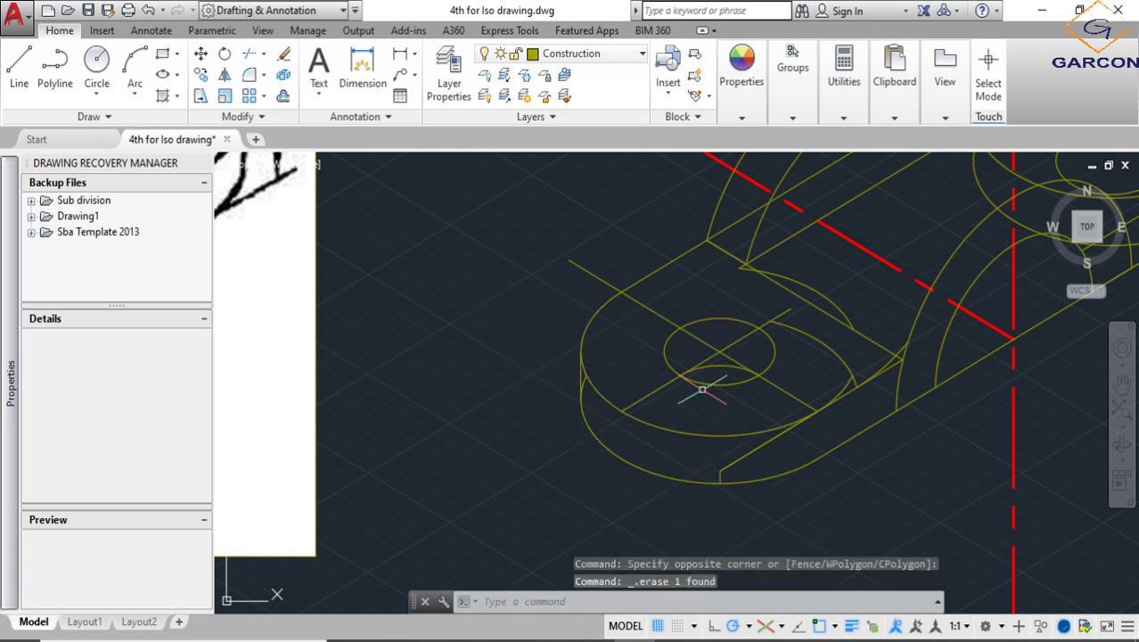
click(808, 338)
key(Delete)
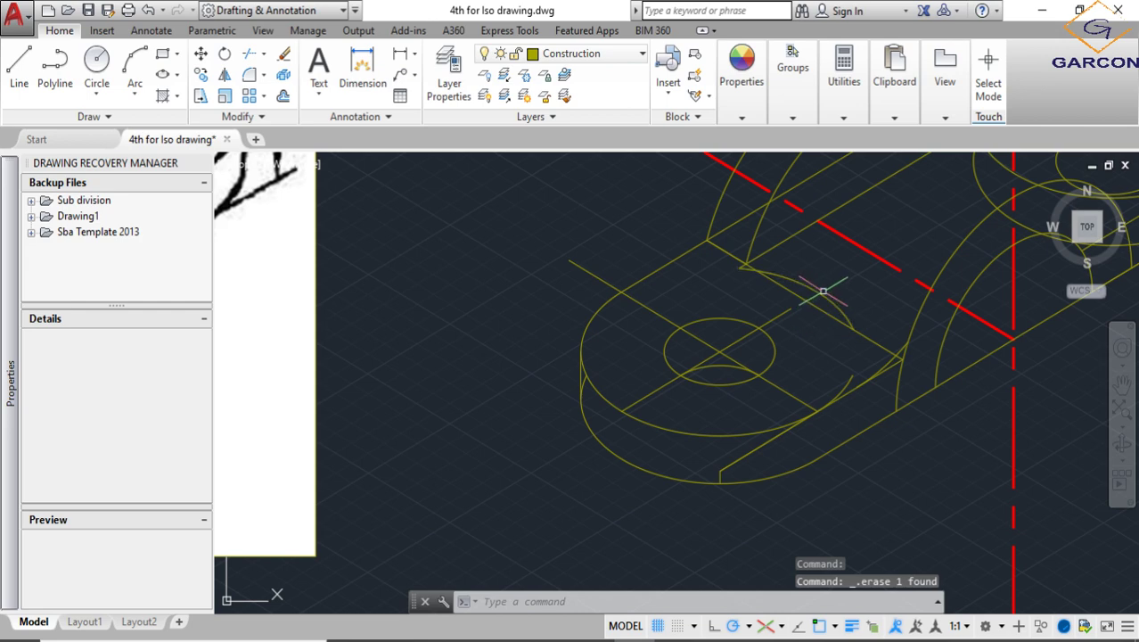
Erase the leftover upper ellipse arc crossing the edge between the near end's top face and the arch
scroll(860, 383, down, 4)
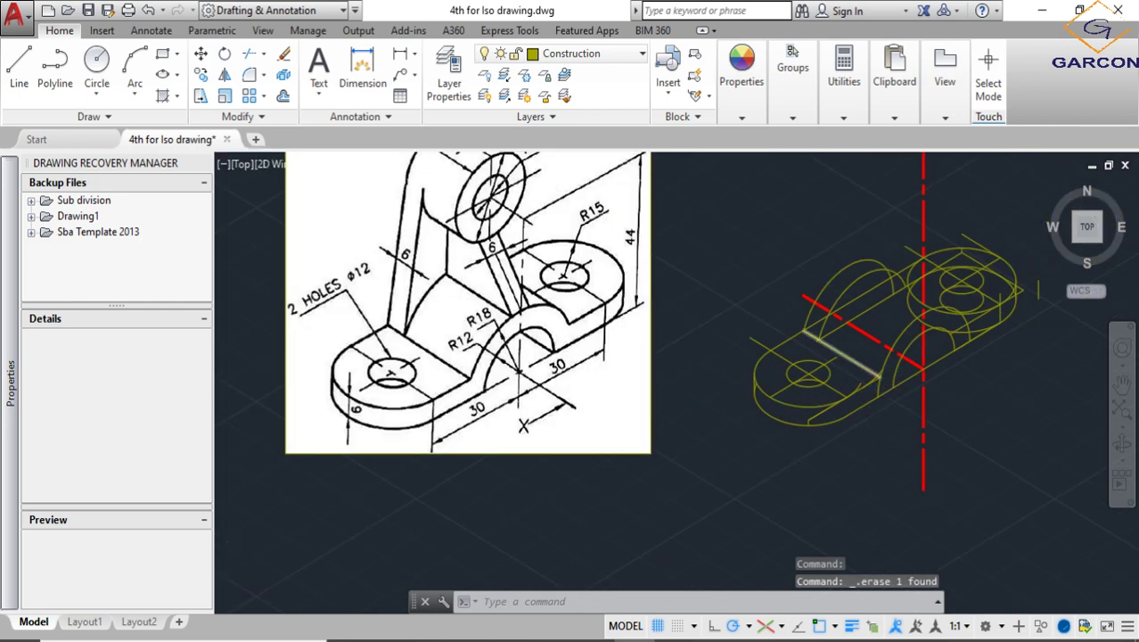
scroll(875, 370, up, 6)
scroll(864, 455, down, 4)
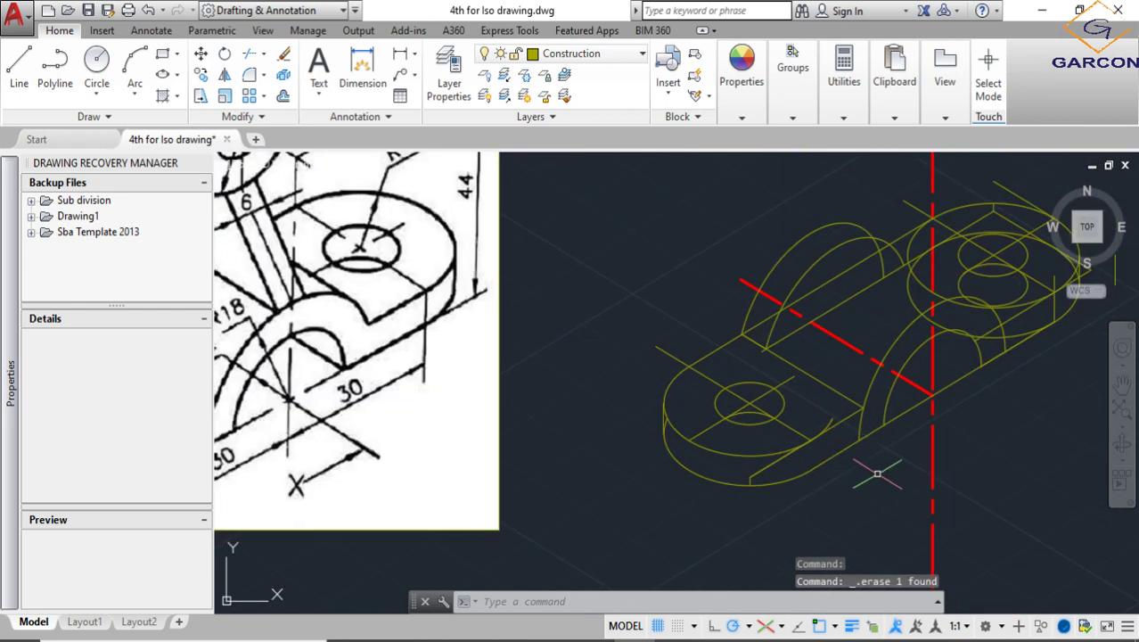
scroll(882, 477, down, 2)
scroll(889, 499, up, 2)
click(889, 506)
click(861, 495)
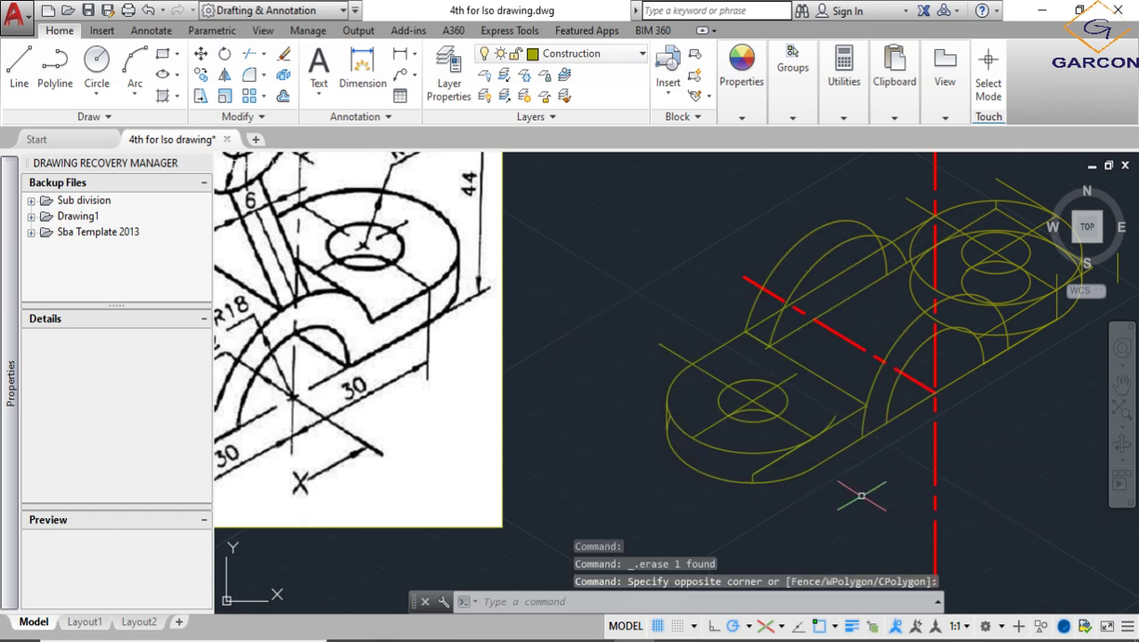
key(Delete)
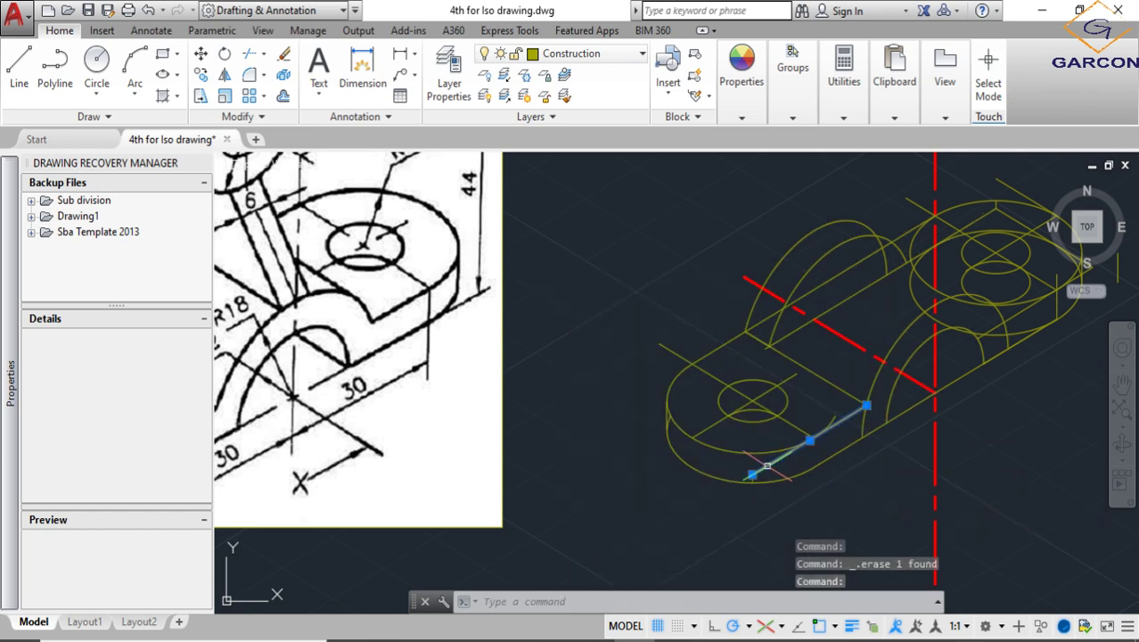
Using the near half as cutting edges, trim the near end's front top edge beyond the rounding and the upper ellipse's overhanging tip
scroll(835, 506, down, 4)
click(756, 391)
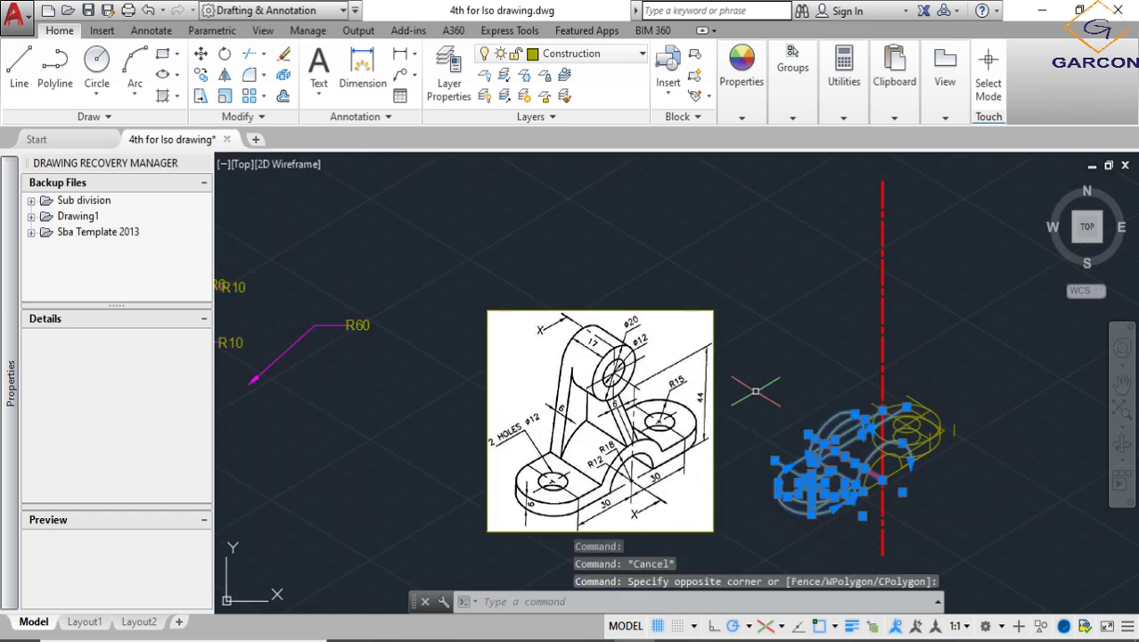
key(Return)
scroll(797, 510, up, 5)
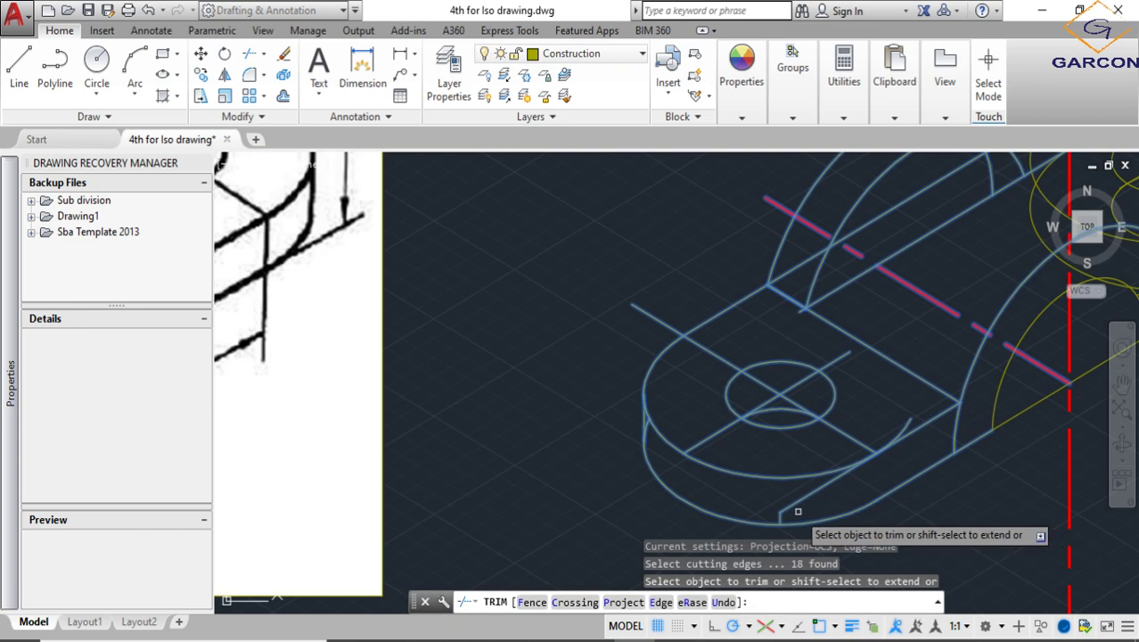
click(909, 422)
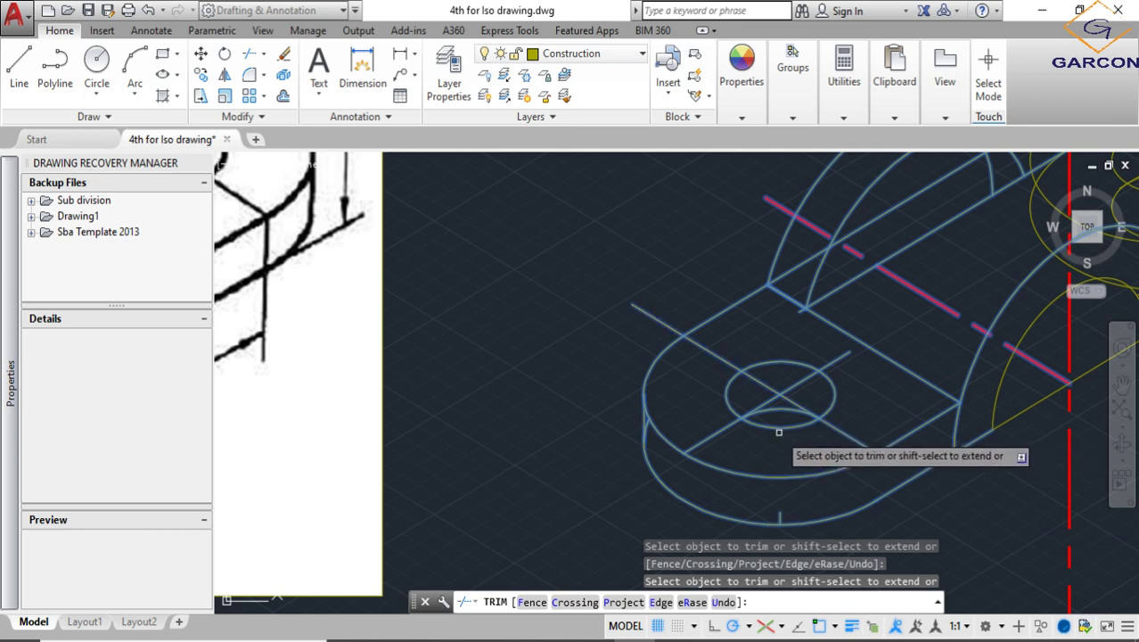
scroll(779, 432, up, 2)
scroll(889, 387, down, 2)
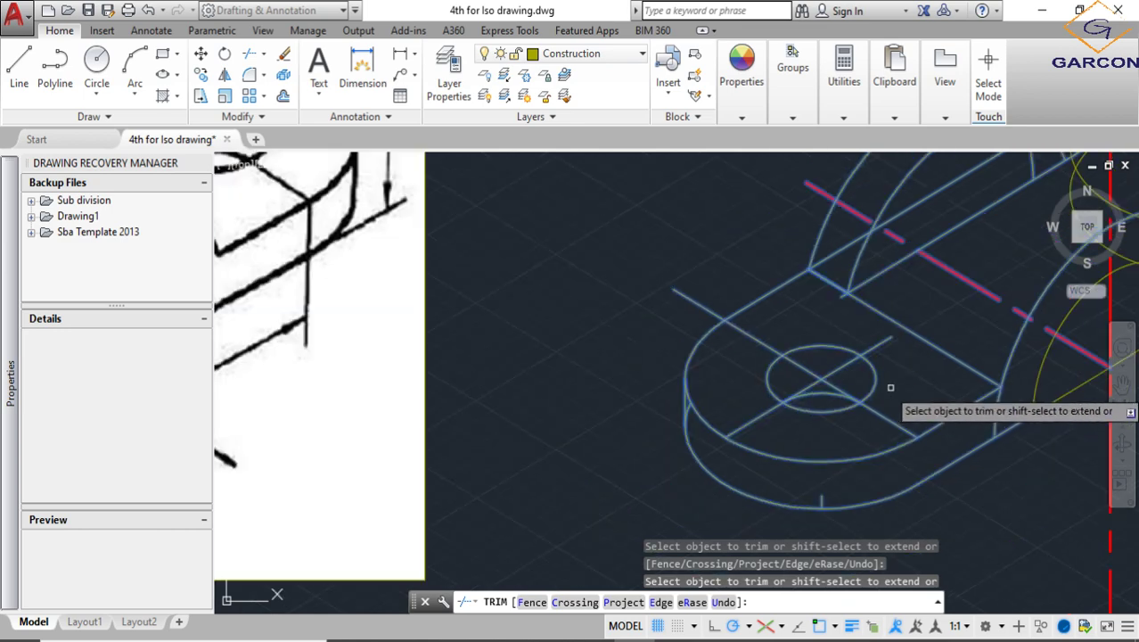
middle_drag(889, 387, 692, 374)
scroll(587, 392, up, 2)
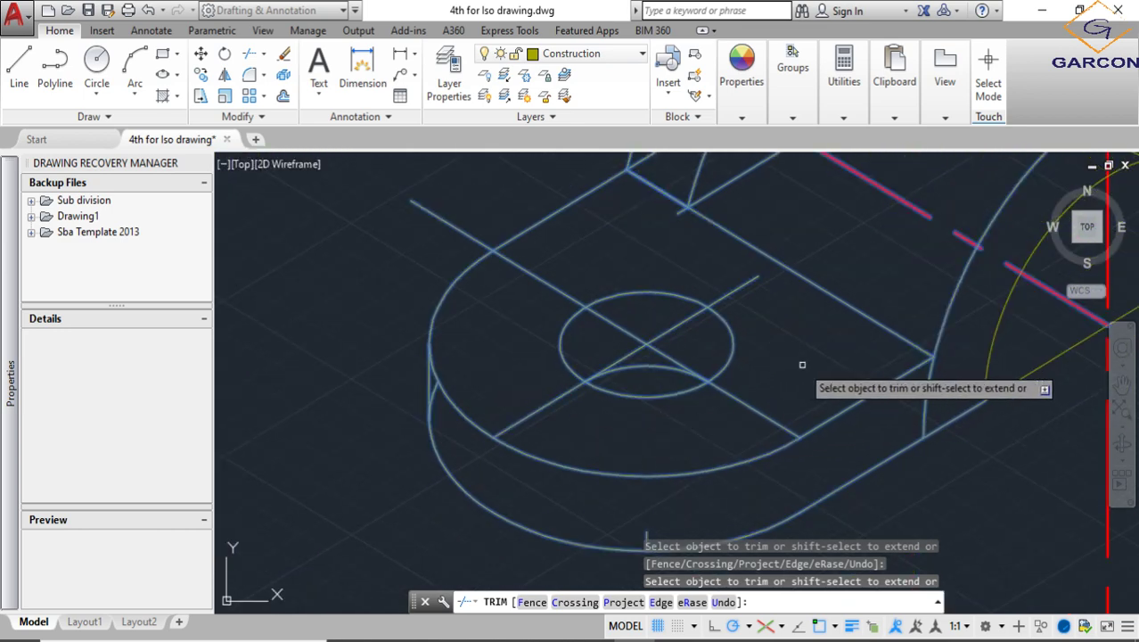
scroll(758, 375, down, 3)
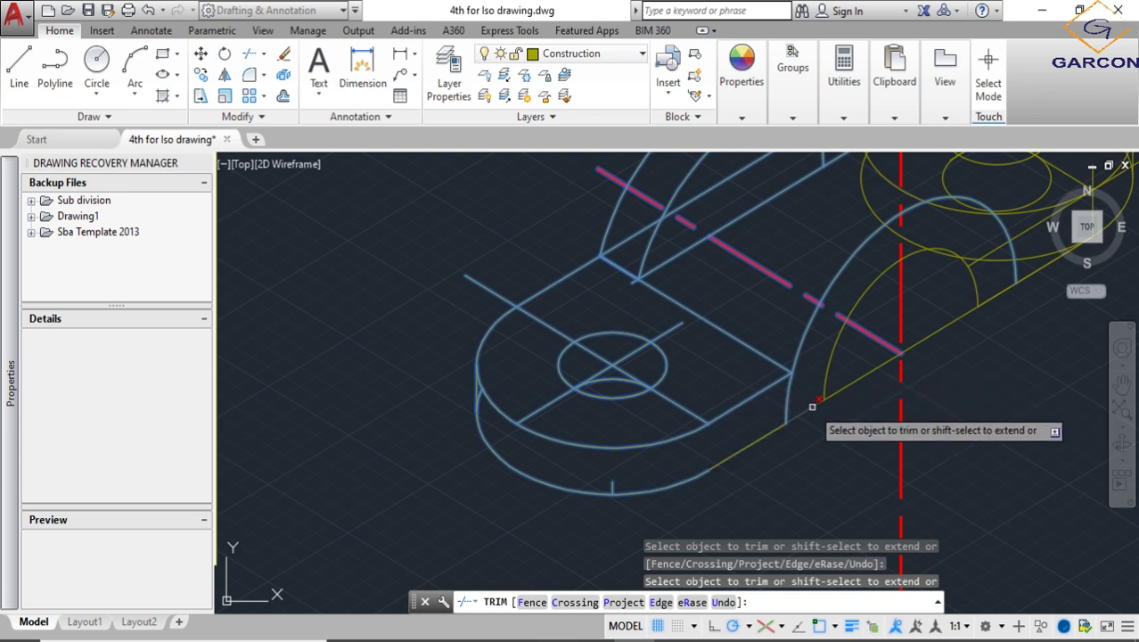
Trim the front outer arch below the near end's top edge and the far top edge inside the arch, undoing the last stray trim
middle_drag(956, 369, 785, 447)
scroll(844, 338, up, 2)
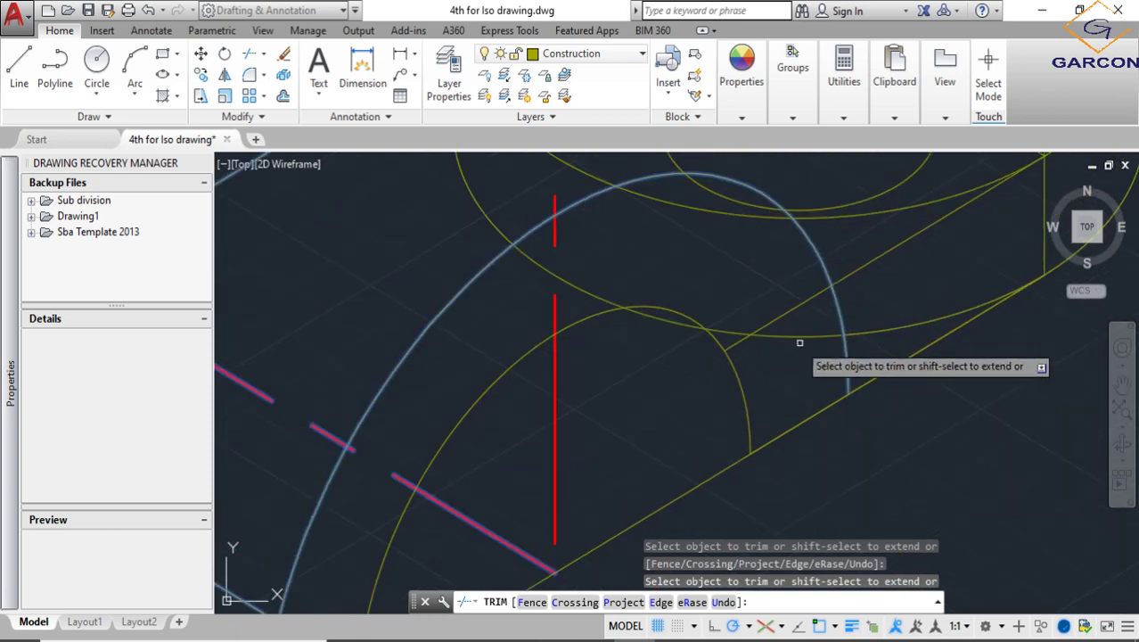
scroll(829, 352, down, 5)
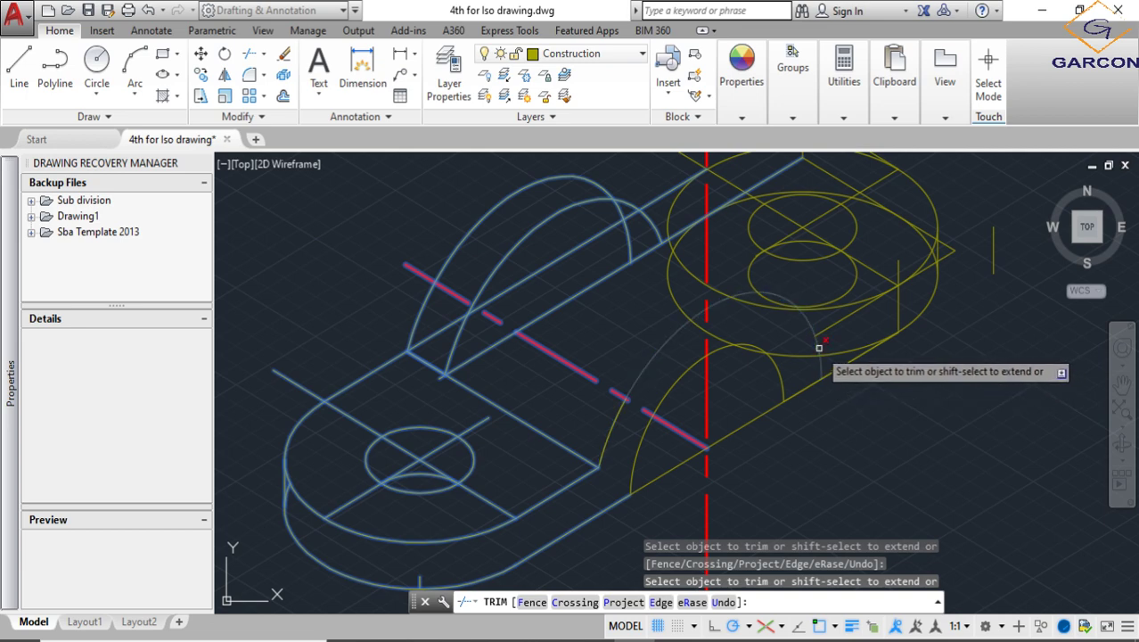
middle_drag(860, 428, 793, 426)
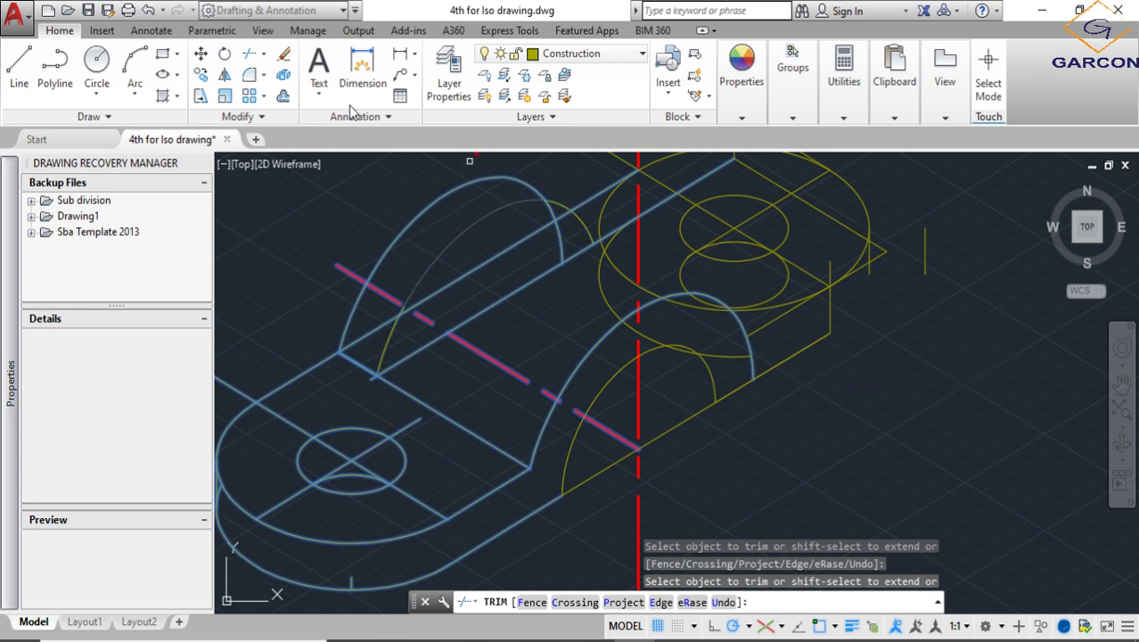
key(ctrl+z)
scroll(484, 233, up, 5)
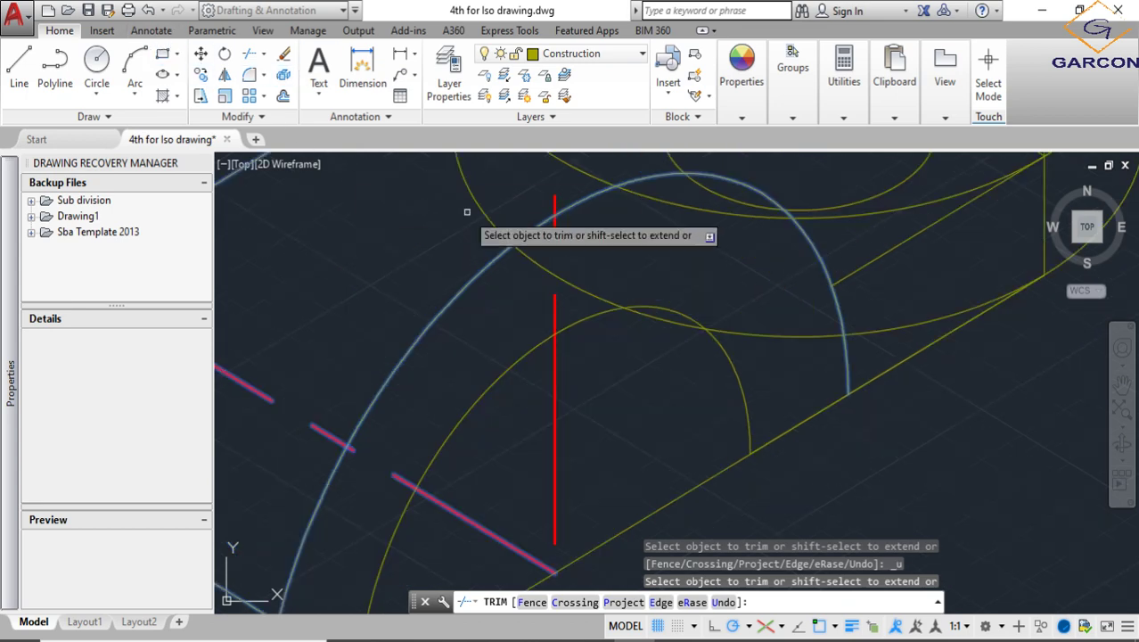
scroll(701, 376, down, 8)
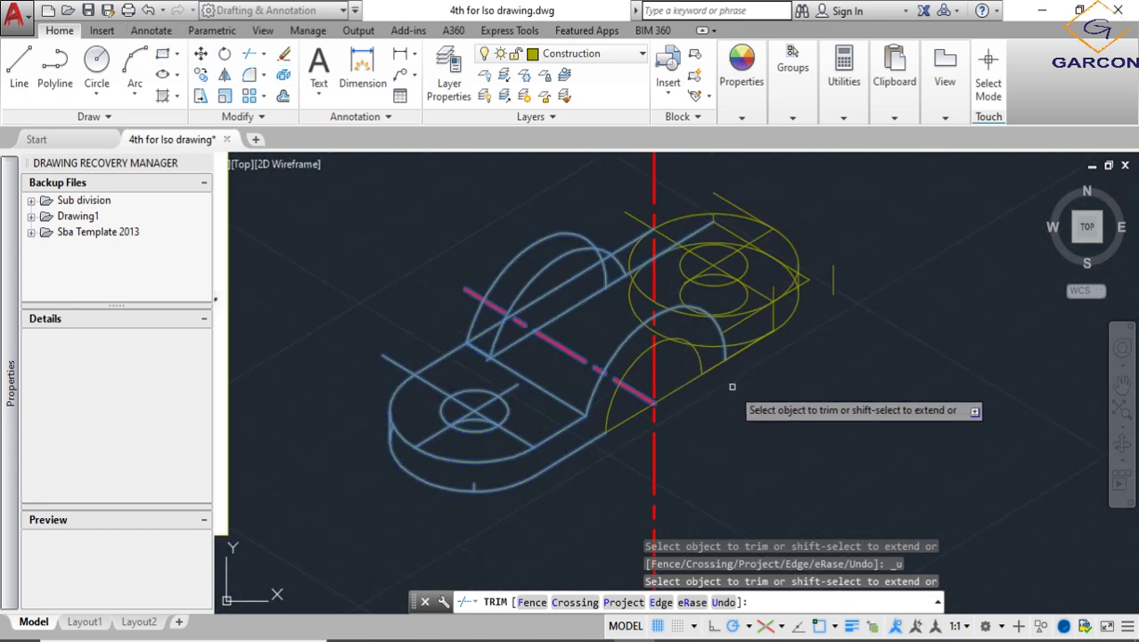
key(Escape)
Using the whole base as cutting edges, trim the far end's corner lines protruding beyond the vertical tangent line
scroll(755, 354, up, 4)
scroll(757, 357, down, 6)
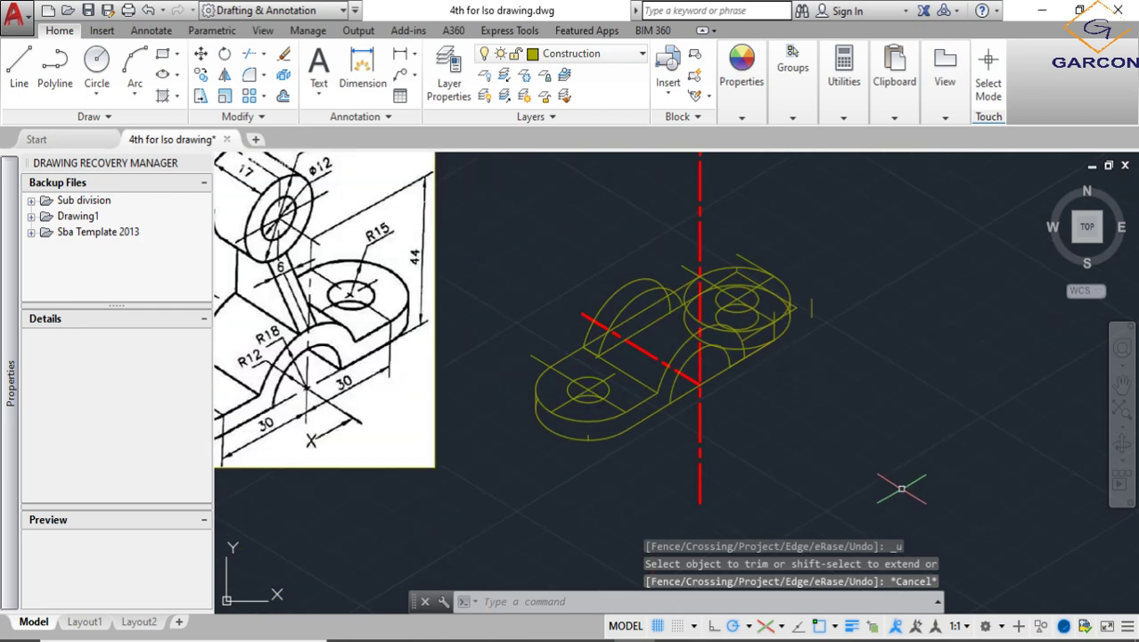
click(975, 502)
click(583, 233)
text(tr)
key(Return)
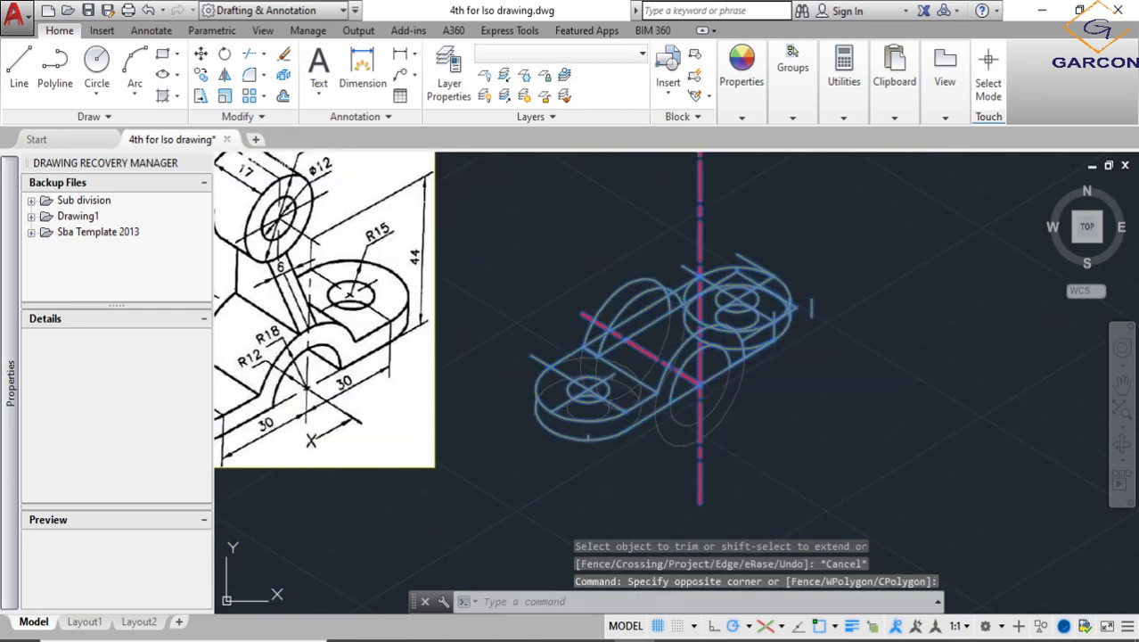
scroll(777, 308, up, 4)
click(855, 330)
click(854, 276)
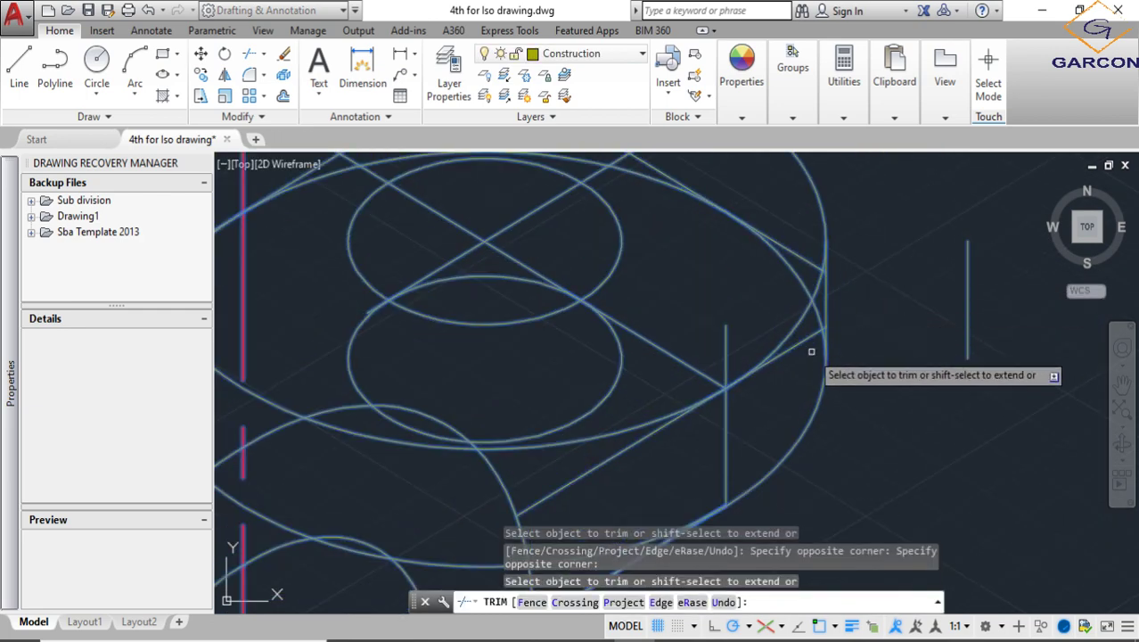
Trim the remaining straight corner segments between the far end's large ellipses and the vertical tangent line
scroll(815, 328, up, 2)
click(817, 318)
click(819, 333)
click(819, 347)
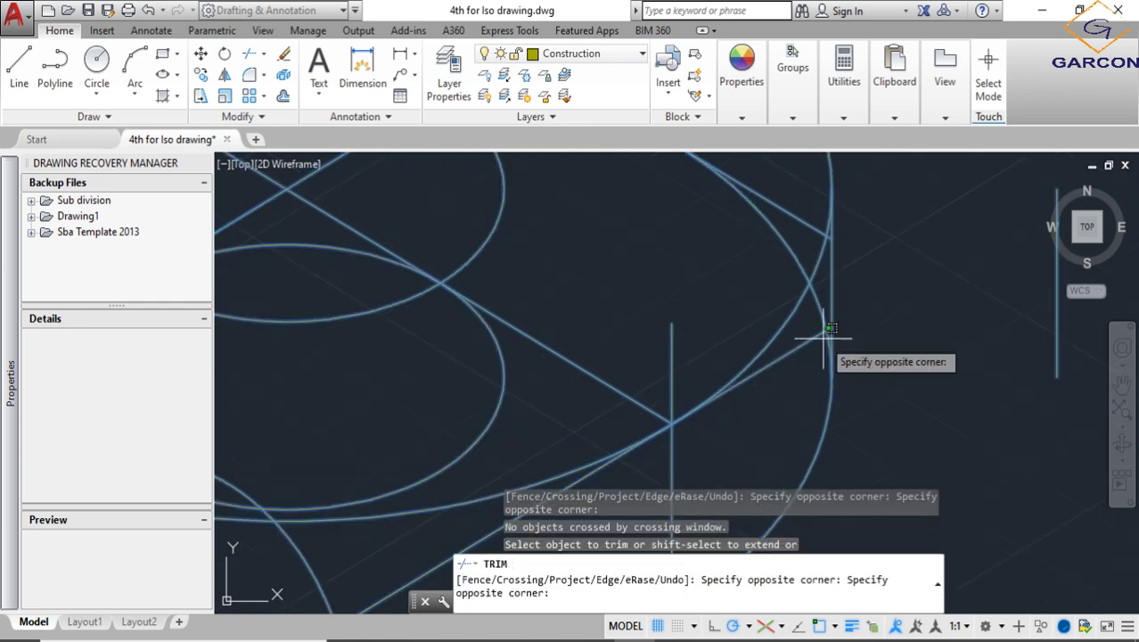
click(819, 318)
scroll(819, 319, up, 2)
scroll(825, 334, up, 3)
click(825, 339)
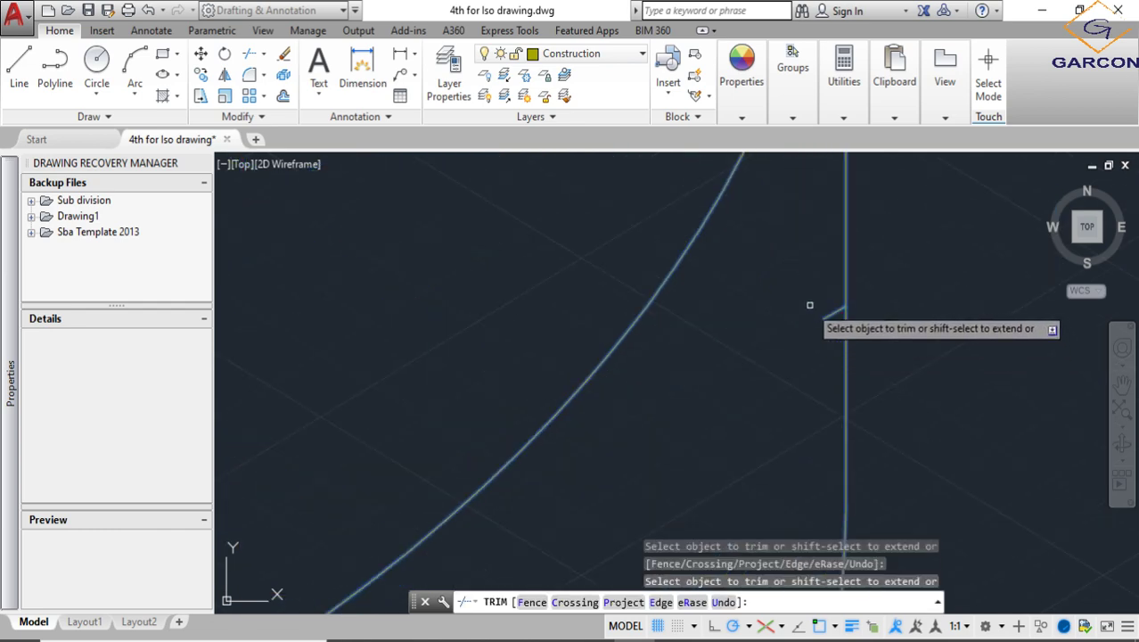
Trim the middle of the lower large ellipse's hidden rear arc and the front part of the lower hole ellipse at the far end
scroll(823, 326, down, 5)
scroll(773, 303, up, 1)
scroll(768, 294, down, 4)
click(756, 283)
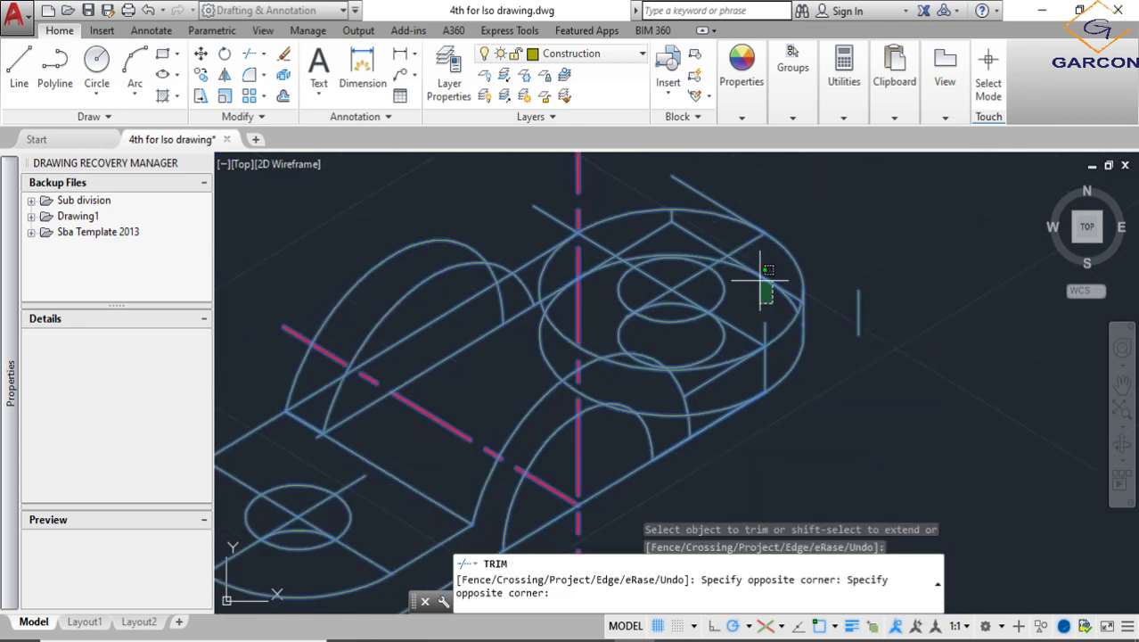
click(717, 379)
scroll(636, 343, up, 3)
scroll(636, 343, up, 1)
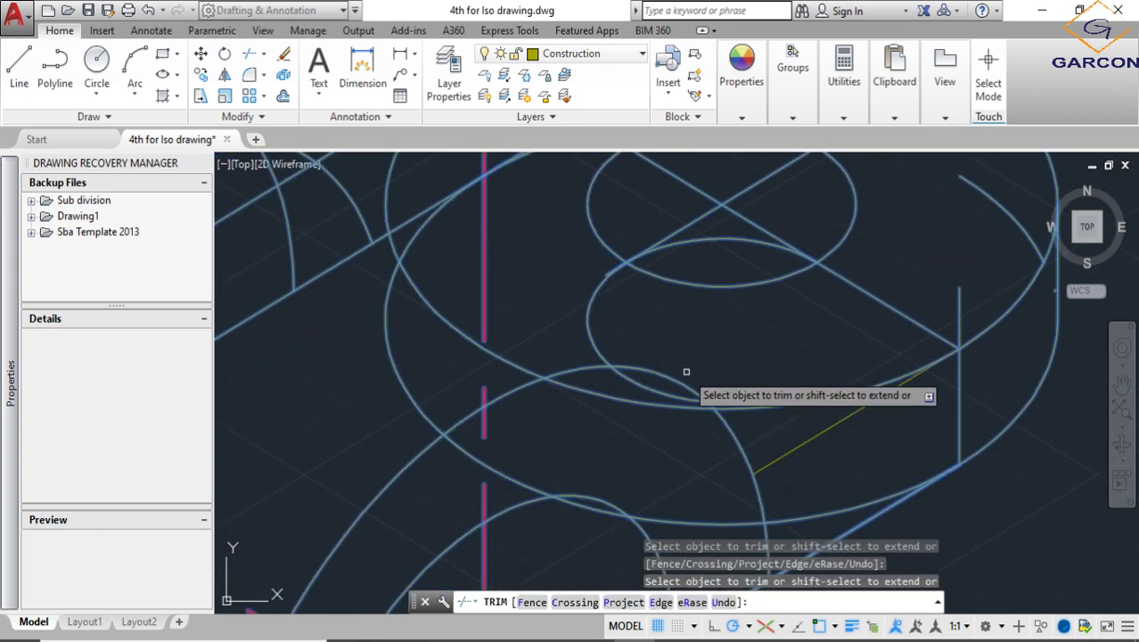
Trim the inner-side arcs of the far end's two large ellipses between the vertical centre line and the front arch
scroll(686, 369, down, 2)
scroll(670, 379, up, 1)
scroll(673, 379, up, 2)
scroll(821, 405, down, 2)
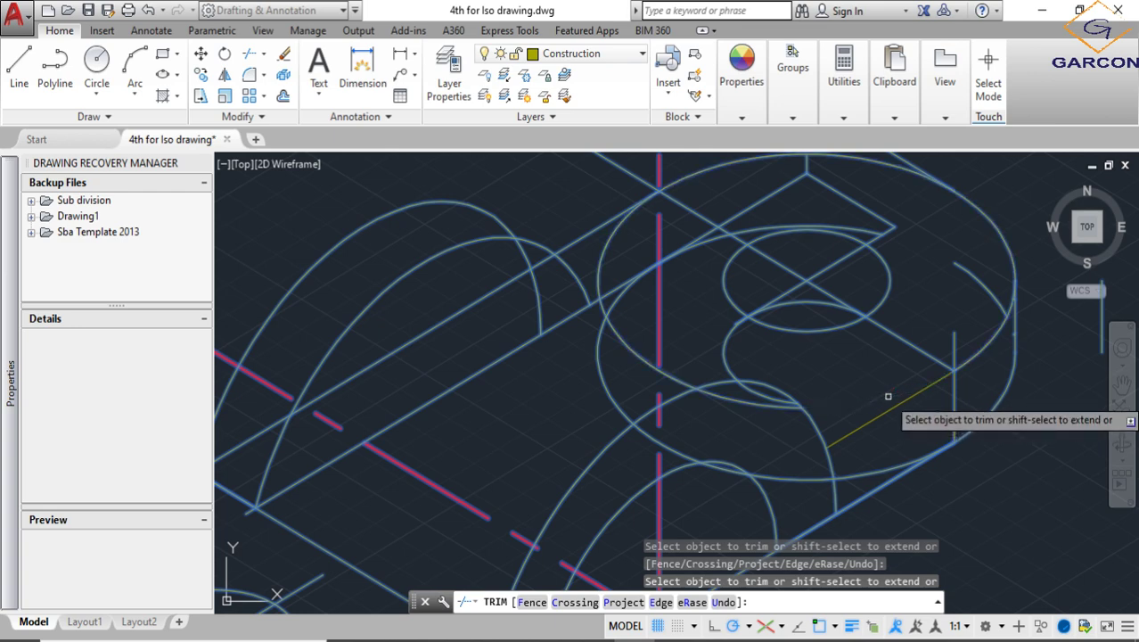
scroll(888, 396, down, 2)
click(864, 458)
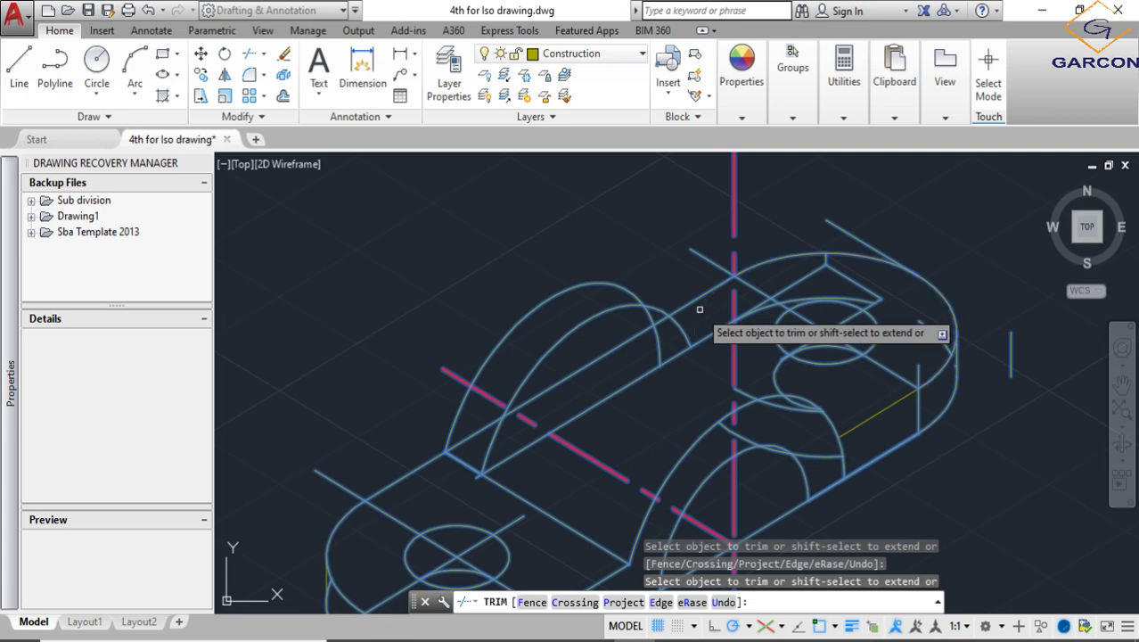
scroll(700, 311, down, 2)
scroll(707, 374, up, 1)
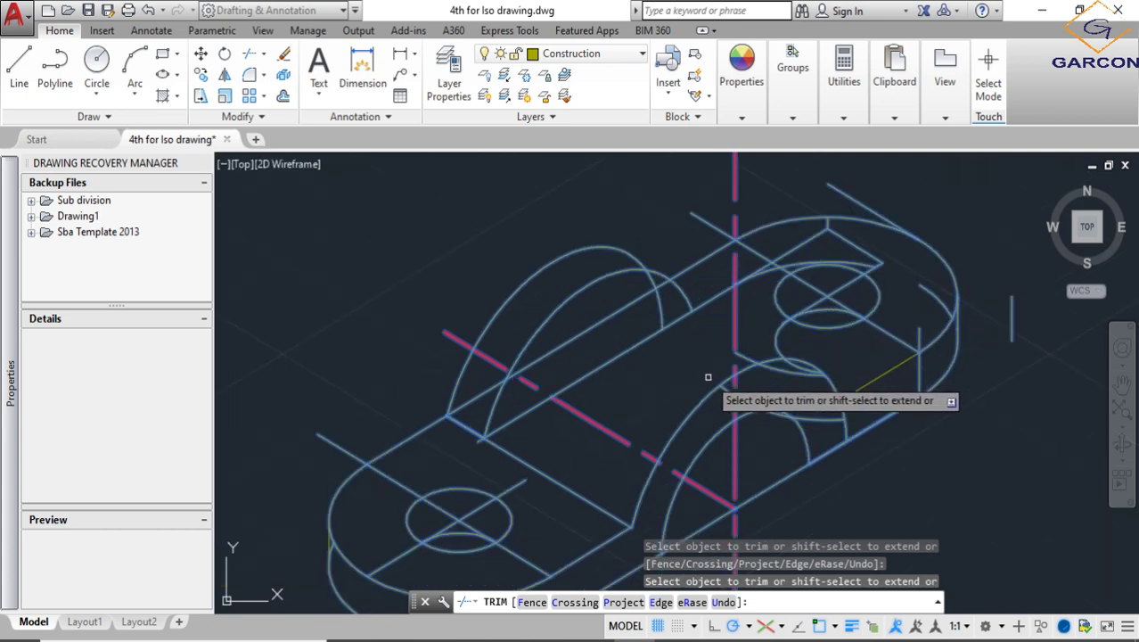
Trim the far hole's lower ellipse where it extends outside the upper hole ellipse
scroll(772, 355, up, 1)
scroll(879, 347, down, 1)
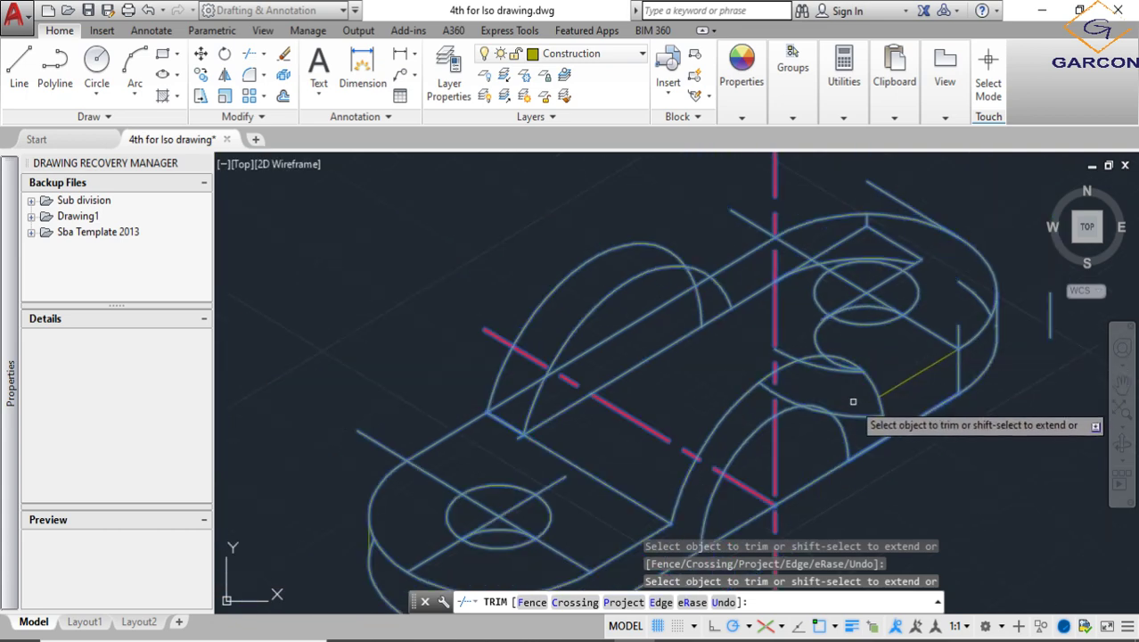
scroll(837, 412, up, 3)
scroll(811, 415, down, 3)
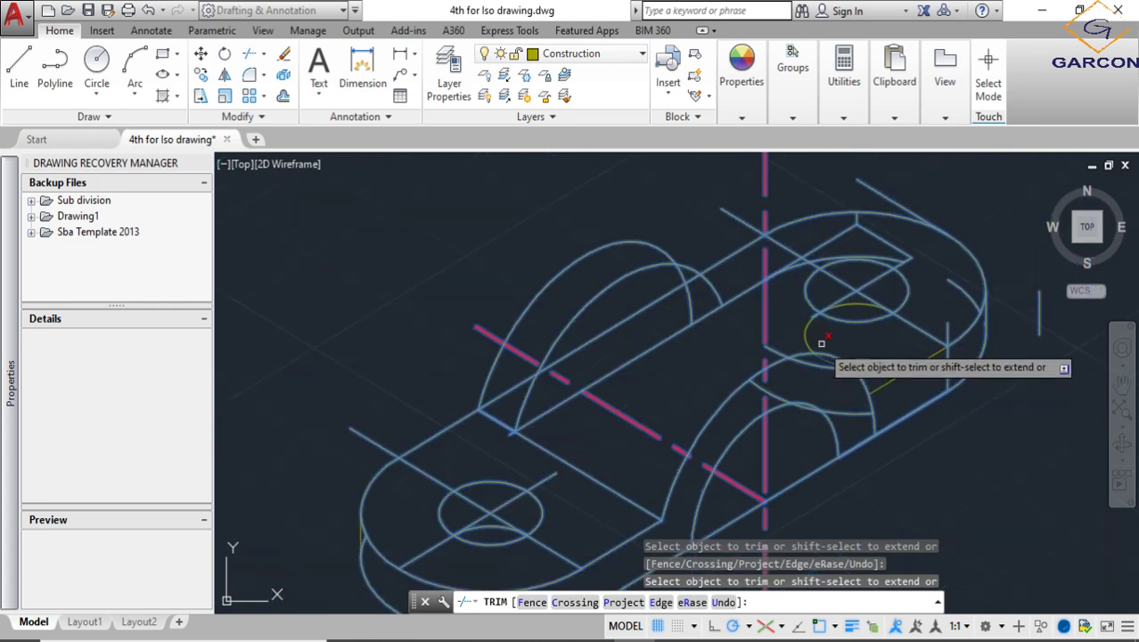
scroll(804, 320, up, 2)
scroll(838, 268, down, 2)
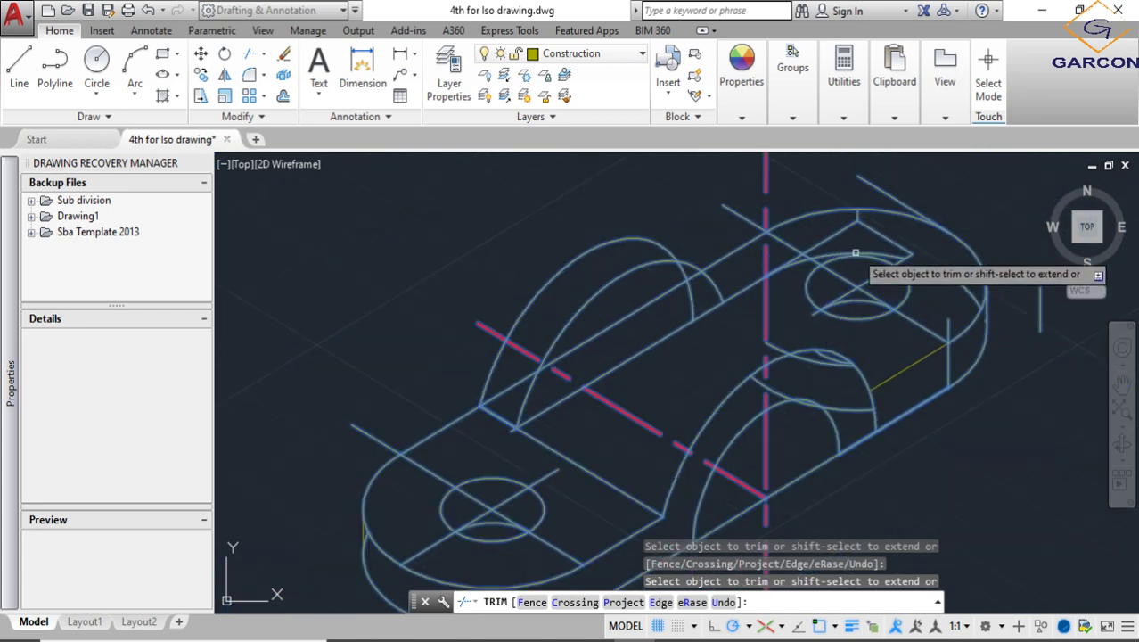
Try to trim the hidden lines left behind the far hole, and end the Trim command
scroll(858, 248, up, 3)
click(958, 234)
click(812, 180)
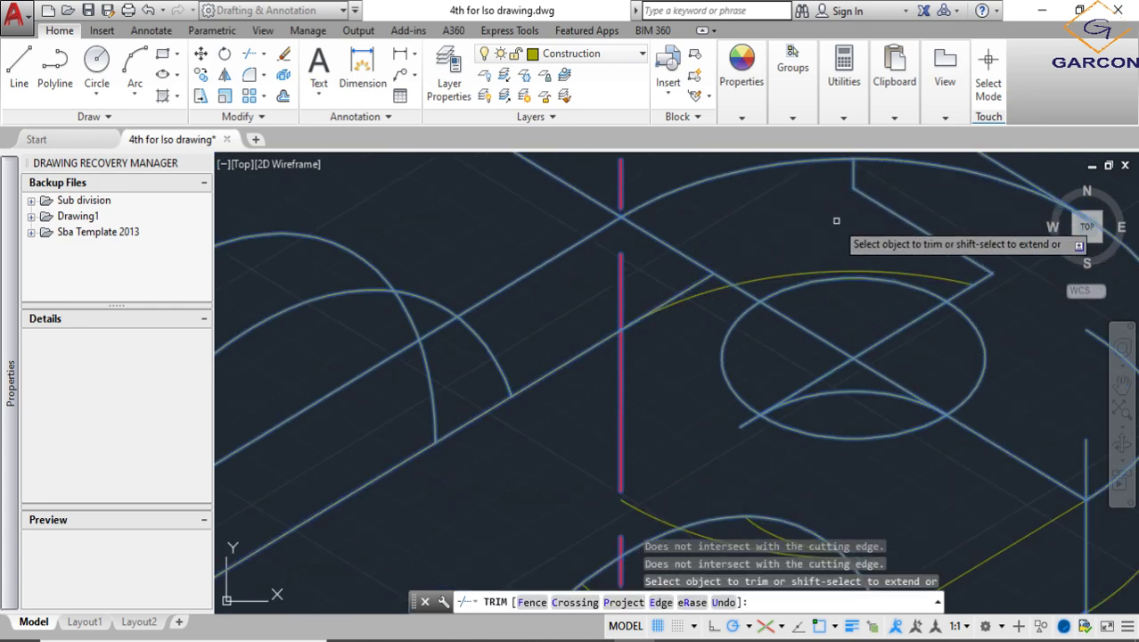
scroll(837, 233, down, 1)
key(Escape)
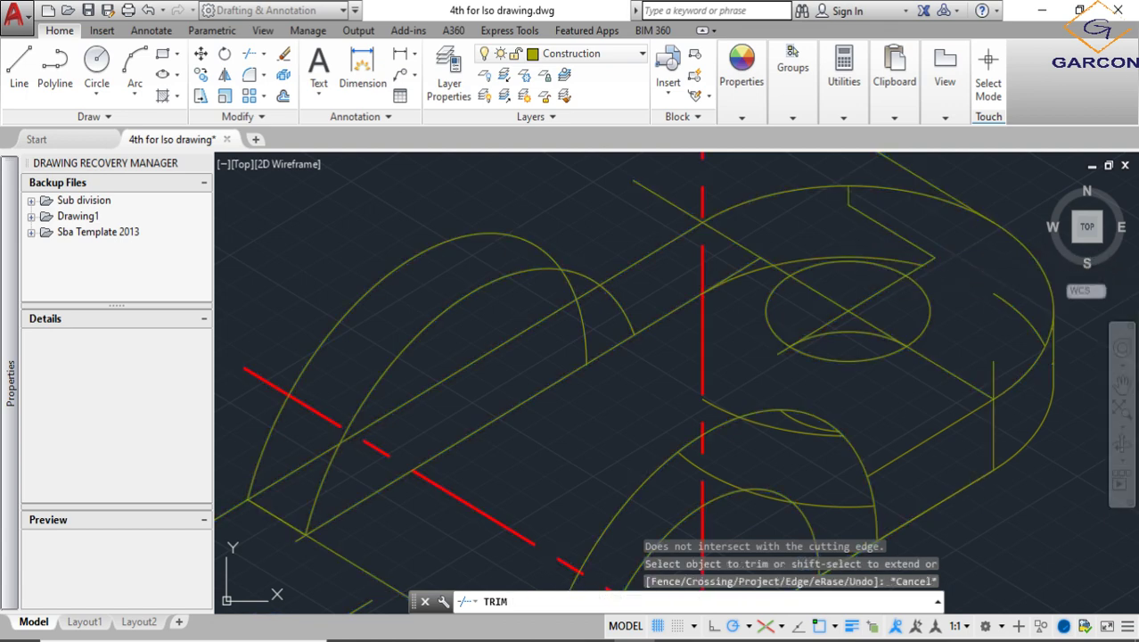
Erase the hidden arc, the two hidden straight lines and the short vertical line around the far hole
click(944, 276)
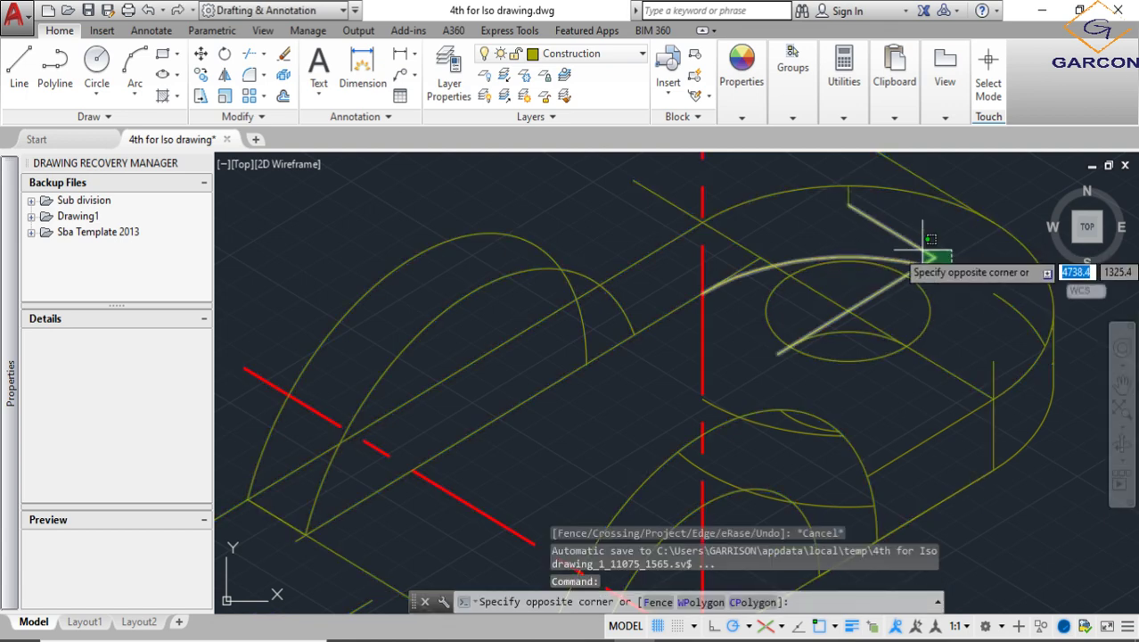
click(921, 242)
key(Delete)
click(877, 233)
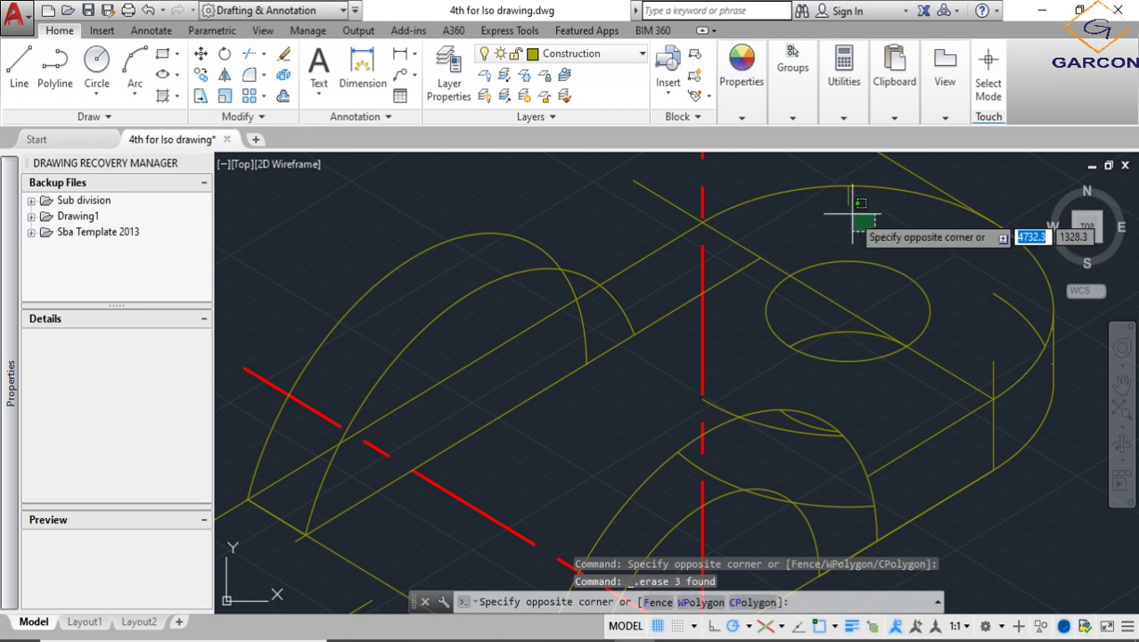
click(837, 202)
key(Delete)
Erase the stray tangent line above the far end's rounding and the detached vertical line beyond its tip
scroll(884, 233, down, 4)
click(902, 197)
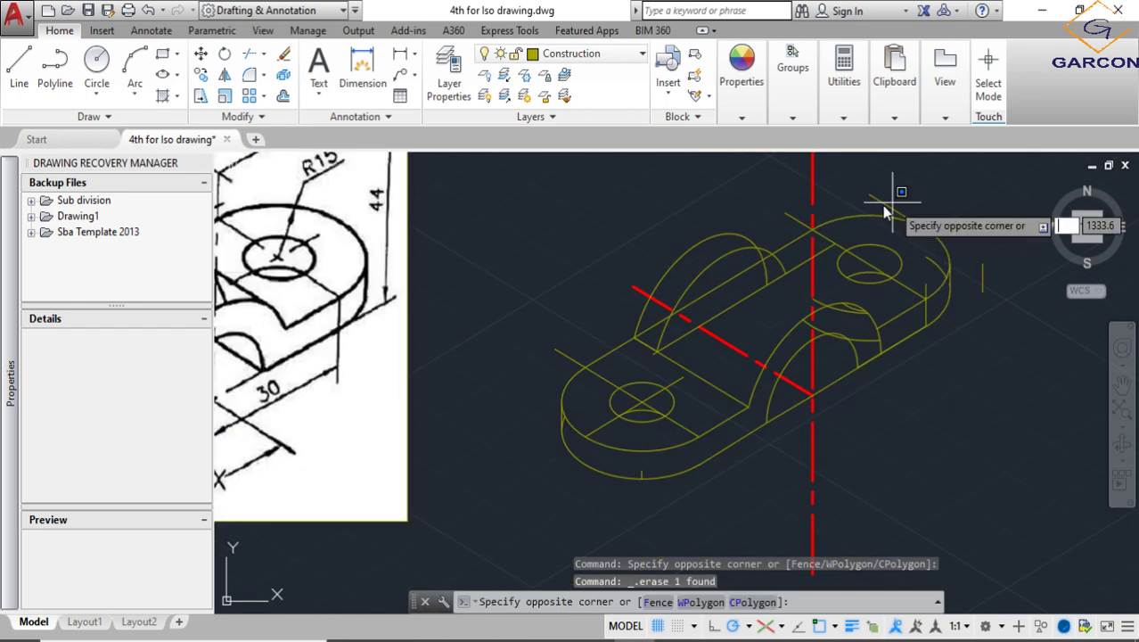
click(884, 210)
key(Delete)
click(987, 258)
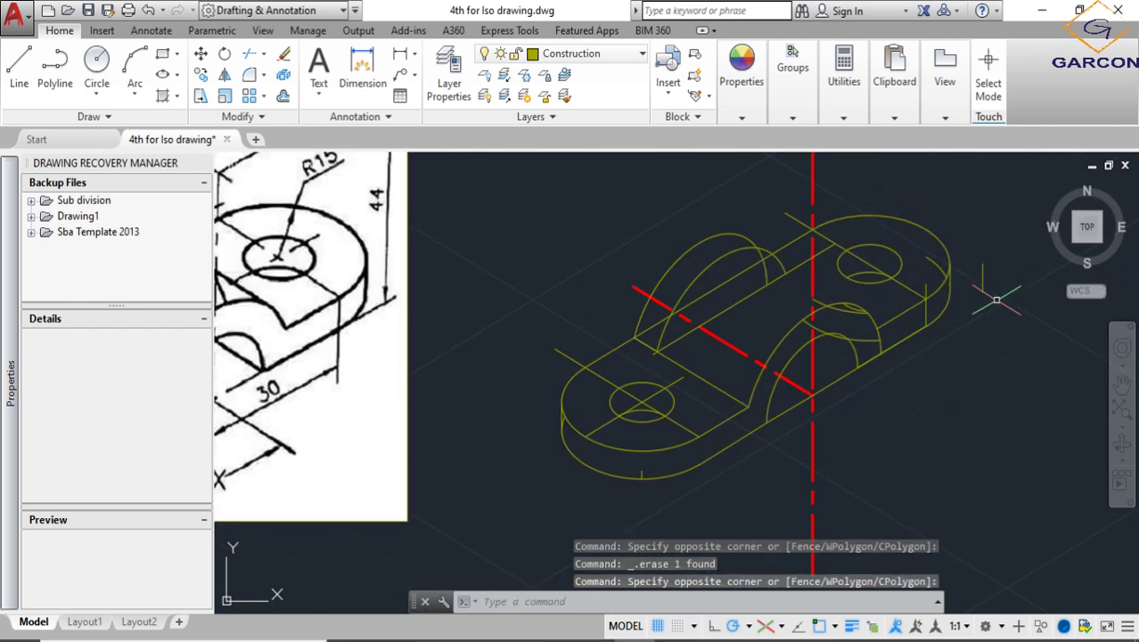
click(996, 298)
click(979, 246)
key(Delete)
Erase the vertical line at the far end's front corner and the leftover arc inside its rounded tip
scroll(926, 321, up, 4)
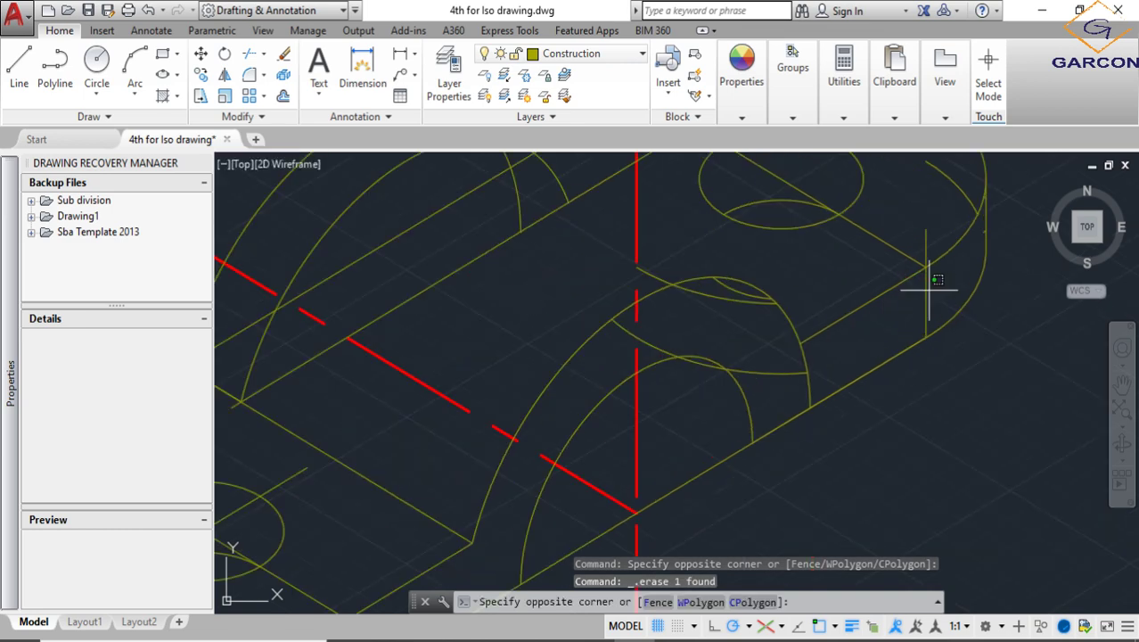
click(909, 298)
key(Delete)
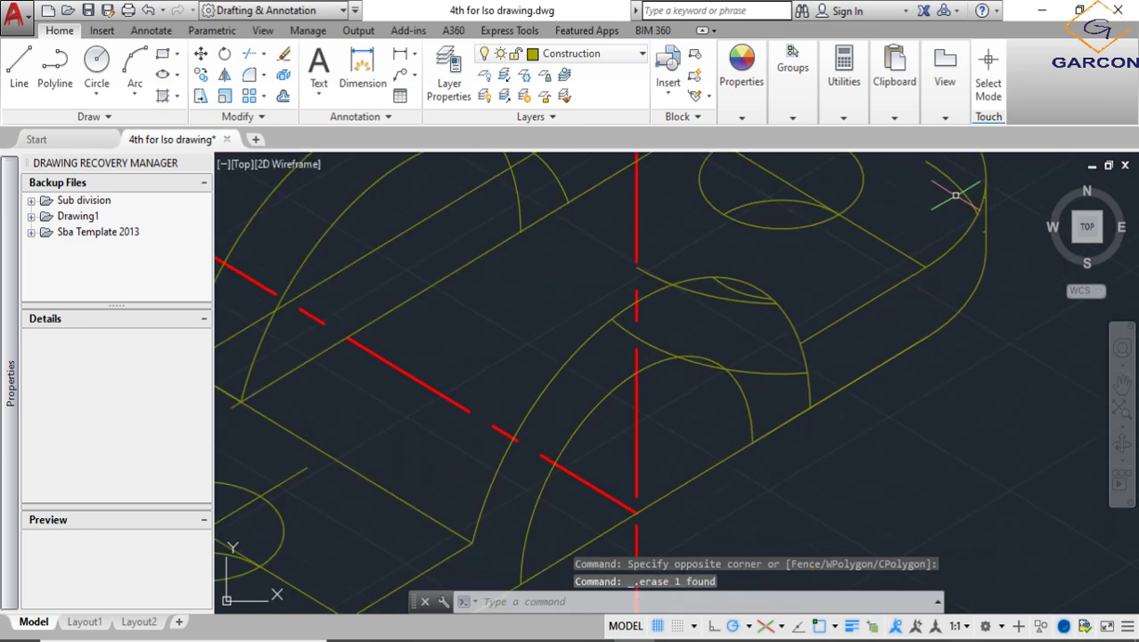
scroll(954, 194, down, 4)
scroll(903, 313, up, 4)
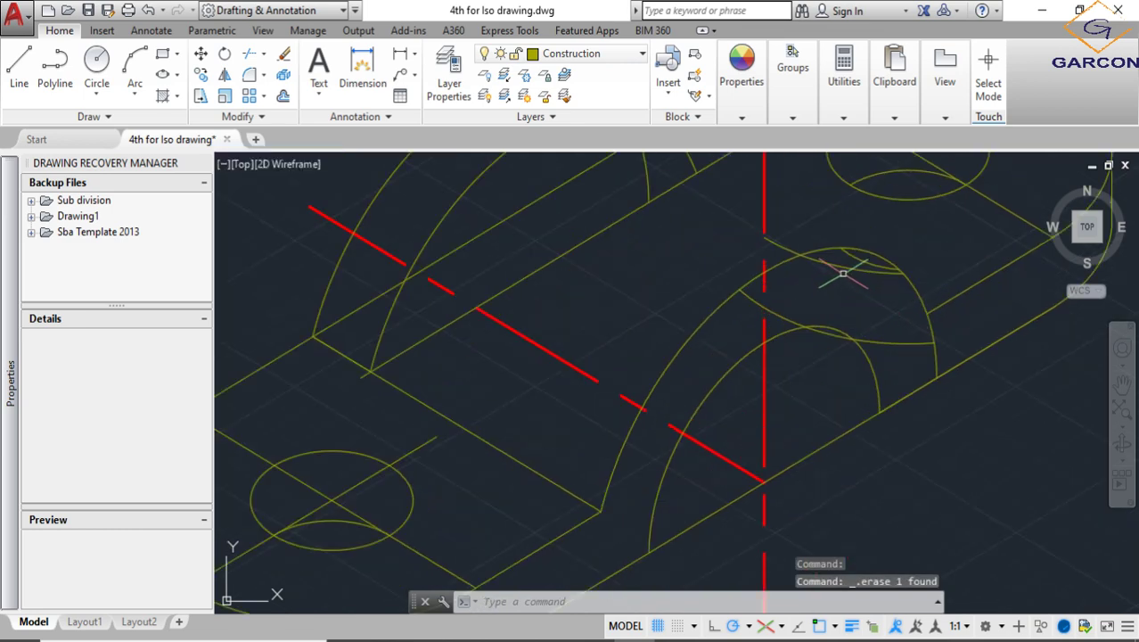
Erase the leftover ellipse arcs crossing the front arch
click(883, 338)
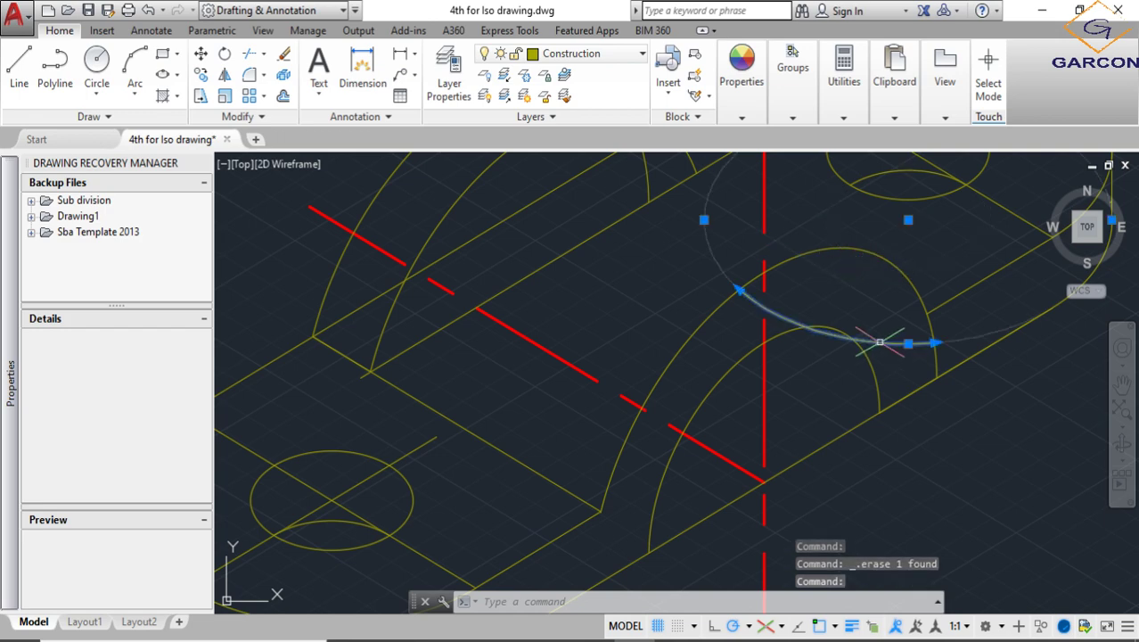
scroll(887, 357, down, 4)
scroll(885, 420, down, 3)
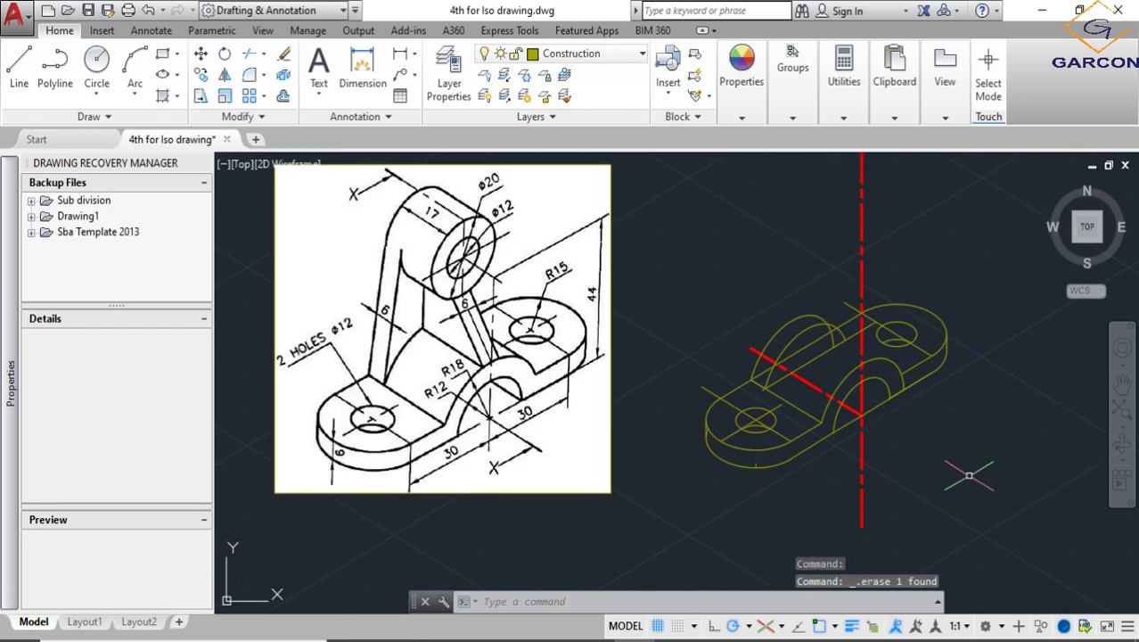
Using the whole bracket as cutting edges, trim the bottom edge's far half under the inner arch and the outer arch below the top edge
click(984, 526)
click(776, 272)
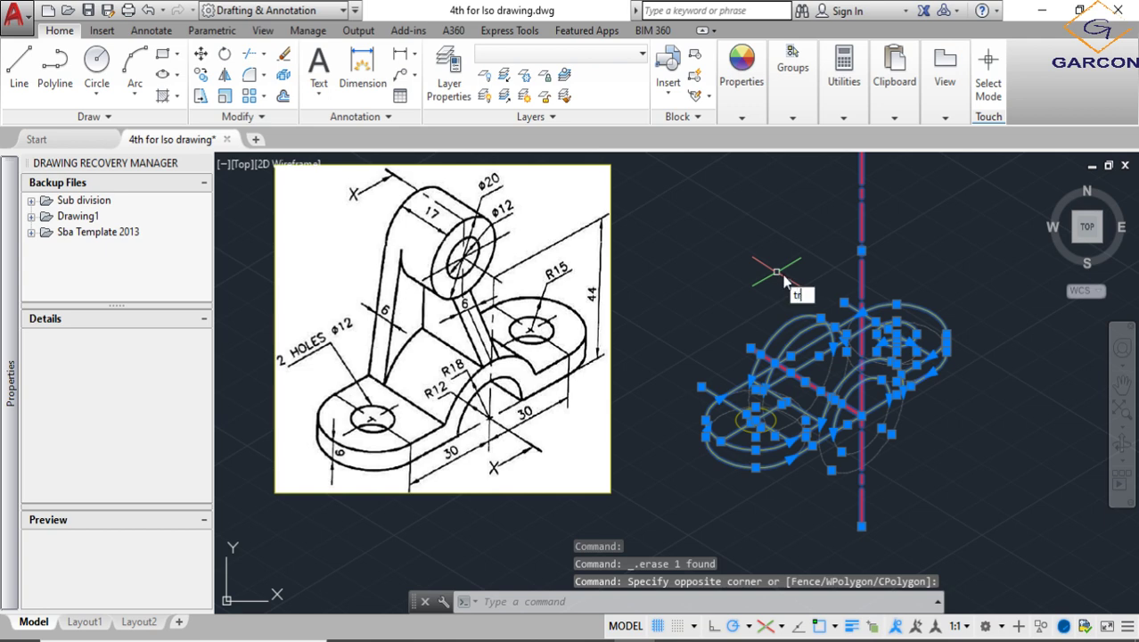
key(Return)
scroll(796, 401, up, 5)
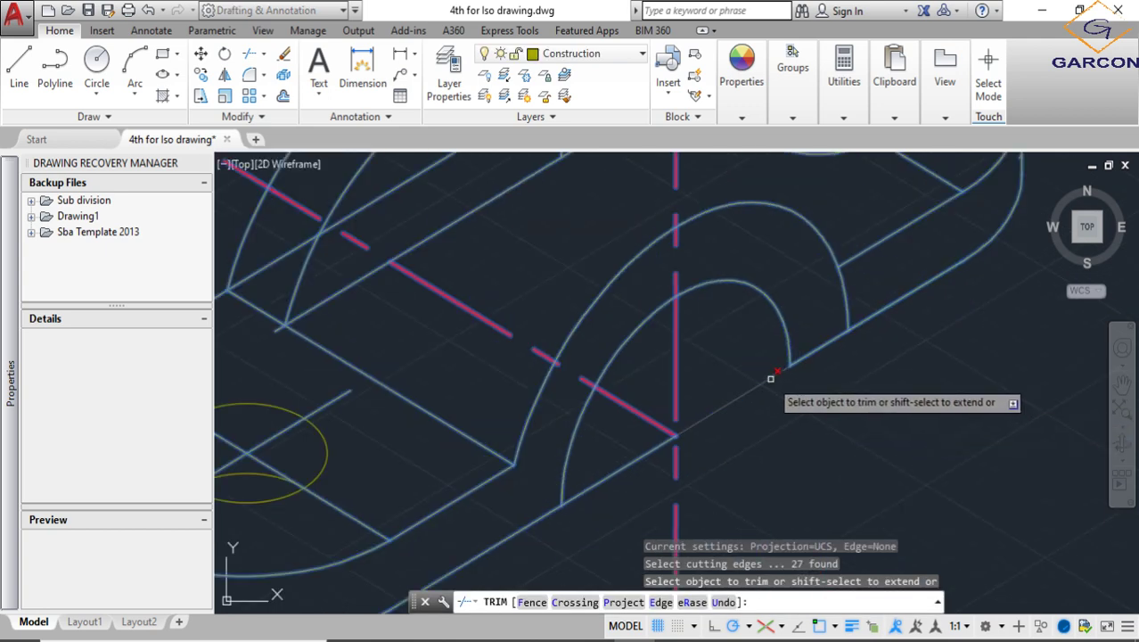
click(771, 377)
click(646, 455)
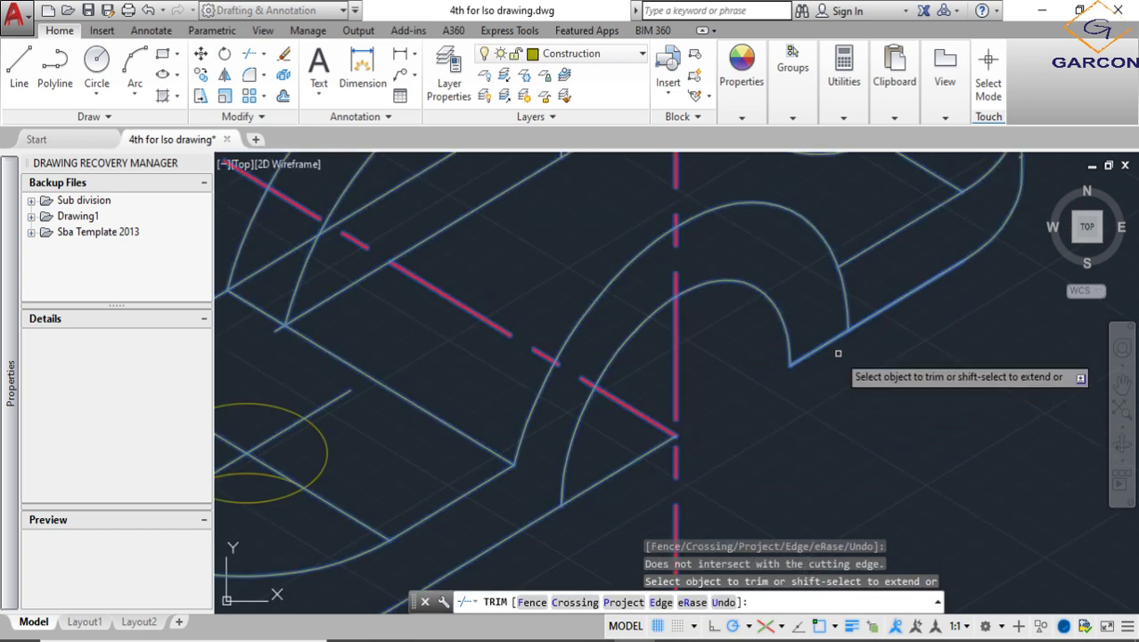
scroll(865, 392, down, 5)
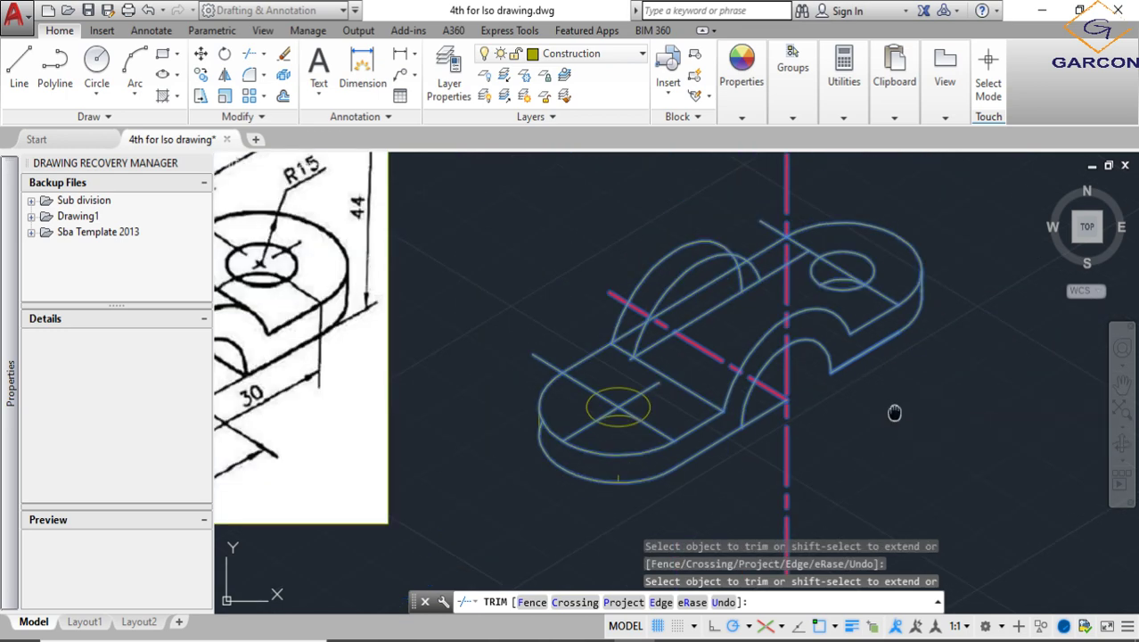
Erase the remaining bottom edge segment between the inner arch's near foot and the vertical centre line
key(Escape)
click(846, 399)
click(704, 325)
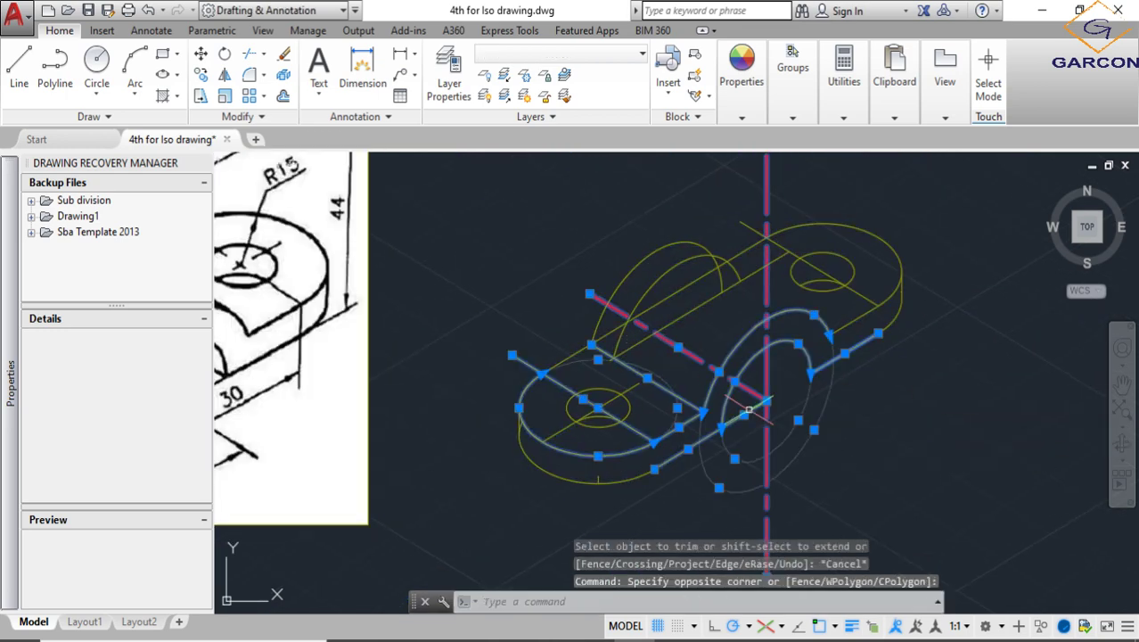
key(Escape)
click(744, 414)
key(Delete)
scroll(802, 414, down, 2)
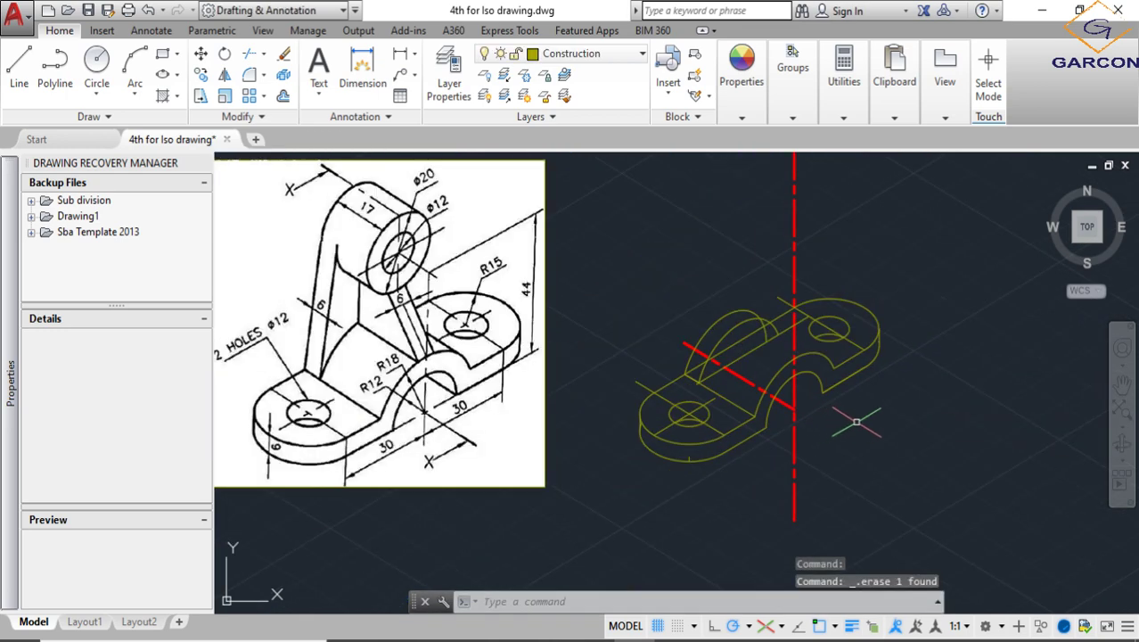
Erase the centre line through the far hole and the two crossing lines through the near hole
scroll(817, 334, up, 5)
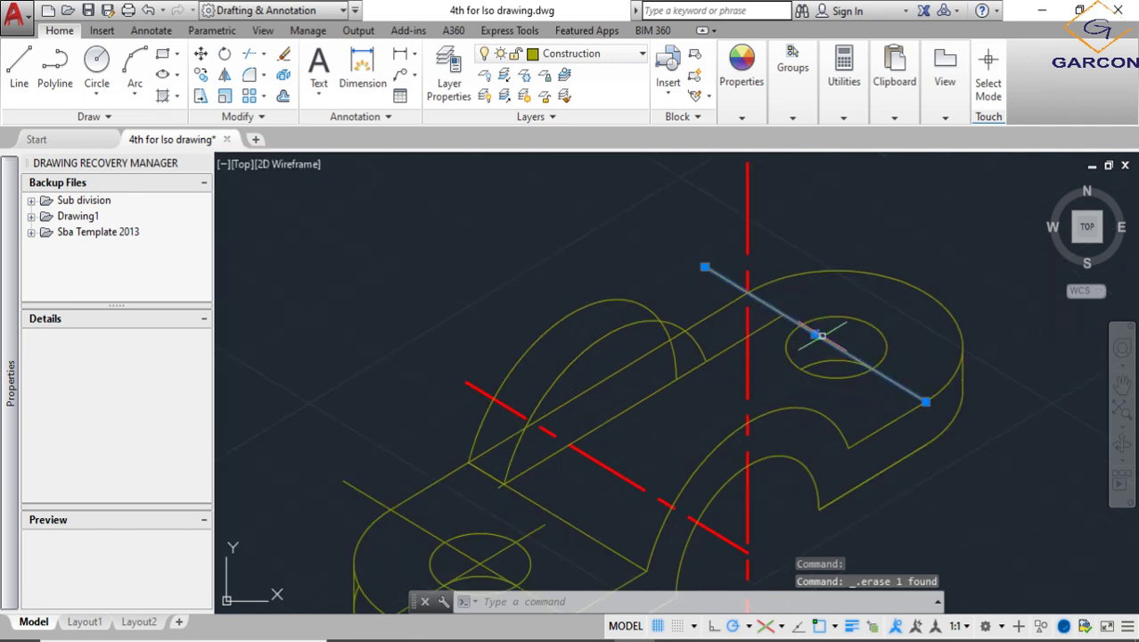
scroll(817, 335, down, 5)
scroll(685, 433, up, 7)
click(625, 410)
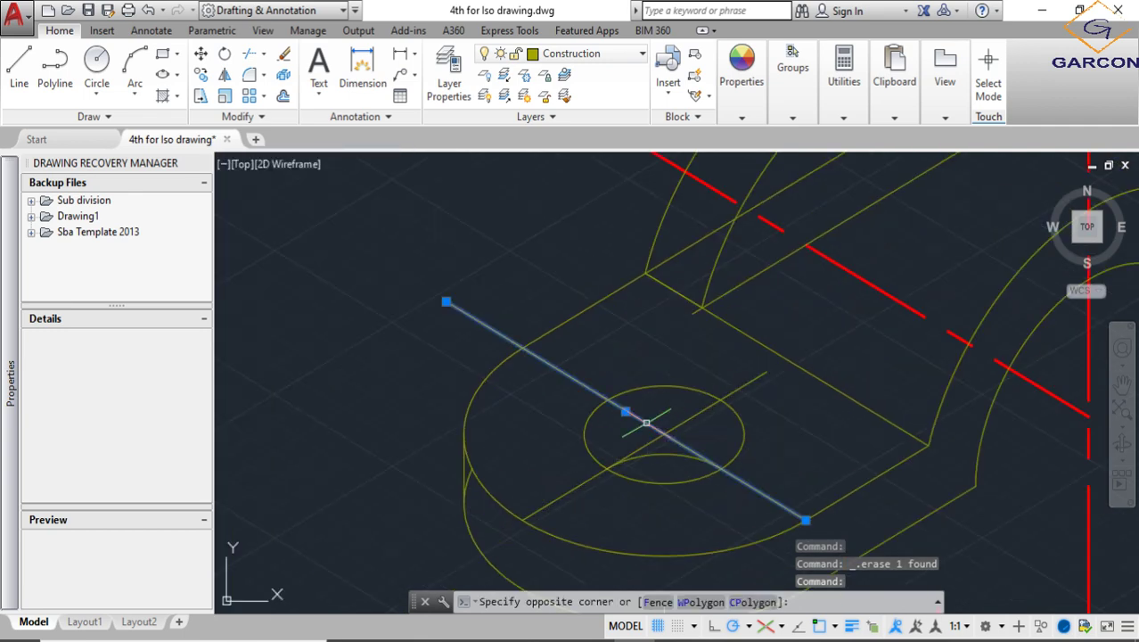
click(676, 427)
key(Delete)
scroll(676, 428, down, 4)
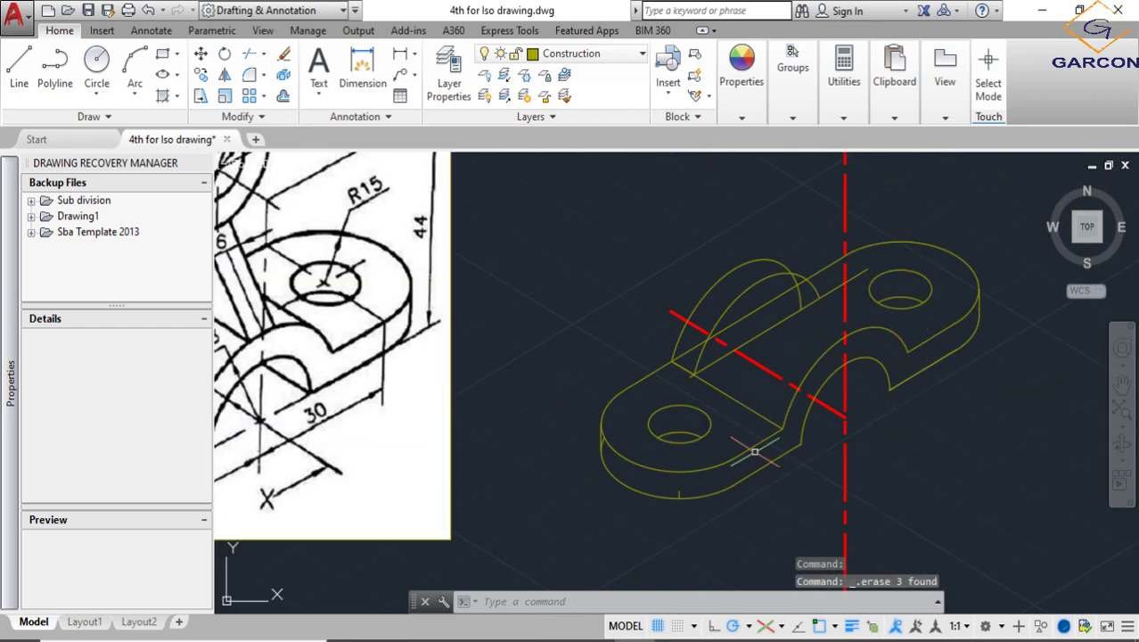
Erase the short vertical tick on the near end's lower rounded edge
scroll(716, 481, up, 2)
click(655, 491)
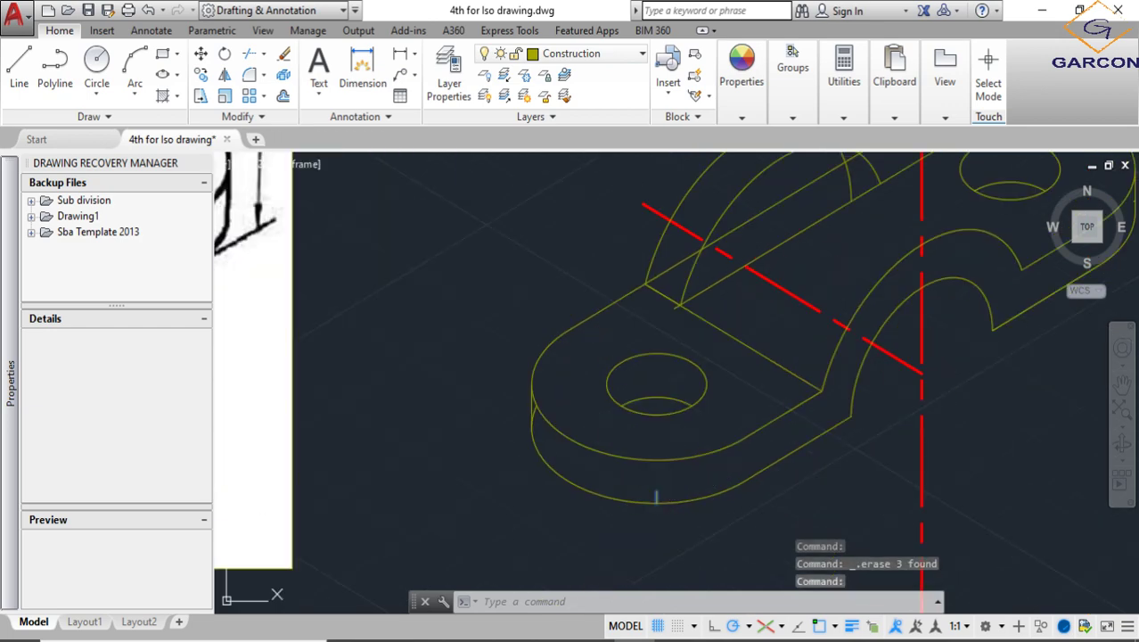
mouse_move(566, 428)
middle_down()
mouse_move(598, 544)
mouse_move(564, 434)
middle_up()
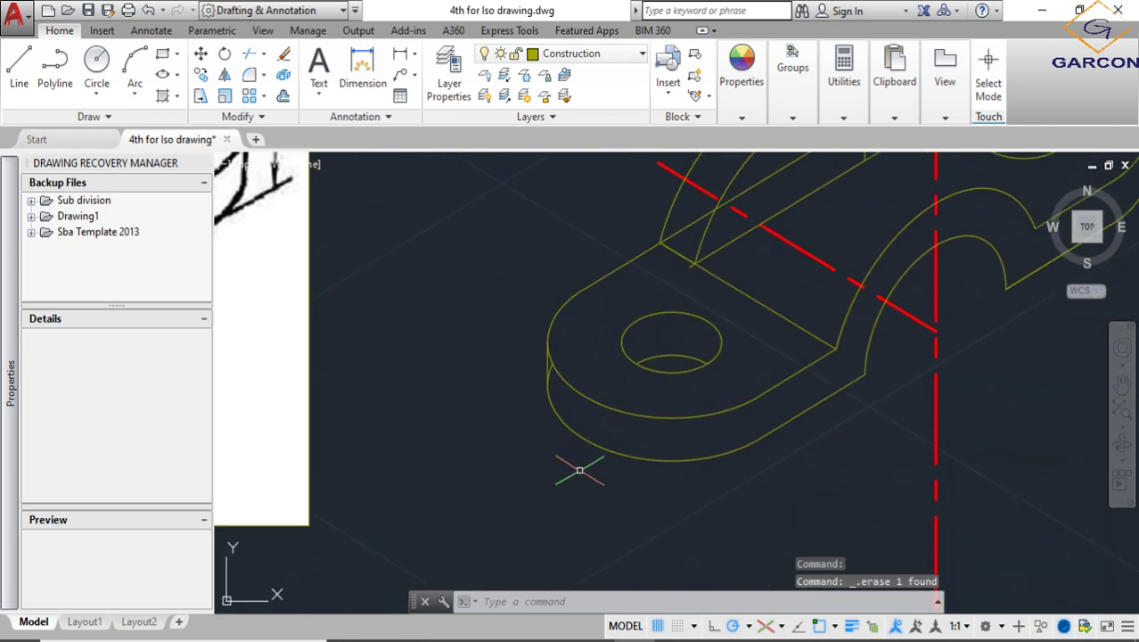
Using the near end's rounded edges and vertical tangent line as cutting edges, trim the lower arc's leftover piece behind the tangent line
click(579, 468)
click(504, 291)
key(Return)
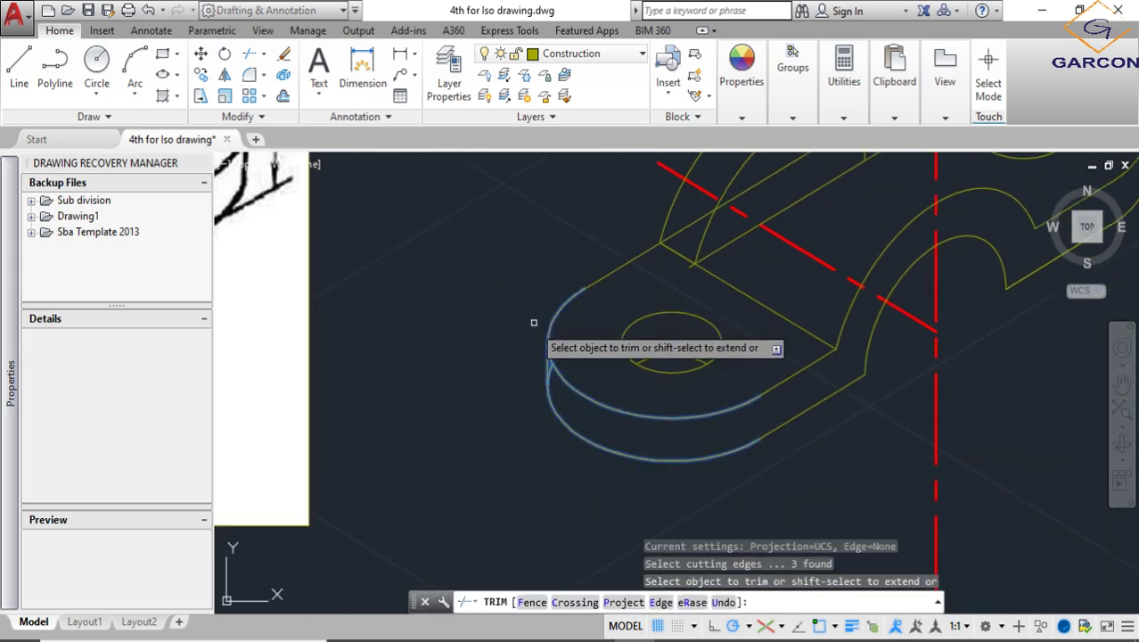
scroll(544, 334, up, 5)
key(Escape)
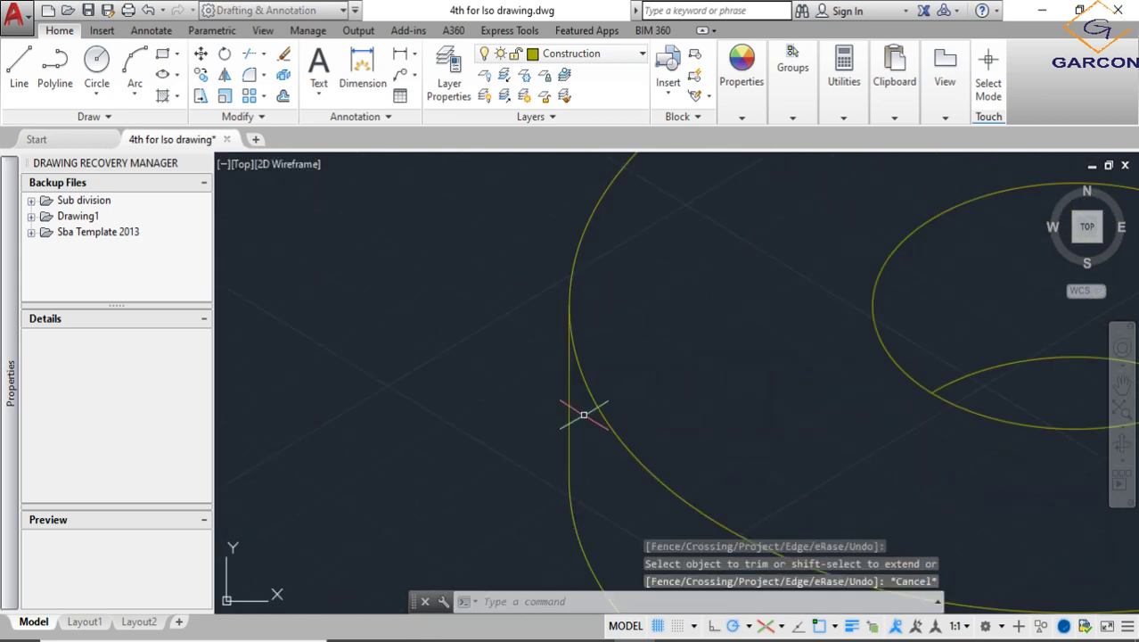
scroll(580, 392, down, 5)
middle_drag(864, 397, 775, 408)
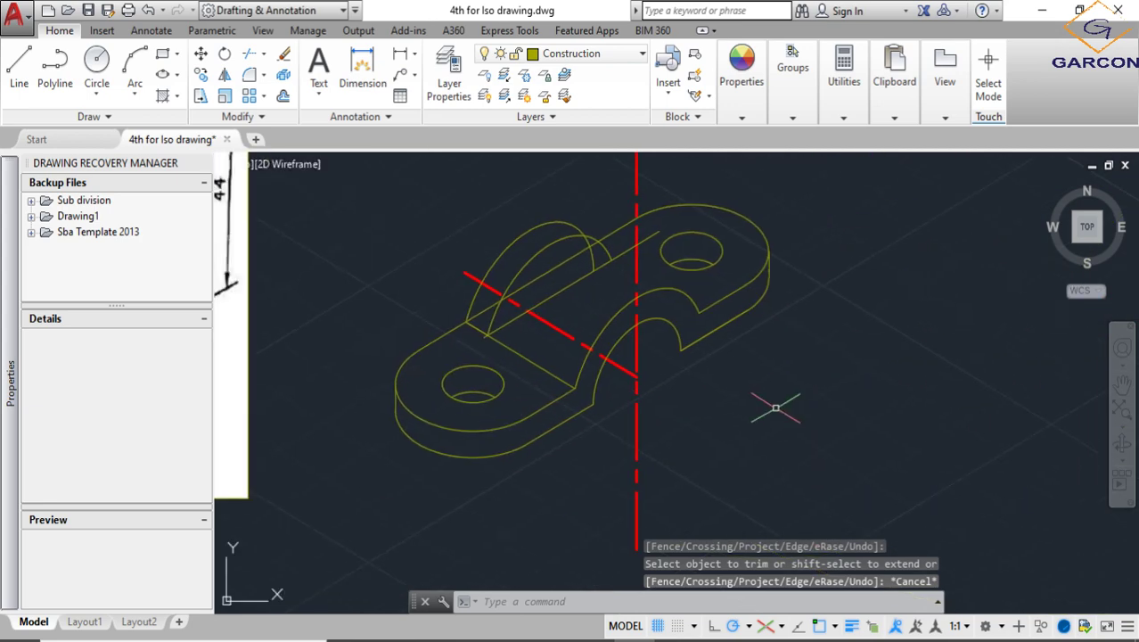
middle_drag(647, 252, 757, 299)
scroll(757, 299, down, 4)
scroll(776, 329, up, 4)
middle_drag(800, 353, 815, 362)
scroll(814, 361, down, 4)
scroll(852, 364, up, 5)
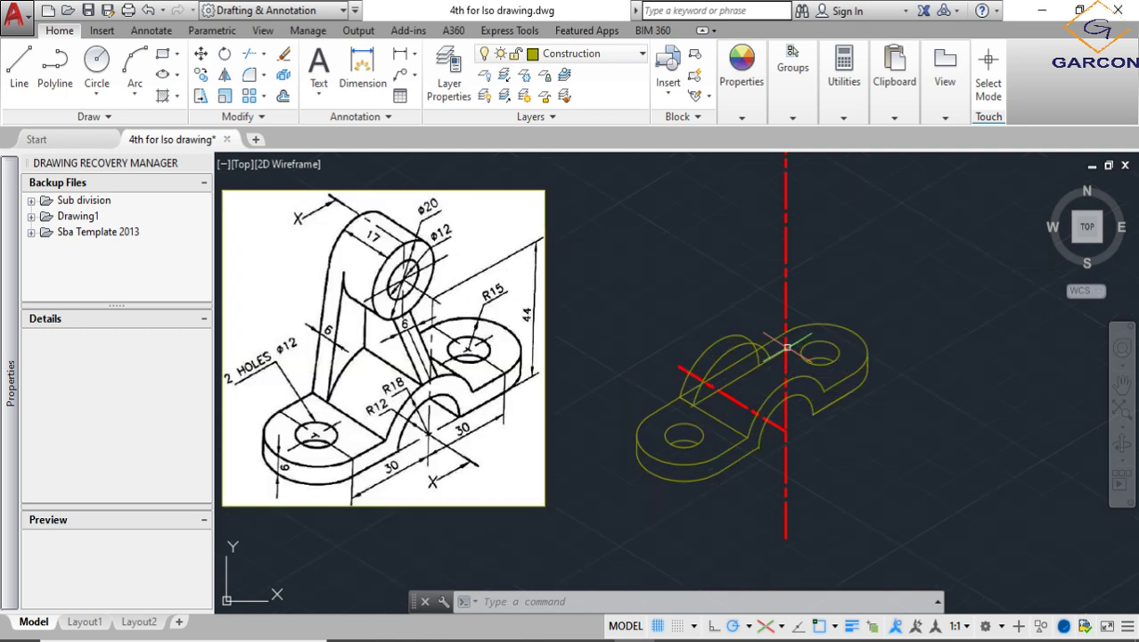
scroll(838, 418, down, 5)
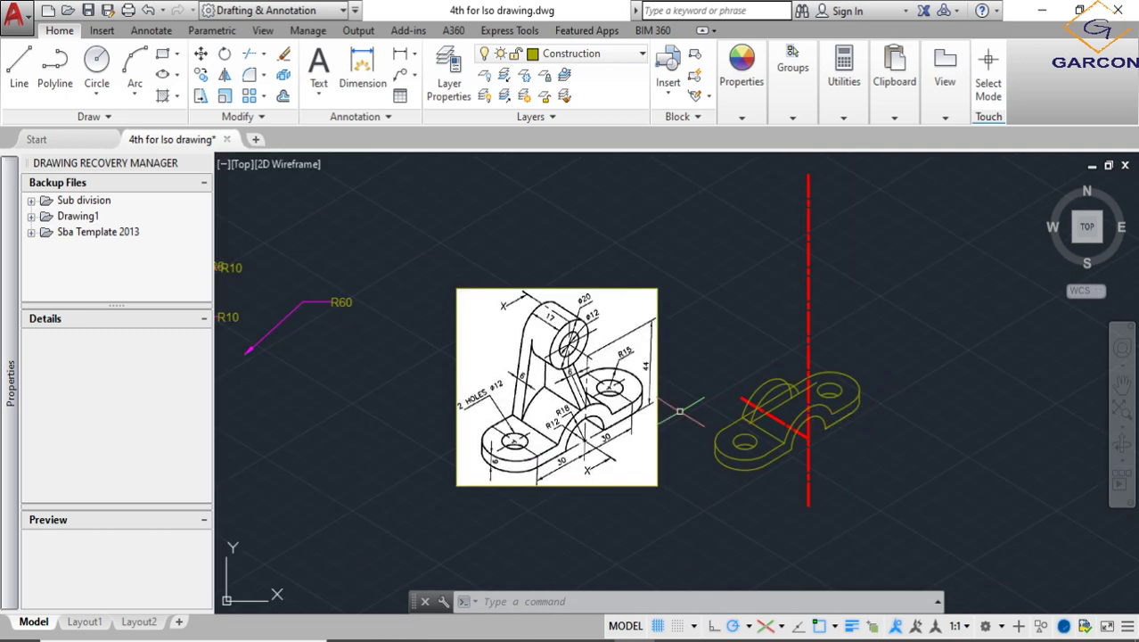
Examine the upright boss, ribs and height dimension in the reference picture against the drawn base
scroll(588, 420, up, 5)
scroll(605, 377, down, 2)
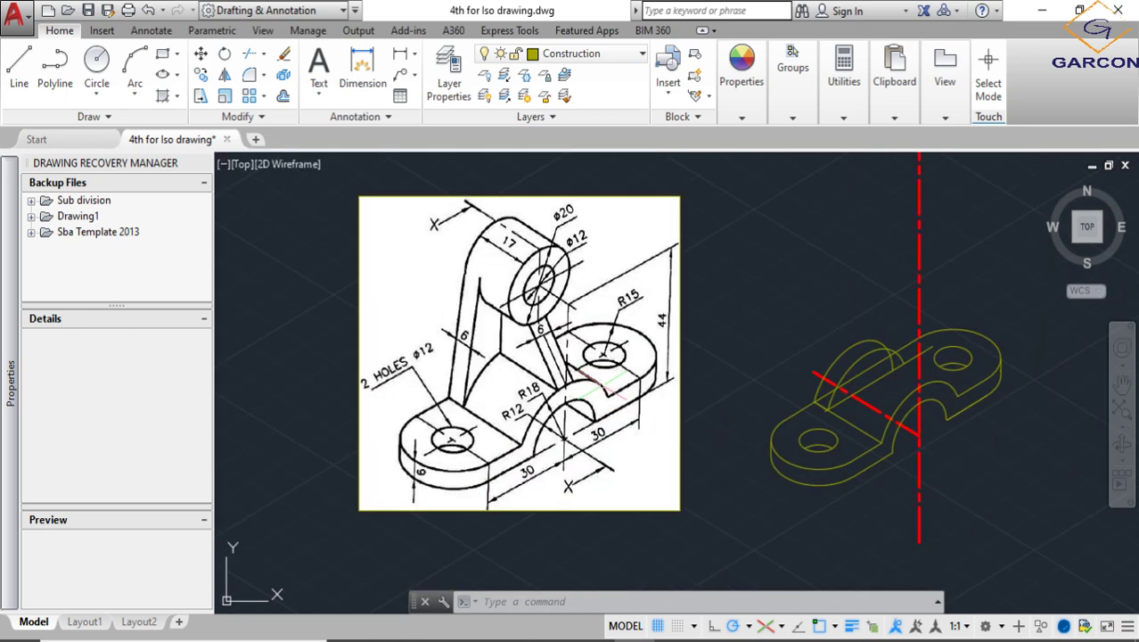
scroll(517, 296, up, 2)
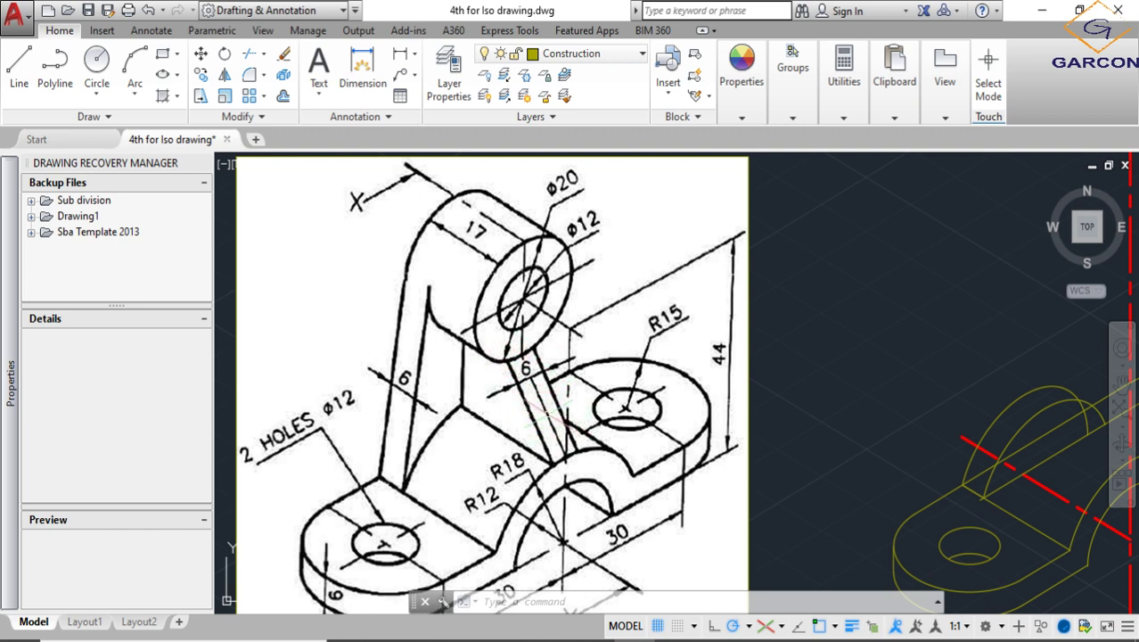
mouse_move(573, 443)
middle_down()
mouse_move(552, 368)
mouse_move(534, 417)
middle_up()
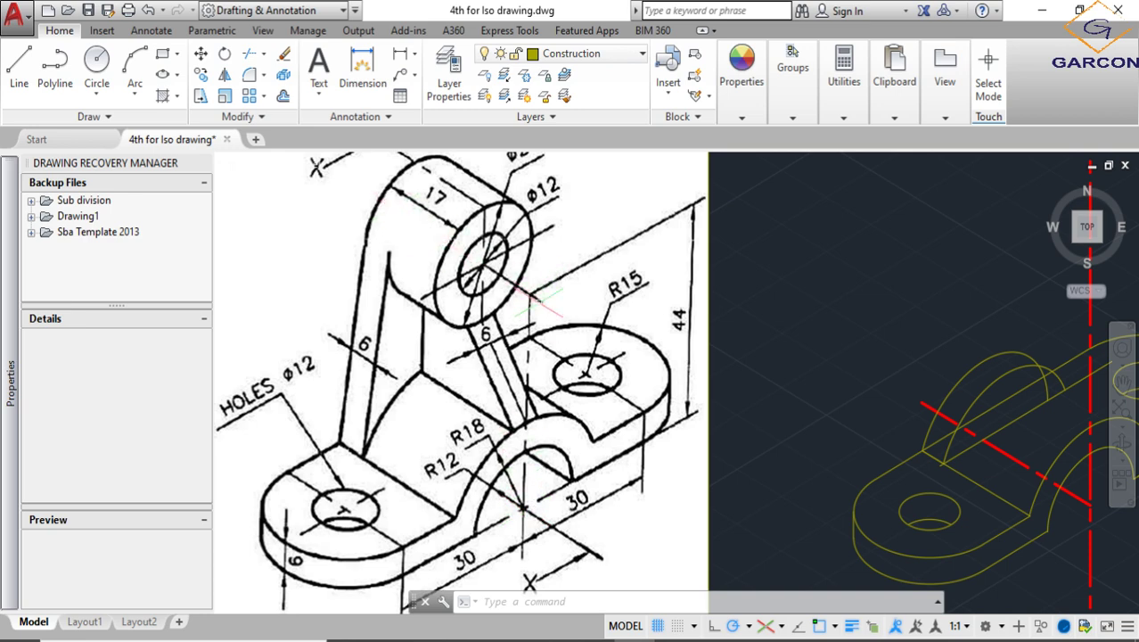
middle_drag(536, 302, 517, 355)
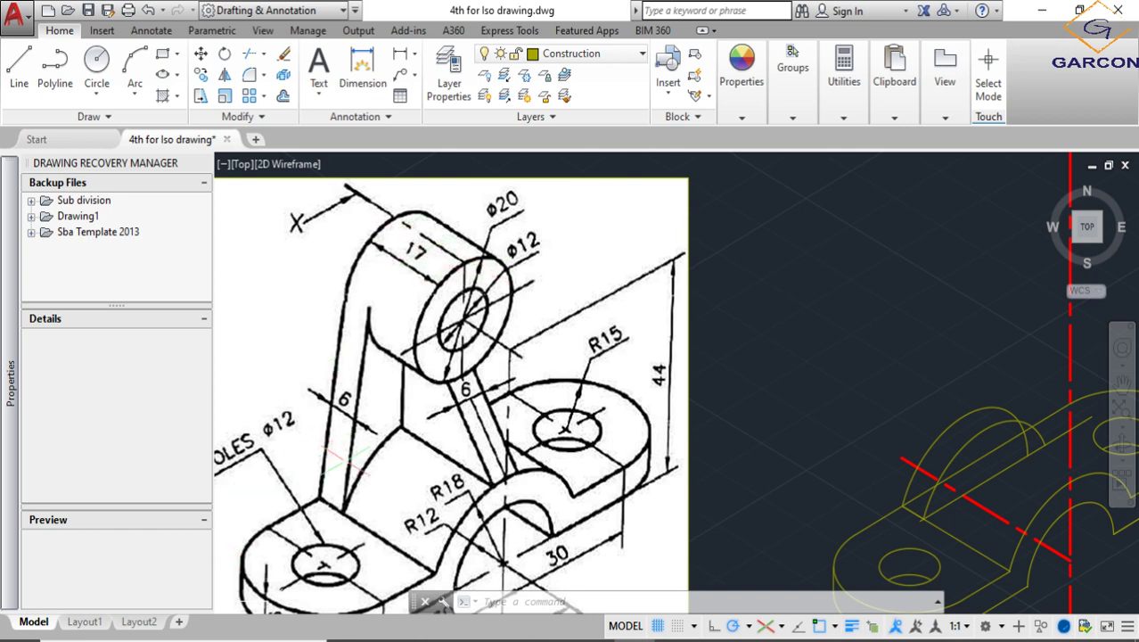
scroll(342, 455, down, 5)
scroll(660, 459, up, 7)
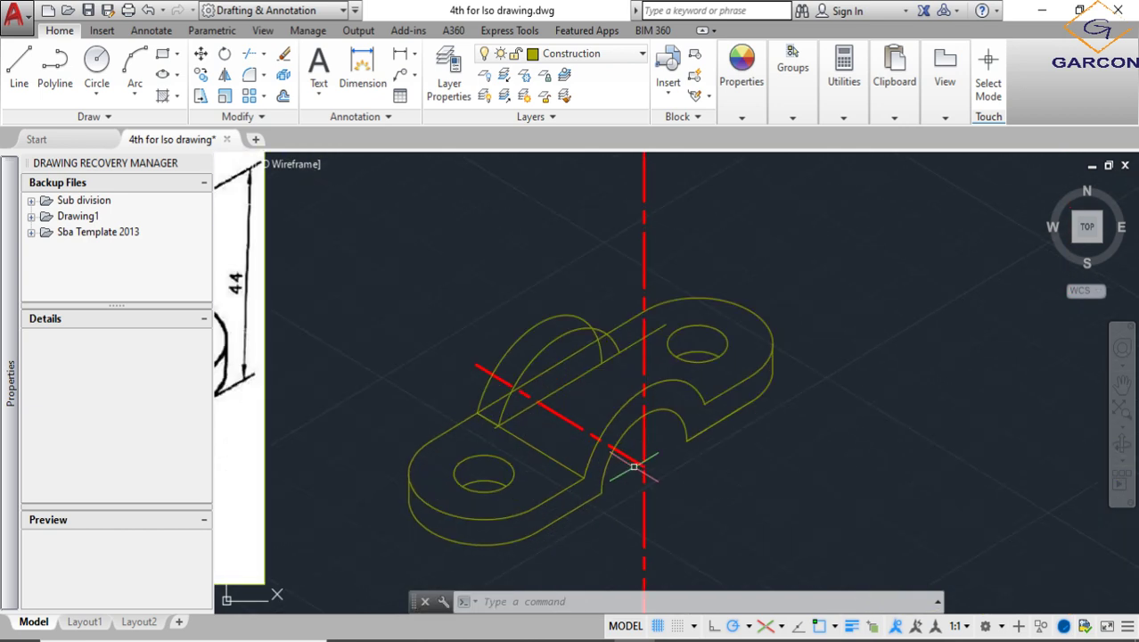
Draw a line 44 mm straight up from the front arch centre on the vertical centre line, continuing 13 mm backward at 150°
click(18, 67)
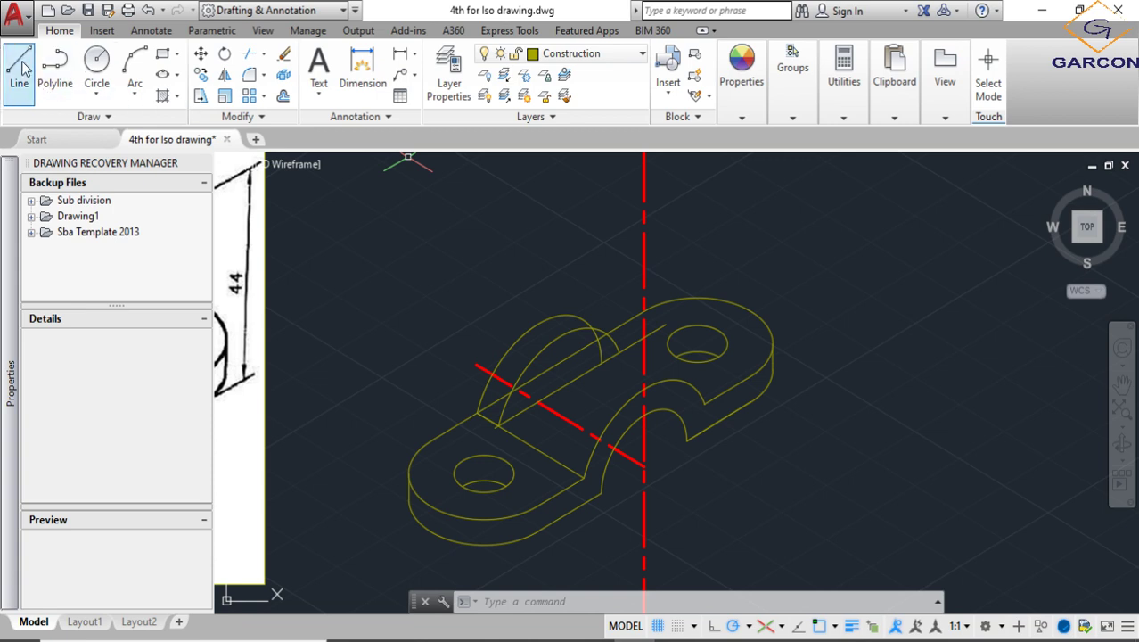
click(643, 465)
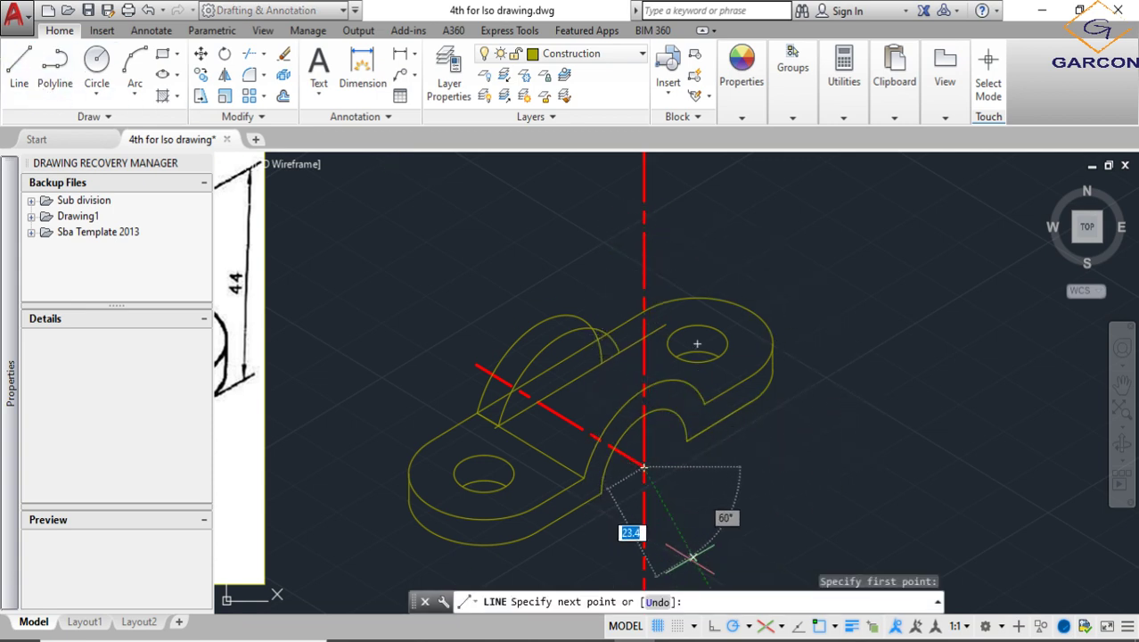
middle_drag(853, 223, 781, 405)
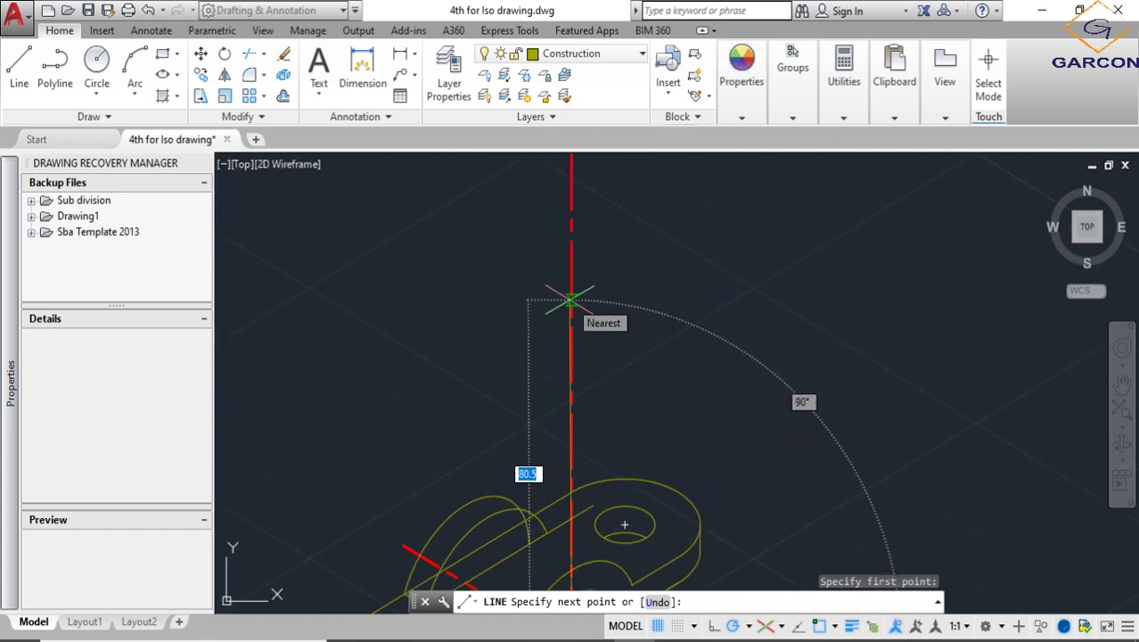
text(44)
key(Return)
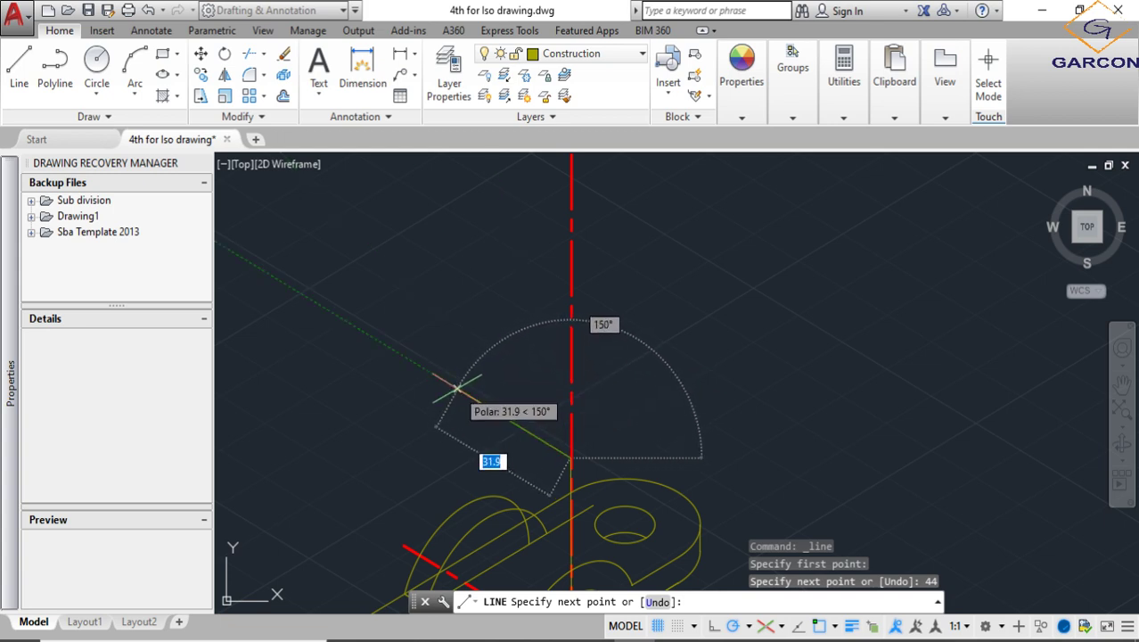
text(12)
key(Return)
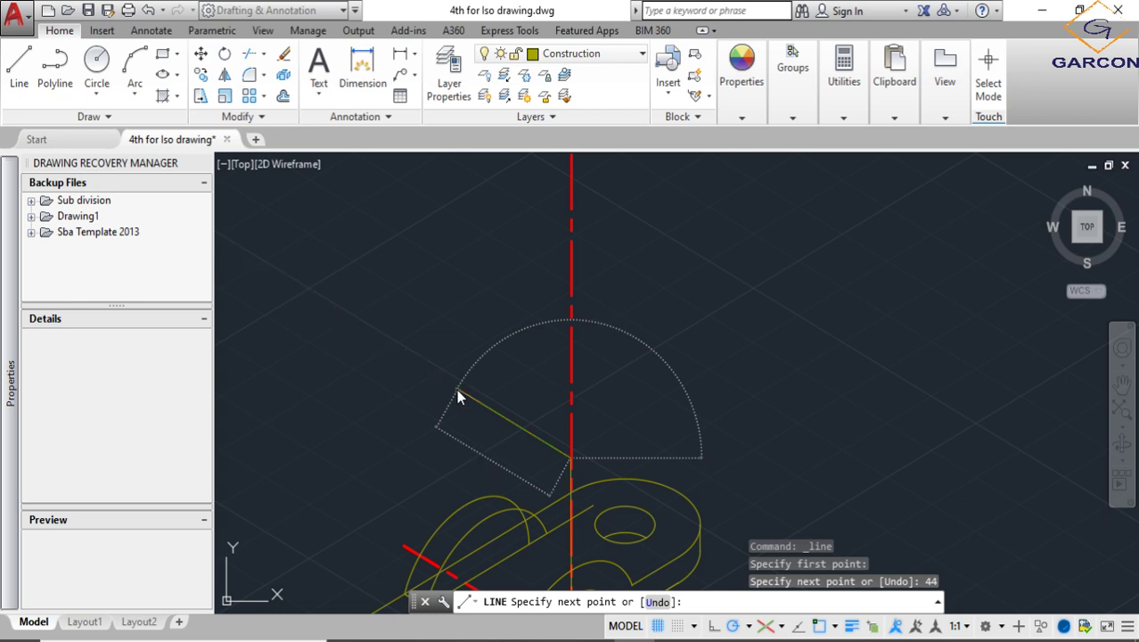
key(Return)
key(Return)
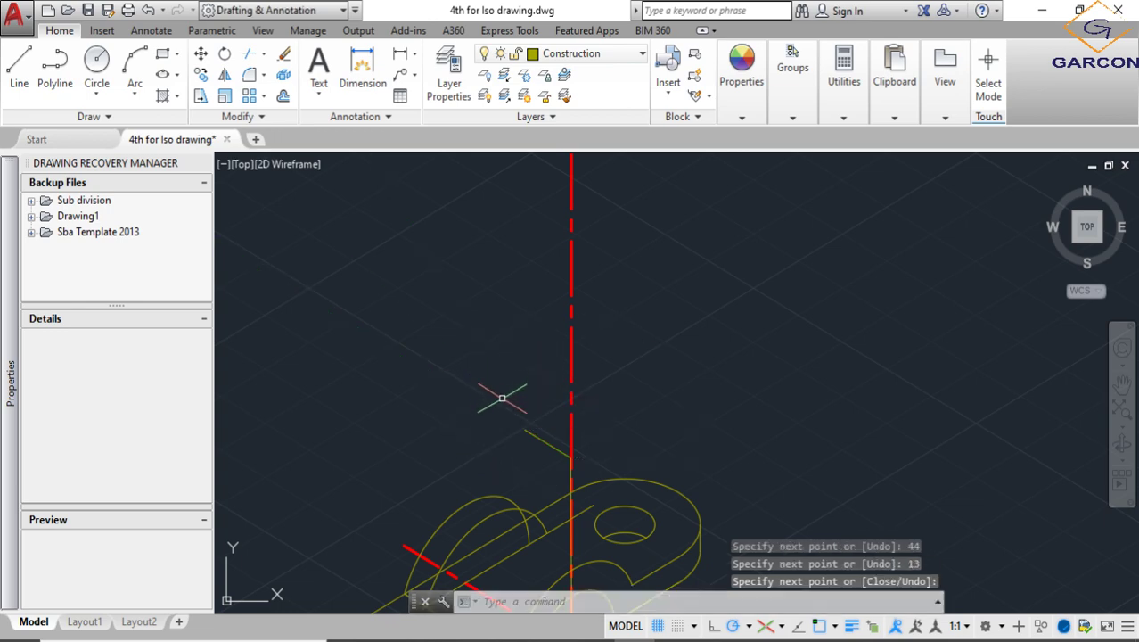
Examine the boss's hole and outer diameters in the reference picture
scroll(565, 405, down, 1)
middle_drag(590, 427, 730, 361)
scroll(730, 359, down, 2)
scroll(552, 339, up, 1)
scroll(551, 337, up, 4)
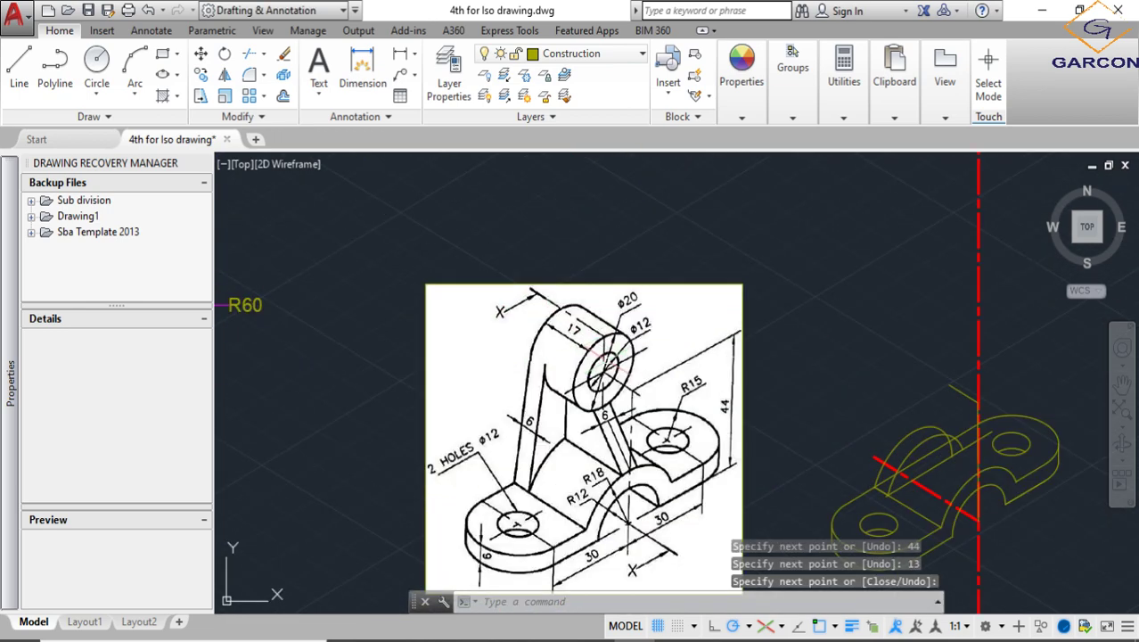
scroll(756, 470, down, 2)
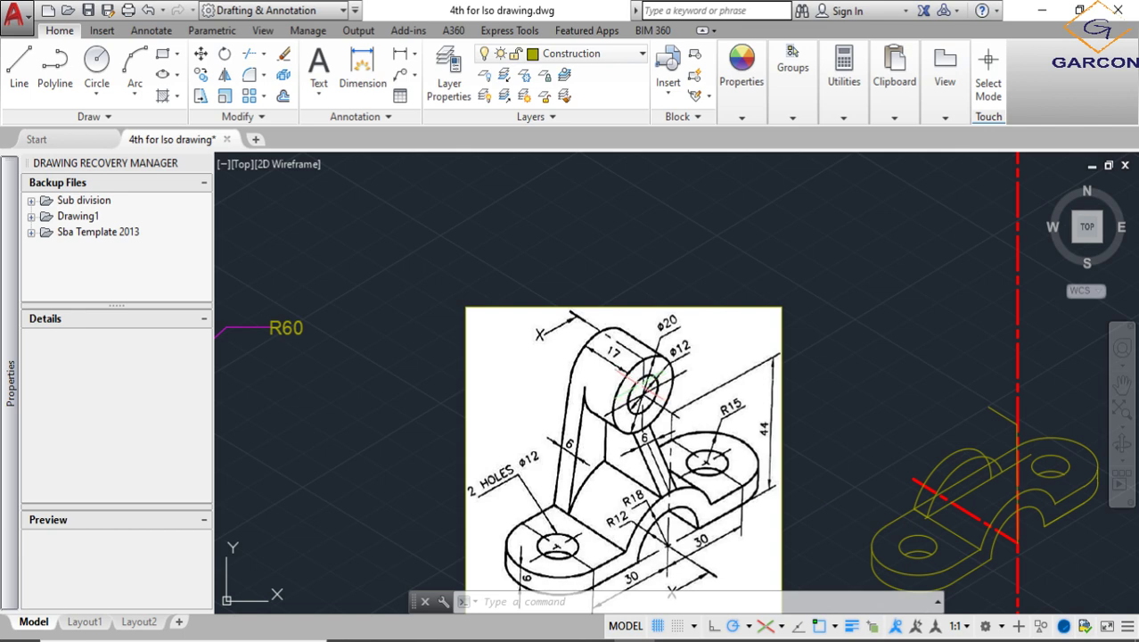
scroll(661, 397, down, 2)
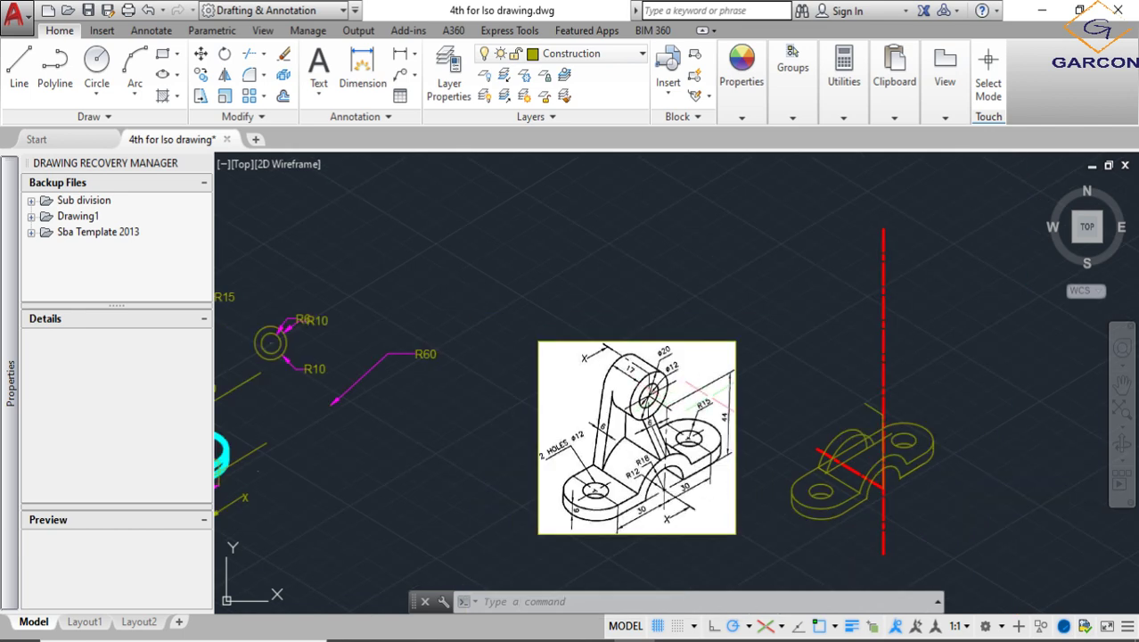
scroll(640, 389, down, 2)
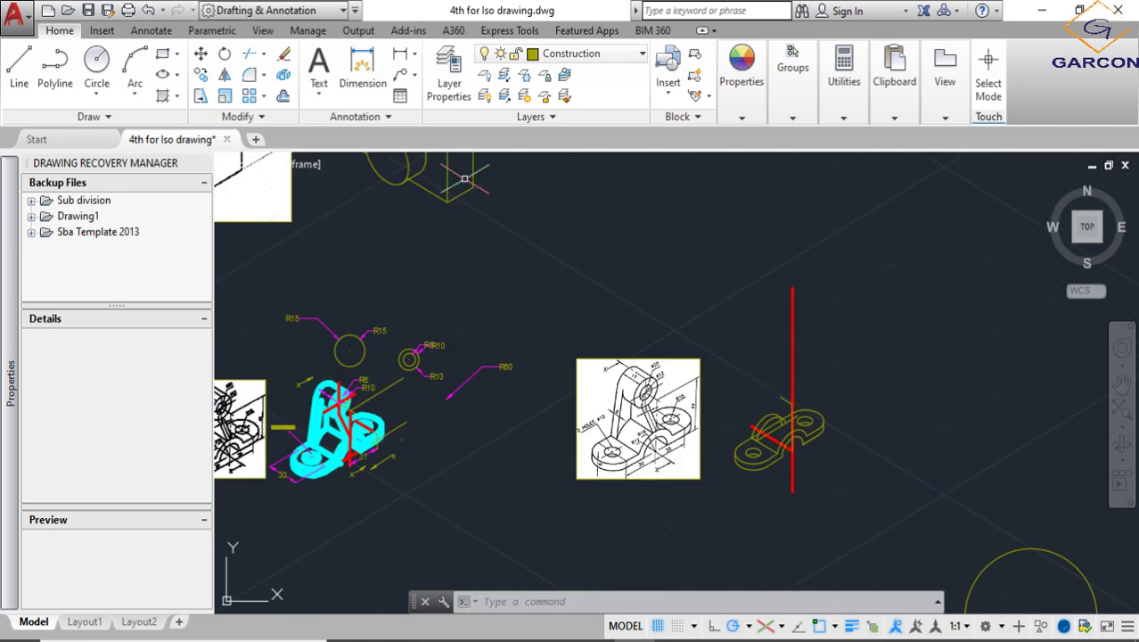
Draw an isocircle of radius 6 on the right isoplane, centred on the free end of the 13 mm line
click(177, 75)
click(169, 145)
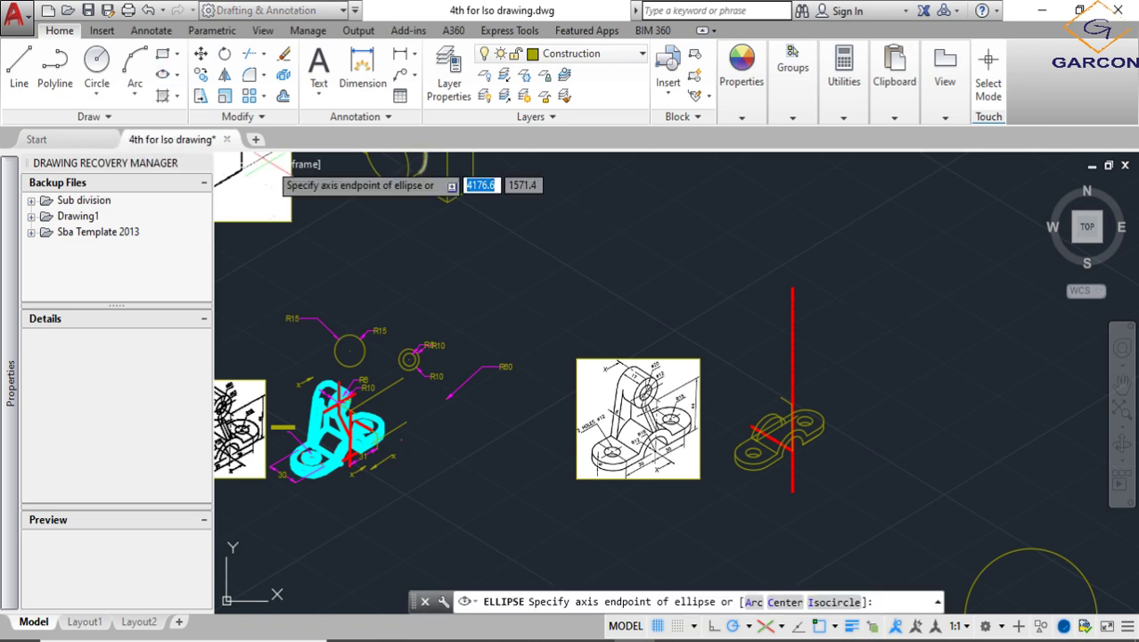
click(824, 602)
scroll(769, 390, up, 4)
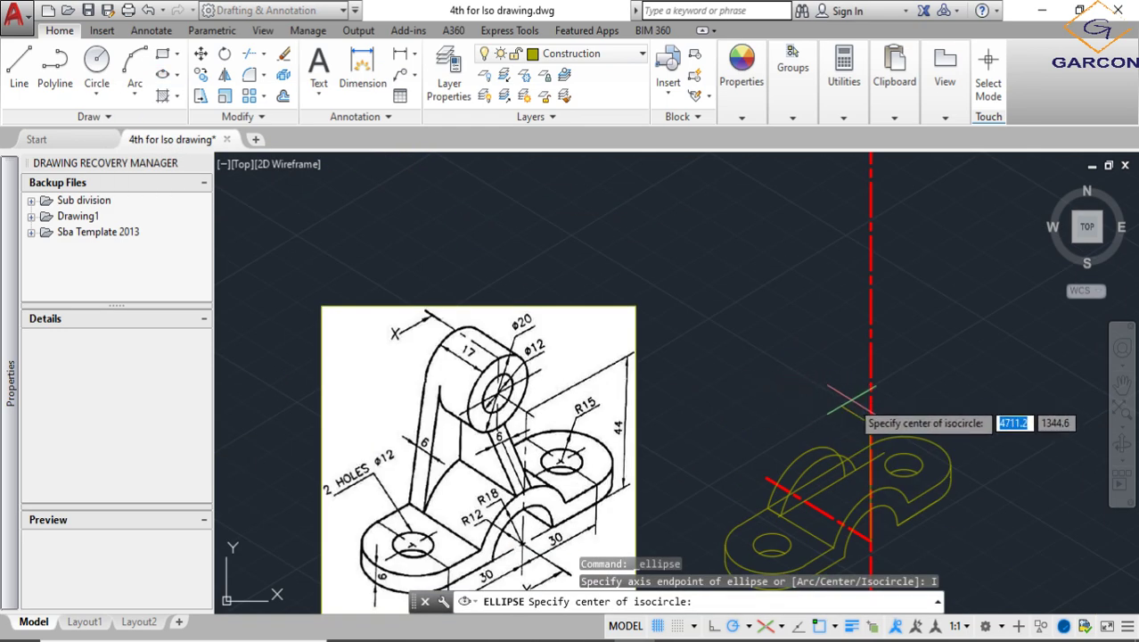
scroll(773, 388, up, 2)
click(837, 410)
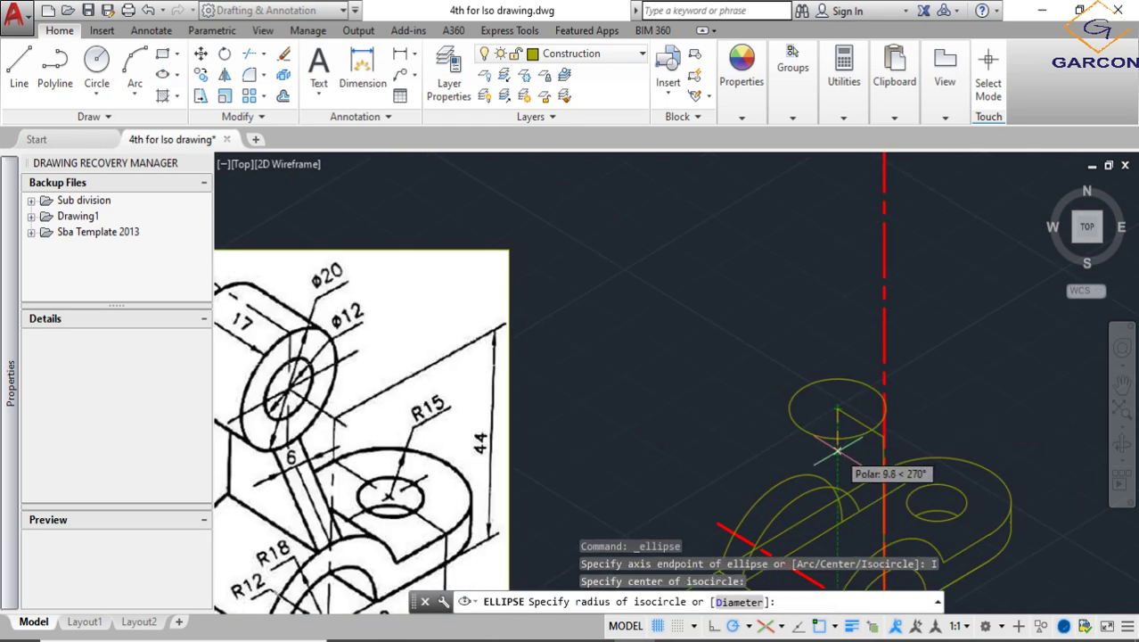
key(F5)
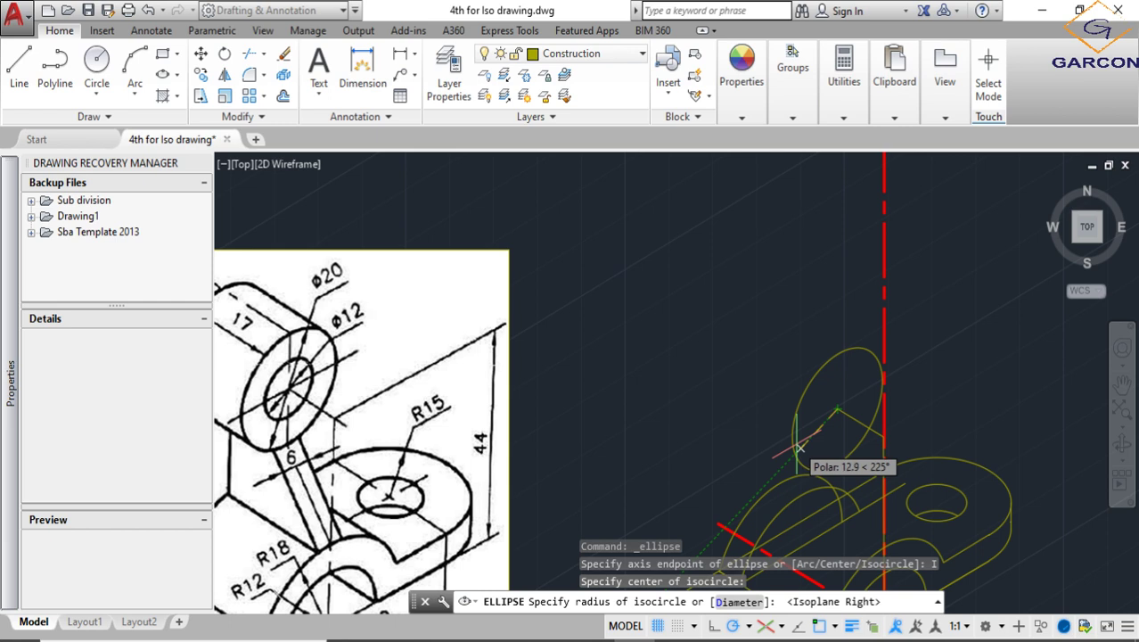
text(6)
key(Return)
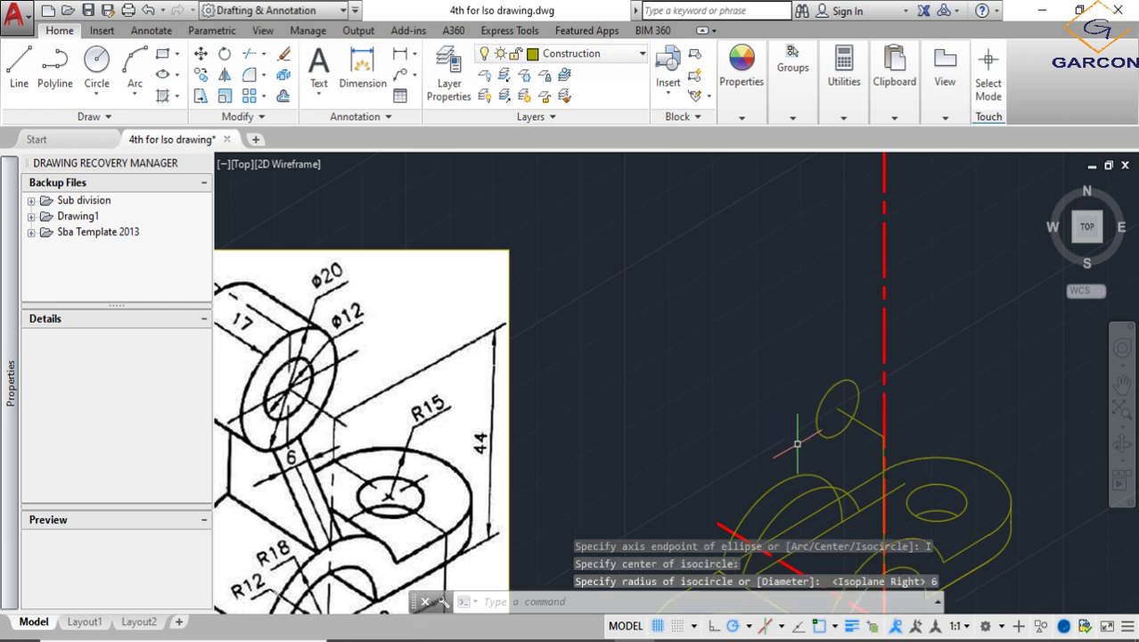
Draw a concentric isocircle of radius 10 around the boss hole circle
click(177, 75)
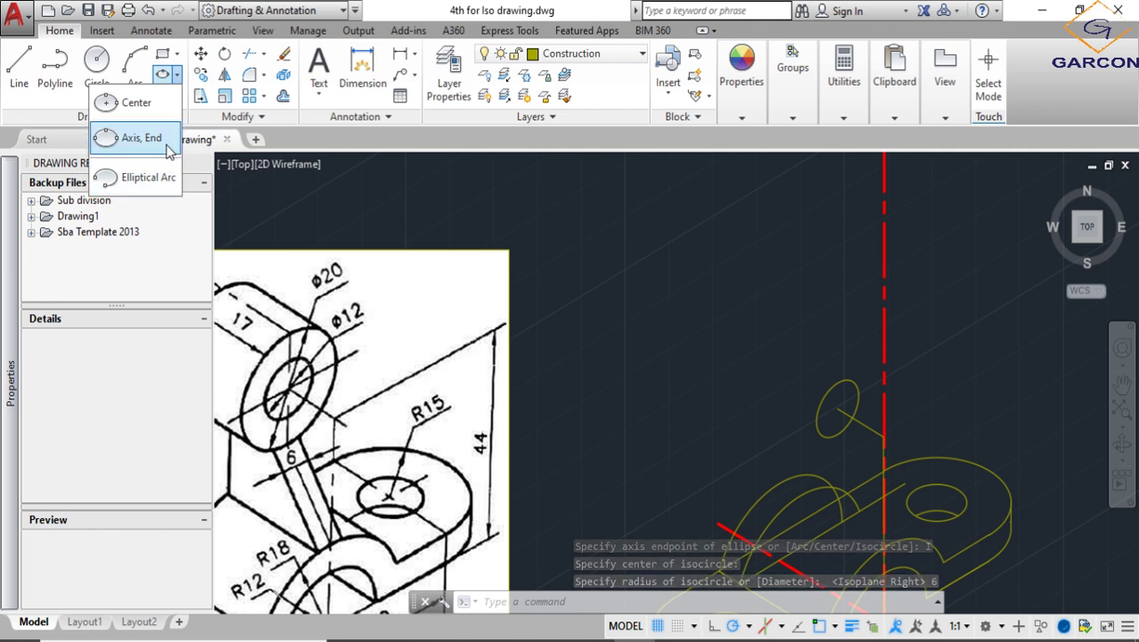
click(133, 138)
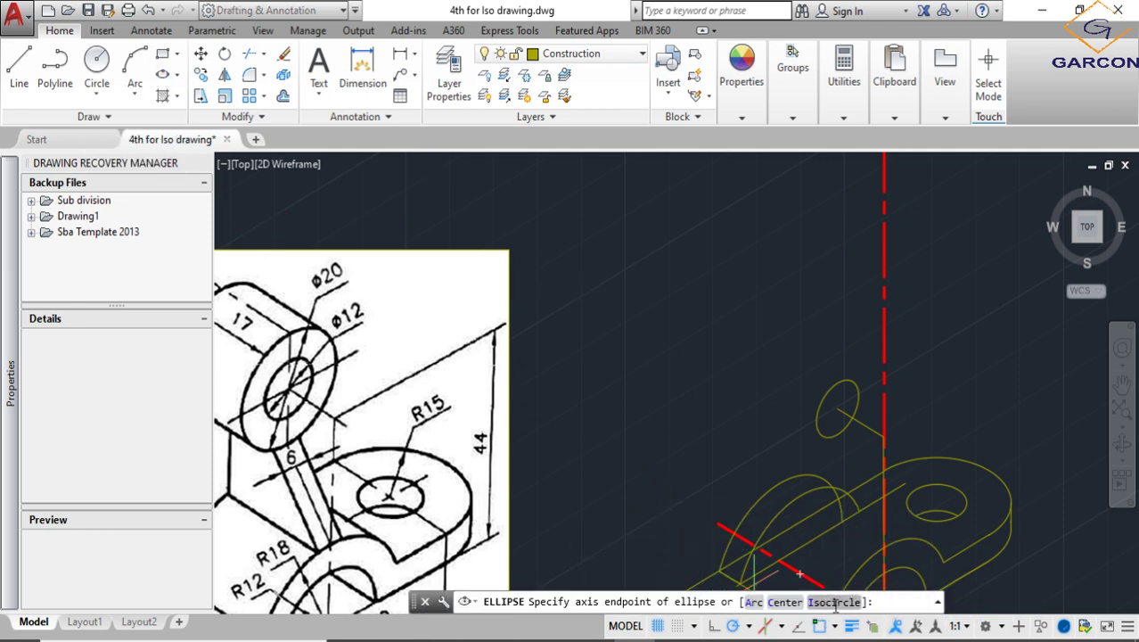
text(I)
key(Return)
click(837, 421)
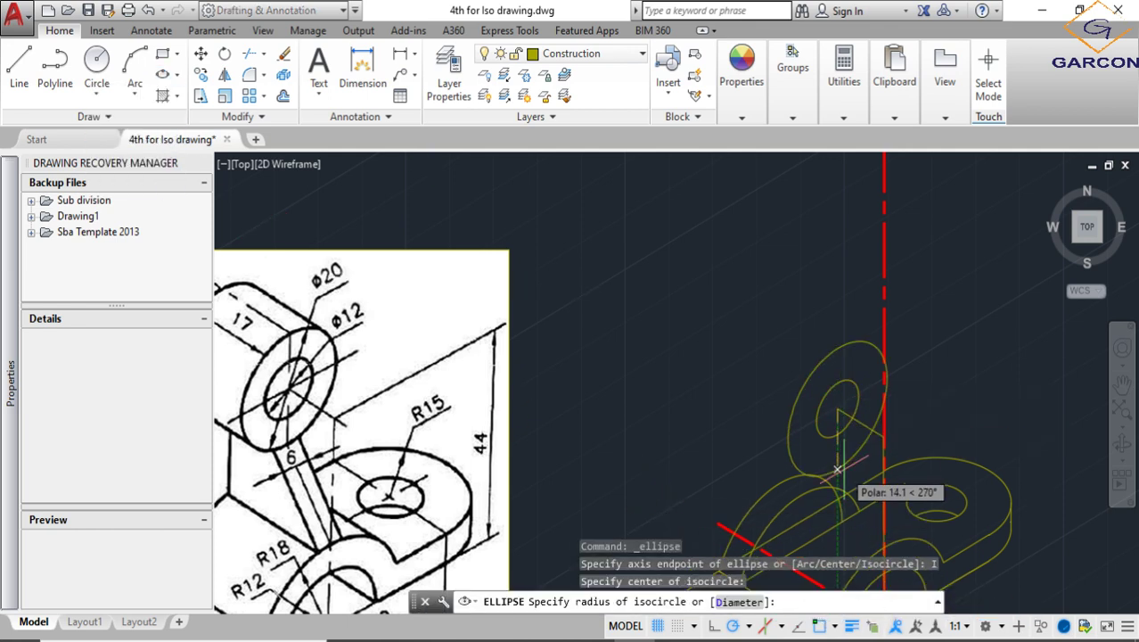
text(10)
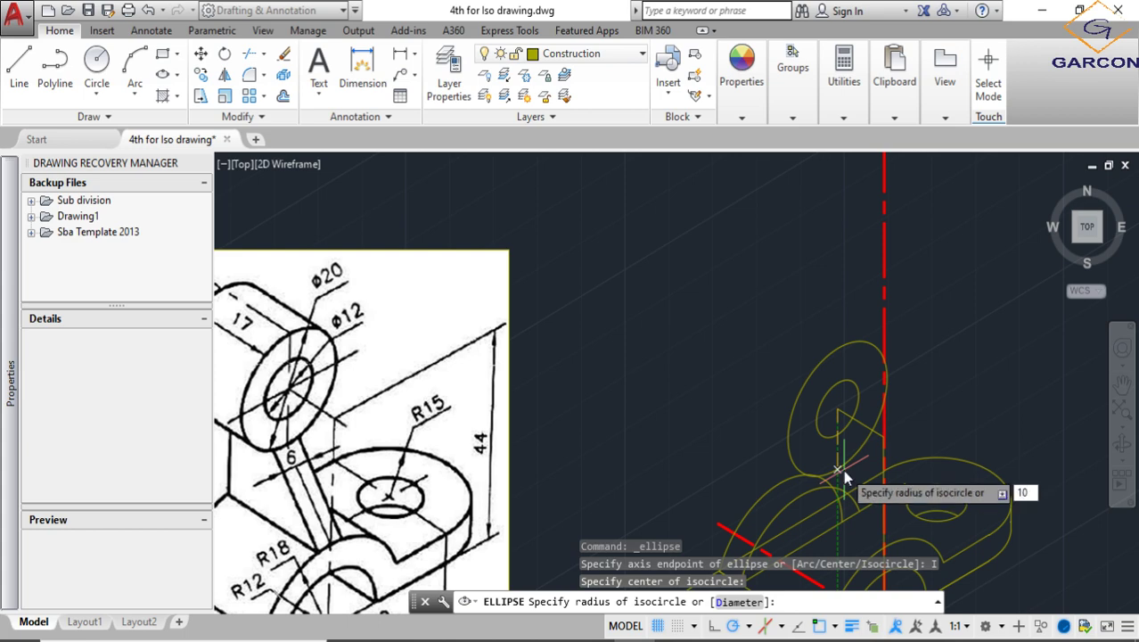
key(Return)
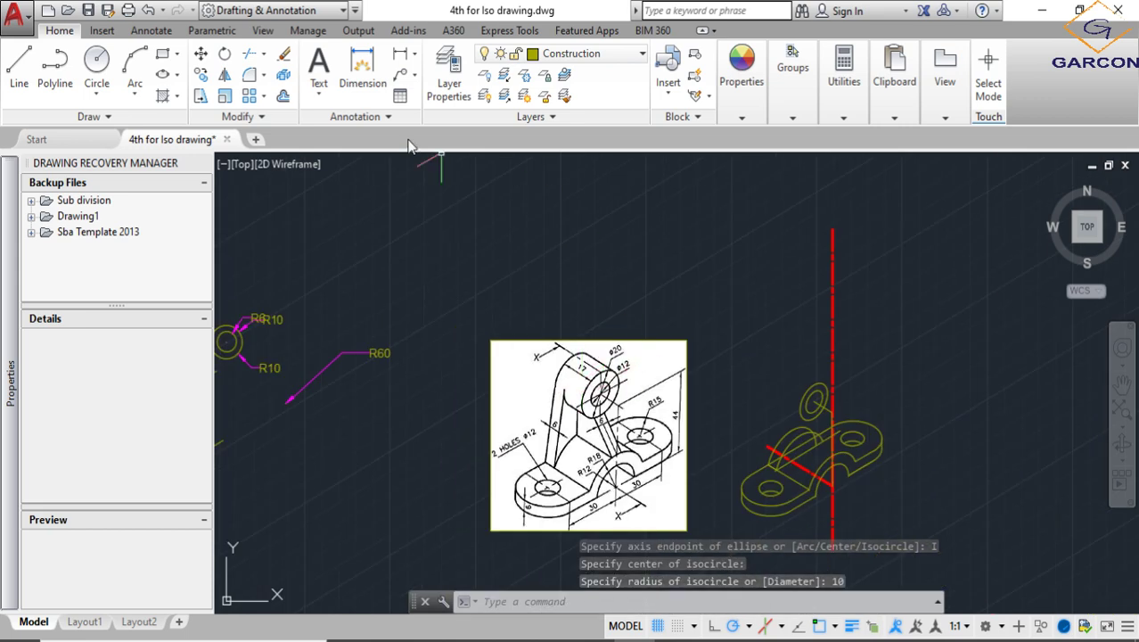
Draw a 17 mm line backward at 150° from the centre of the boss circles
click(20, 64)
scroll(767, 392, up, 3)
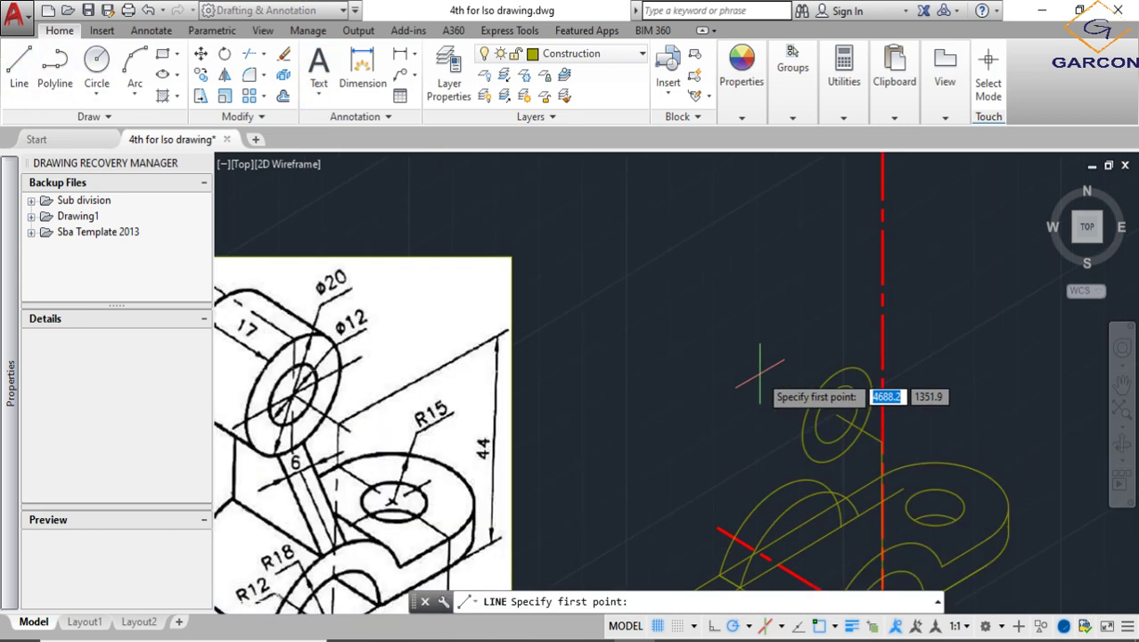
click(836, 415)
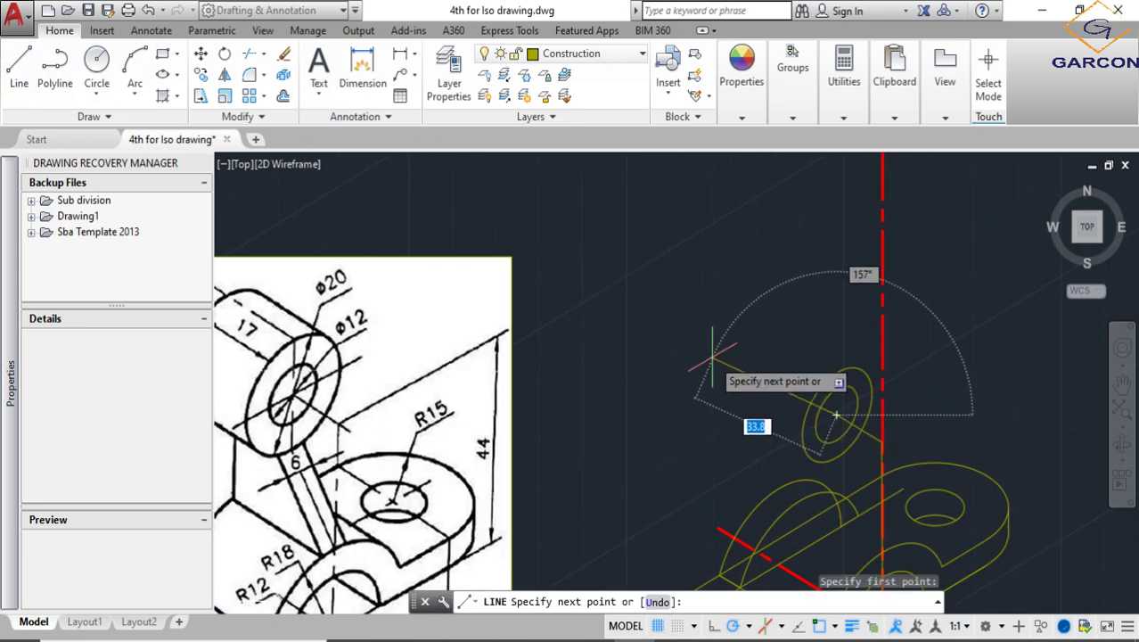
text(17)
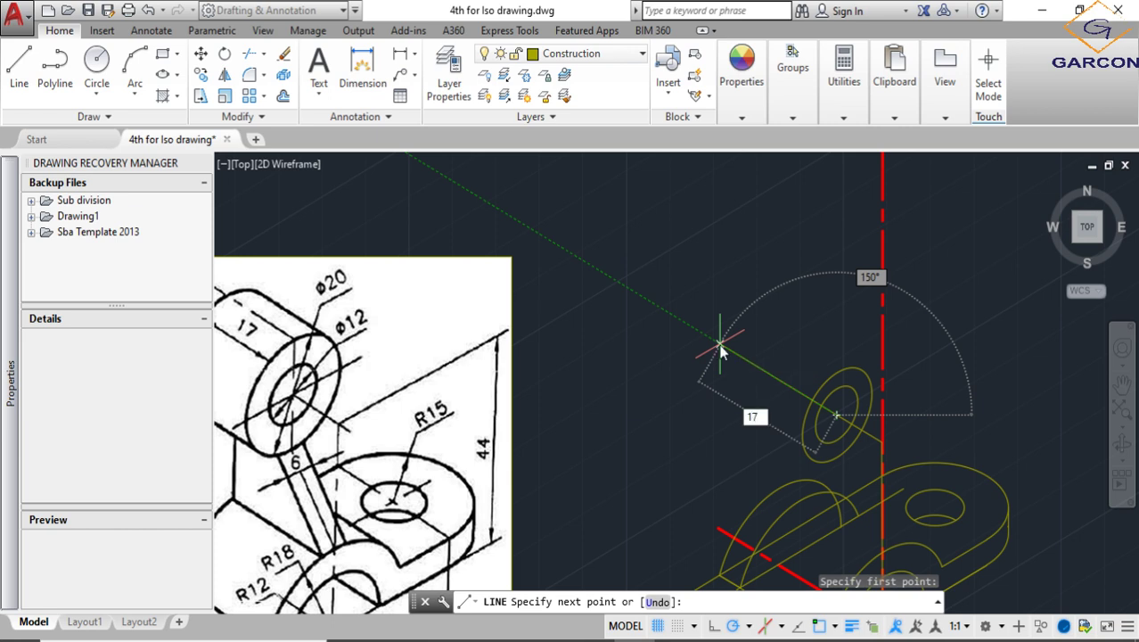
key(Return)
key(Escape)
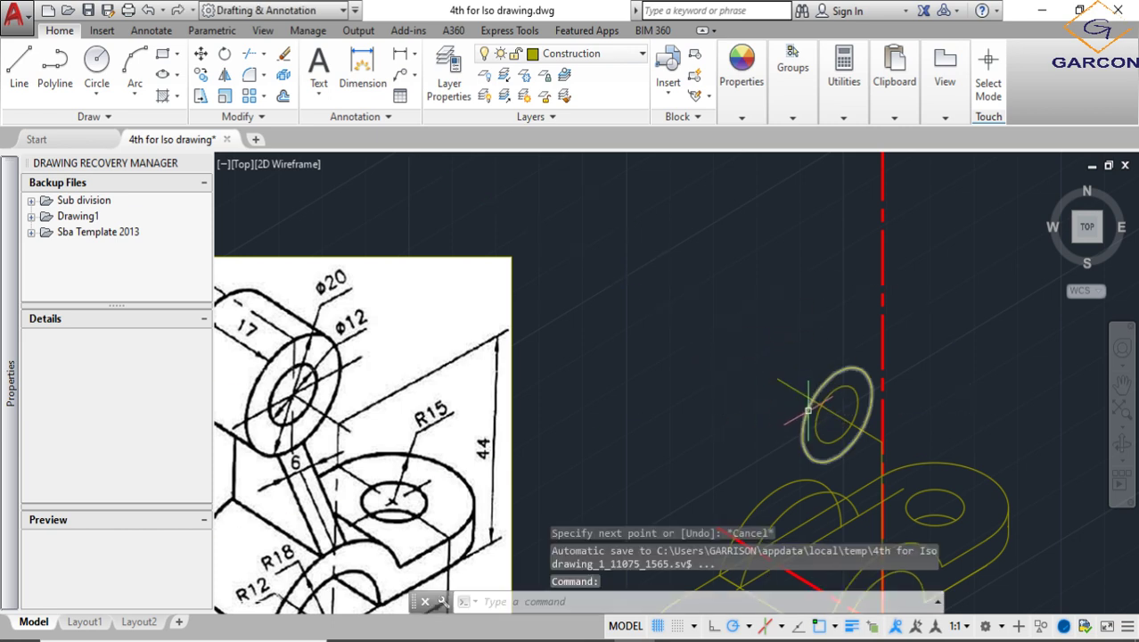
Copy both boss circles from their centre to the far end of the 17 mm line
scroll(682, 383, down, 2)
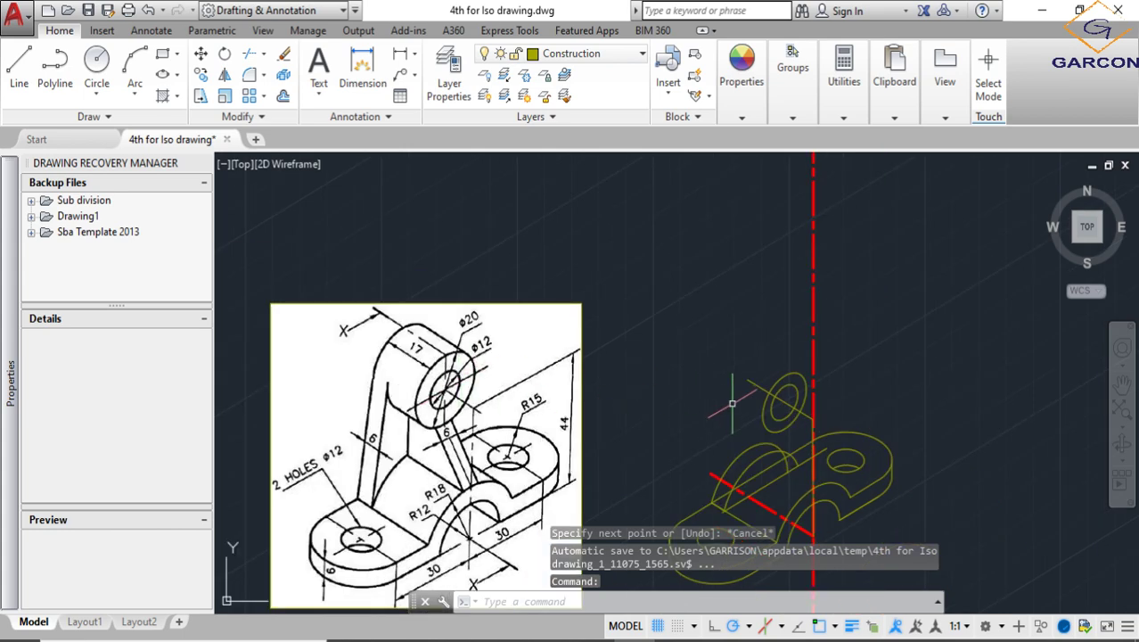
scroll(786, 389, up, 3)
click(810, 390)
click(778, 301)
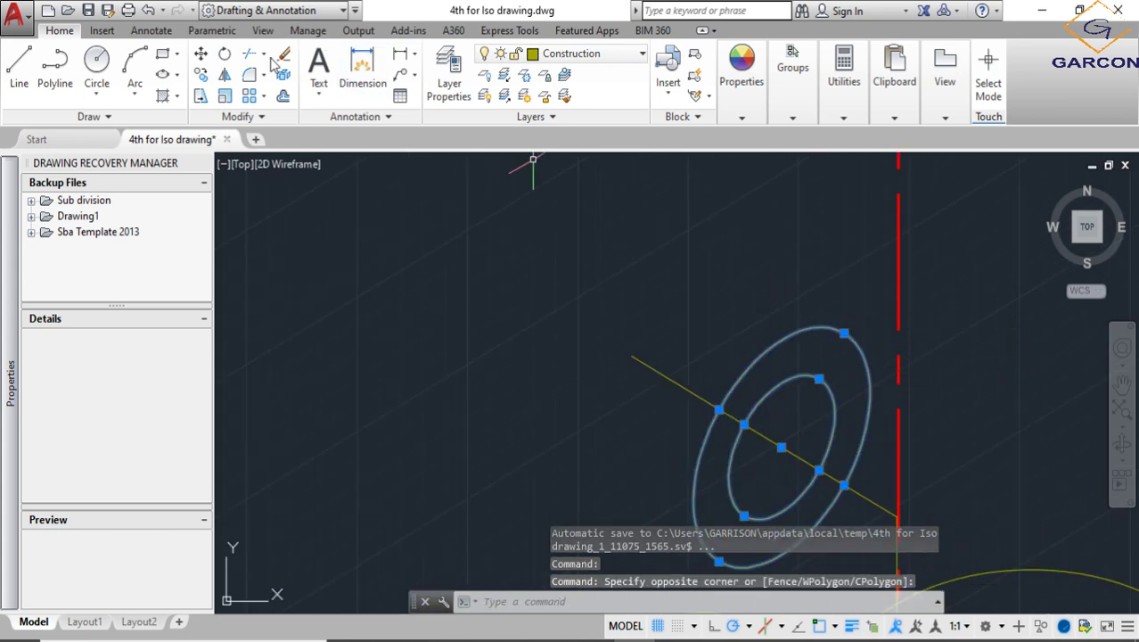
click(201, 76)
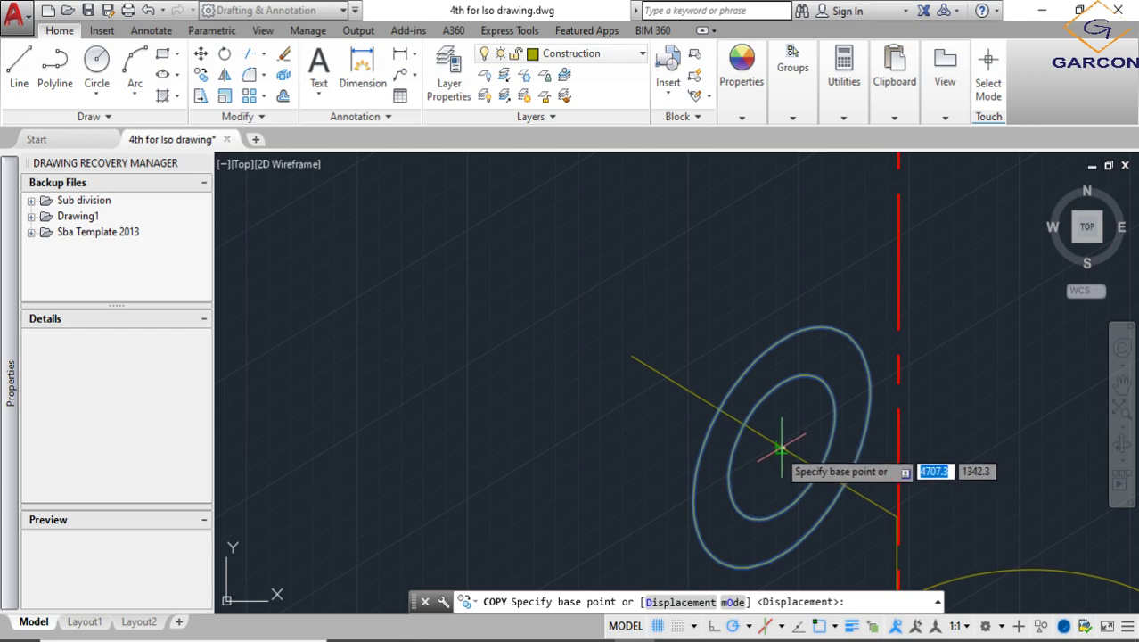
click(781, 448)
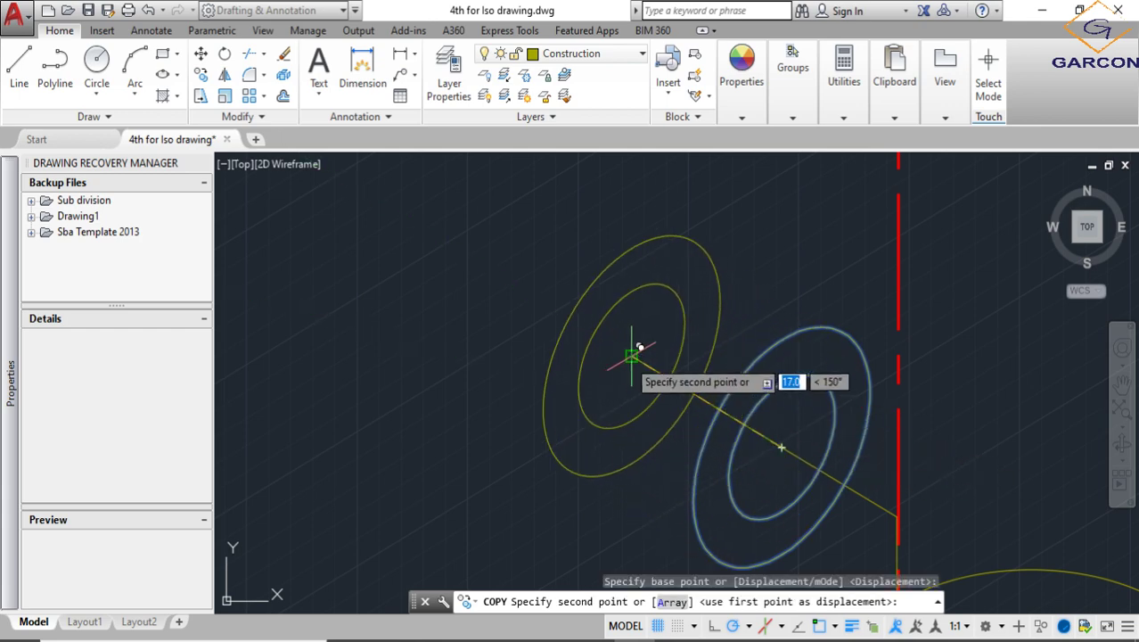
key(Escape)
Connect the outer circles of the boss's front and rear faces with straight lines along the upper and lower sides
scroll(611, 382, down, 5)
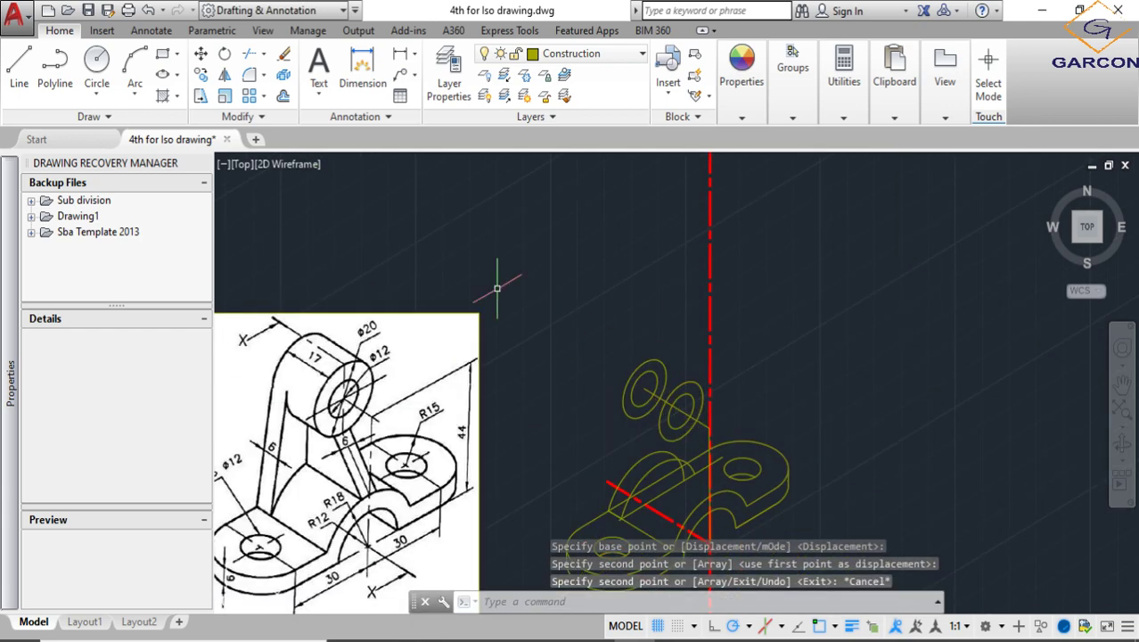
click(19, 67)
scroll(682, 365, up, 2)
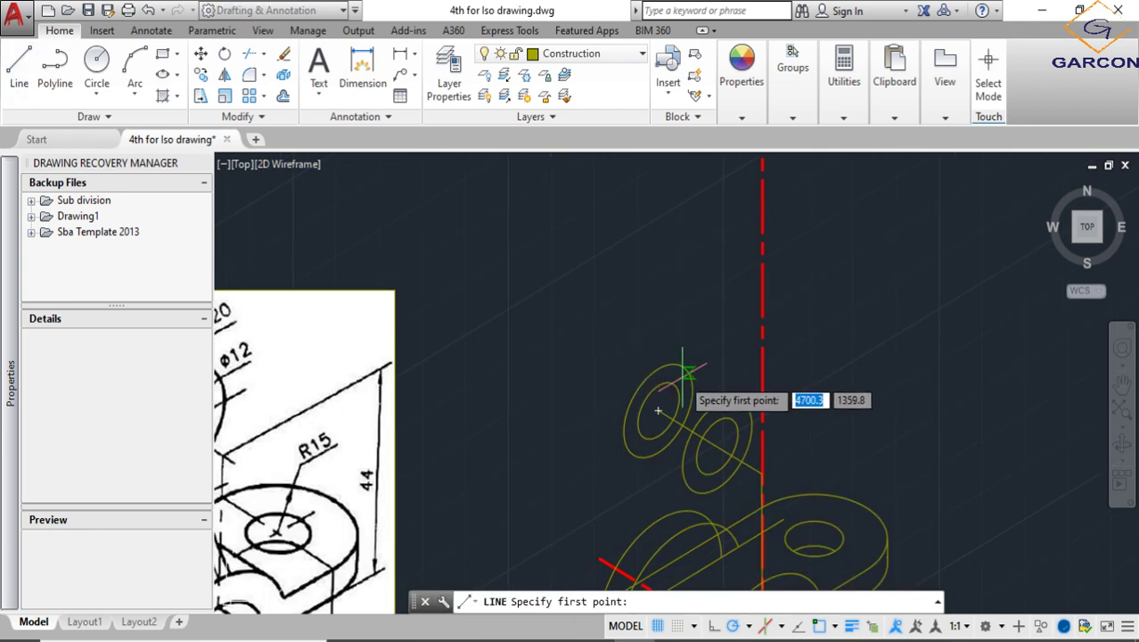
click(682, 366)
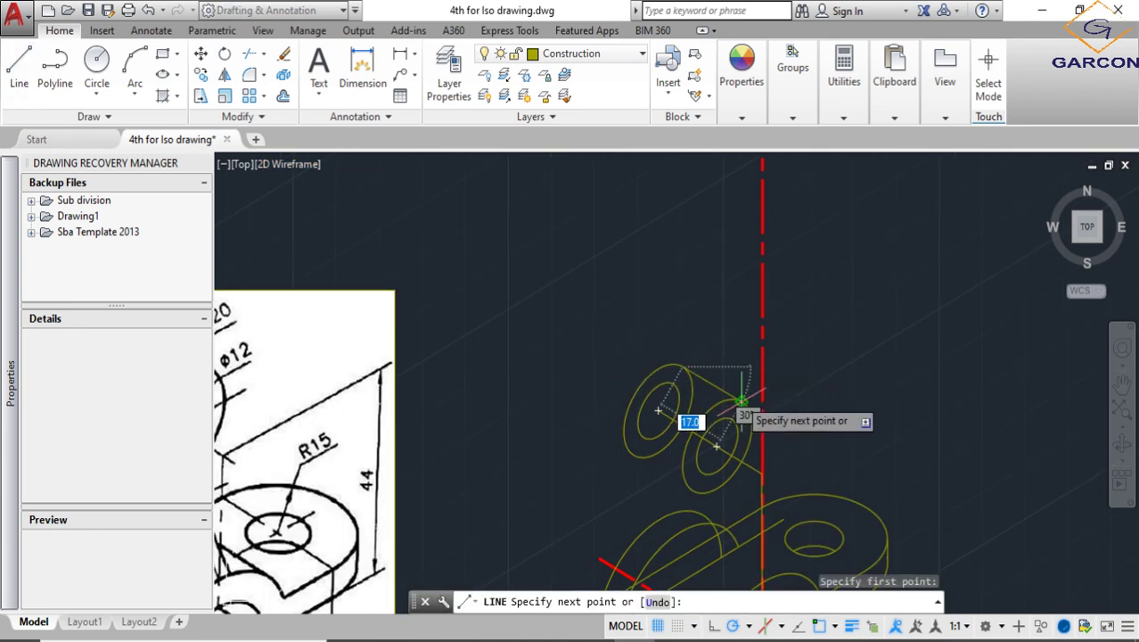
key(Escape)
key(Return)
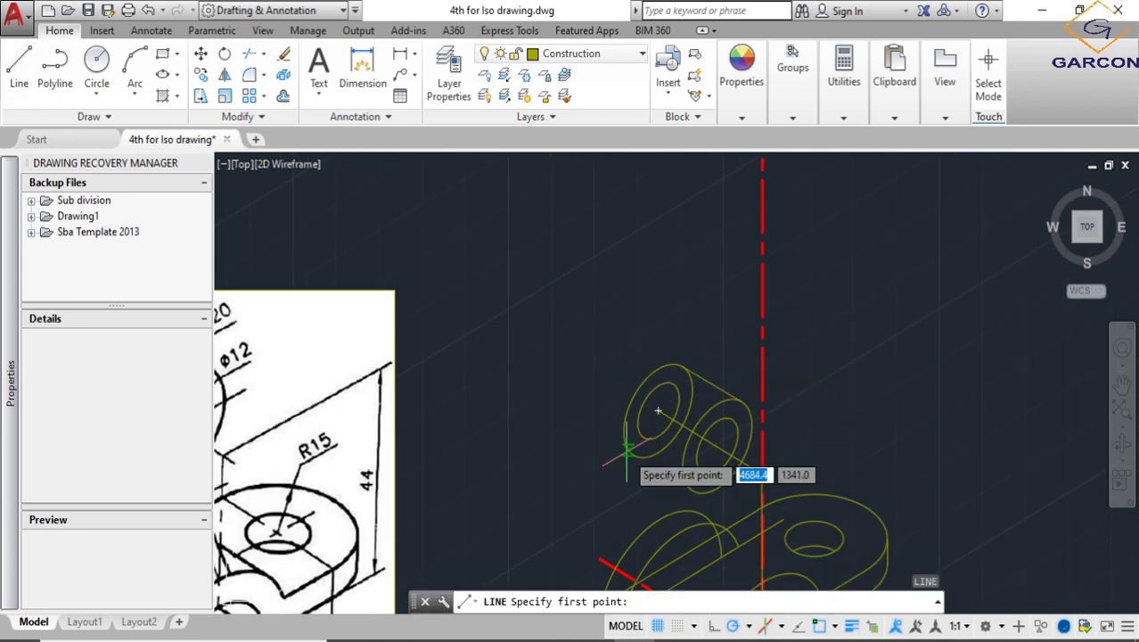
click(682, 475)
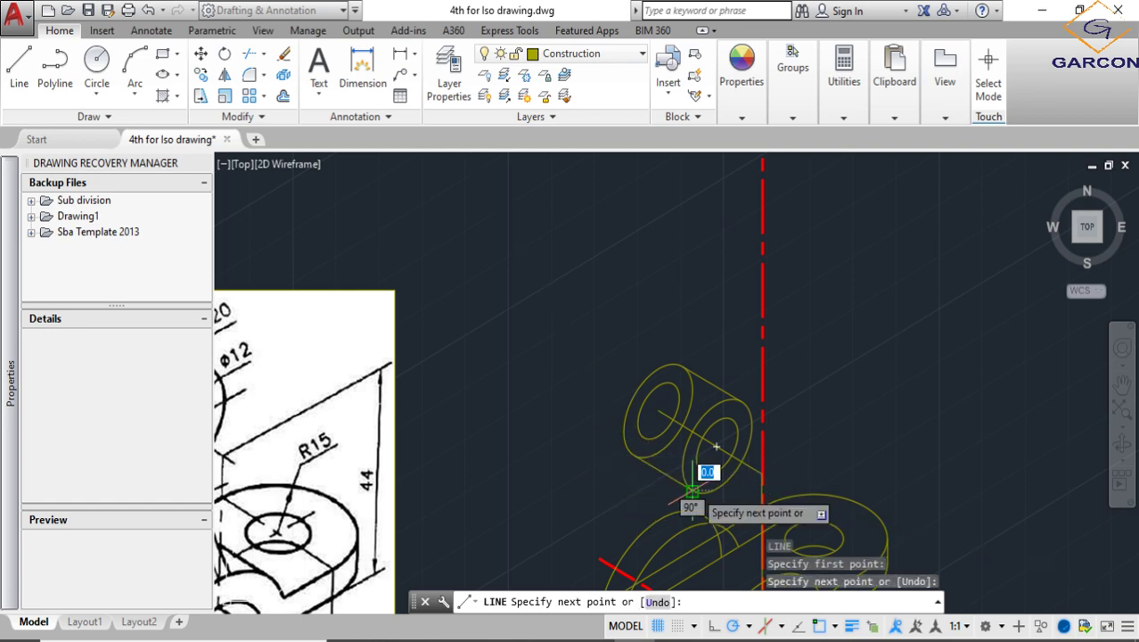
key(Return)
scroll(726, 501, down, 2)
scroll(718, 481, up, 2)
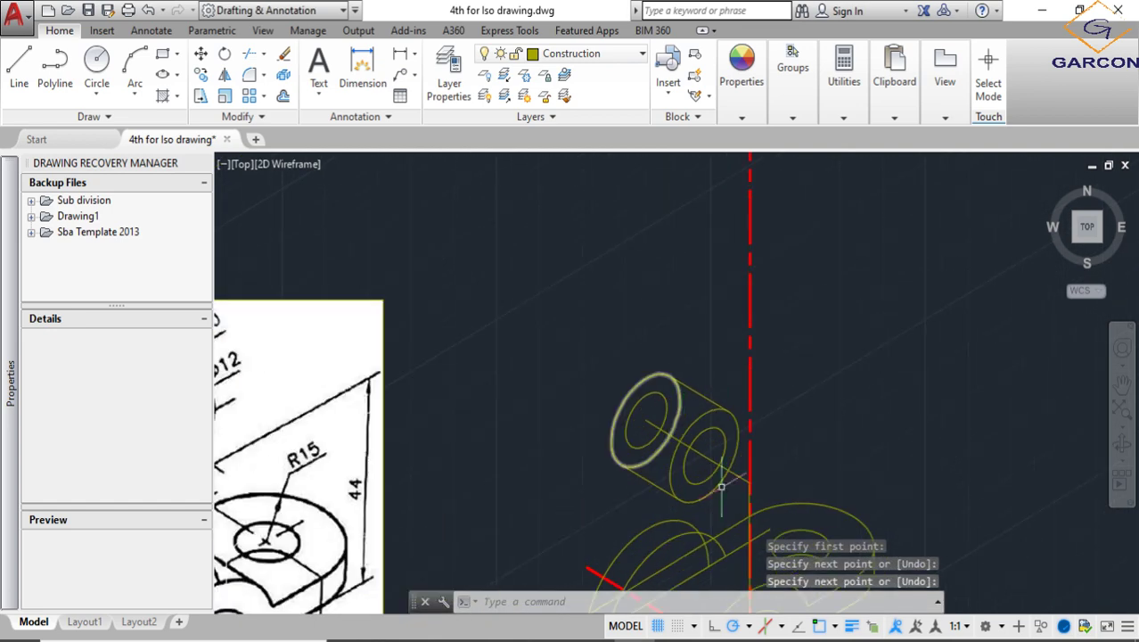
Review the enabled object snap modes, including Quadrant
click(835, 627)
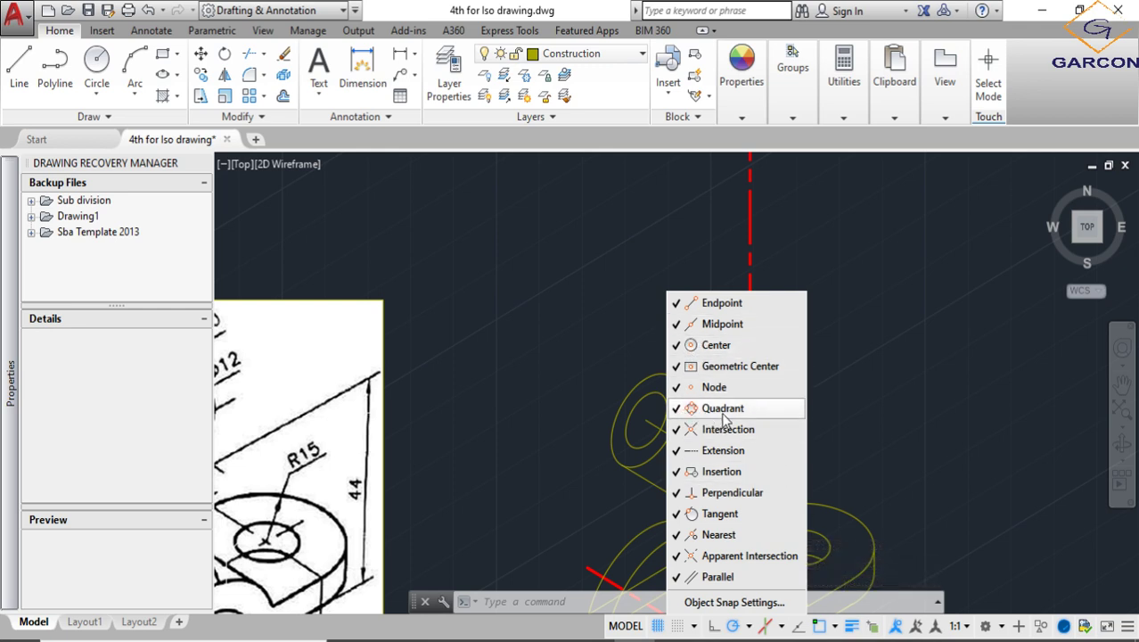
key(Escape)
click(595, 337)
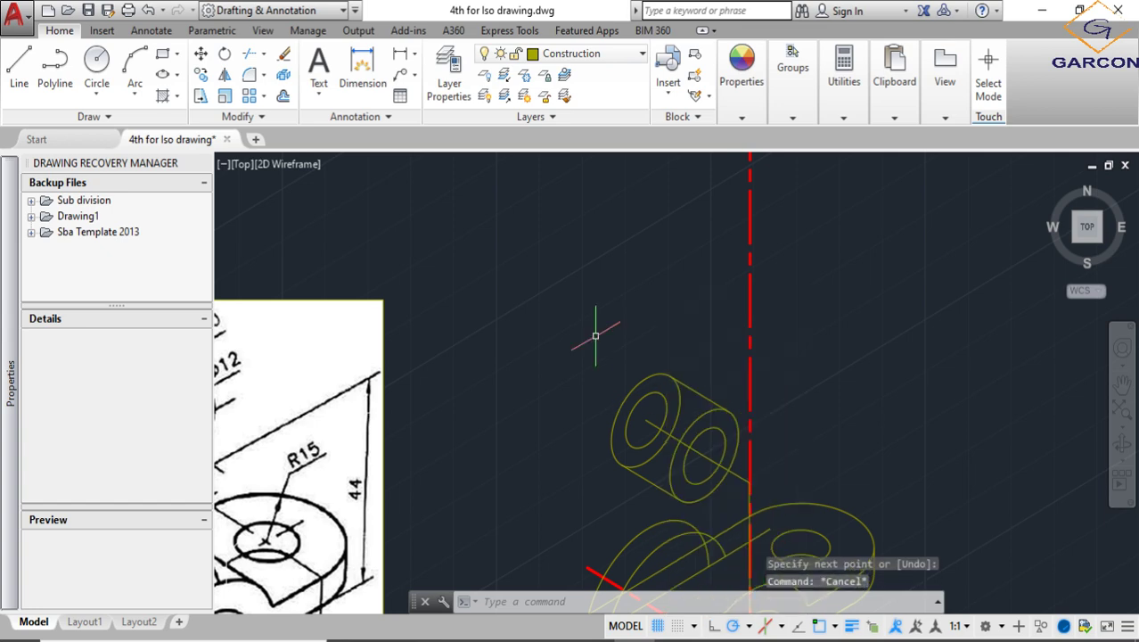
Trim the hidden part of the boss's rear outer circle and the axis line inside the rear hole circle
scroll(678, 401, down, 2)
scroll(713, 463, up, 4)
click(718, 481)
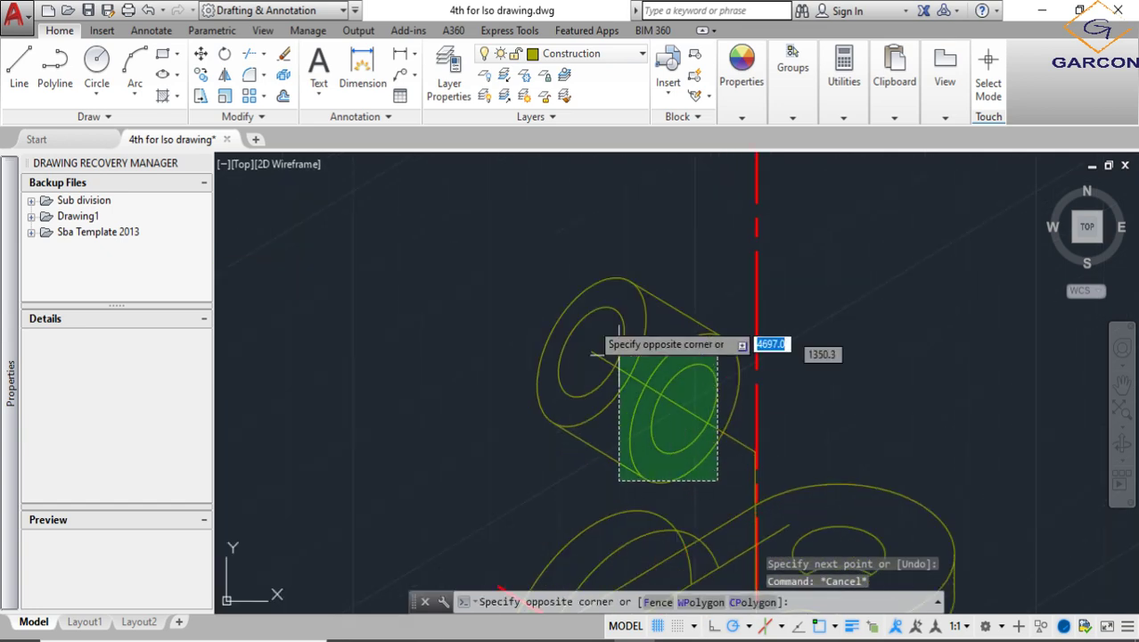
click(619, 354)
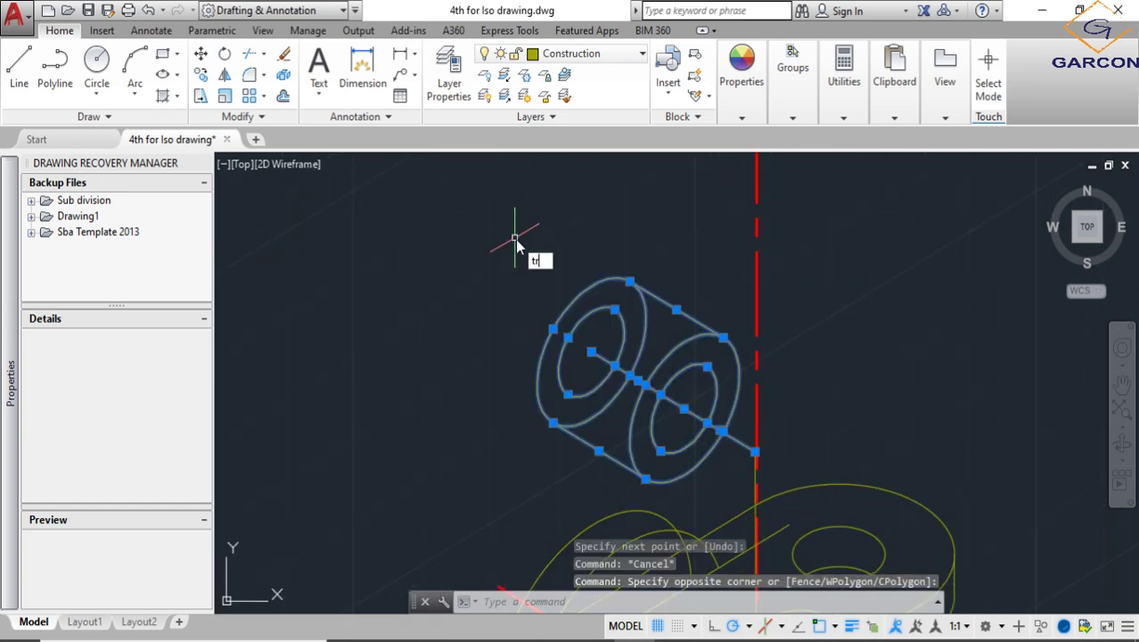
key(Return)
scroll(644, 343, up, 2)
click(649, 352)
click(625, 311)
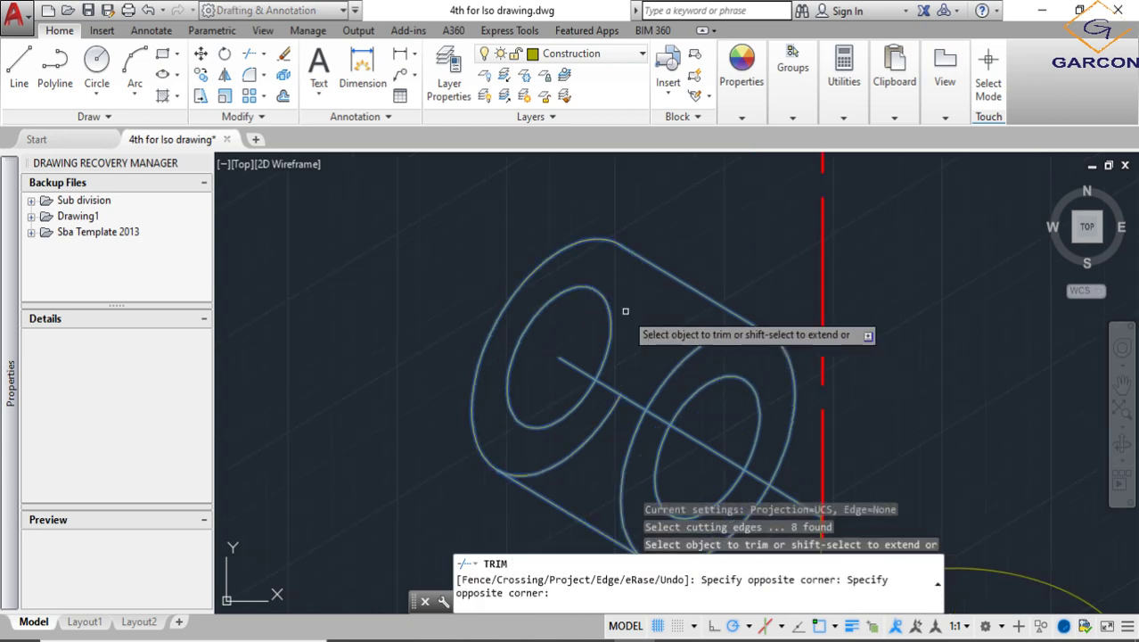
click(621, 358)
click(593, 323)
click(593, 448)
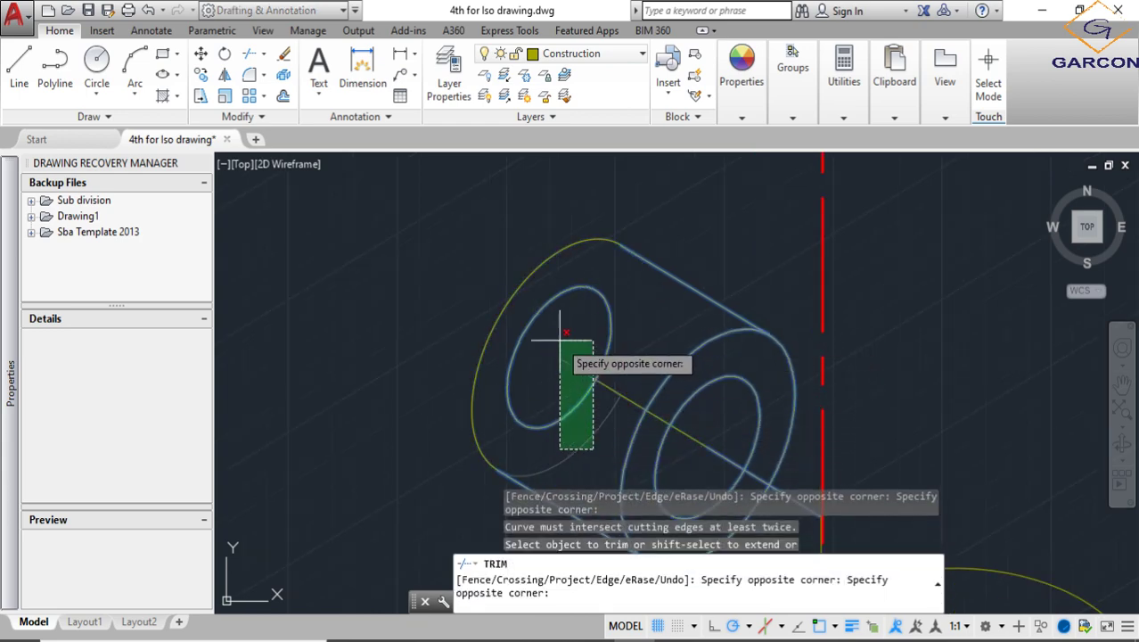
click(560, 341)
click(565, 432)
click(537, 331)
scroll(564, 347, down, 2)
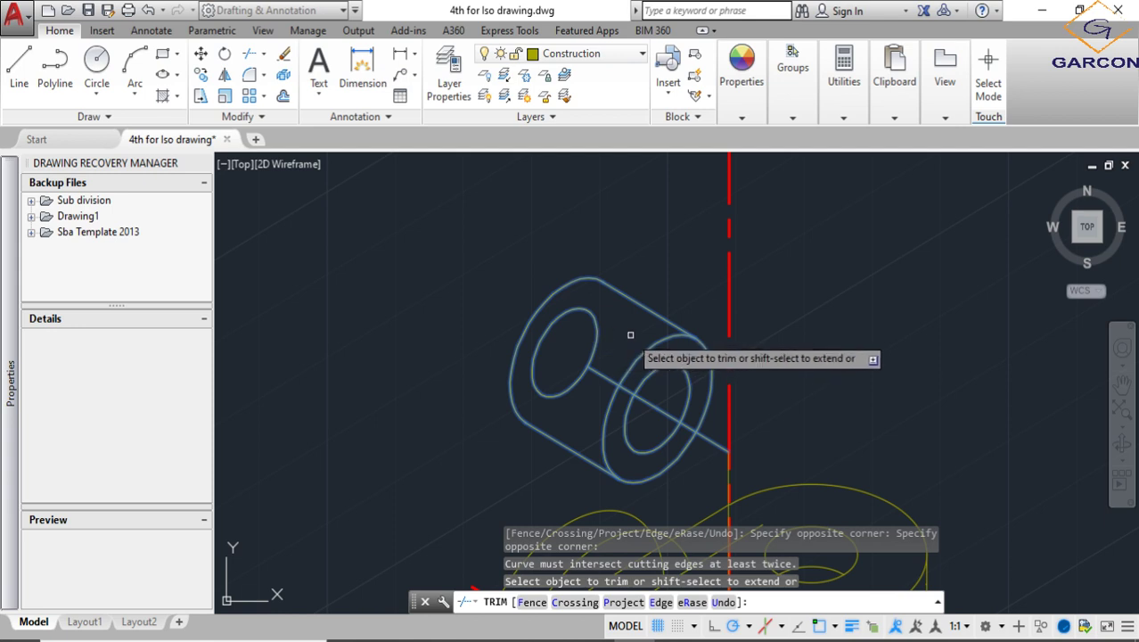
key(Escape)
Erase the rear hole circle of the boss and the leftover axis line behind the front face
click(586, 359)
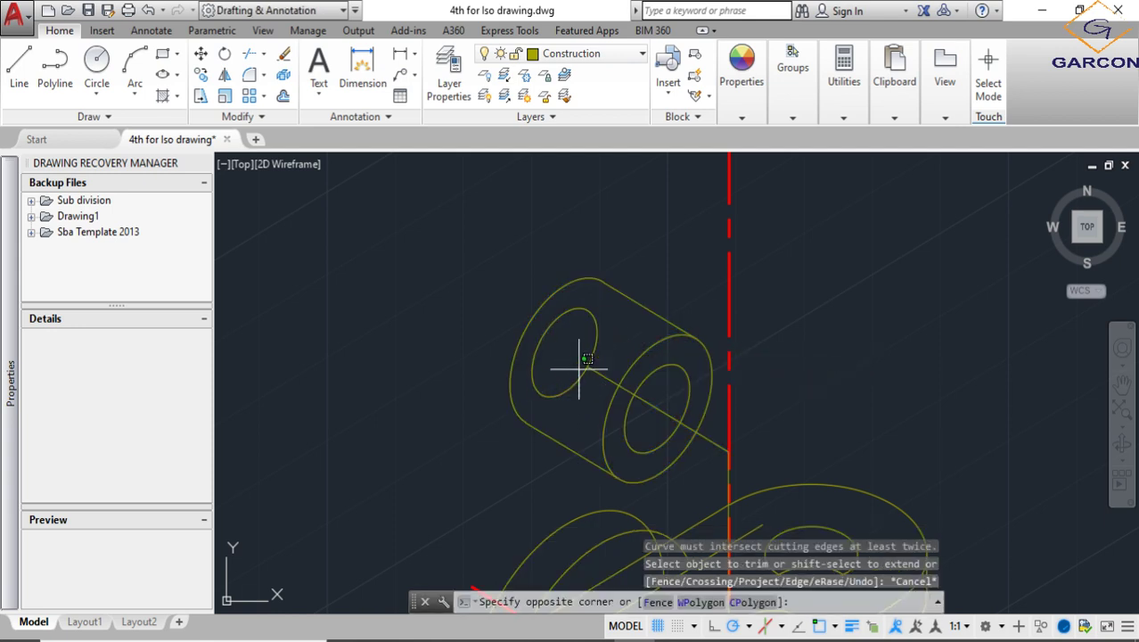
click(578, 375)
click(585, 384)
click(562, 367)
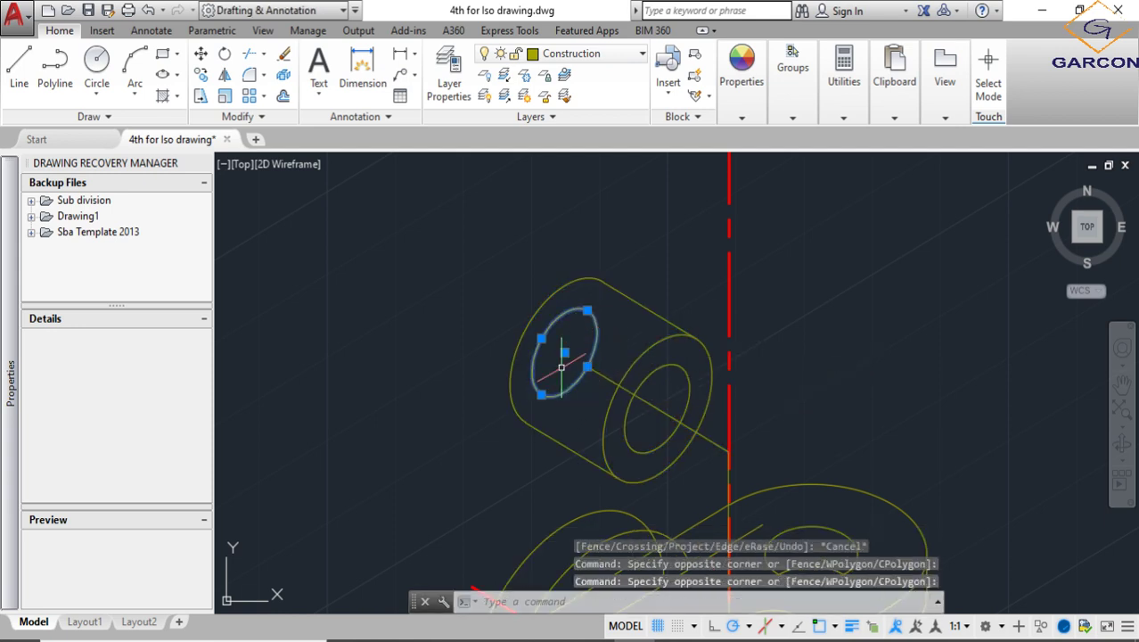
click(587, 406)
click(579, 330)
key(Delete)
scroll(724, 381, down, 3)
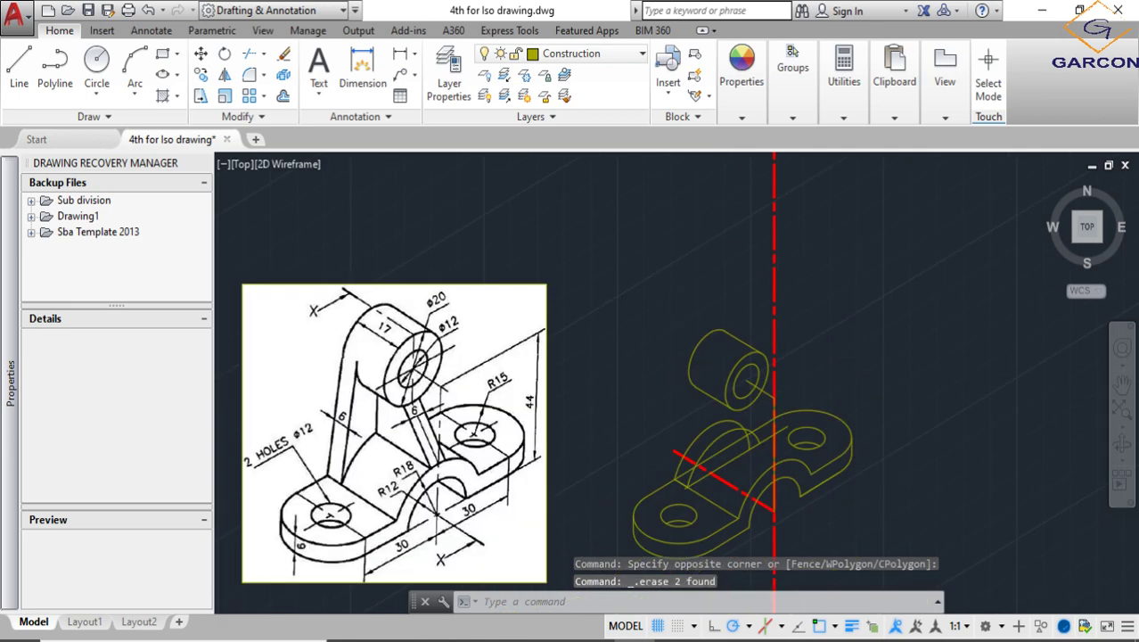
Examine how the upright web joins the arch and the boss in the reference picture and the drawing
scroll(829, 356, down, 2)
scroll(766, 392, up, 4)
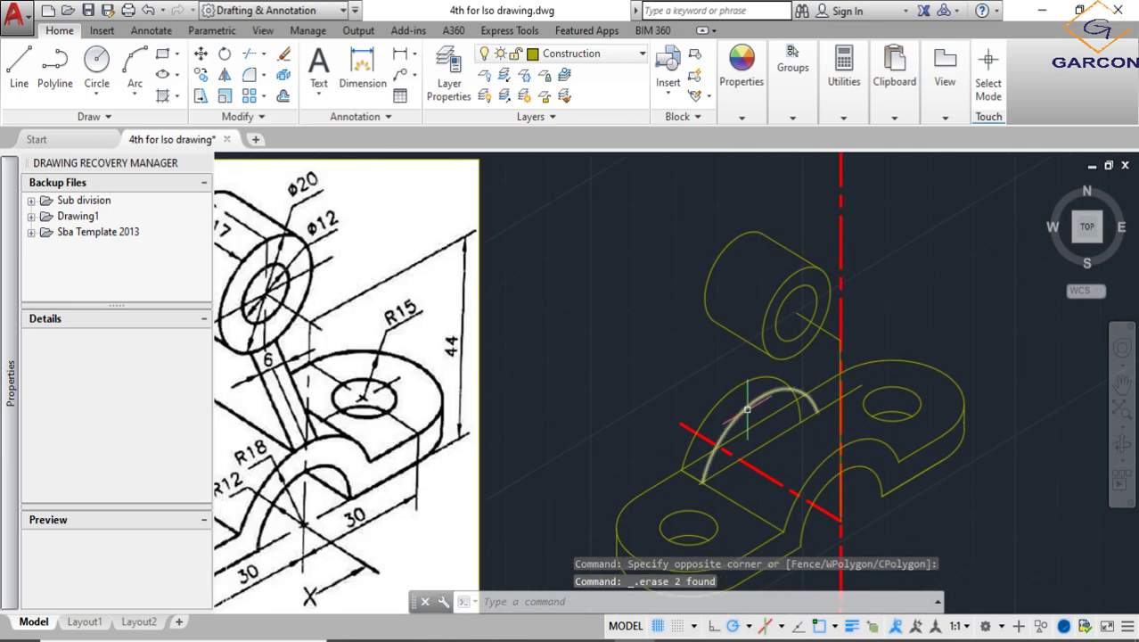
scroll(747, 409, down, 3)
scroll(736, 443, up, 2)
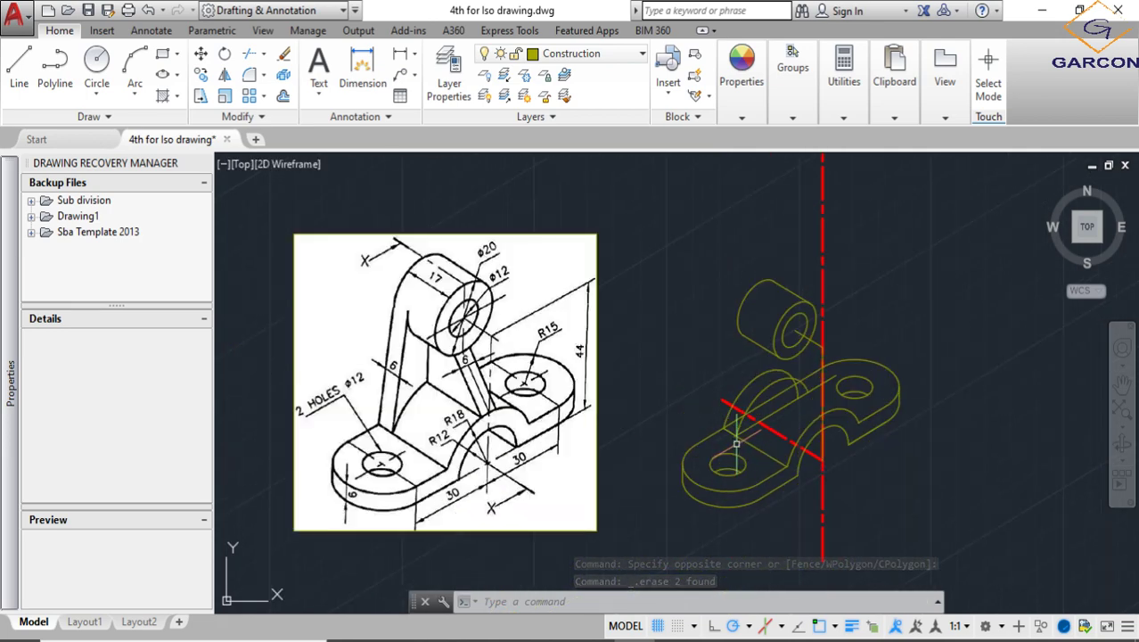
middle_drag(762, 432, 698, 453)
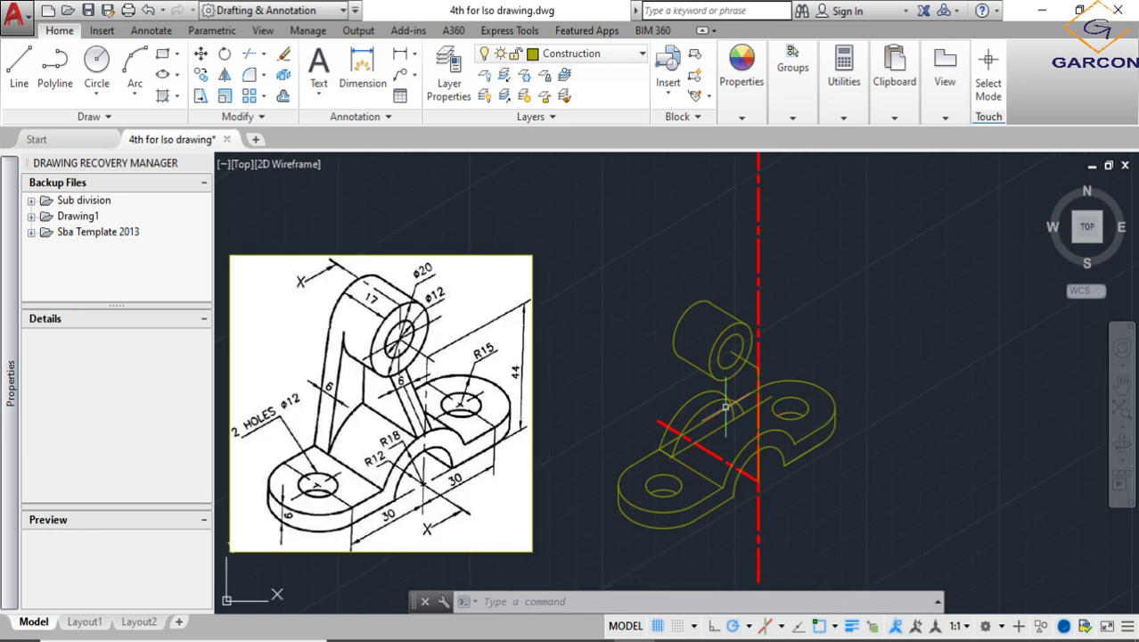
click(664, 449)
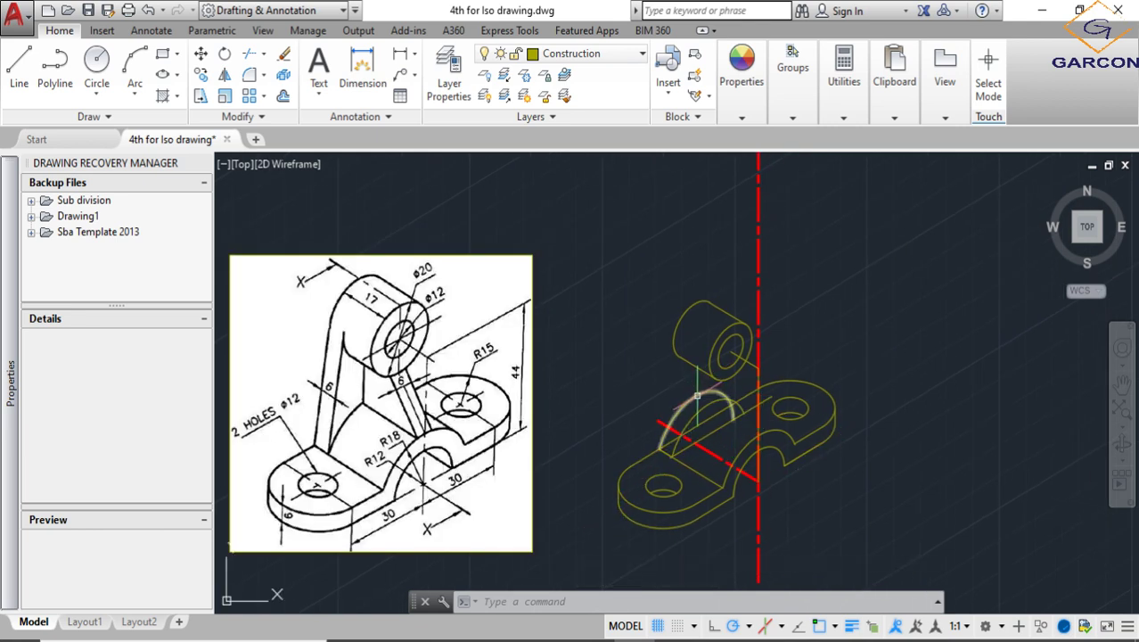
click(697, 395)
Draw the web's outer edge as a line from the rear arch's left foot to the left side of the boss's rear arc
click(19, 67)
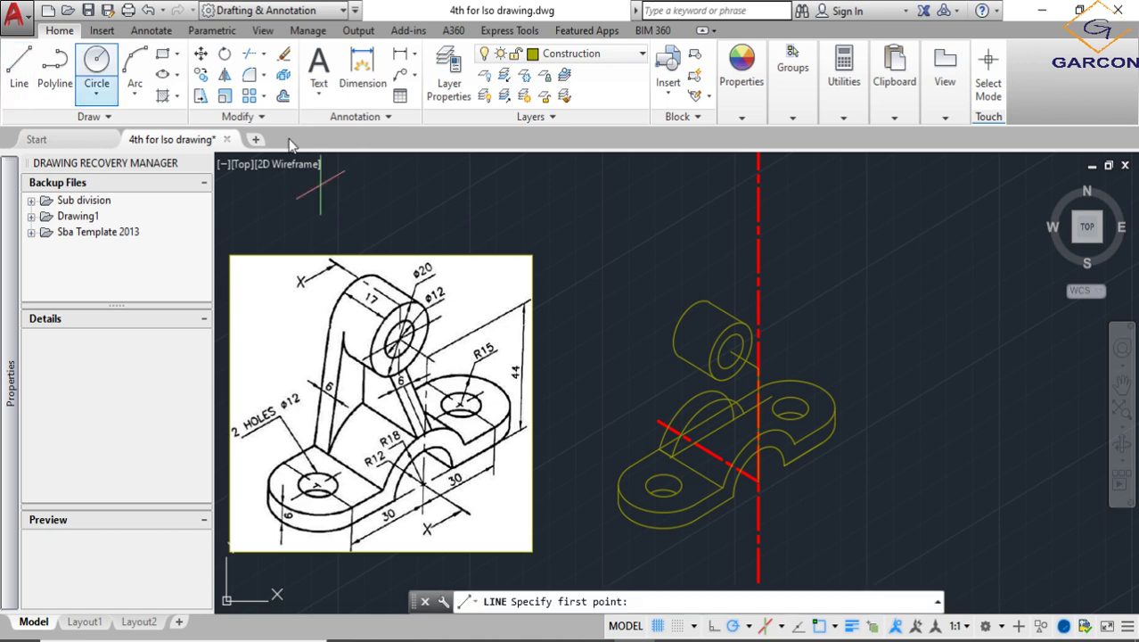
scroll(660, 437, up, 4)
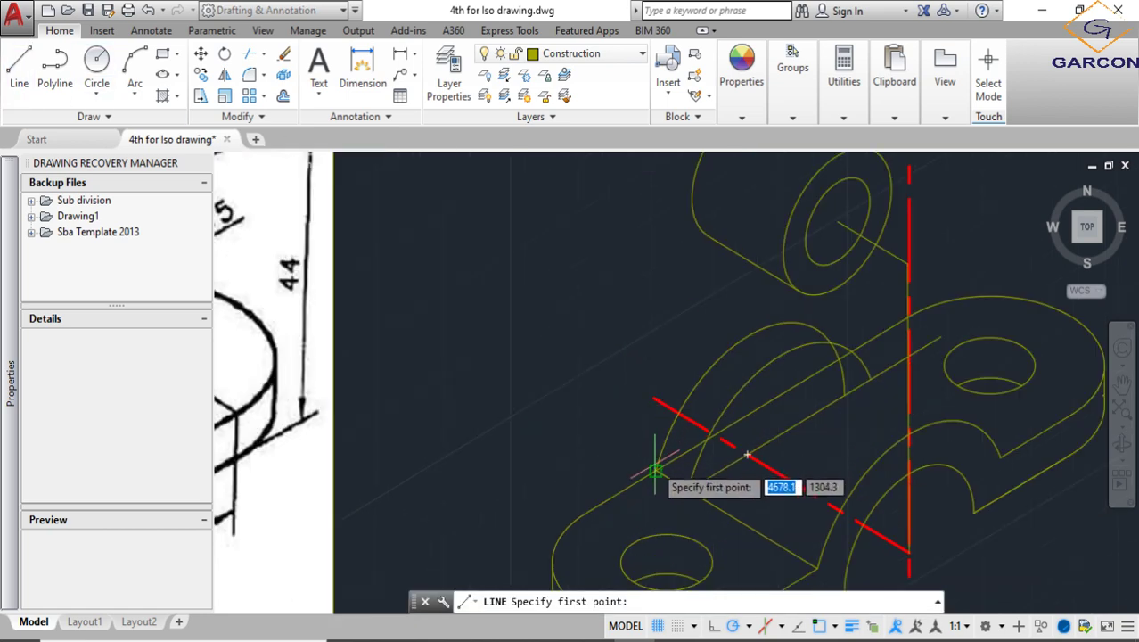
click(655, 471)
scroll(669, 460, down, 5)
scroll(419, 455, up, 4)
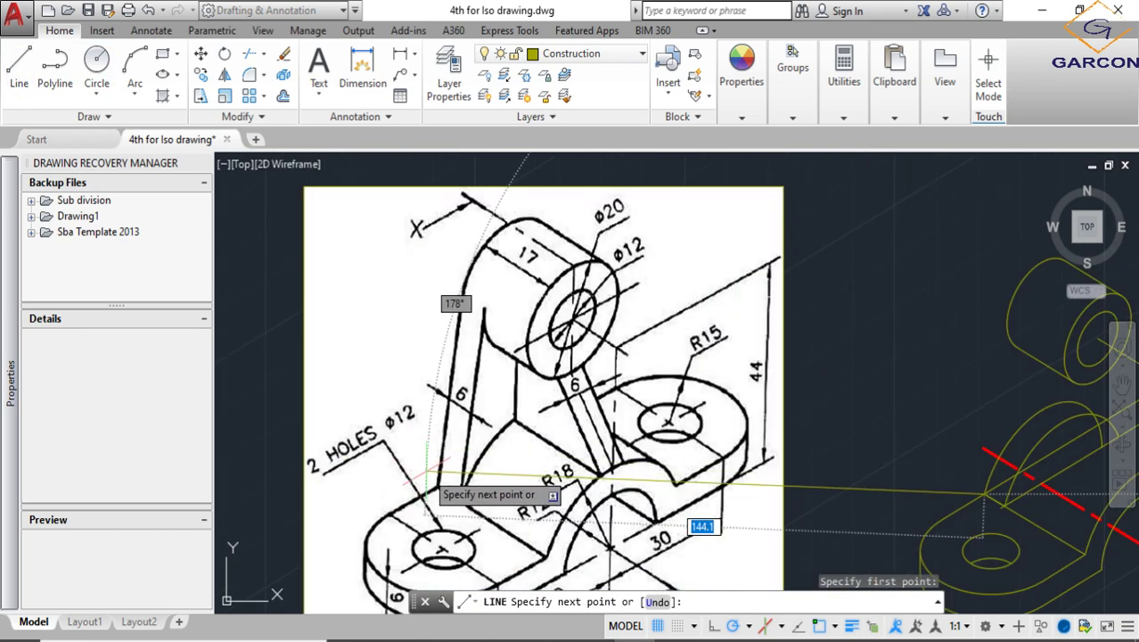
scroll(477, 303, down, 4)
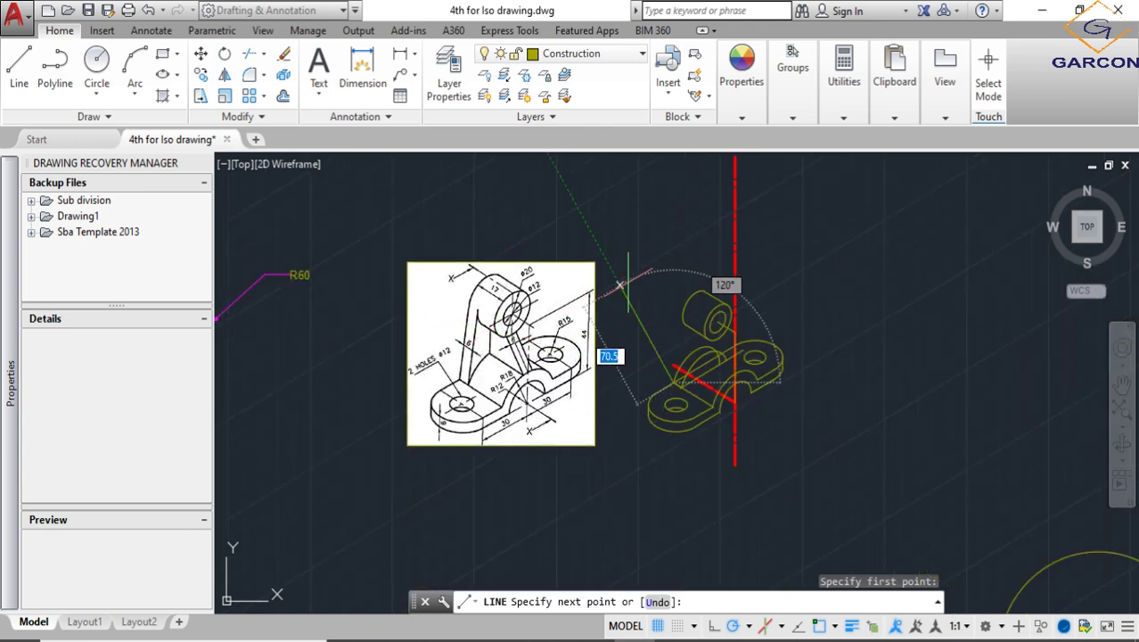
scroll(624, 294, up, 3)
scroll(691, 327, up, 4)
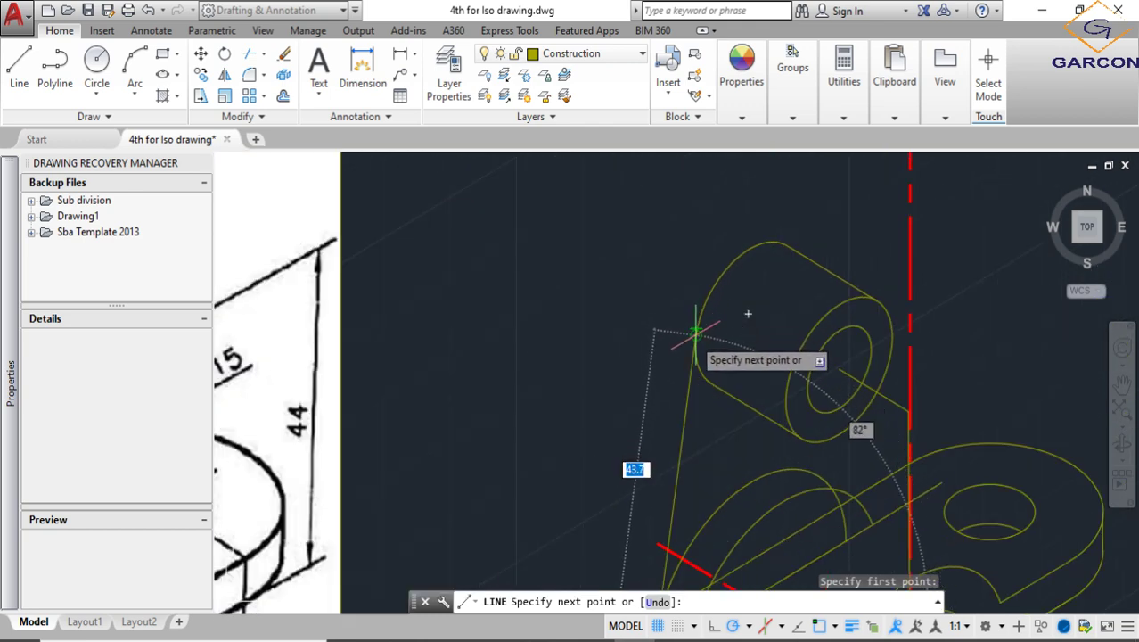
click(696, 334)
key(Return)
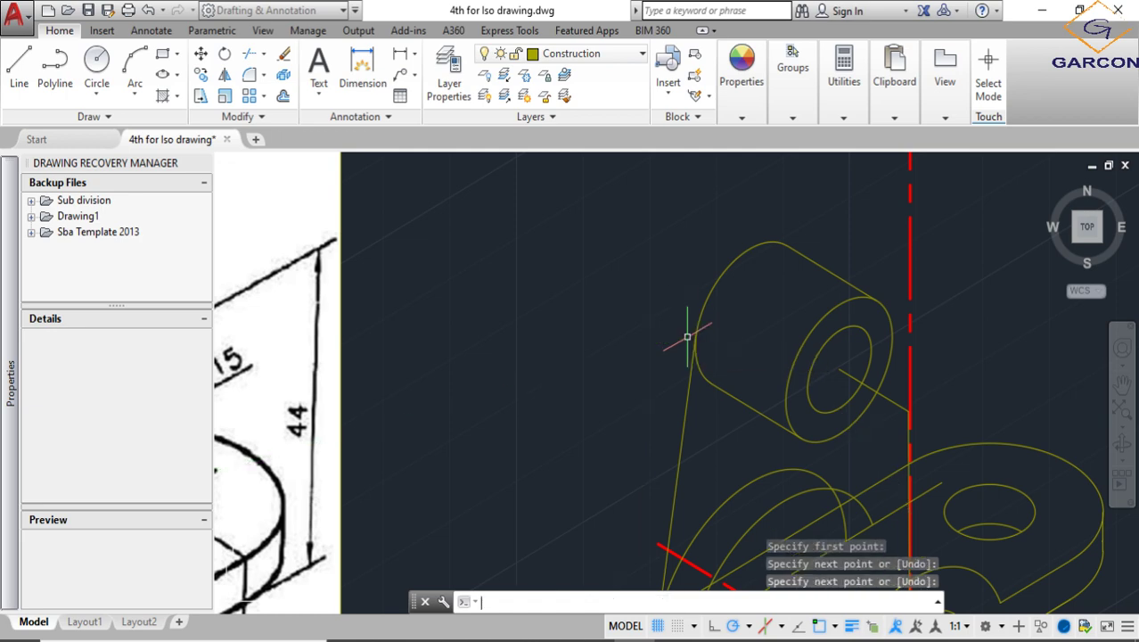
scroll(686, 328, down, 3)
scroll(688, 520, up, 3)
scroll(690, 517, up, 2)
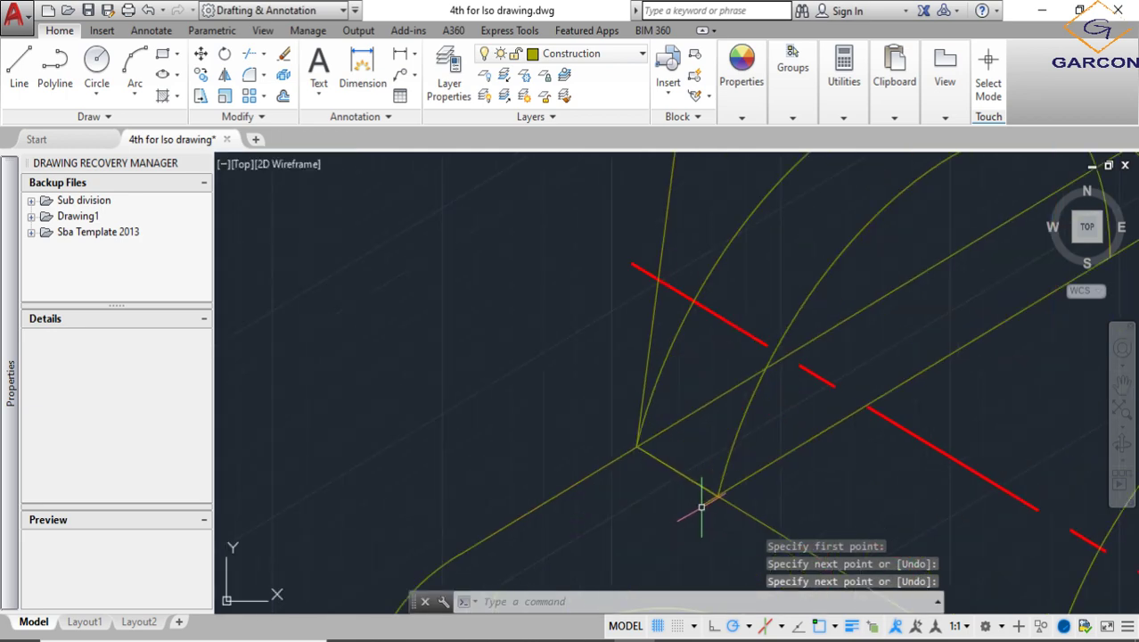
key(Return)
click(719, 494)
scroll(722, 481, down, 4)
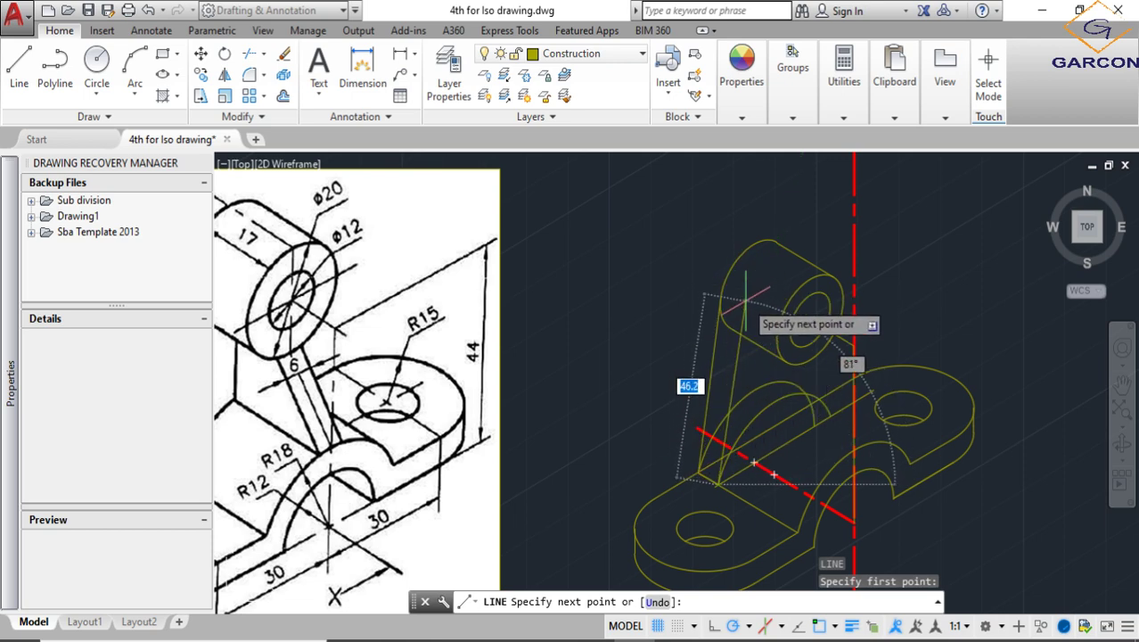
key(Escape)
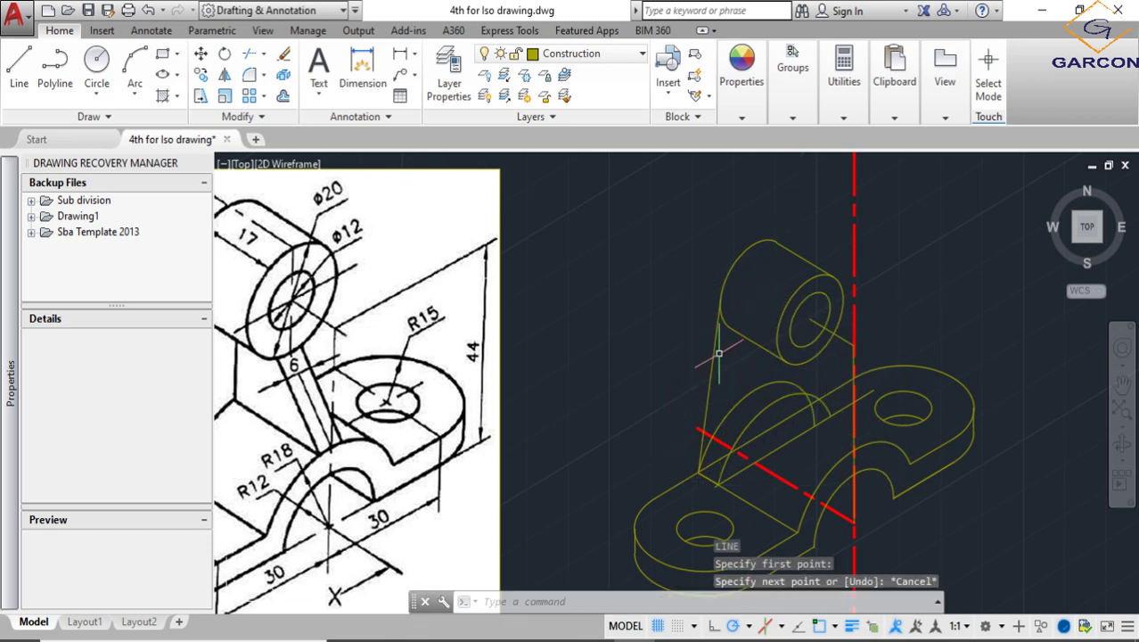
Examine the boss's rear arc and the web's foot at the arch against the web thickness in the reference picture
scroll(717, 357, up, 2)
scroll(727, 374, down, 2)
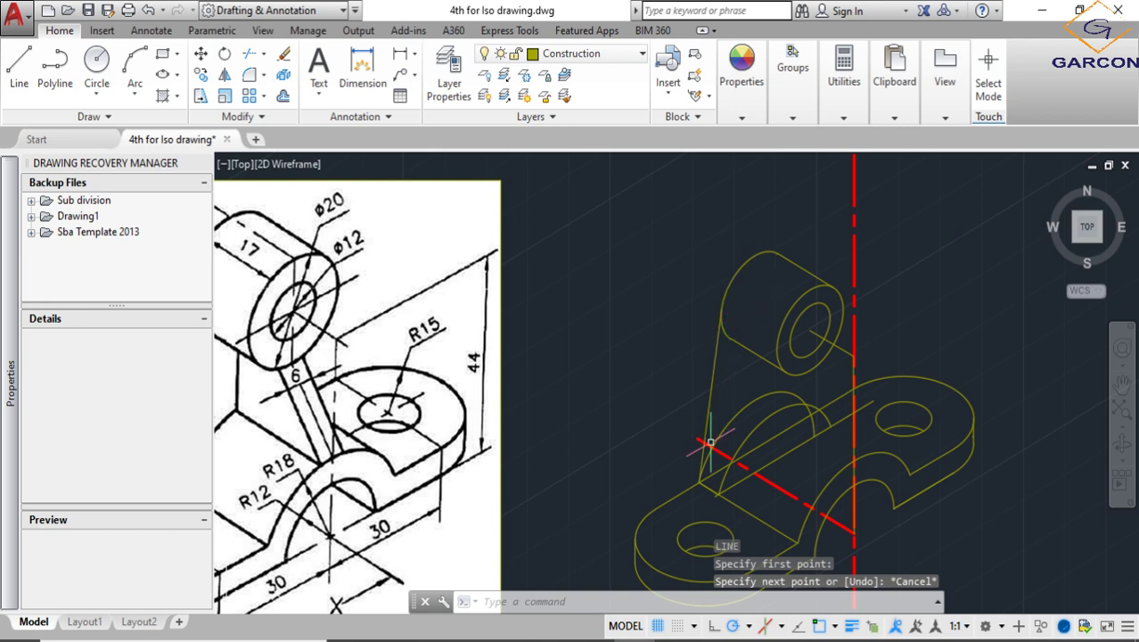
scroll(725, 301, down, 2)
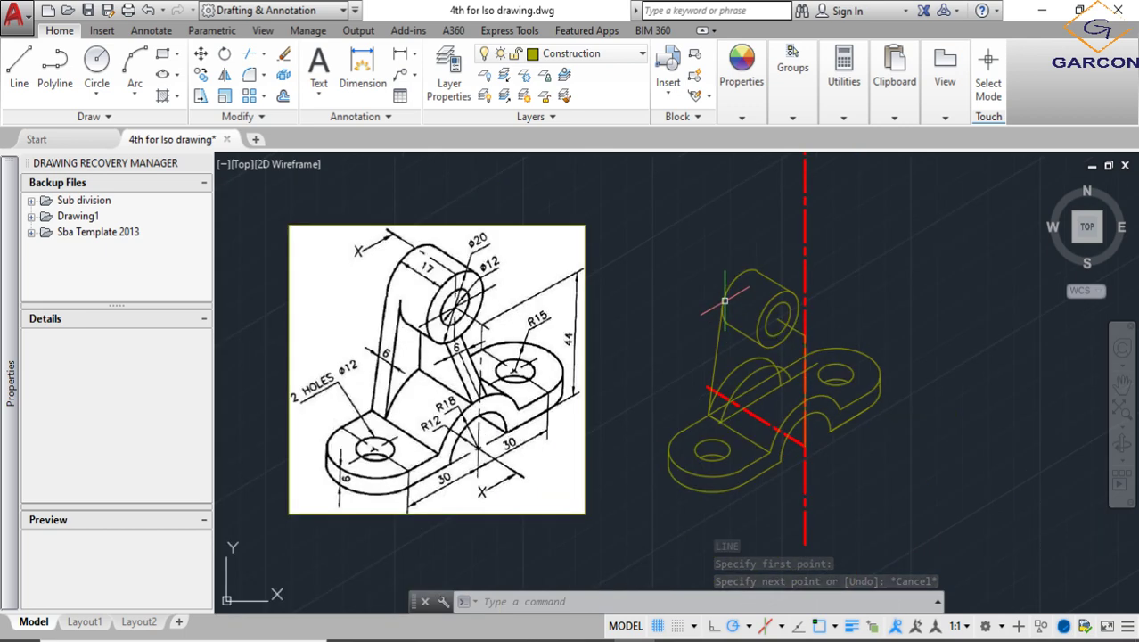
scroll(704, 409, up, 3)
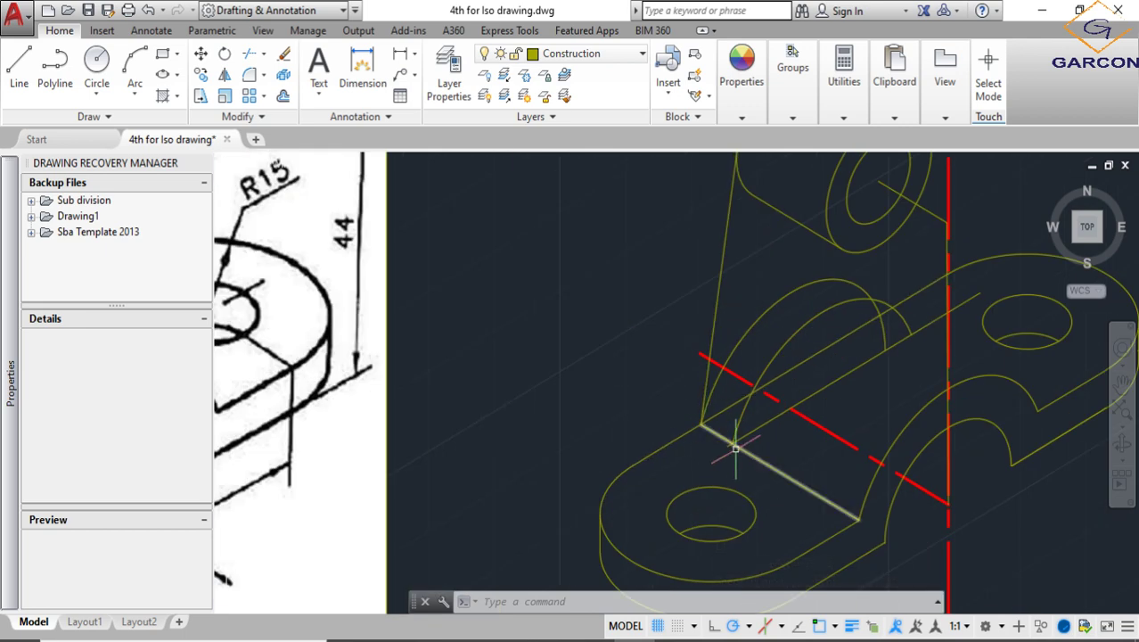
scroll(767, 266, down, 3)
click(760, 203)
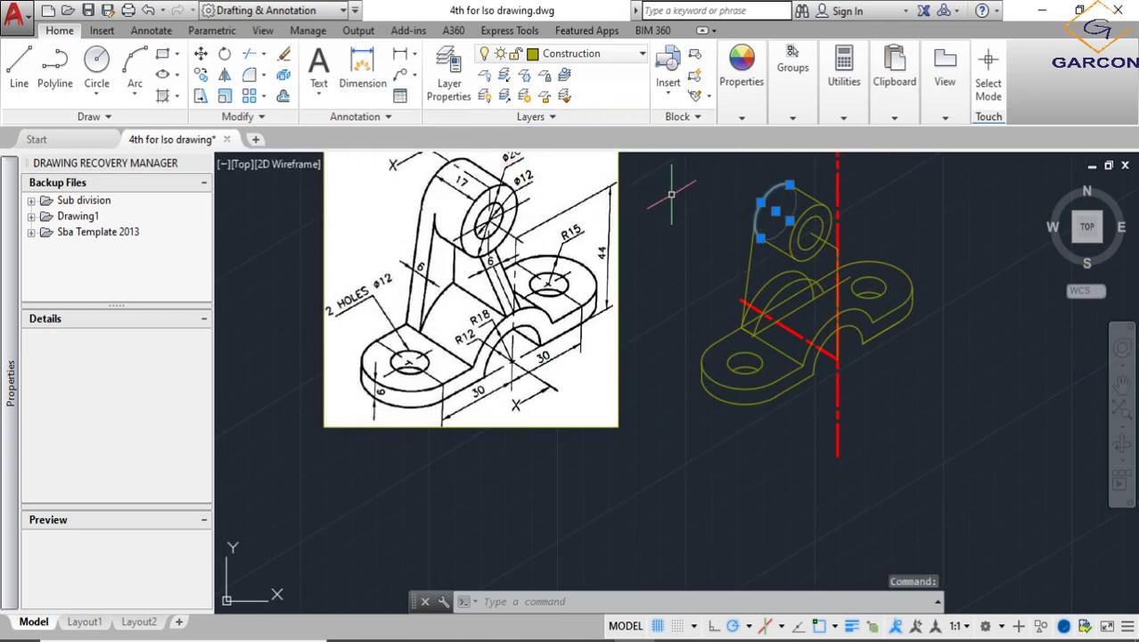
key(Escape)
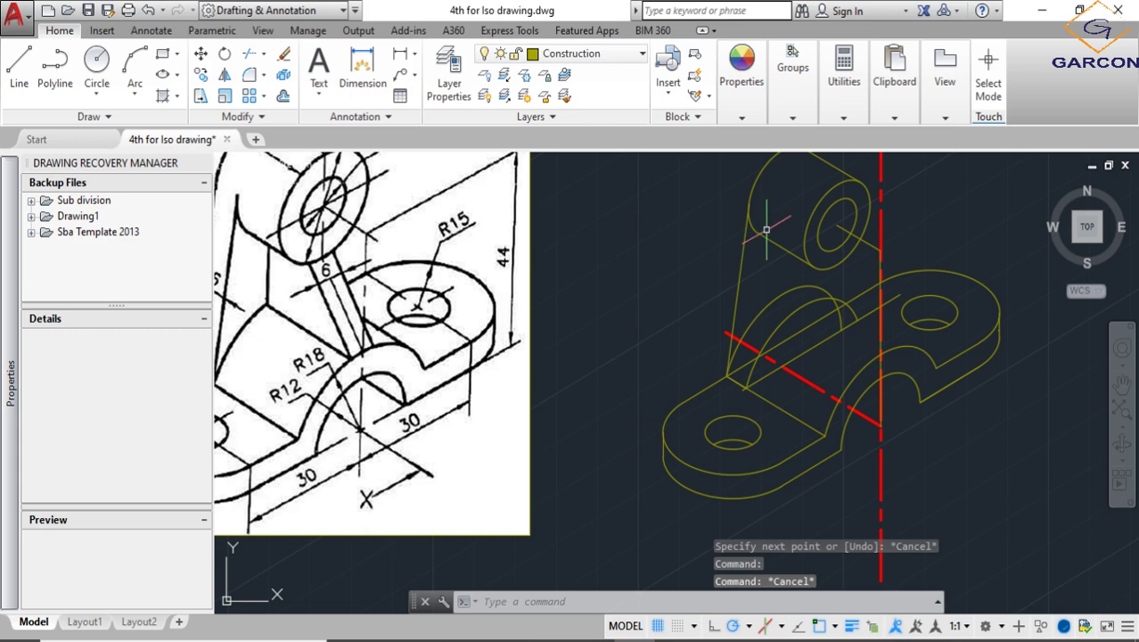
scroll(765, 230, up, 2)
scroll(765, 229, down, 2)
scroll(738, 386, up, 2)
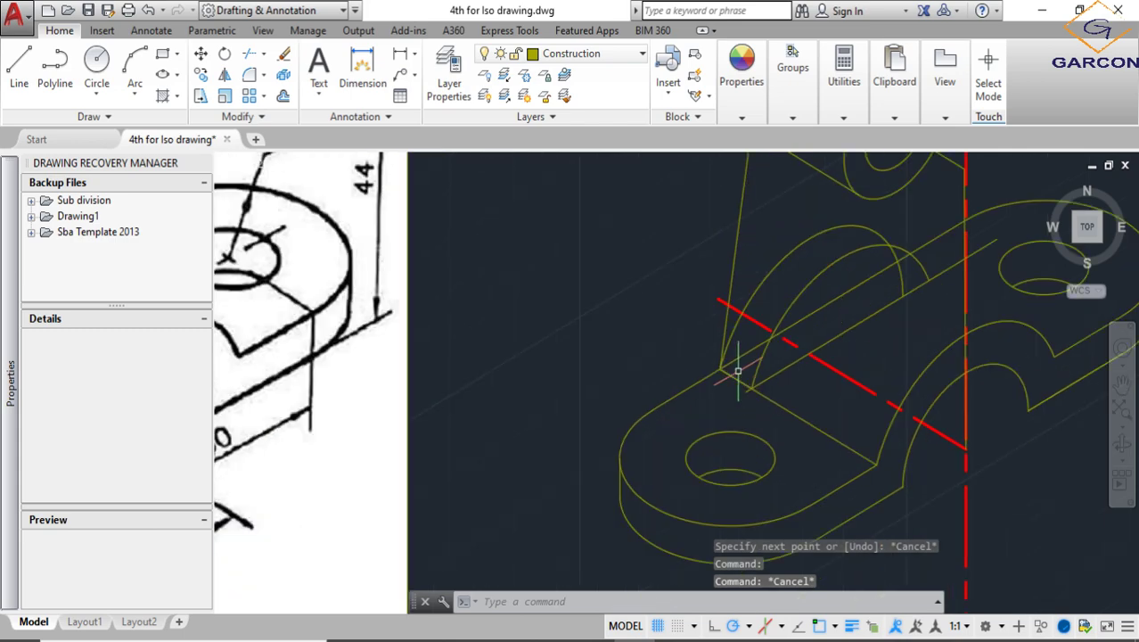
Examine how the web's inner edge meets the boss and the arch in the reference picture, and compare it with the drawing
scroll(741, 381, down, 3)
scroll(445, 307, up, 5)
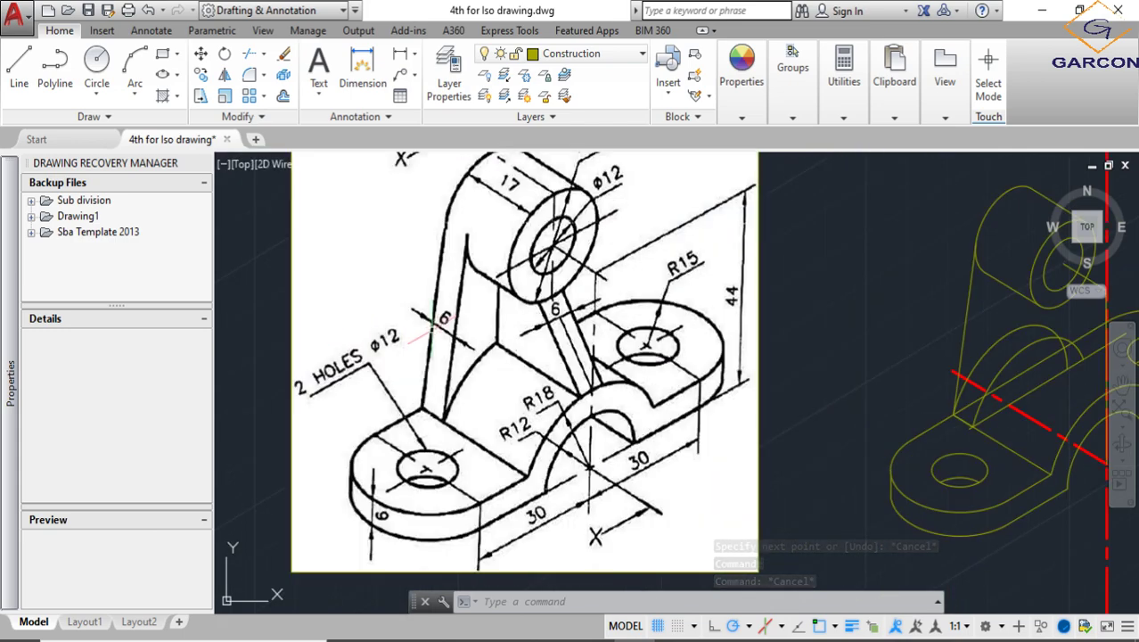
scroll(455, 311, down, 5)
scroll(706, 291, up, 4)
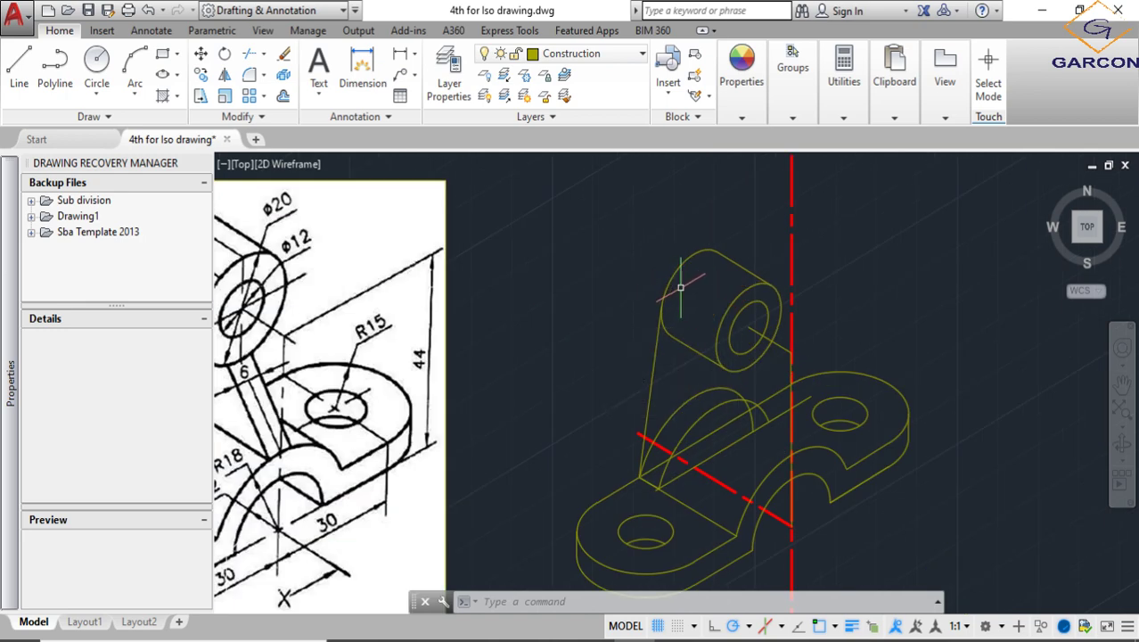
scroll(681, 286, down, 5)
scroll(478, 265, up, 5)
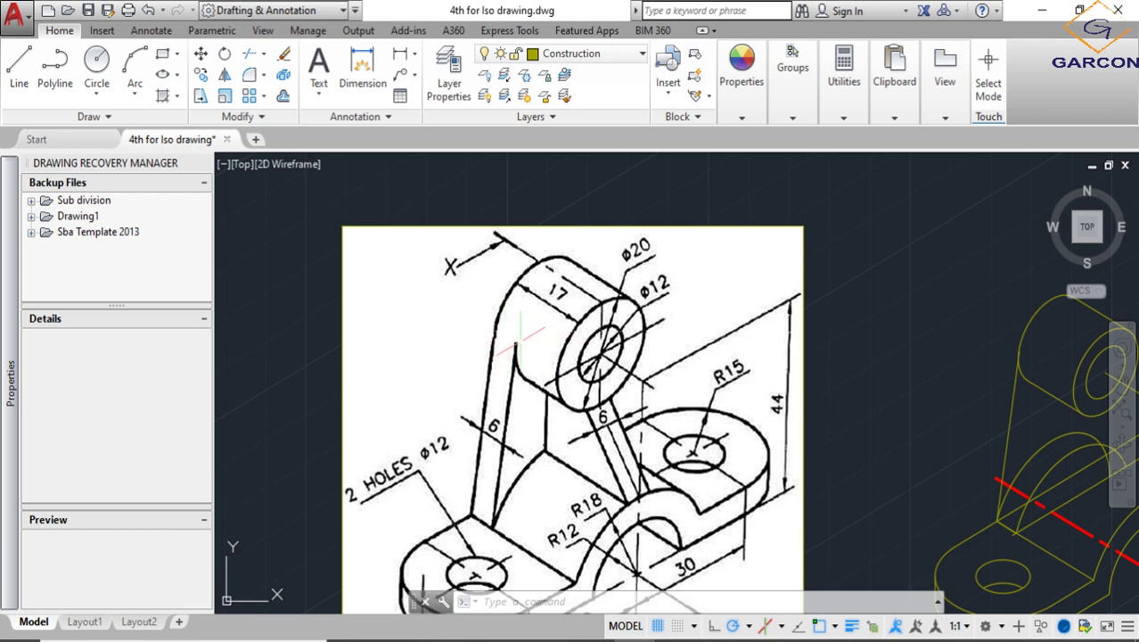
scroll(515, 329, down, 5)
scroll(723, 327, up, 5)
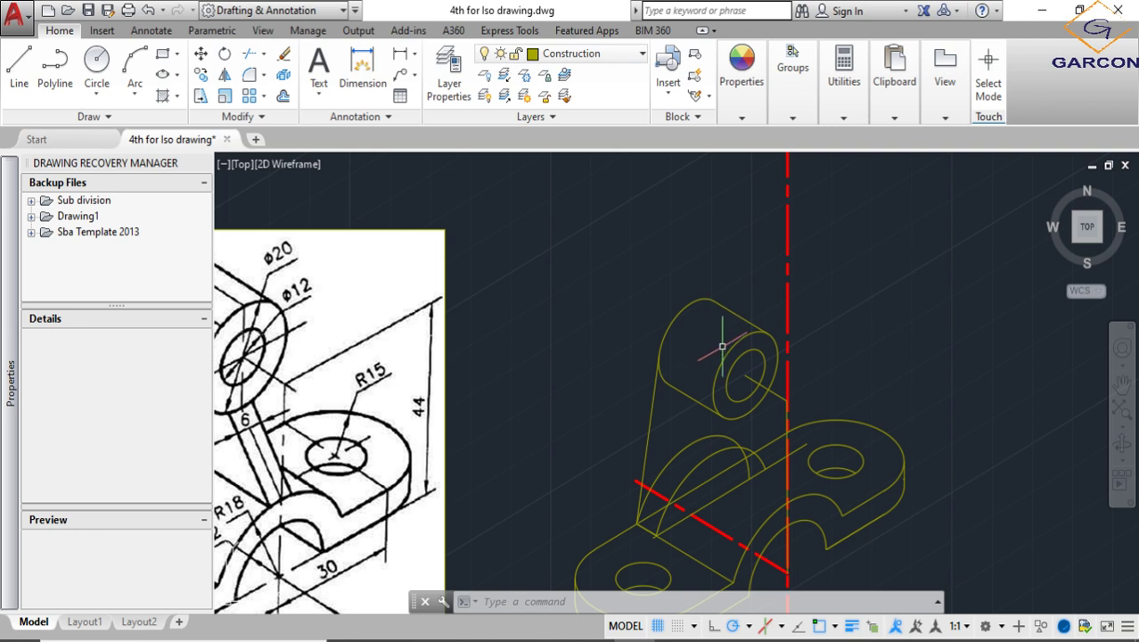
Copy the outer circle of the boss's front face 11 units back along the boss axis
click(201, 75)
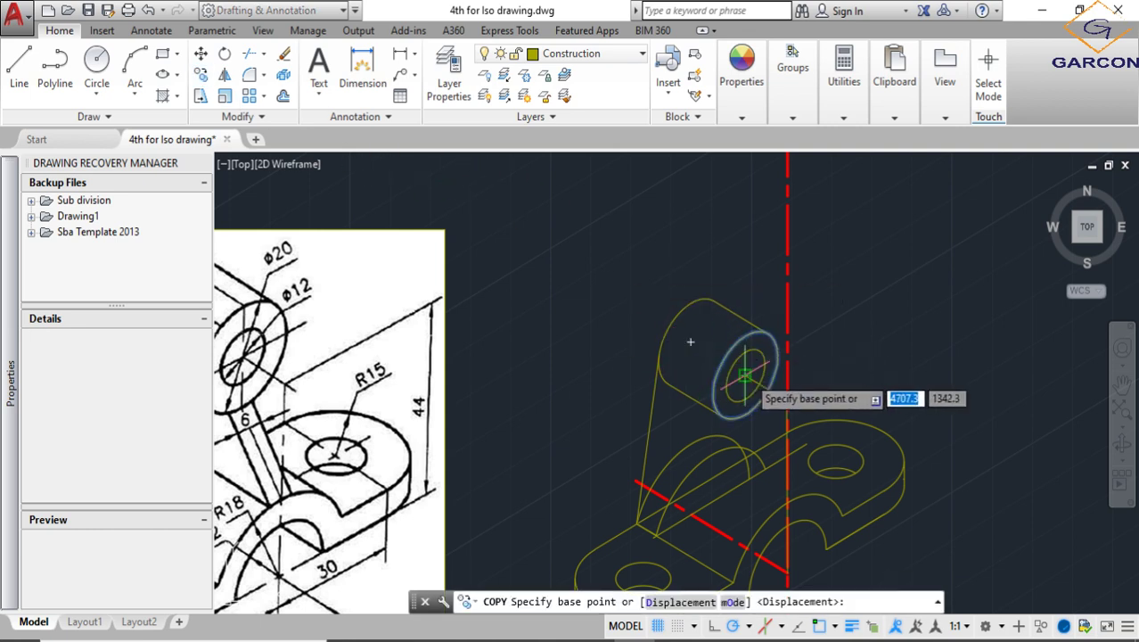
click(744, 375)
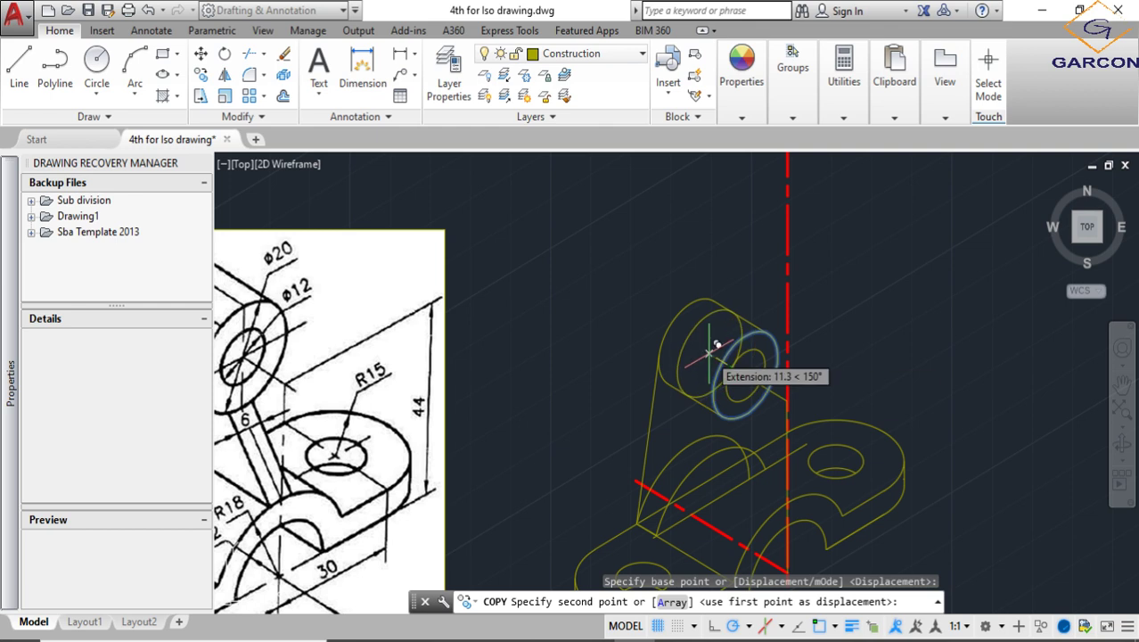
text(11)
key(Return)
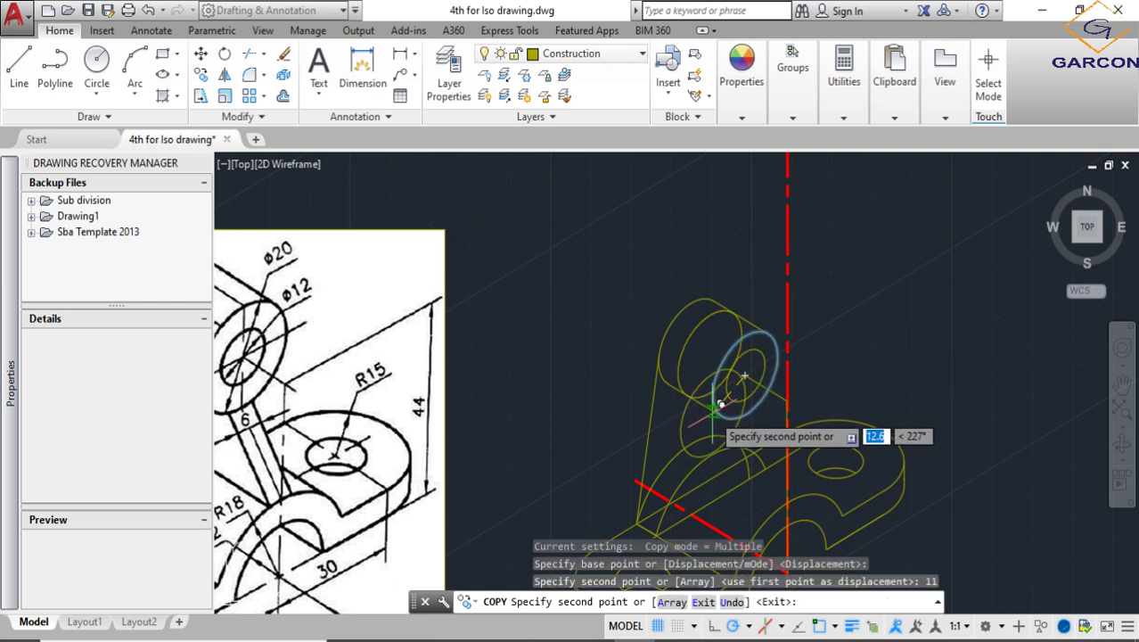
key(Escape)
Draw the web's inner edge as a line from the second arch's left foot to the left side of the copied boss circle
click(19, 64)
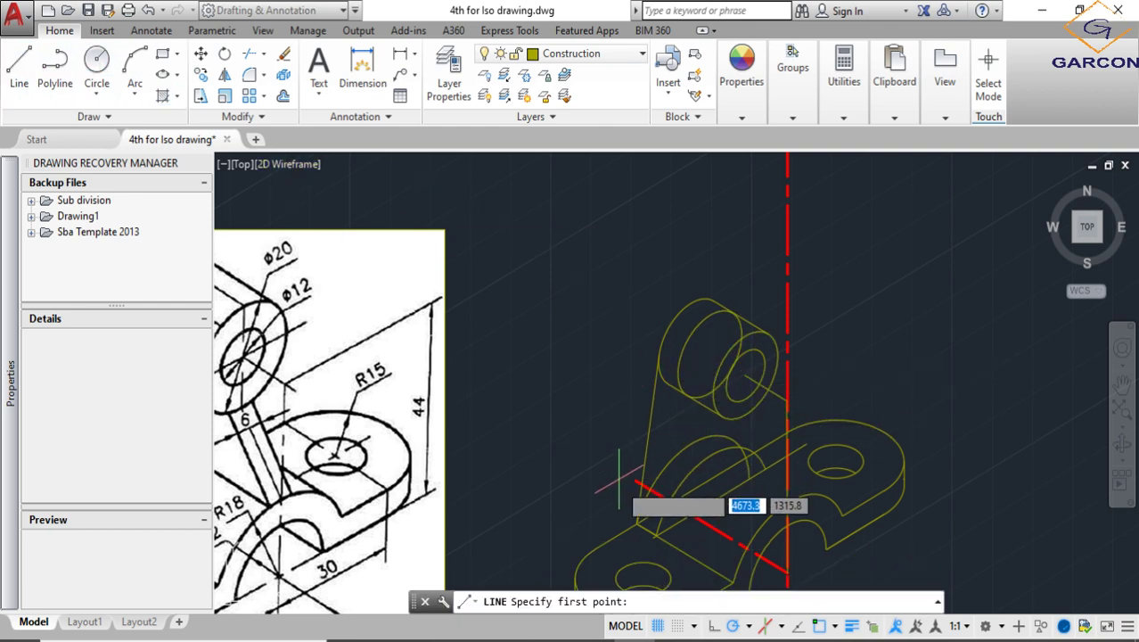
scroll(673, 545, up, 4)
click(628, 508)
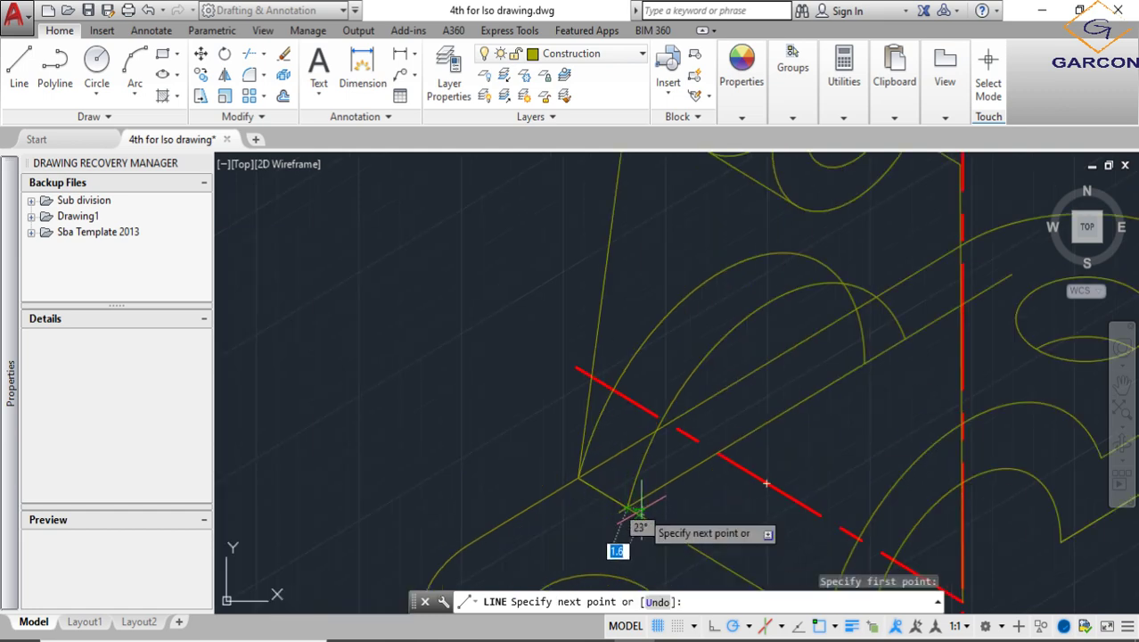
scroll(662, 364, down, 4)
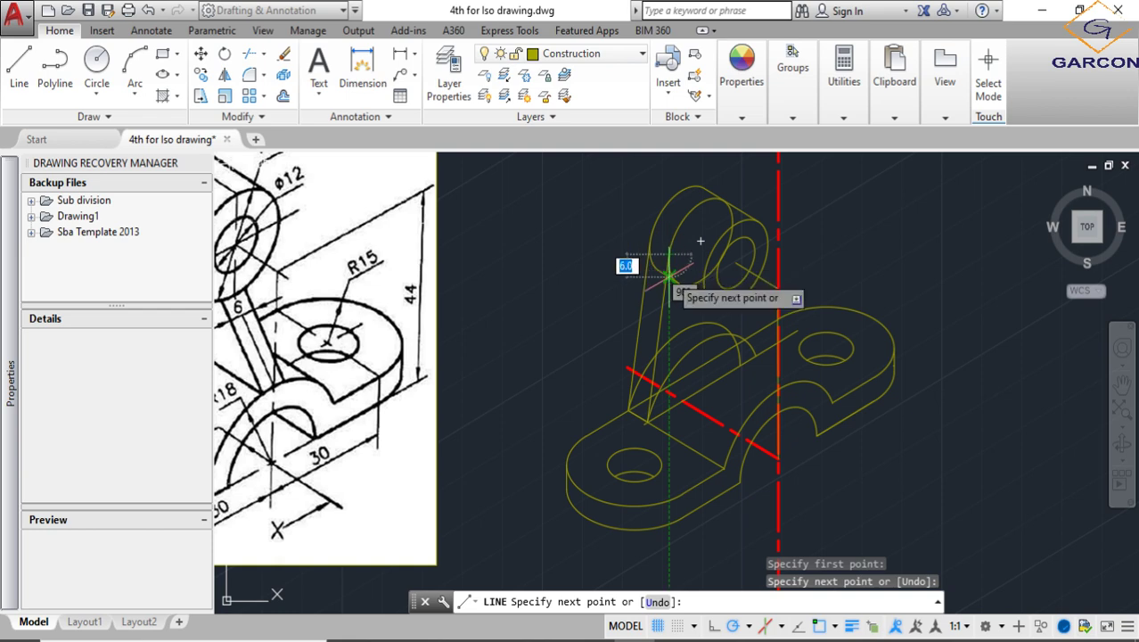
key(Escape)
Trim the copied circle's upper-left arc, using the whole bracket drawing as cutting edges
scroll(670, 277, down, 4)
scroll(475, 287, up, 4)
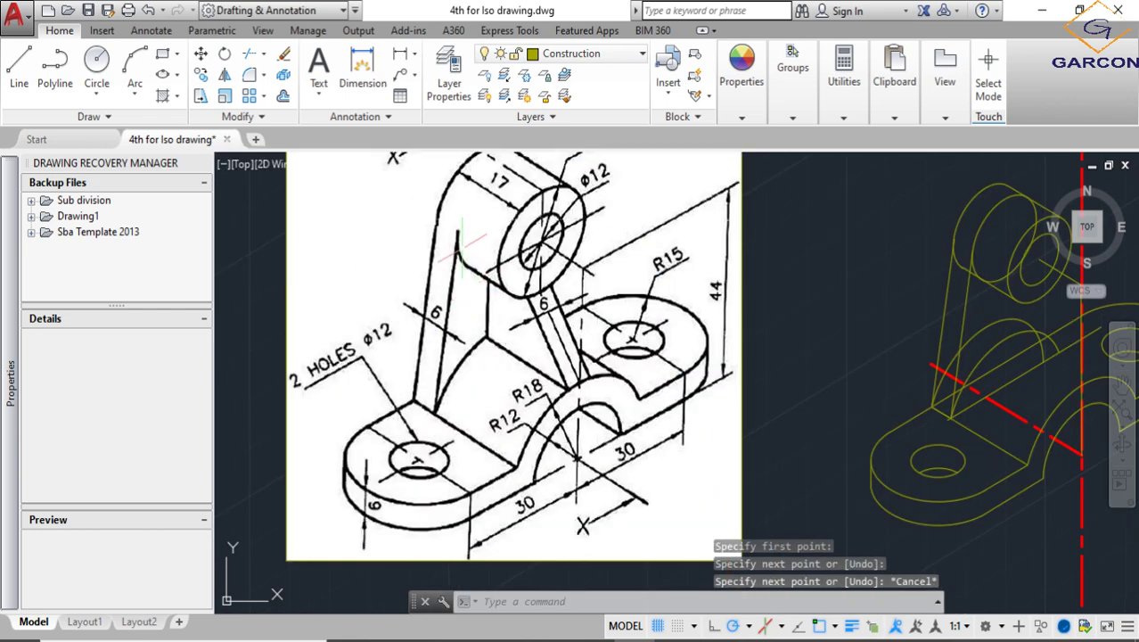
scroll(462, 244, down, 5)
click(666, 343)
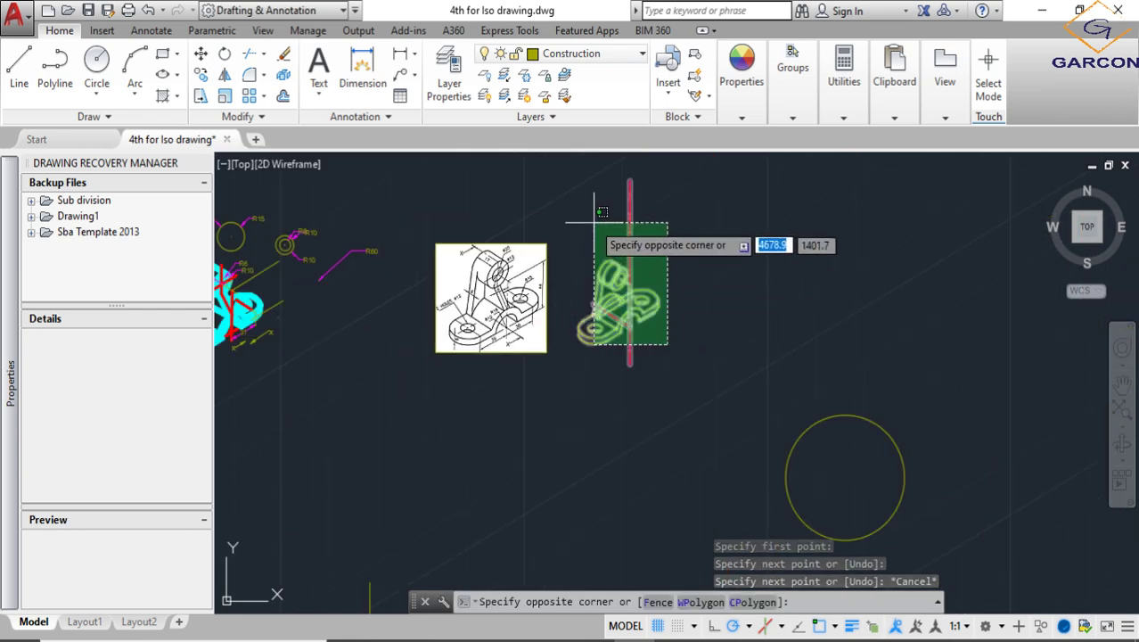
click(589, 218)
text(tr)
key(Return)
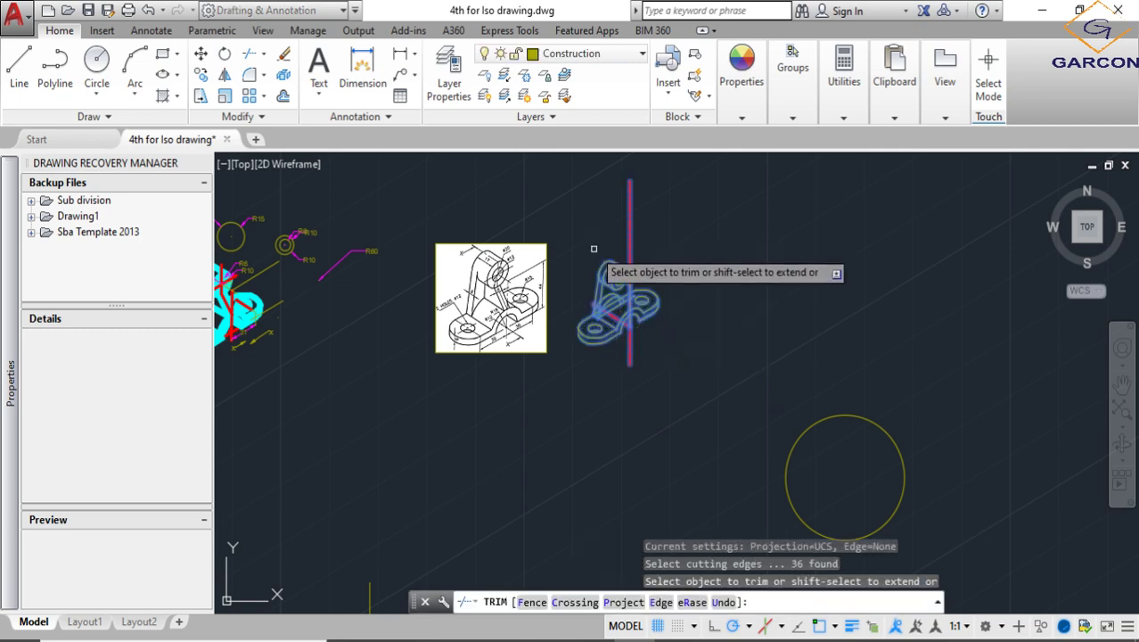
scroll(623, 303, up, 5)
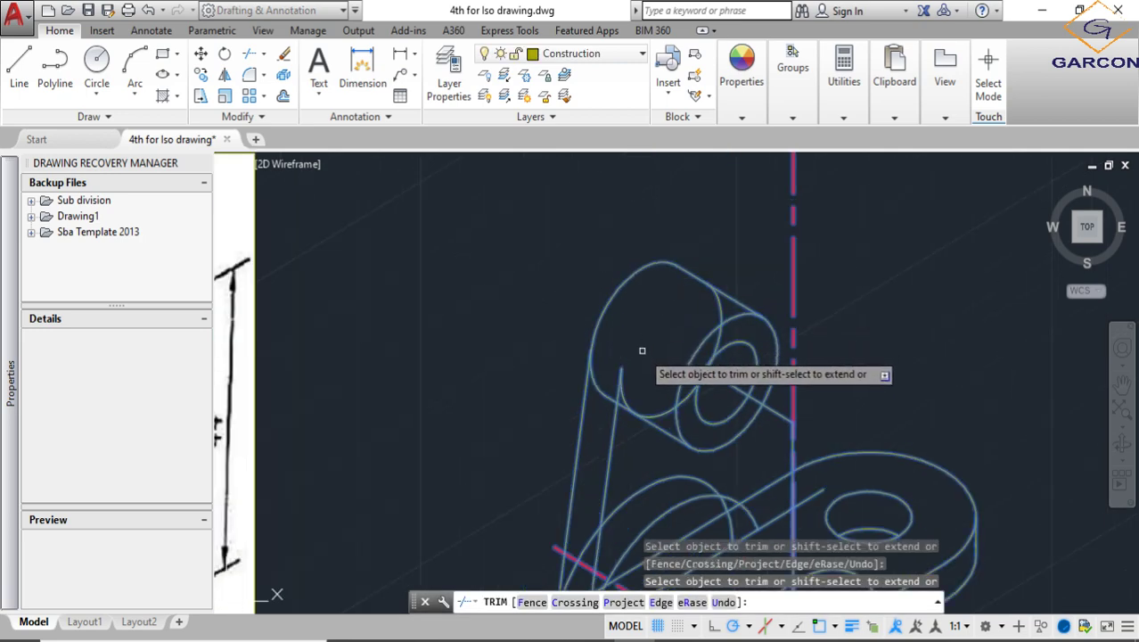
Trim the boss's lower edge and the rear arc's lower end between the web's outer and inner edges
scroll(625, 402, up, 3)
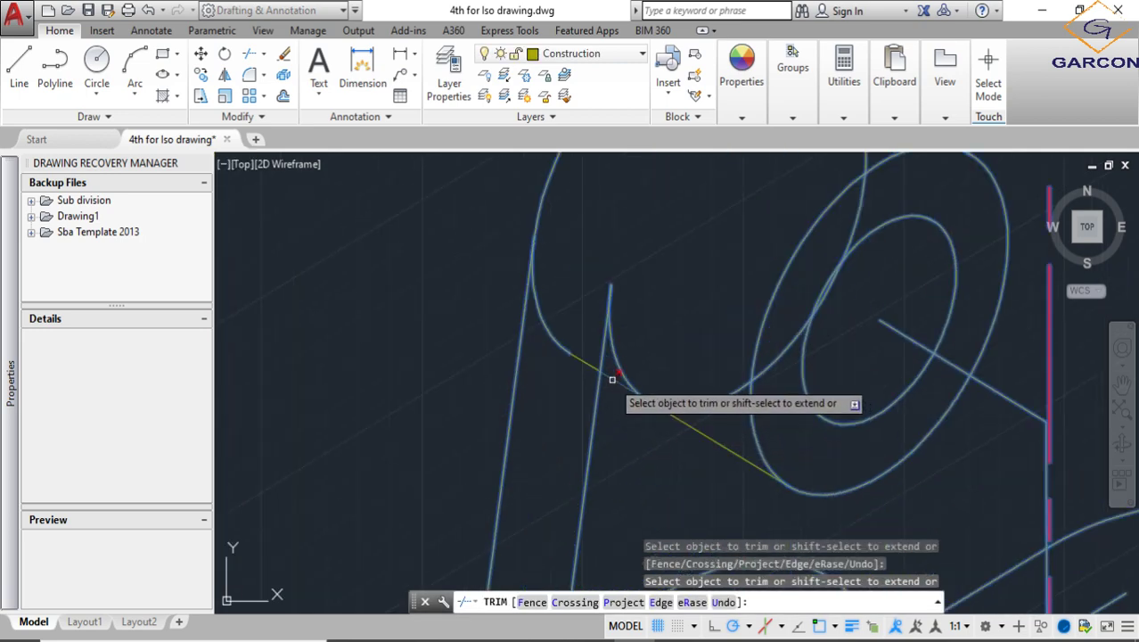
scroll(612, 380, down, 8)
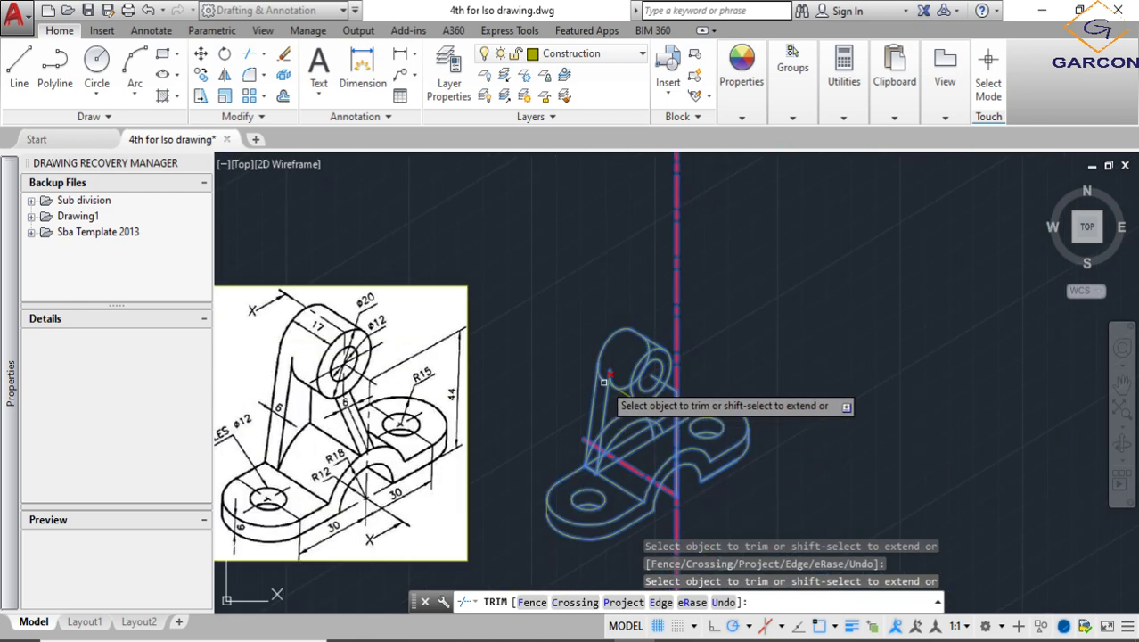
scroll(613, 394, up, 5)
click(604, 375)
click(610, 374)
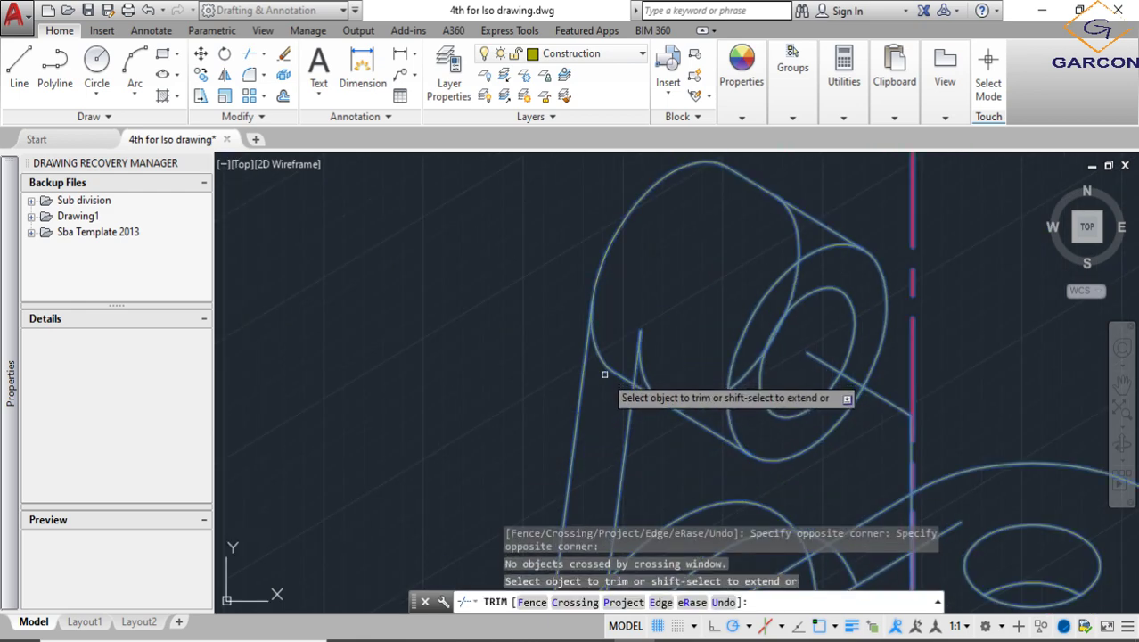
scroll(646, 399, up, 2)
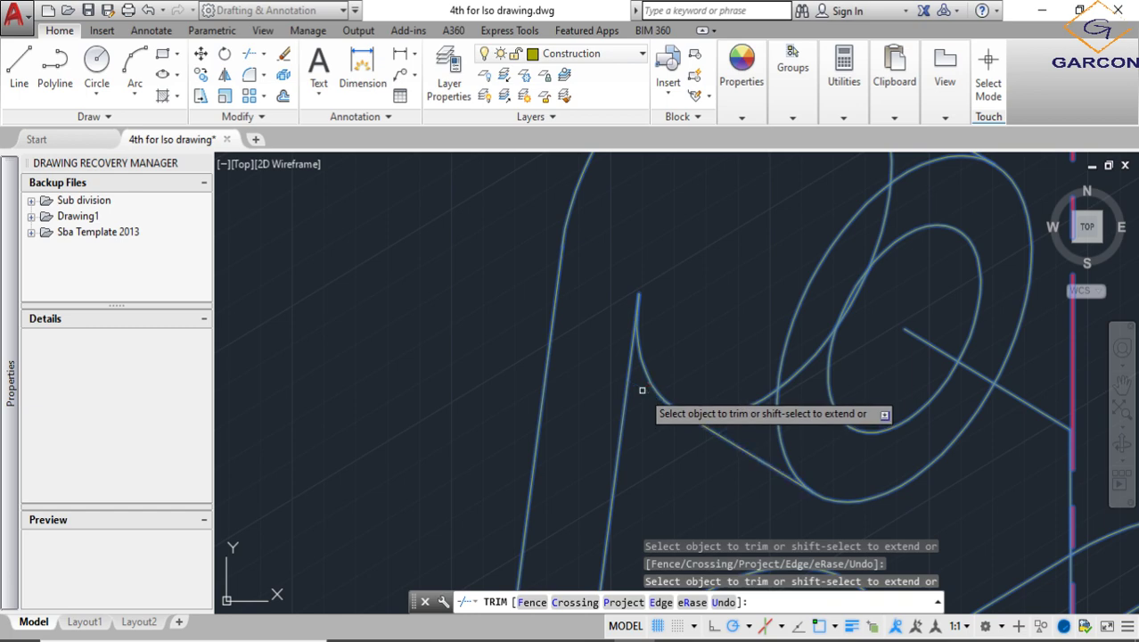
Trim the copied circle's lower arc behind the boss and erase its remaining right-hand arc
scroll(670, 476, down, 4)
scroll(681, 473, up, 4)
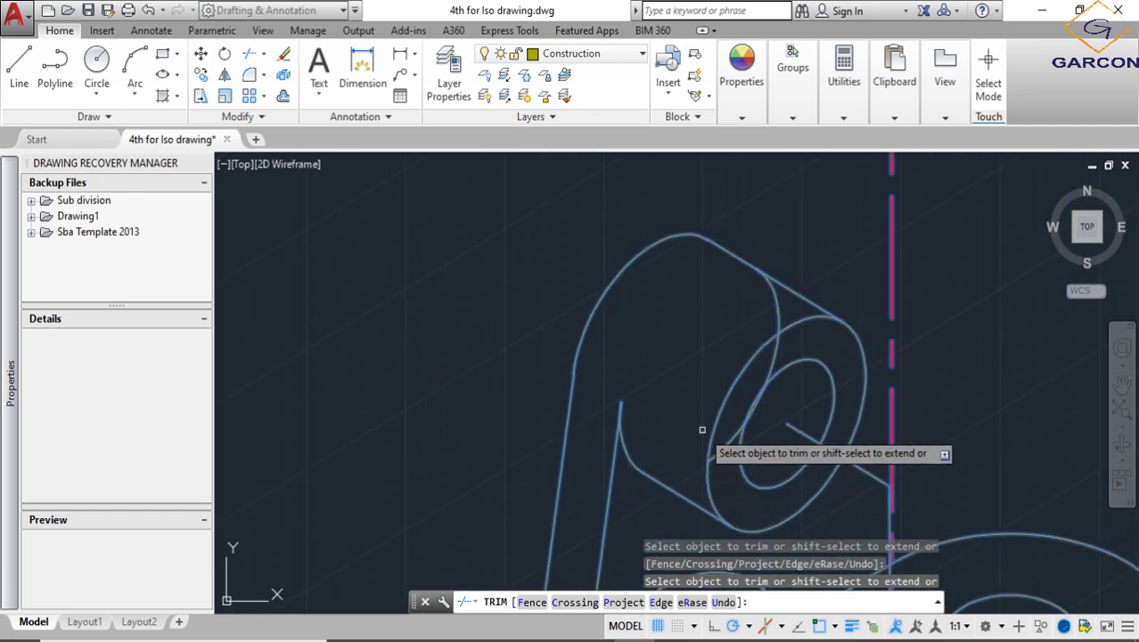
key(Escape)
click(776, 327)
key(Delete)
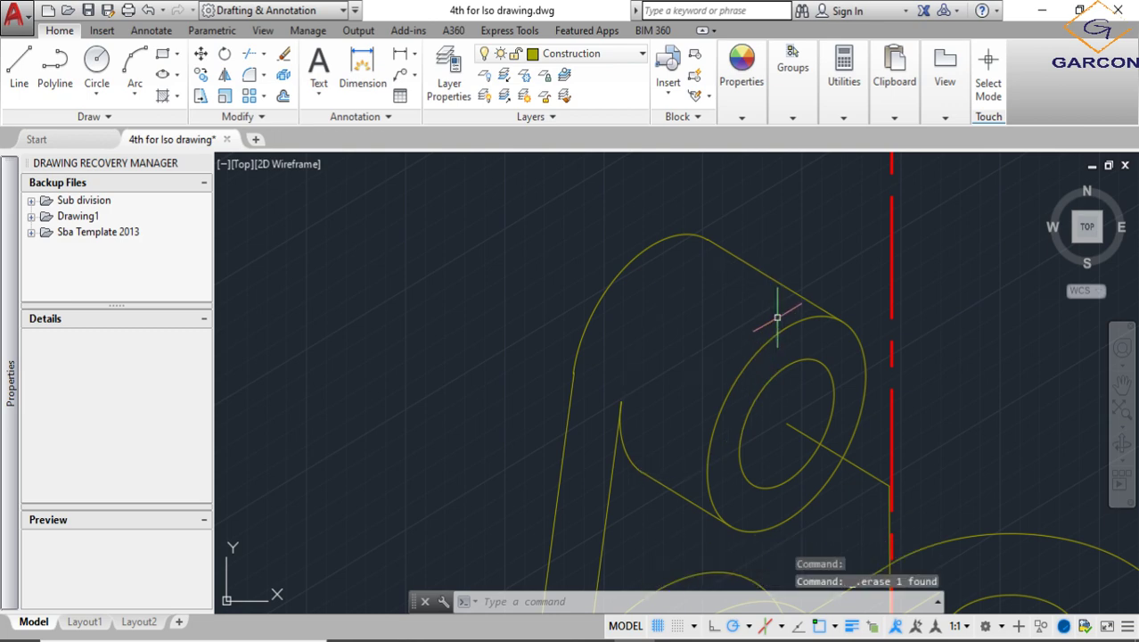
Erase the rearmost arch arc behind the web
scroll(802, 324, down, 4)
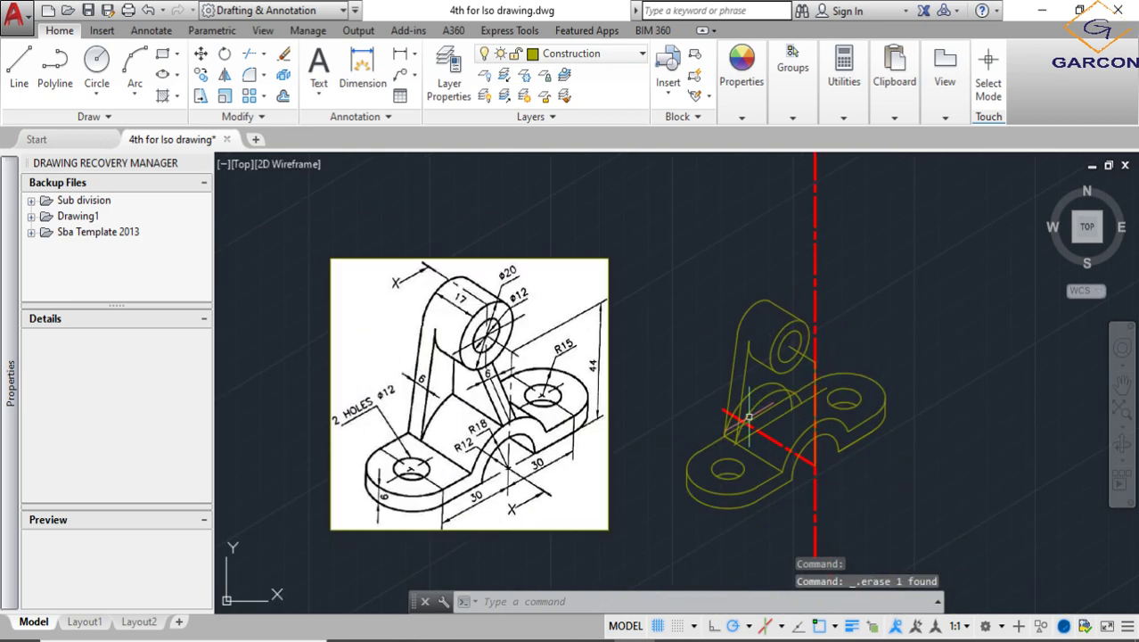
scroll(749, 417, up, 5)
scroll(735, 445, down, 3)
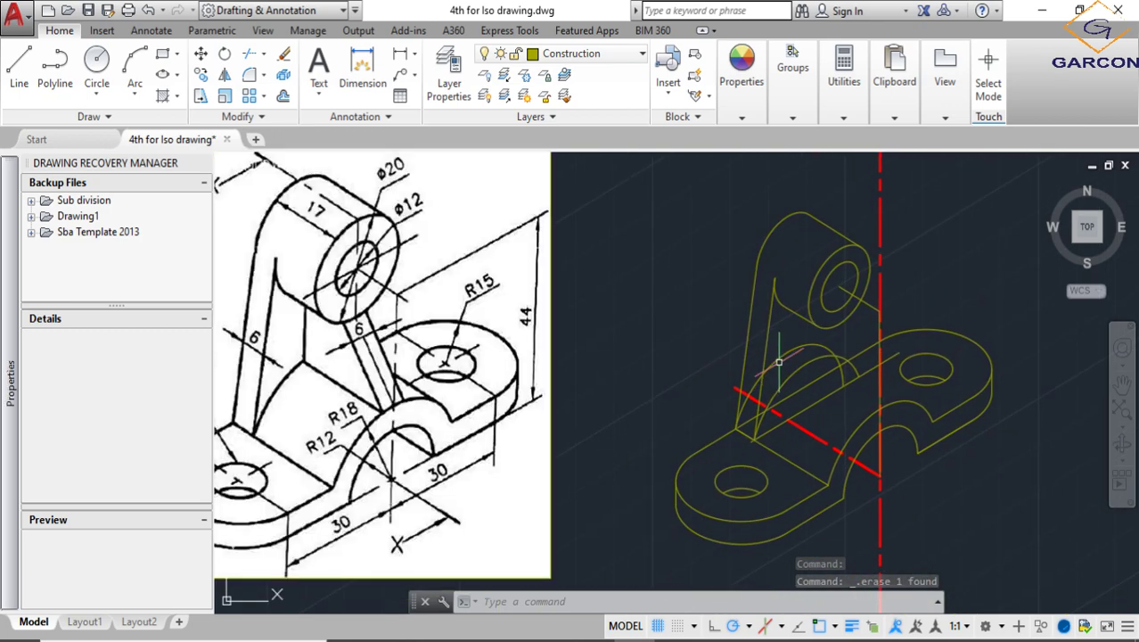
click(780, 360)
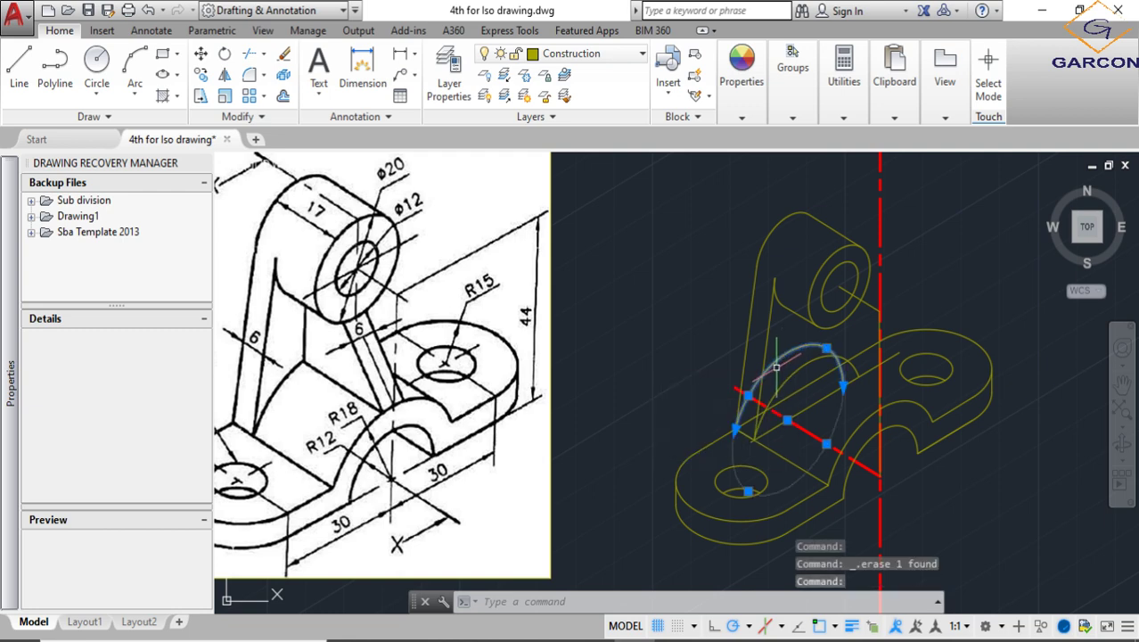
key(Delete)
scroll(720, 479, up, 4)
scroll(737, 453, down, 3)
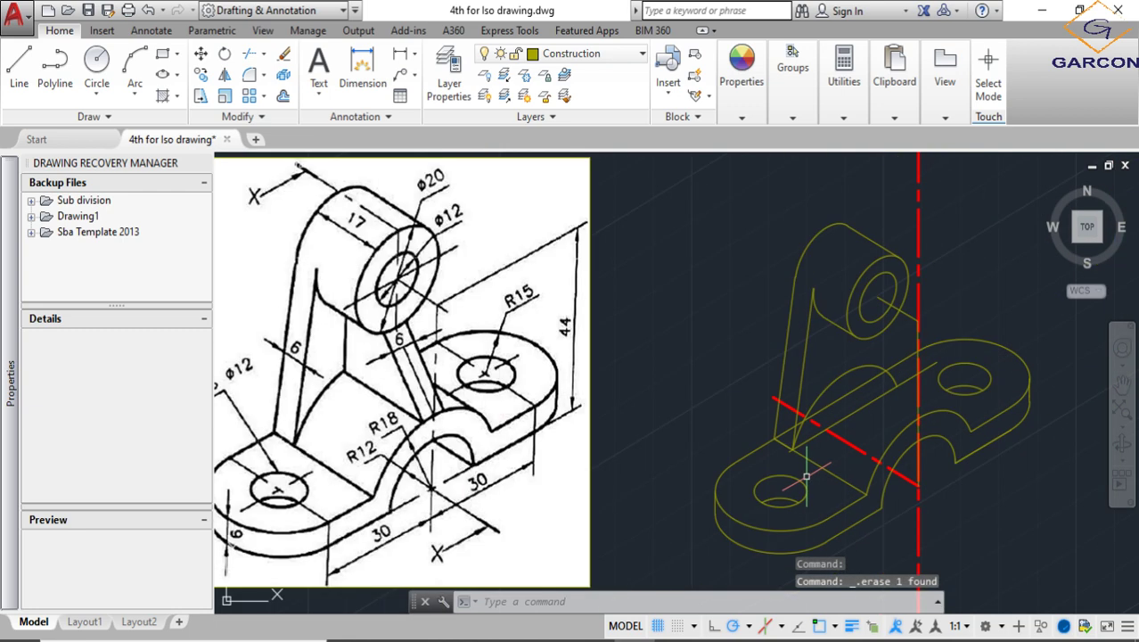
Erase the leftover base line running from the foot of the web's inner edge across the arch
scroll(802, 455, down, 3)
scroll(820, 450, up, 4)
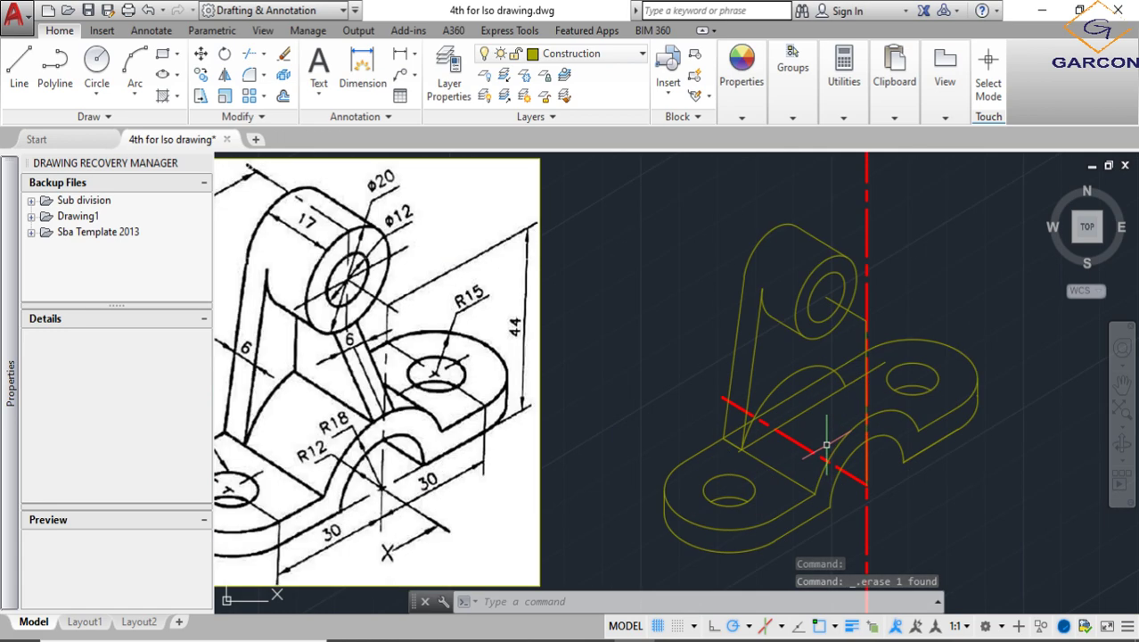
click(813, 412)
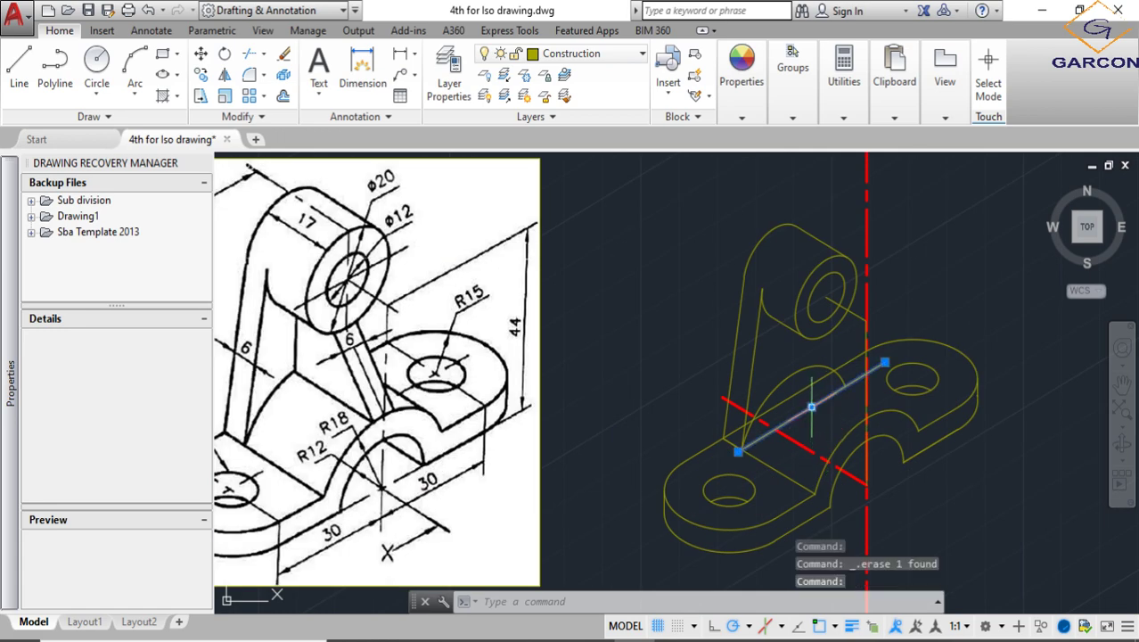
key(Delete)
Examine the 6 mm rib running from under the boss to the top of the front arch in the reference picture
scroll(811, 453, down, 2)
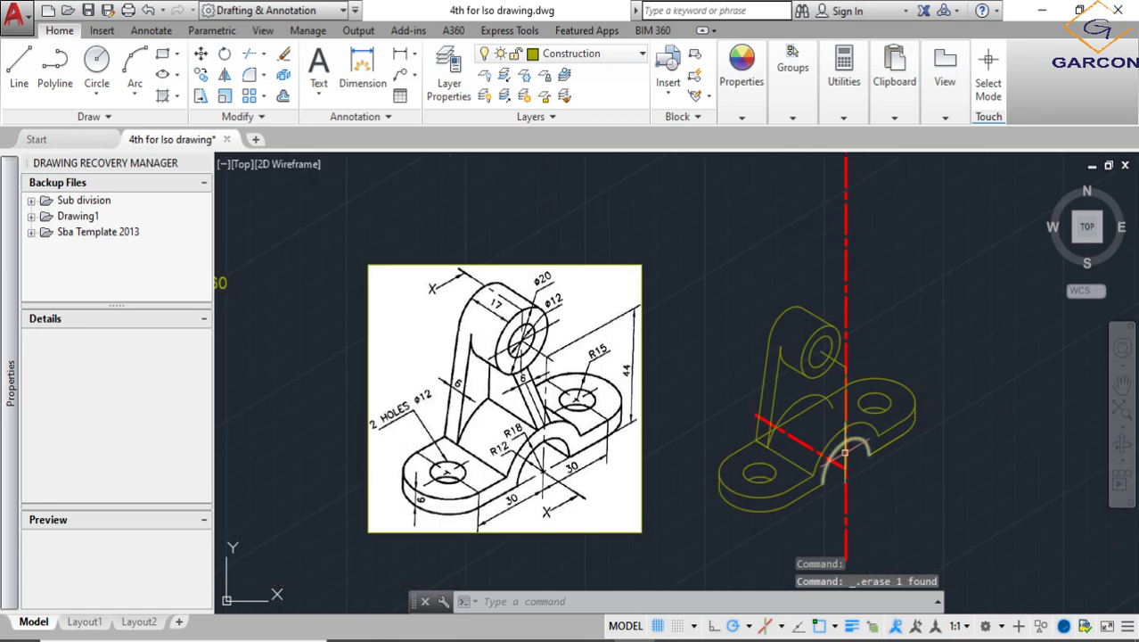
middle_drag(492, 355, 609, 365)
scroll(609, 365, up, 2)
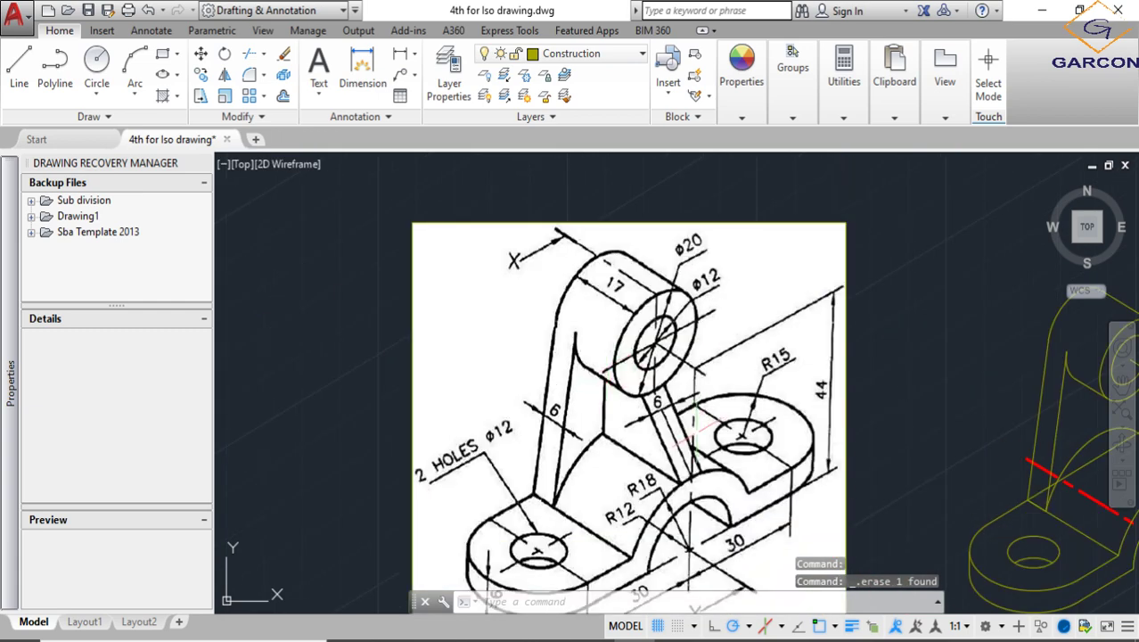
scroll(670, 450, up, 3)
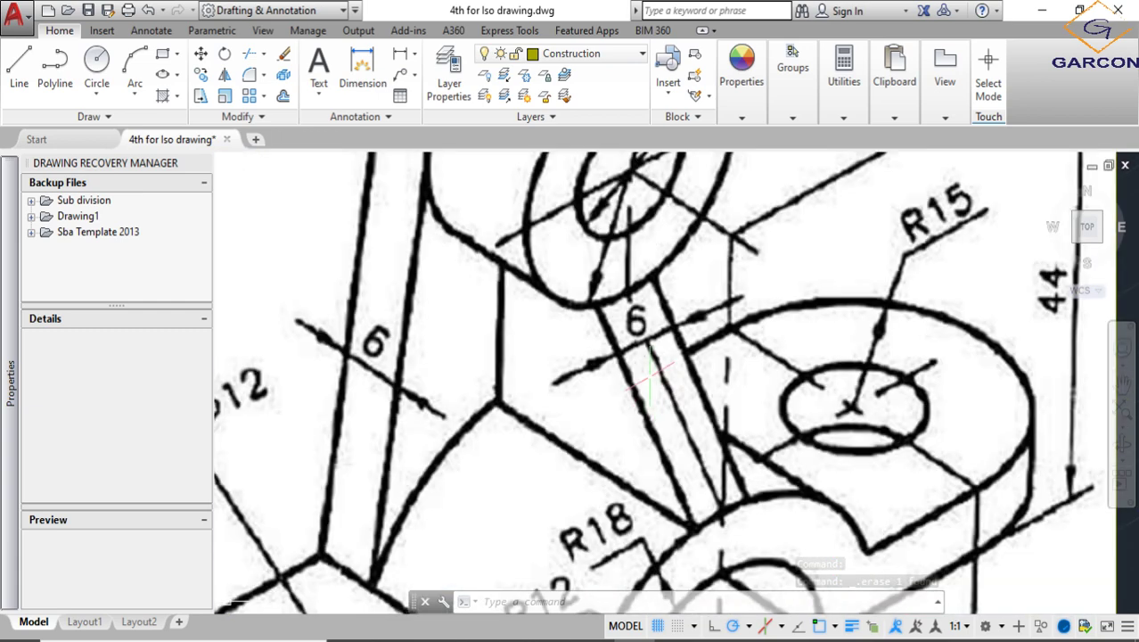
scroll(720, 509, down, 3)
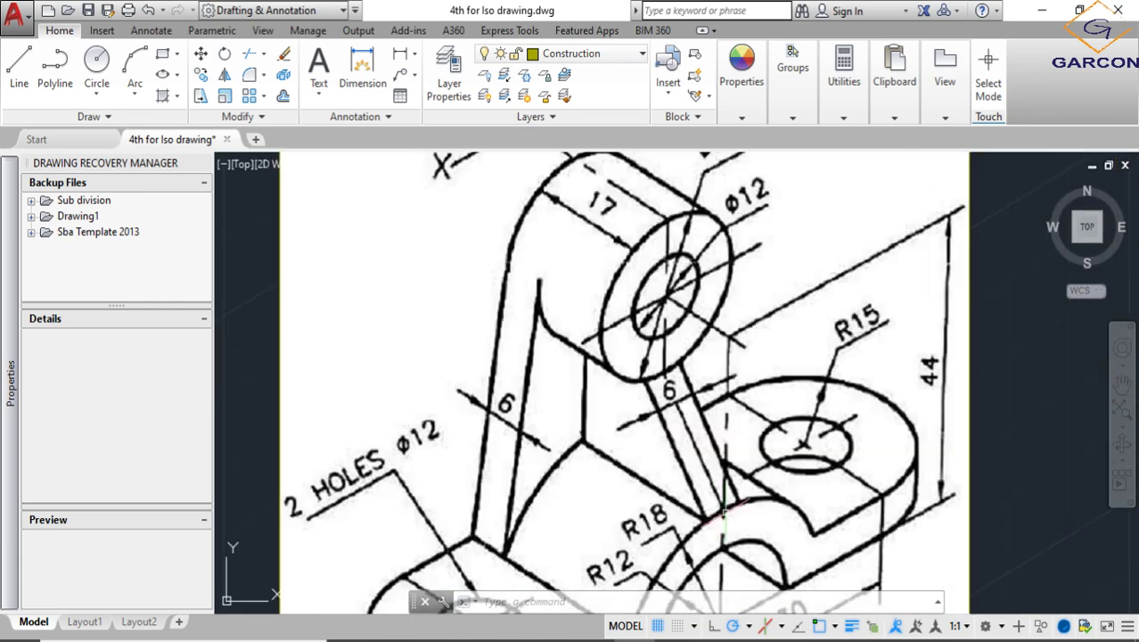
scroll(685, 478, up, 3)
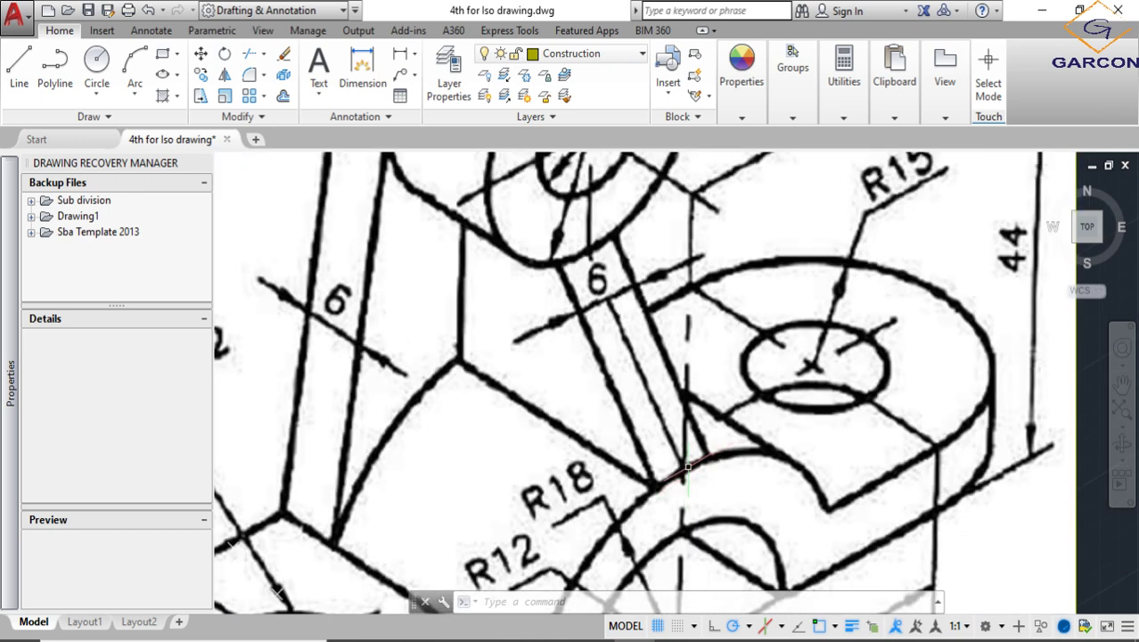
scroll(644, 384, down, 2)
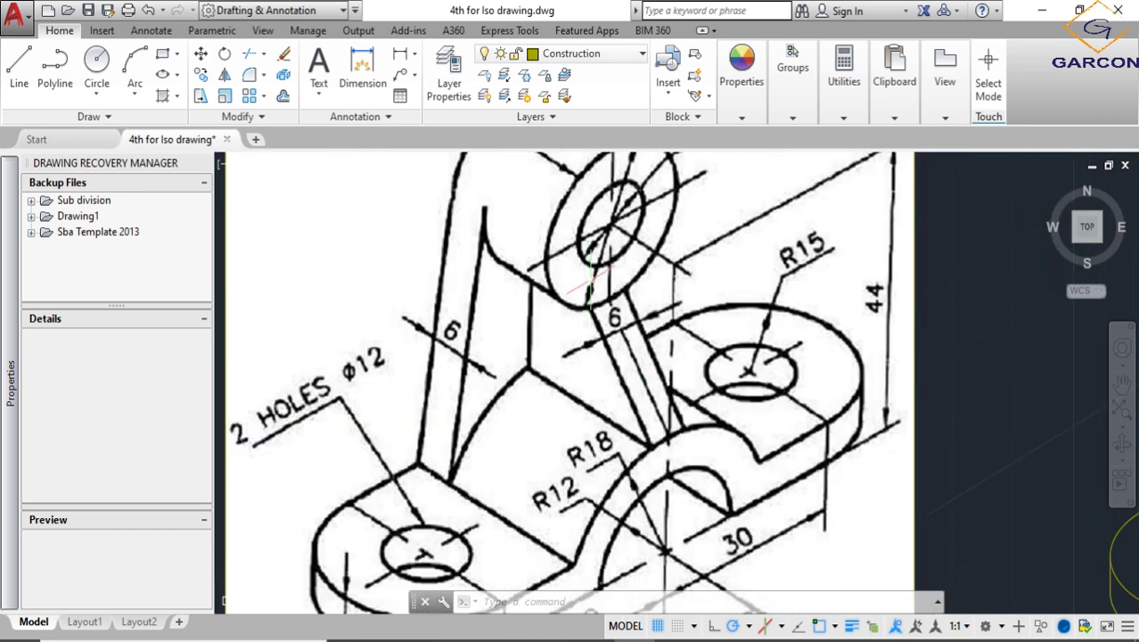
scroll(590, 271, down, 5)
scroll(788, 350, up, 4)
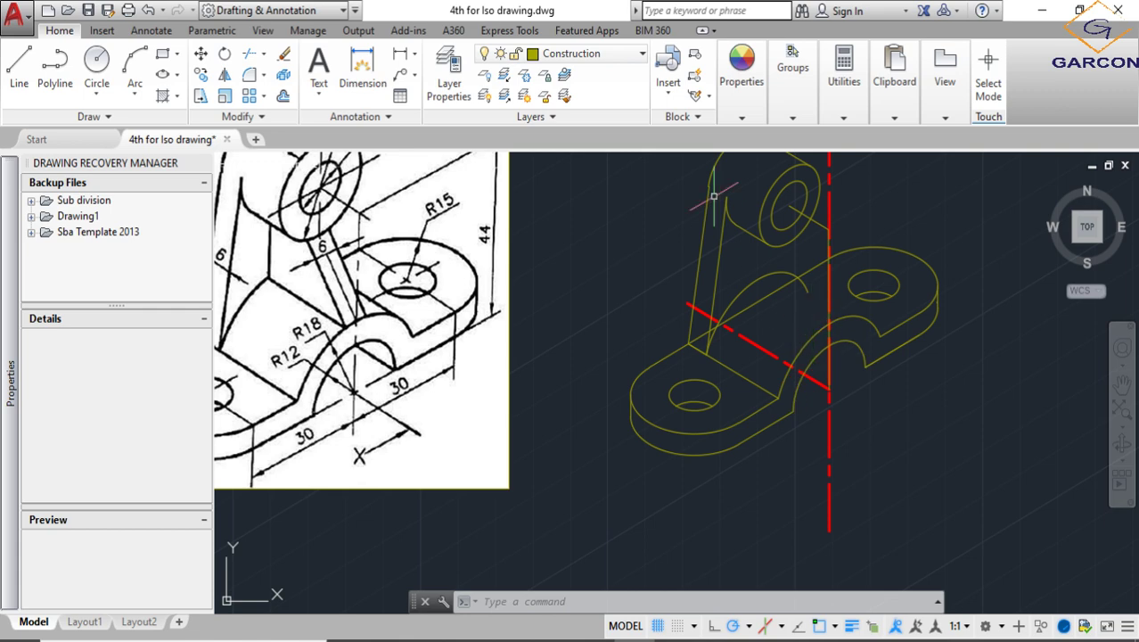
Draw a vertical guide line about 37 mm straight down from the centre of the boss's front circle
click(19, 67)
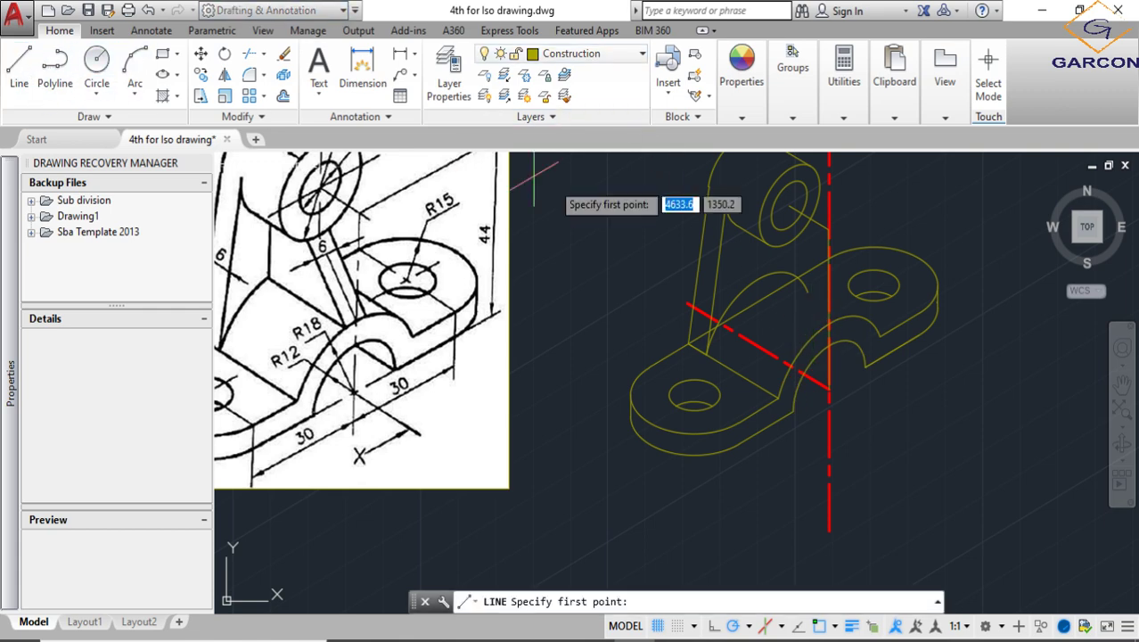
click(789, 206)
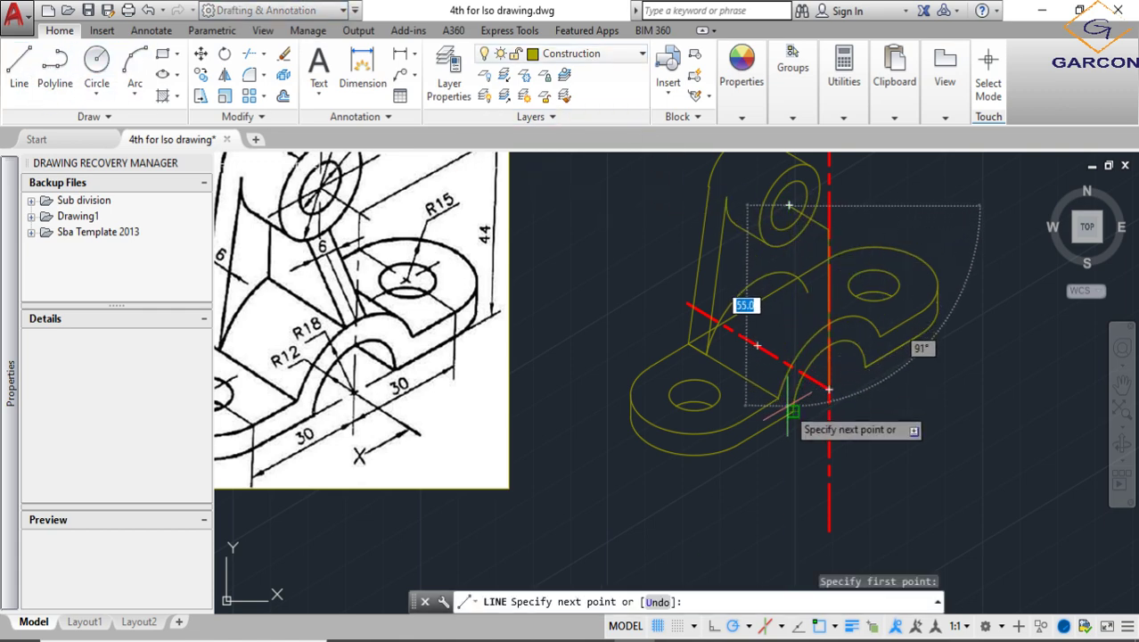
scroll(788, 407, up, 3)
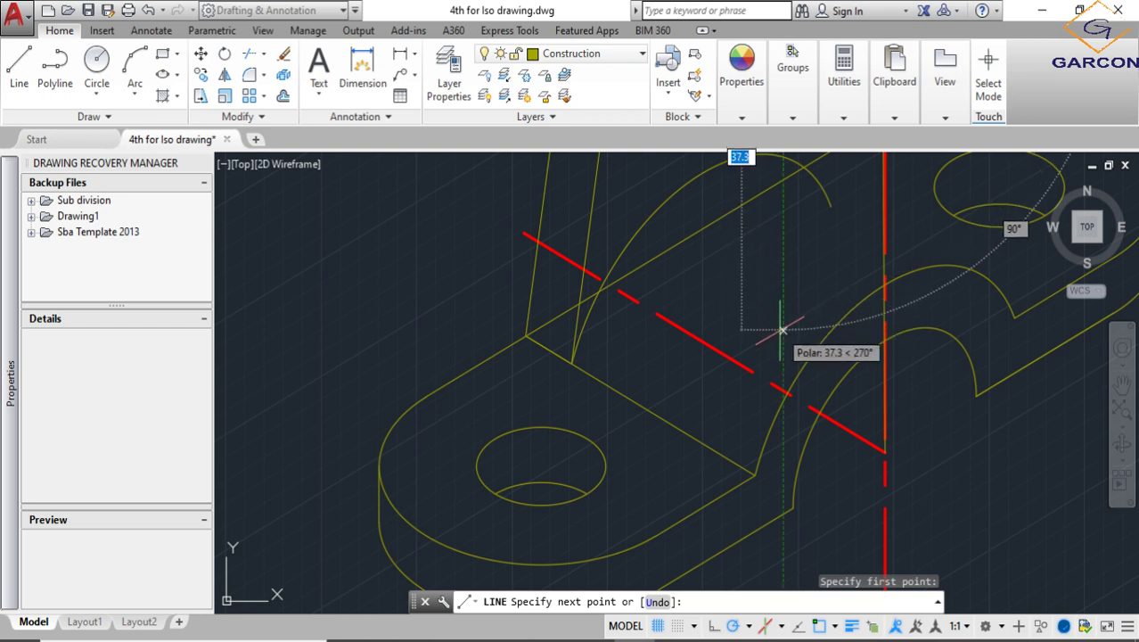
click(782, 331)
key(Return)
Draw a guide line from the front arch's crossing with the vertical centre line back along the receding isometric axis, just past the boss's vertical guide
key(Return)
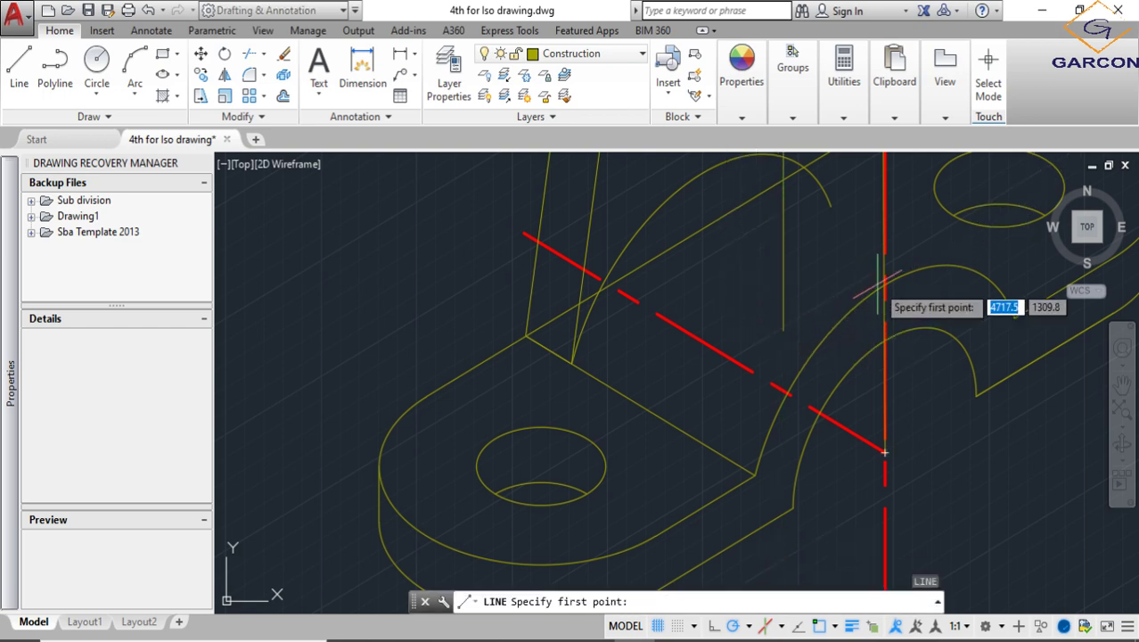
click(881, 285)
click(764, 214)
key(Return)
Start a line along the 30° axis from the point where the vertical guide line crosses the lower edge of the boss's outer front circle
scroll(806, 251, down, 4)
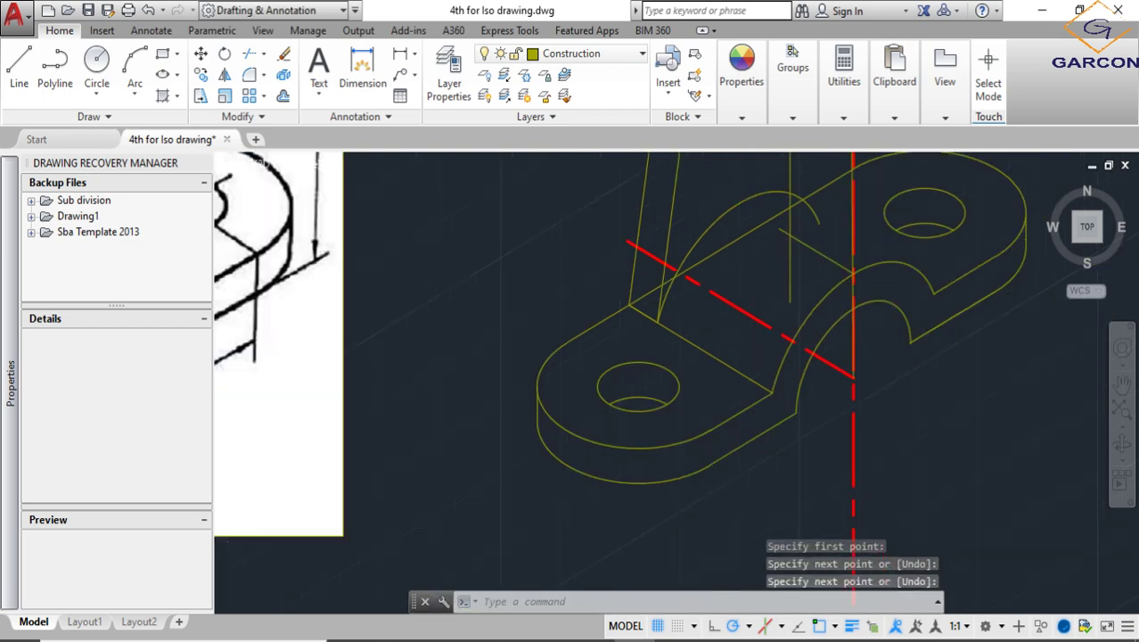
middle_drag(806, 251, 769, 367)
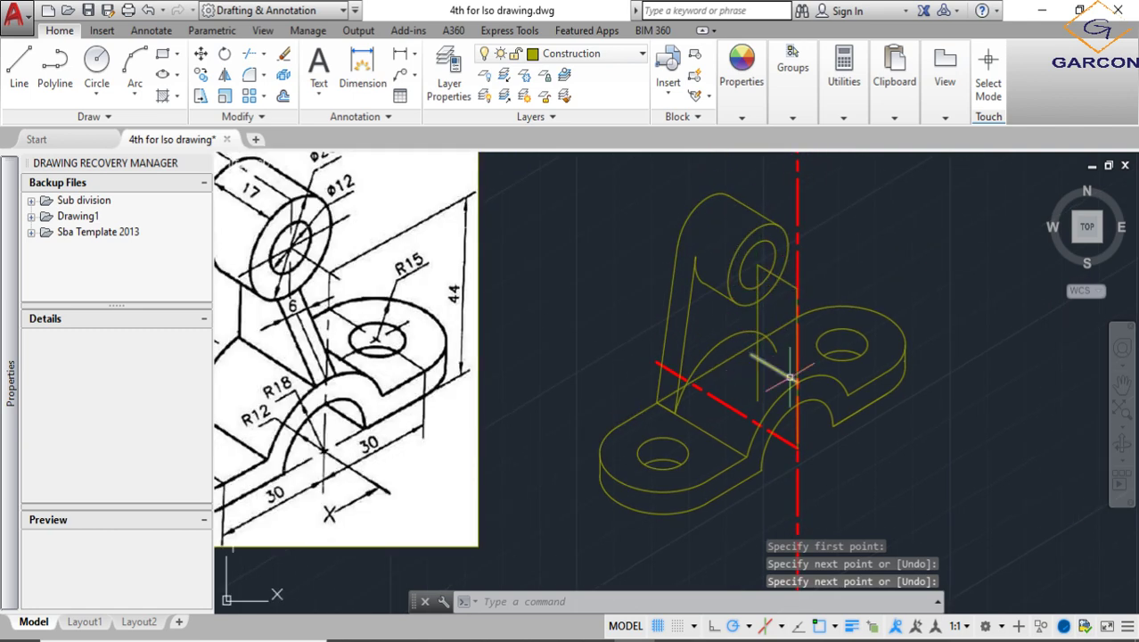
scroll(784, 378, up, 3)
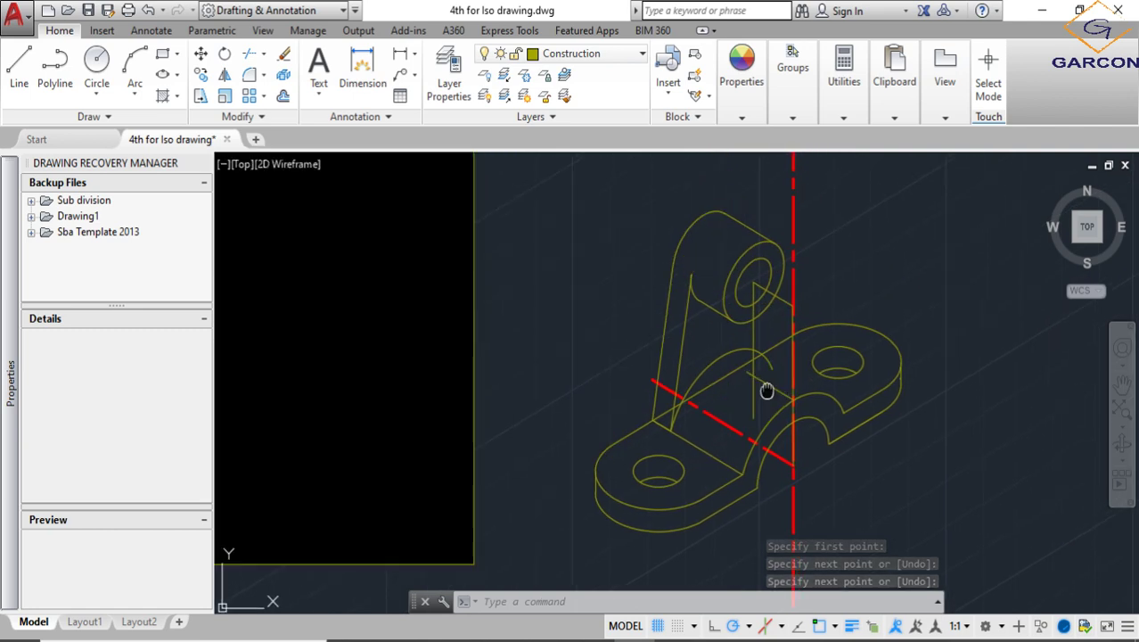
scroll(750, 228, up, 2)
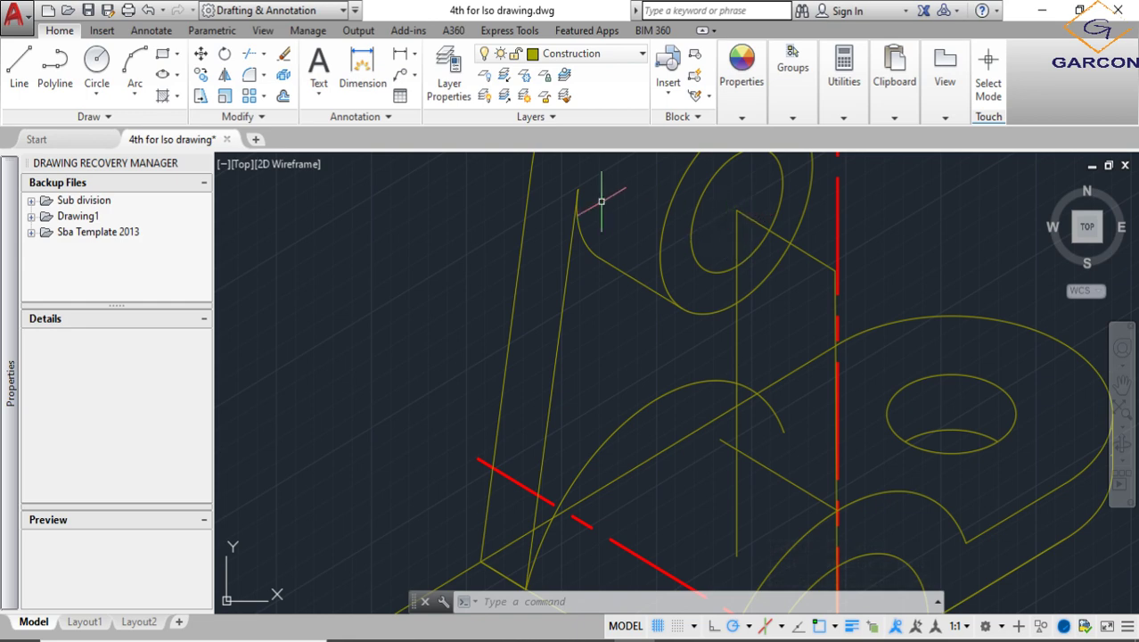
scroll(749, 228, up, 2)
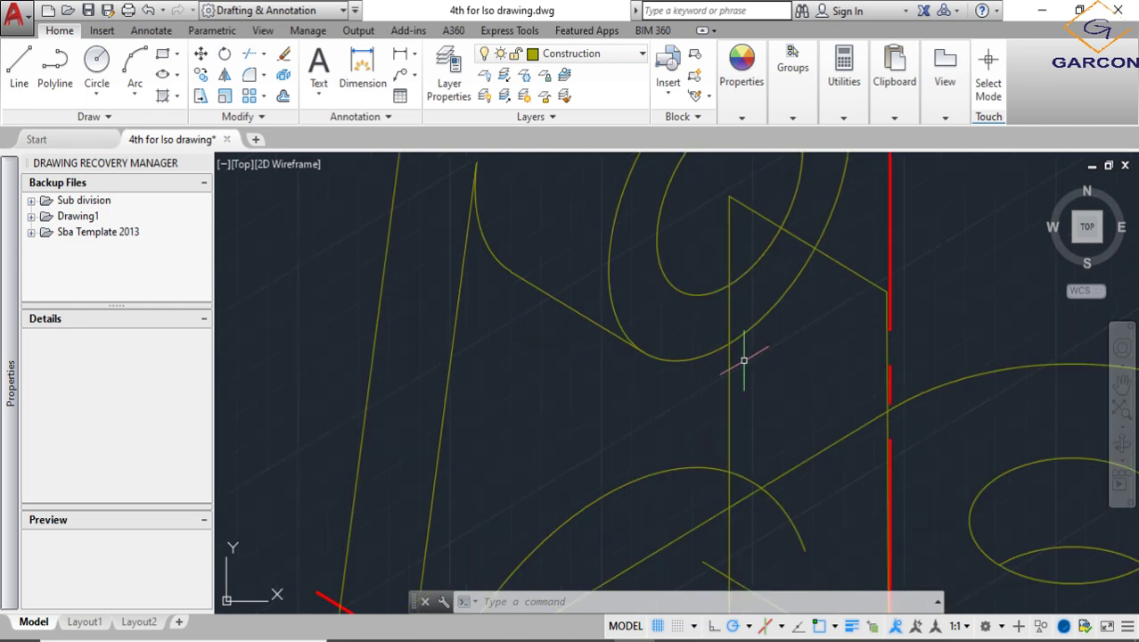
scroll(758, 393, down, 4)
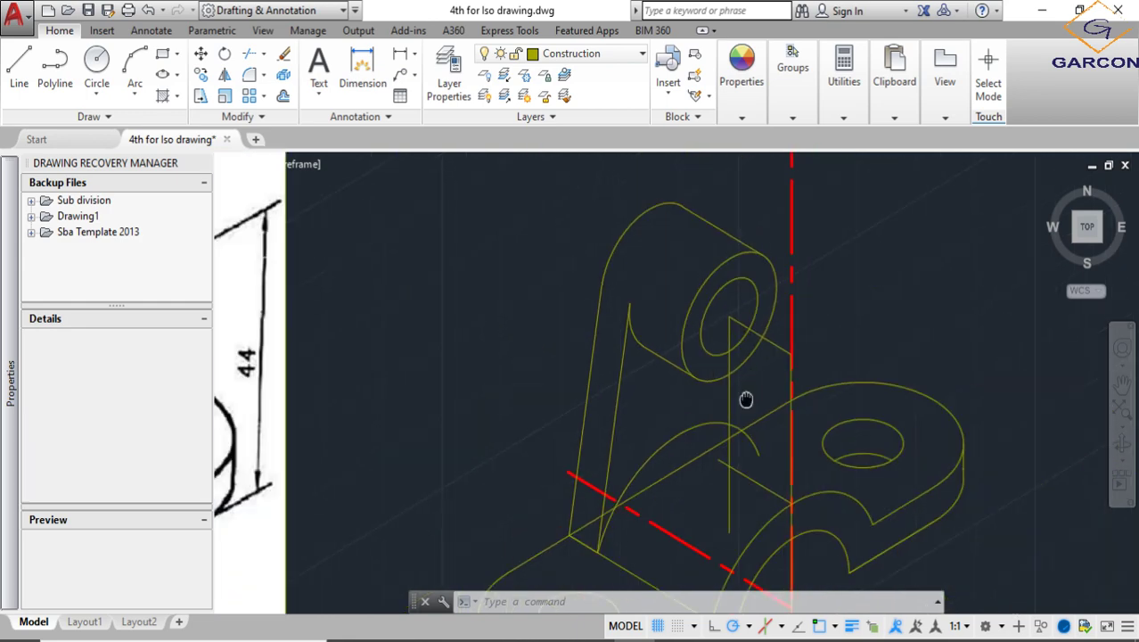
middle_drag(745, 399, 707, 386)
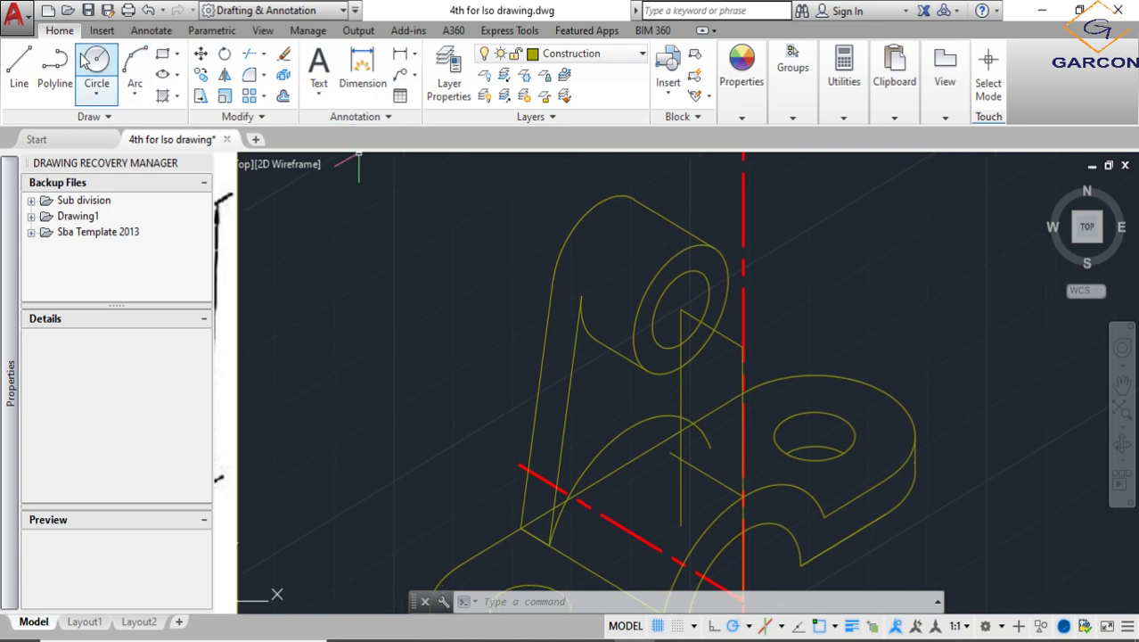
click(20, 59)
scroll(623, 287, up, 4)
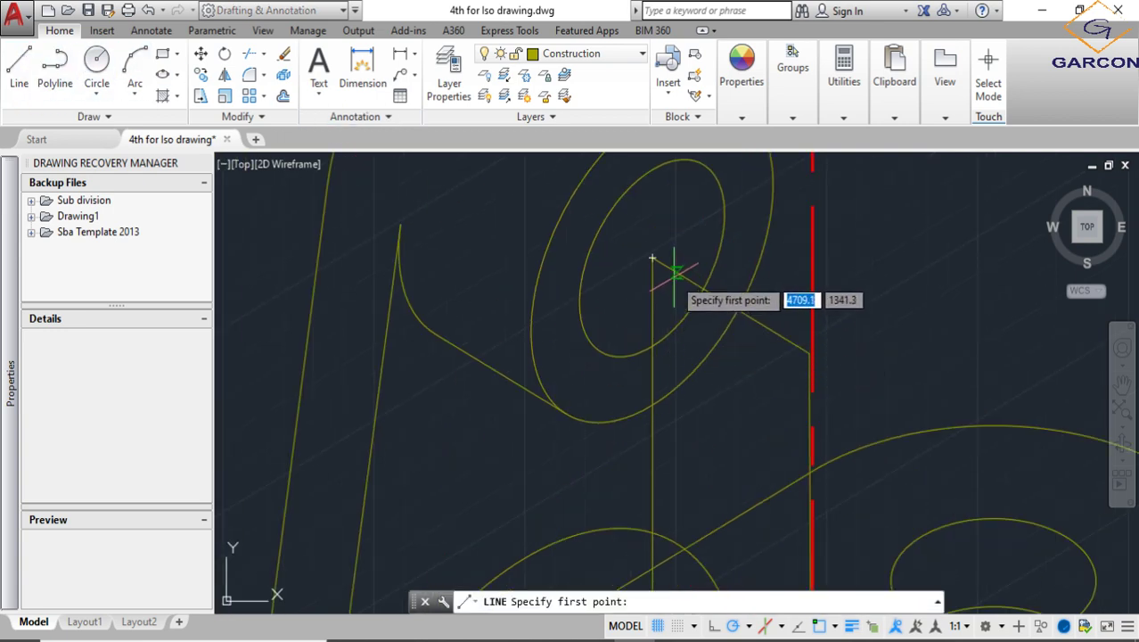
scroll(665, 407, up, 3)
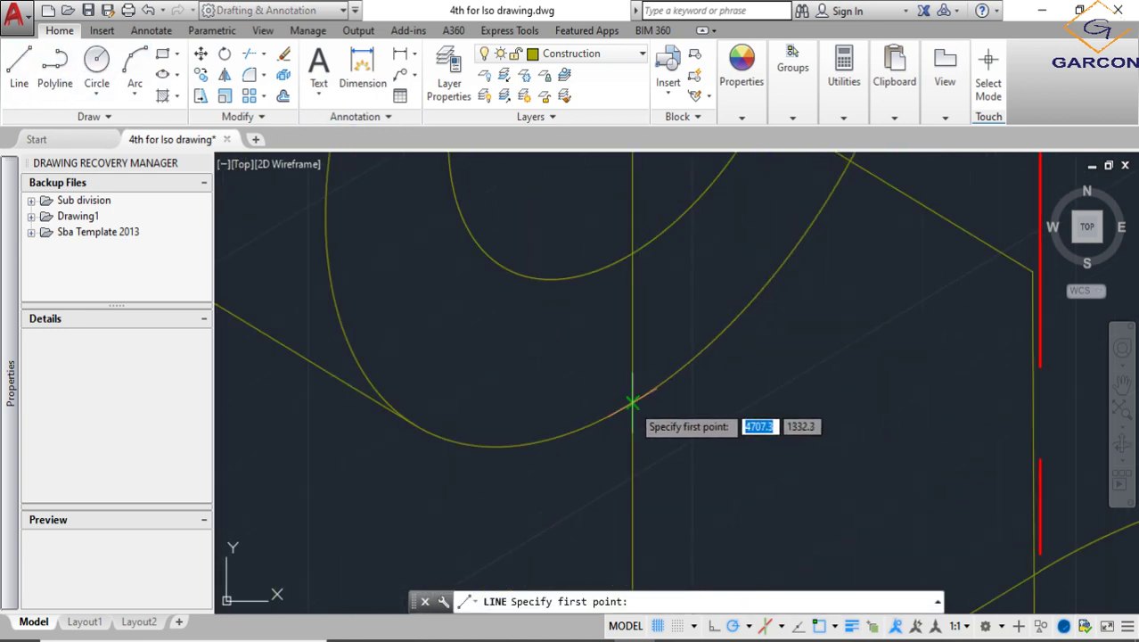
click(631, 403)
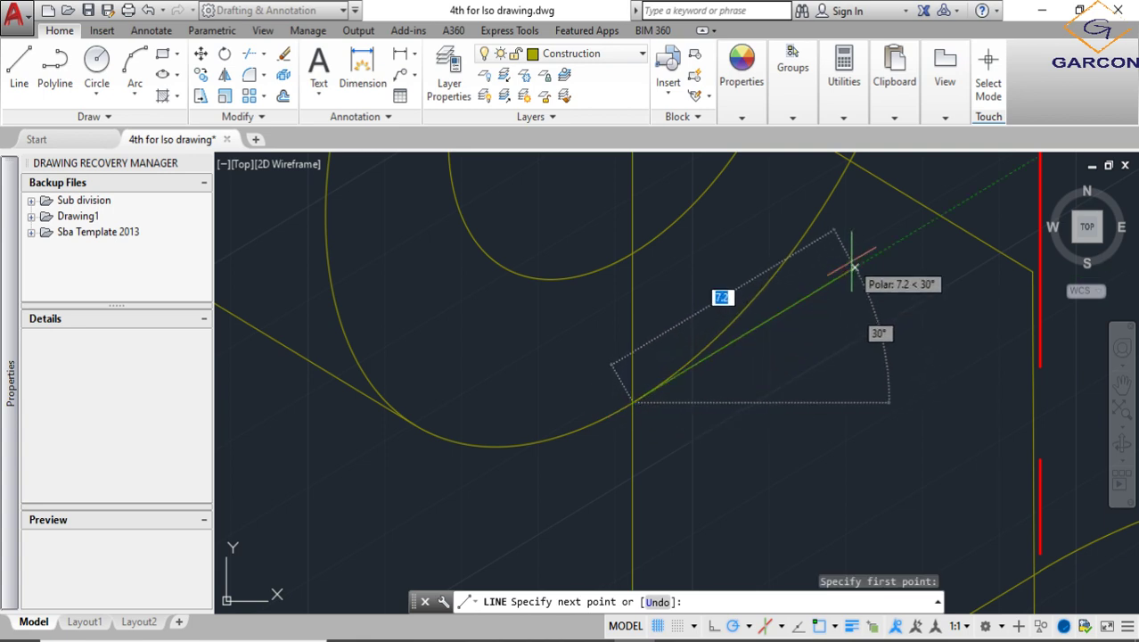
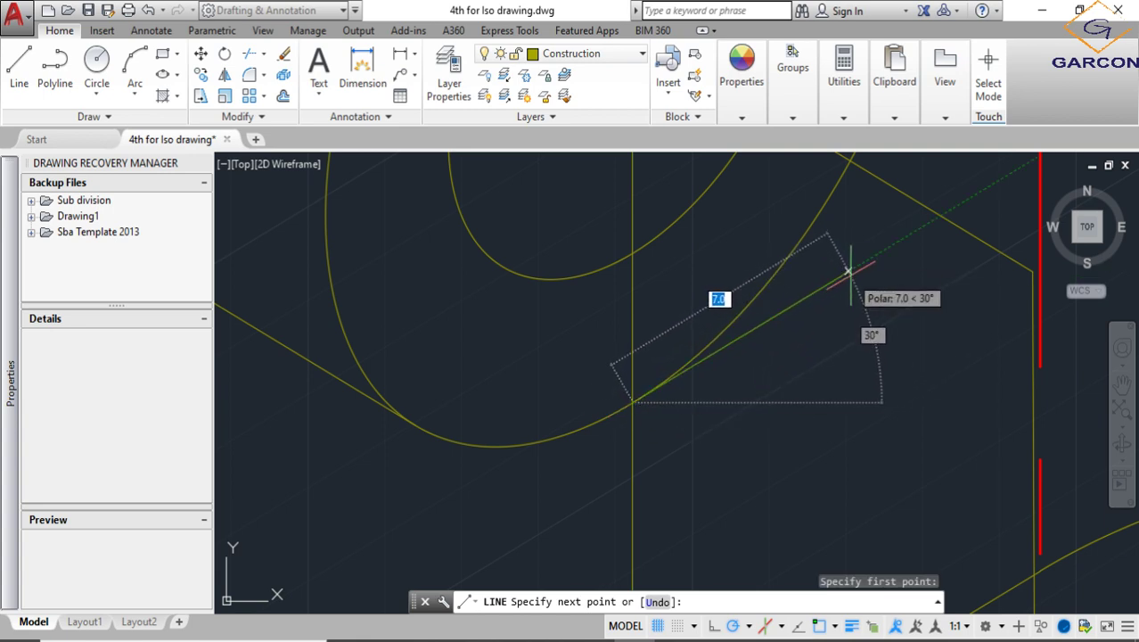
Finish the rib guide under the boss: 3 mm along the 30° axis, continuing about 25 mm straight down
text(3)
key(Return)
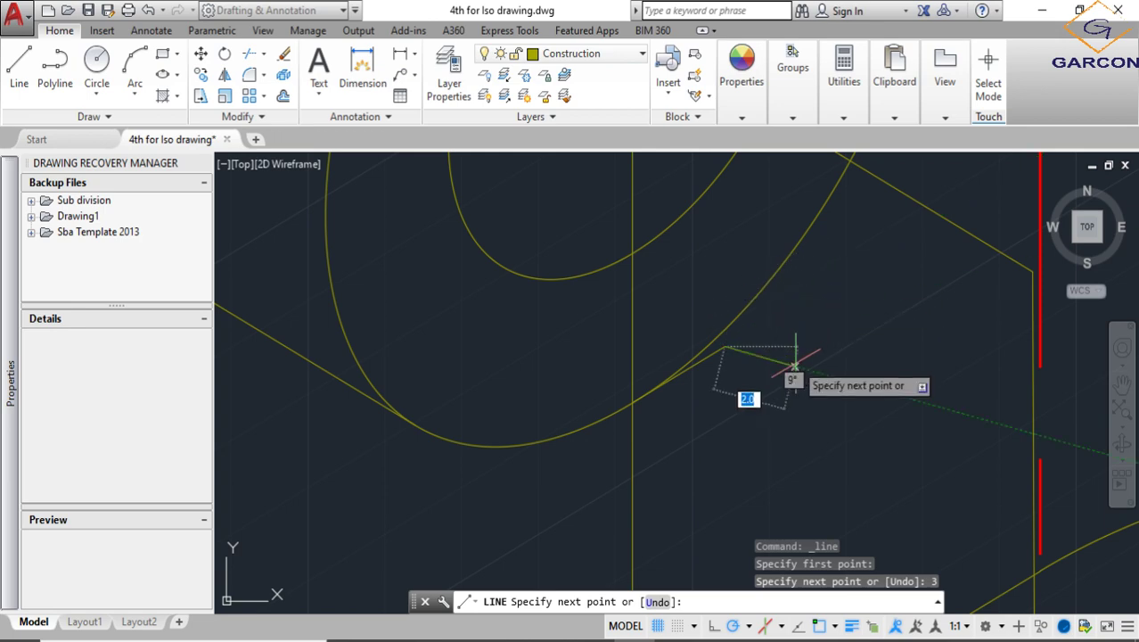
scroll(757, 420, down, 3)
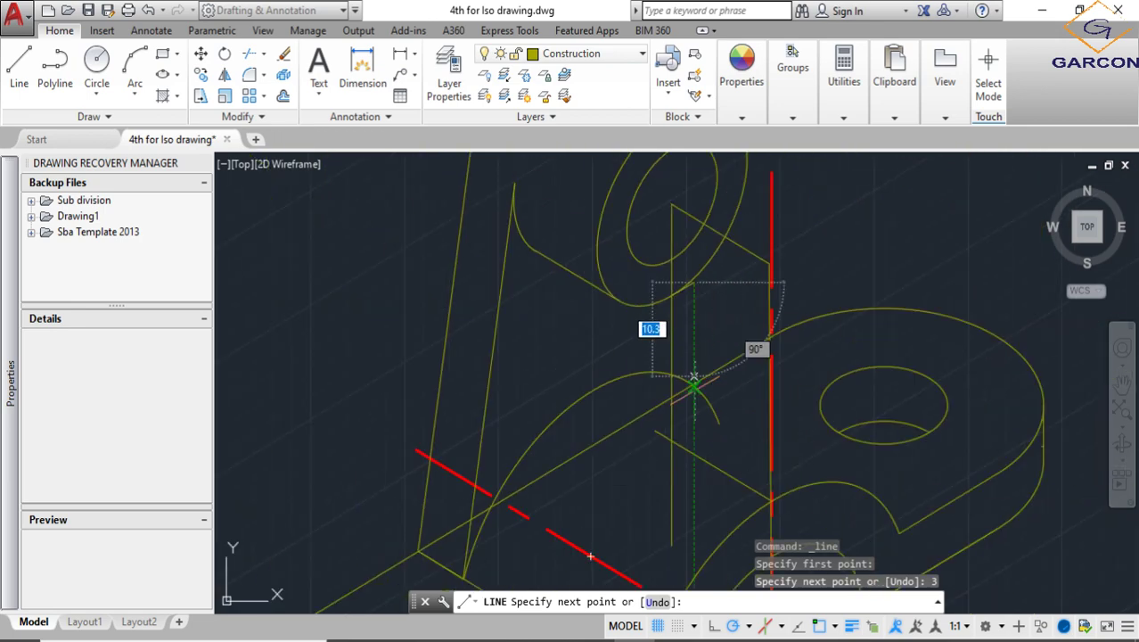
click(694, 511)
key(Return)
Draw the opposite rib guide from the same boss circle crossing: 3 mm along 210°, continuing straight down past the rear arch
scroll(659, 319, up, 1)
key(Return)
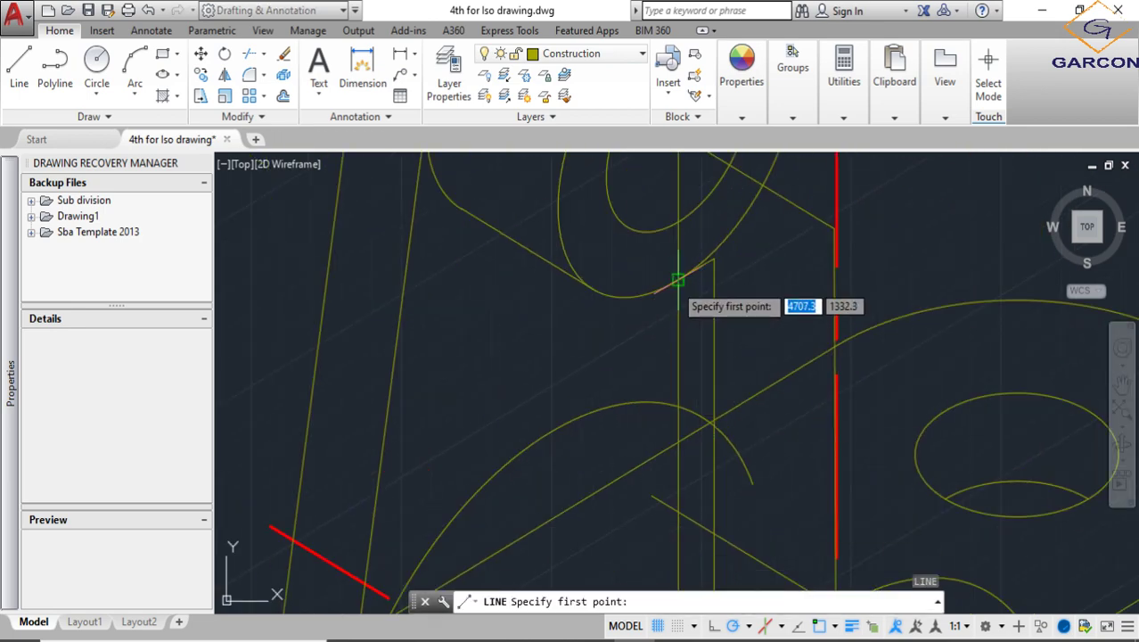
click(678, 281)
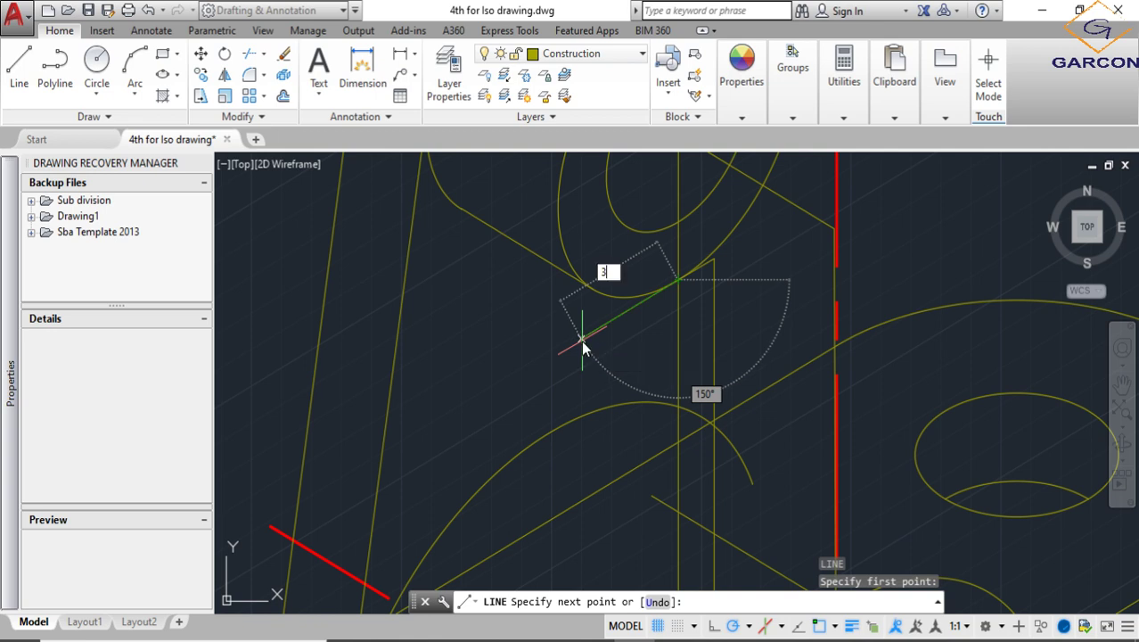
key(Return)
middle_drag(638, 461, 638, 307)
click(644, 496)
key(Return)
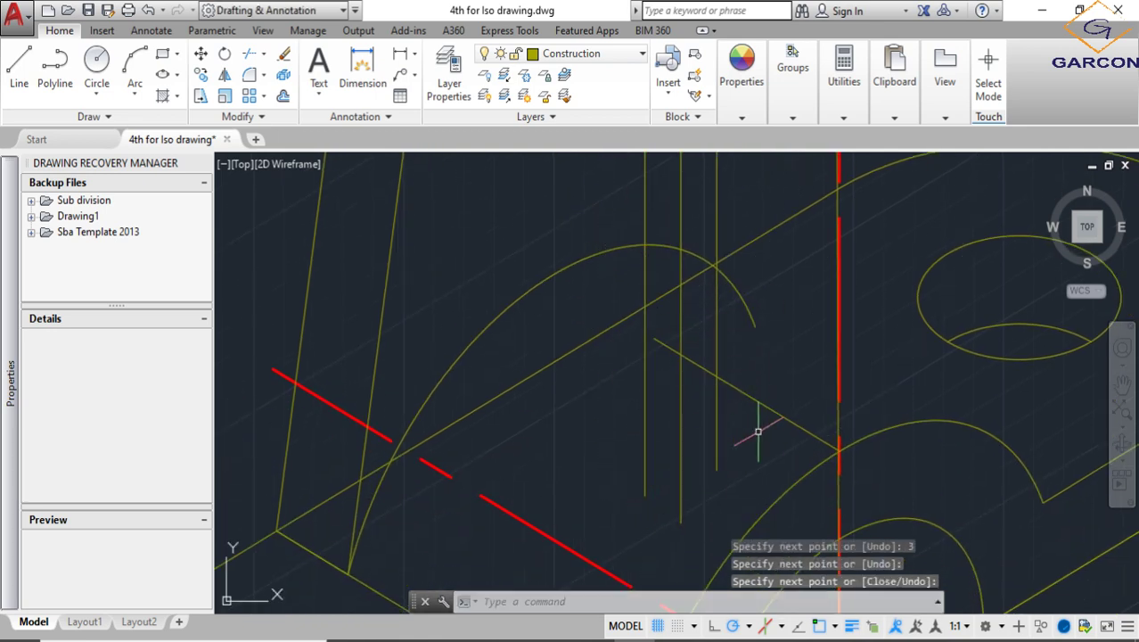
From the front arch's crossing with the vertical centre line, draw 3 mm along 210°, continuing back along 150° past the vertical guides
scroll(816, 437, up, 3)
key(Return)
scroll(810, 439, up, 2)
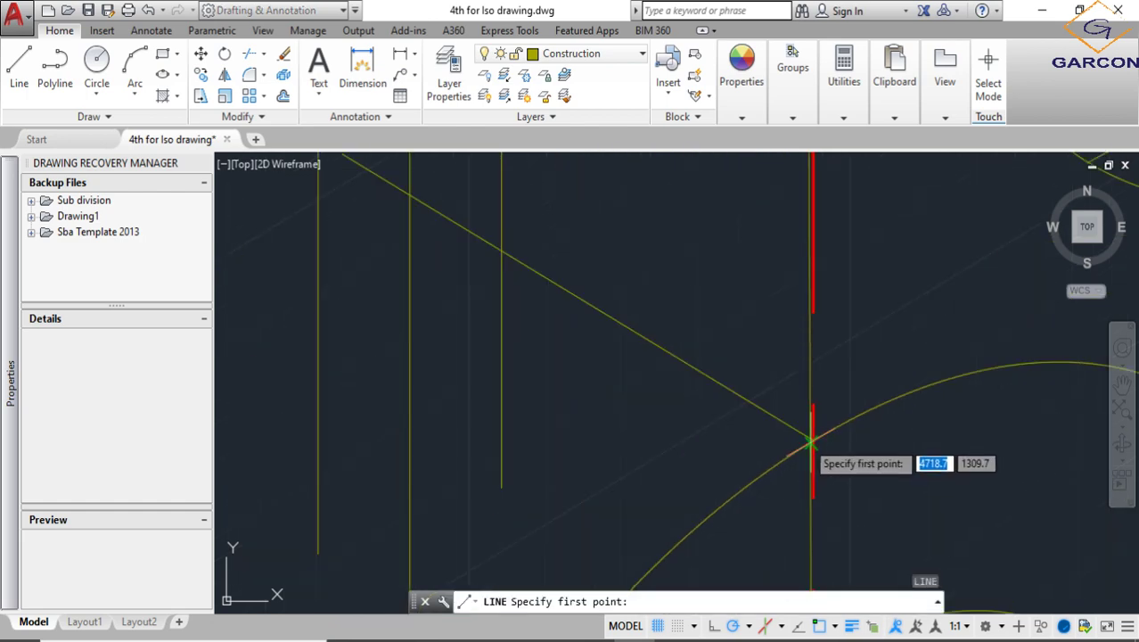
click(811, 438)
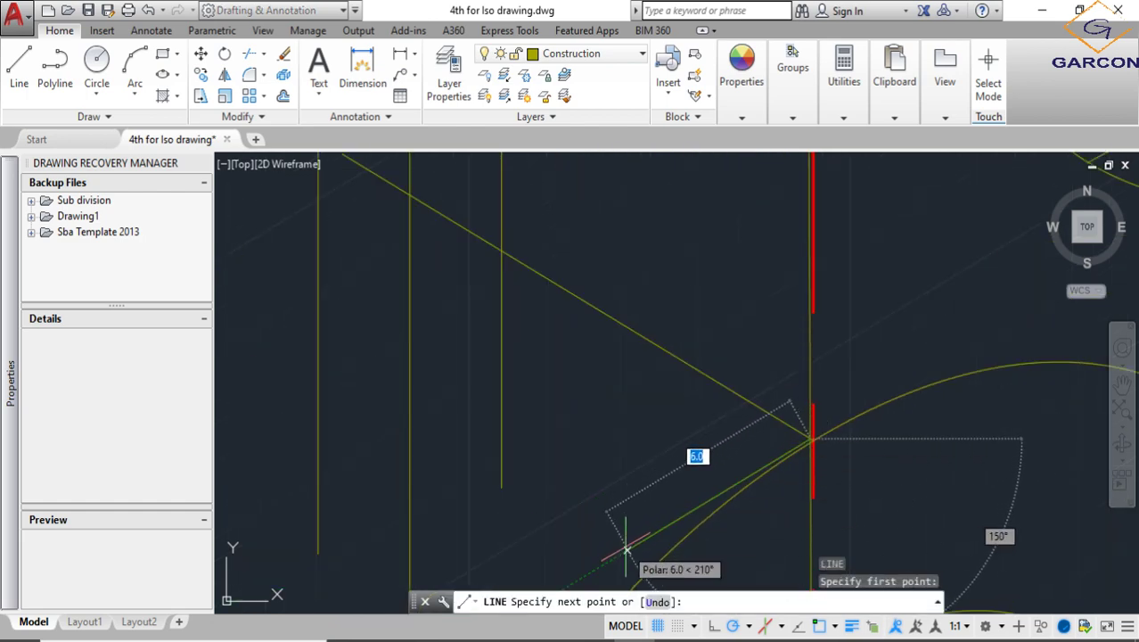
text(3)
key(Return)
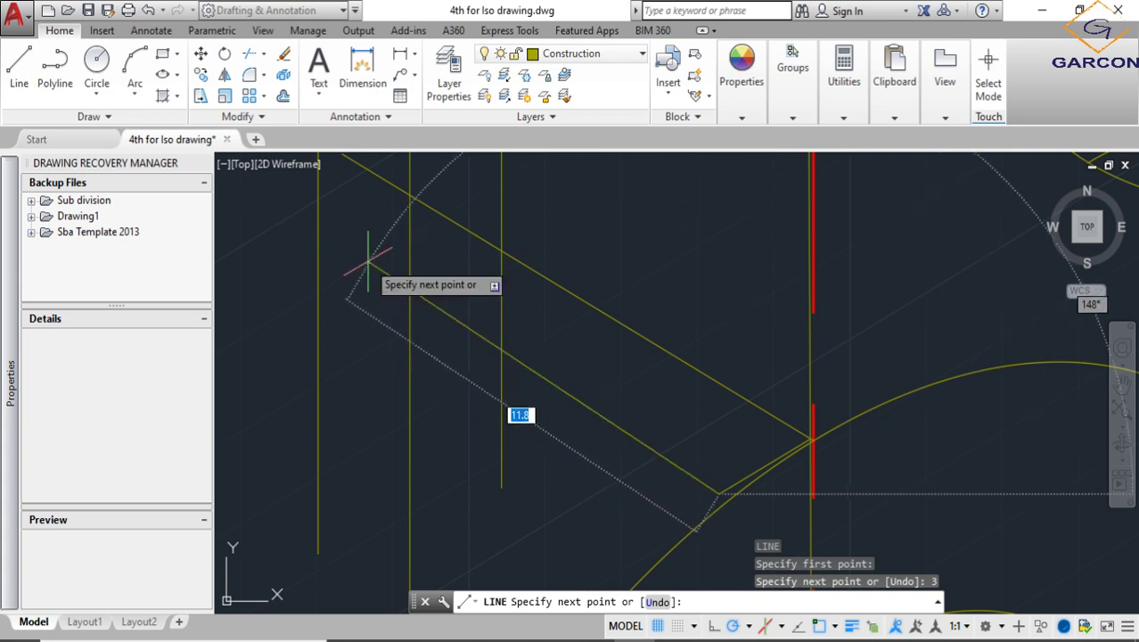
middle_drag(362, 258, 449, 345)
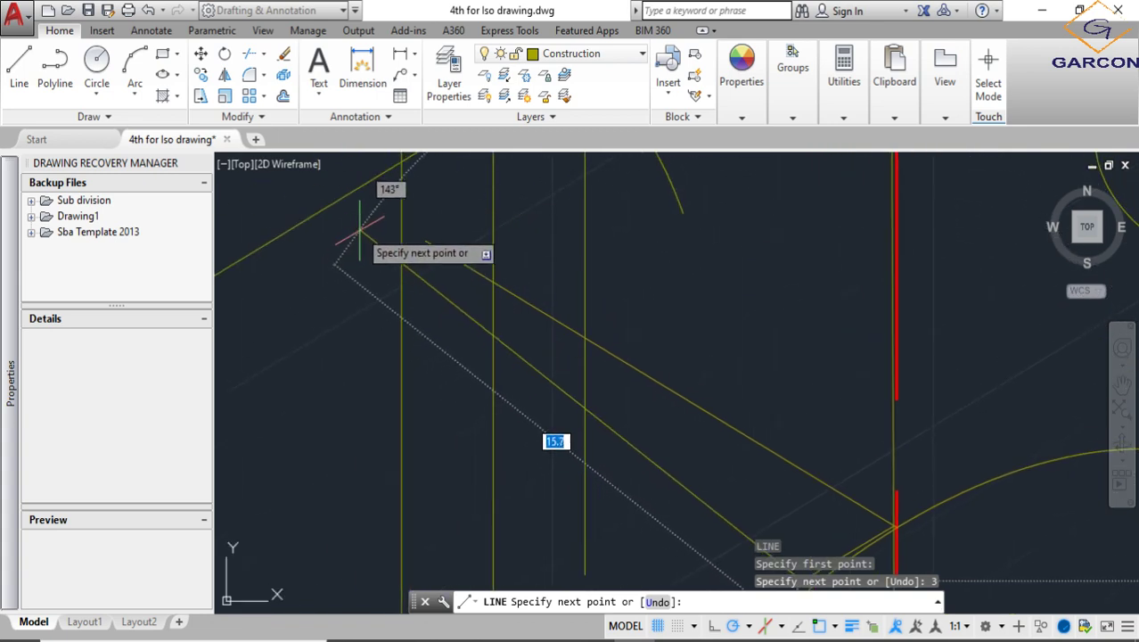
click(332, 295)
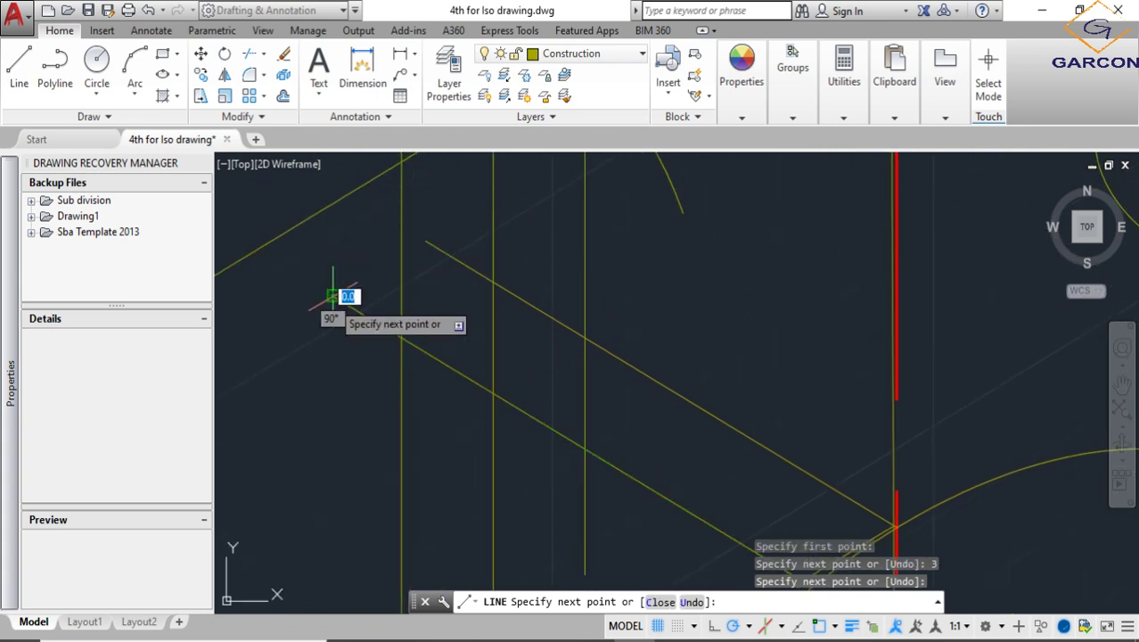
key(Return)
From the same front arch crossing, draw 3 mm along 30°, continuing about 15.5 mm back along 150°
scroll(1000, 469, down, 2)
middle_drag(903, 483, 695, 317)
scroll(695, 317, up, 4)
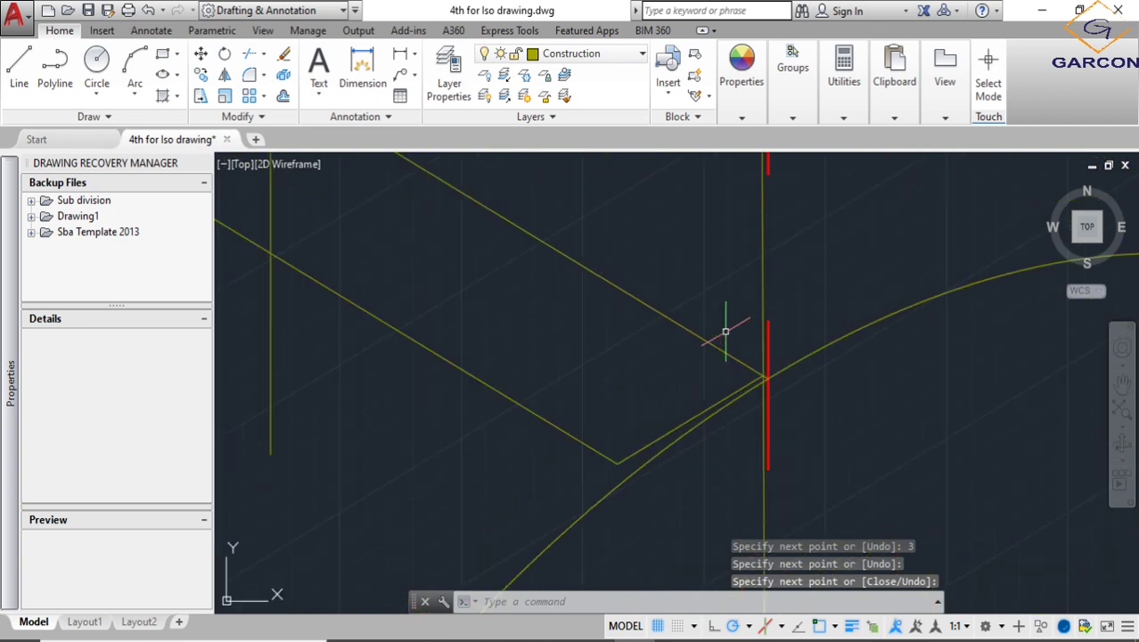
key(Return)
click(767, 377)
middle_drag(905, 293, 698, 365)
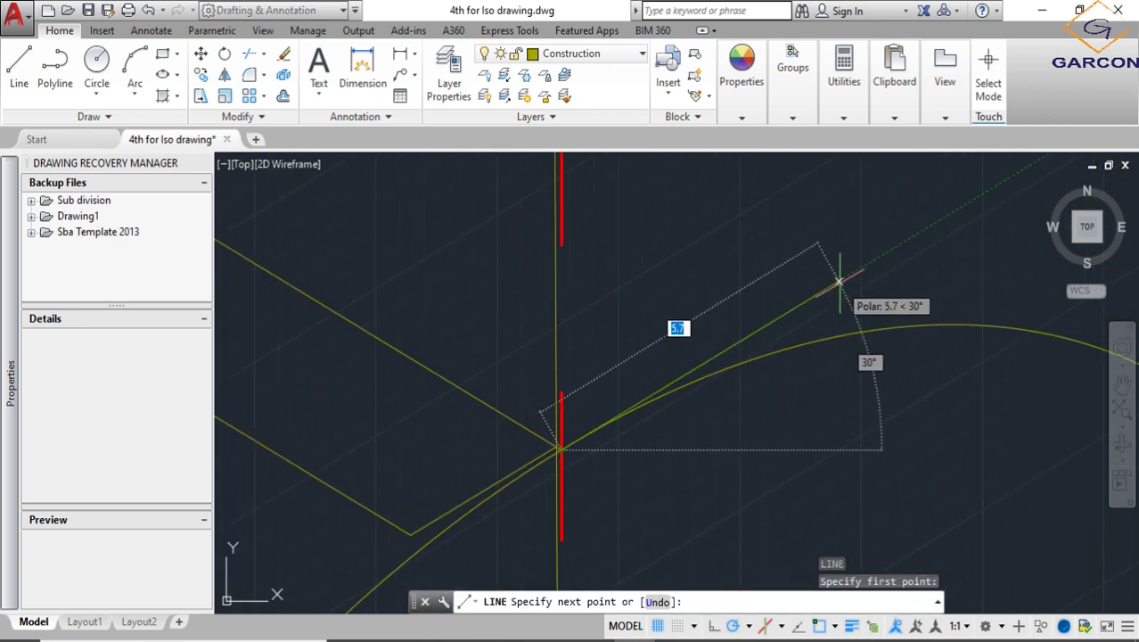
key(Return)
scroll(838, 281, down, 4)
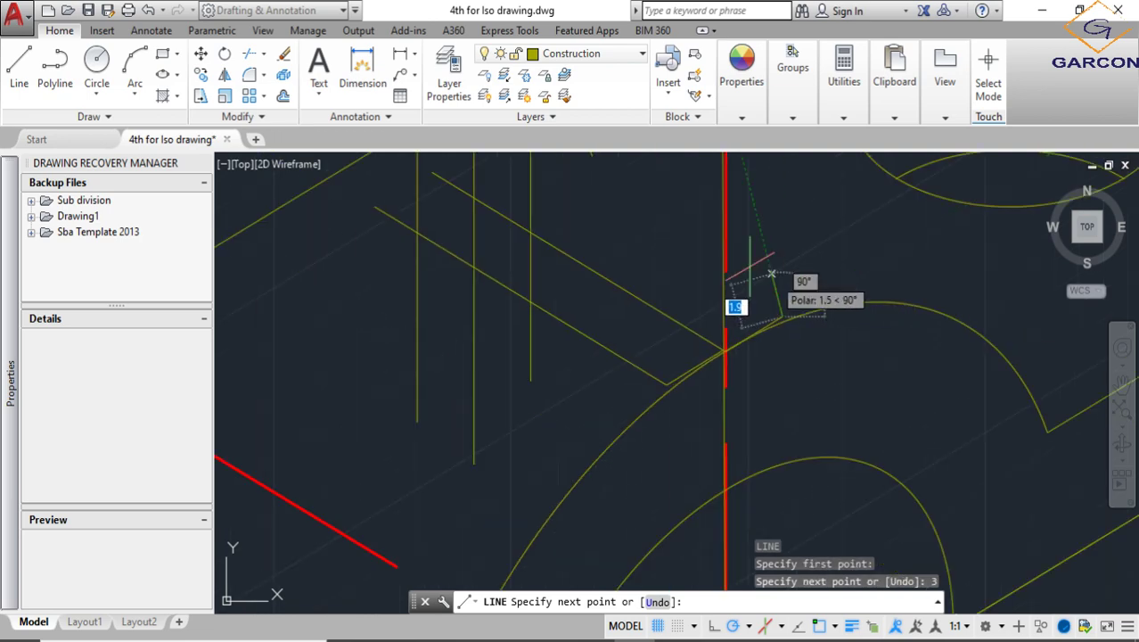
middle_drag(675, 221, 663, 394)
scroll(663, 395, down, 4)
scroll(602, 383, up, 3)
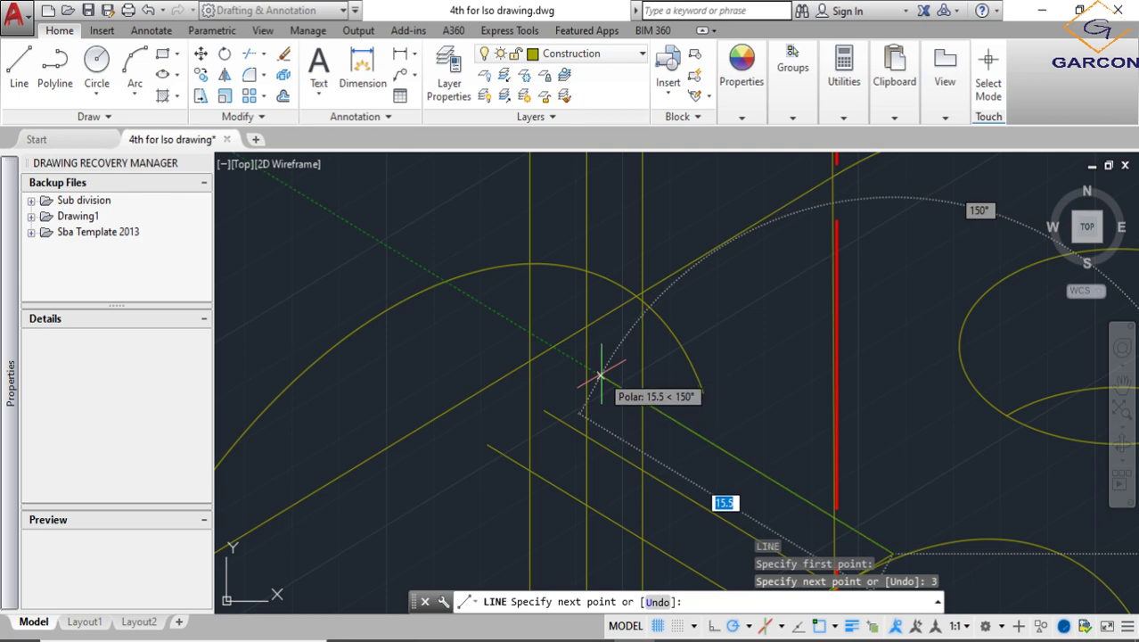
click(602, 374)
key(Escape)
Draw the rib's right slanted edge from the 30° offset corner under the boss to the matching corner at the front arch
scroll(642, 401, down, 4)
scroll(722, 428, up, 3)
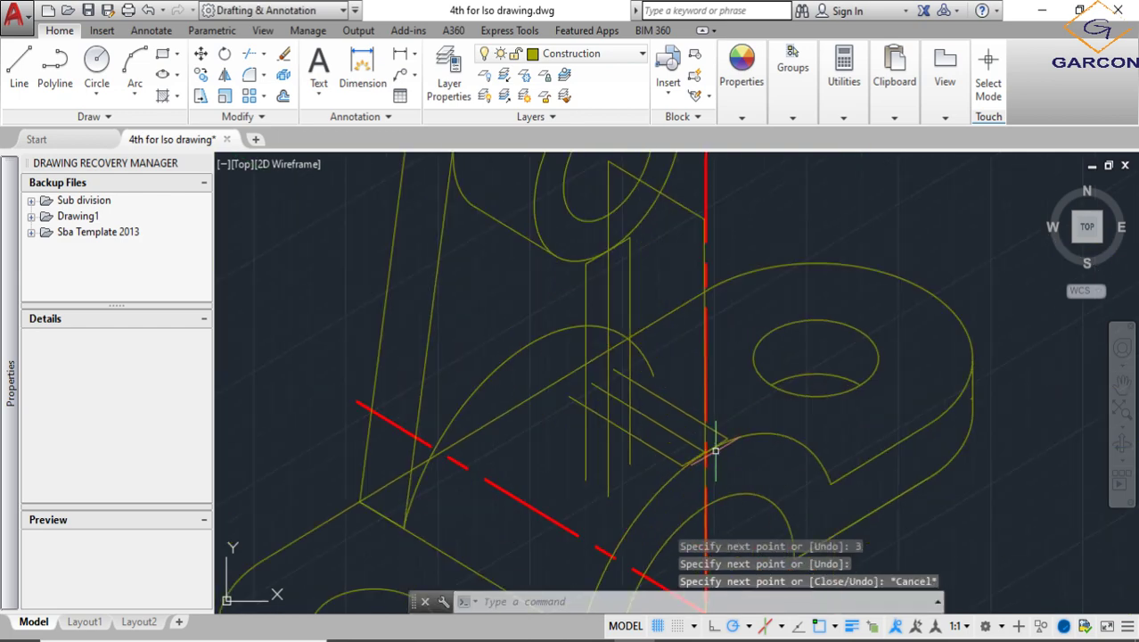
scroll(733, 436, down, 4)
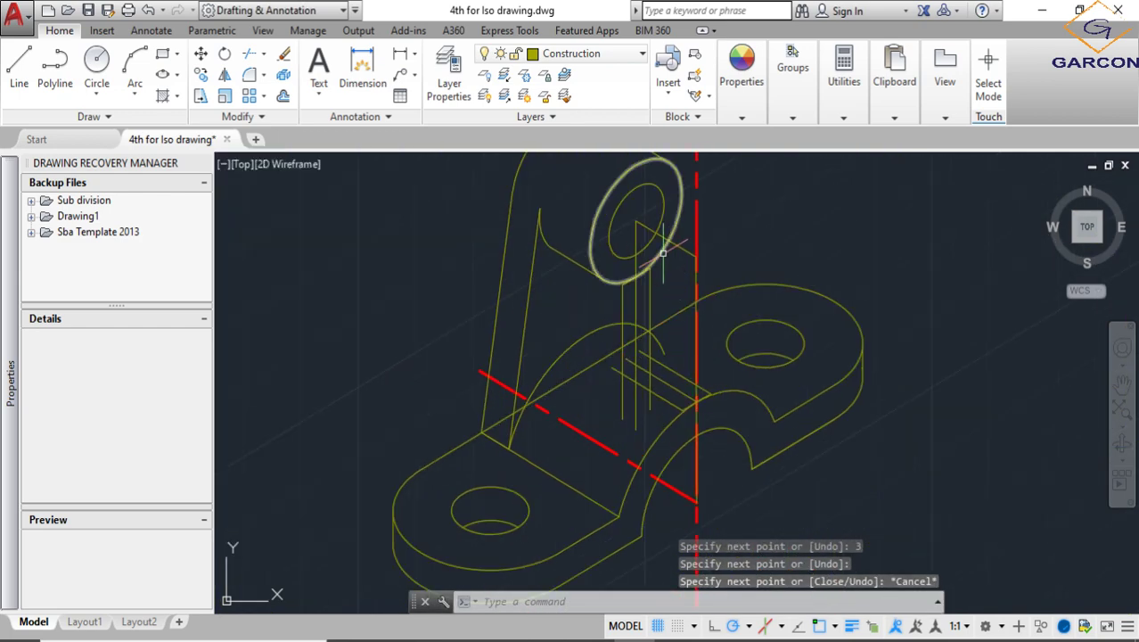
click(19, 65)
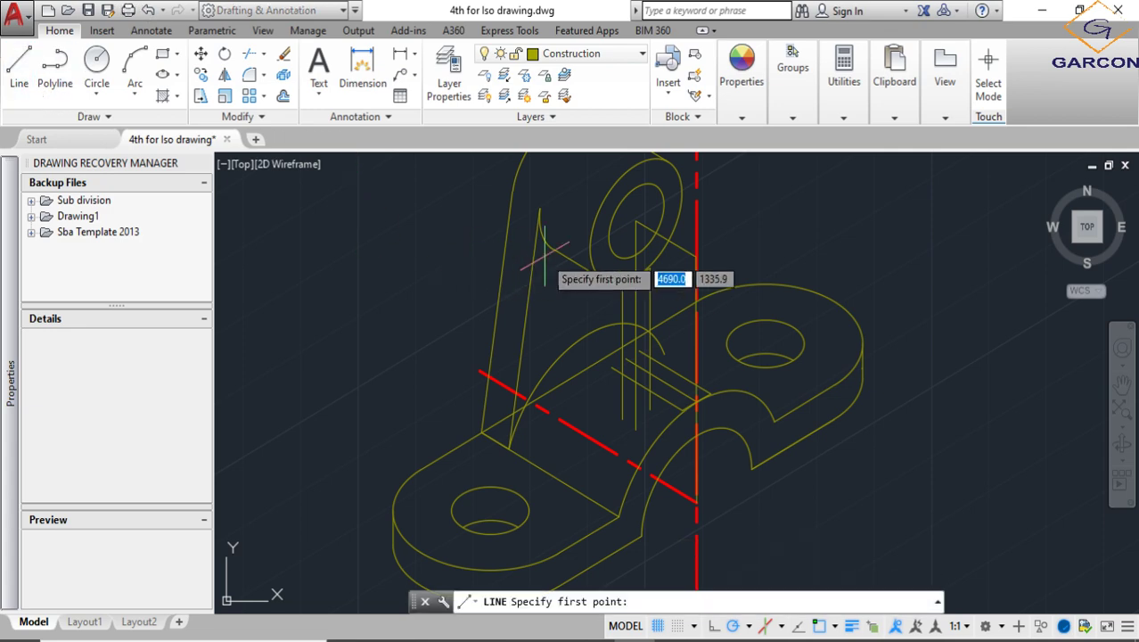
scroll(677, 281, up, 4)
click(667, 278)
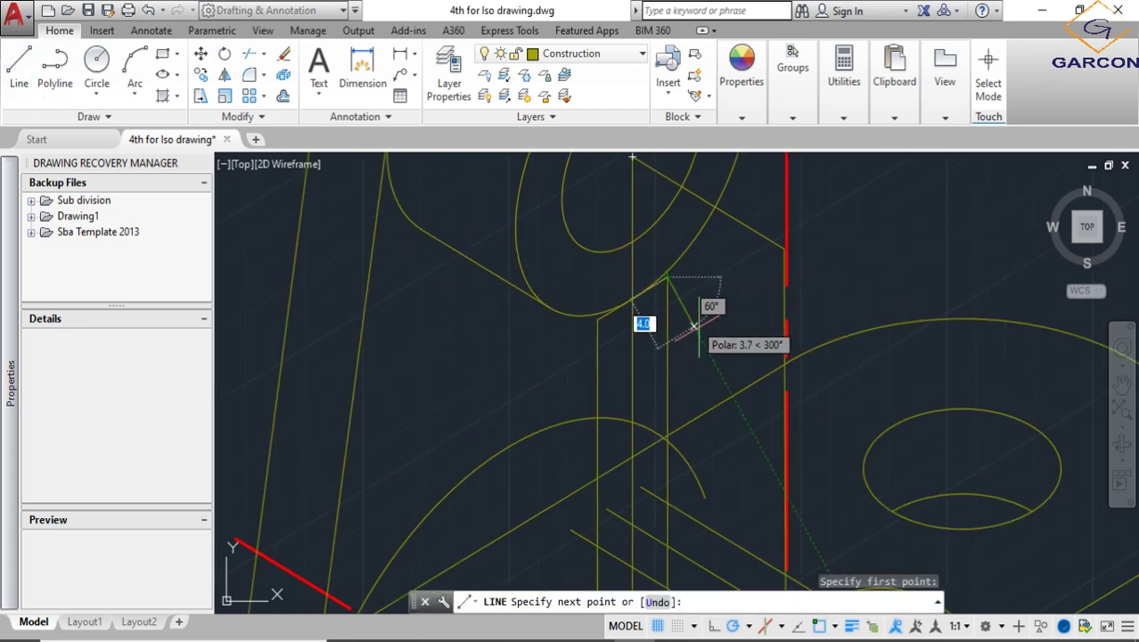
middle_drag(751, 436, 684, 246)
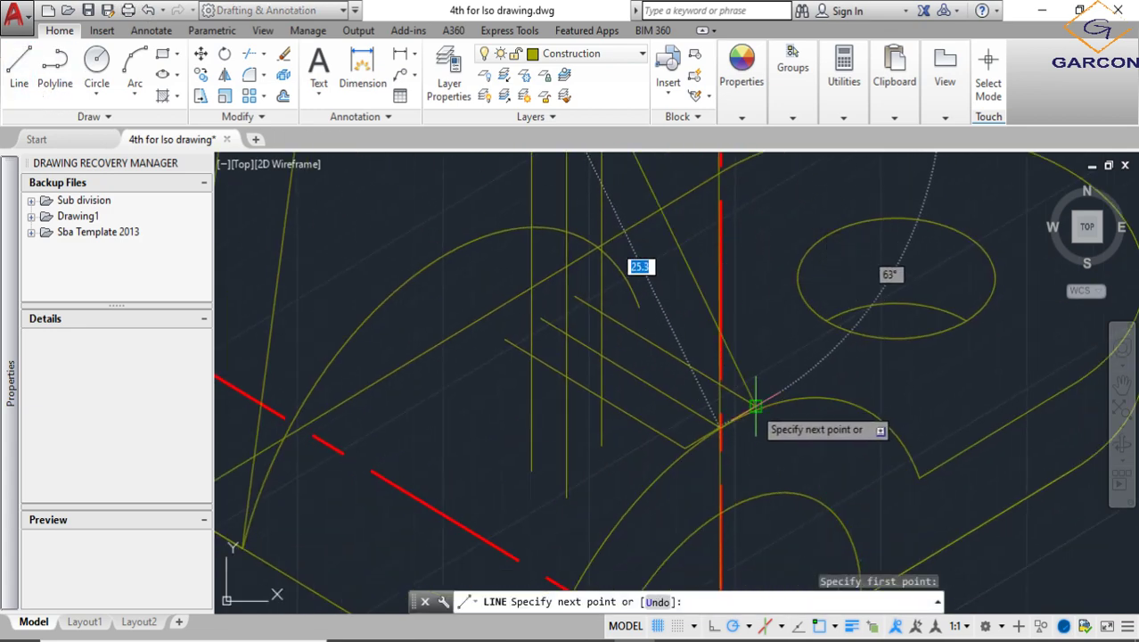
click(756, 407)
key(Return)
key(Return)
Draw the rib's left slanted edge from the 210° offset corner at the front arch to the matching corner under the boss
scroll(689, 443, up, 2)
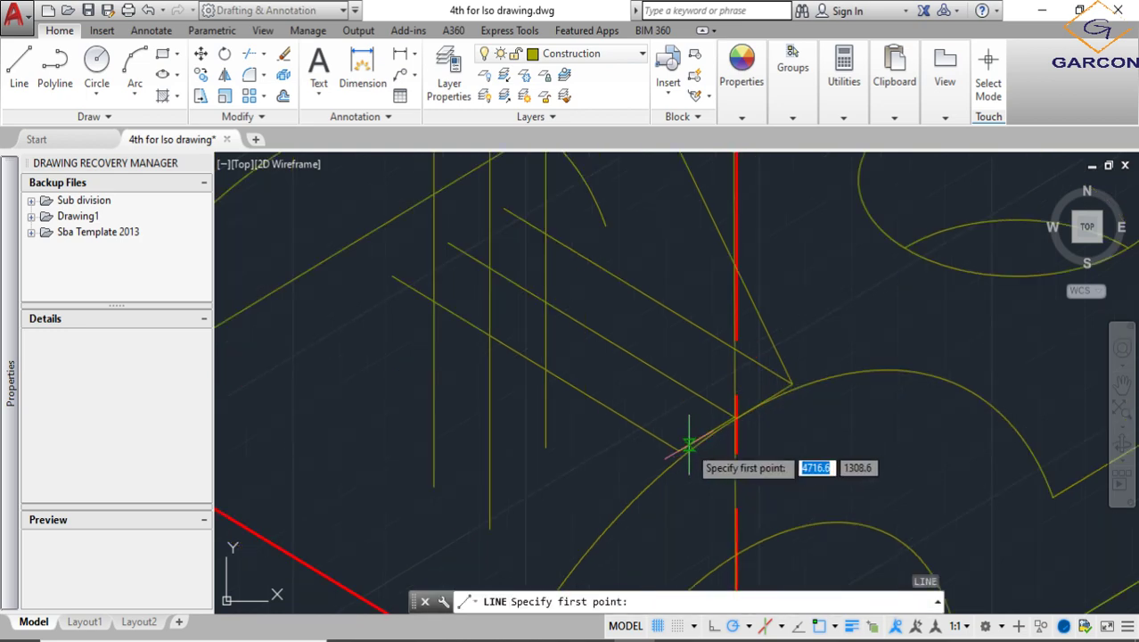
click(679, 450)
scroll(679, 451, down, 2)
scroll(610, 328, up, 3)
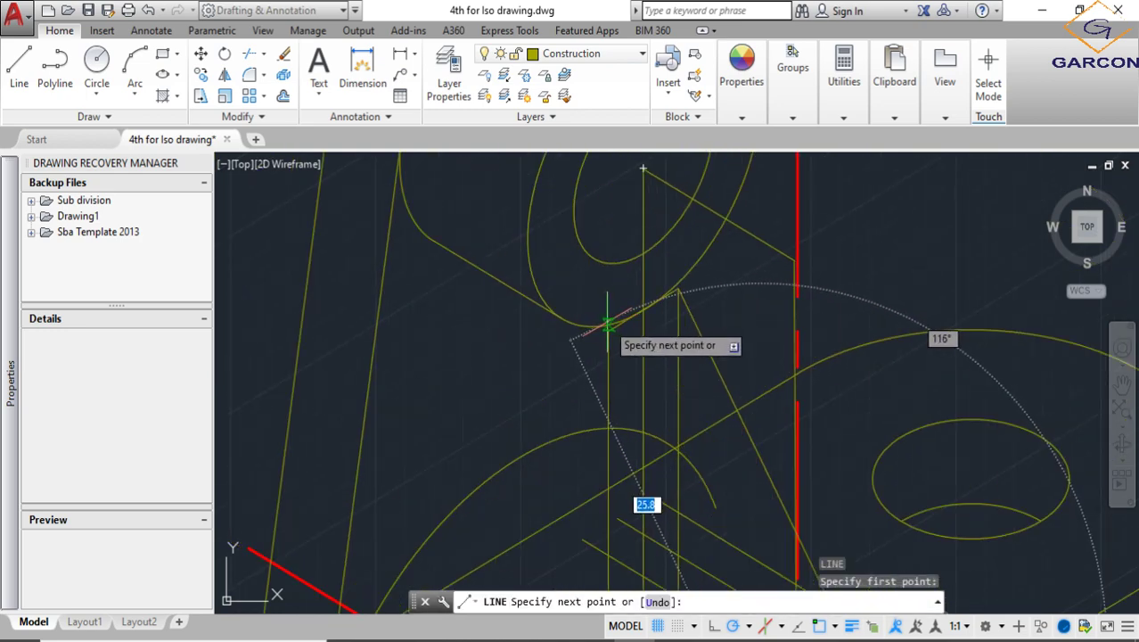
click(607, 331)
key(Return)
Erase the left and middle vertical guides together with the left and middle receding guides of the rib
scroll(749, 459, down, 5)
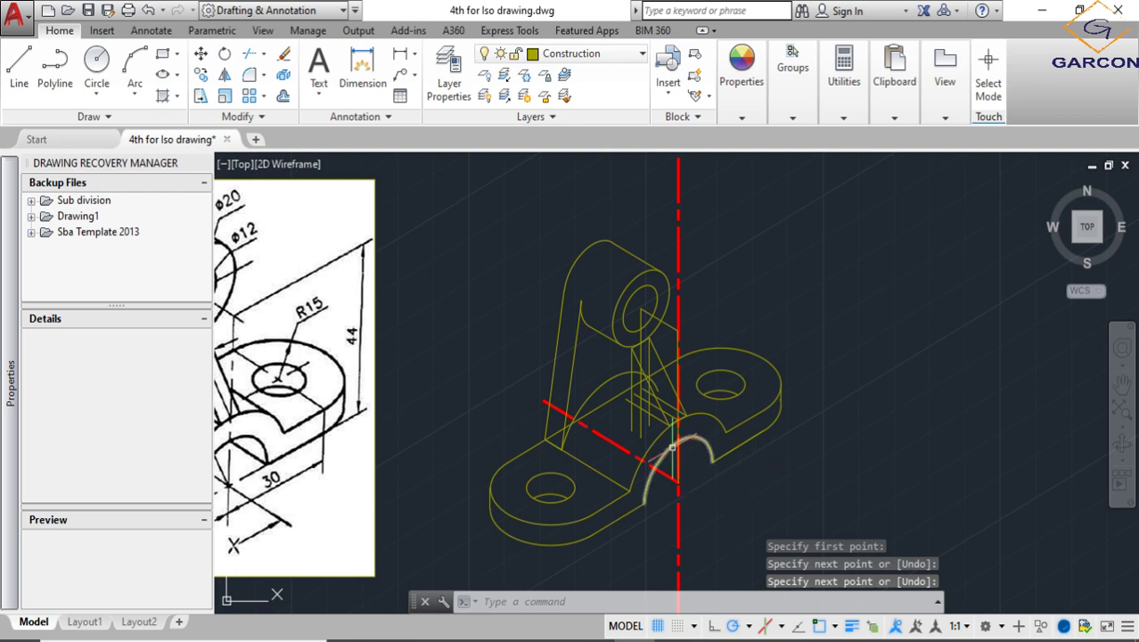
scroll(690, 449, down, 2)
scroll(626, 408, up, 6)
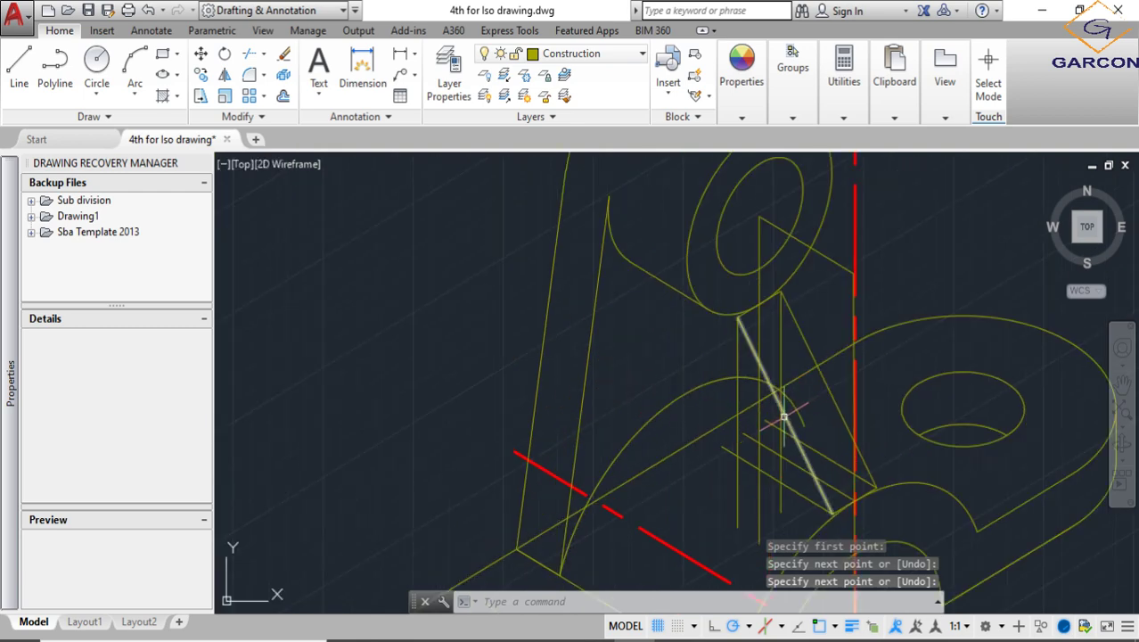
scroll(752, 455, up, 2)
scroll(771, 427, down, 6)
scroll(789, 431, up, 6)
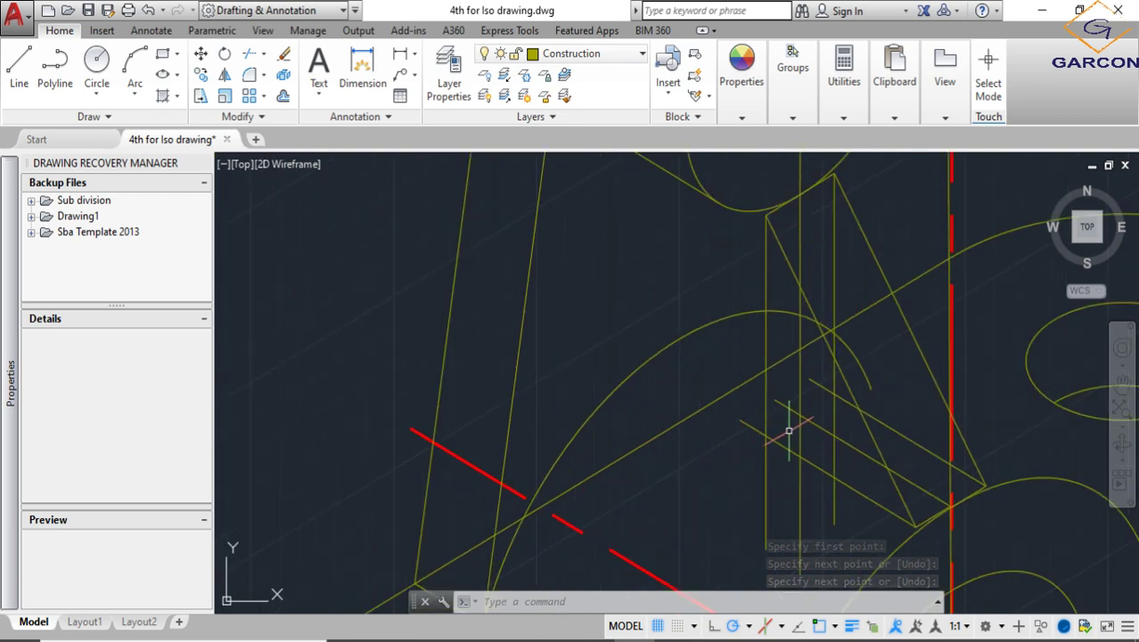
scroll(803, 464, up, 1)
click(805, 470)
click(734, 363)
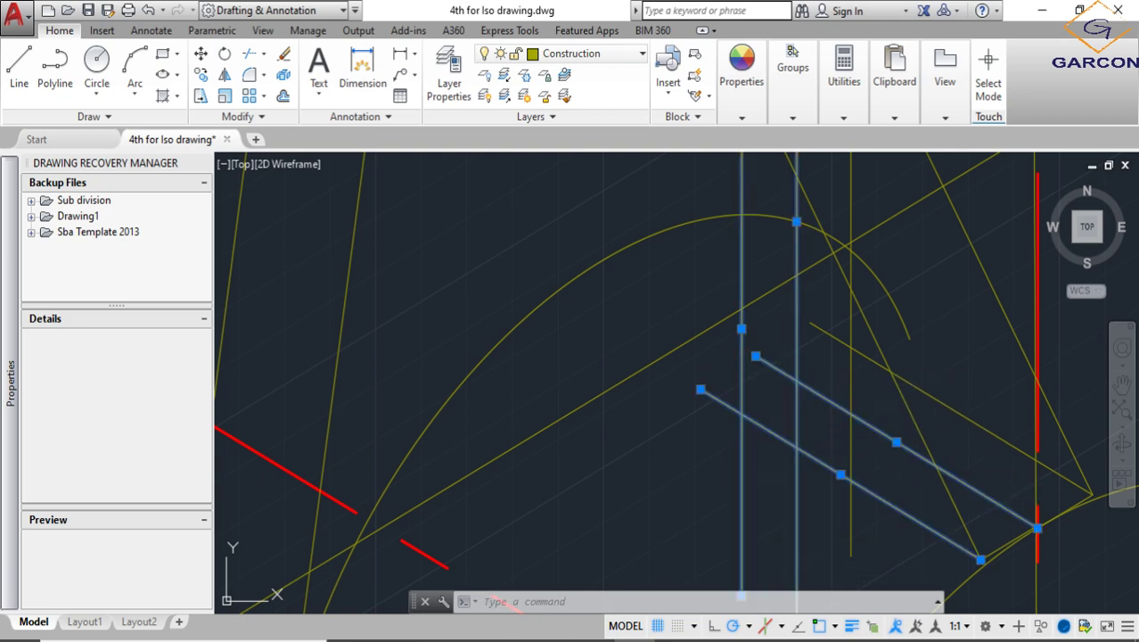
key(Delete)
Erase the rib's remaining right vertical guide and right receding guide
click(813, 381)
click(814, 329)
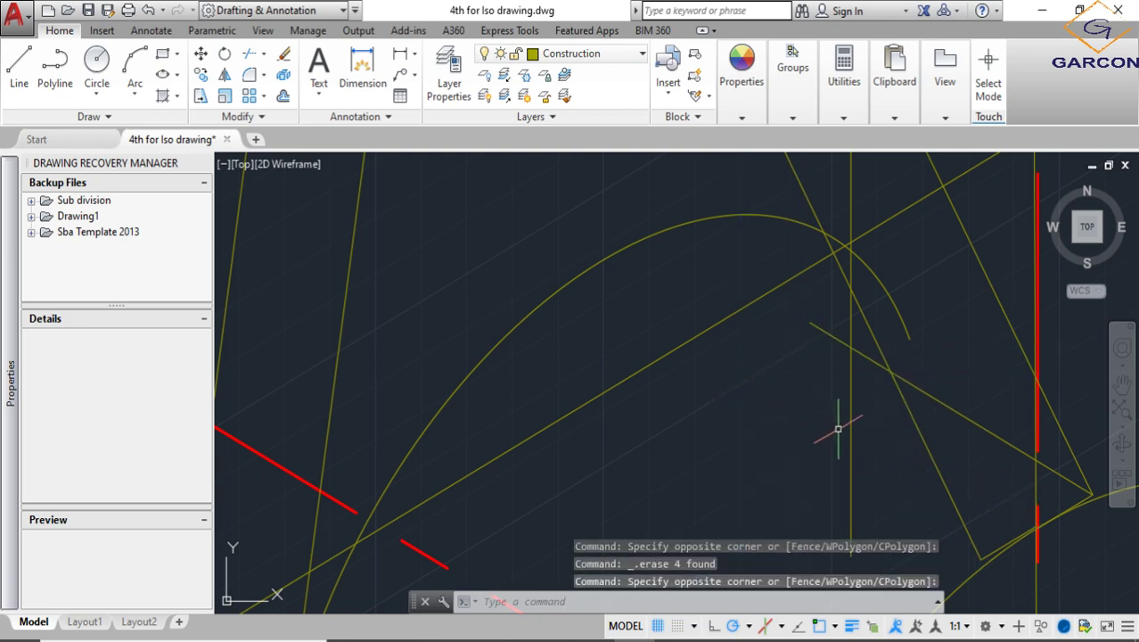
scroll(837, 426, down, 3)
scroll(839, 410, up, 2)
click(840, 401)
click(836, 395)
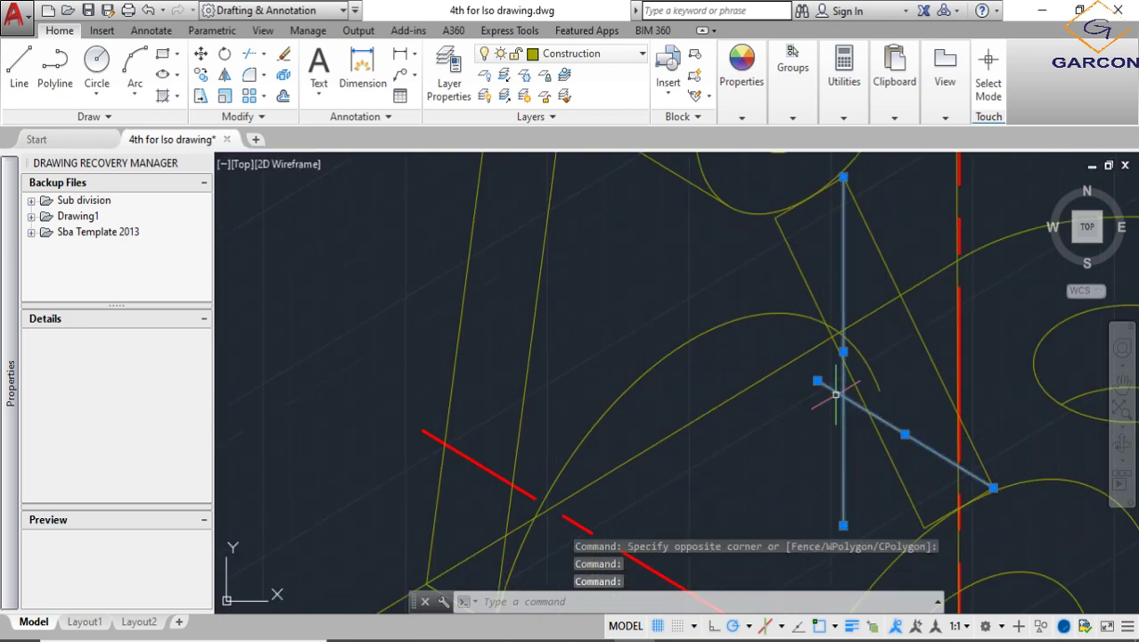
key(Delete)
Extend the rib's right slanted edge up to the boss's outer front circle, using that circle and the outer front arch as boundaries
scroll(833, 414, down, 3)
scroll(871, 453, up, 2)
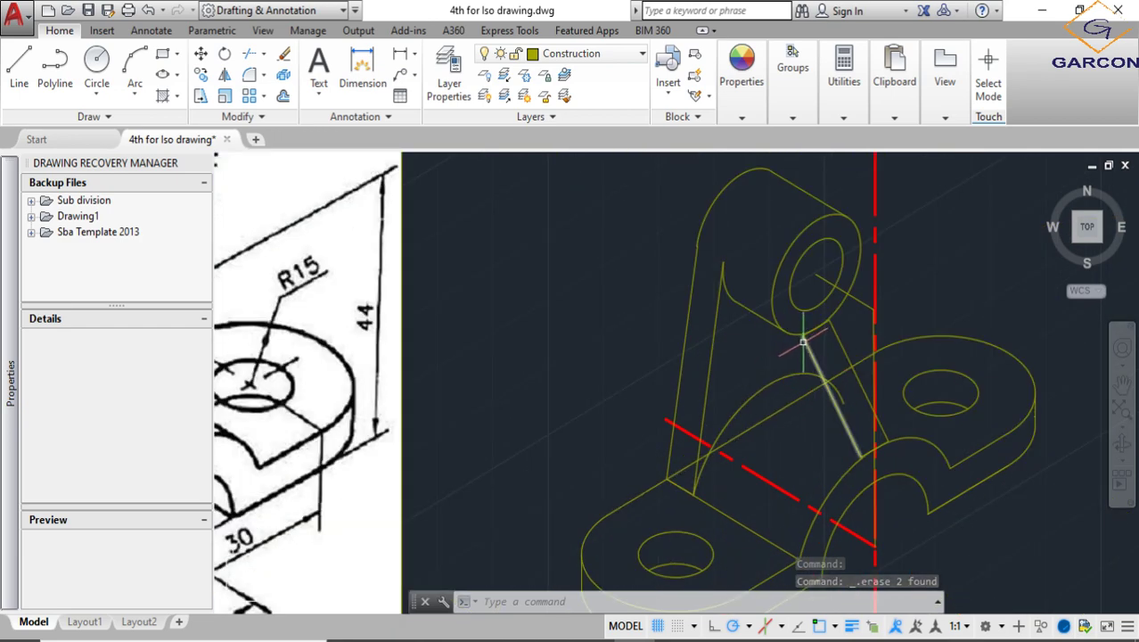
scroll(803, 341, up, 5)
click(788, 318)
scroll(852, 455, down, 2)
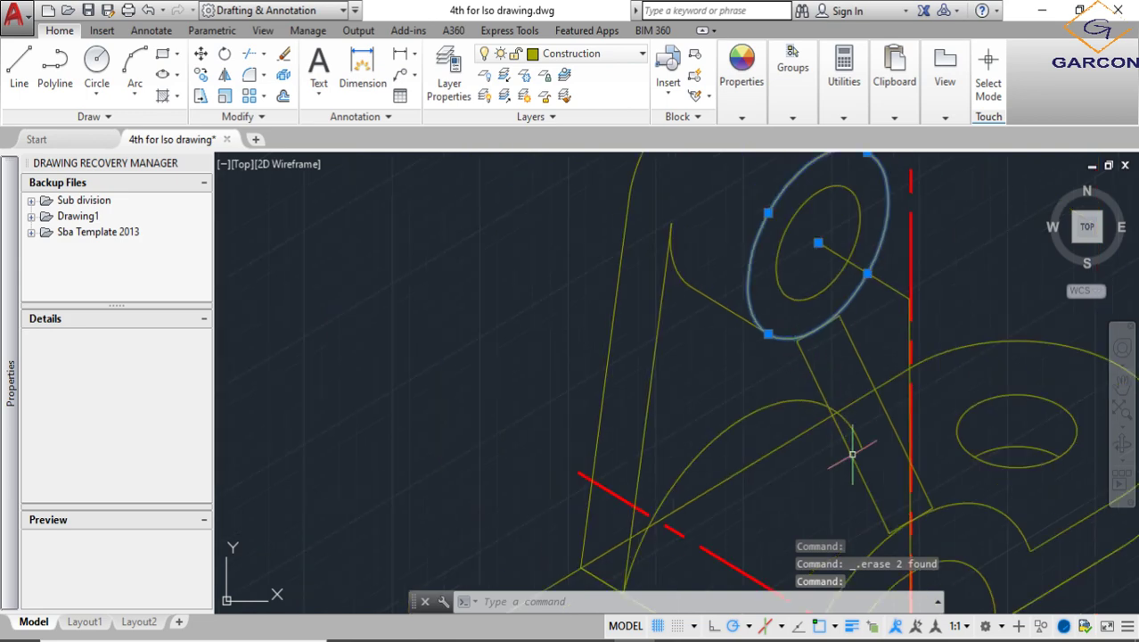
scroll(864, 481, down, 2)
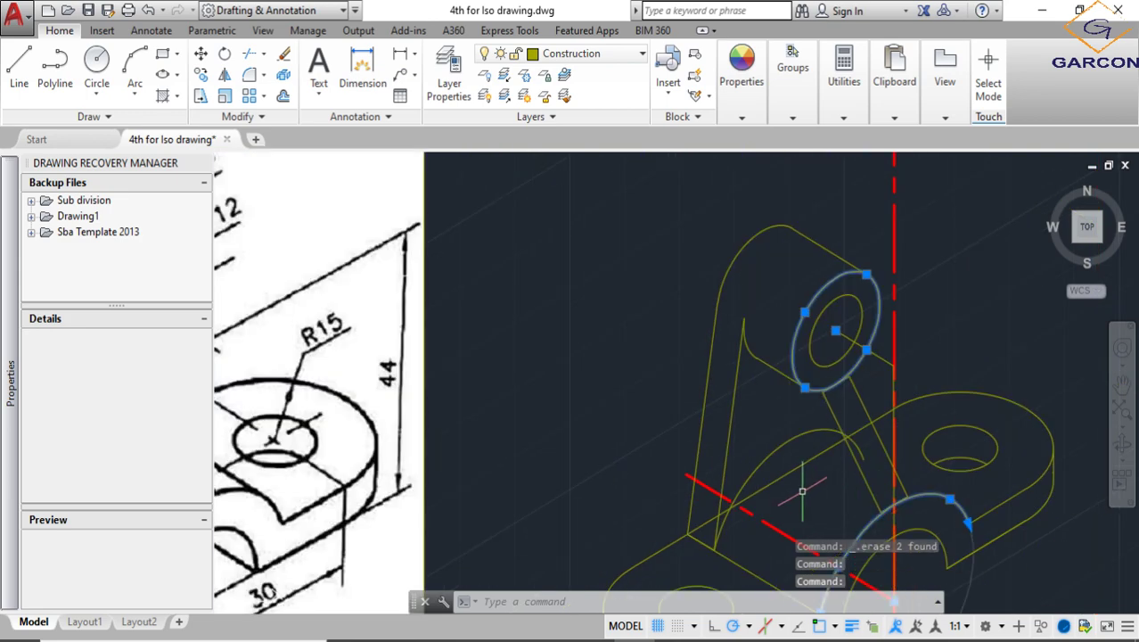
text(x)
scroll(841, 459, up, 5)
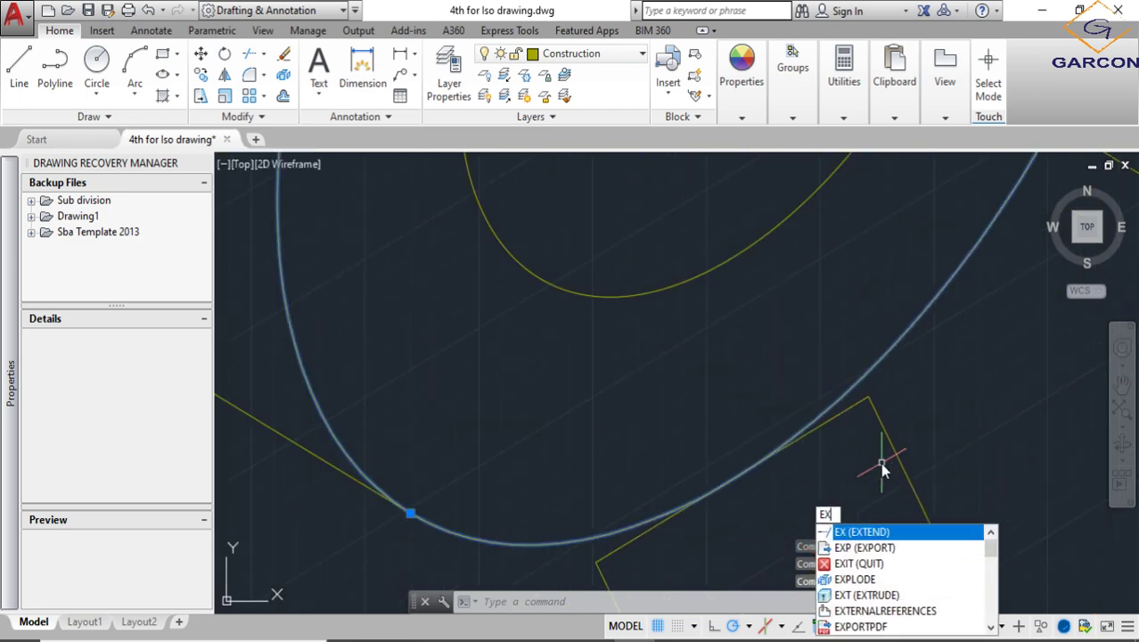
click(888, 532)
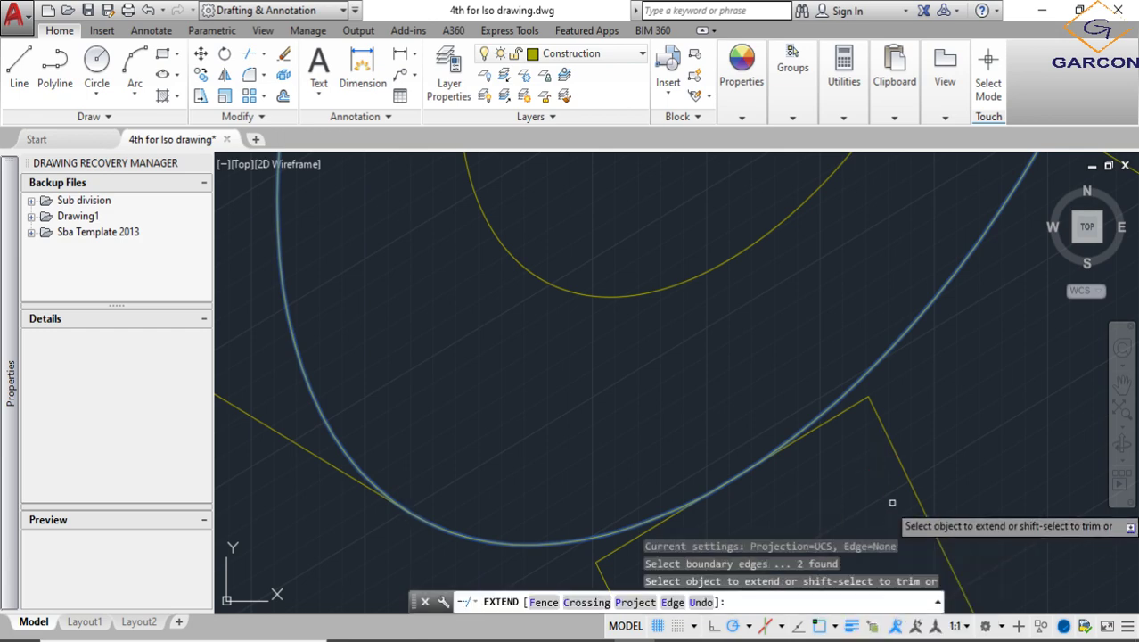
scroll(839, 458, down, 2)
middle_drag(839, 458, 832, 426)
scroll(750, 358, up, 2)
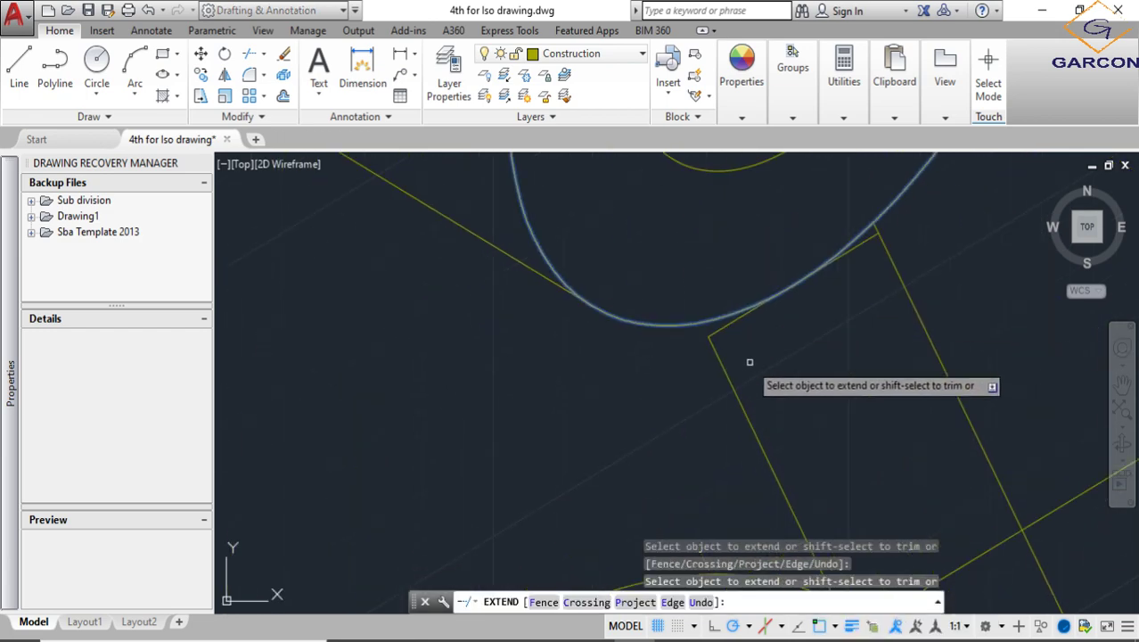
Extend the rib's left slanted edge down to the outer front arch and end the Extend command
scroll(730, 369, down, 4)
scroll(797, 393, up, 5)
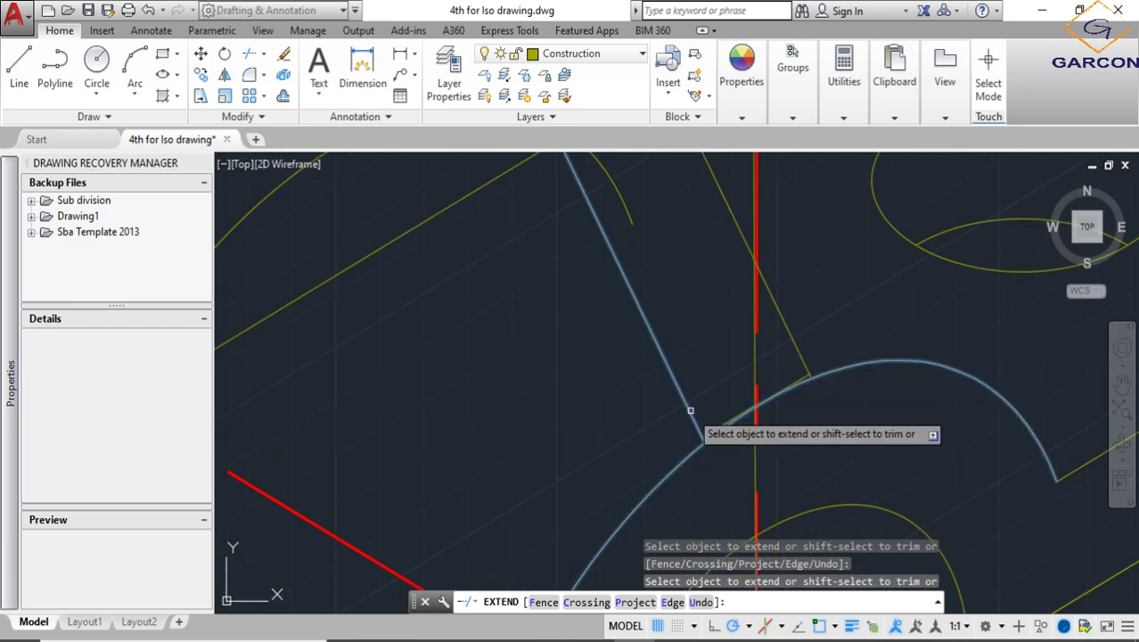
scroll(788, 427, down, 3)
key(Escape)
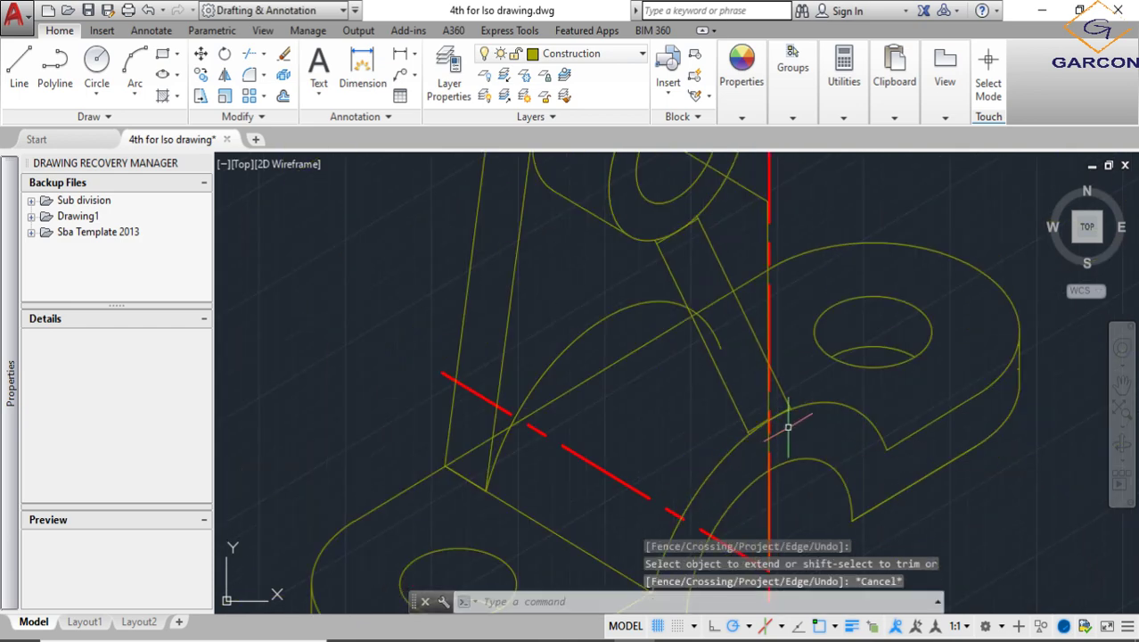
Undo the last Extend command, and extend the rib's right slanted edge down to the front arch with the boss circle and outer arch as boundaries
key(ctrl+z)
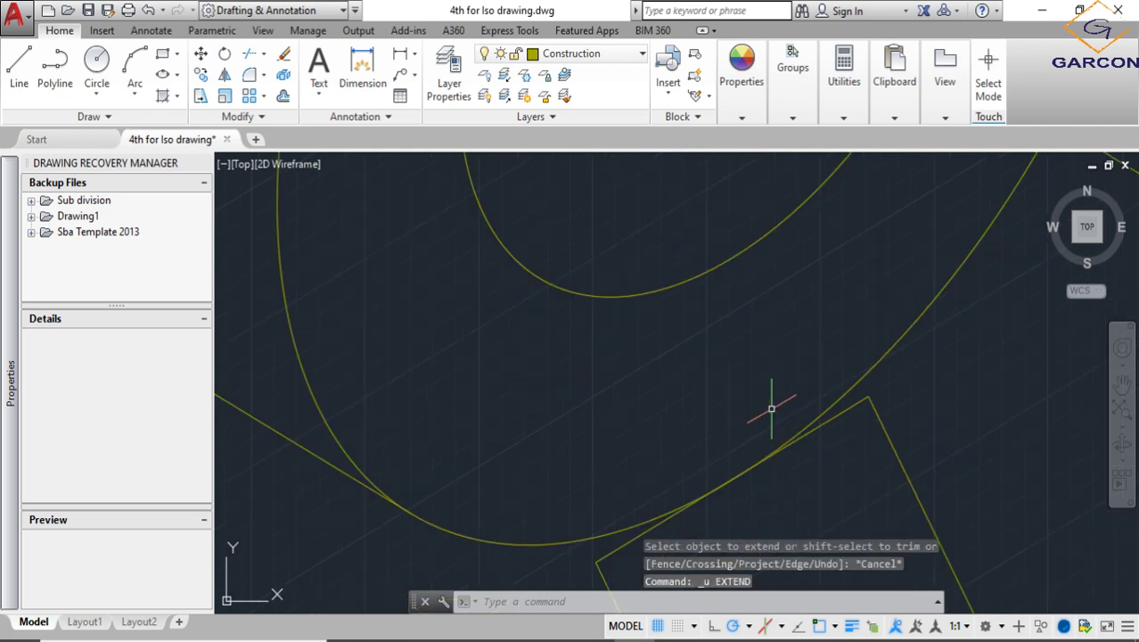
scroll(772, 409, down, 3)
click(865, 374)
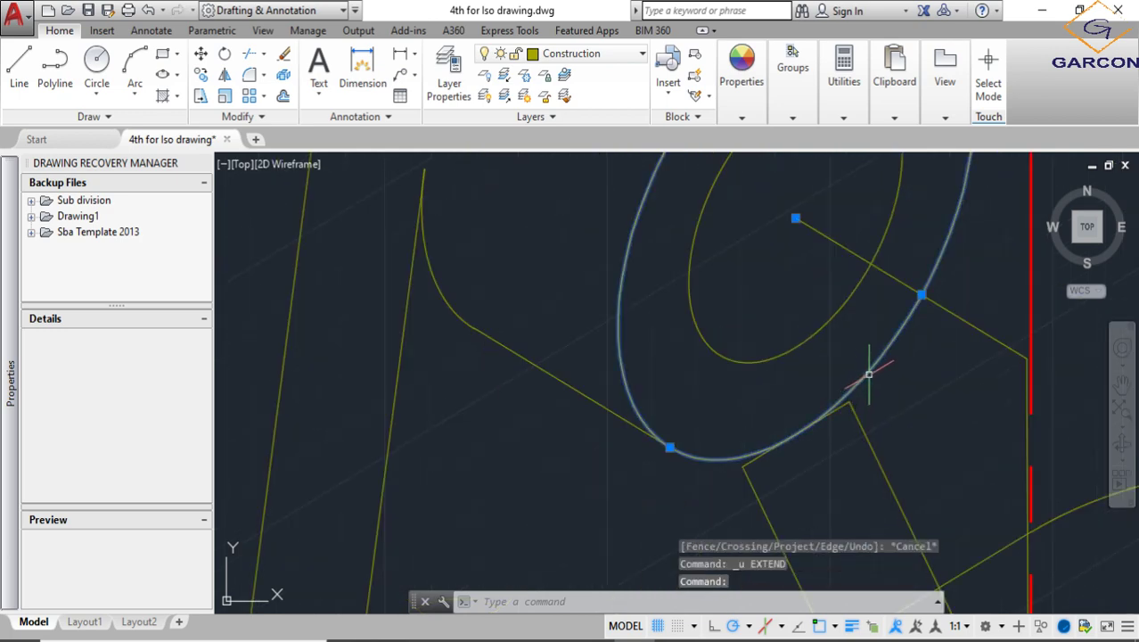
middle_drag(927, 422, 893, 387)
scroll(869, 341, down, 2)
scroll(914, 464, down, 2)
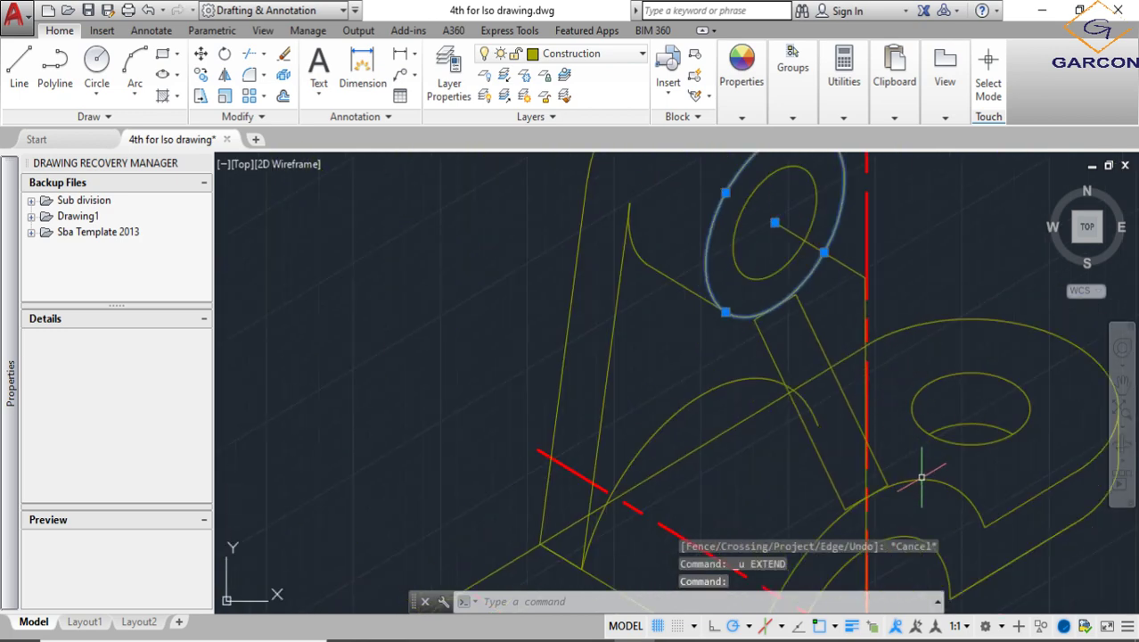
click(922, 477)
click(910, 475)
text(e)
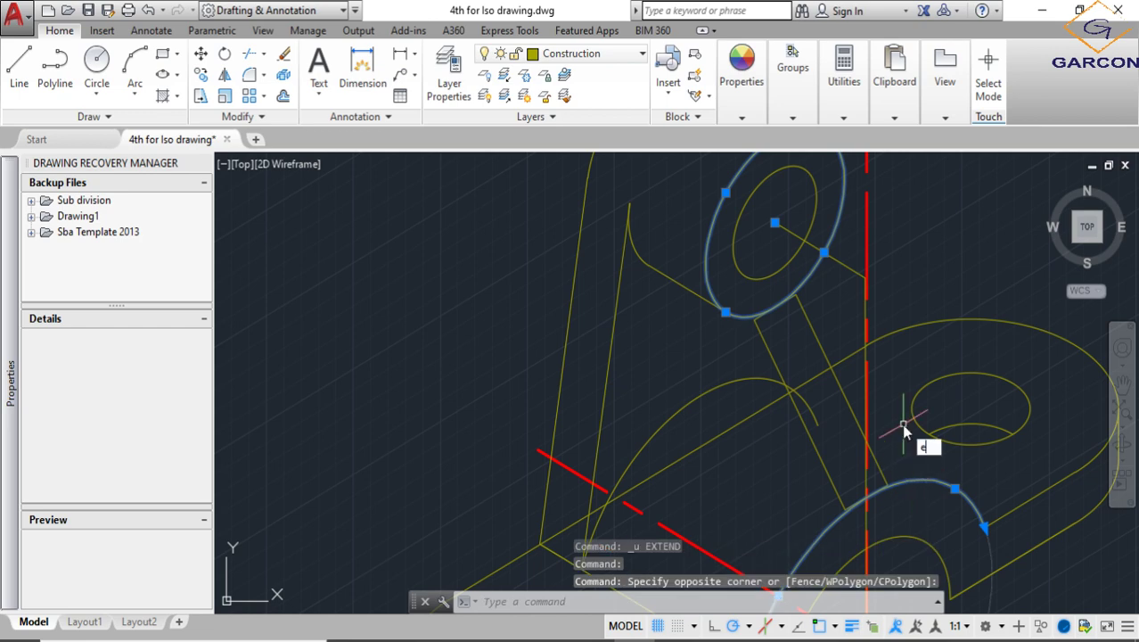
text(x)
scroll(882, 475, up, 2)
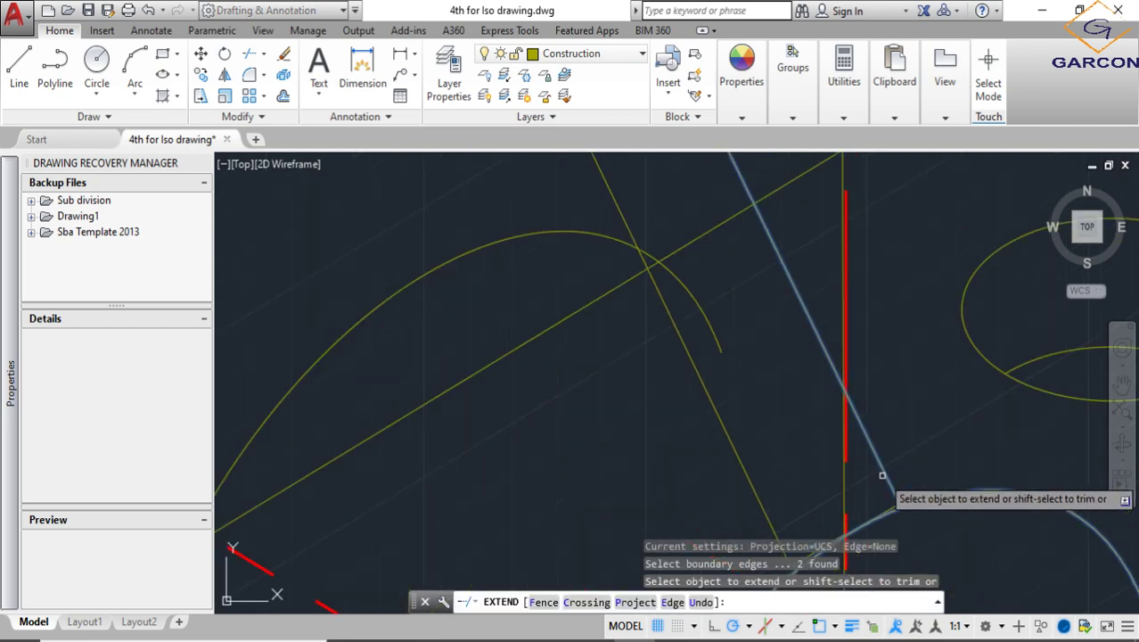
Extend the rib's left slanted edge to the outer front arch and the upper ends of both edges to the boss circle
scroll(882, 475, up, 3)
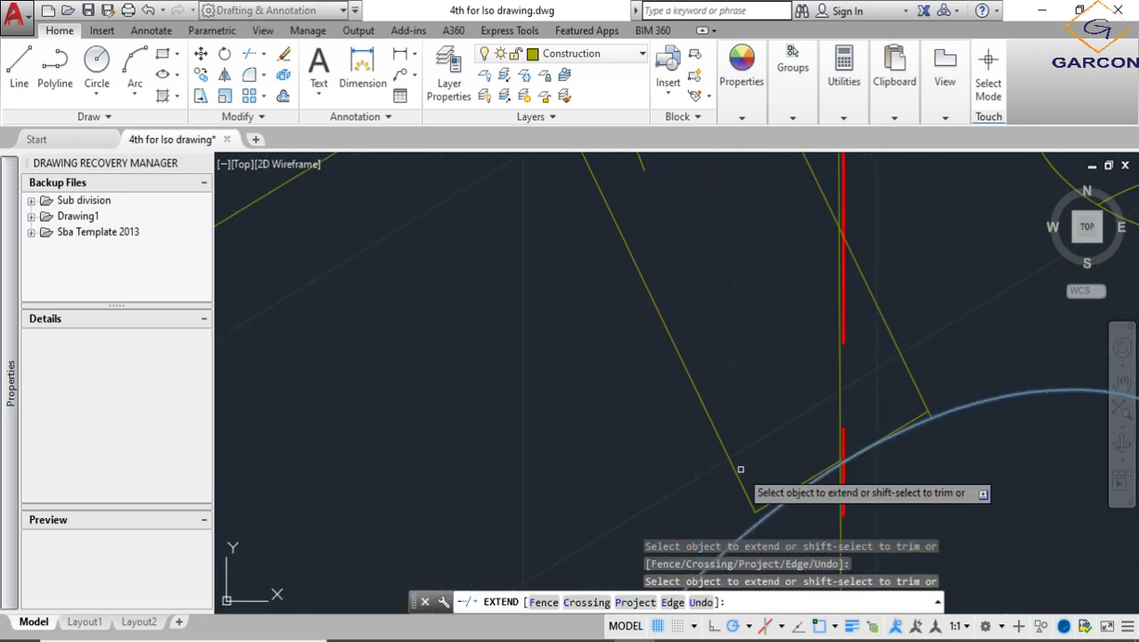
scroll(753, 437, down, 3)
scroll(641, 298, up, 2)
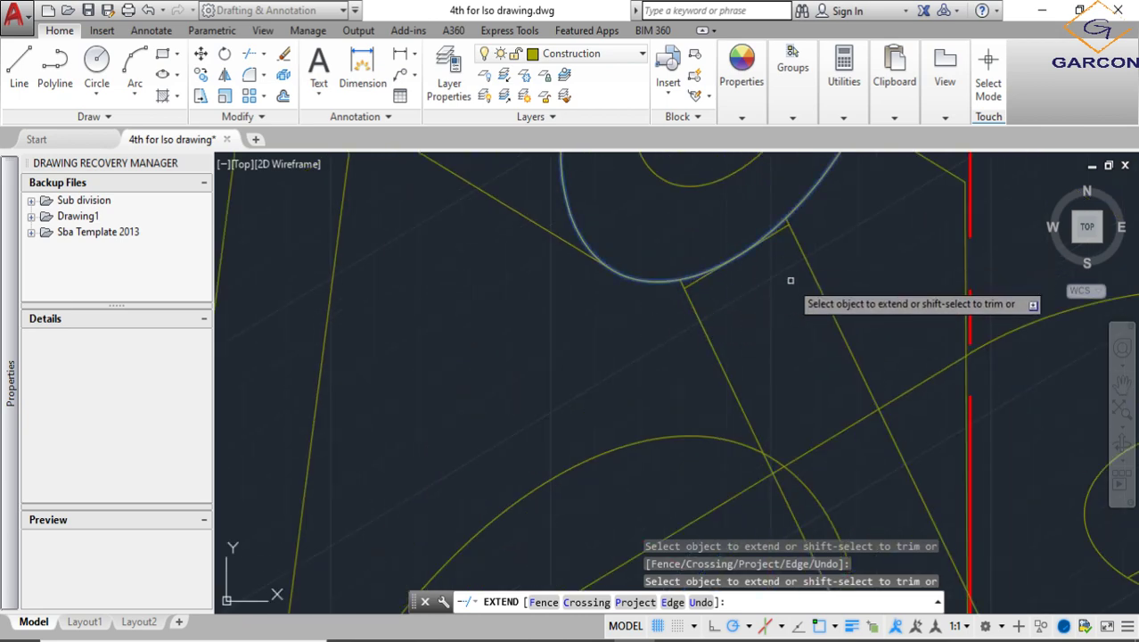
key(Escape)
Erase the short construction lines across the rib's upper end at the boss circle and its lower end at the front arch
scroll(778, 240, up, 2)
click(785, 218)
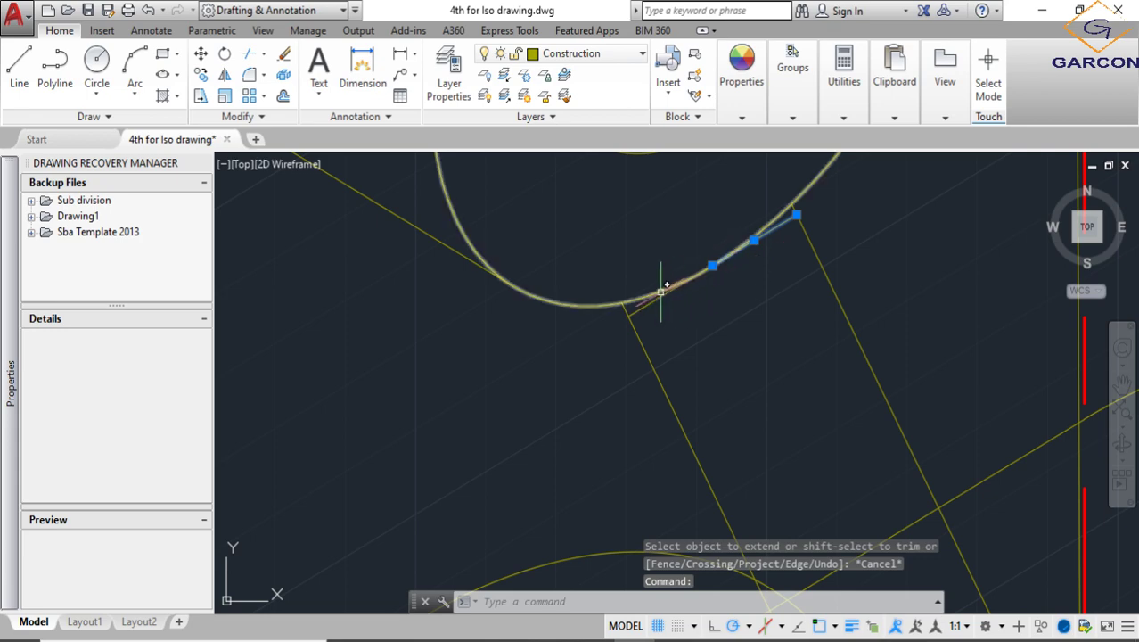
key(Delete)
scroll(666, 318, down, 4)
scroll(753, 438, up, 5)
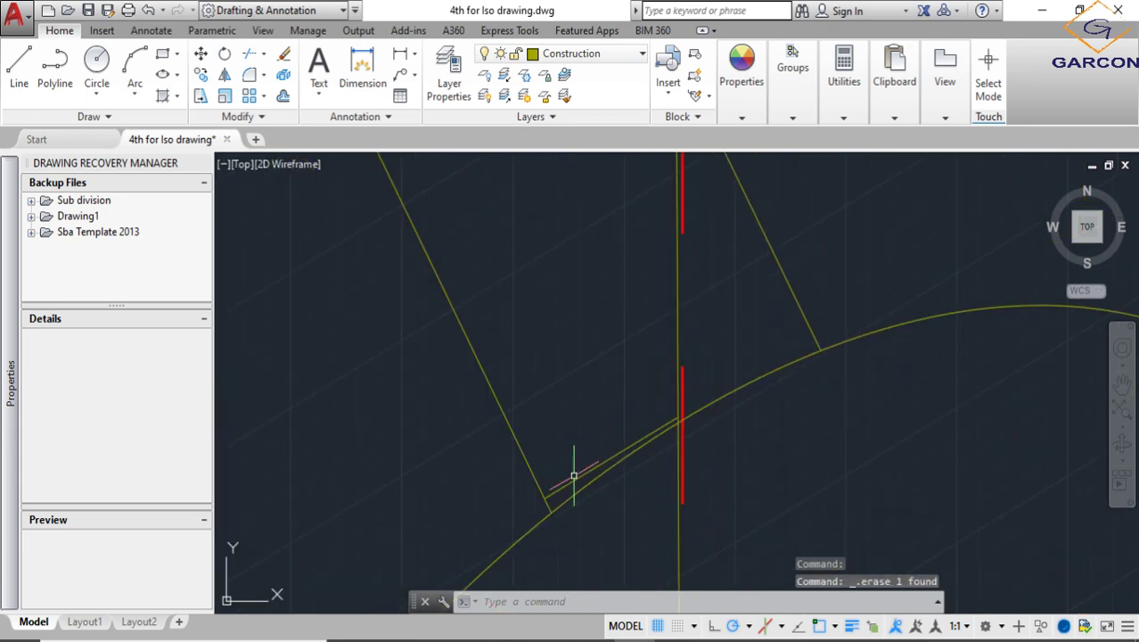
click(574, 475)
key(Delete)
Draw a line about 53.8 units long at 150° from the lower end of the rib's left edge, past the rear upright
scroll(677, 357, down, 4)
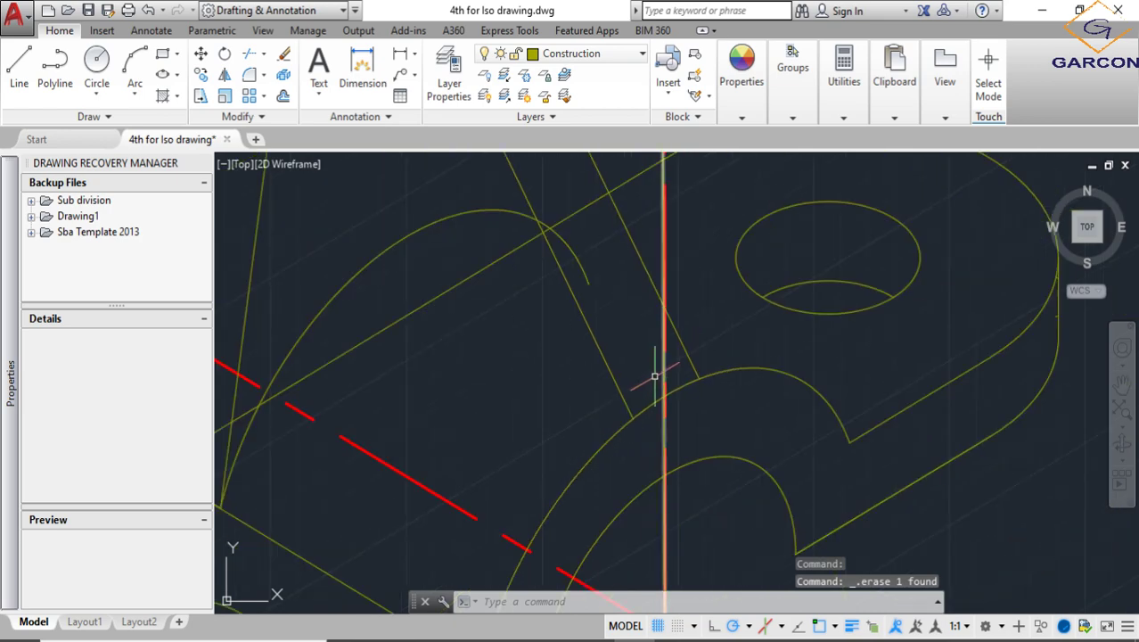
scroll(655, 377, up, 2)
scroll(666, 369, down, 4)
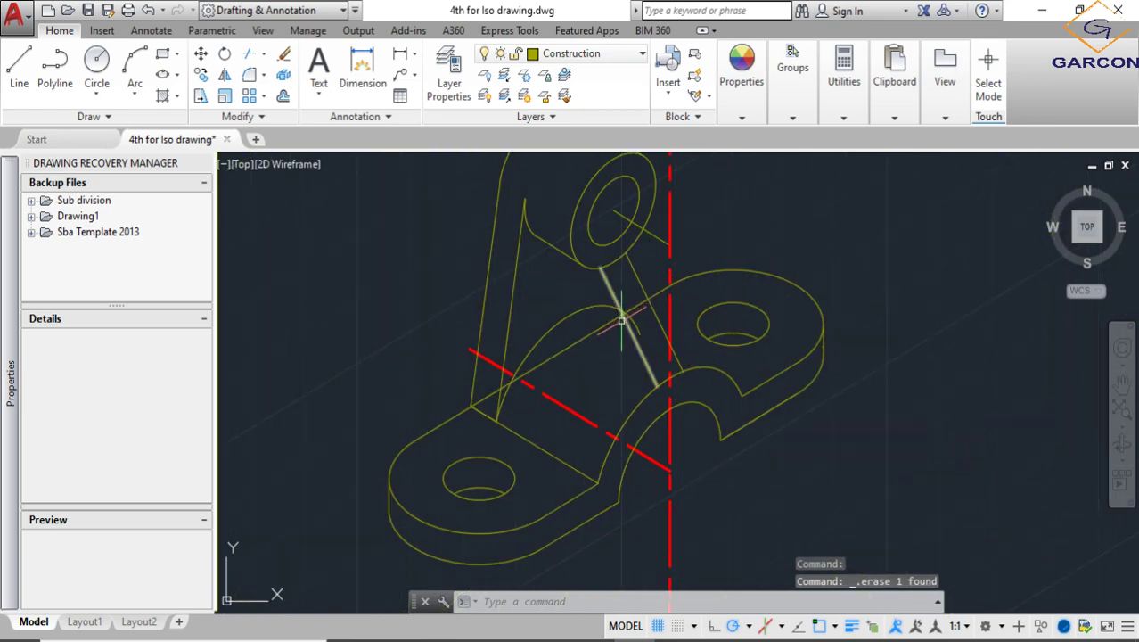
scroll(621, 320, up, 2)
middle_drag(616, 364, 621, 414)
scroll(703, 404, down, 2)
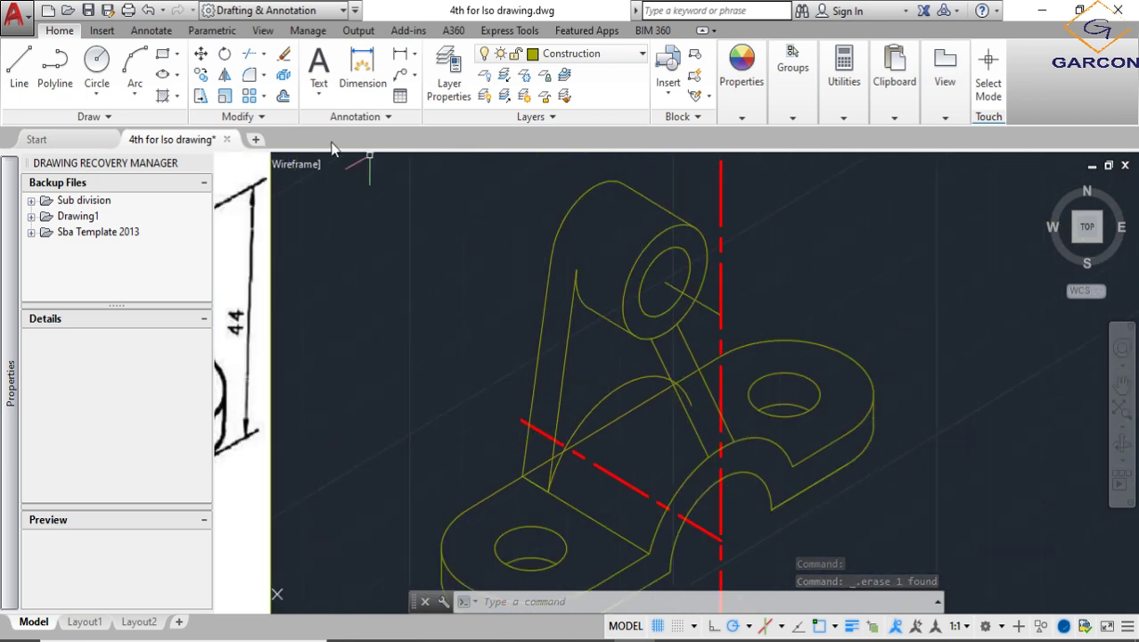
click(19, 70)
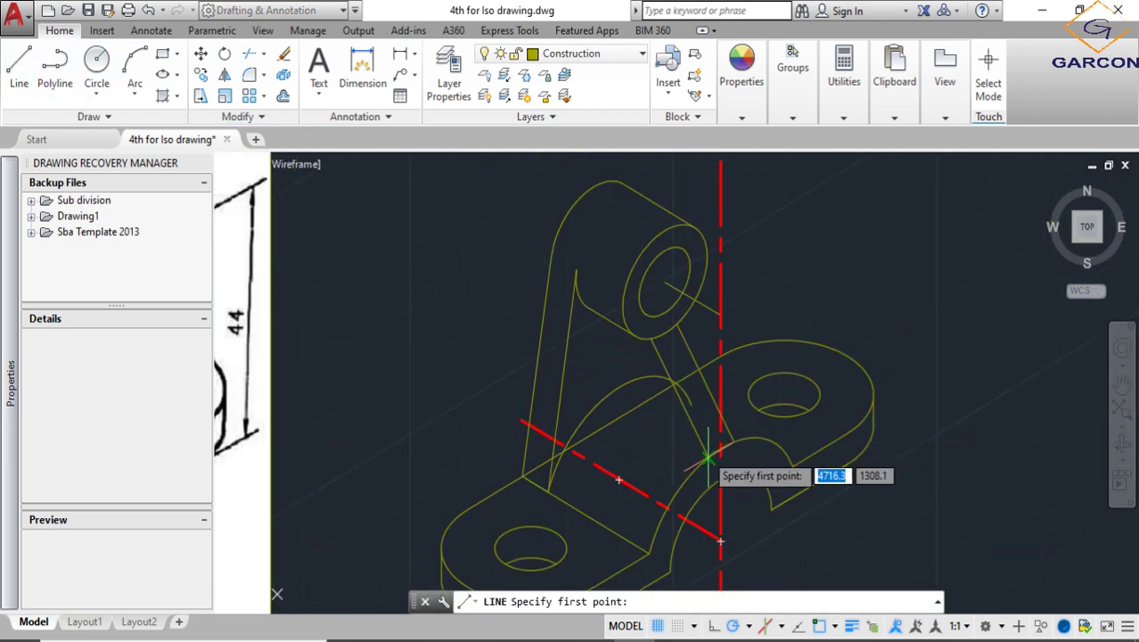
scroll(749, 486, down, 4)
scroll(668, 499, up, 5)
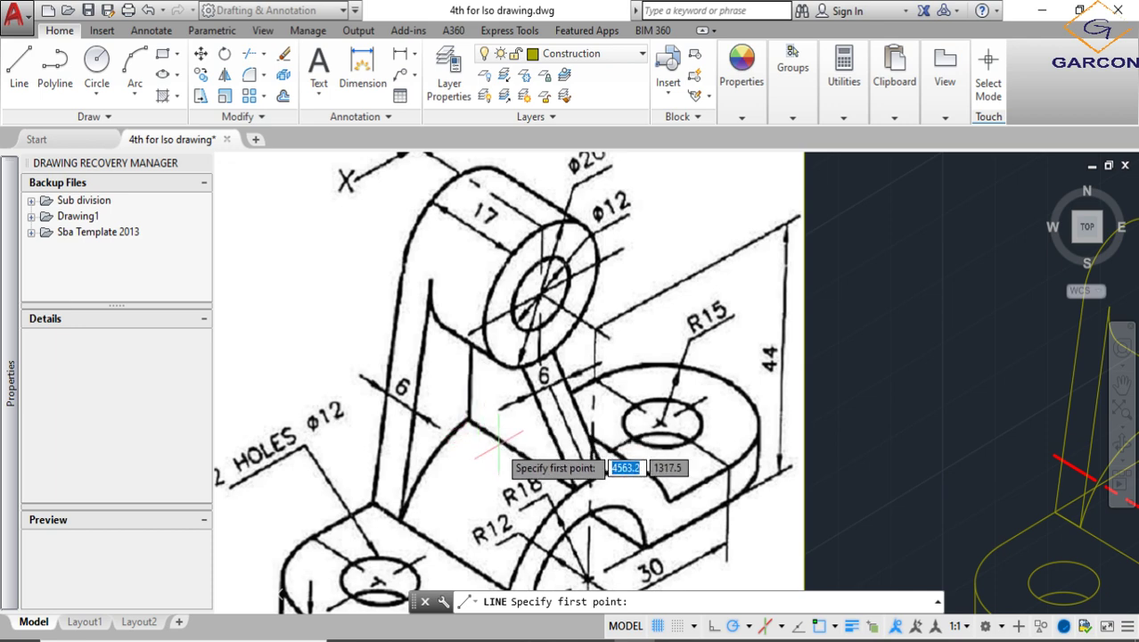
scroll(610, 471, down, 4)
scroll(793, 481, up, 4)
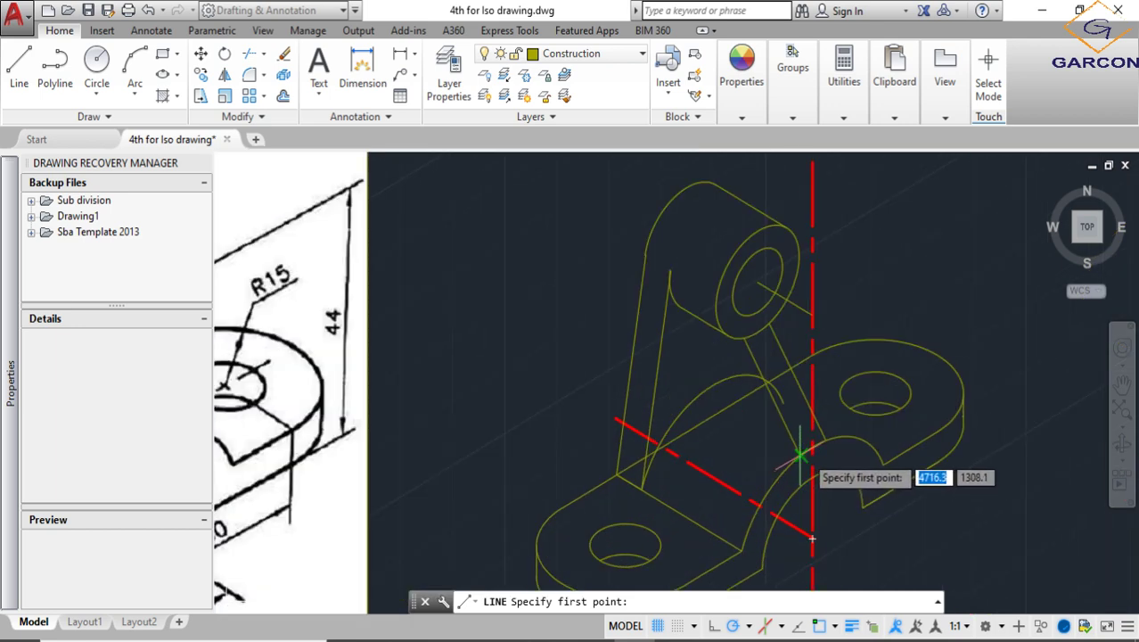
click(801, 455)
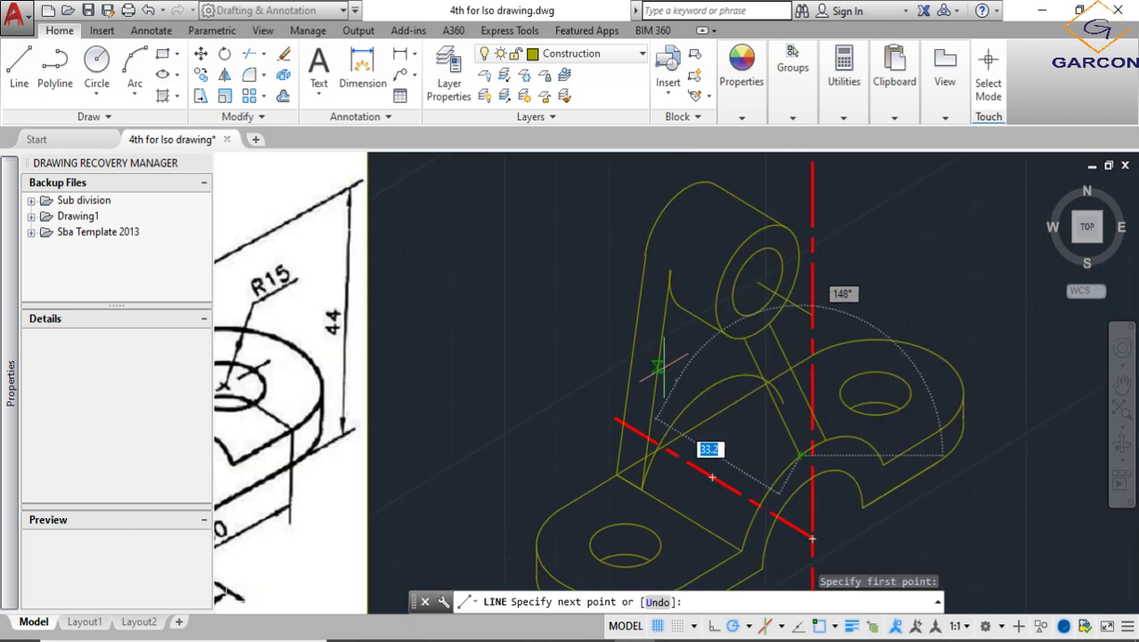
click(578, 320)
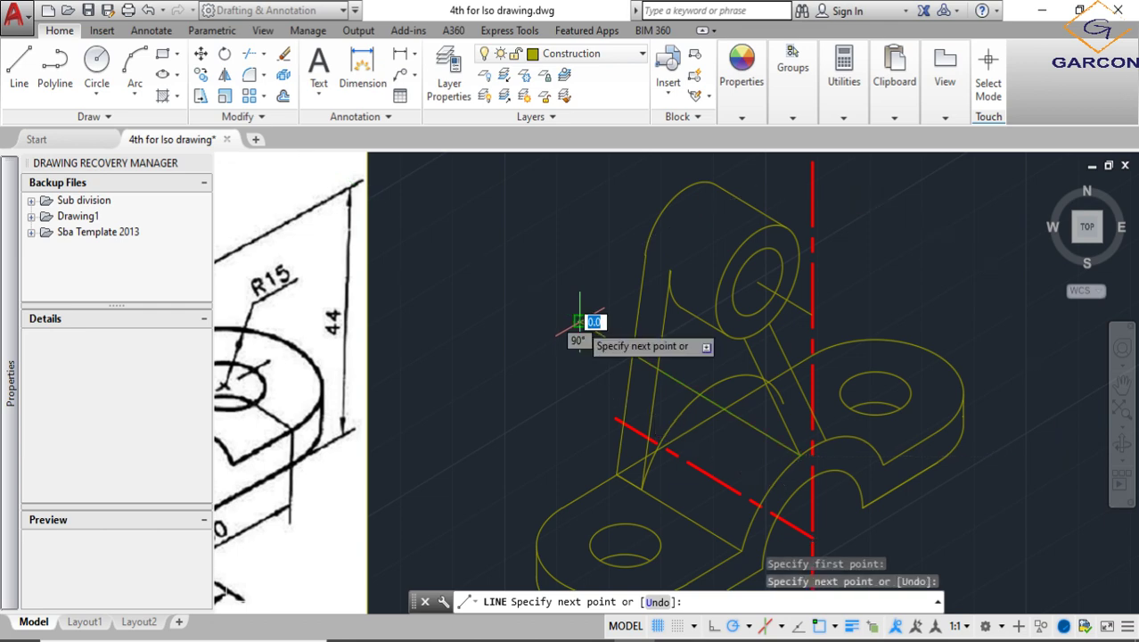
key(Return)
Trim the new receding line back to the rear arch and remove the arch segment between that line and the rib's left edge
scroll(750, 391, down, 6)
click(871, 486)
click(696, 281)
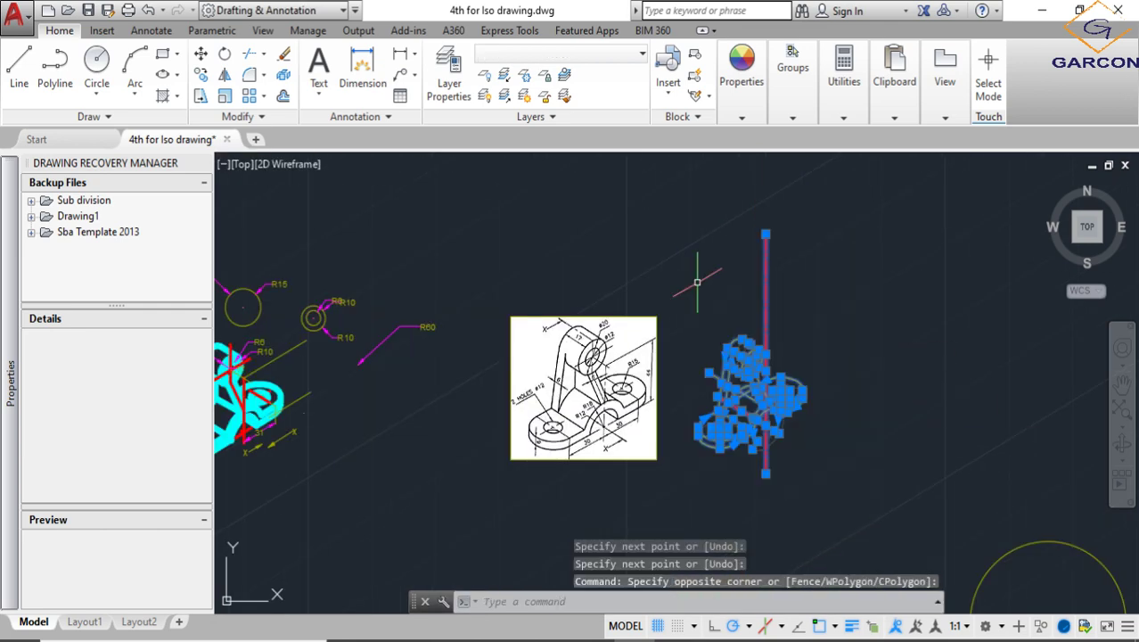
key(Return)
scroll(704, 294, up, 5)
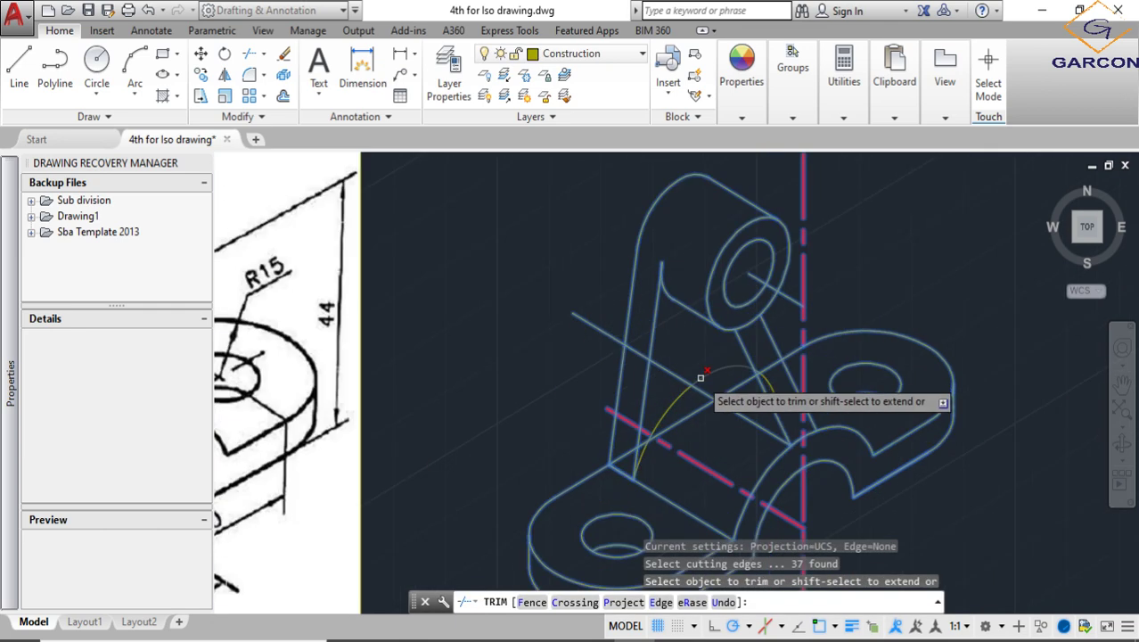
click(609, 332)
click(618, 343)
scroll(659, 361, up, 4)
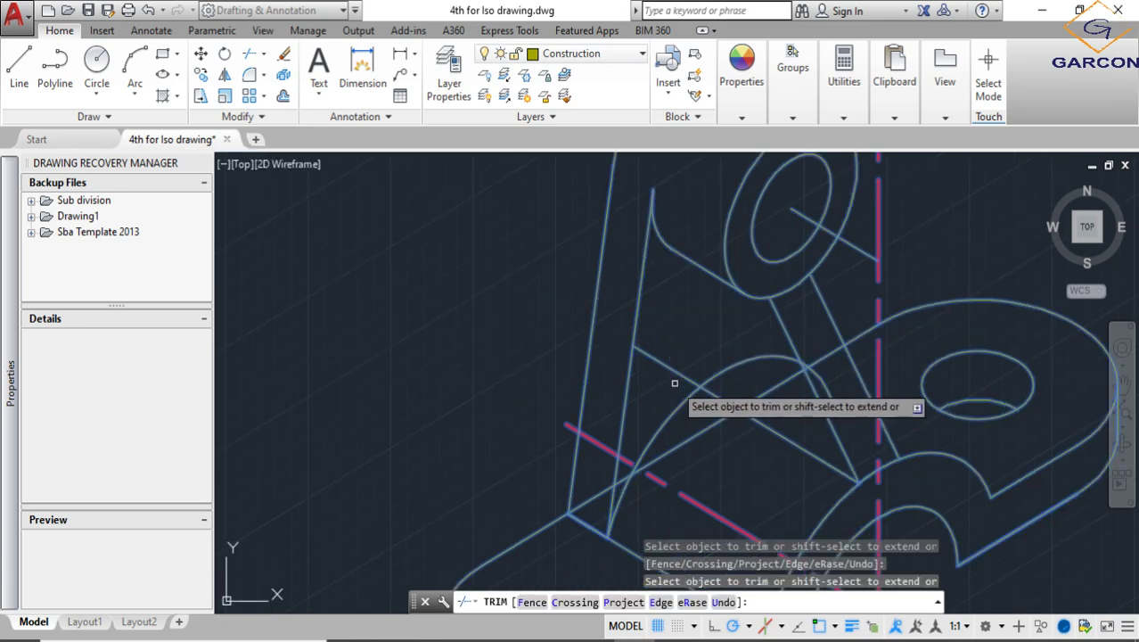
scroll(677, 374, down, 4)
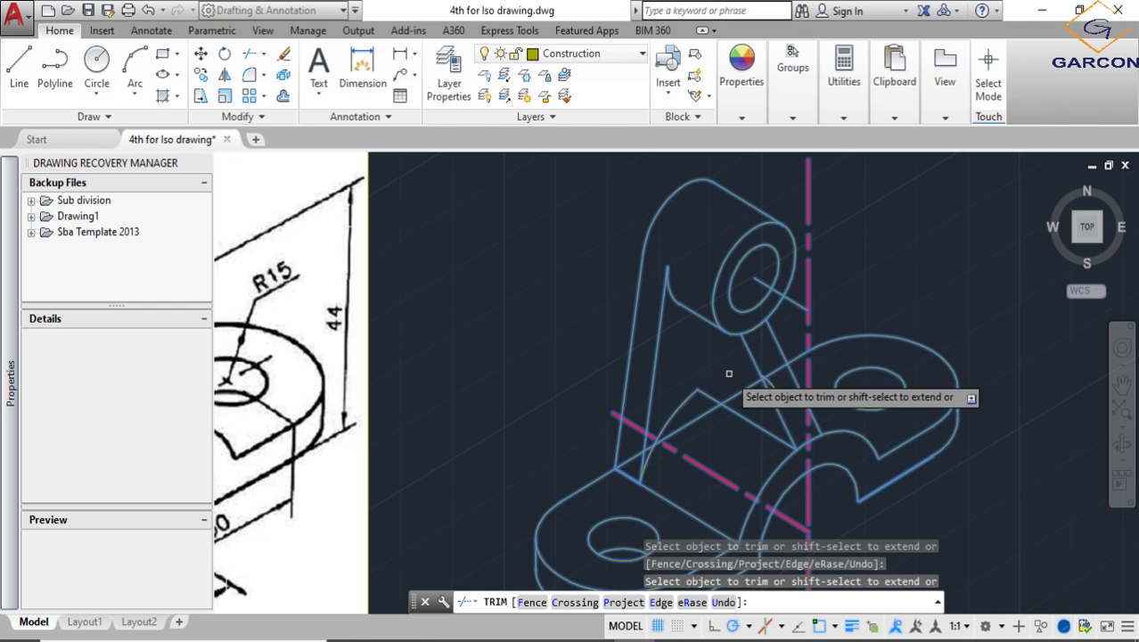
scroll(755, 381, up, 5)
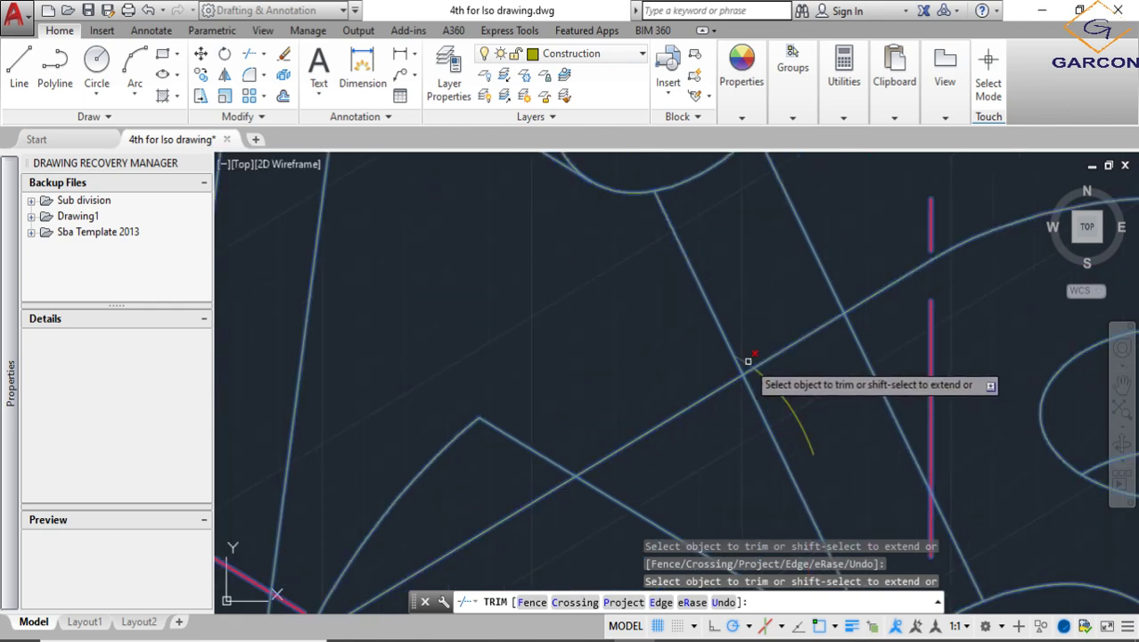
scroll(749, 361, down, 5)
key(Escape)
Draw a vertical line about 34.7 units long upward from the corner where the receding line meets the rear arch
scroll(633, 390, down, 2)
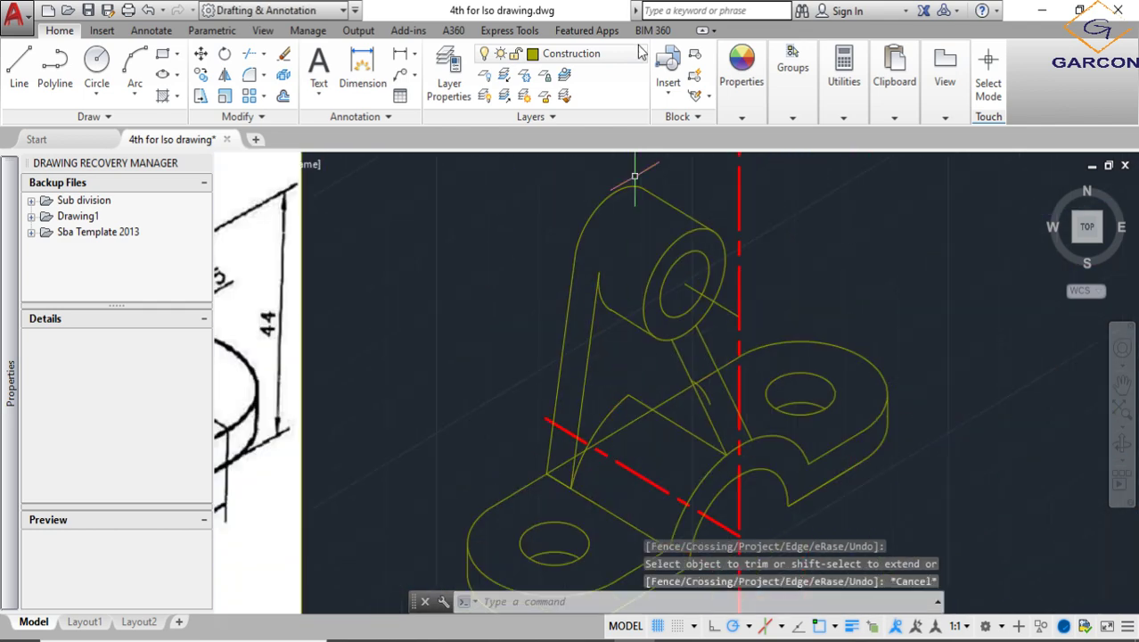
click(19, 67)
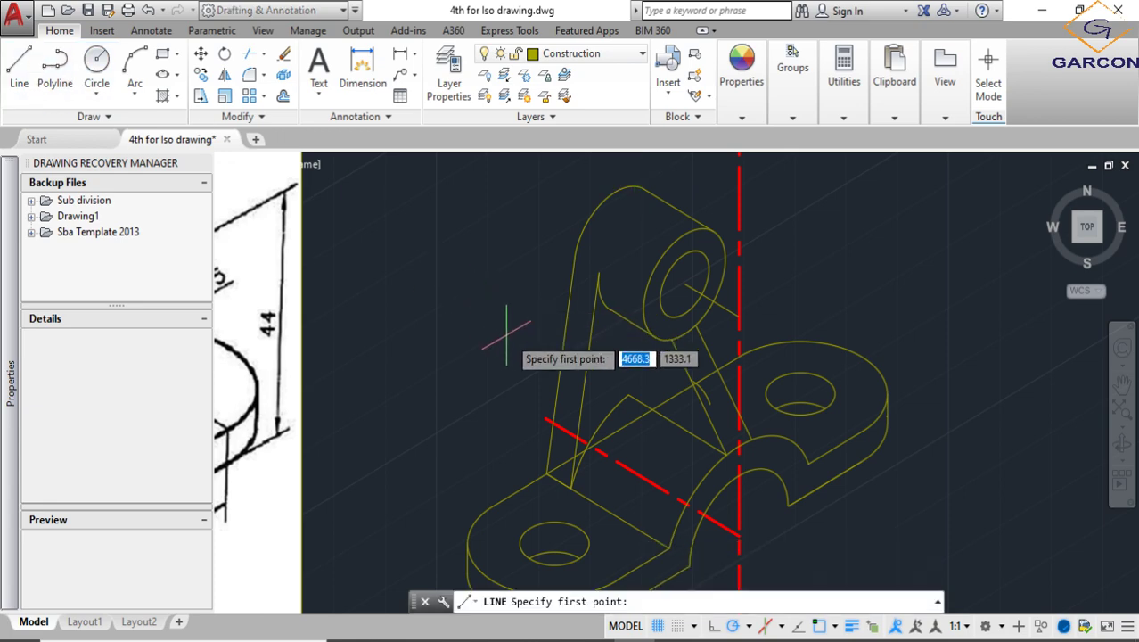
click(630, 394)
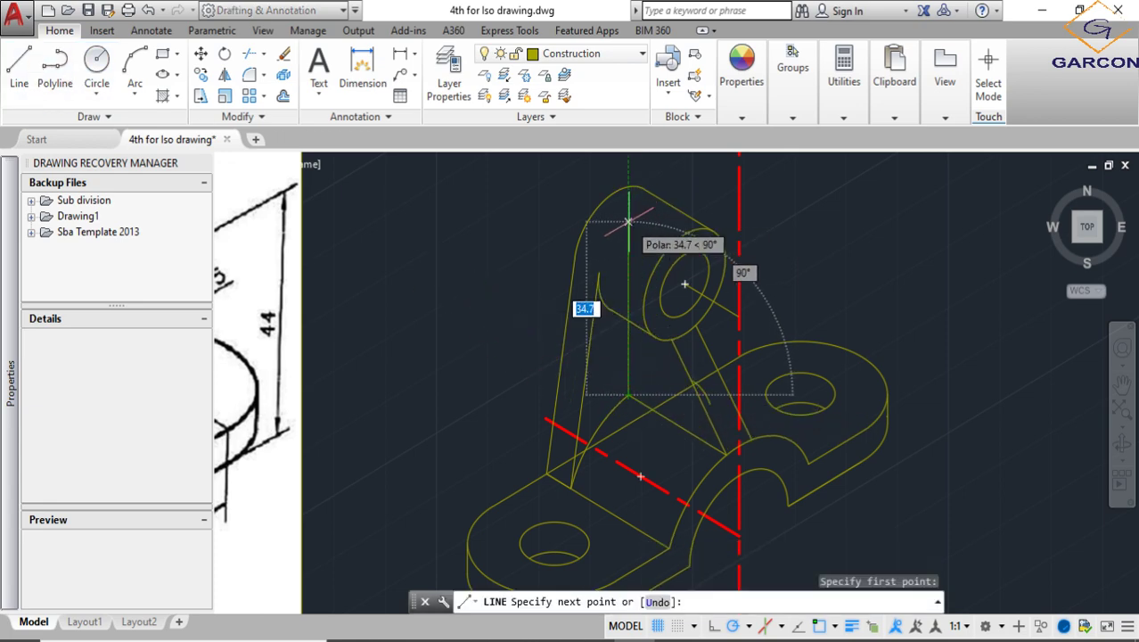
key(Escape)
scroll(656, 249, down, 2)
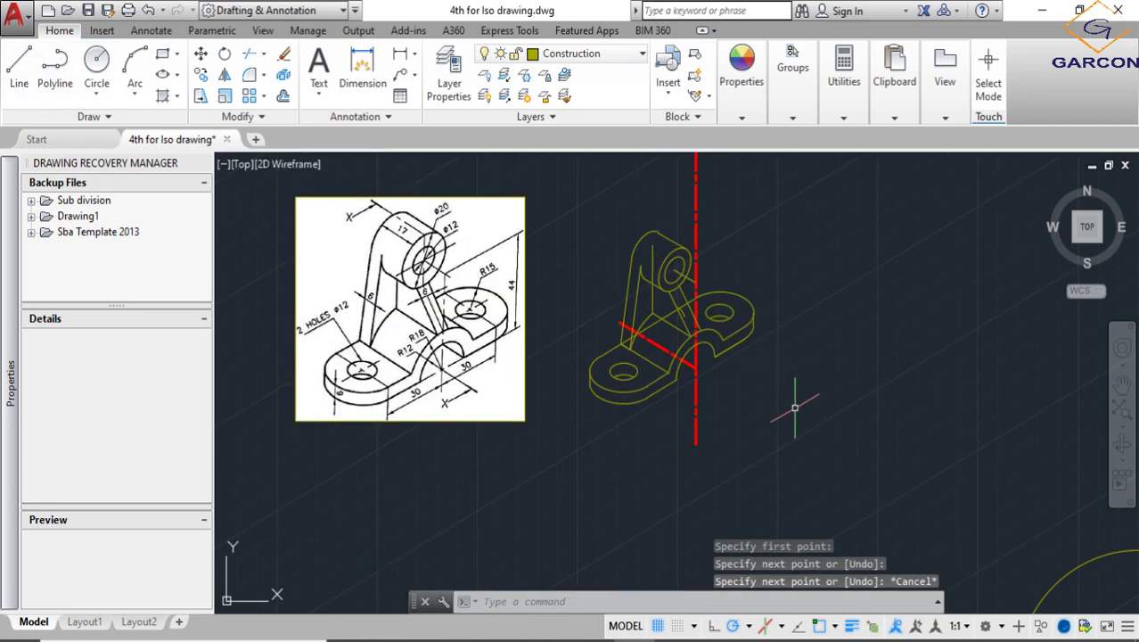
Trim the vertical line at the boss's lower edge, removing the part that crosses the boss
click(796, 417)
click(585, 264)
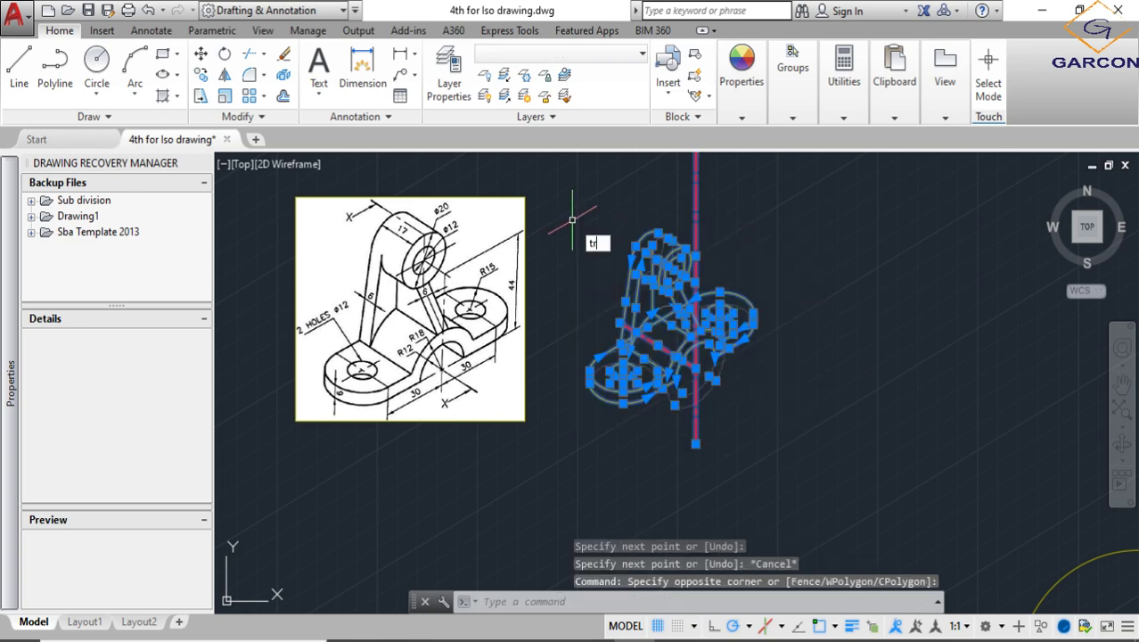
key(Return)
scroll(641, 384, up, 4)
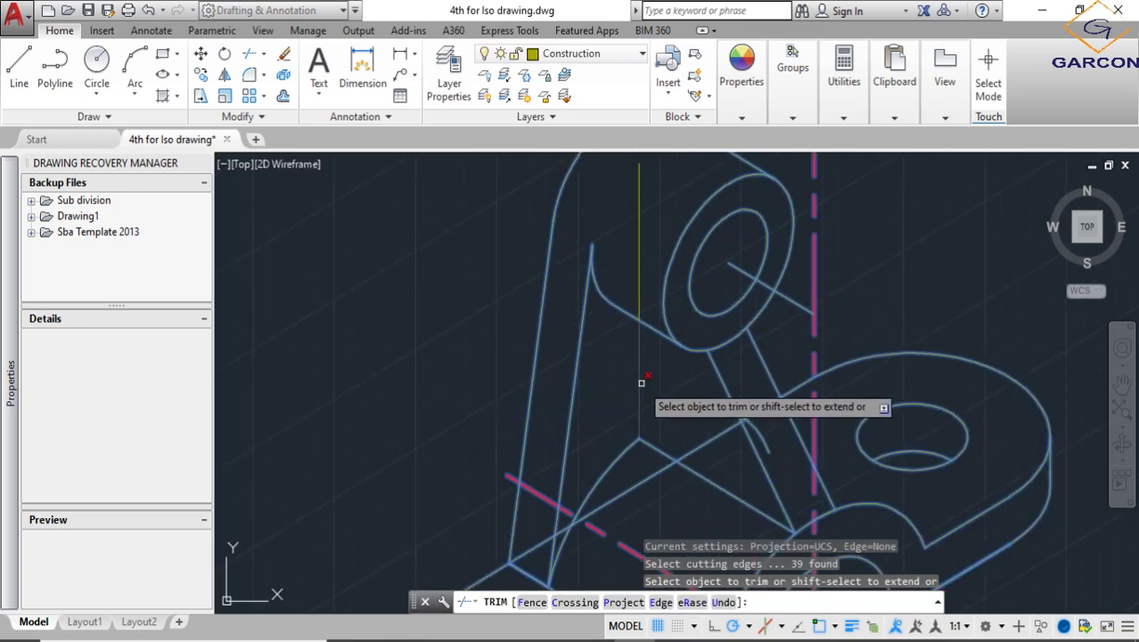
Trim away the base's hidden rear edge between the upright's foot and the rib's right edge, and end the Trim command
scroll(638, 267, down, 4)
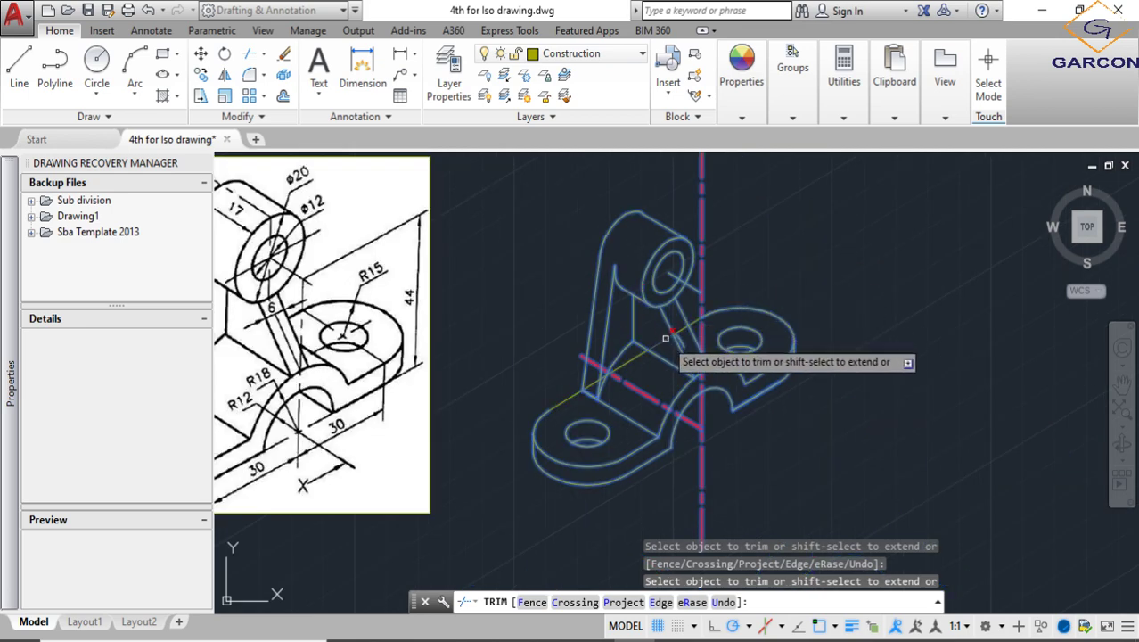
scroll(667, 338, up, 4)
scroll(641, 365, down, 3)
scroll(571, 392, up, 2)
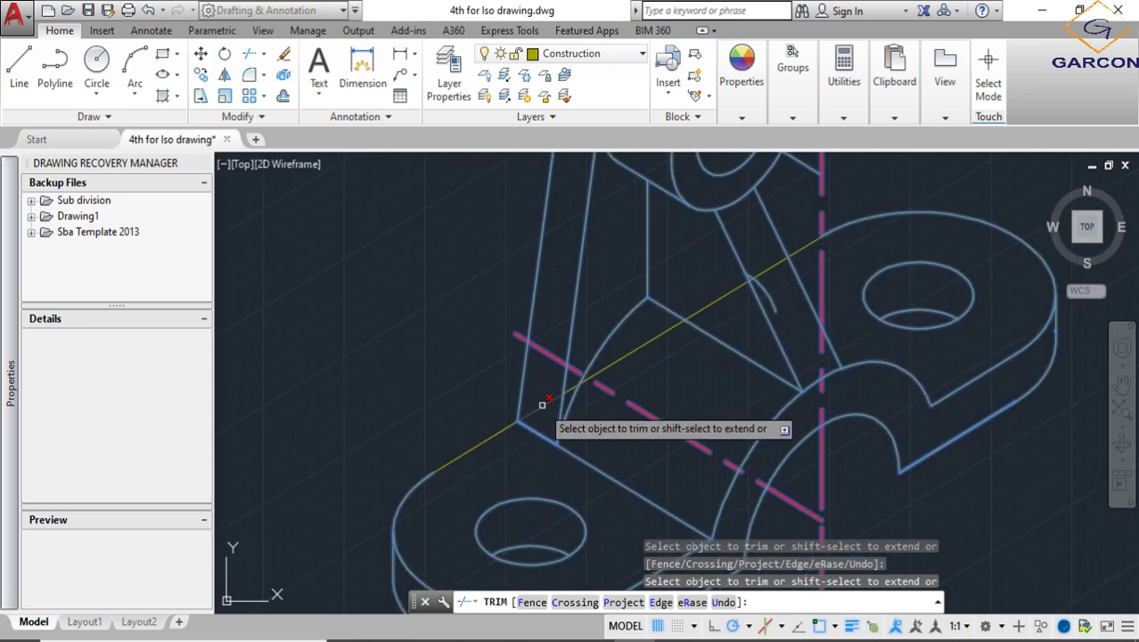
scroll(553, 399, up, 4)
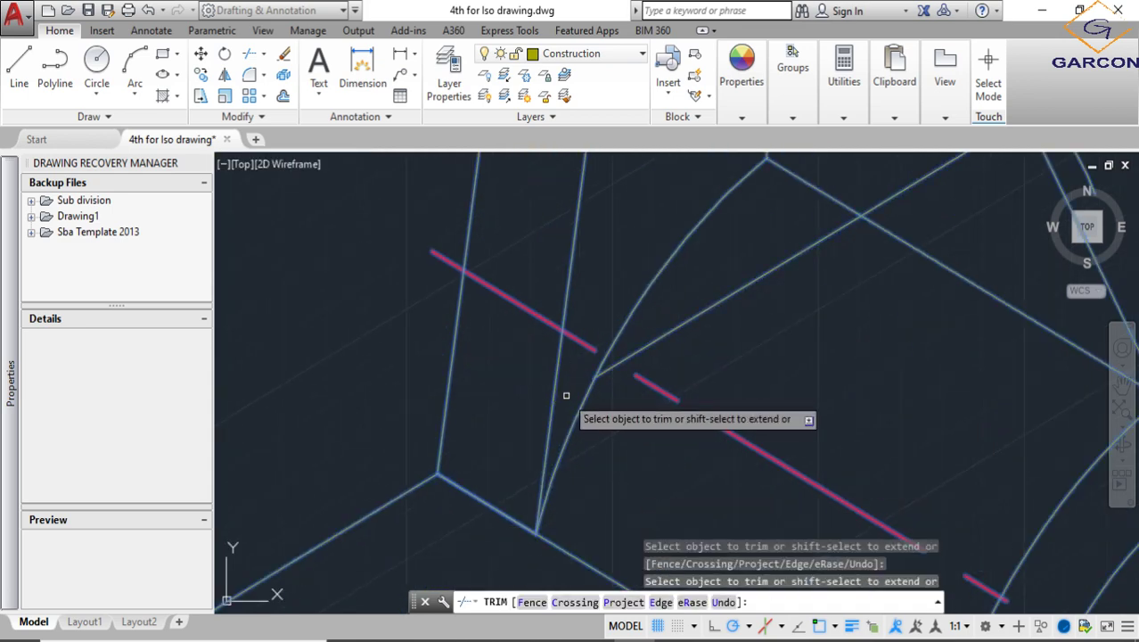
scroll(629, 364, down, 3)
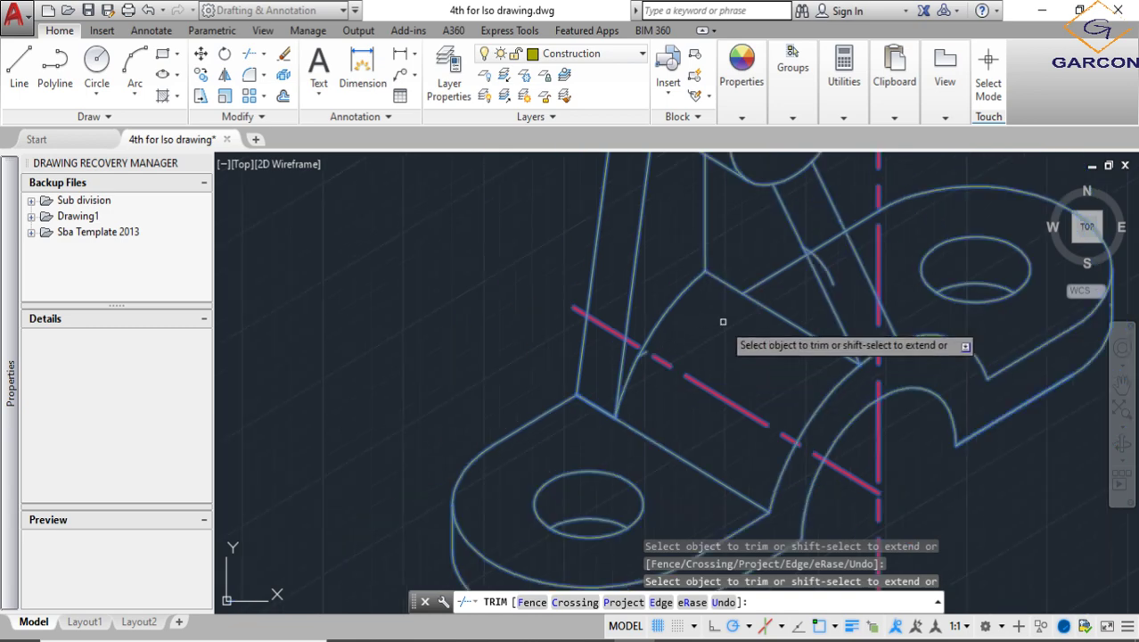
click(761, 280)
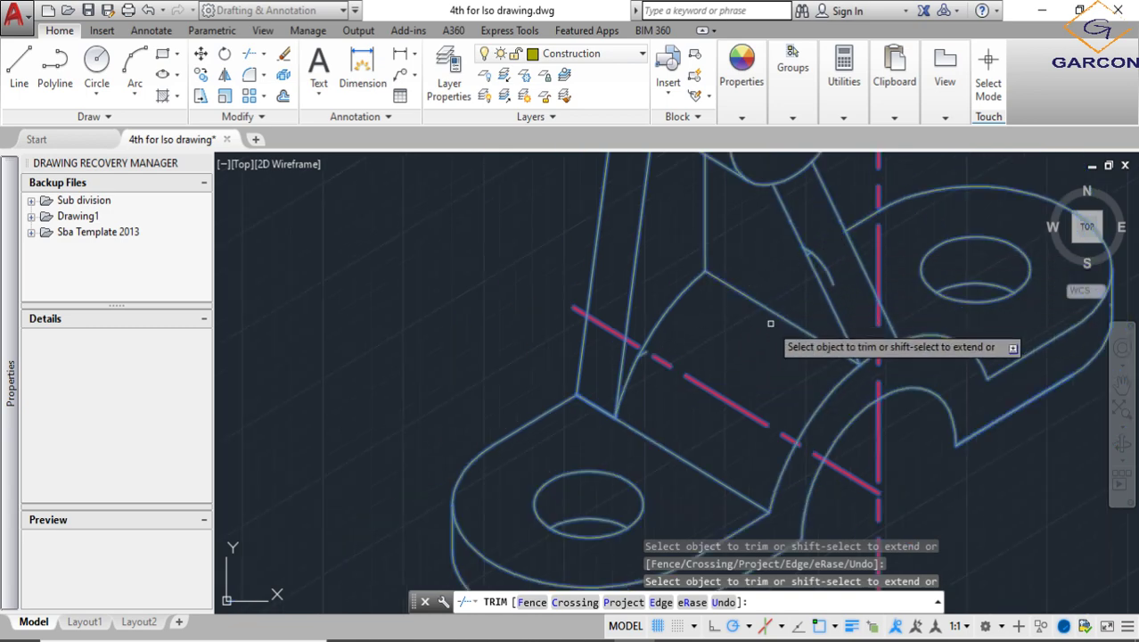
key(Escape)
Erase the leftover arc and the short line attached to it beside the narrow rib's left edge
scroll(810, 235, up, 5)
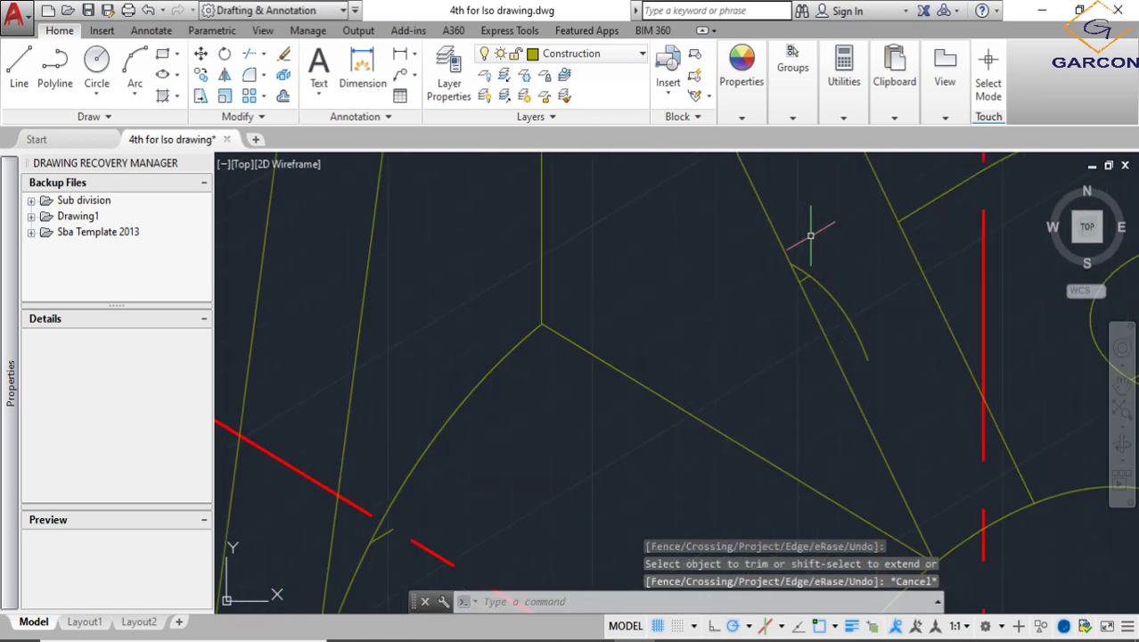
scroll(810, 236, up, 4)
click(798, 255)
click(786, 236)
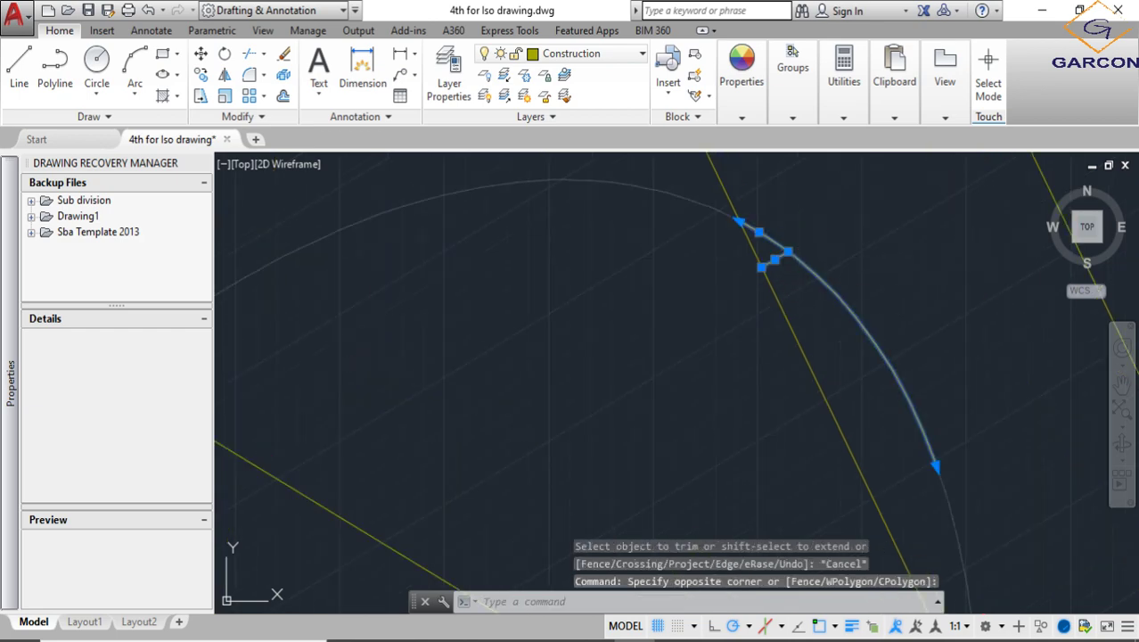
key(Delete)
Erase the short stub on the rear arch and the leftover line from the boss hole's centre to the vertical centreline
scroll(808, 325, down, 4)
scroll(618, 432, up, 5)
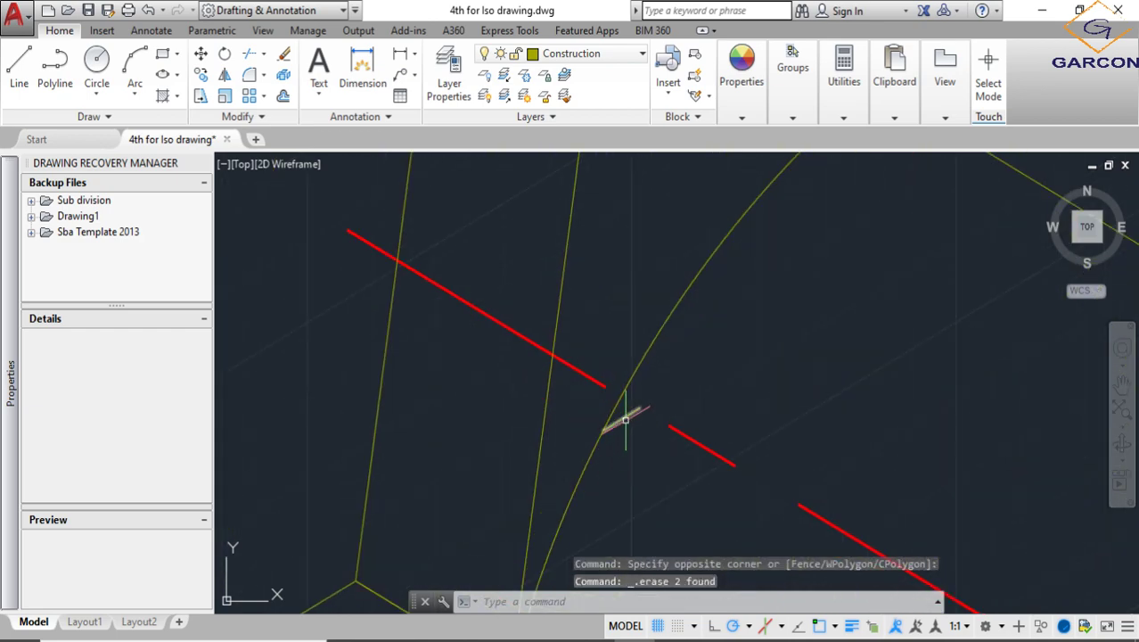
click(625, 419)
key(Delete)
scroll(671, 412, down, 5)
middle_drag(866, 478, 790, 466)
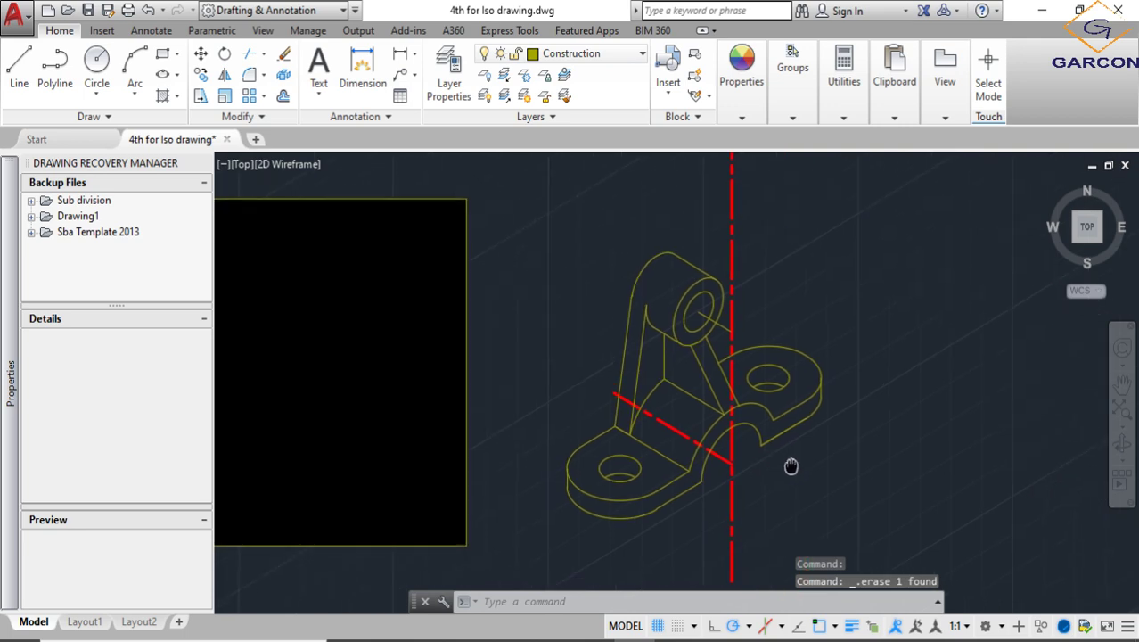
scroll(728, 333, up, 4)
key(Delete)
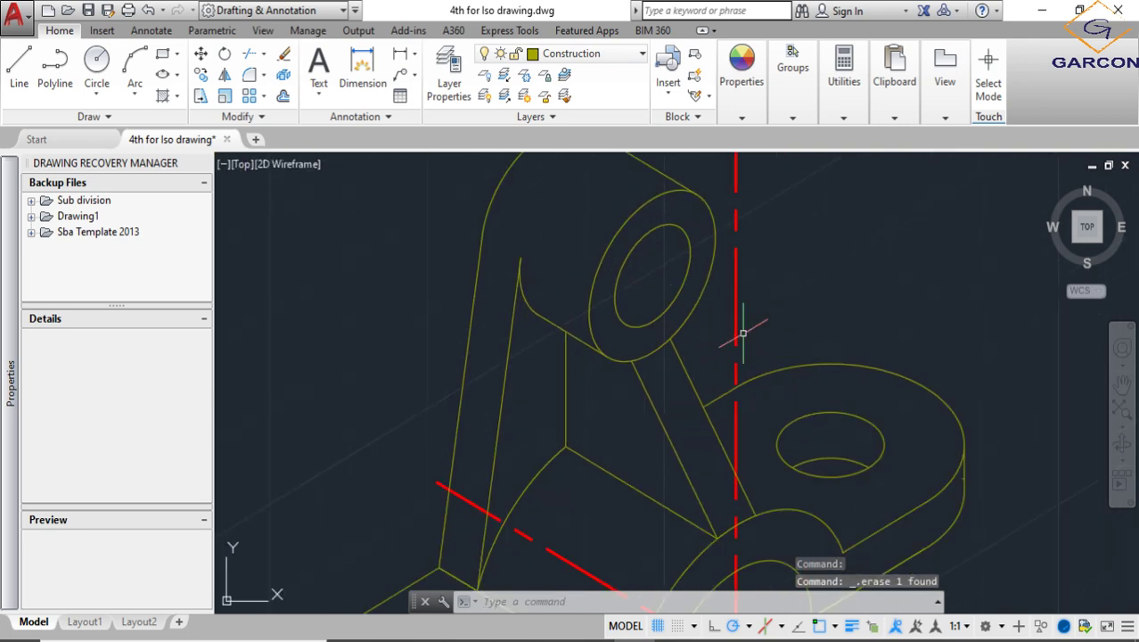
Draw a receding line about 14.6 units long at 150° from the inner arch's right foot, passing behind the arch
scroll(734, 325, down, 5)
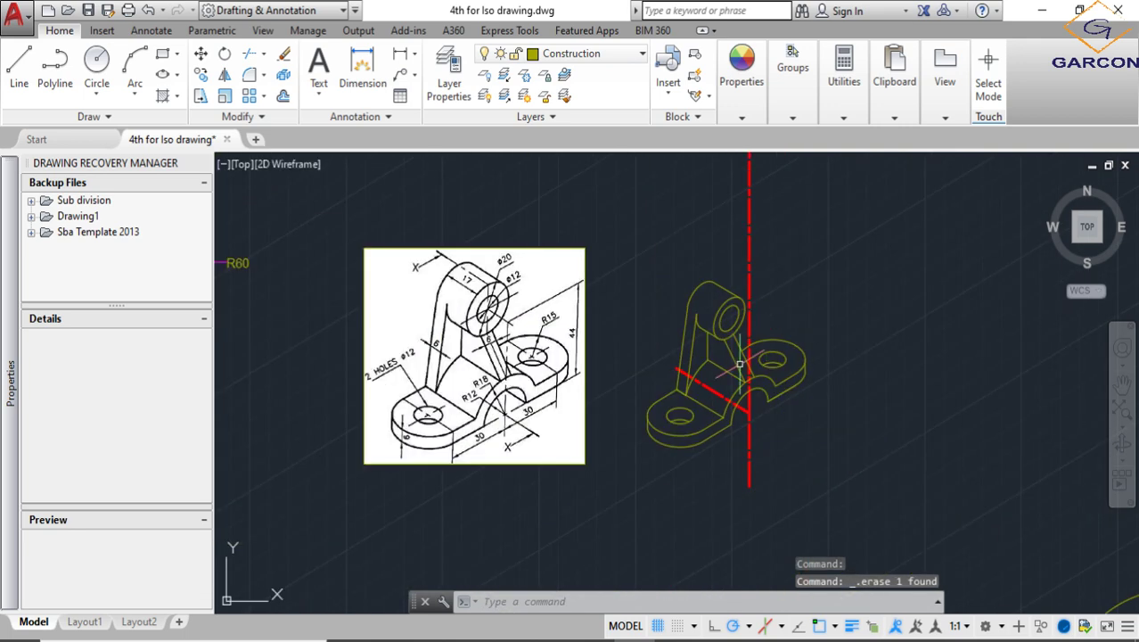
scroll(745, 384, up, 2)
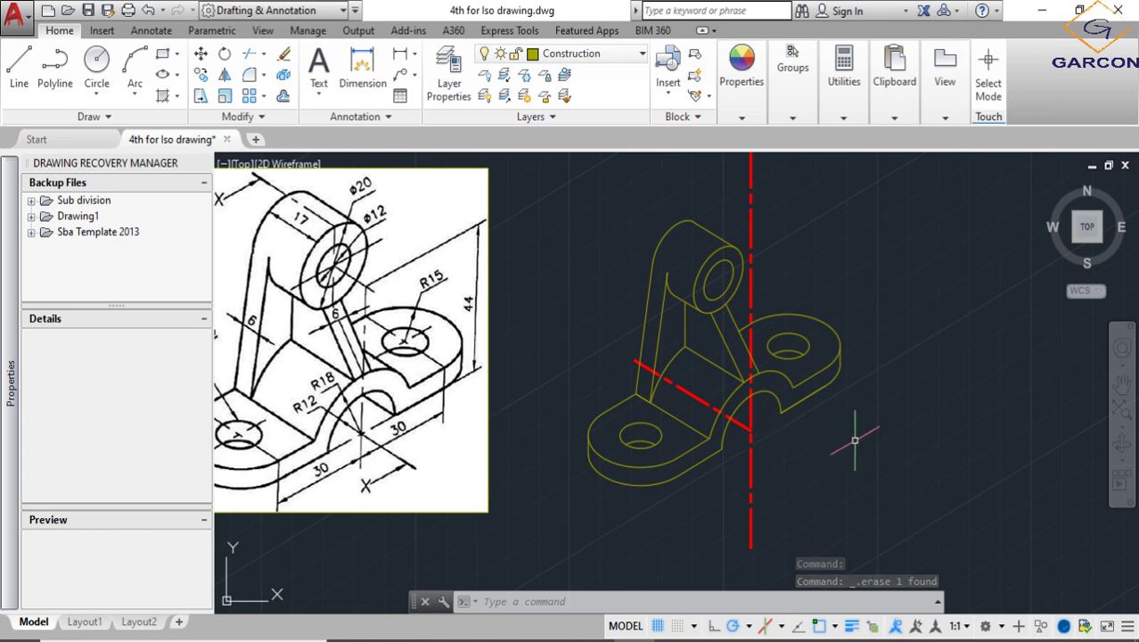
middle_drag(854, 438, 826, 441)
scroll(754, 442, down, 2)
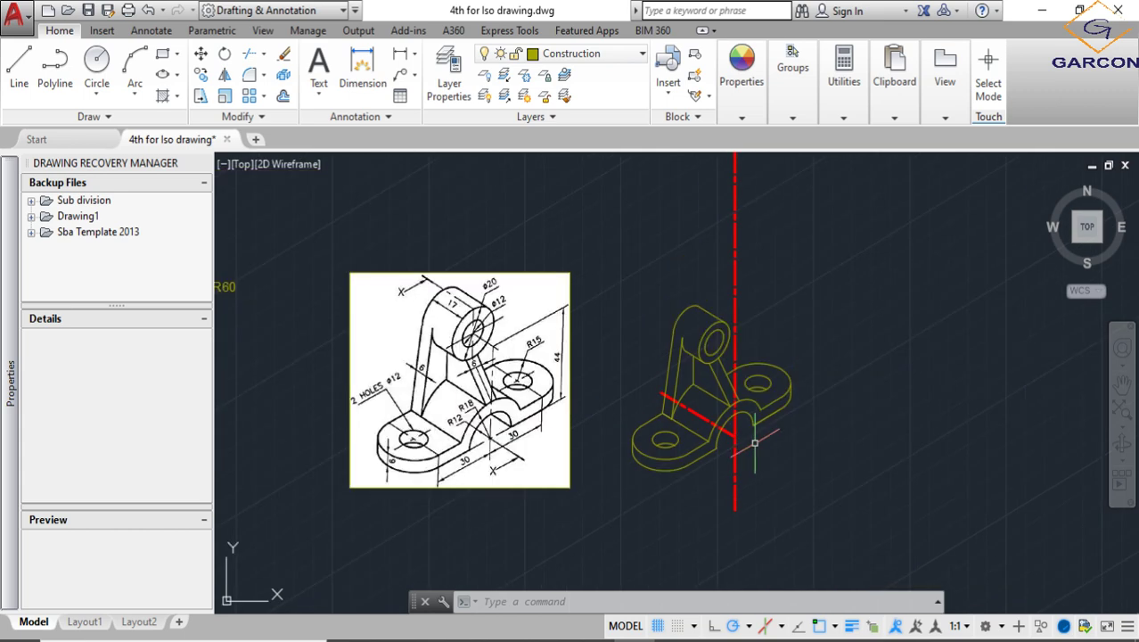
scroll(525, 428, up, 4)
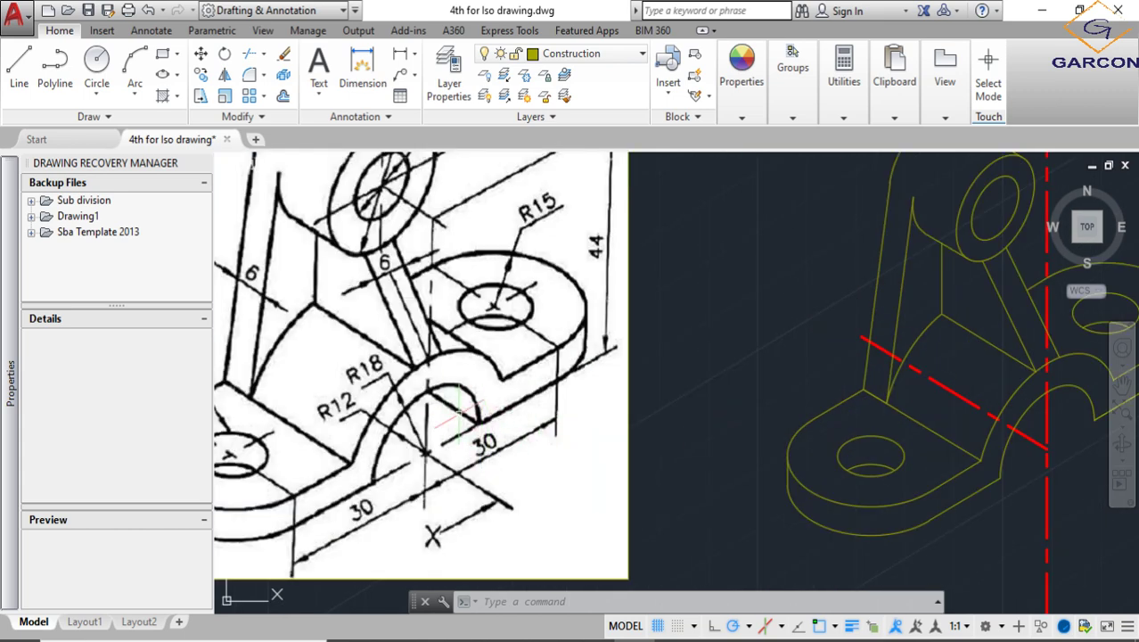
click(19, 63)
scroll(915, 521, down, 5)
scroll(940, 483, up, 5)
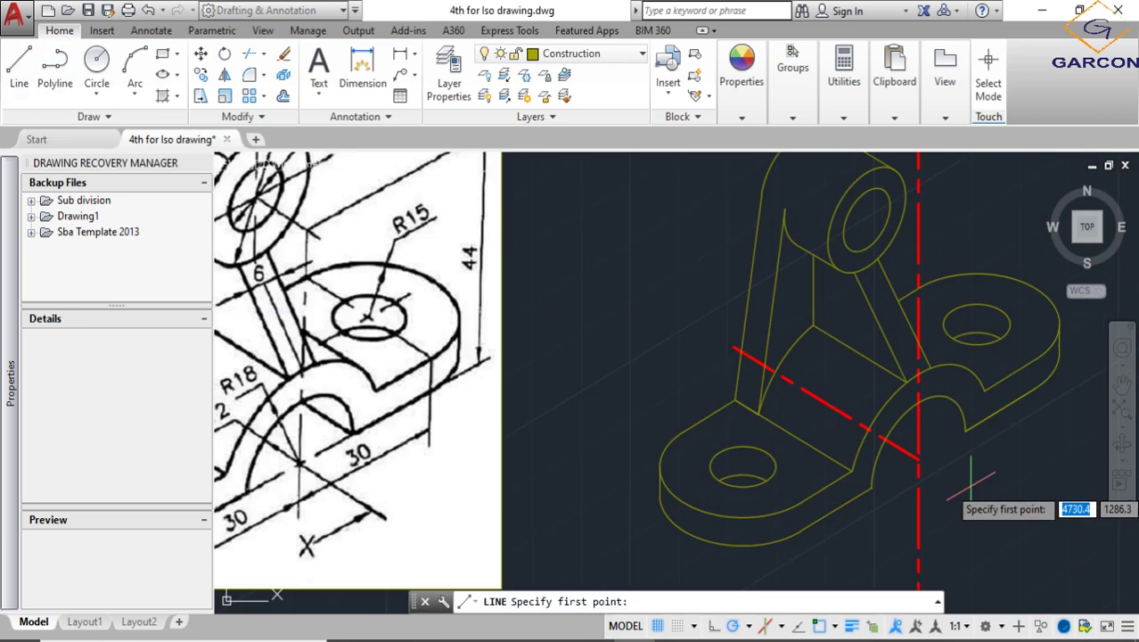
click(940, 464)
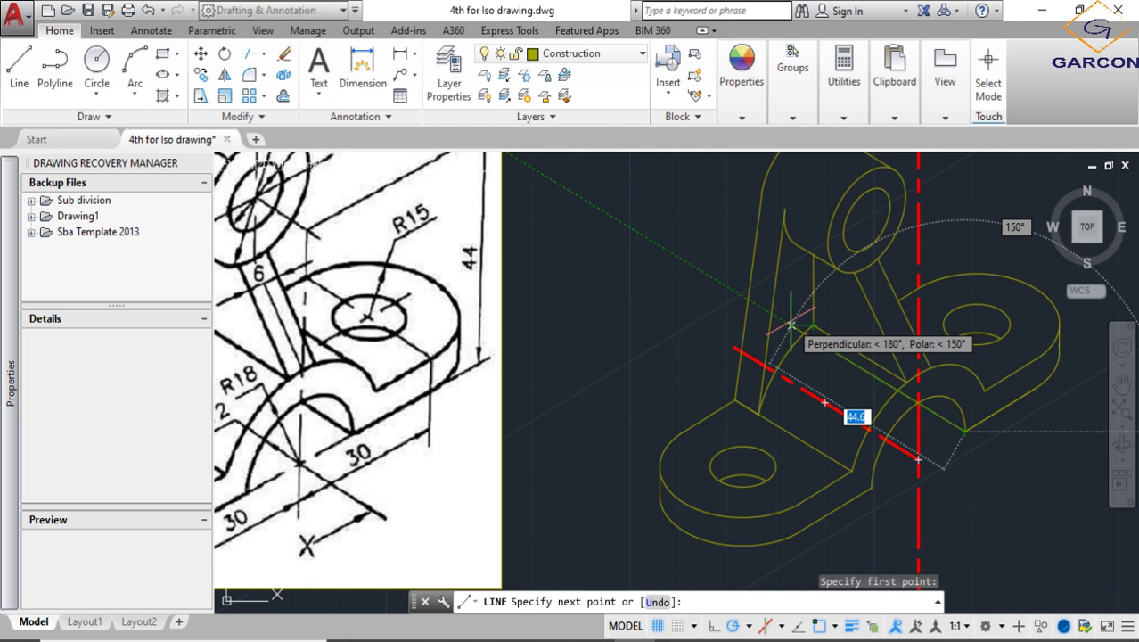
scroll(789, 325, up, 2)
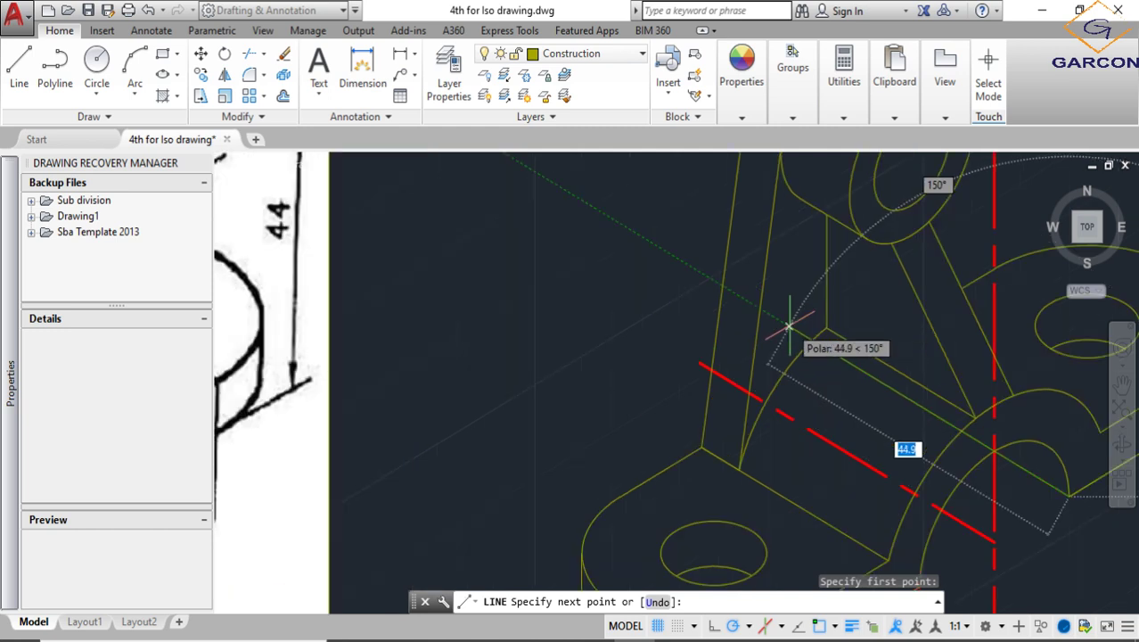
click(977, 440)
key(Escape)
Shorten the new receding line so its upper end lies on the inner arch at the vertical centreline
middle_drag(978, 445, 793, 367)
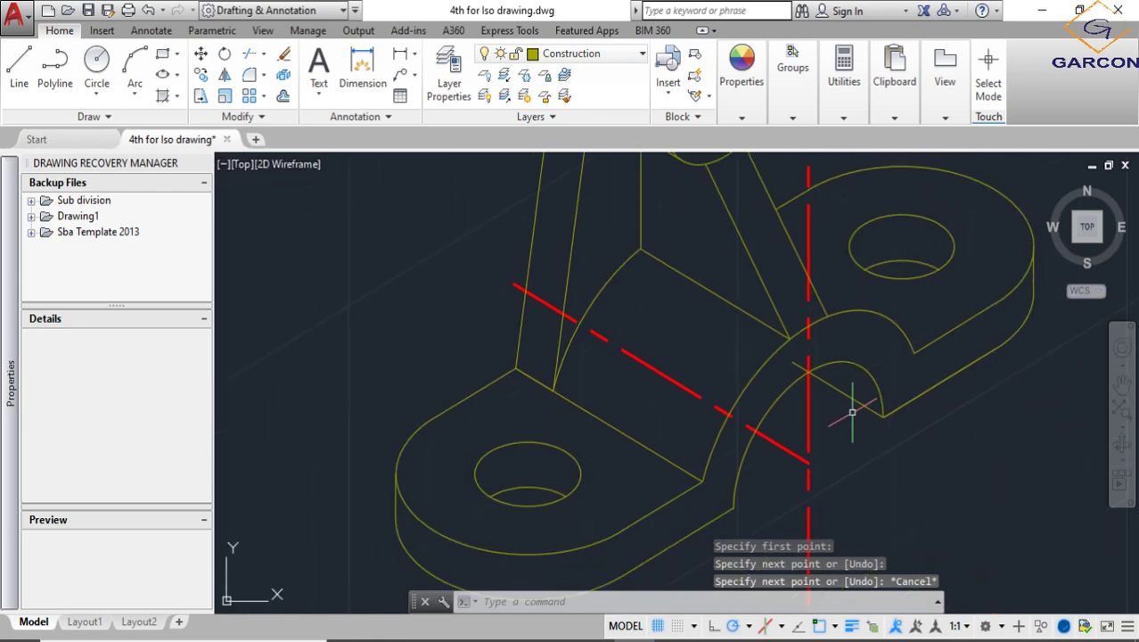
click(793, 361)
scroll(788, 356, up, 3)
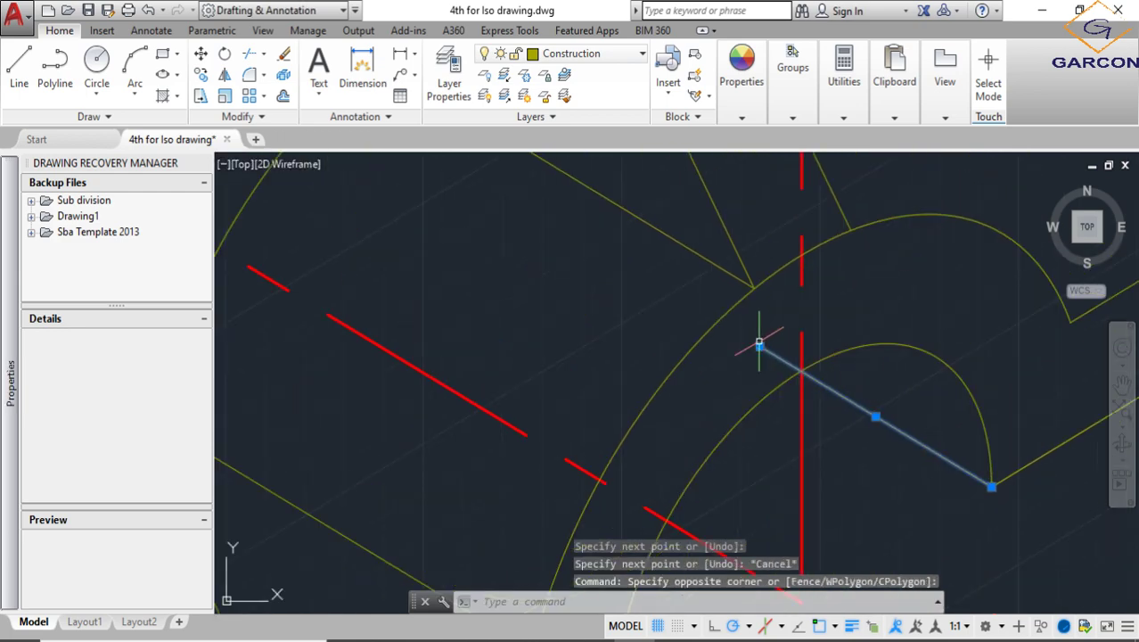
click(758, 346)
key(Escape)
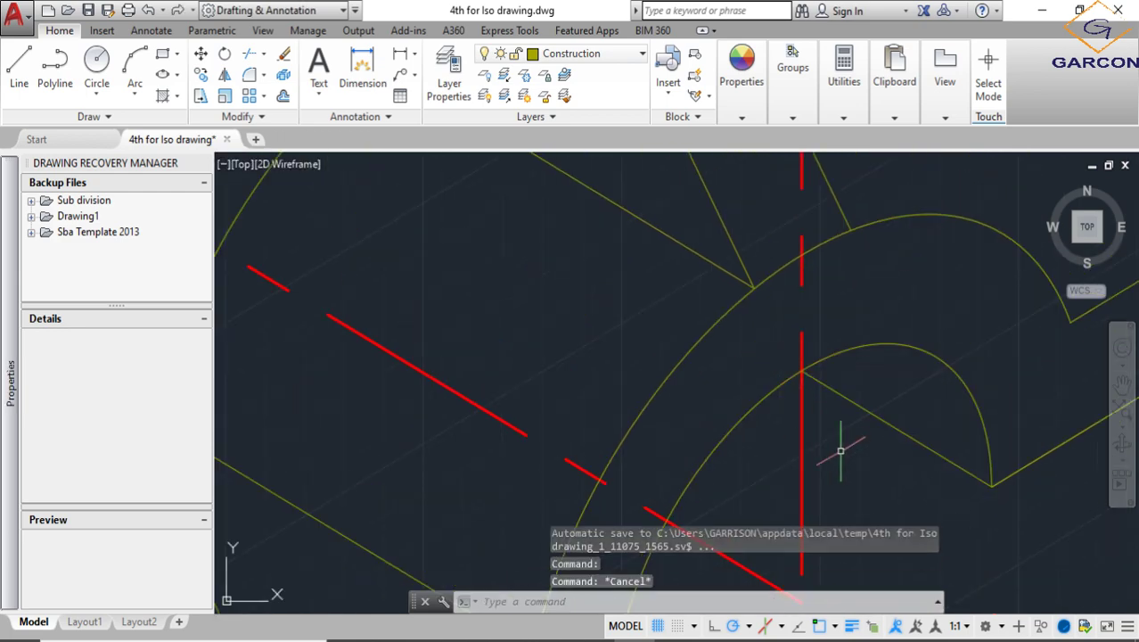
Draw a line about 14.4 units long at 150° from the right side of the outer arch's curve past the rib's right edge
scroll(936, 484, down, 3)
scroll(936, 484, down, 4)
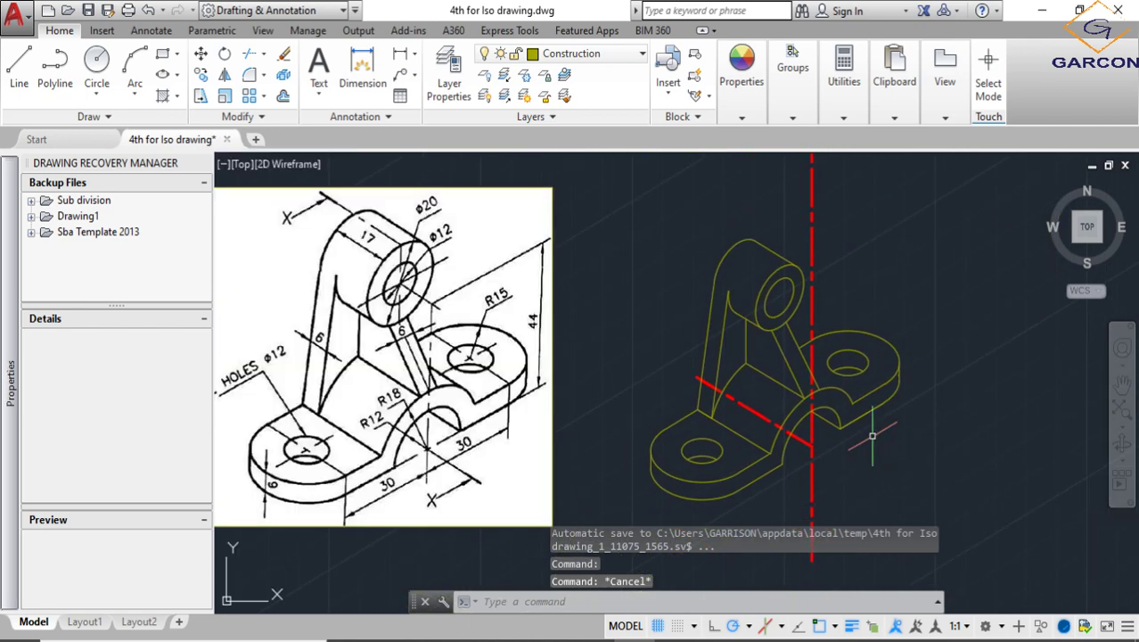
scroll(802, 341, down, 2)
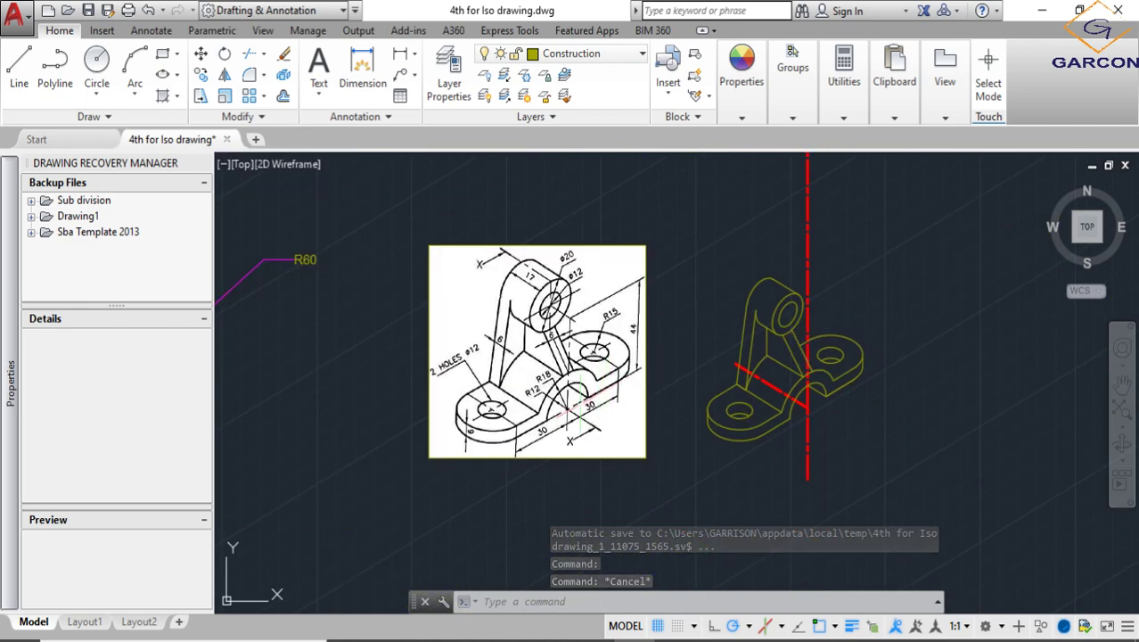
scroll(853, 421, up, 4)
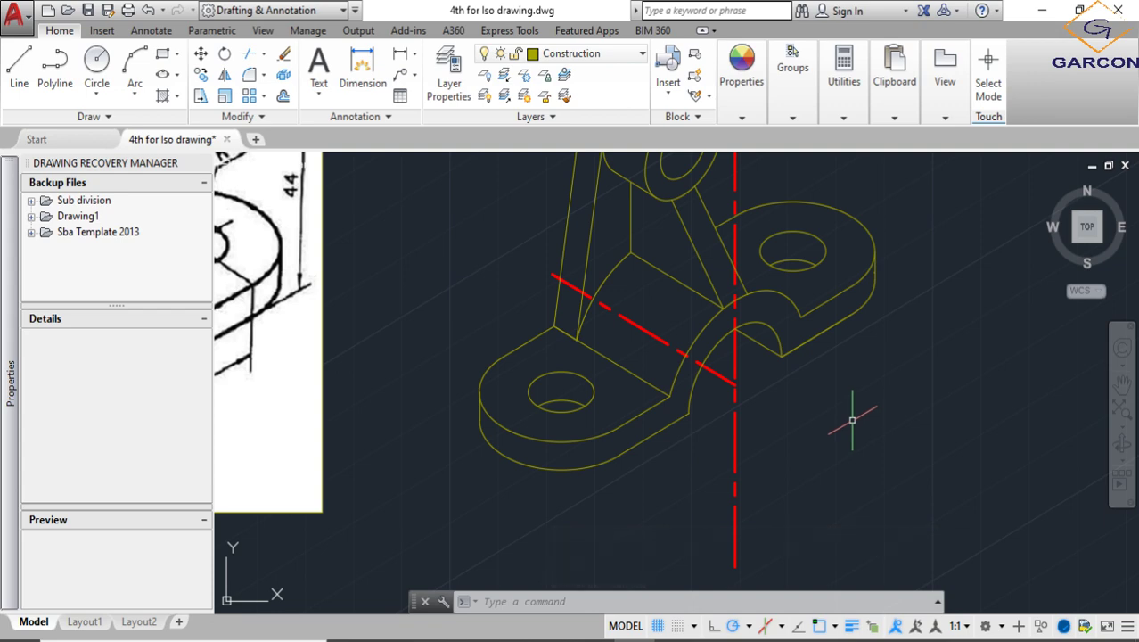
scroll(852, 420, down, 2)
scroll(424, 331, up, 2)
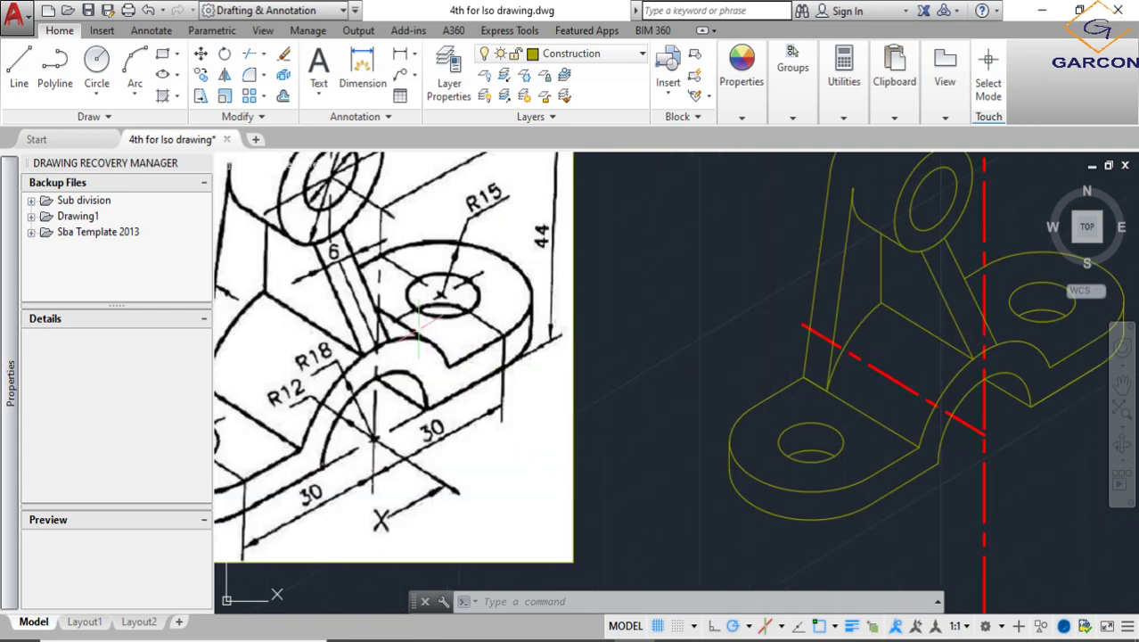
scroll(484, 372, down, 2)
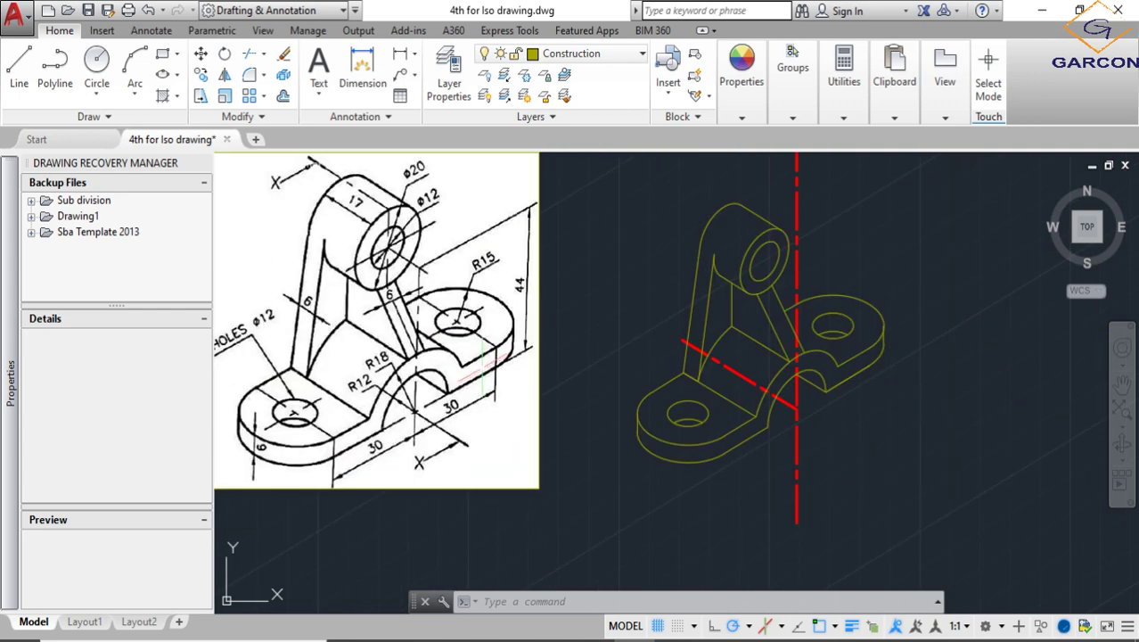
click(27, 58)
scroll(488, 341, up, 4)
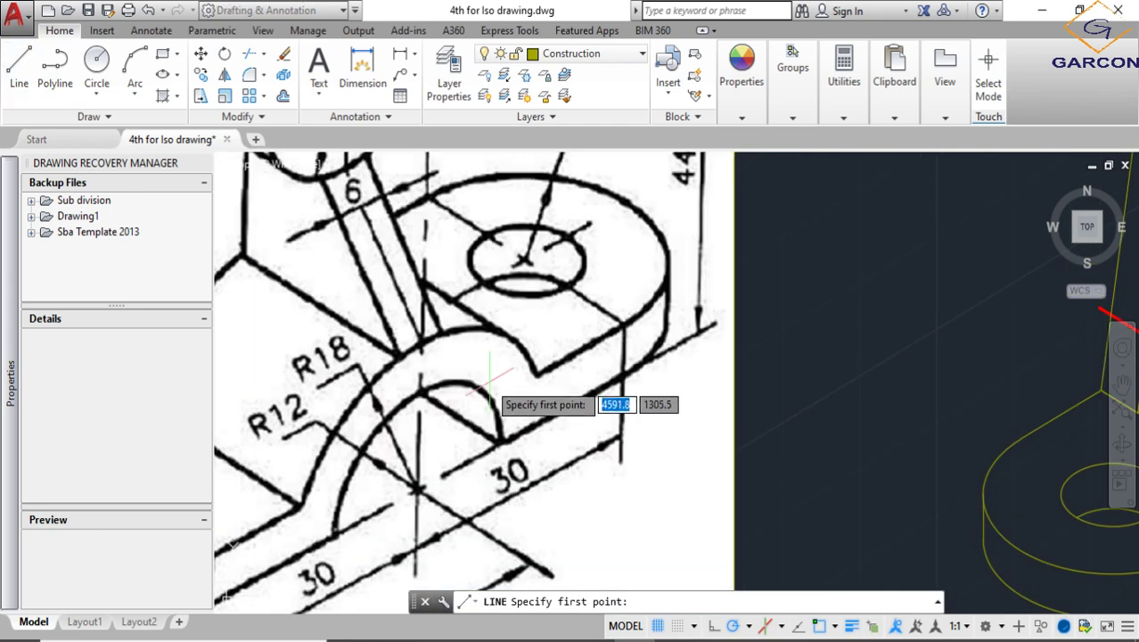
scroll(491, 331, down, 5)
scroll(704, 352, up, 3)
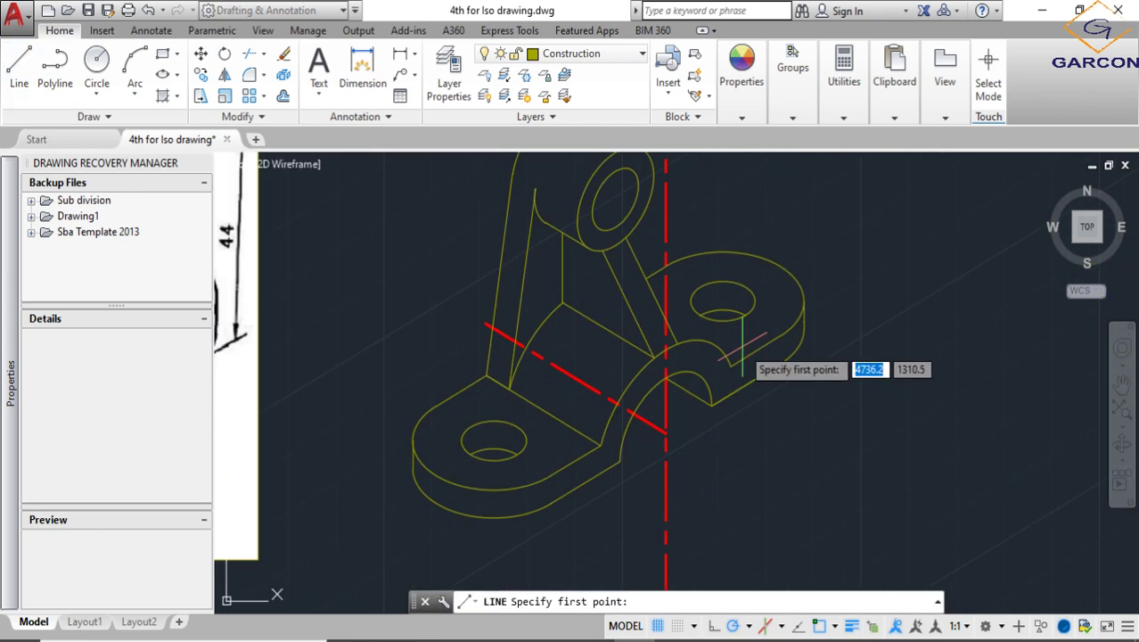
click(712, 346)
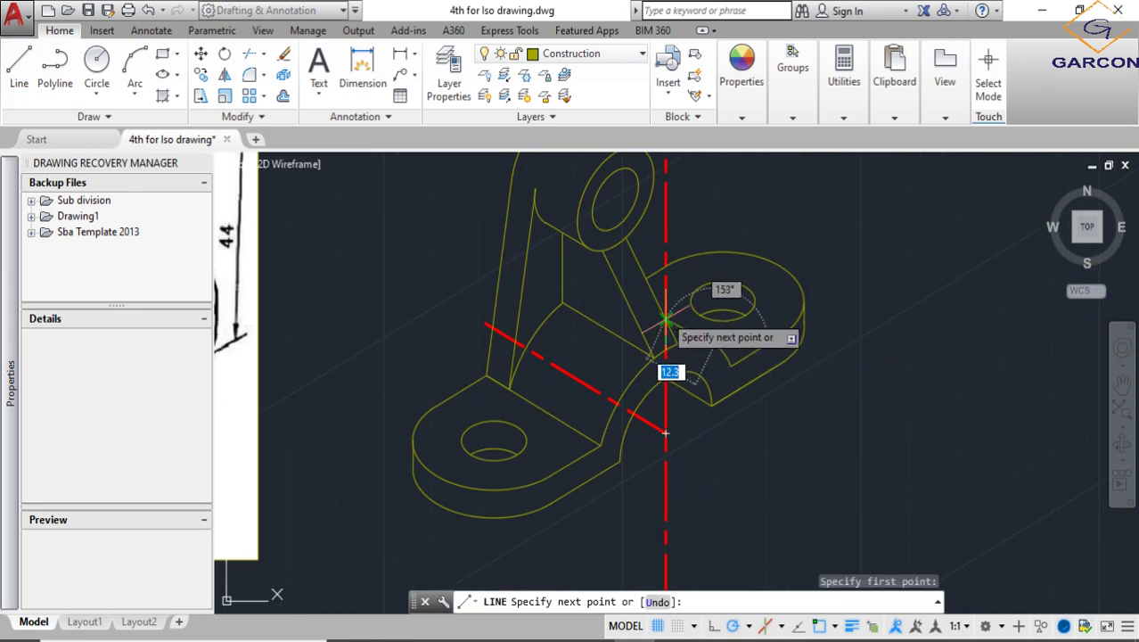
scroll(655, 314, up, 4)
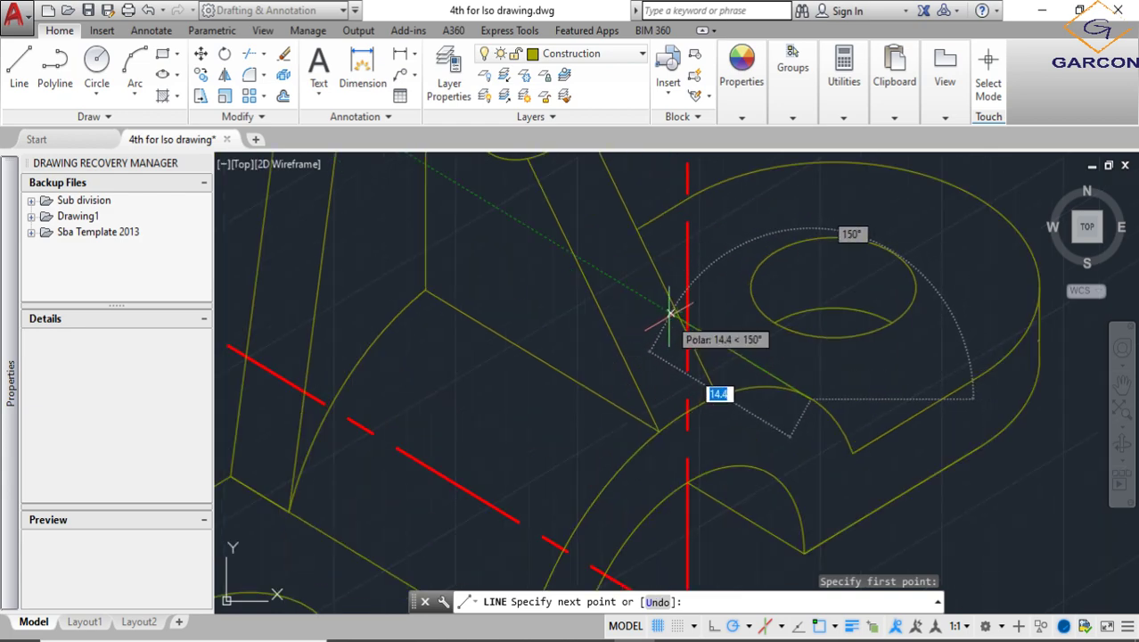
click(670, 312)
key(Return)
Trim the end of the new line that extends past the rib's right edge and end the Trim command
scroll(670, 329, down, 4)
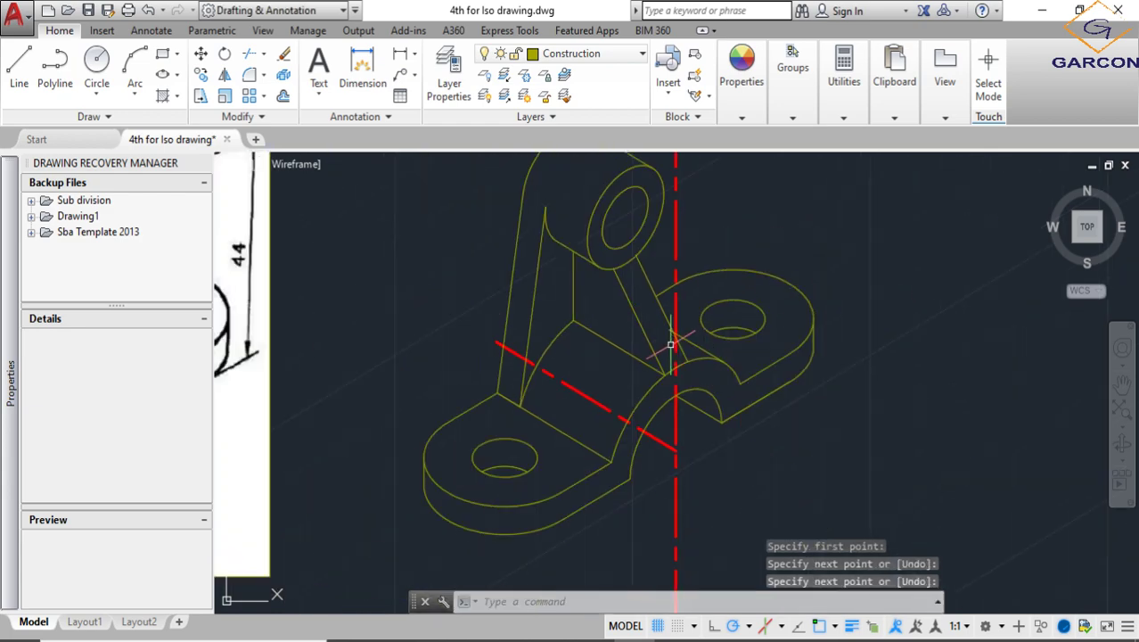
click(807, 466)
click(640, 305)
text(tr)
key(Return)
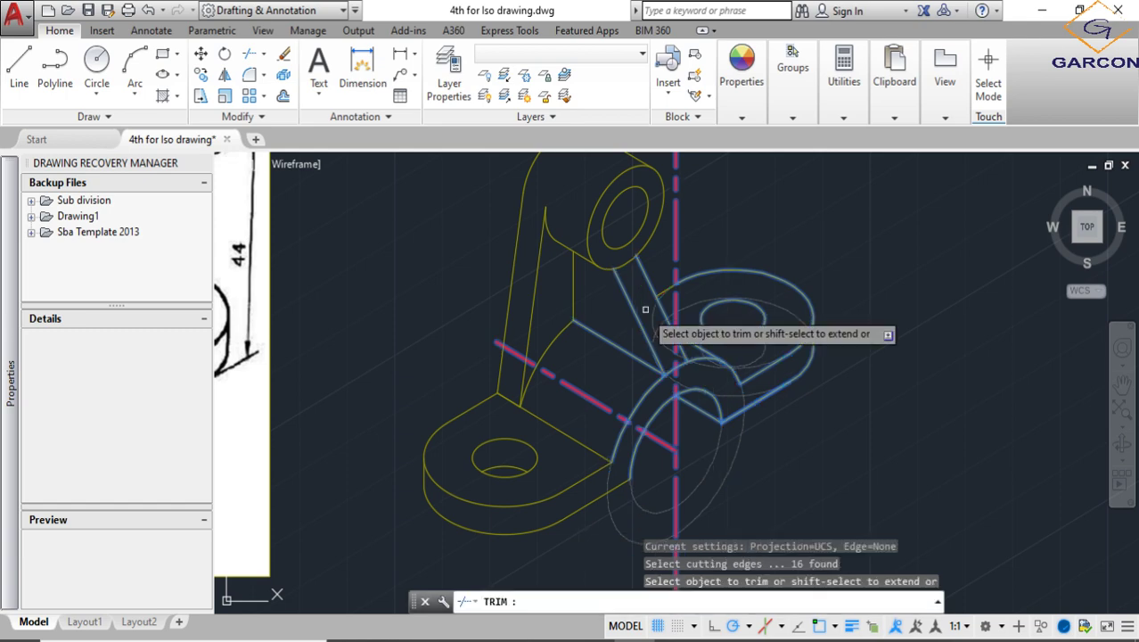
scroll(664, 325, up, 6)
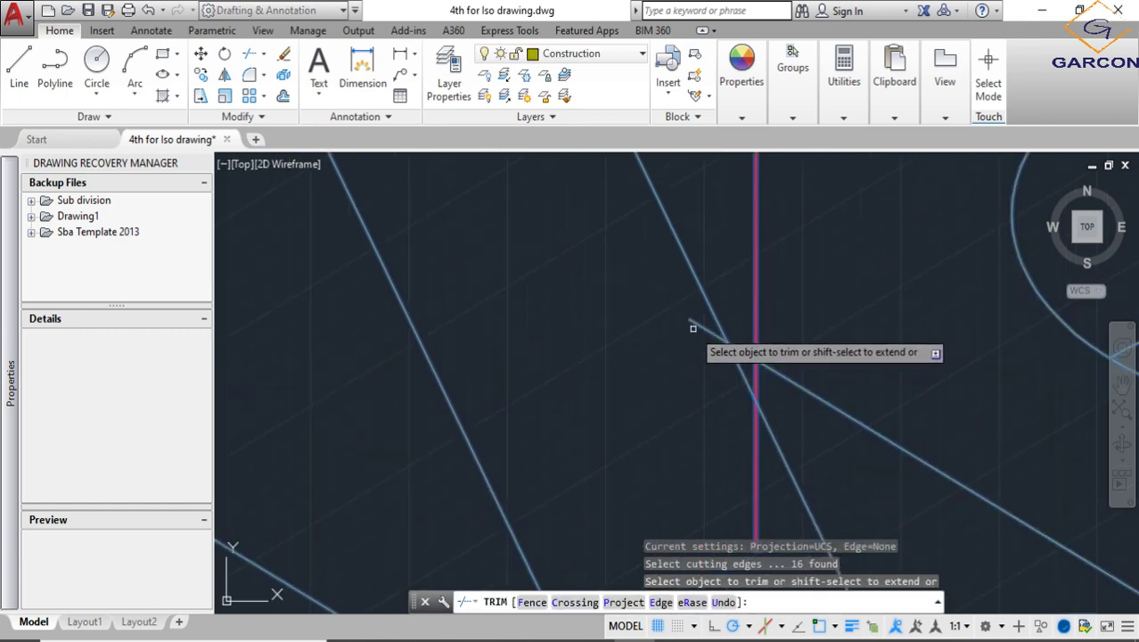
scroll(687, 328, down, 4)
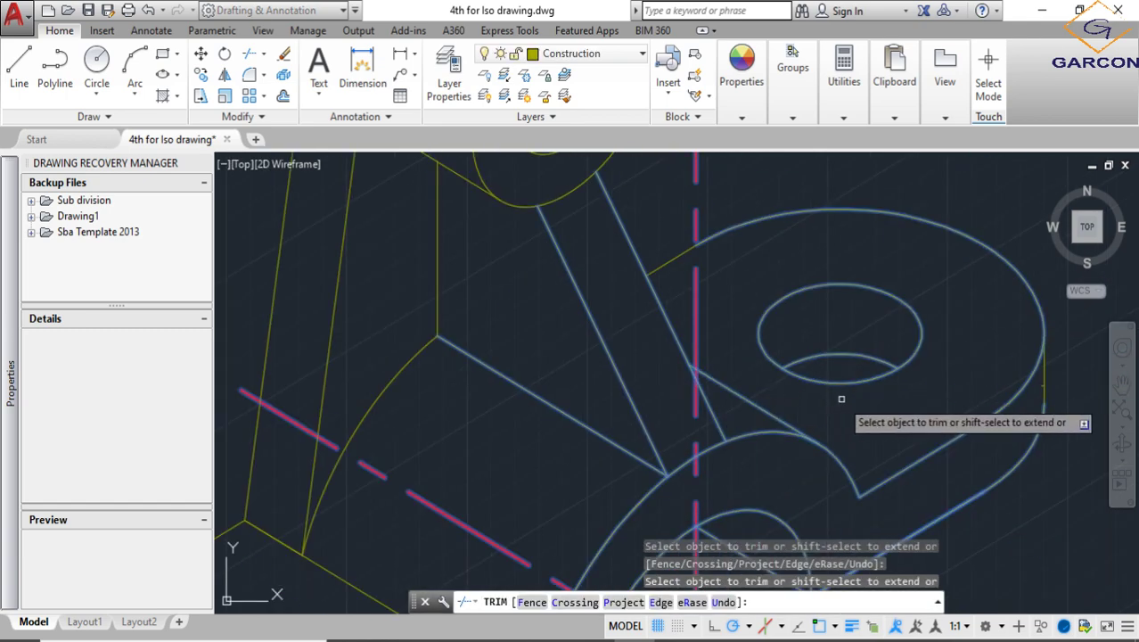
key(Escape)
Compare the new bracket outline with the reference picture and the finished, dimensioned bracket drawing
scroll(863, 397, down, 6)
middle_drag(888, 421, 868, 417)
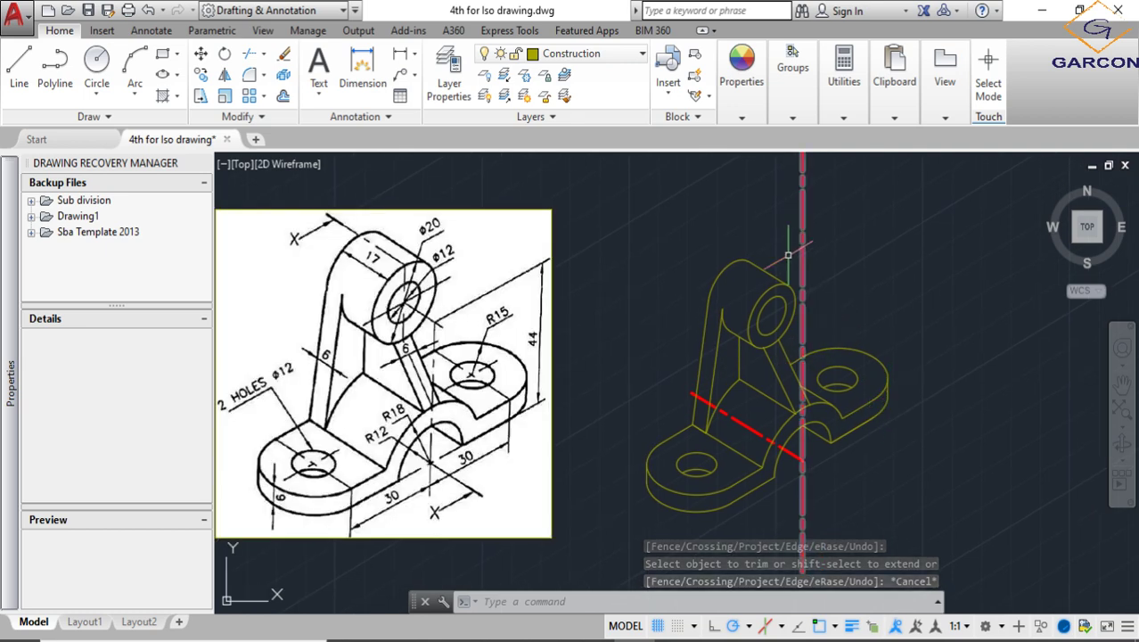
scroll(806, 411, down, 2)
scroll(855, 398, down, 5)
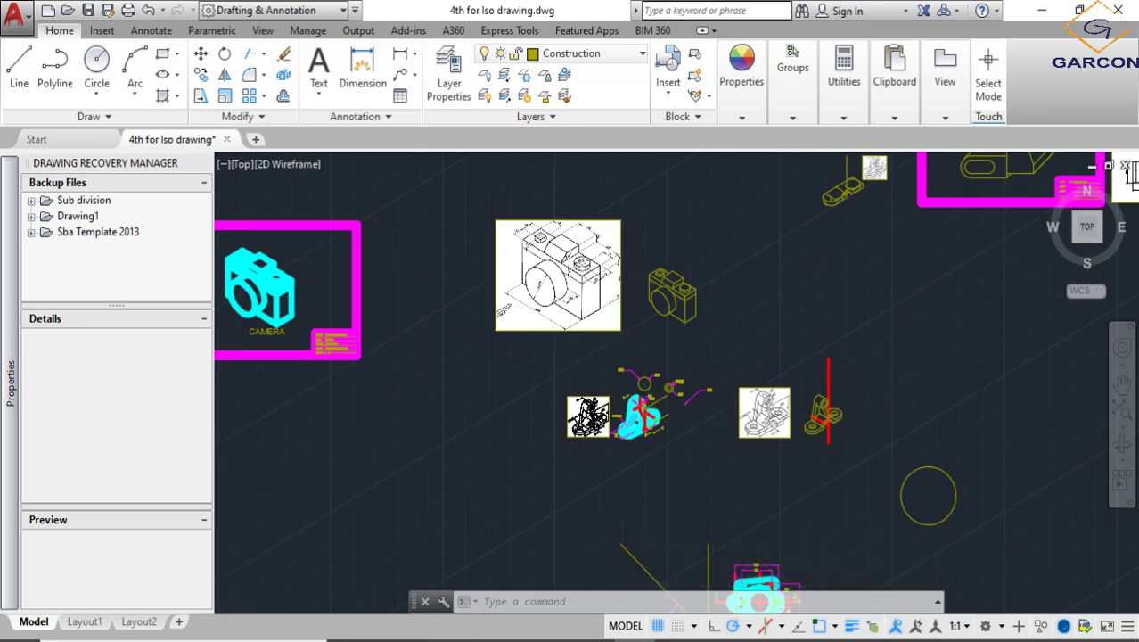
scroll(630, 418, up, 6)
scroll(799, 449, up, 4)
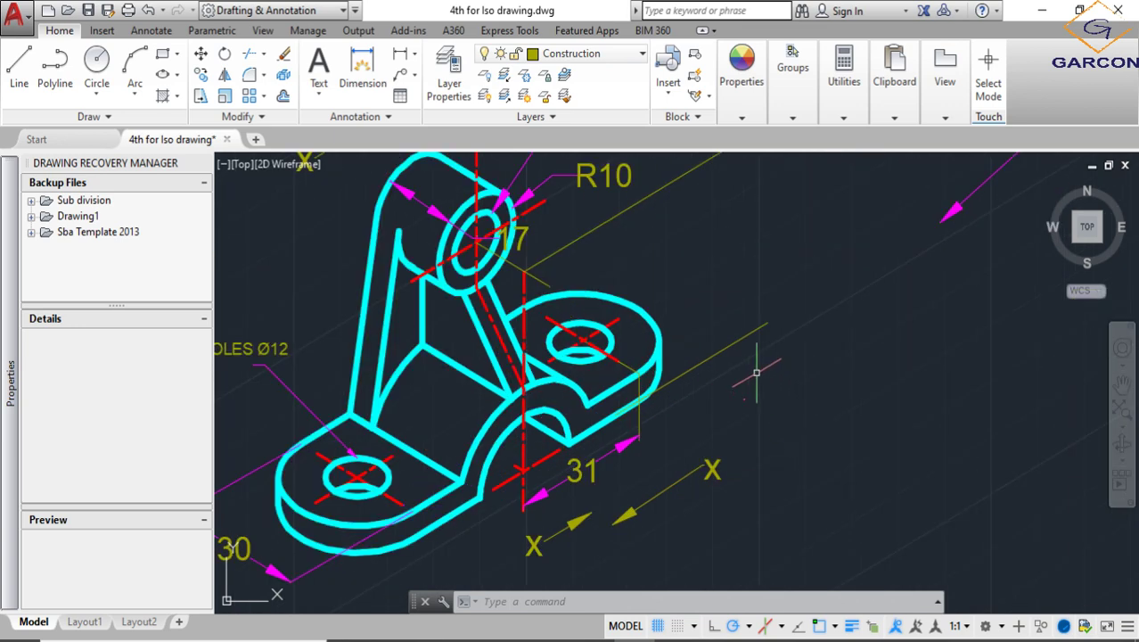
scroll(620, 358, down, 4)
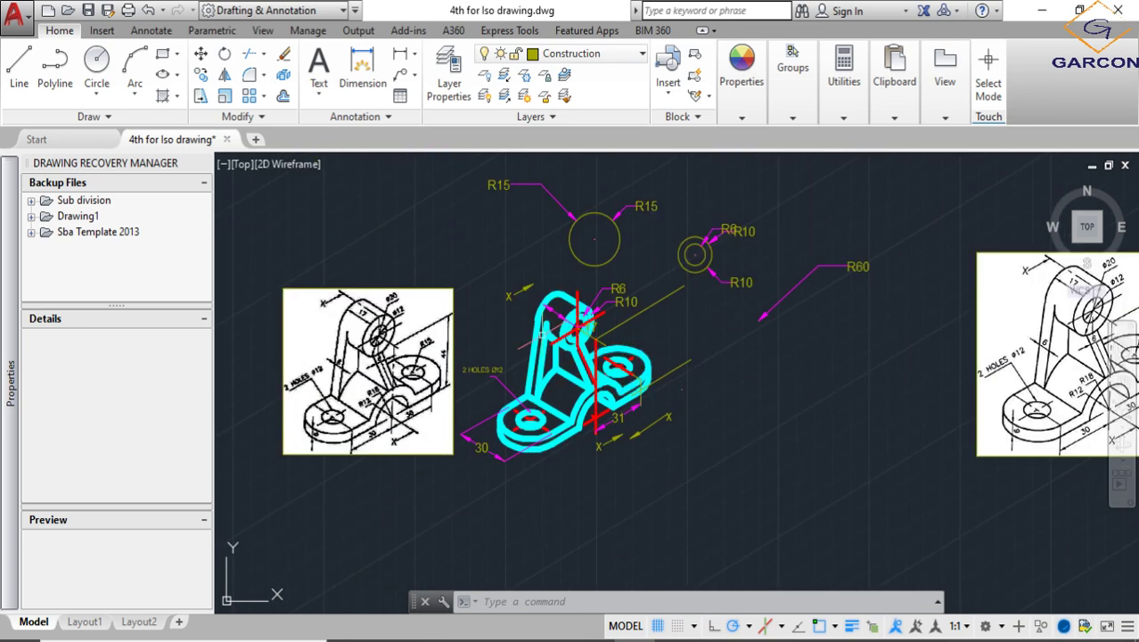
scroll(535, 338, up, 2)
scroll(646, 313, down, 1)
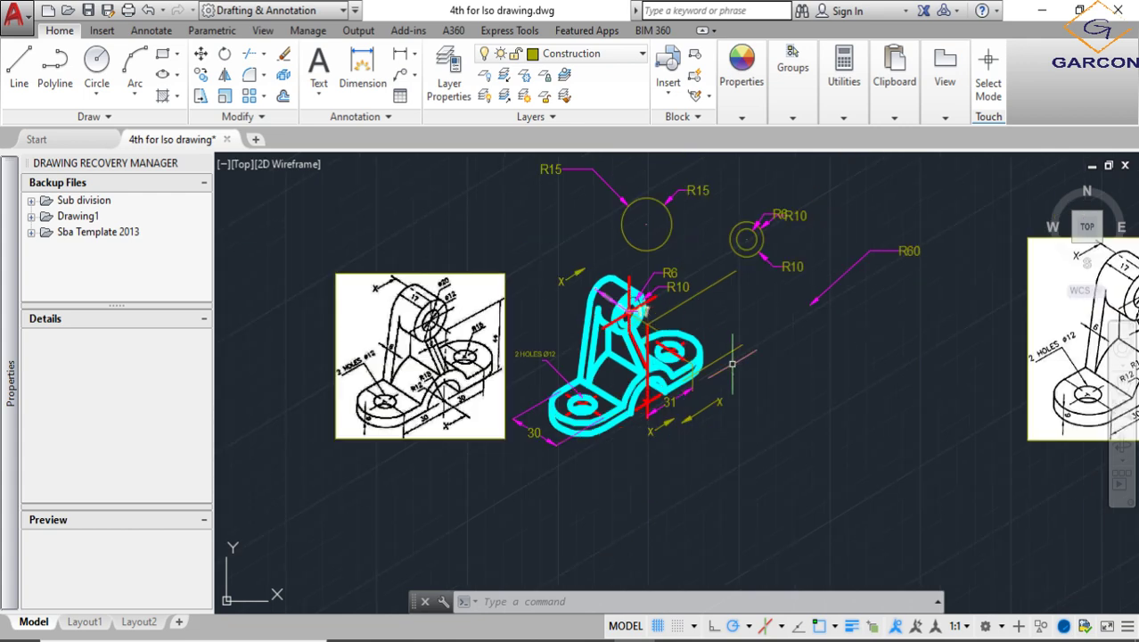
scroll(732, 361, down, 1)
middle_drag(733, 362, 604, 384)
scroll(599, 383, down, 2)
scroll(788, 385, up, 3)
scroll(648, 376, up, 4)
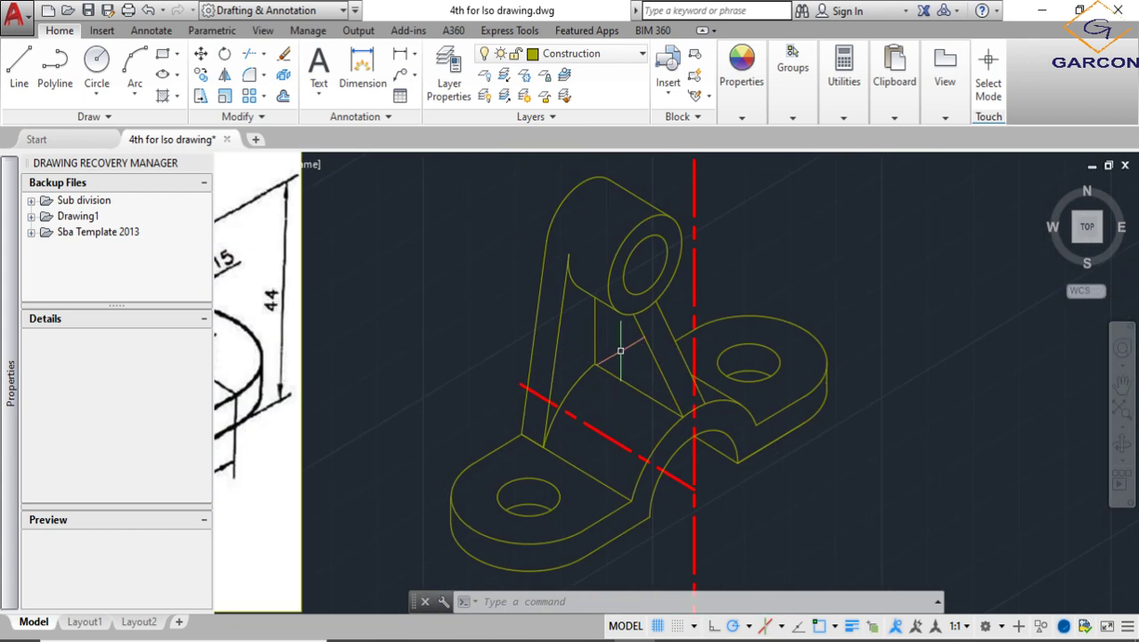
scroll(661, 430, down, 2)
scroll(667, 453, up, 2)
click(695, 454)
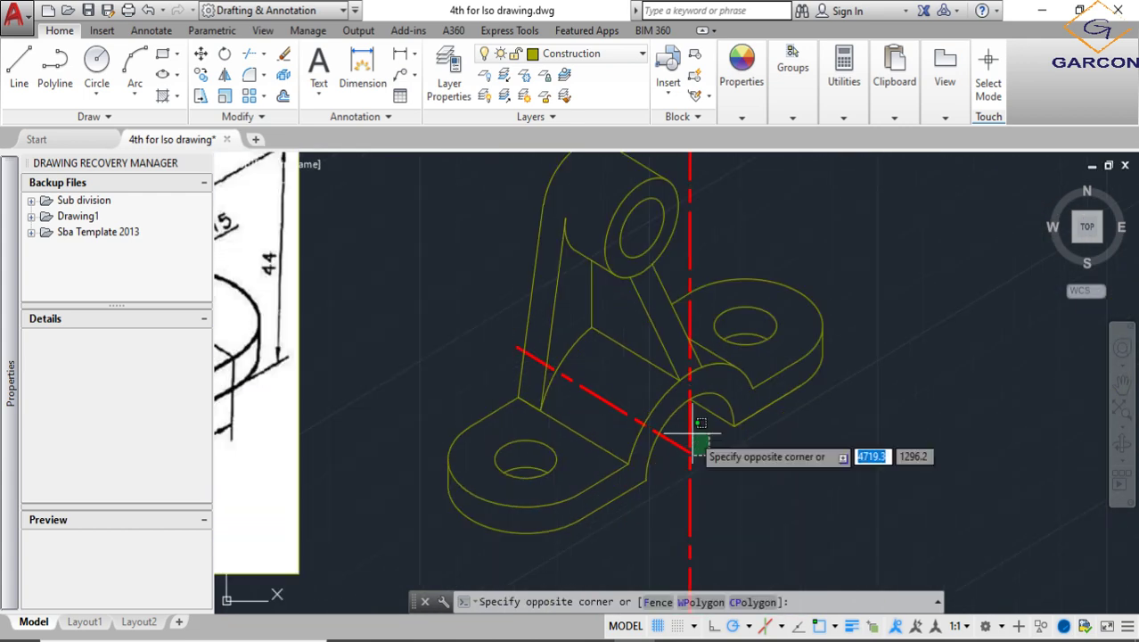
click(653, 390)
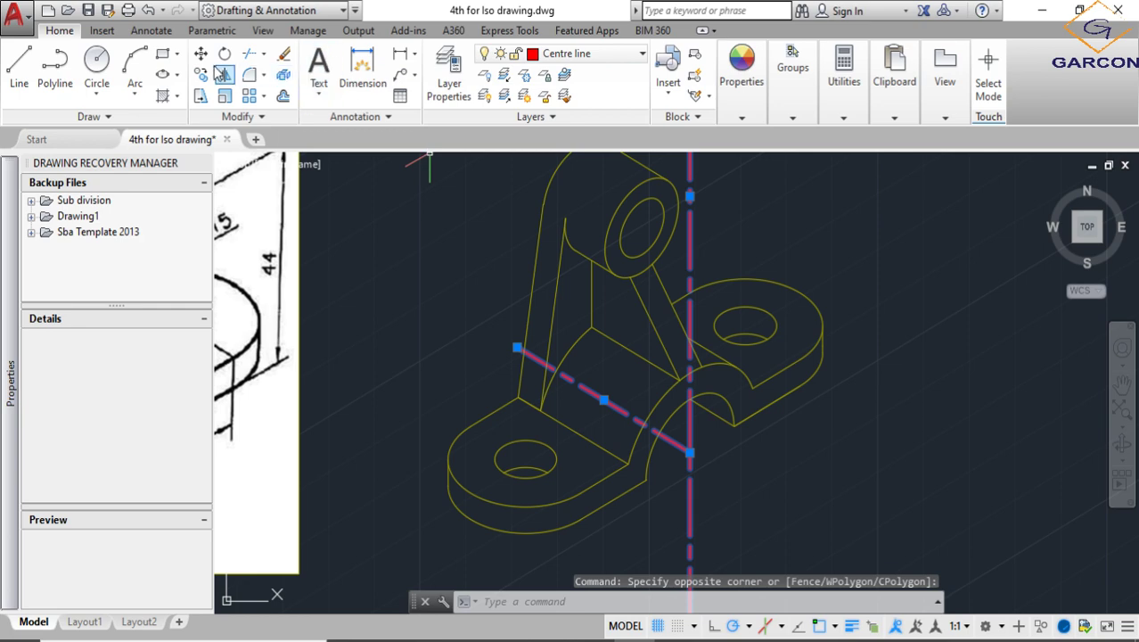
scroll(535, 326, down, 2)
key(Escape)
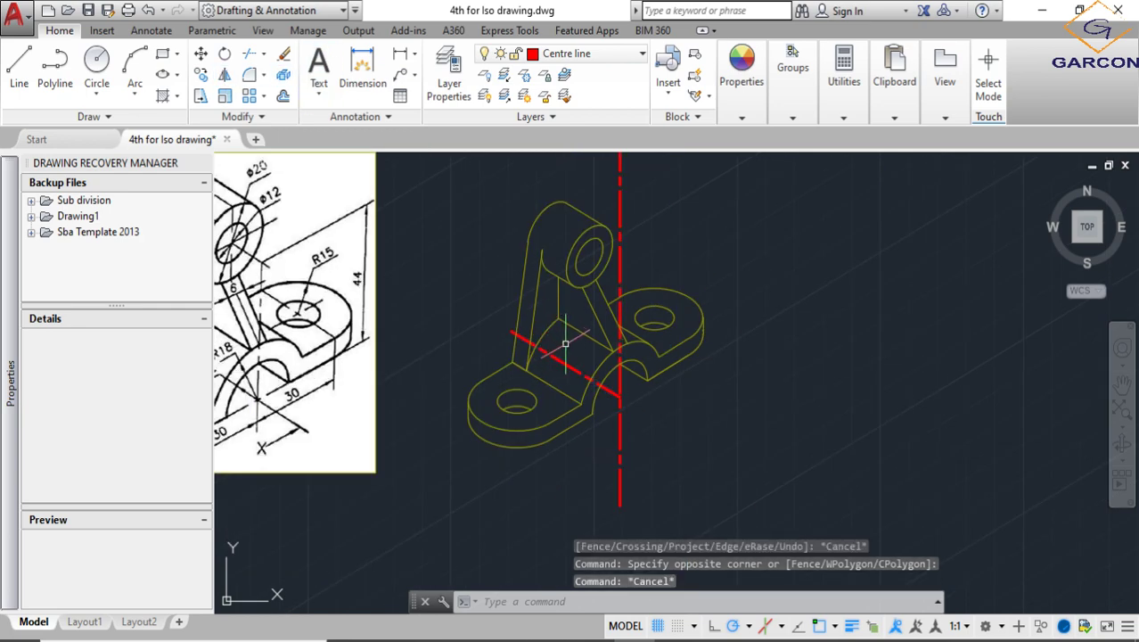
Move the boss's outline, its hole and the upright's two long edges to the Object line layer
scroll(588, 267, down, 1)
scroll(590, 275, up, 3)
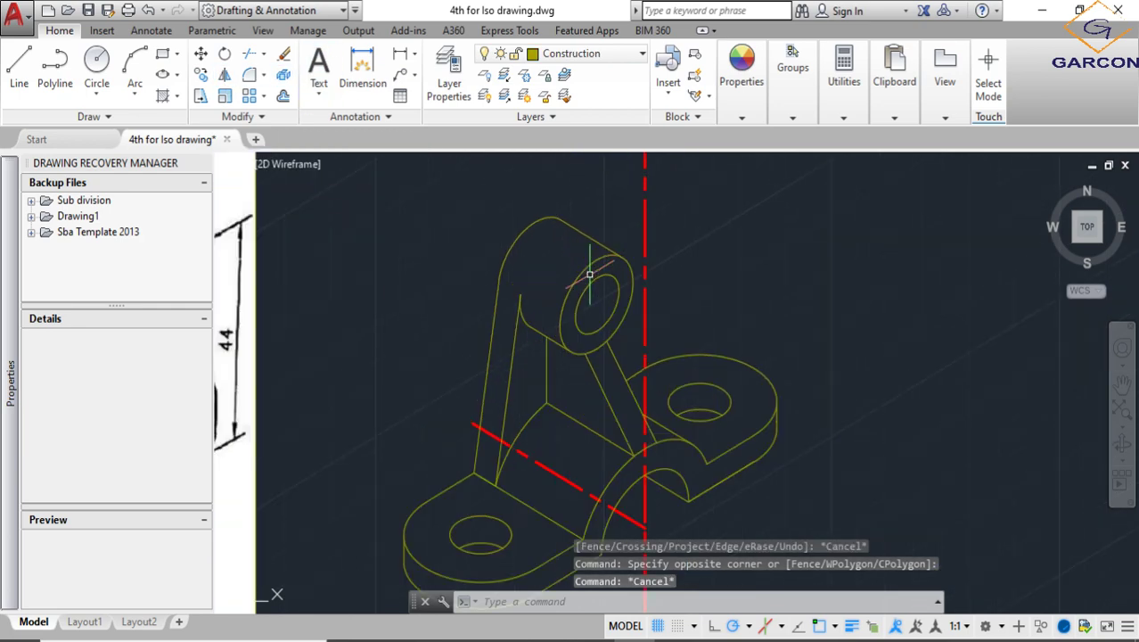
click(621, 317)
click(468, 214)
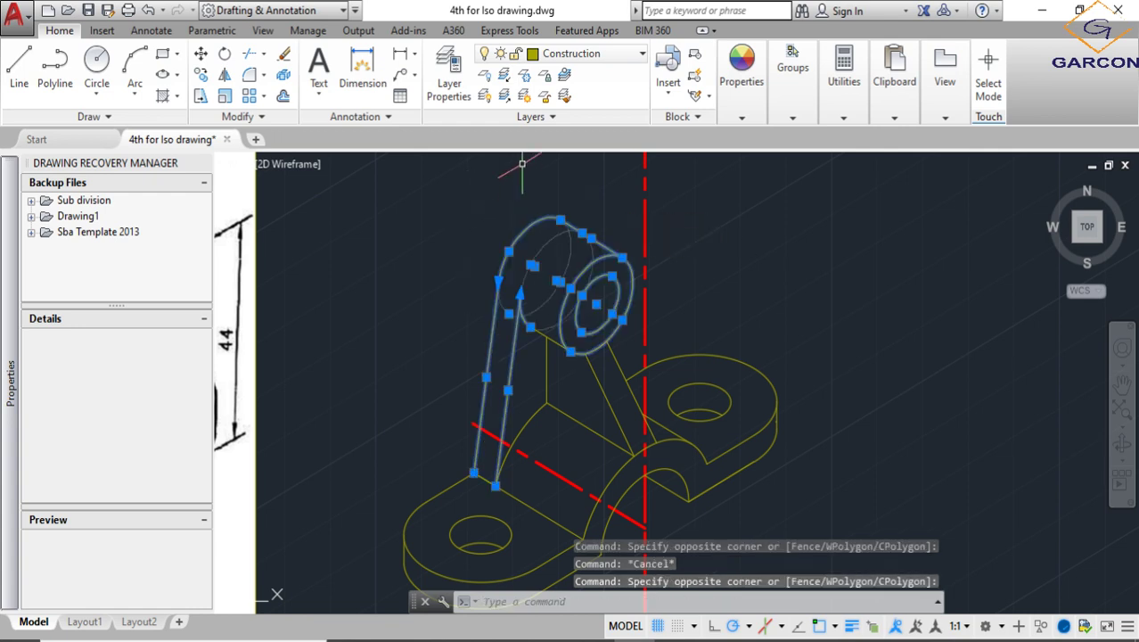
click(622, 55)
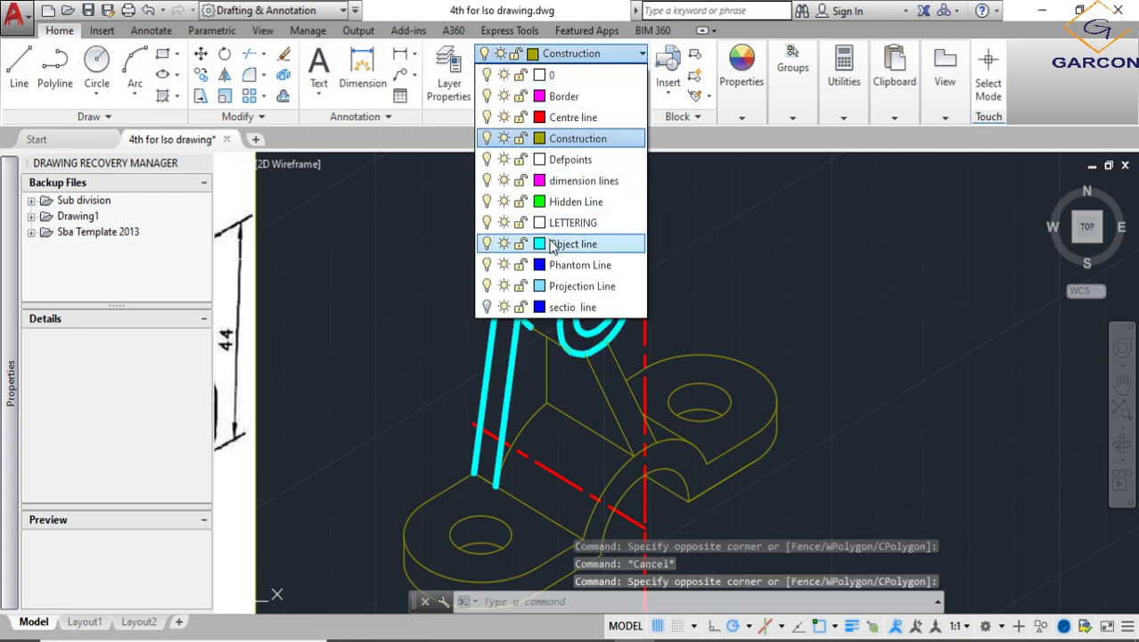
click(573, 244)
key(Escape)
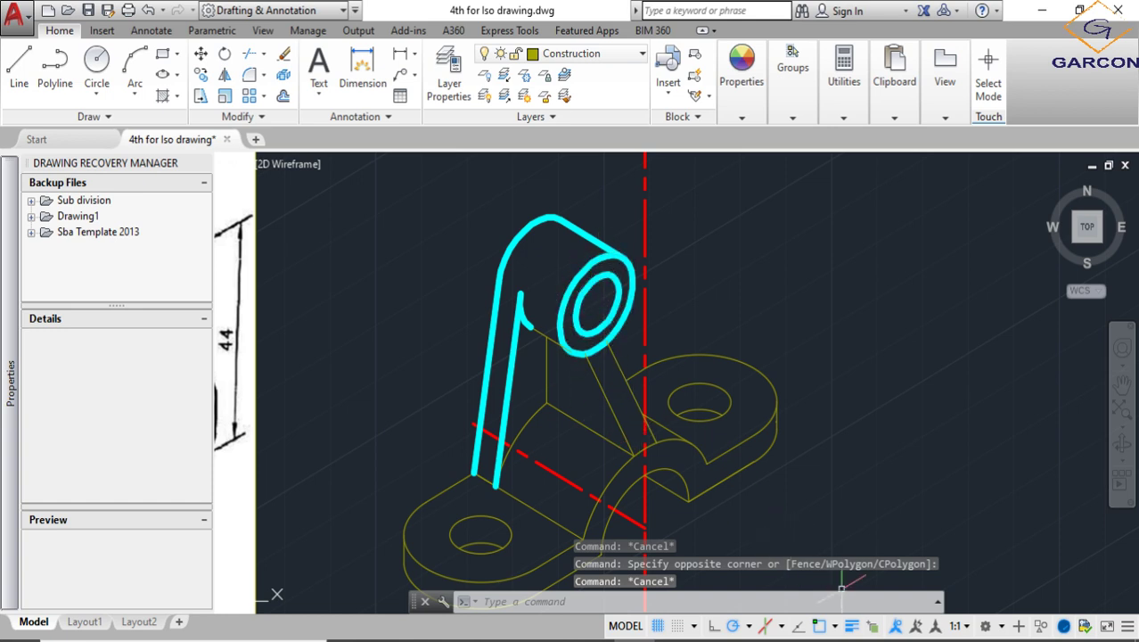
Toggle the lineweight display off and on again
click(852, 626)
click(851, 626)
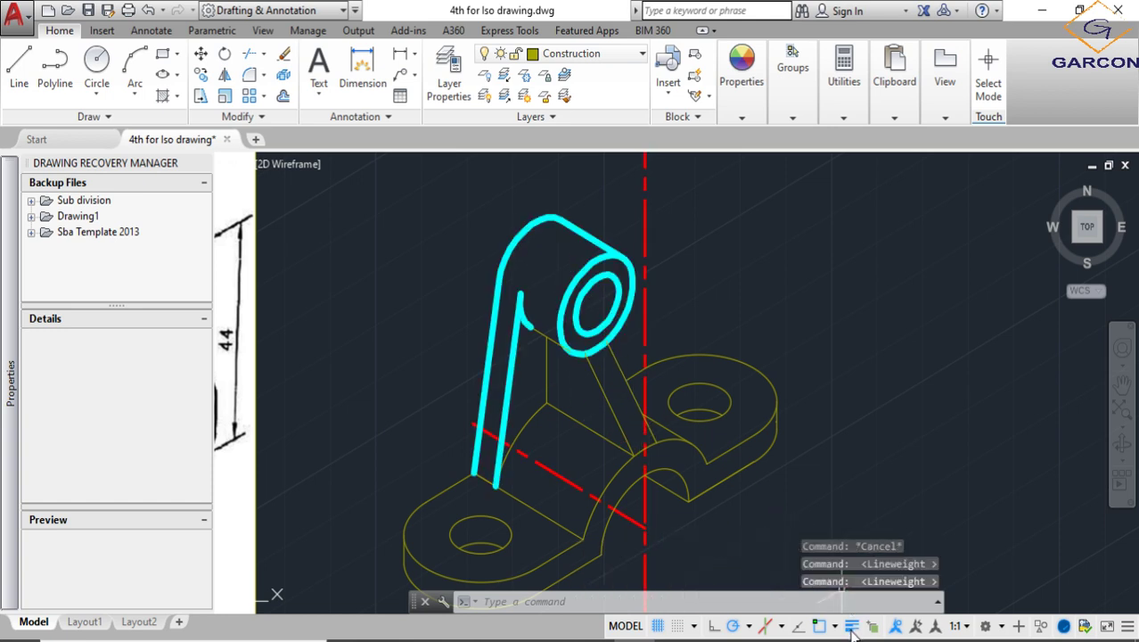
click(852, 627)
click(852, 627)
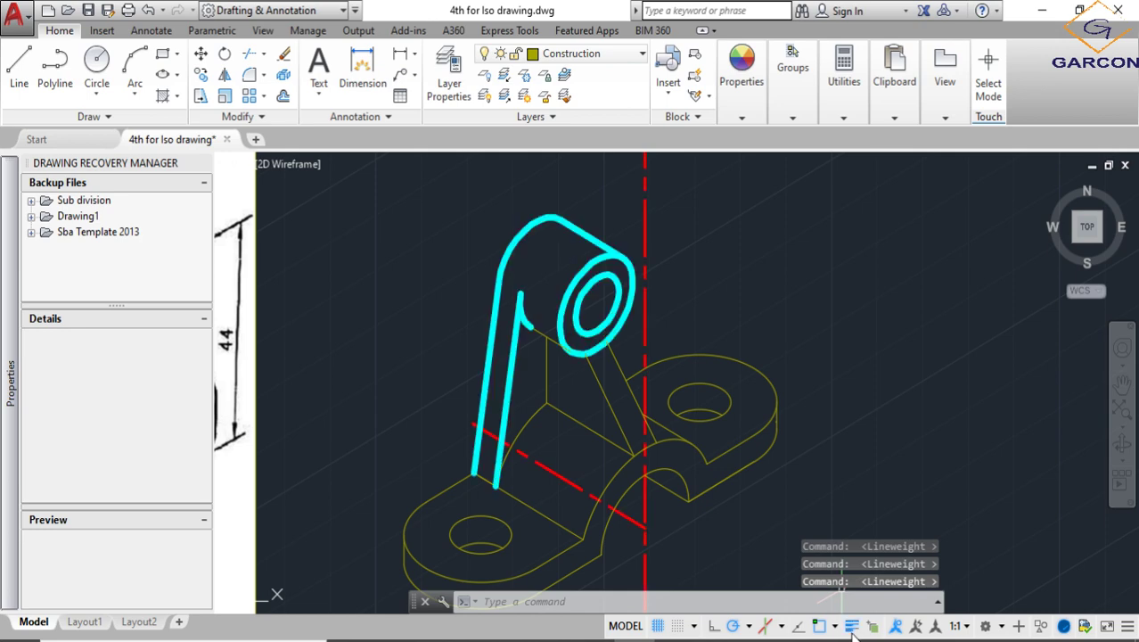
Match the boss hole's properties onto the two slanted rib edges below the boss
click(639, 304)
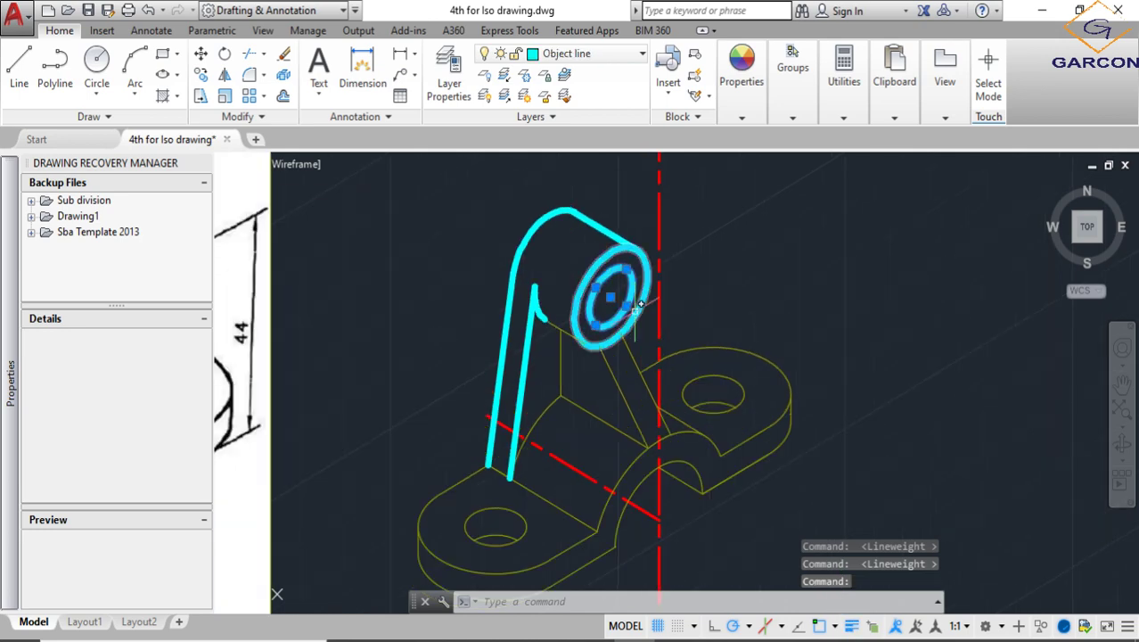
text(MA)
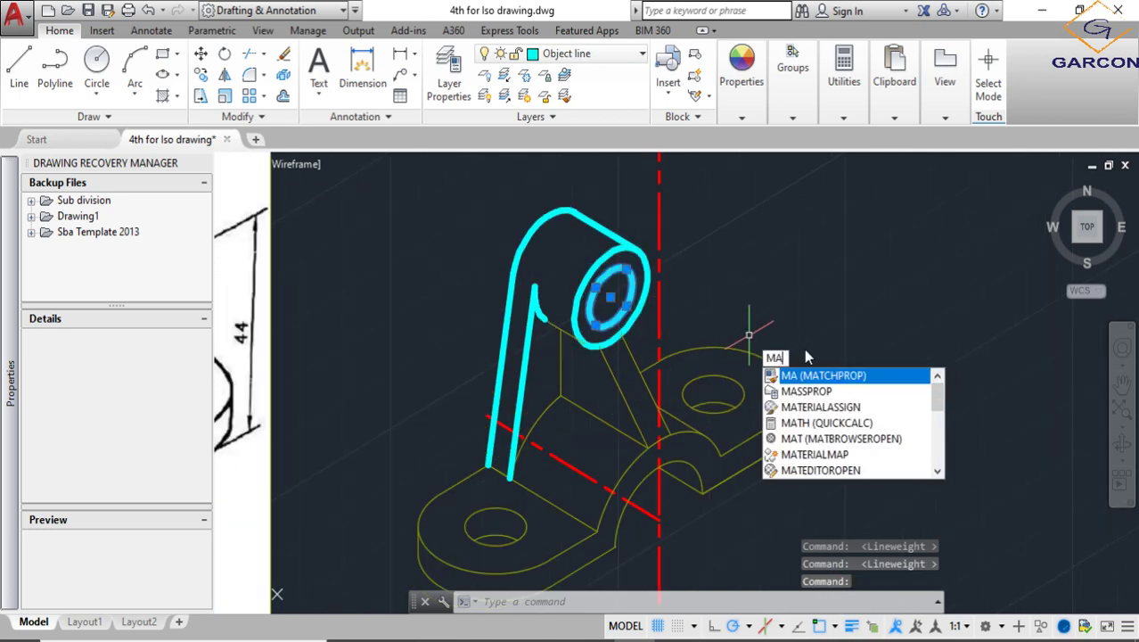
click(820, 377)
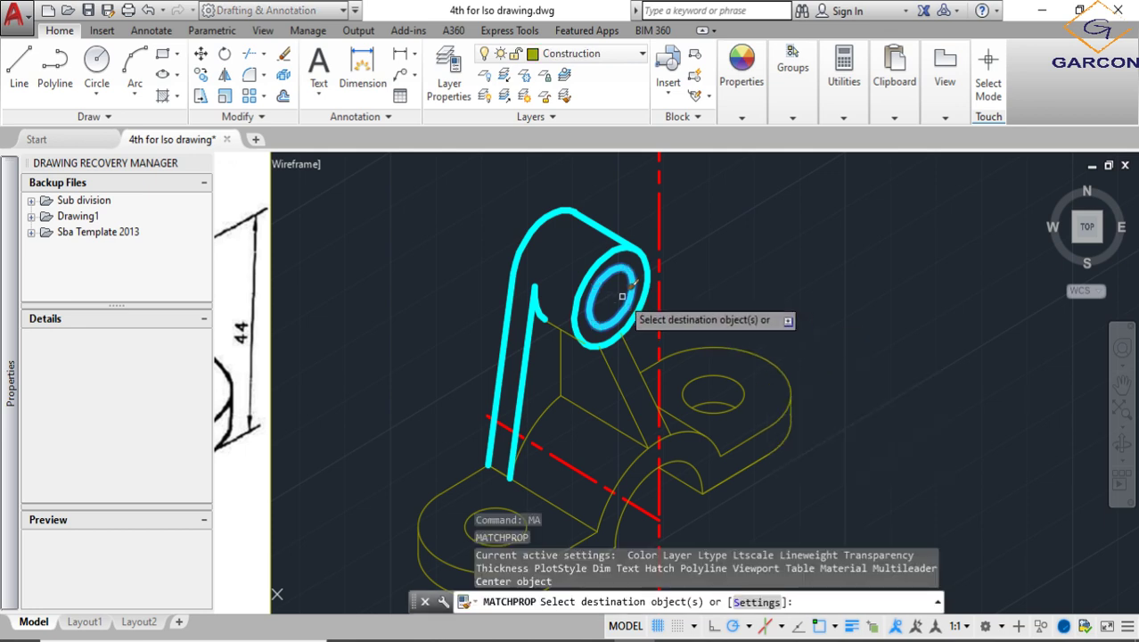
click(613, 365)
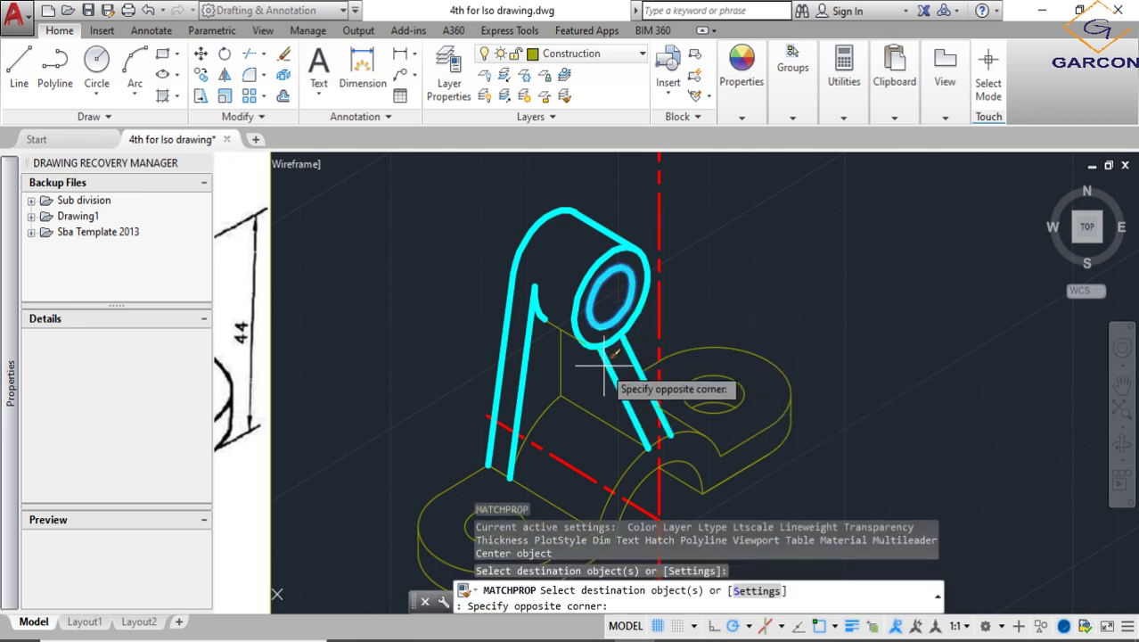
click(610, 356)
key(Escape)
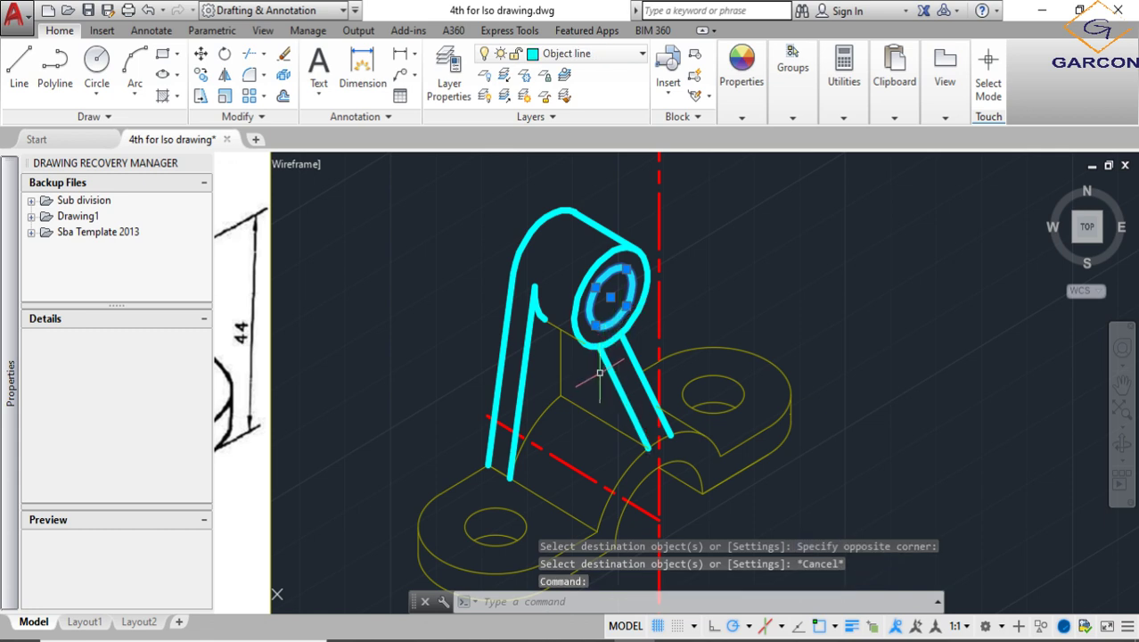
Match the boss hole's properties onto the right lug's rounded outline and its hole
text(ma)
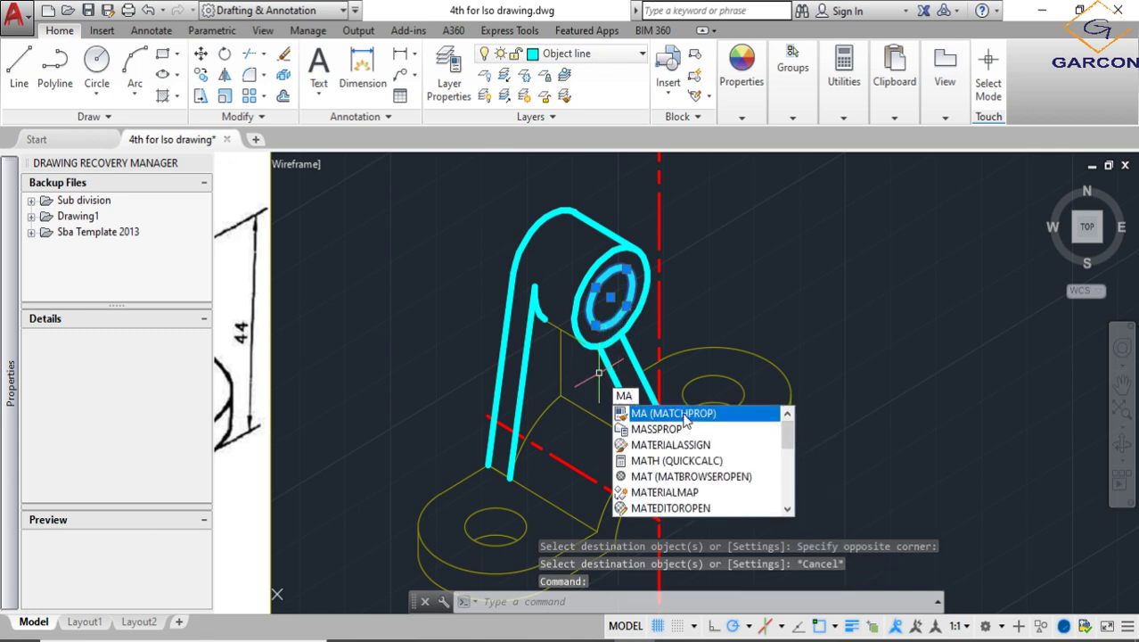
click(685, 414)
click(795, 451)
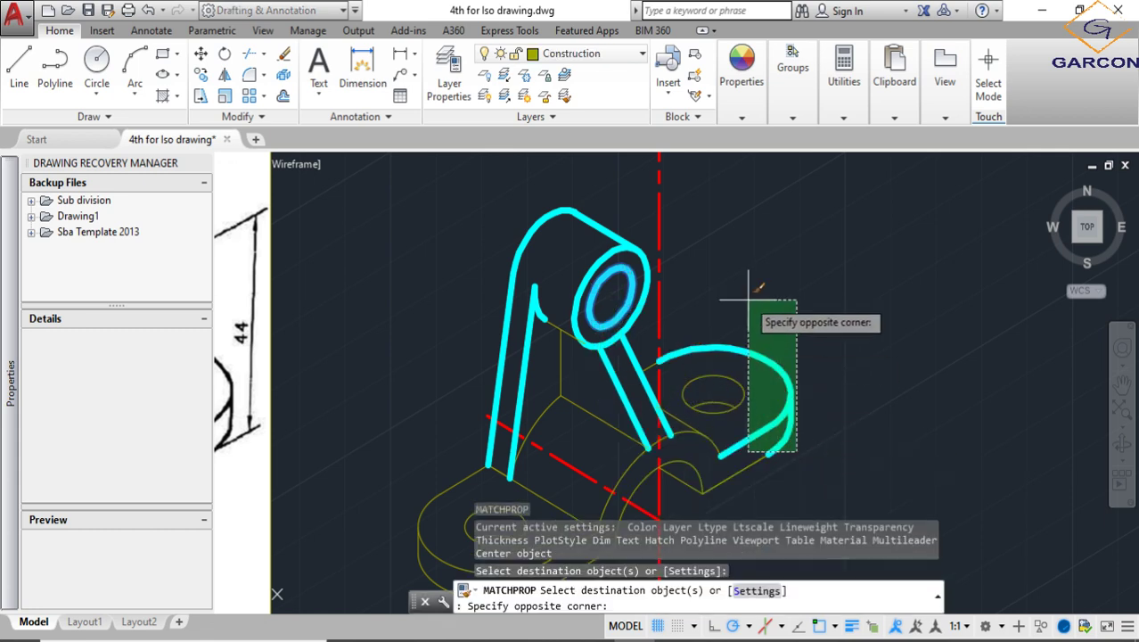
click(692, 234)
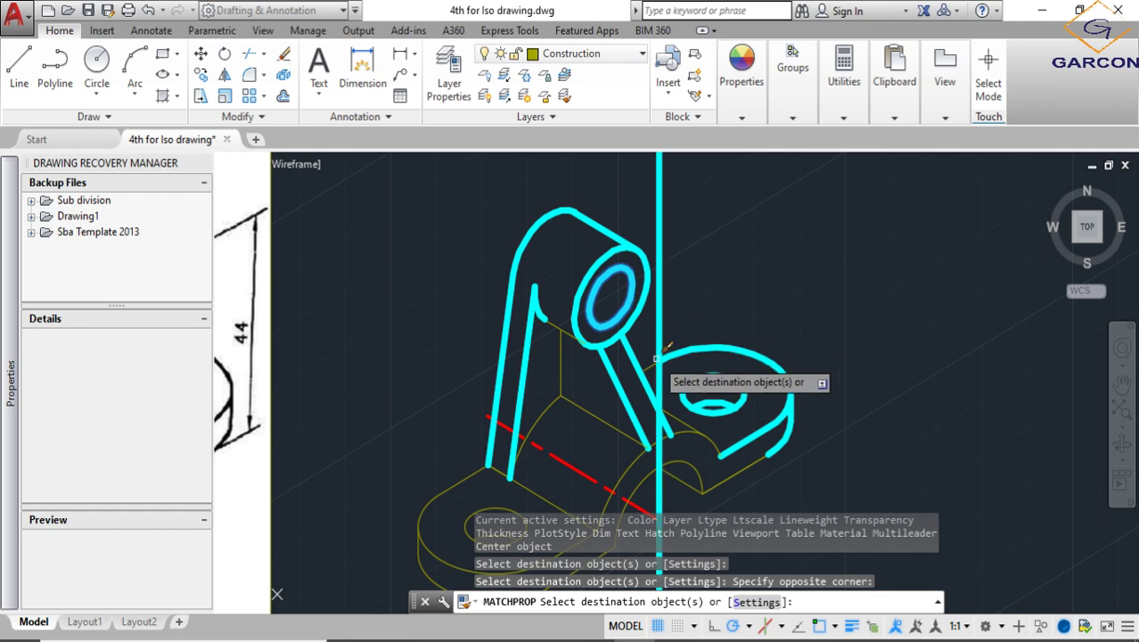
Match the same properties onto the boss's lower edge, the inner rib edges, both arches and the right lug's remaining edges
click(599, 394)
click(510, 236)
click(564, 407)
click(515, 323)
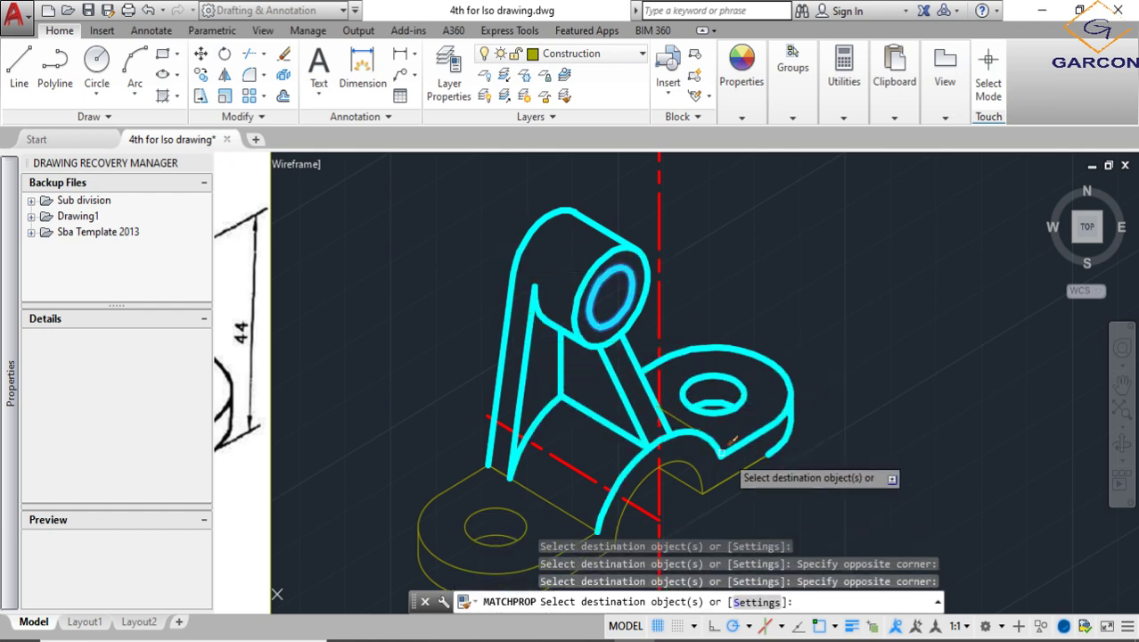
click(777, 498)
click(687, 364)
Match the same properties onto the left lug's outline and hole, and end Match Properties
scroll(724, 361, down, 3)
scroll(678, 428, up, 5)
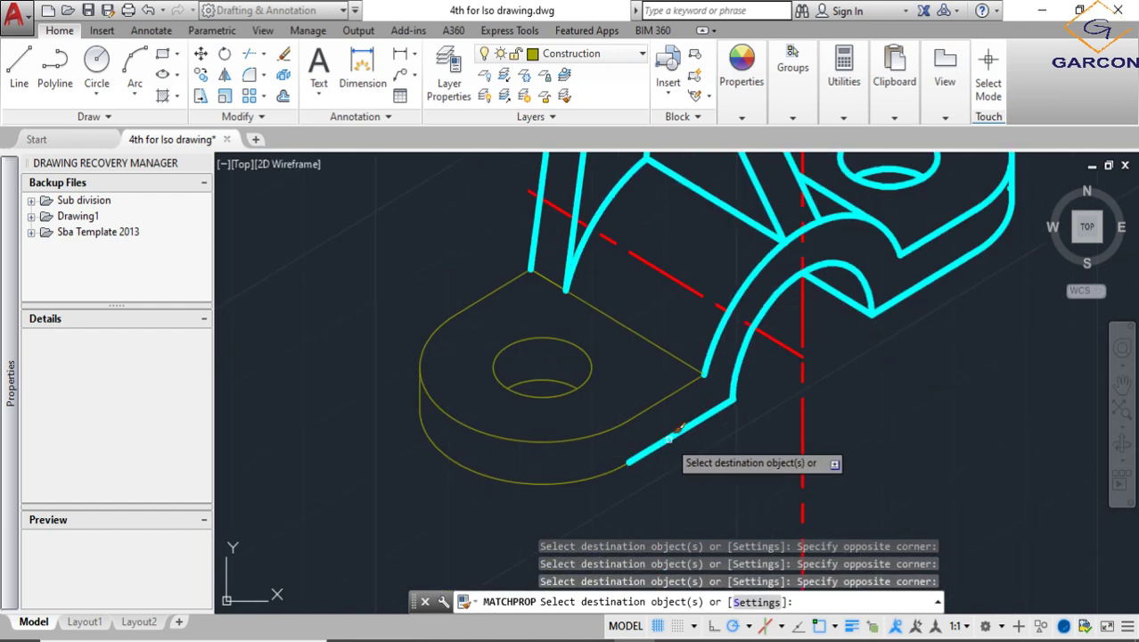
click(648, 336)
click(648, 469)
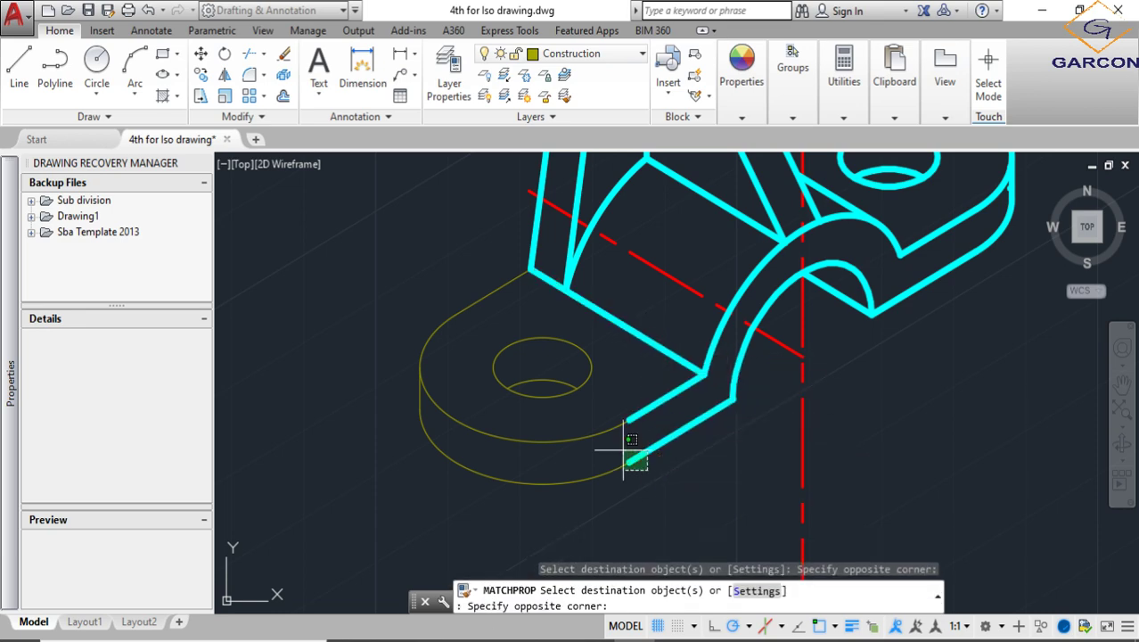
click(415, 308)
scroll(593, 250, down, 4)
scroll(586, 247, up, 6)
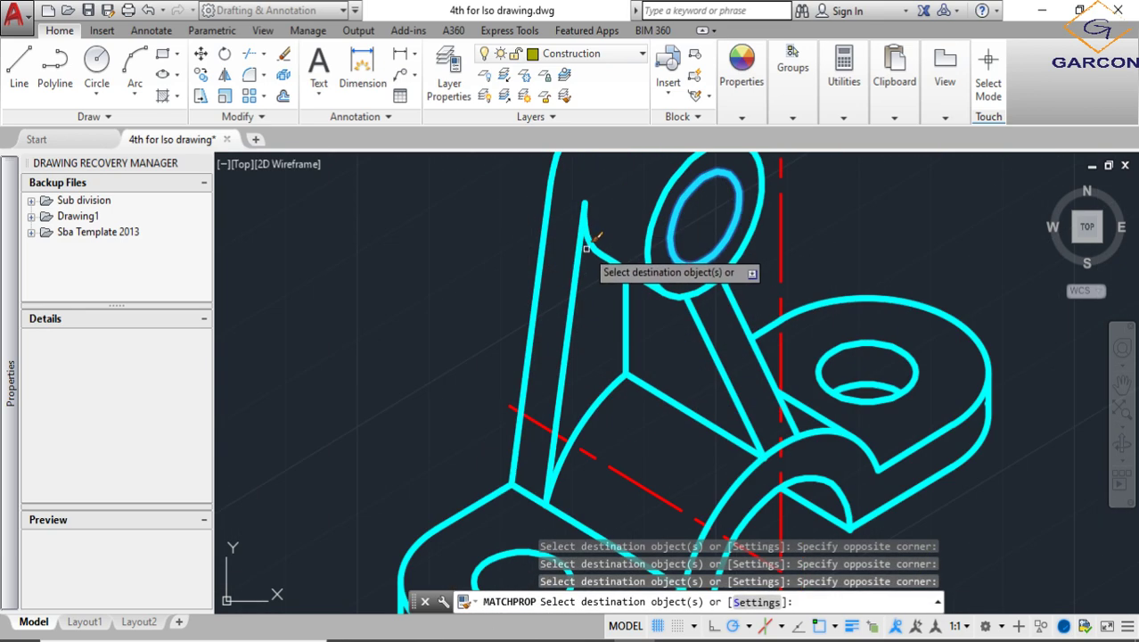
scroll(624, 277, down, 5)
scroll(676, 324, up, 4)
scroll(740, 356, down, 4)
key(Escape)
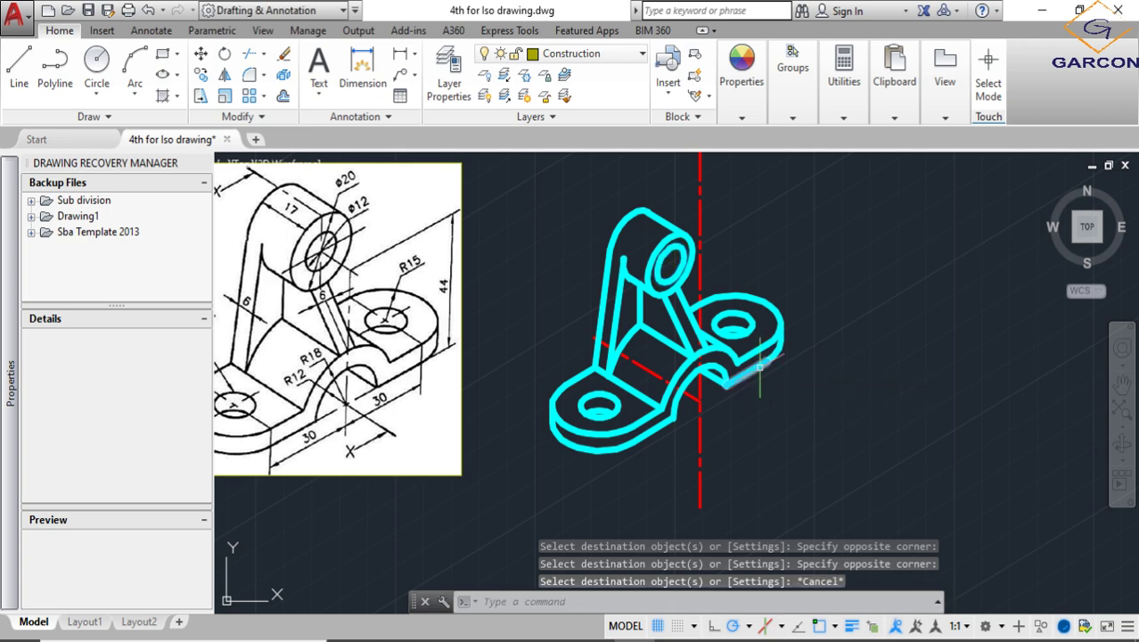
Draw a line about 15.9 units long at 330° from the centre of the boss hole
scroll(759, 365, down, 3)
scroll(704, 321, up, 6)
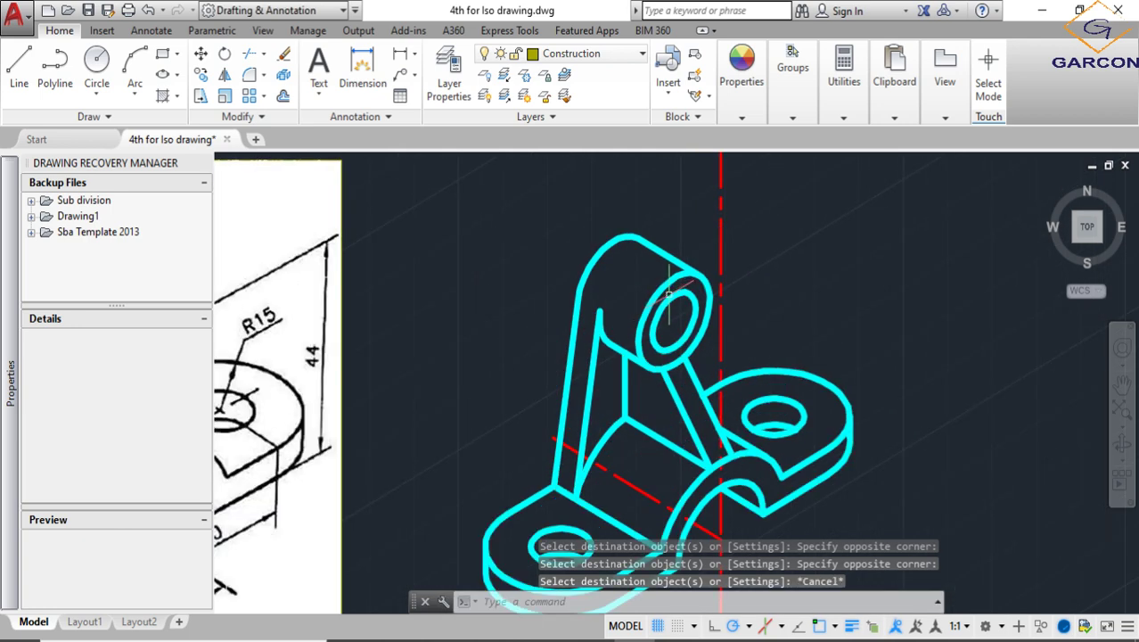
text(l)
key(Return)
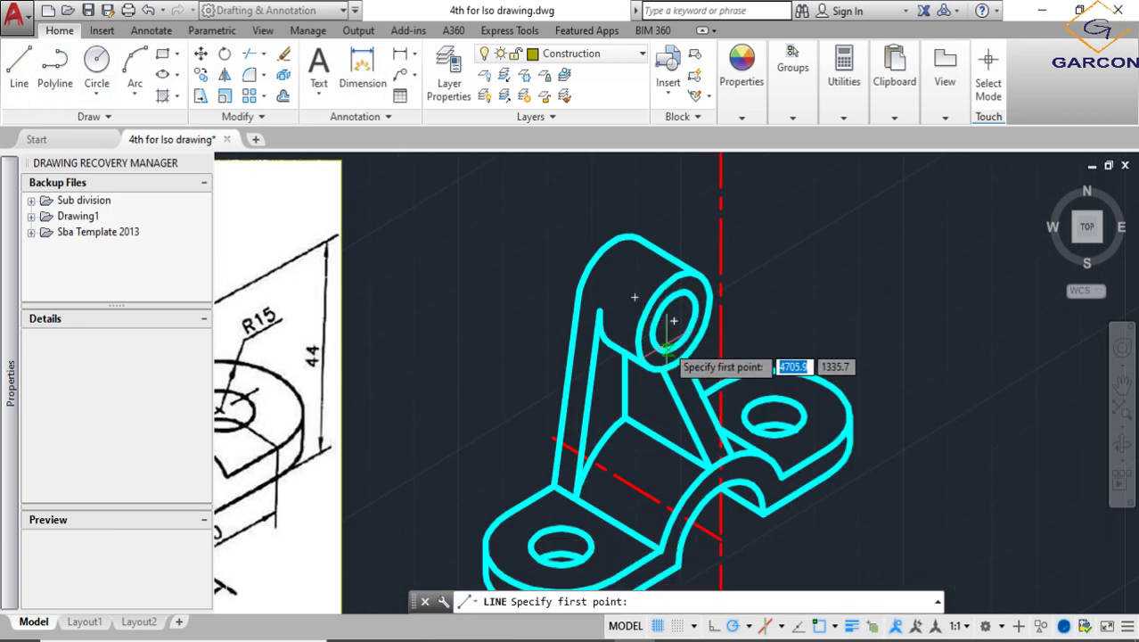
click(675, 322)
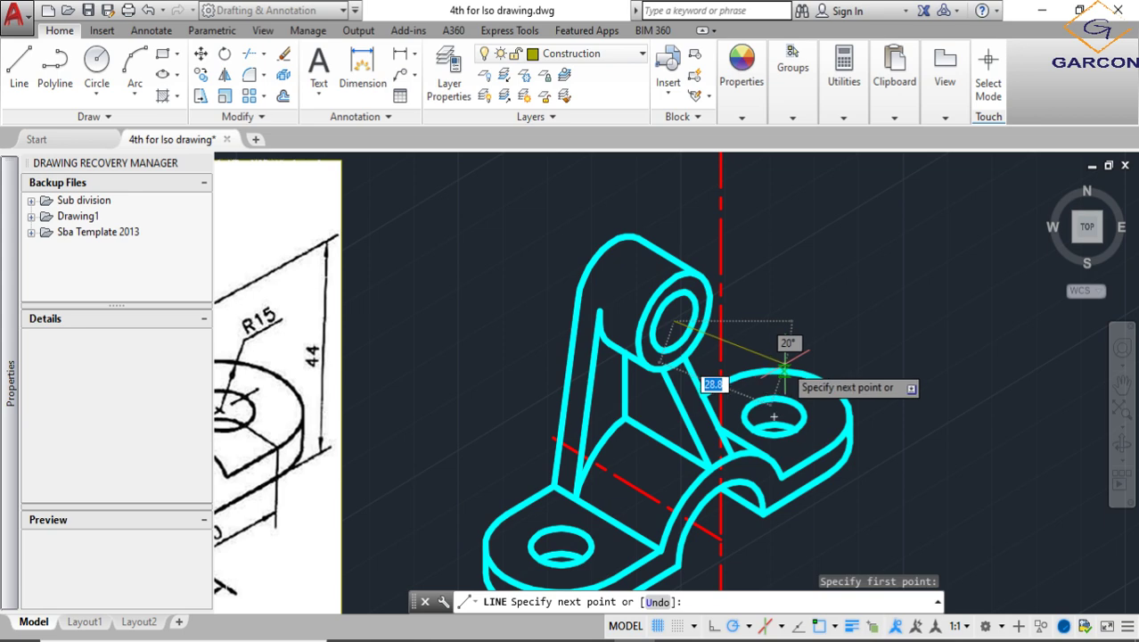
click(730, 355)
key(Return)
Draw a line across the arch opening from the inner arch's left end through the arch centre to its right end
scroll(738, 379, down, 3)
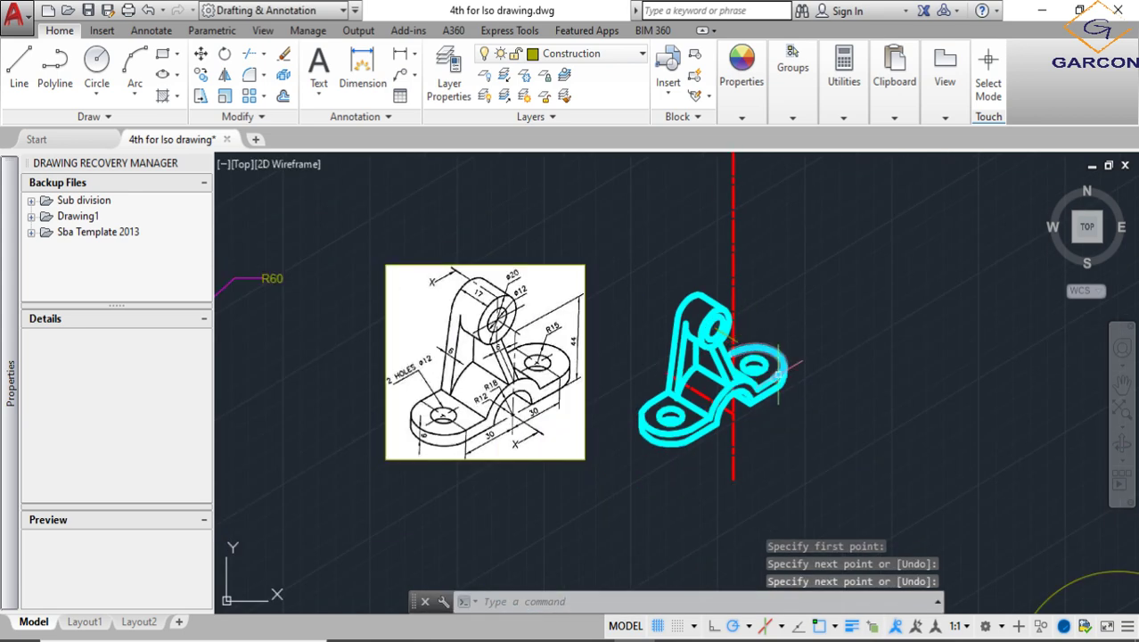
scroll(745, 412, up, 3)
key(Return)
click(720, 403)
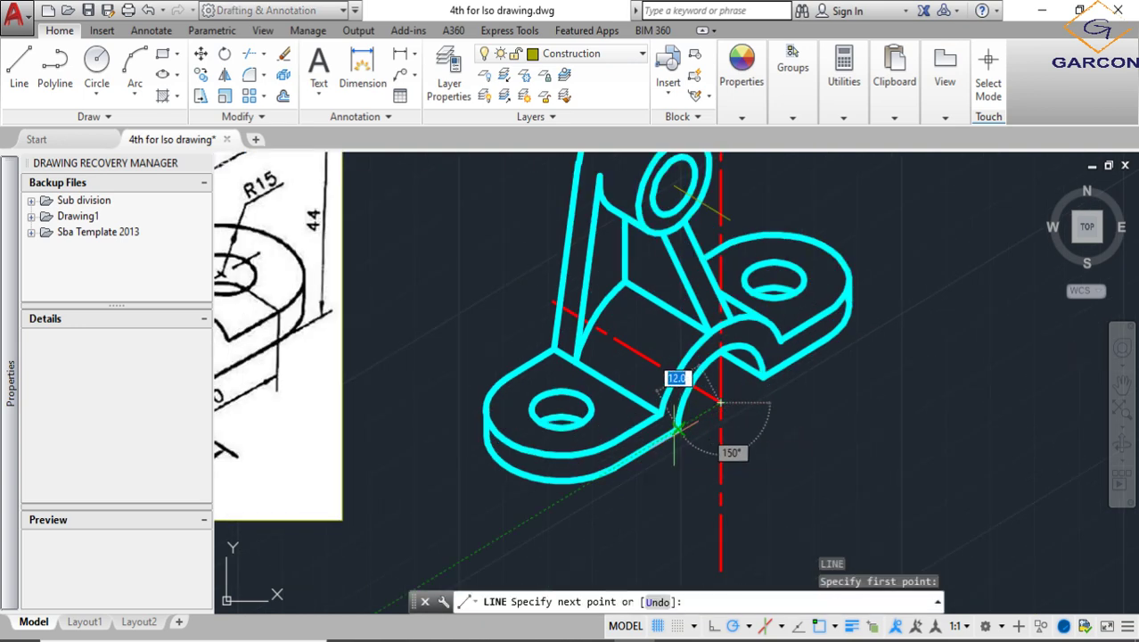
scroll(677, 432, up, 5)
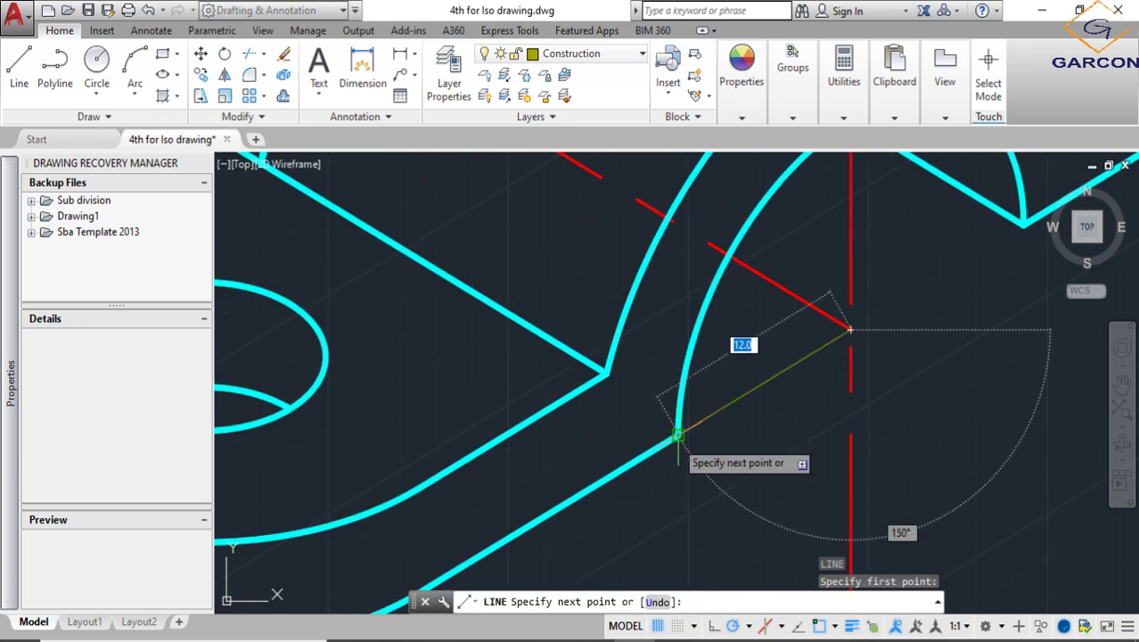
click(678, 435)
click(853, 327)
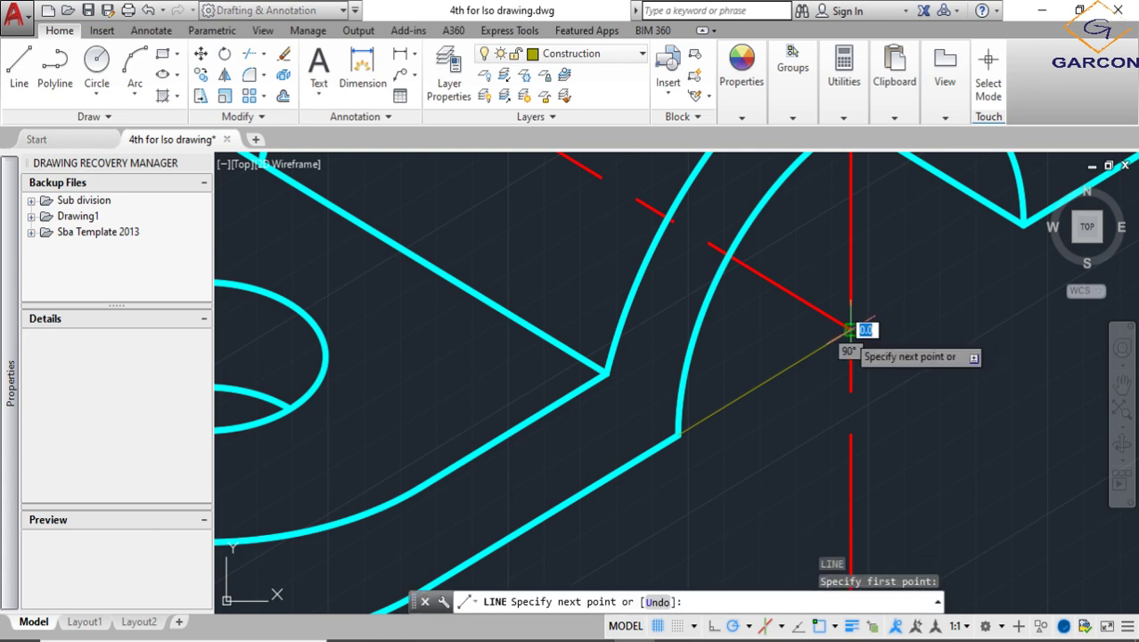
key(Return)
Draw a construction line from the centre of the left lug's hole past its rim towards the lug's back-left edge, along the isometric axis
scroll(953, 333, down, 5)
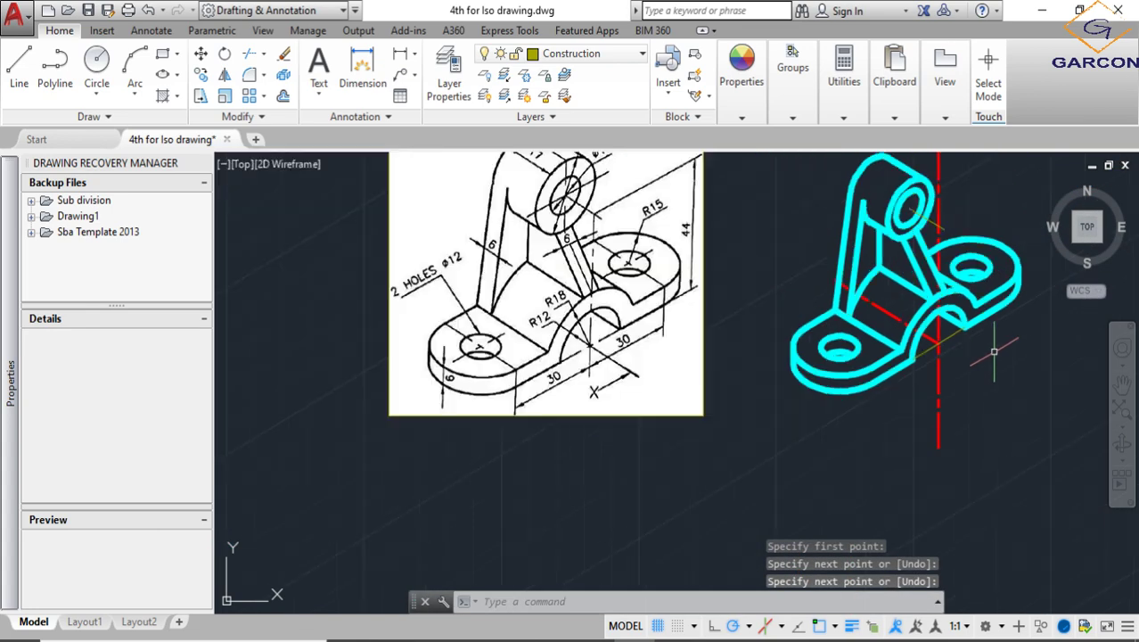
middle_drag(987, 367, 731, 410)
scroll(722, 413, down, 1)
scroll(704, 417, up, 4)
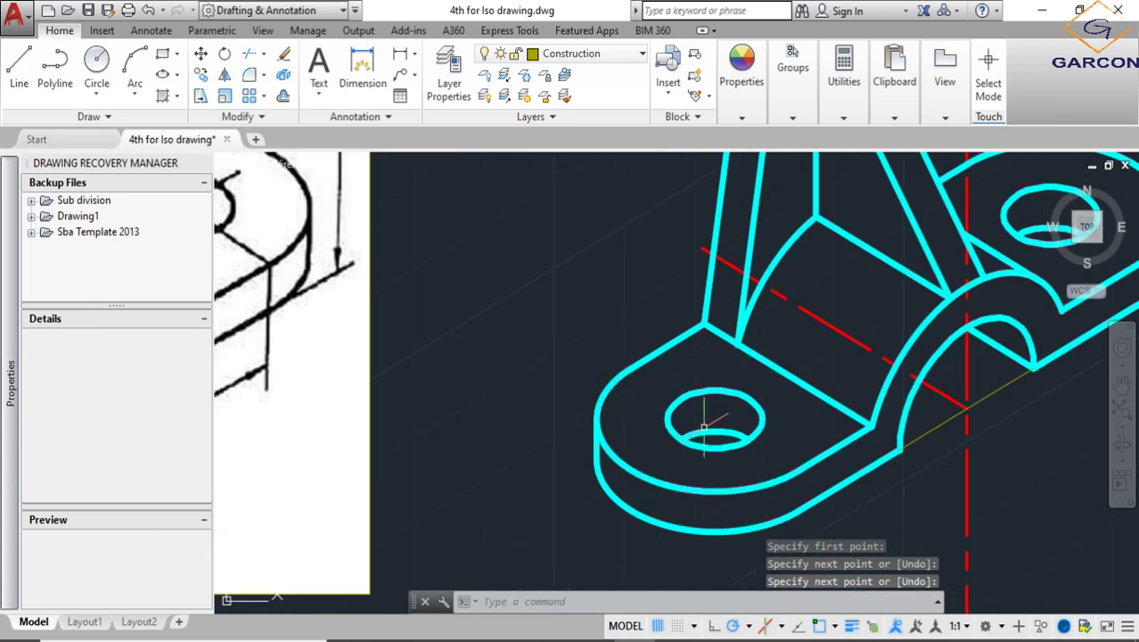
key(Return)
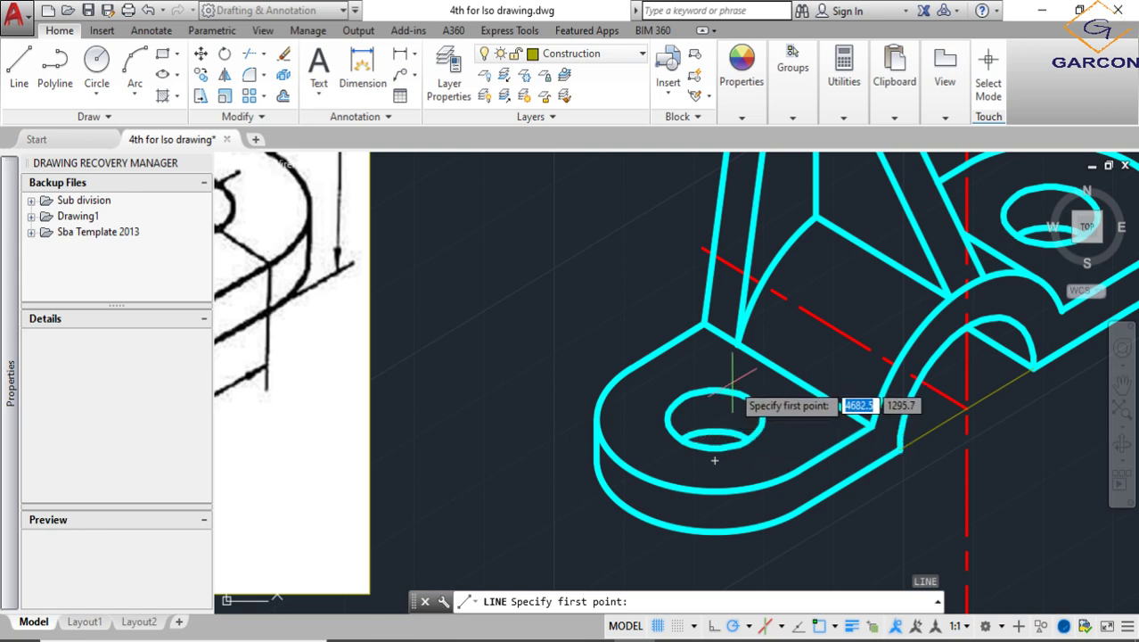
scroll(711, 441, down, 2)
scroll(713, 443, up, 3)
scroll(710, 455, down, 1)
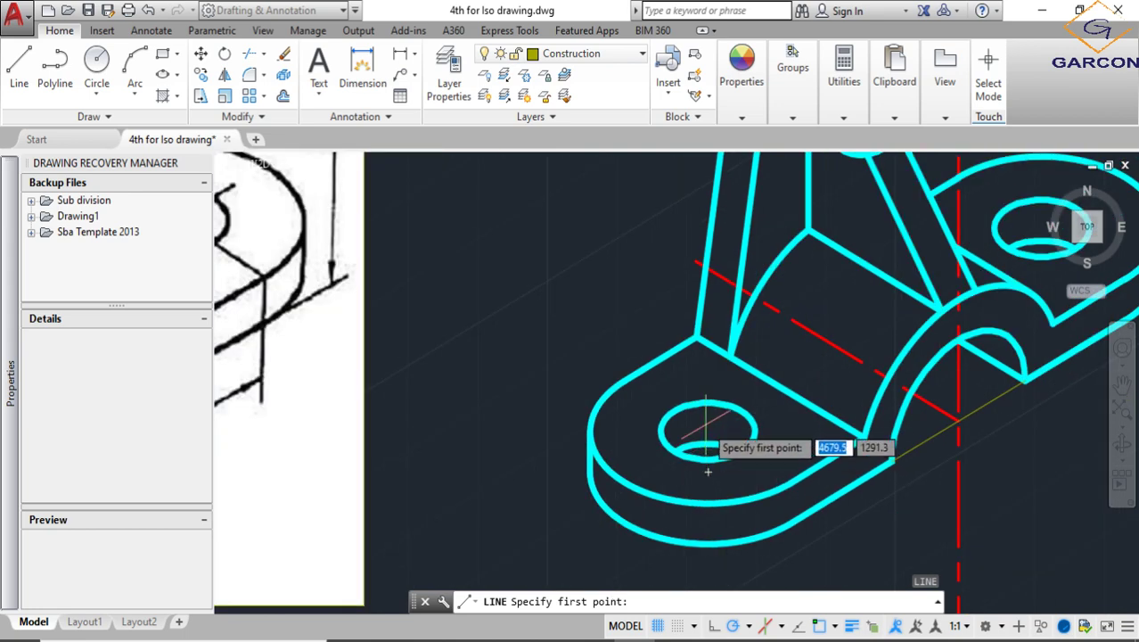
scroll(713, 438, down, 3)
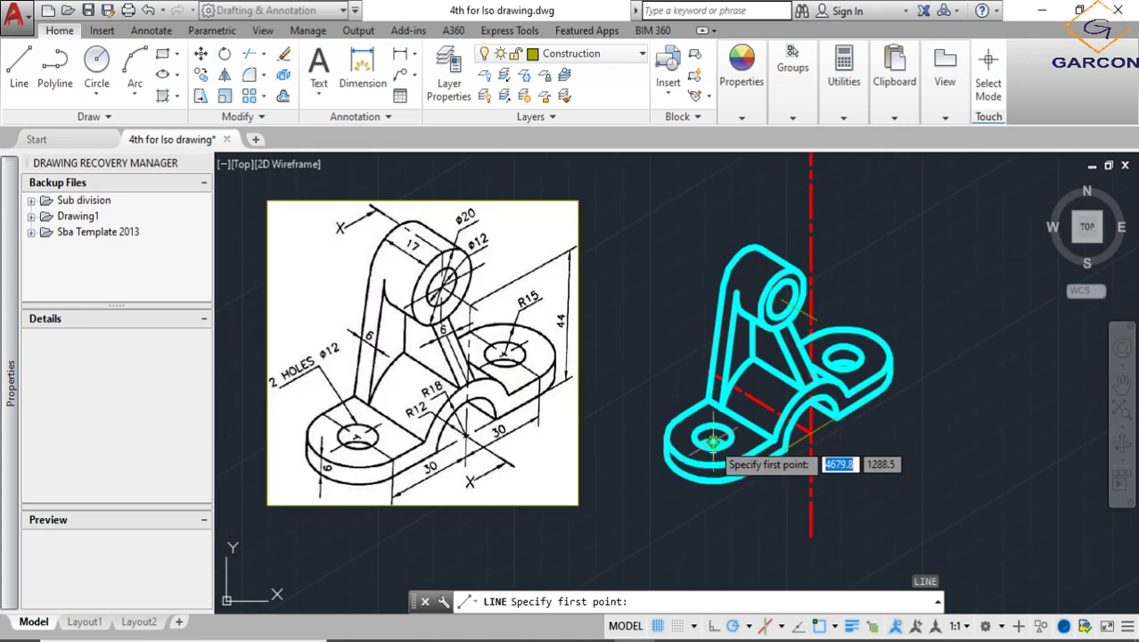
click(713, 437)
scroll(710, 430, up, 5)
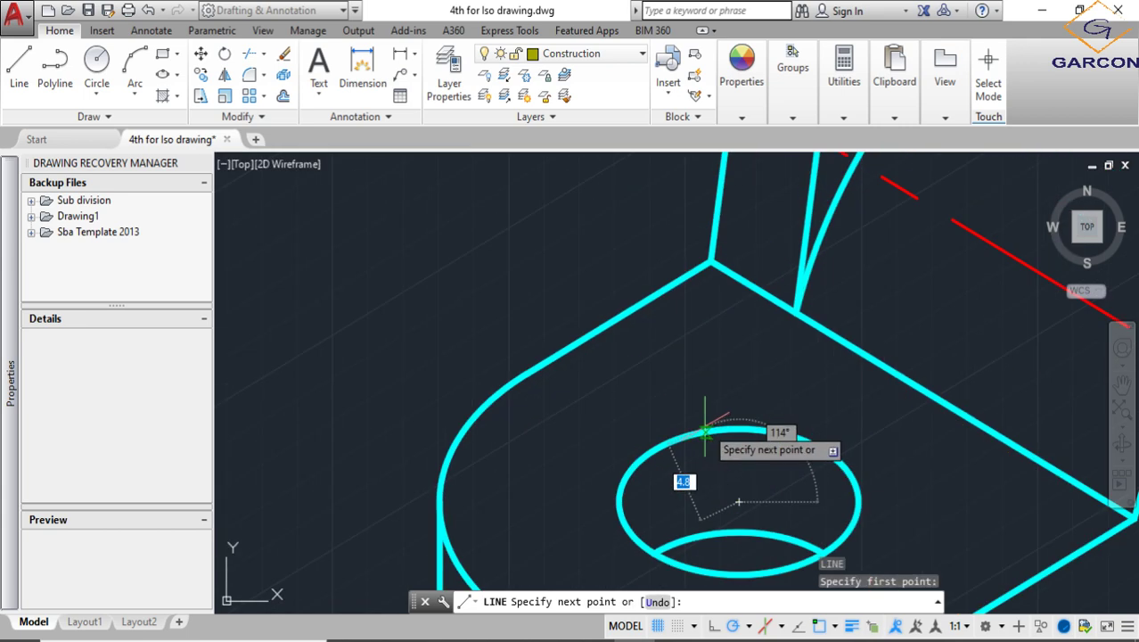
click(589, 411)
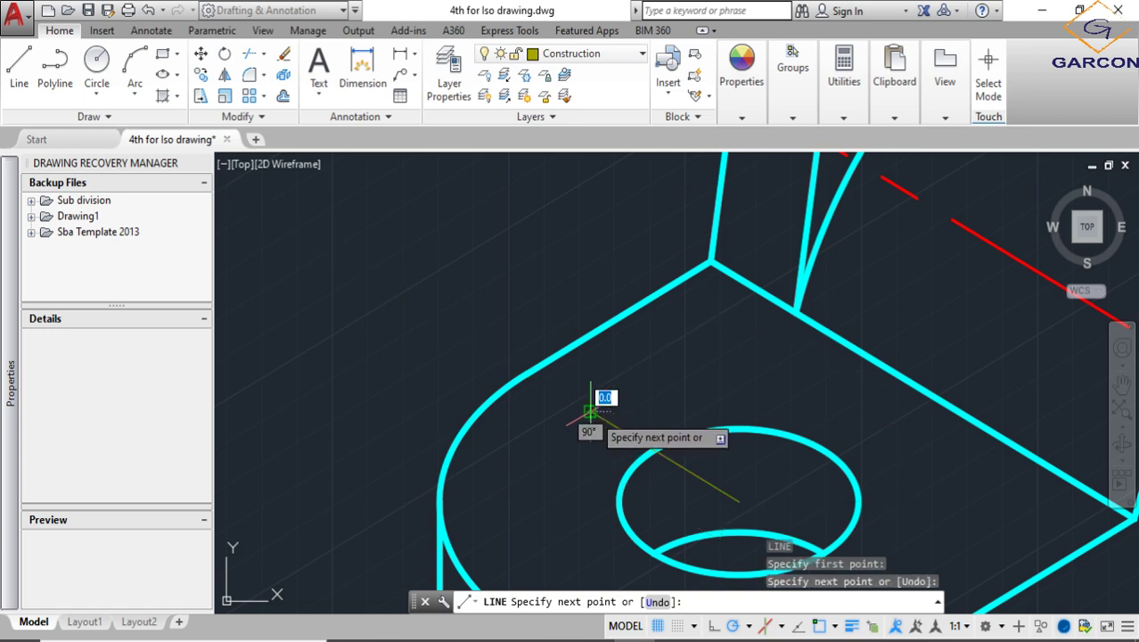
key(Escape)
scroll(673, 347, down, 3)
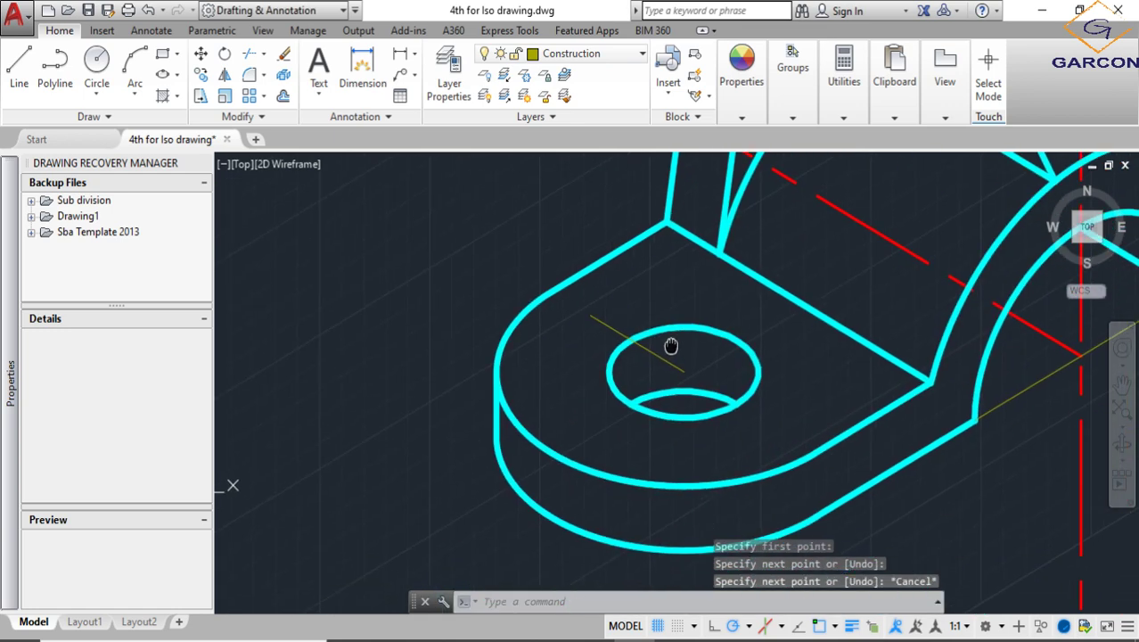
Draw a second line from the same hole centre past the rim towards the lug's front-left edge, along the other isometric axis
click(22, 65)
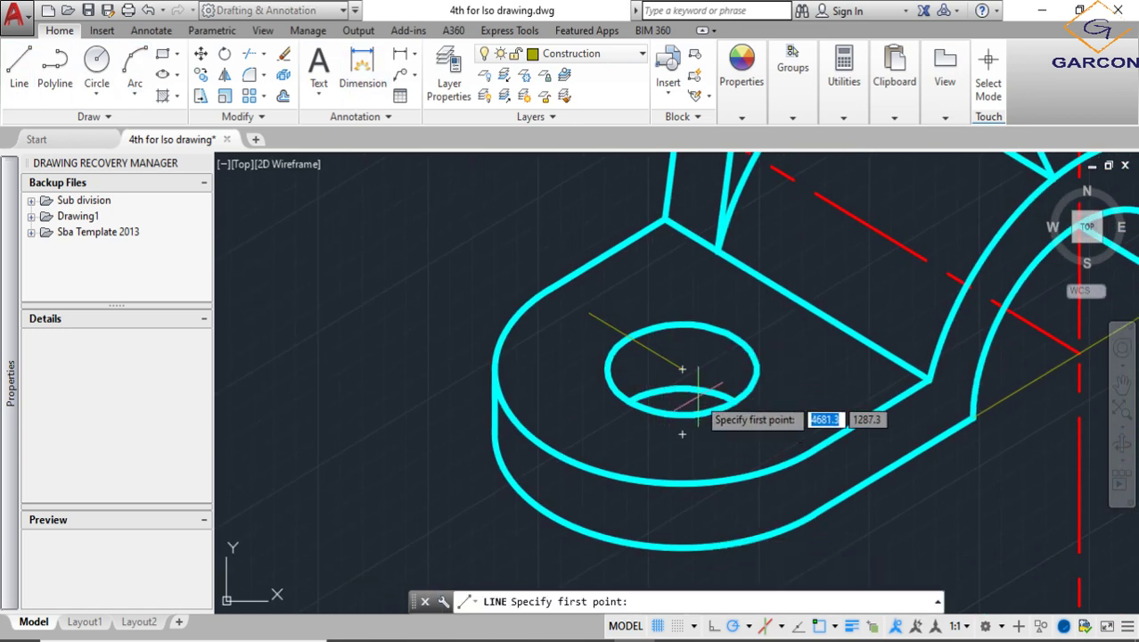
click(682, 368)
click(595, 420)
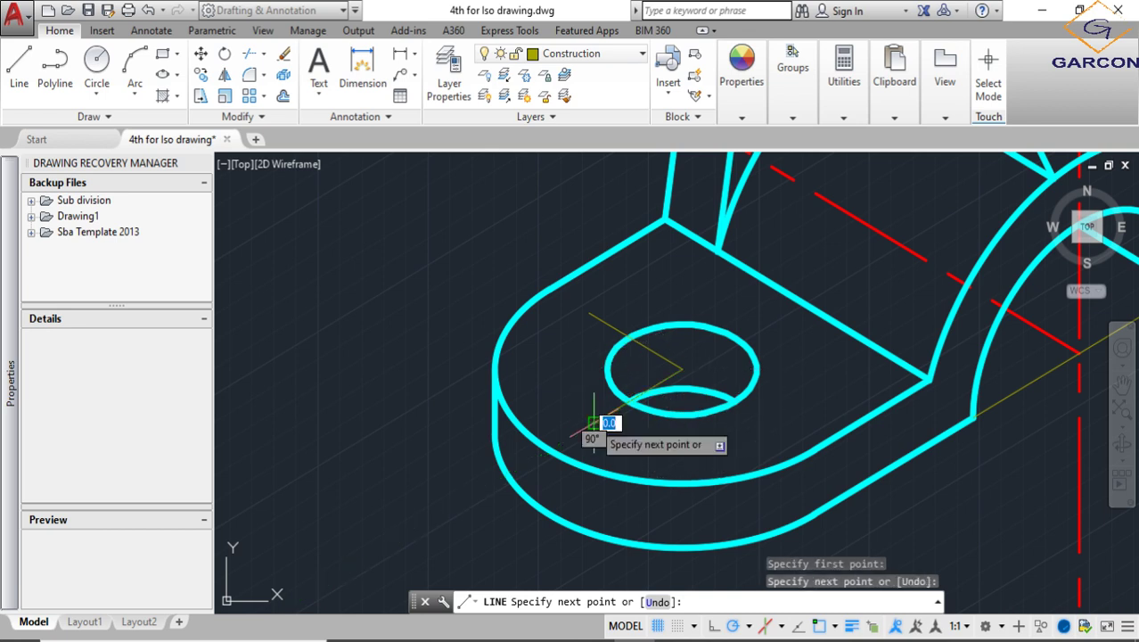
key(Escape)
Stretch the centre ends of both lines through the left hole so they extend past its opposite rim
click(666, 361)
click(681, 368)
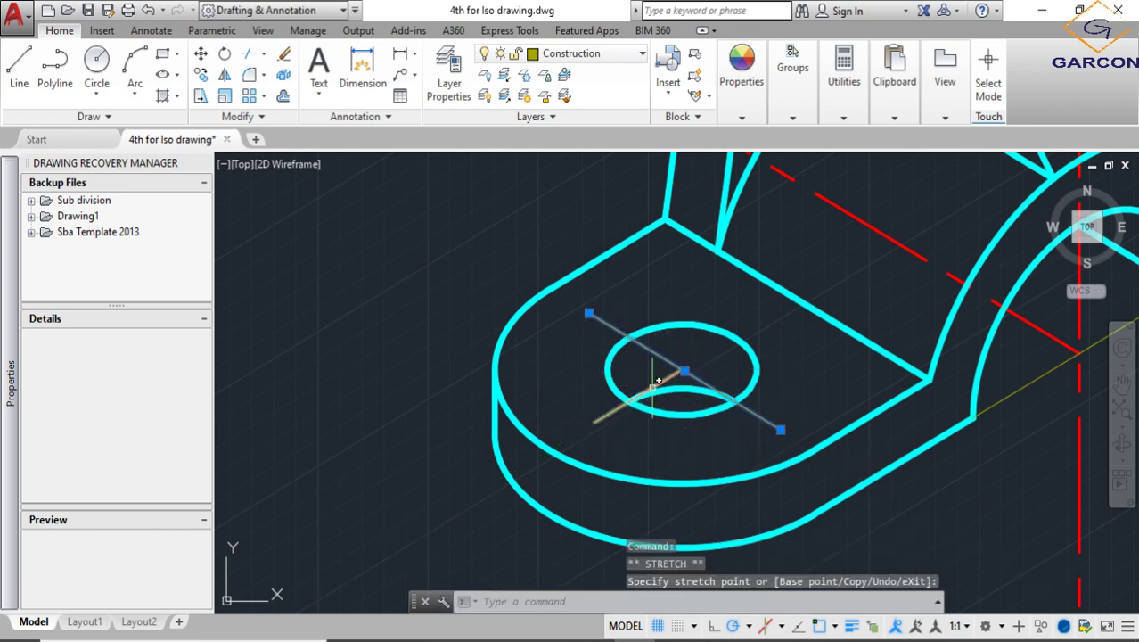
click(682, 368)
click(684, 368)
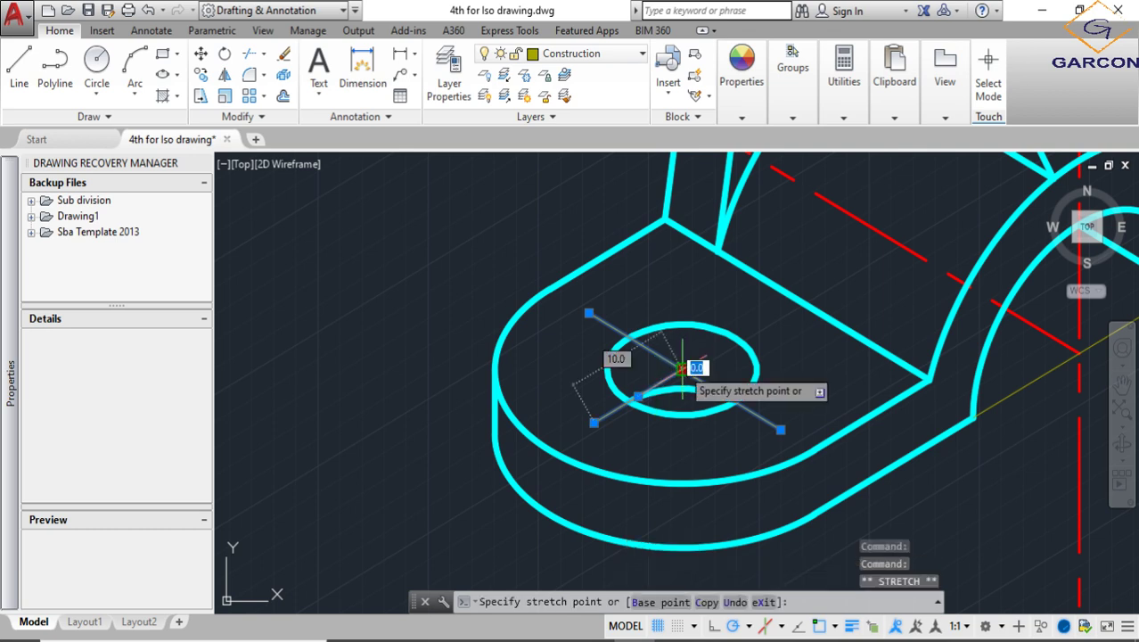
click(771, 314)
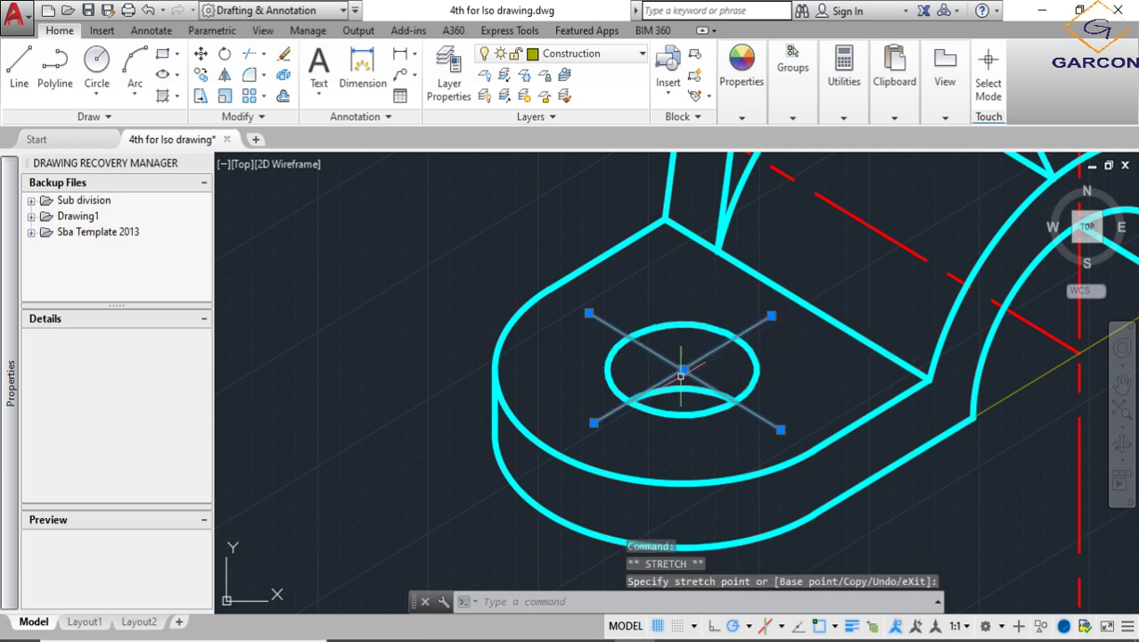
Shift the line running from back-left to front-right by its midpoint onto the left hole's exact centre
scroll(681, 375, up, 4)
click(705, 350)
click(701, 348)
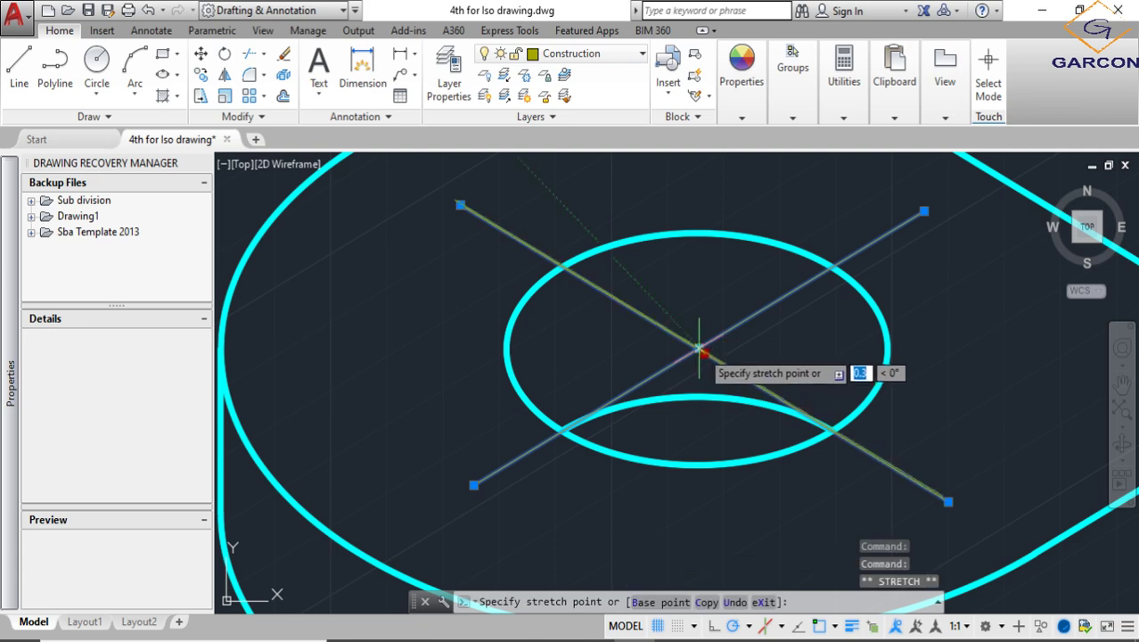
scroll(713, 390, down, 4)
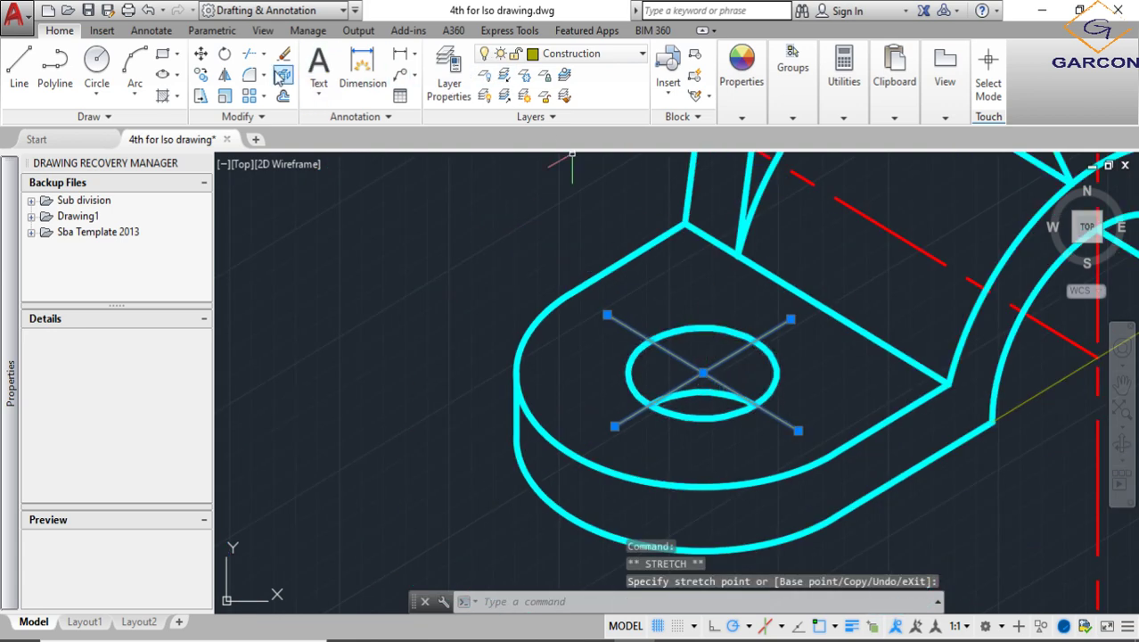
Copy the crossed lines from the left hole's centre to the centre of the right lug's hole
click(202, 75)
click(704, 373)
scroll(704, 401, down, 5)
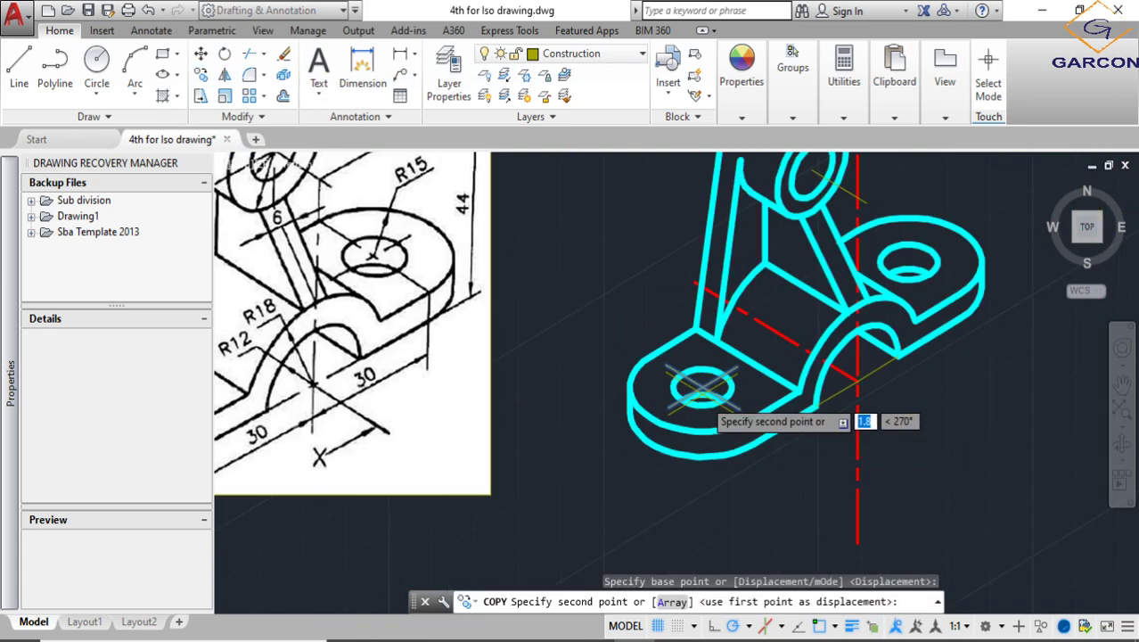
scroll(829, 312, up, 6)
scroll(860, 301, down, 2)
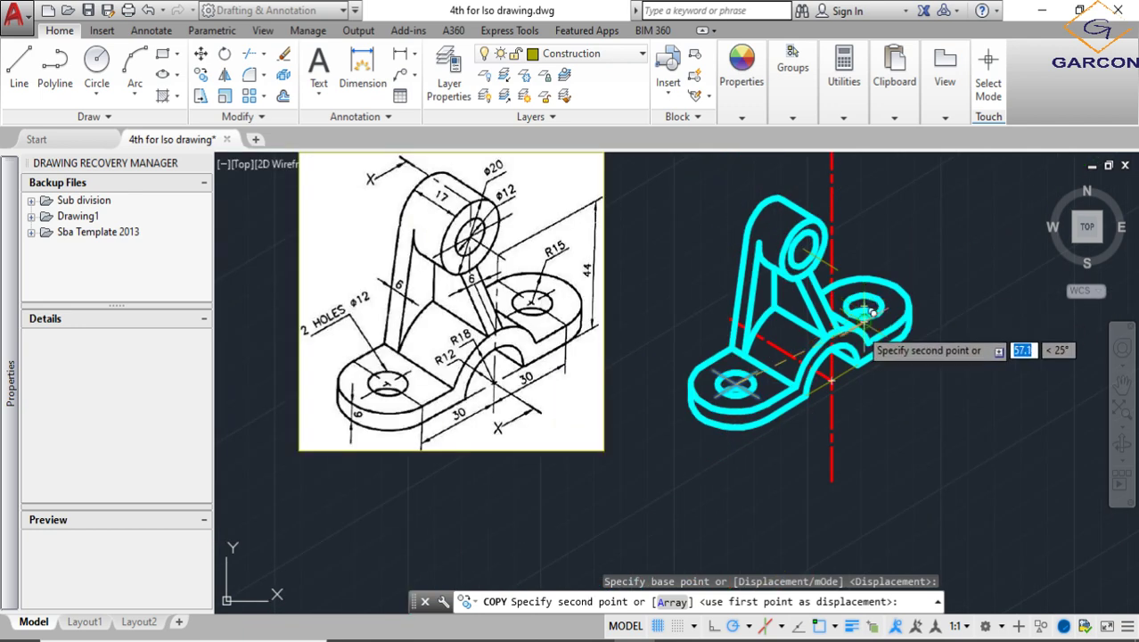
scroll(866, 306, down, 3)
click(865, 307)
key(Escape)
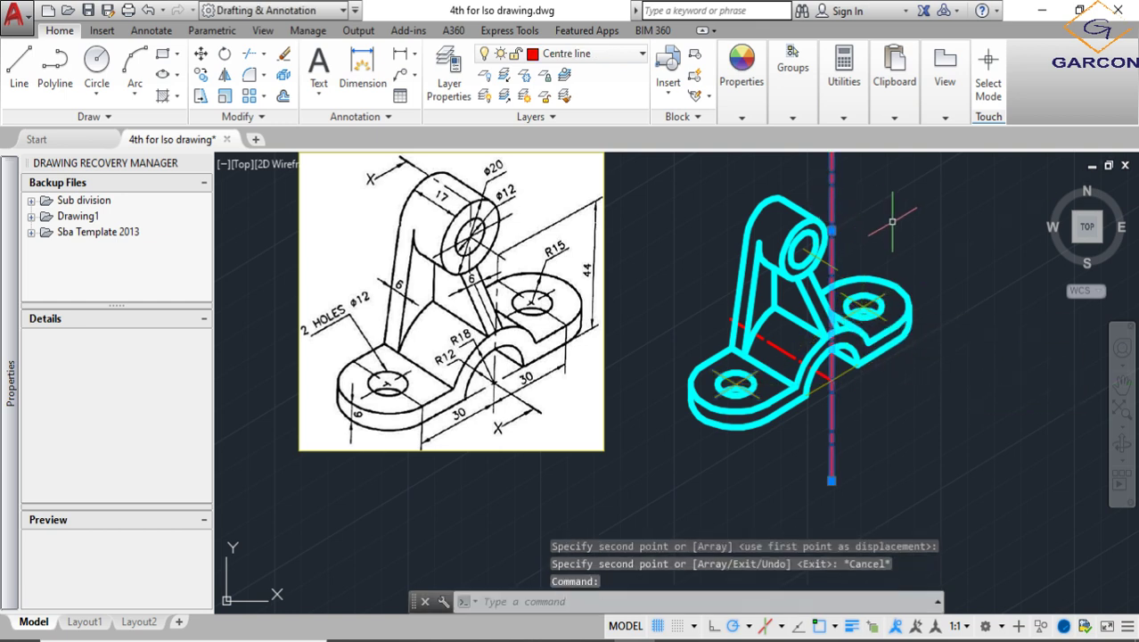
Match the vertical centre line's properties onto the two crossed lines of the right lug's hole
text(ma)
key(Return)
click(831, 311)
scroll(827, 303, up, 4)
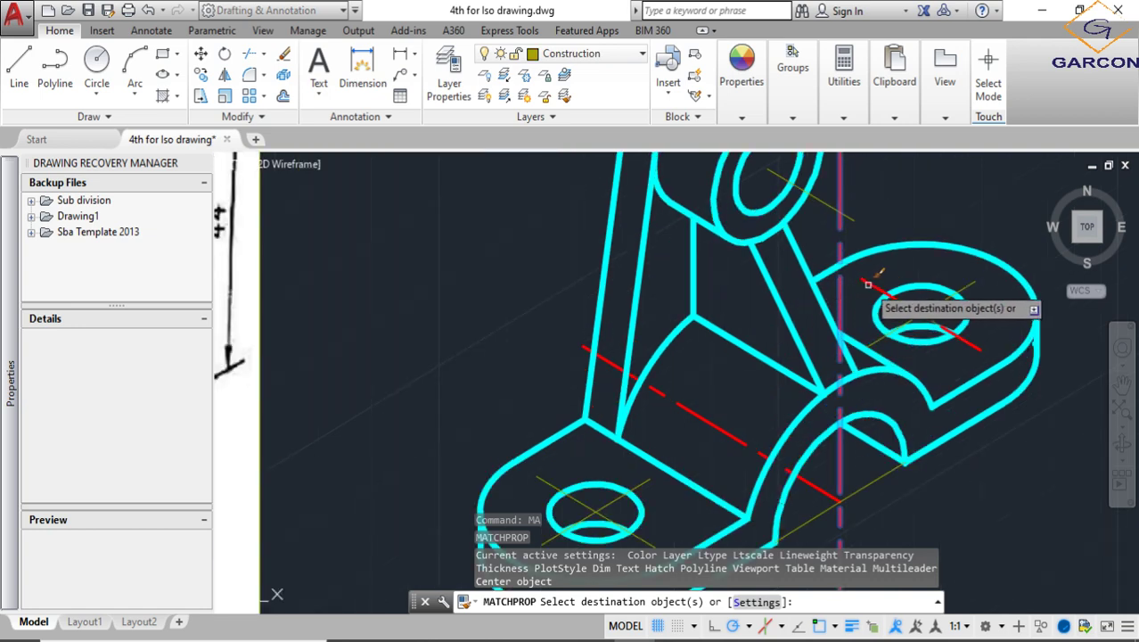
click(961, 291)
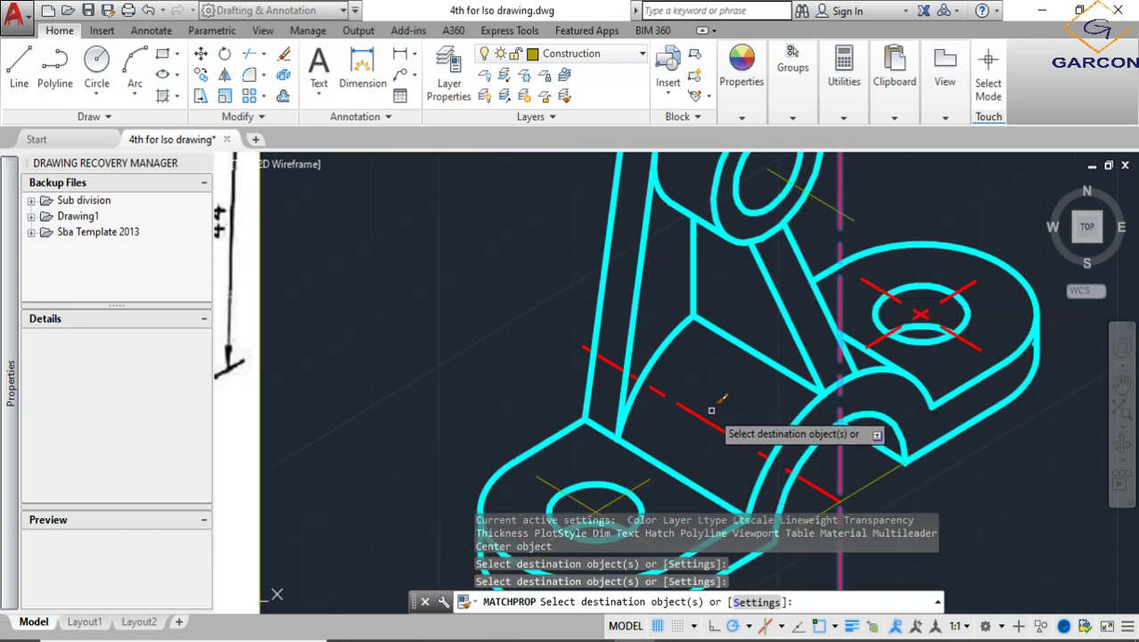
Match the same centre line properties onto the left hole's crossed lines and the boss hole's line, and end Match Properties
click(658, 478)
middle_drag(651, 483, 677, 389)
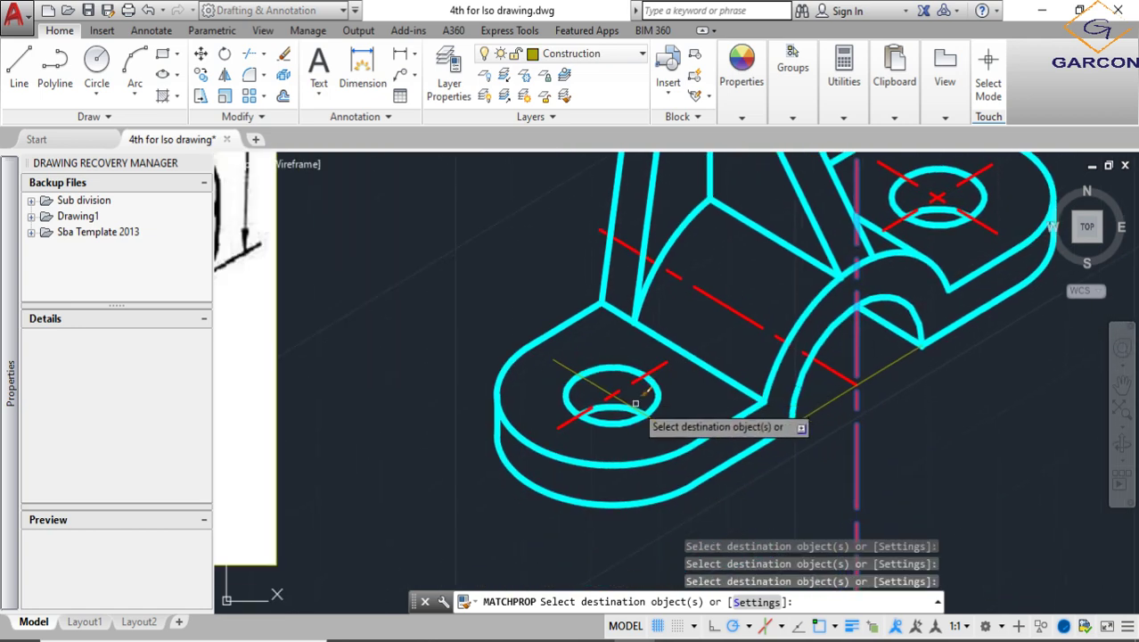
click(661, 427)
click(665, 415)
scroll(707, 433, down, 4)
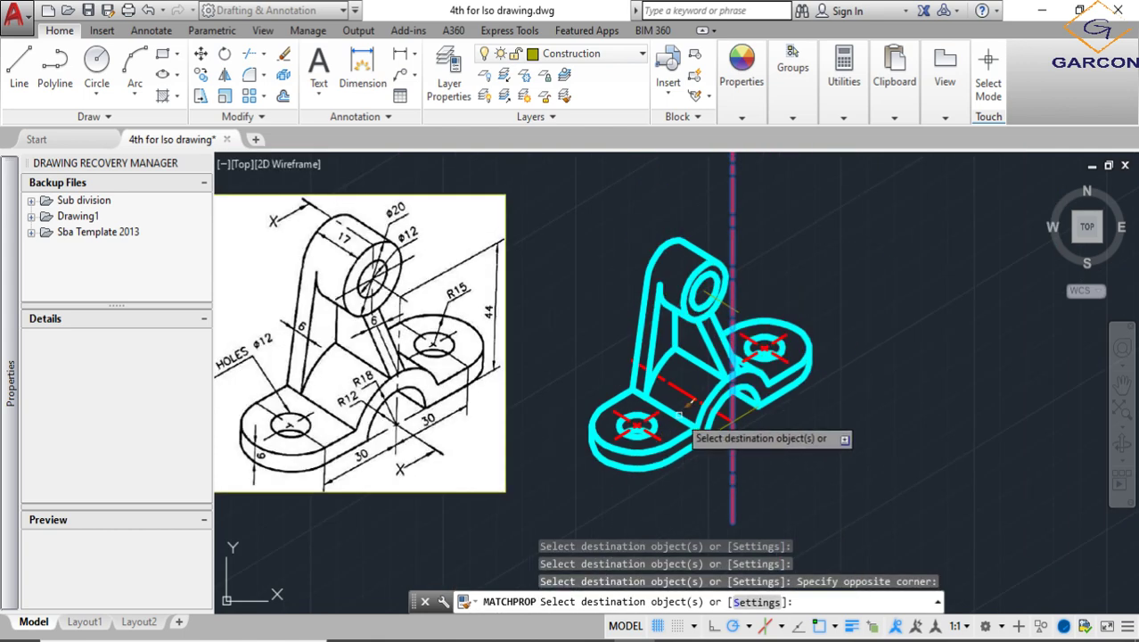
scroll(718, 307, up, 4)
click(741, 308)
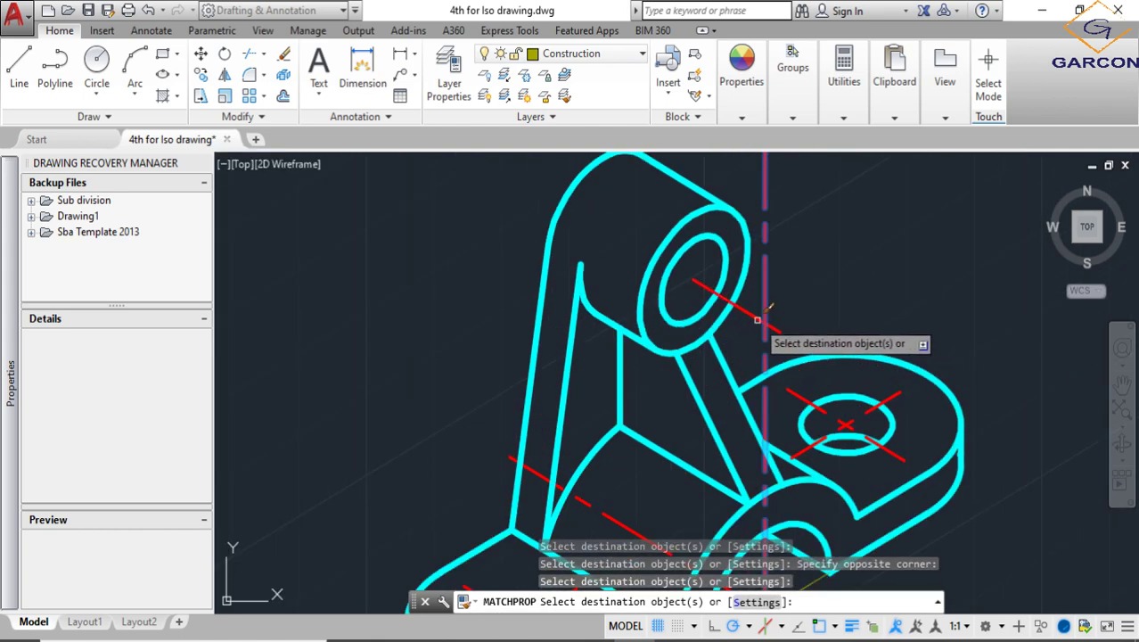
scroll(747, 306, down, 4)
key(Escape)
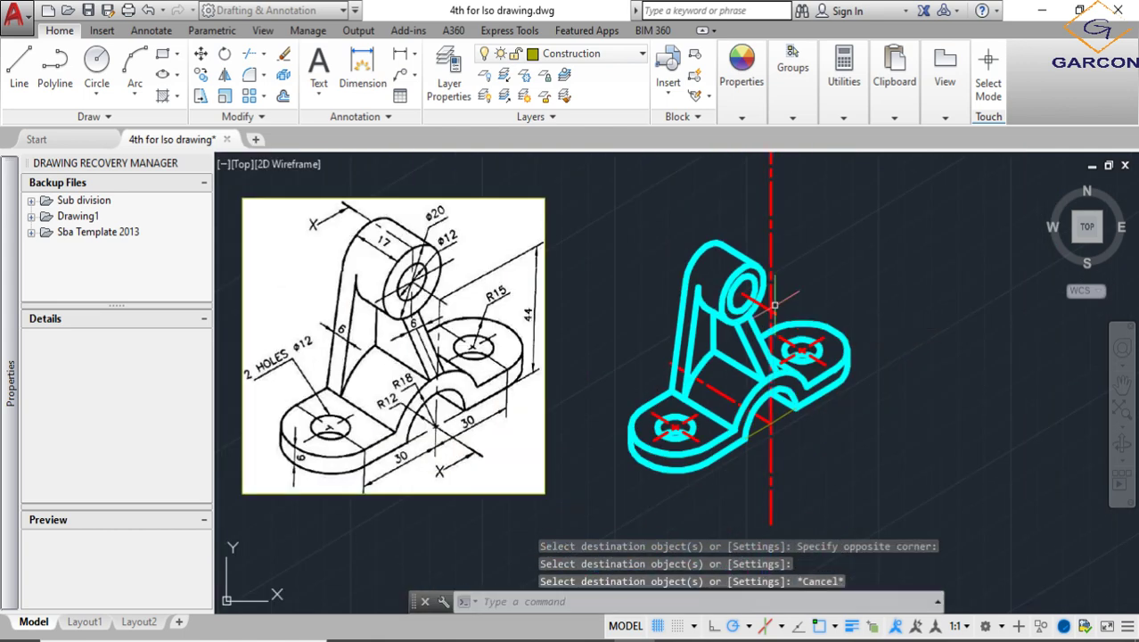
Shorten the boss hole's centre line so its outer end lies on the vertical centre line
scroll(776, 303, up, 3)
click(772, 305)
scroll(795, 332, up, 2)
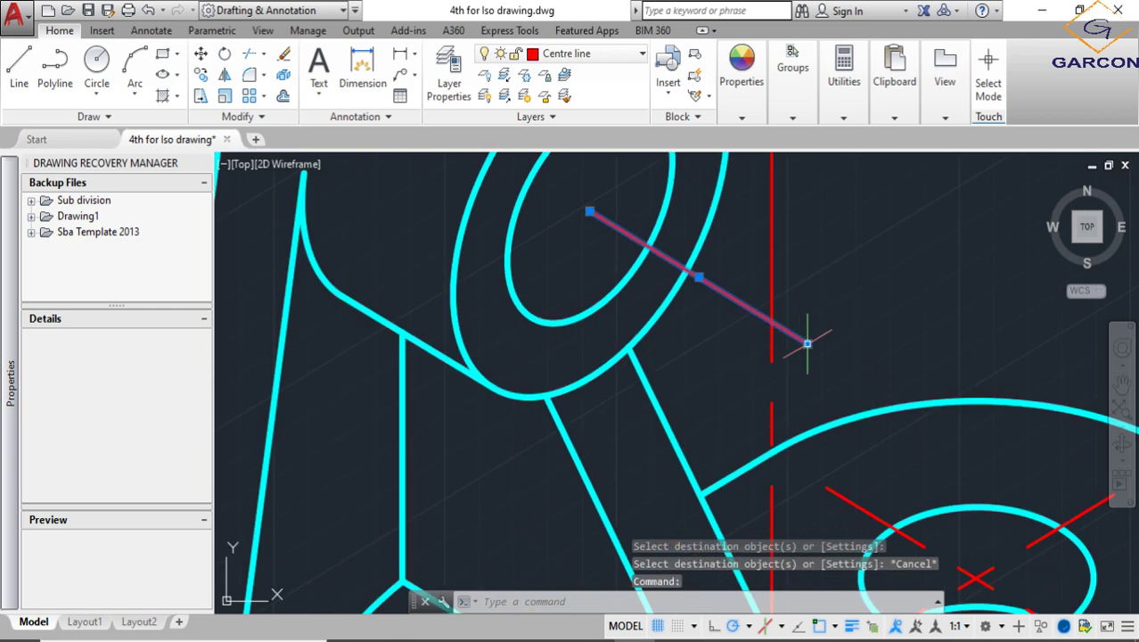
click(807, 343)
key(Escape)
scroll(776, 325, down, 4)
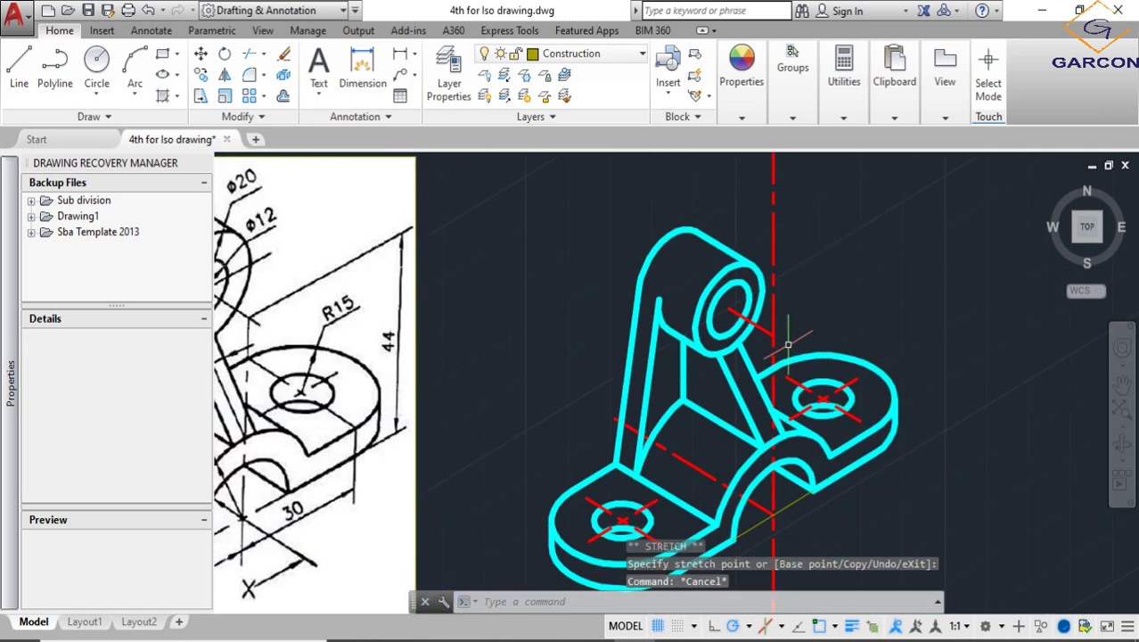
Set the linetype scale of all seven centre lines, on the boss, both lug holes, the arch axis and the vertical, to 5
click(788, 344)
click(765, 329)
scroll(768, 330, down, 4)
scroll(851, 343, up, 8)
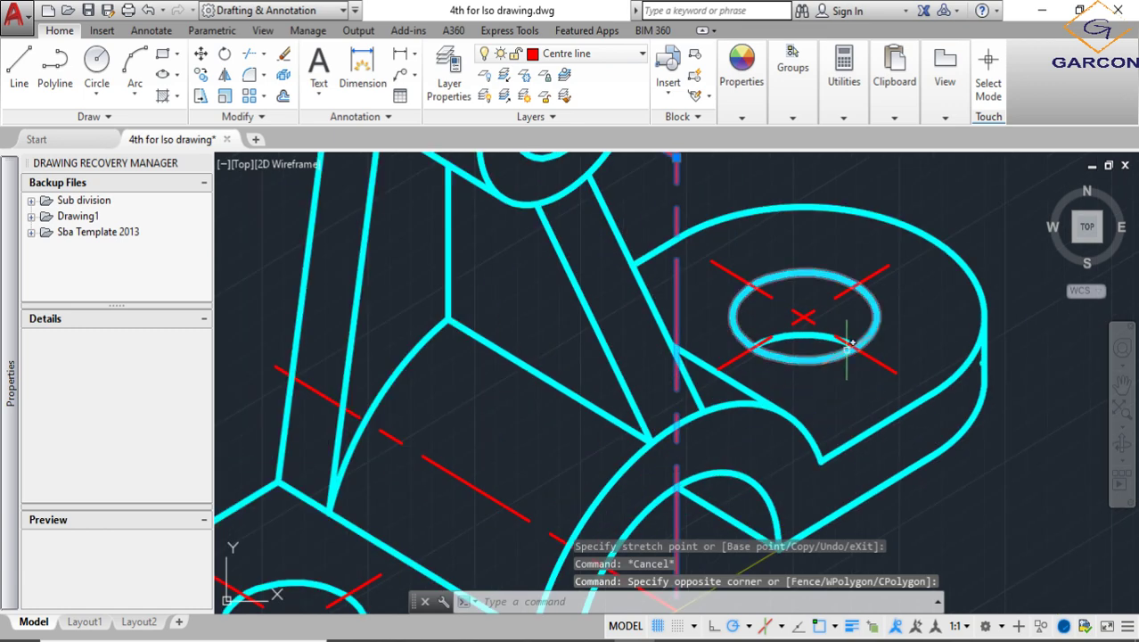
click(887, 269)
click(880, 358)
click(852, 384)
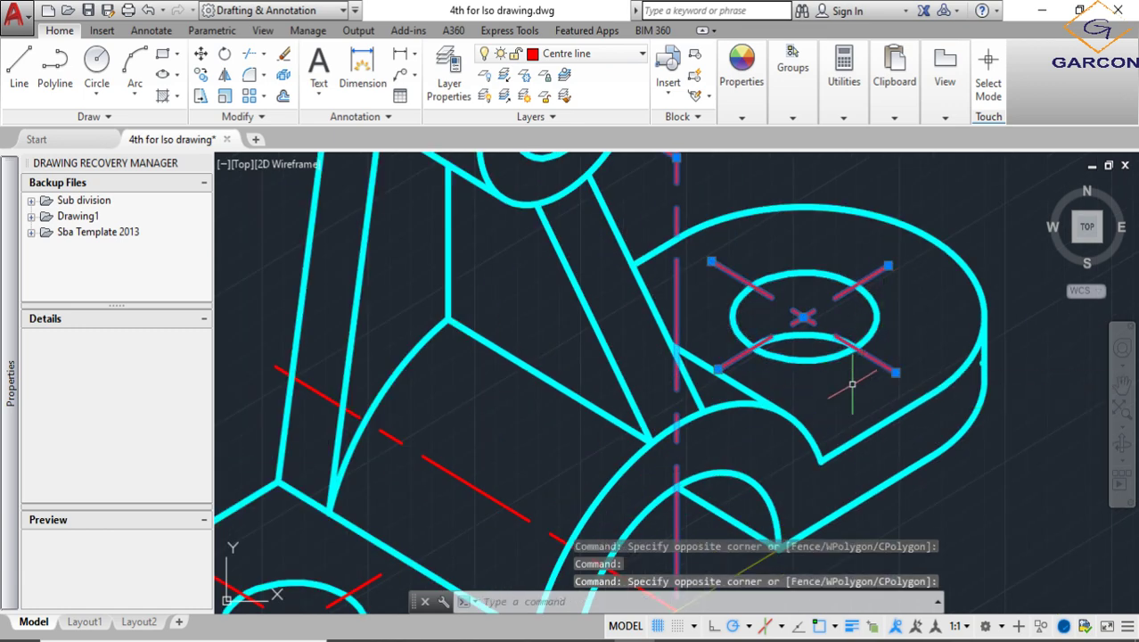
scroll(776, 432, down, 4)
click(684, 463)
scroll(624, 493, up, 4)
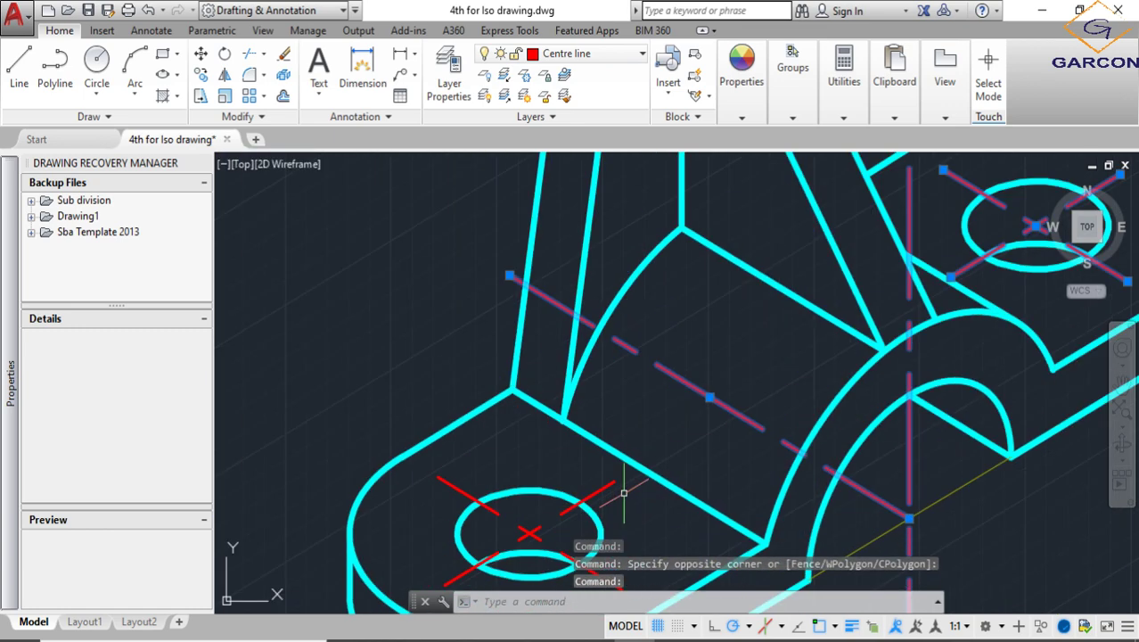
click(617, 477)
click(602, 484)
middle_drag(621, 579, 580, 437)
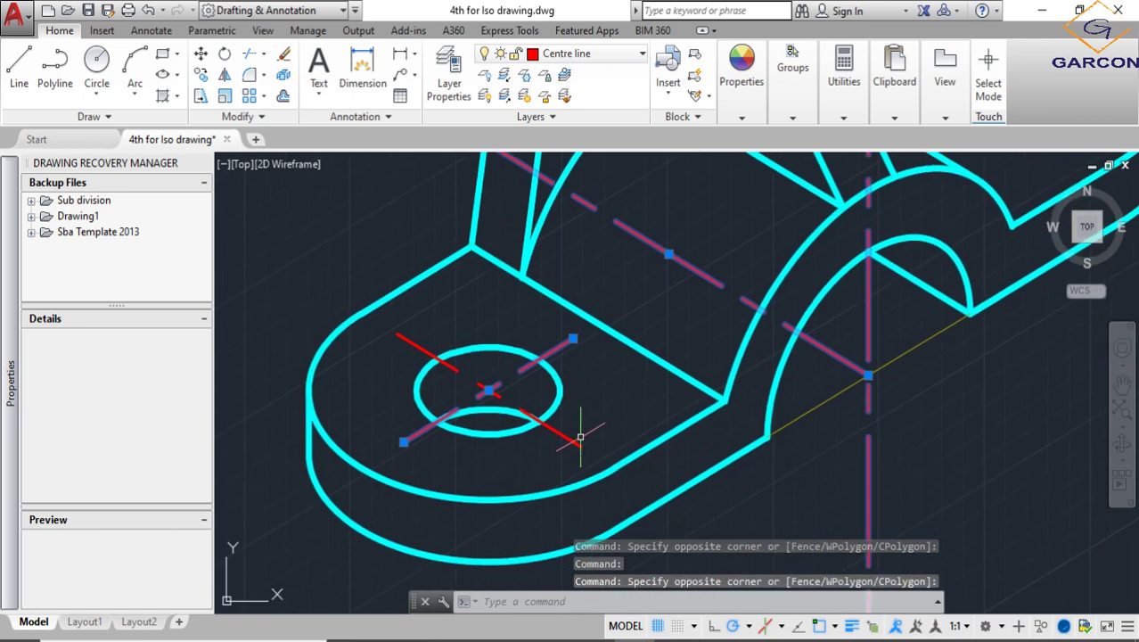
click(884, 394)
click(904, 404)
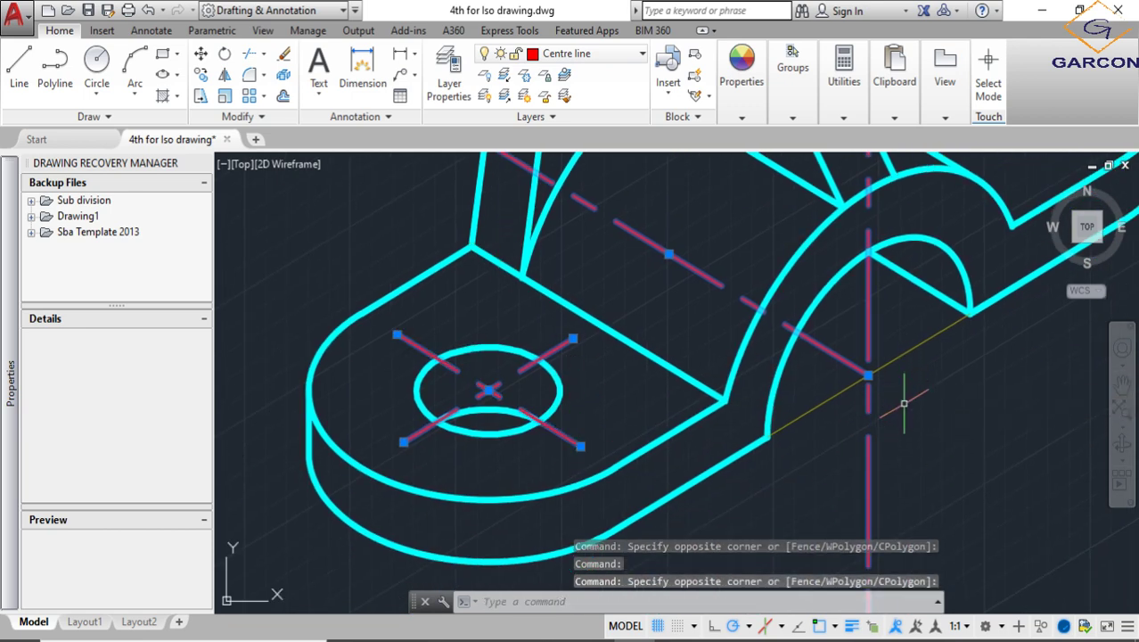
right_click(858, 423)
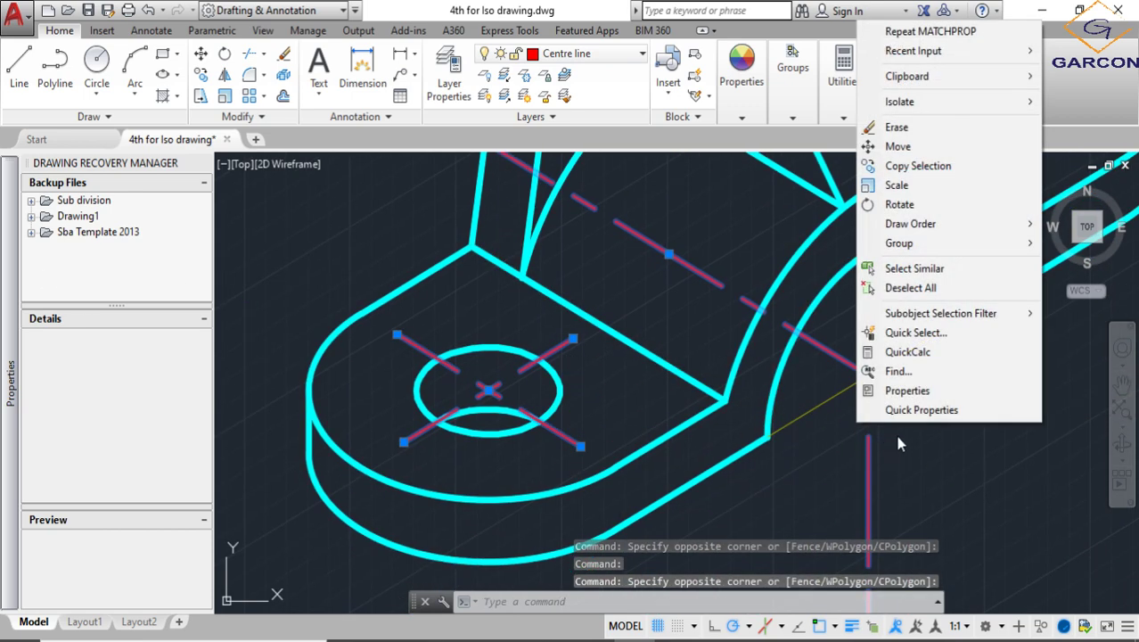
click(892, 393)
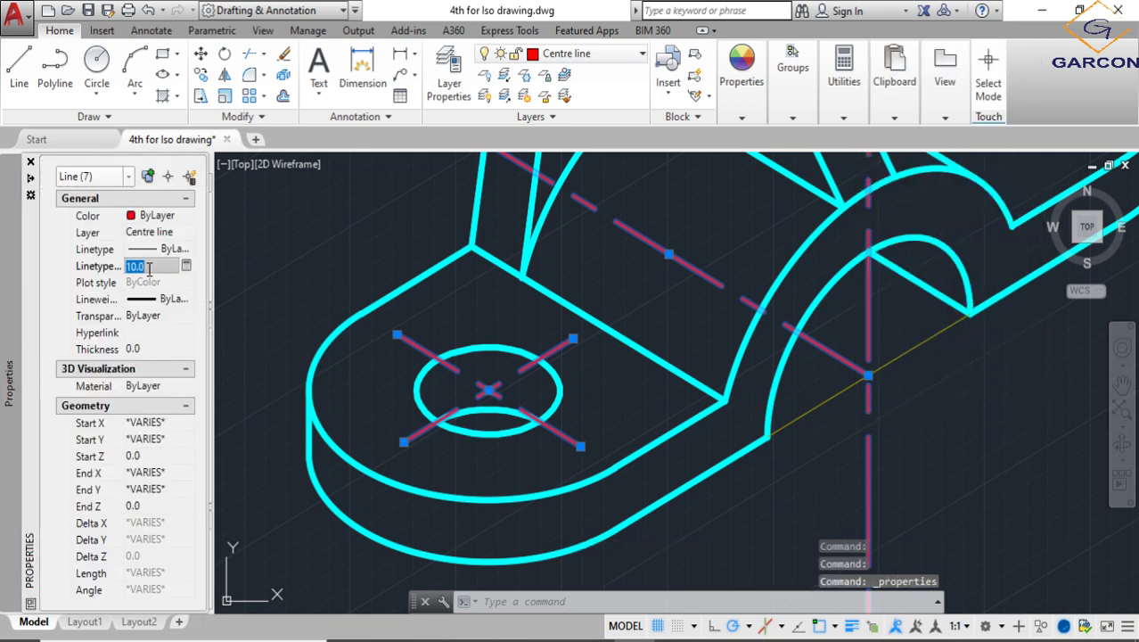
key(Return)
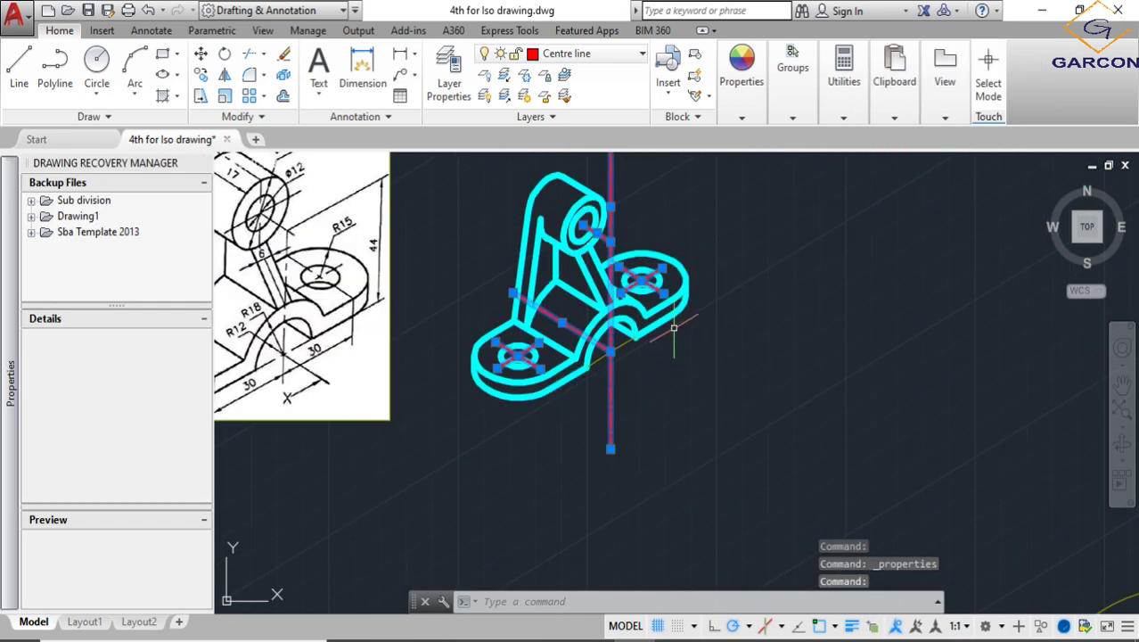
scroll(624, 446, up, 5)
scroll(630, 448, down, 5)
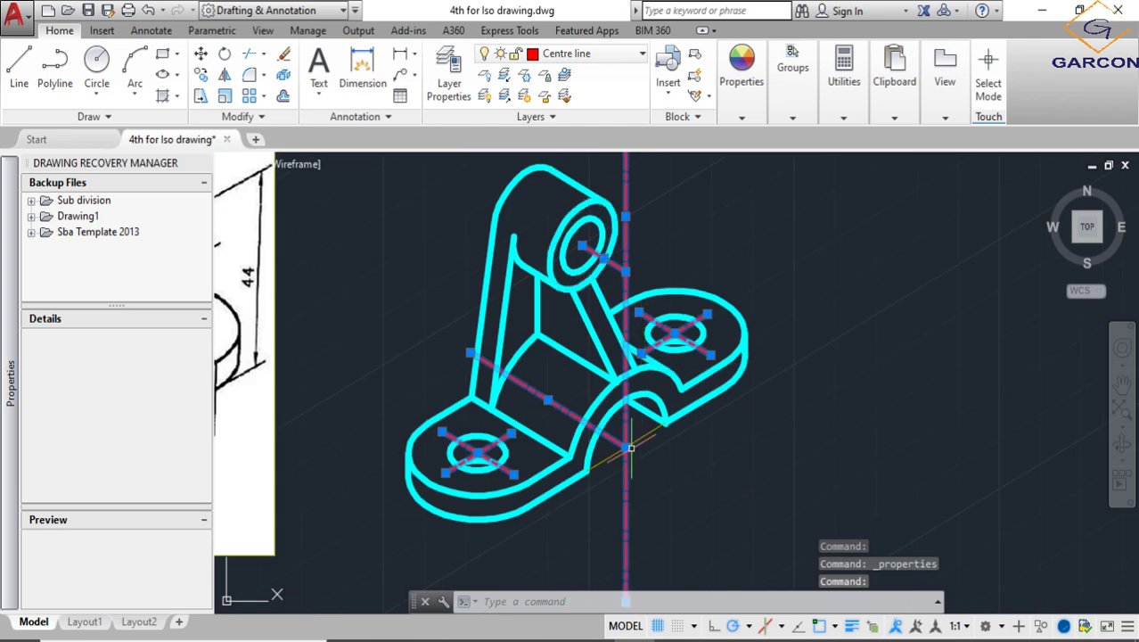
Shorten the arch axis centre line so its inner end lies on the edge of the small front arch
scroll(586, 426, down, 5)
scroll(411, 440, up, 3)
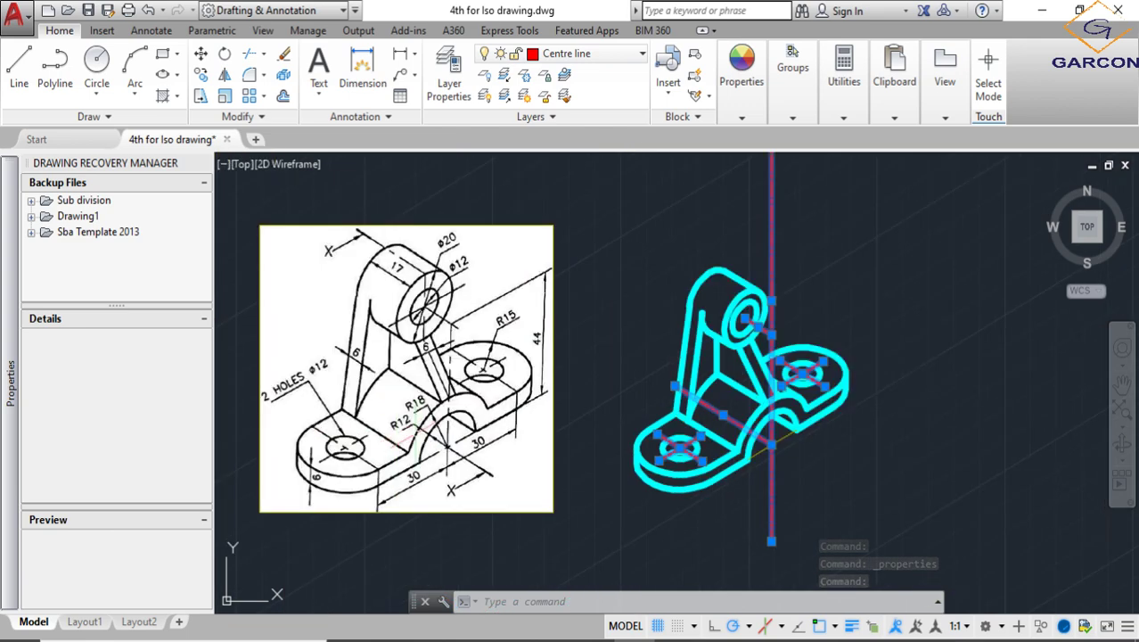
key(Escape)
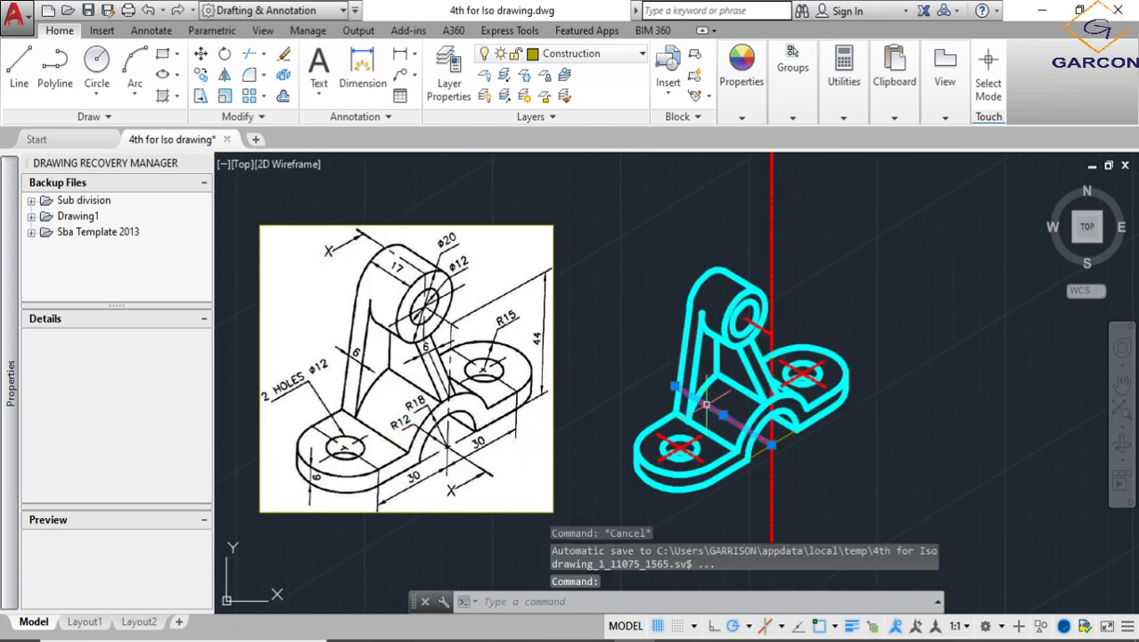
click(675, 386)
scroll(749, 414, up, 4)
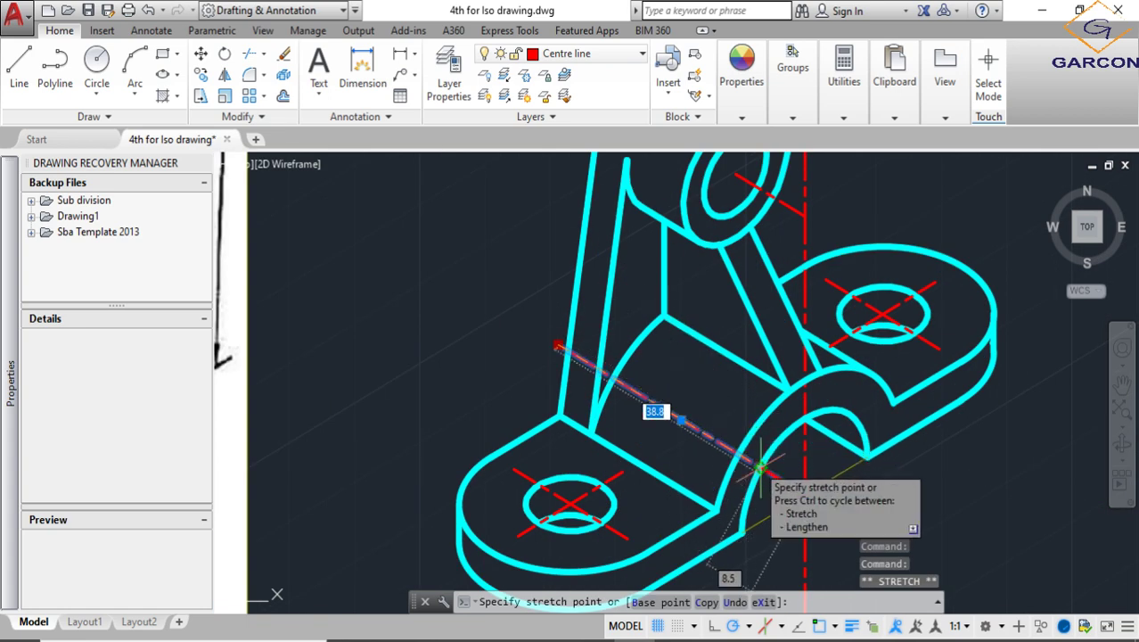
key(Escape)
scroll(802, 473, down, 4)
Match the shortened axis line's properties onto the construction lines spanning the base of the arch opening
scroll(827, 487, up, 4)
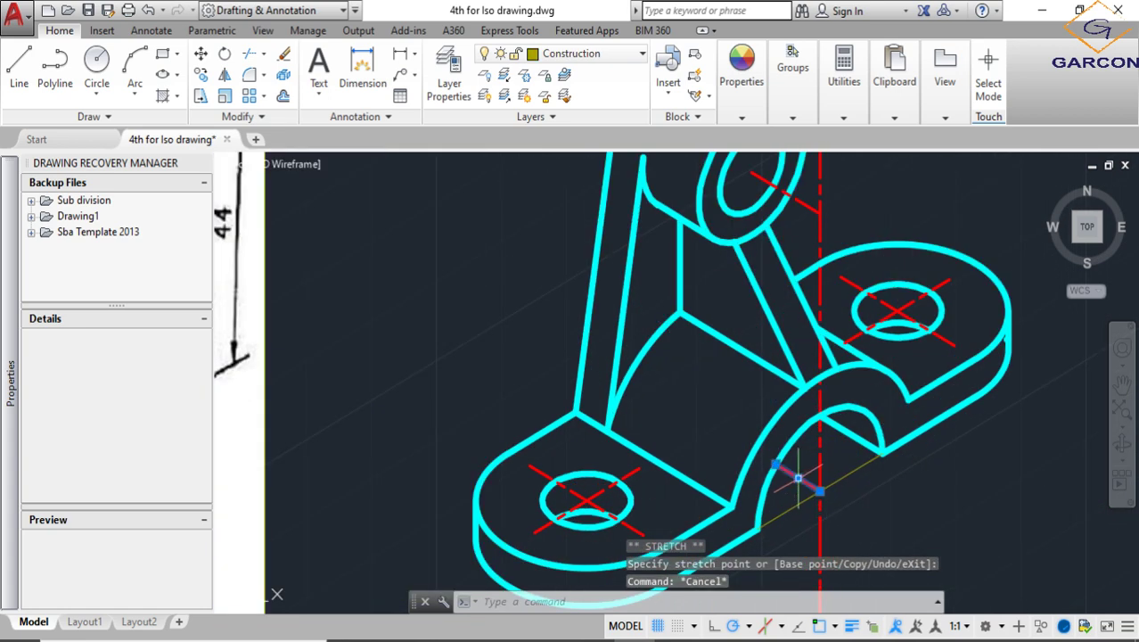
text(ma)
key(Return)
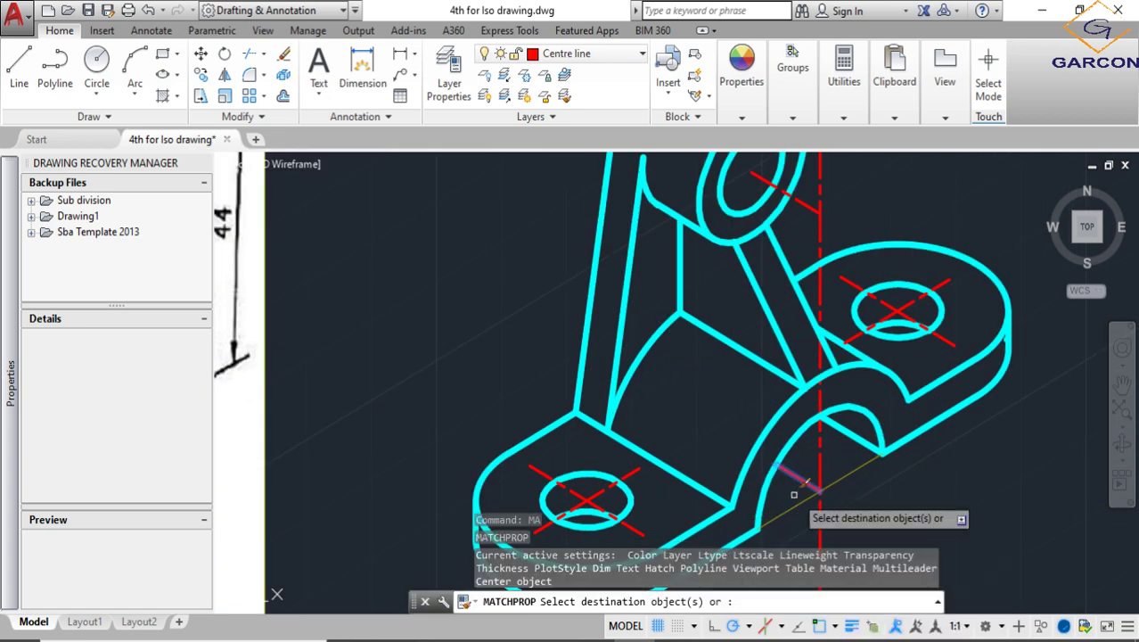
click(817, 511)
key(Escape)
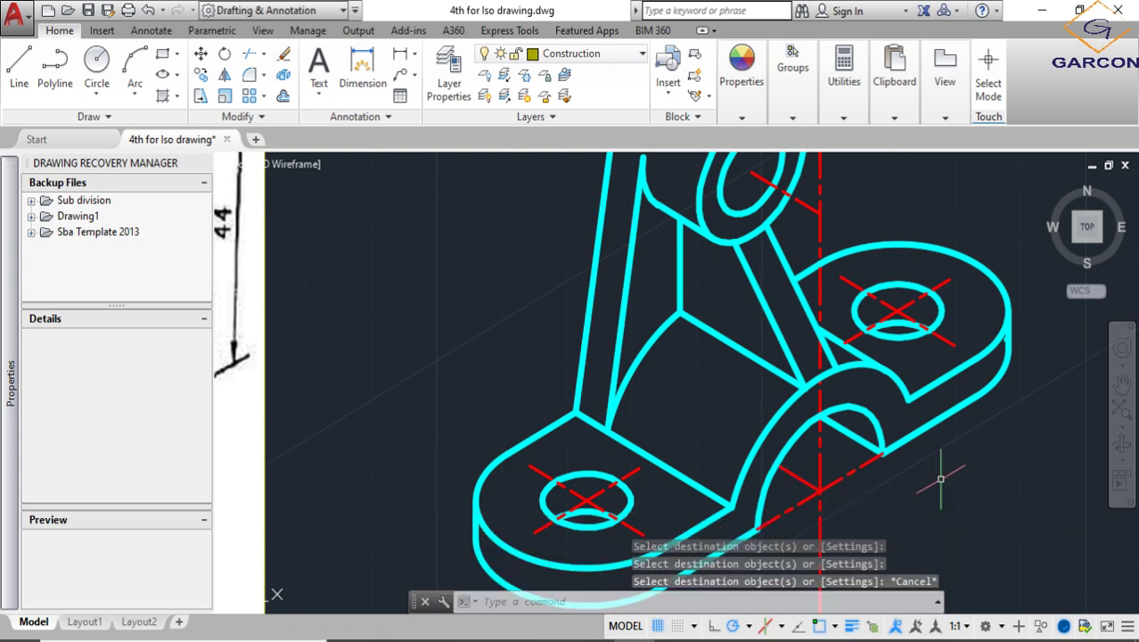
Shorten the vertical centre line's upper end down to the outer end of the boss hole's centre line
scroll(963, 486, down, 5)
scroll(891, 365, up, 4)
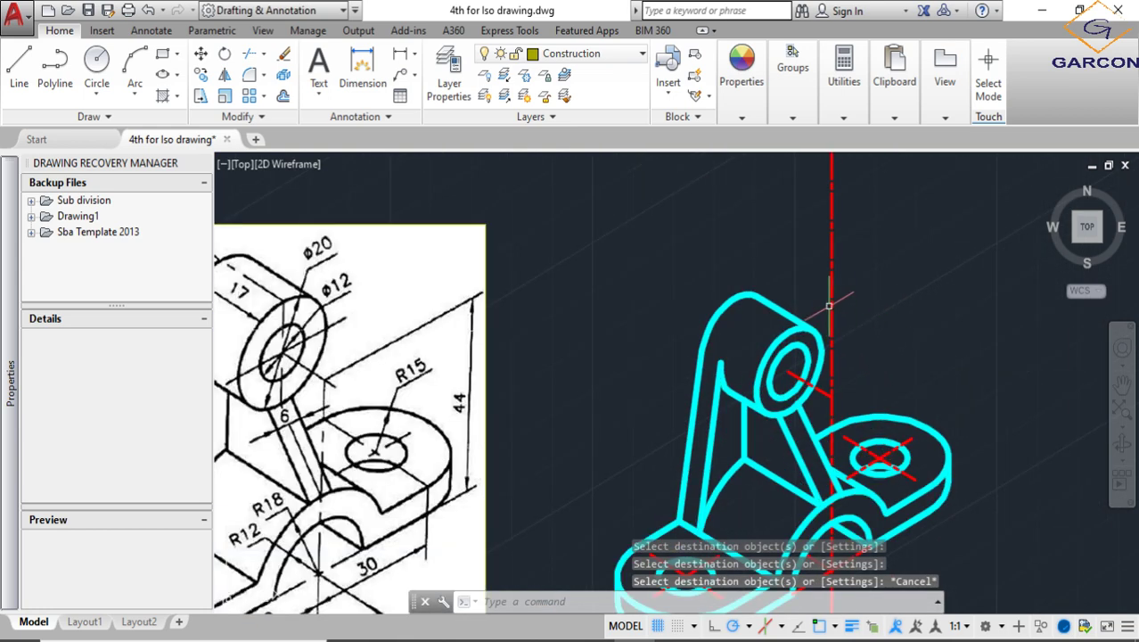
click(830, 306)
scroll(829, 308, down, 4)
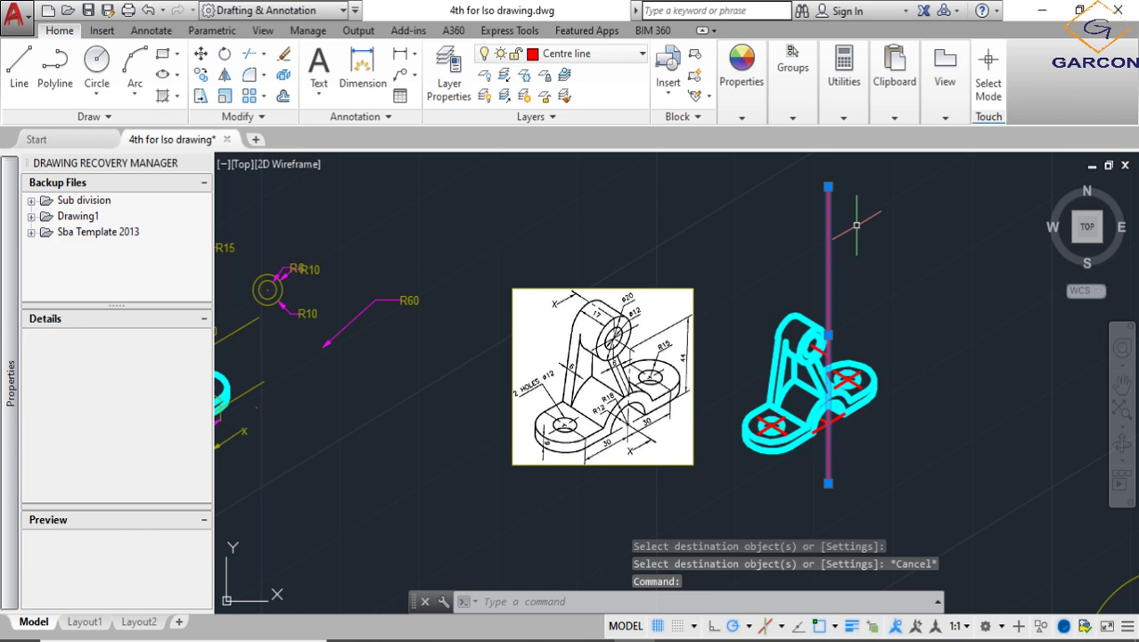
click(828, 186)
scroll(831, 436, up, 5)
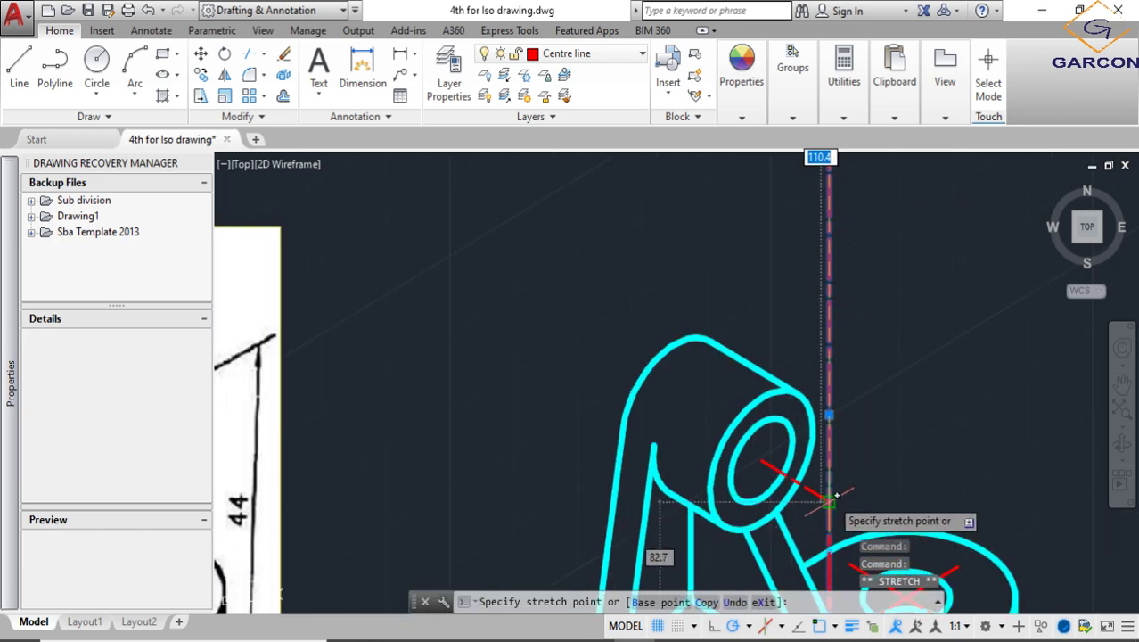
scroll(856, 356, down, 3)
Shorten the vertical centre line's lower end to just below the arch centre and clear the selection
middle_drag(836, 512, 806, 457)
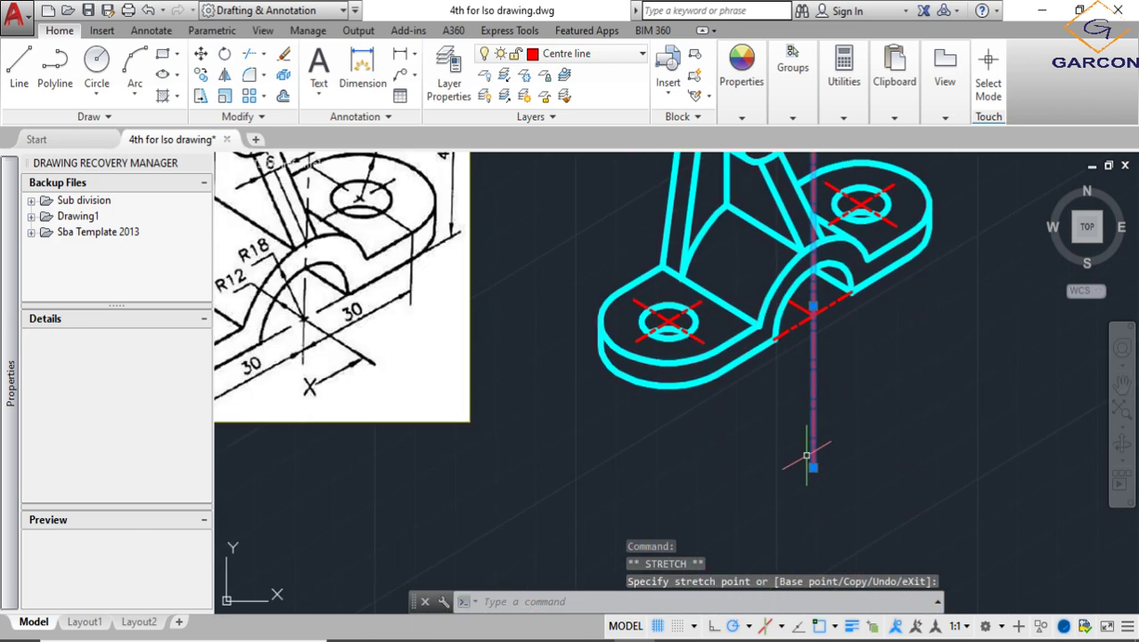
scroll(806, 383, up, 4)
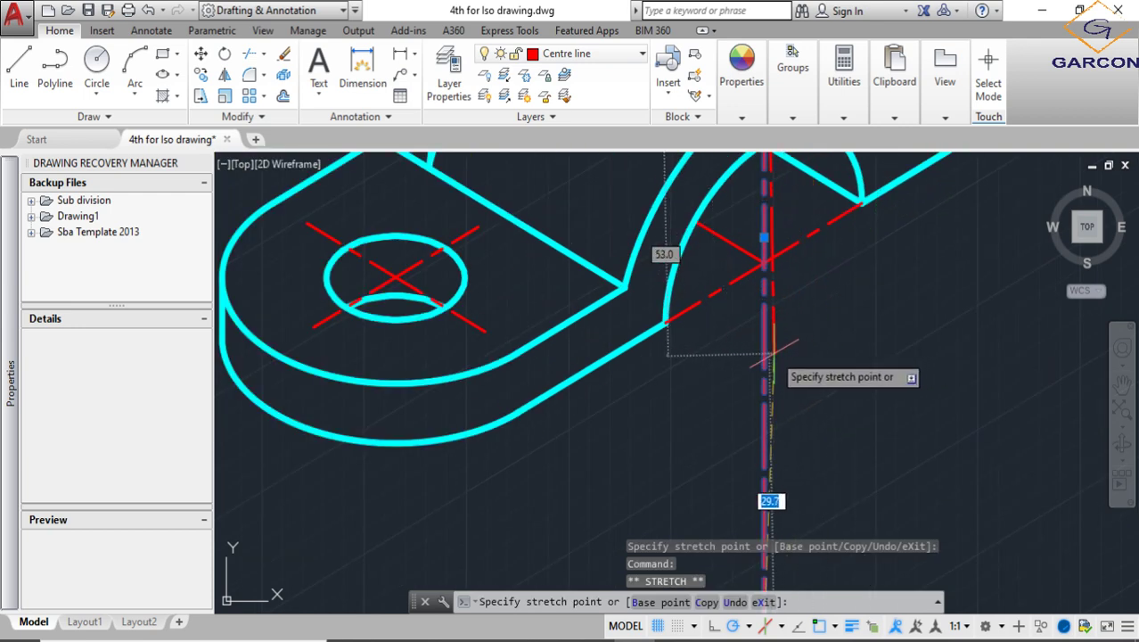
scroll(819, 401, down, 5)
key(Escape)
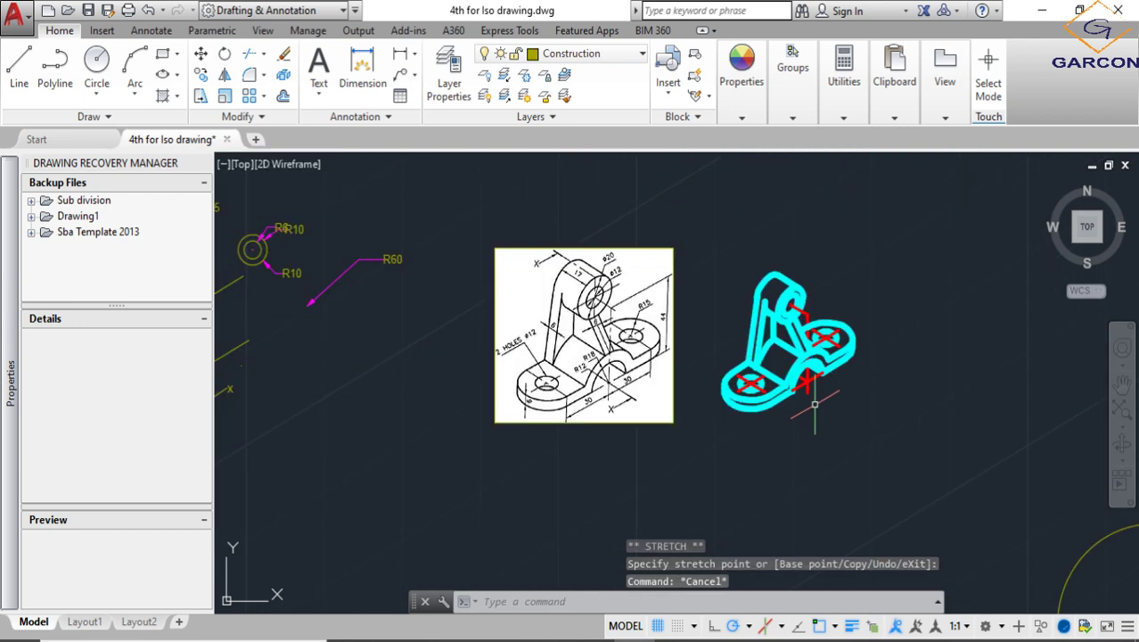
Examine the finished dimensioned bracket and compare its centre lines and dimensions with the new drawing and reference picture
scroll(624, 314, up, 2)
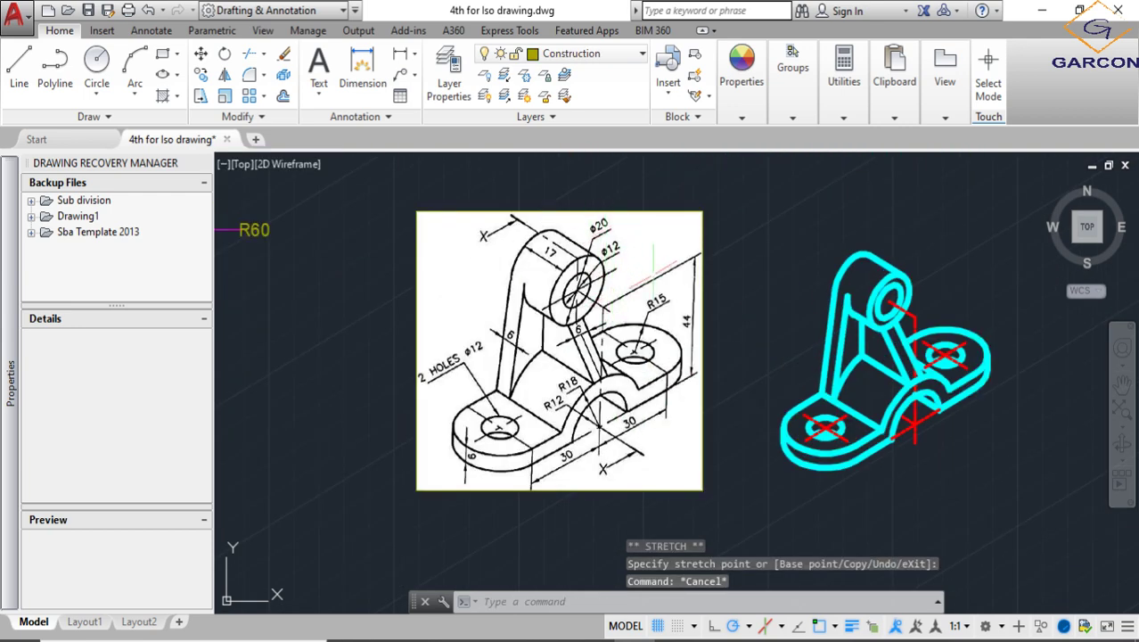
scroll(653, 268, down, 4)
scroll(343, 267, up, 2)
scroll(340, 254, up, 2)
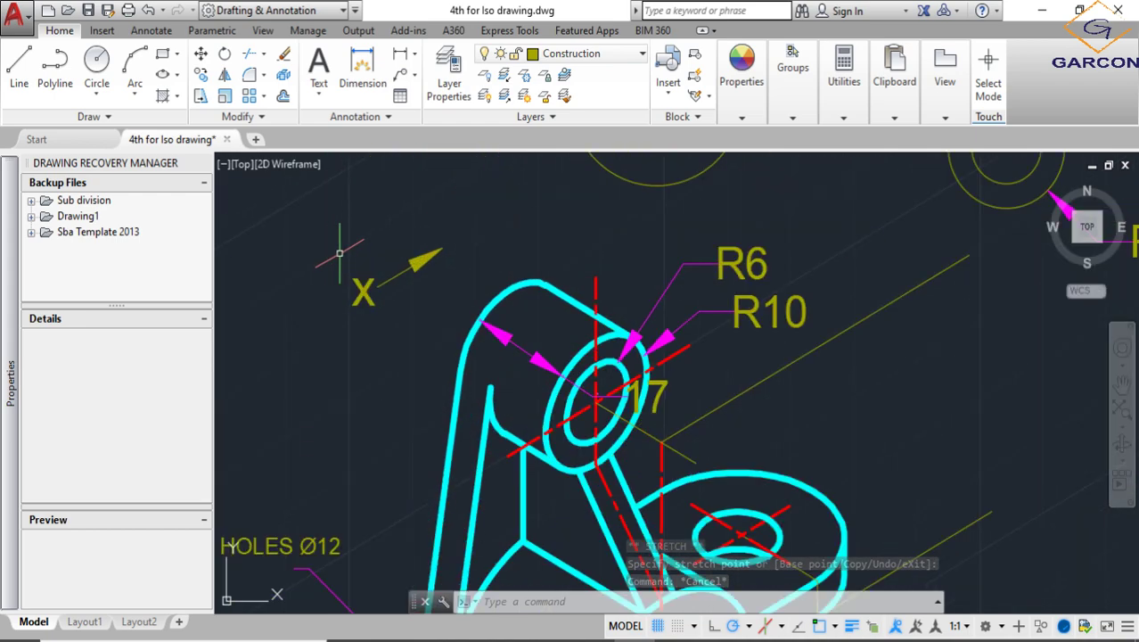
scroll(556, 289, down, 3)
scroll(563, 285, up, 3)
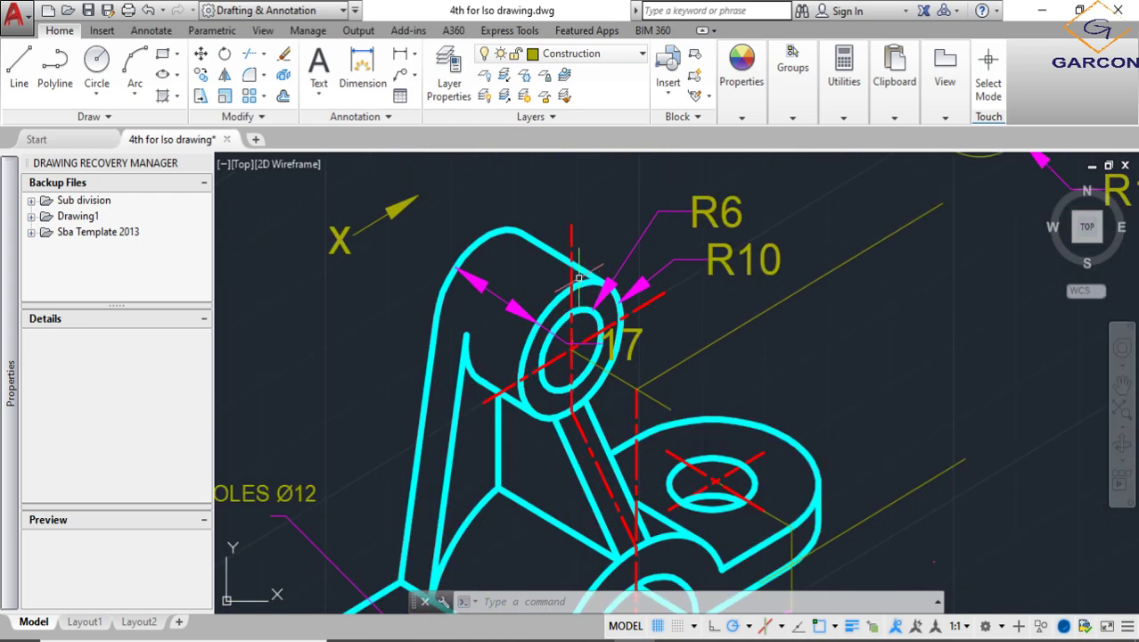
scroll(552, 294, down, 2)
scroll(776, 294, down, 3)
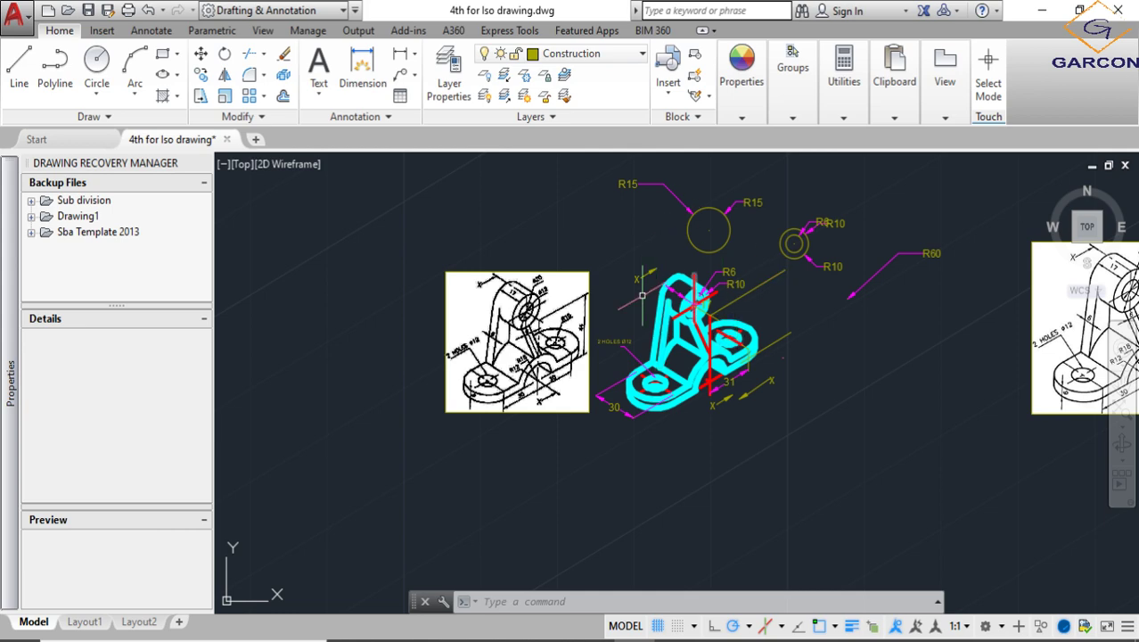
scroll(662, 355, down, 4)
middle_drag(821, 372, 701, 358)
scroll(740, 331, up, 6)
scroll(678, 295, down, 5)
scroll(677, 295, up, 3)
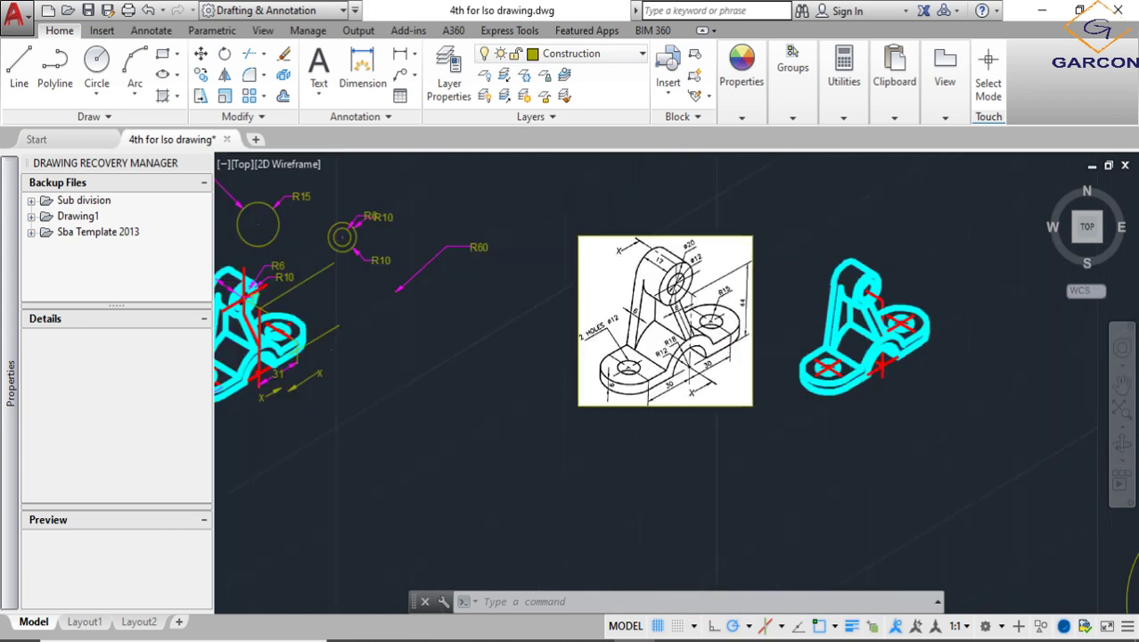
Copy the whole bracket with its centre lines to the empty space above the camera sheet
scroll(887, 356, up, 3)
scroll(891, 392, down, 3)
click(841, 498)
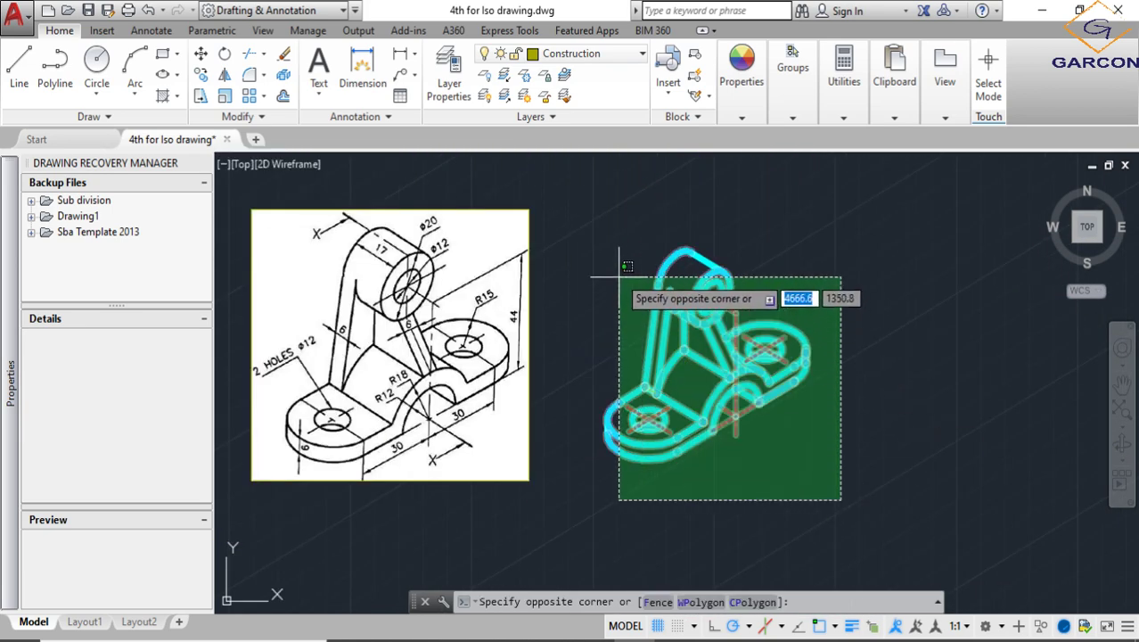
click(620, 277)
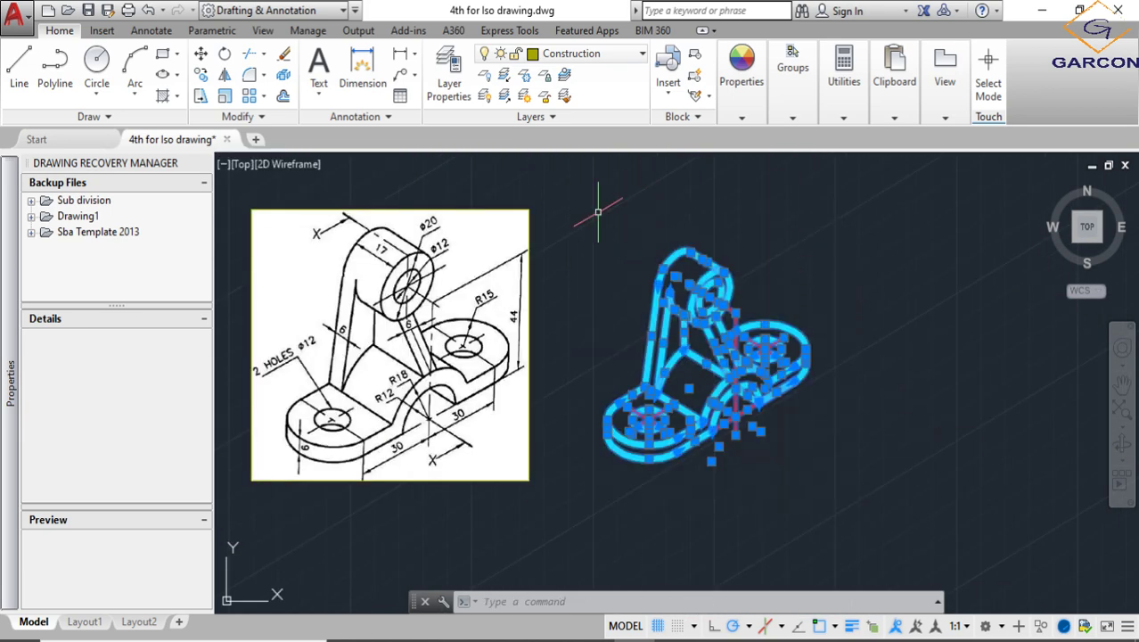
click(201, 75)
click(737, 393)
scroll(802, 356, down, 5)
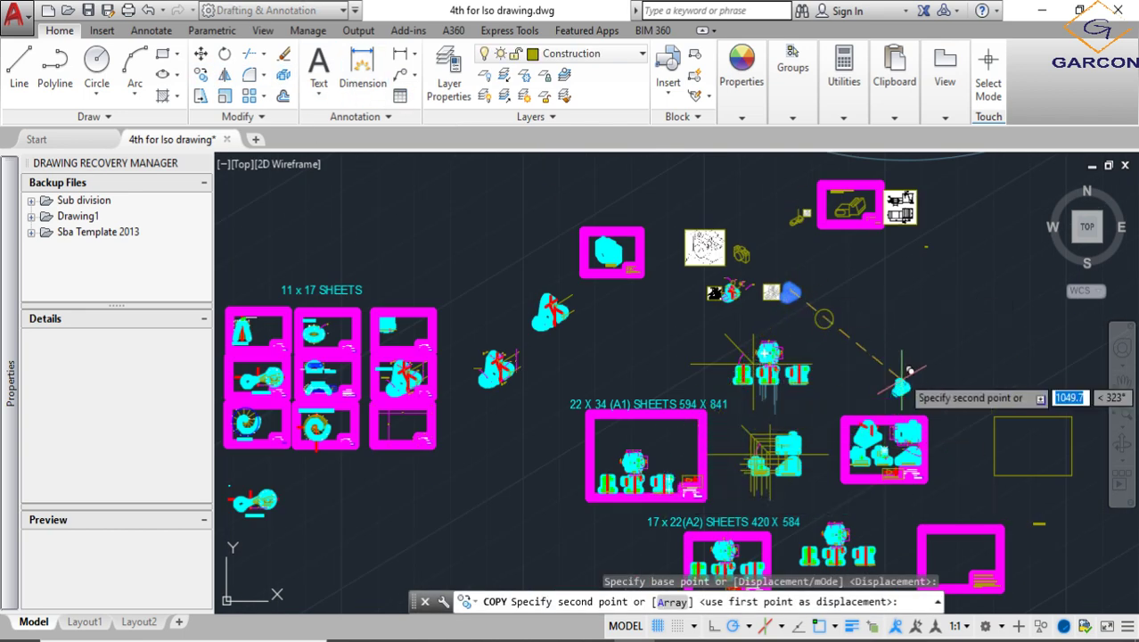
middle_drag(890, 340, 745, 384)
scroll(685, 194, up, 2)
middle_drag(683, 197, 711, 216)
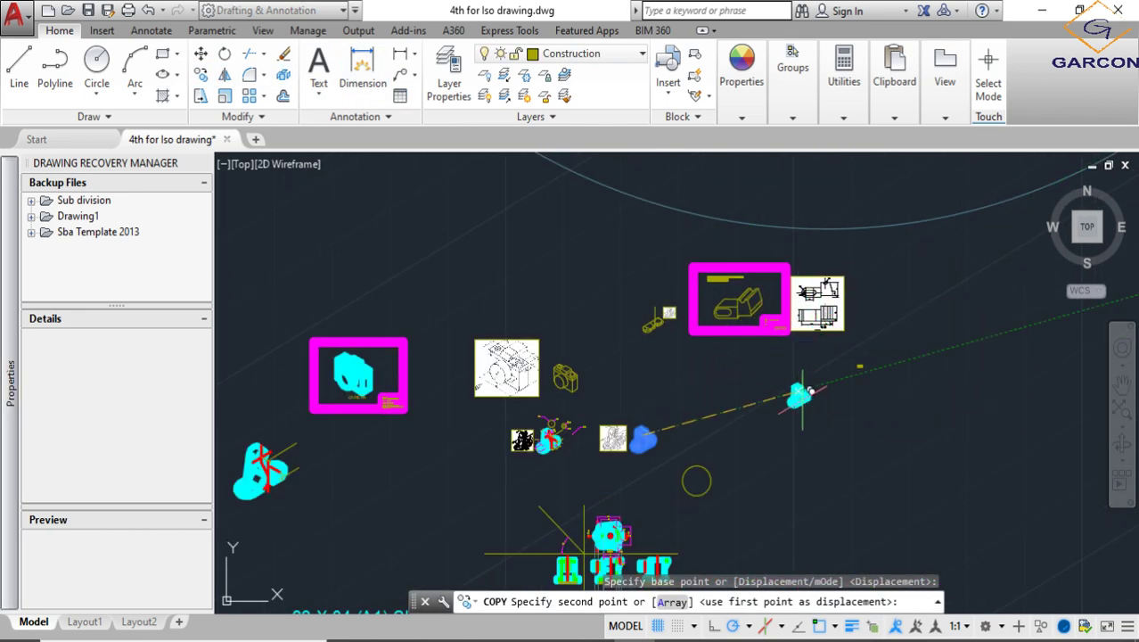
scroll(758, 384, down, 3)
scroll(534, 267, up, 4)
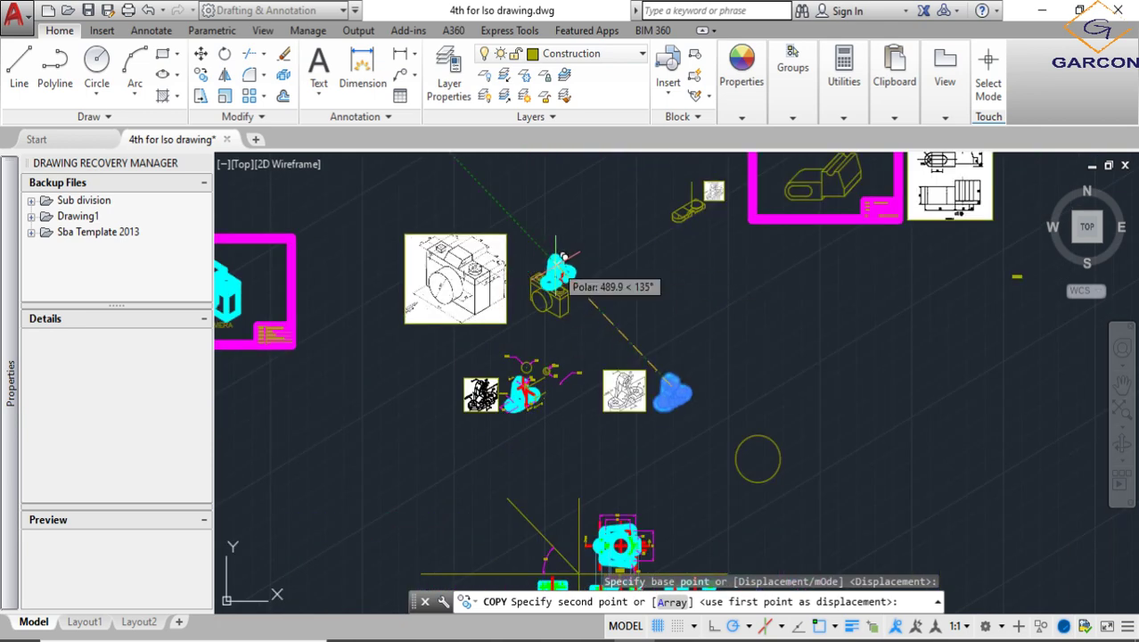
scroll(695, 366, down, 2)
scroll(397, 307, up, 5)
scroll(535, 314, down, 2)
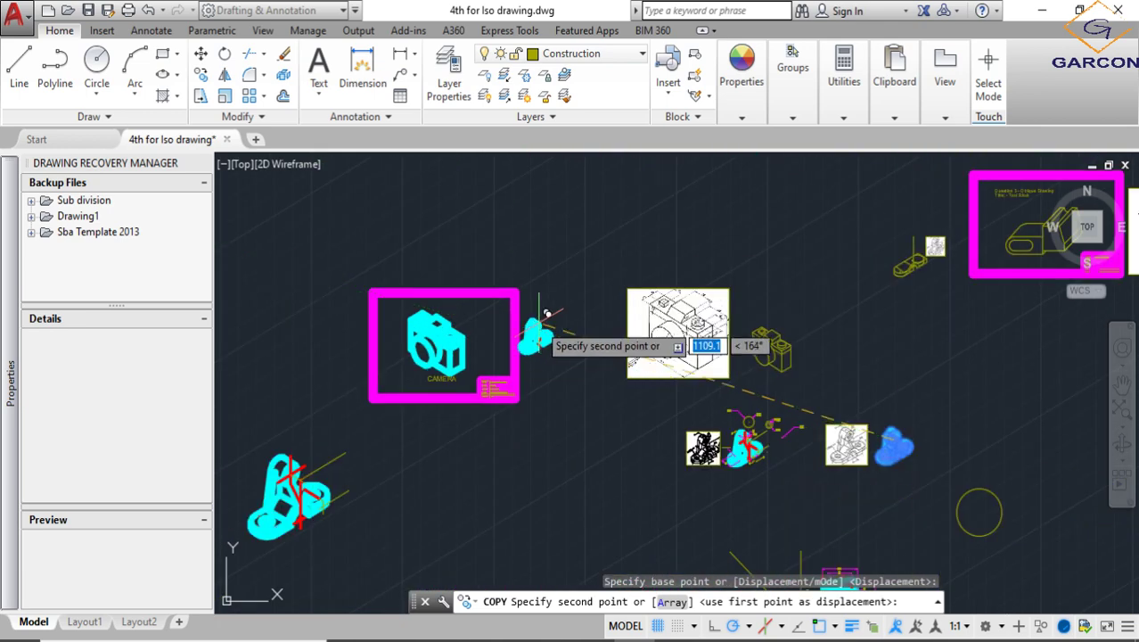
scroll(414, 348, up, 4)
scroll(699, 361, down, 2)
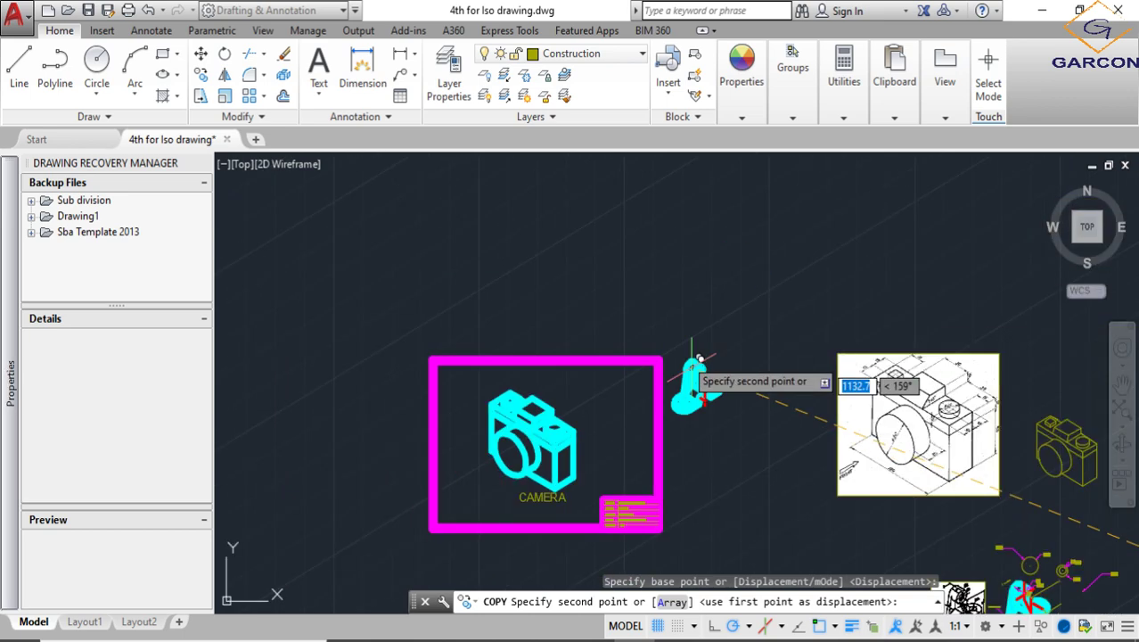
click(635, 250)
key(Escape)
Convert the copied bracket into a block named "iso block", redefining the existing block of that name
scroll(655, 243, up, 4)
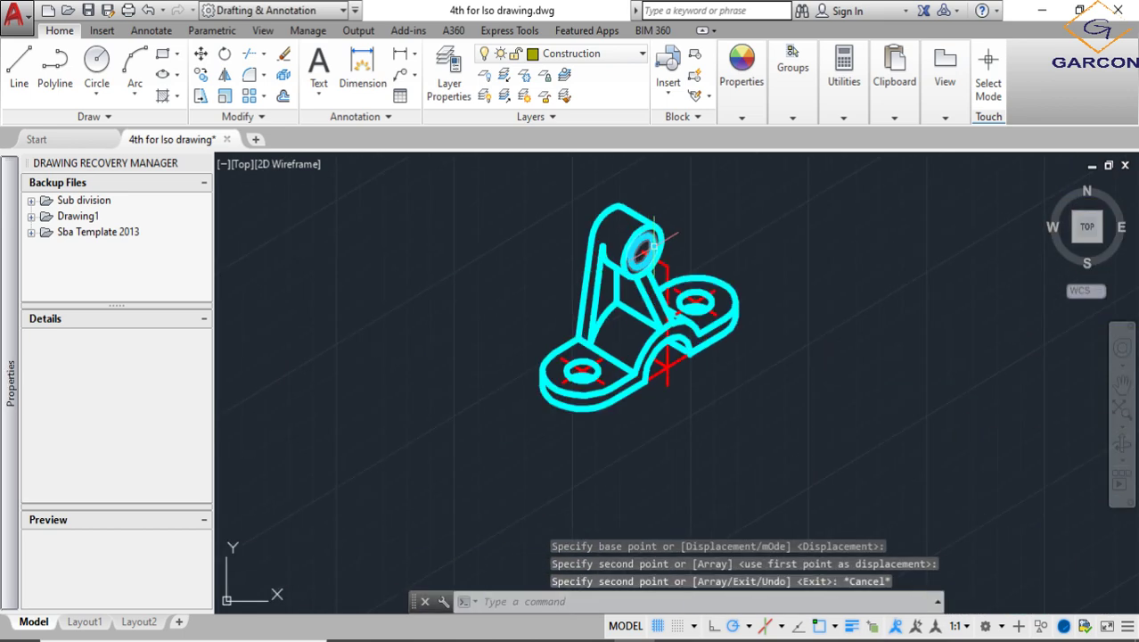
scroll(654, 242, up, 4)
scroll(668, 236, down, 4)
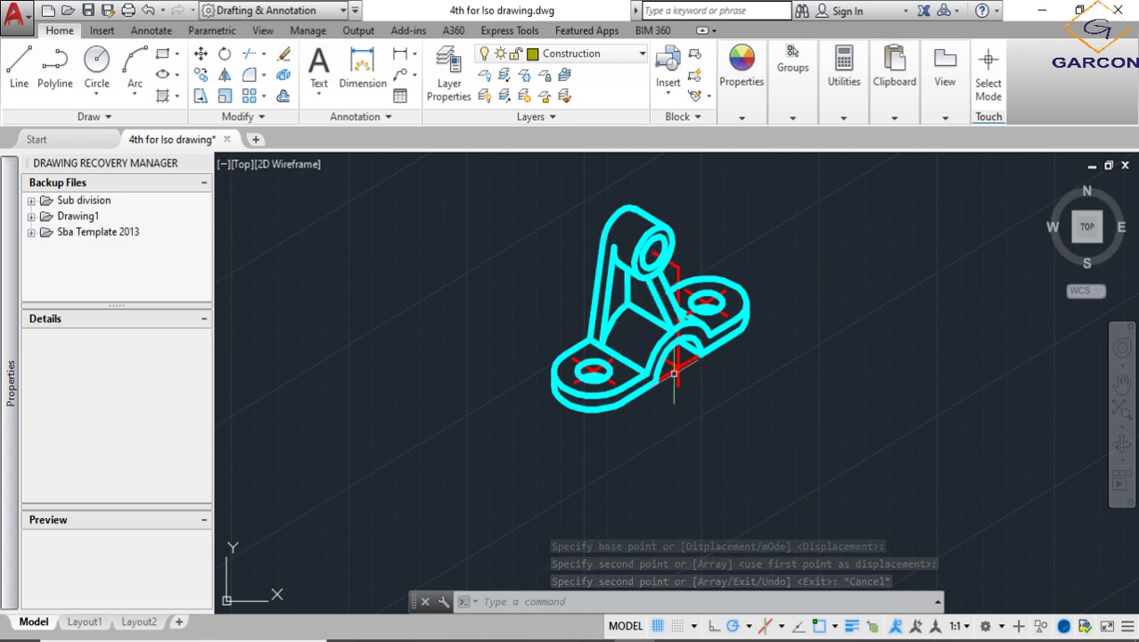
click(828, 477)
click(491, 222)
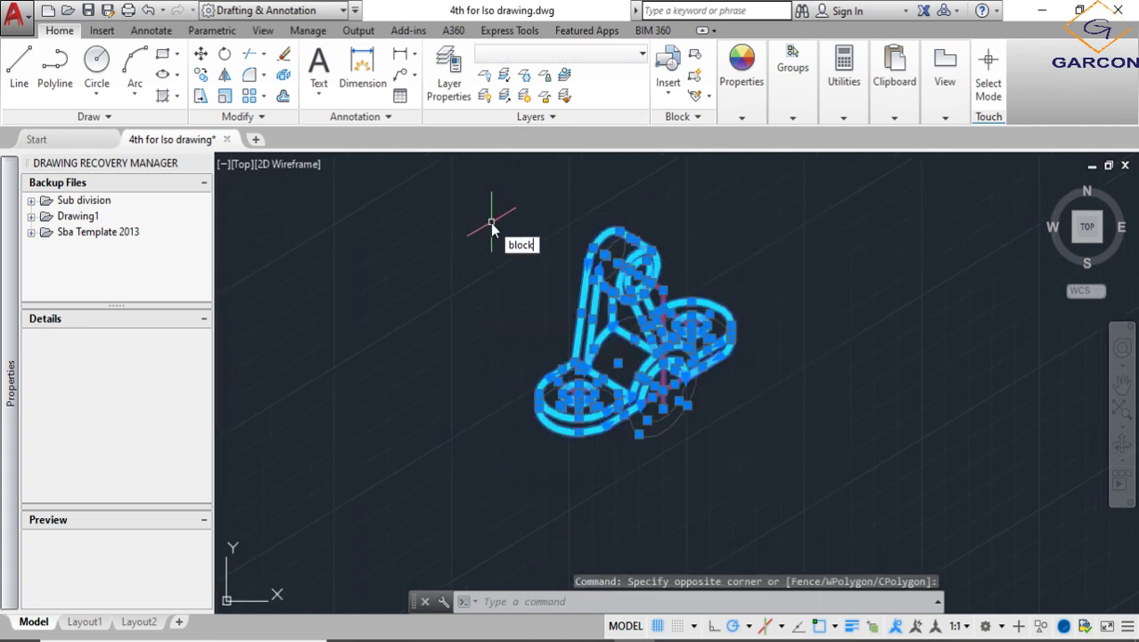
key(Return)
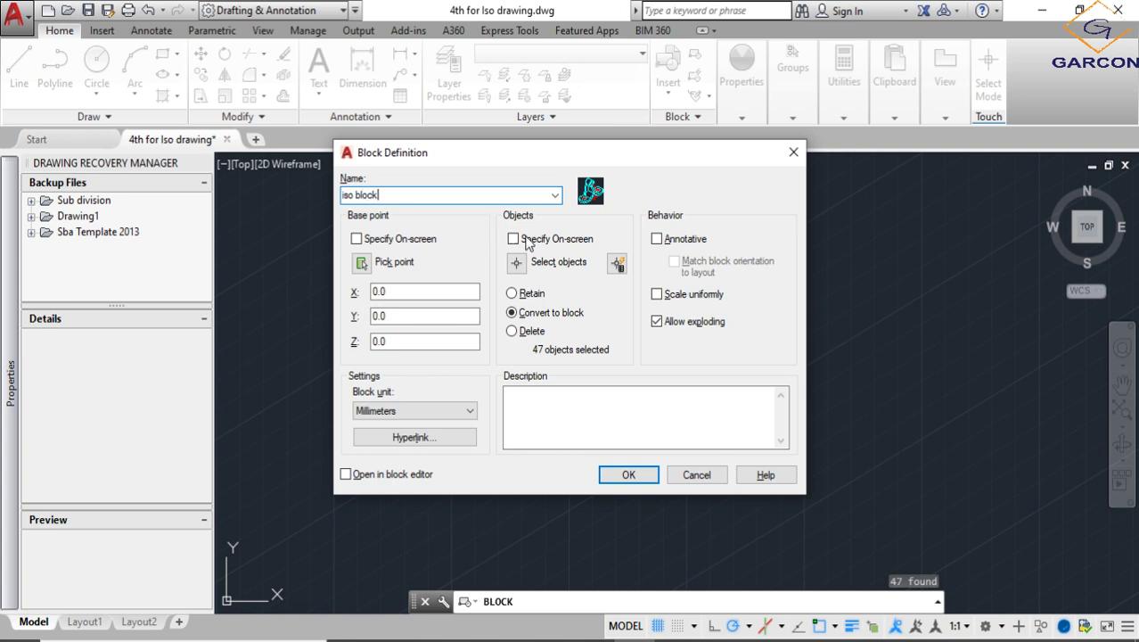
click(628, 476)
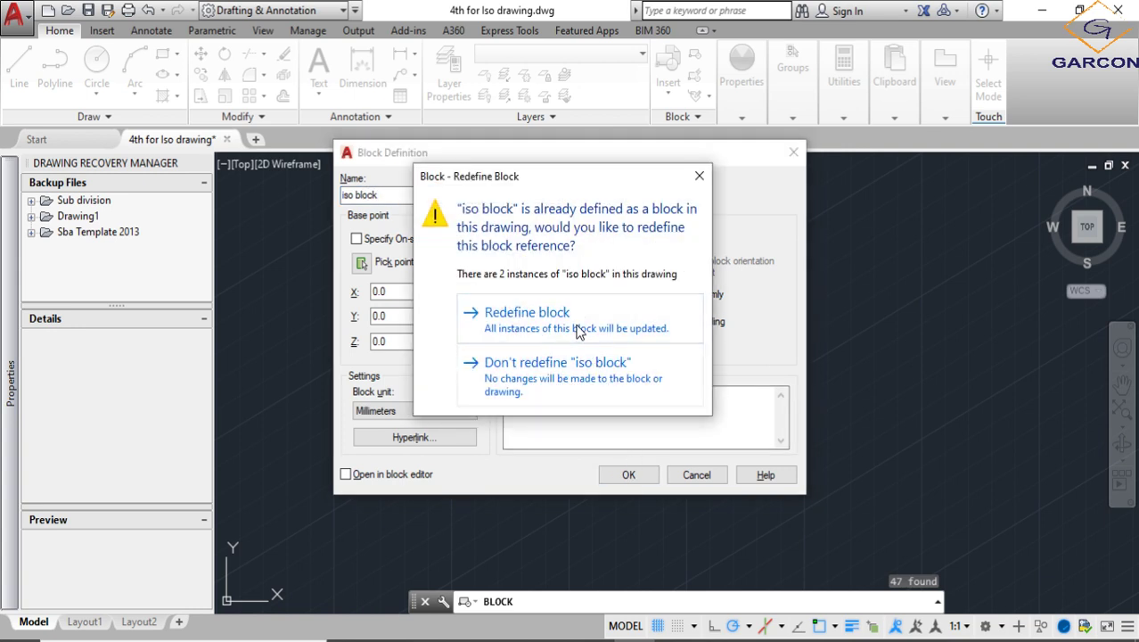
click(526, 313)
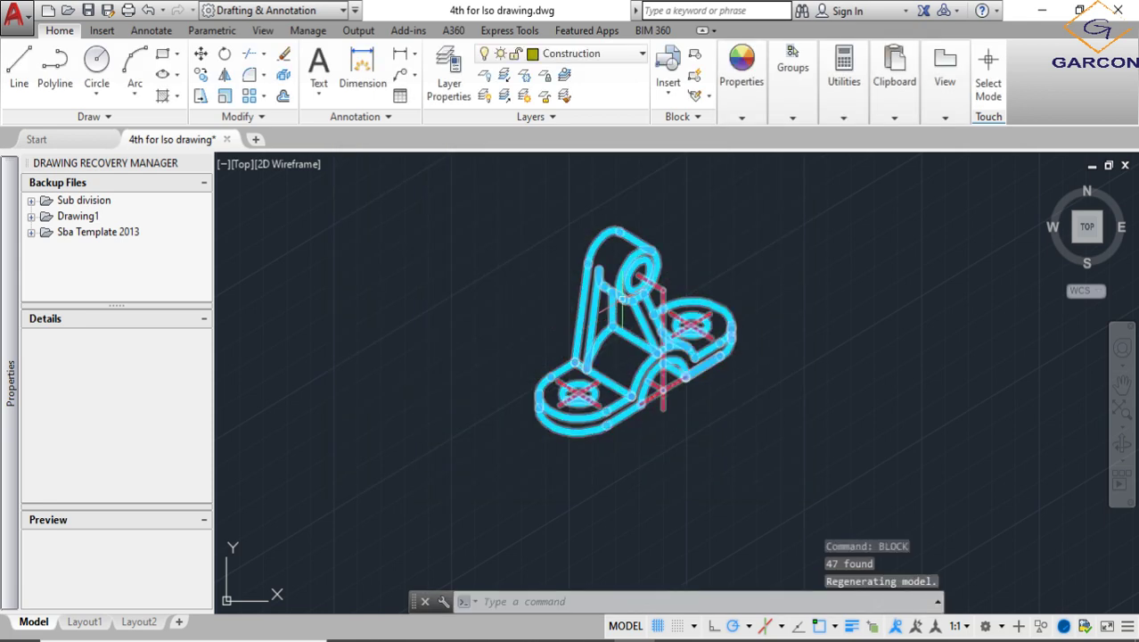
Check whether the copied bracket can be selected as a single block, and clear the selection
key(Escape)
click(622, 363)
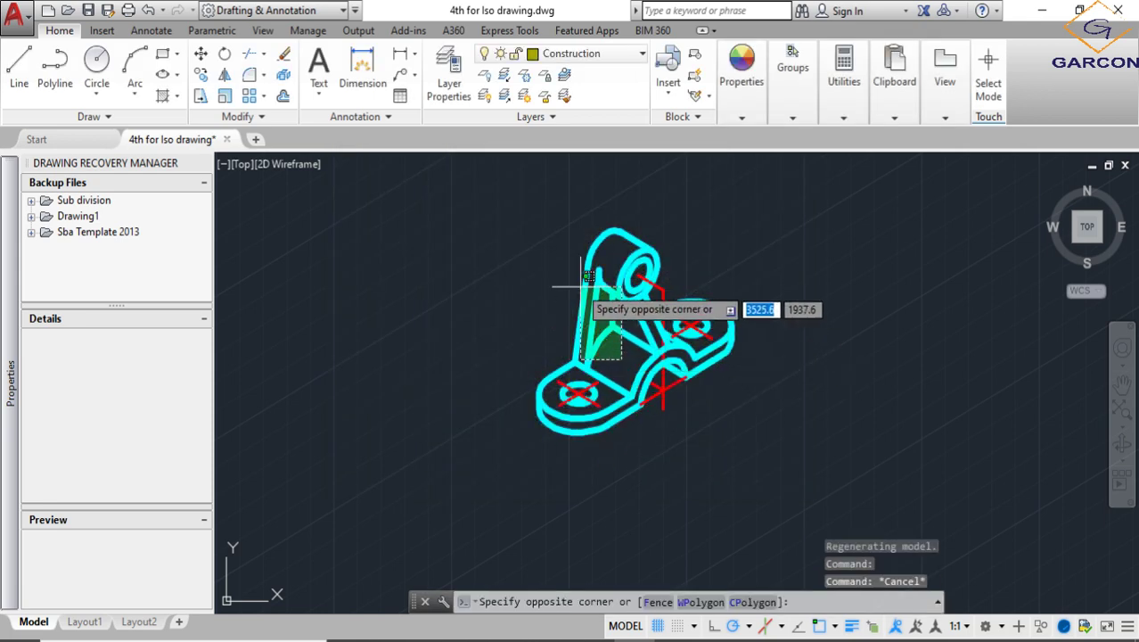
click(581, 286)
scroll(686, 336, down, 6)
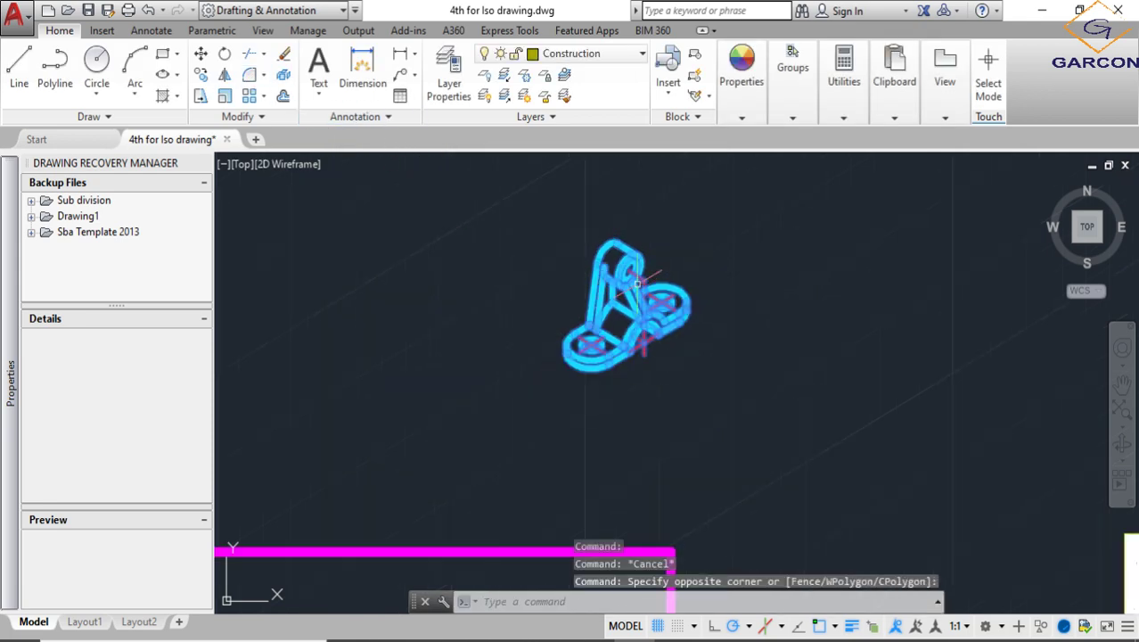
key(Escape)
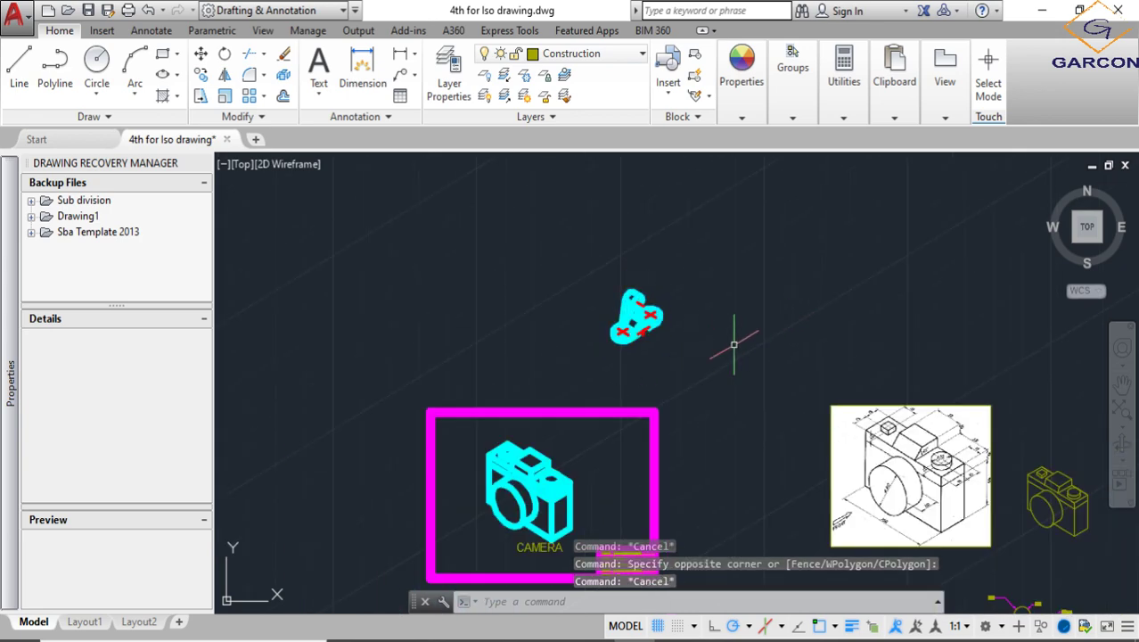
scroll(623, 374, down, 7)
scroll(615, 357, up, 5)
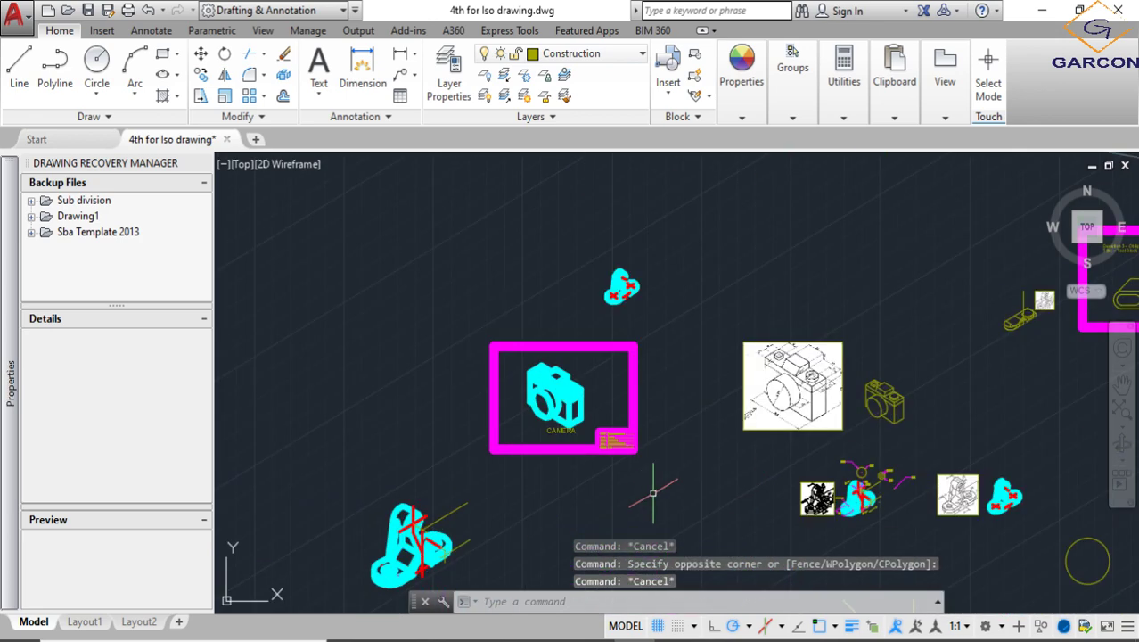
click(654, 492)
click(593, 334)
scroll(526, 448, up, 5)
click(506, 478)
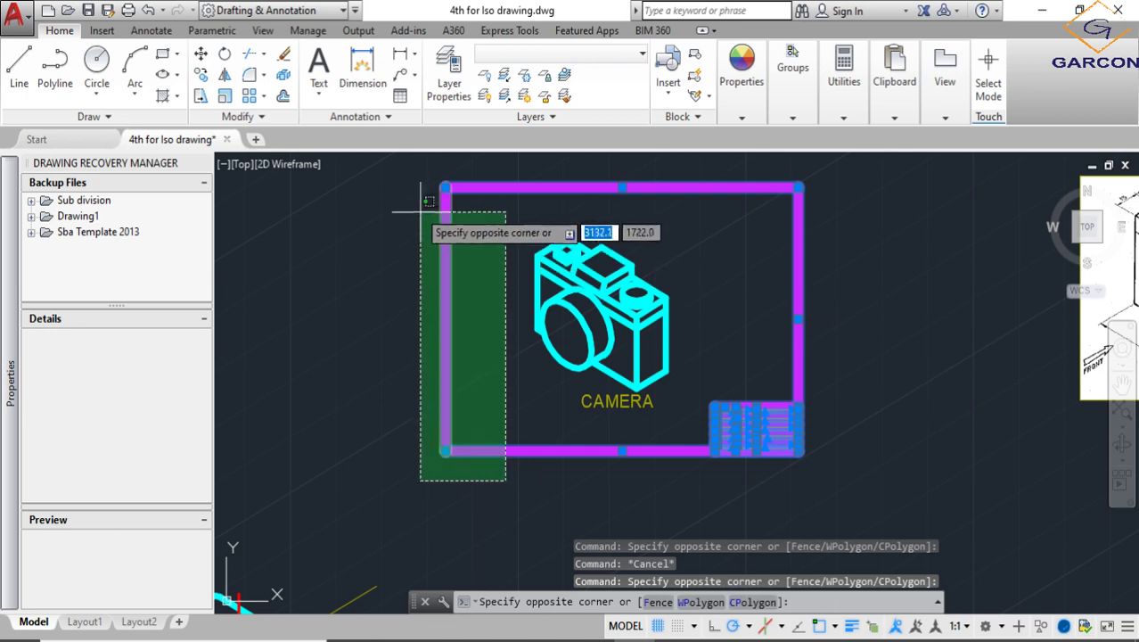
click(404, 185)
click(402, 184)
click(200, 75)
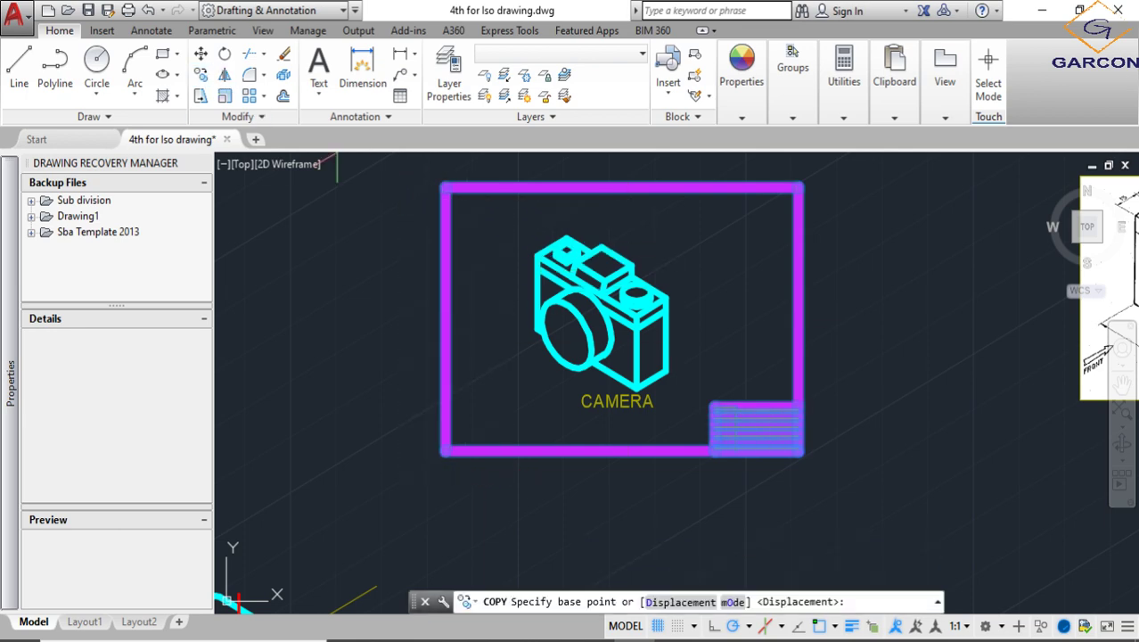
click(597, 314)
scroll(602, 321, down, 5)
key(Escape)
scroll(588, 317, up, 2)
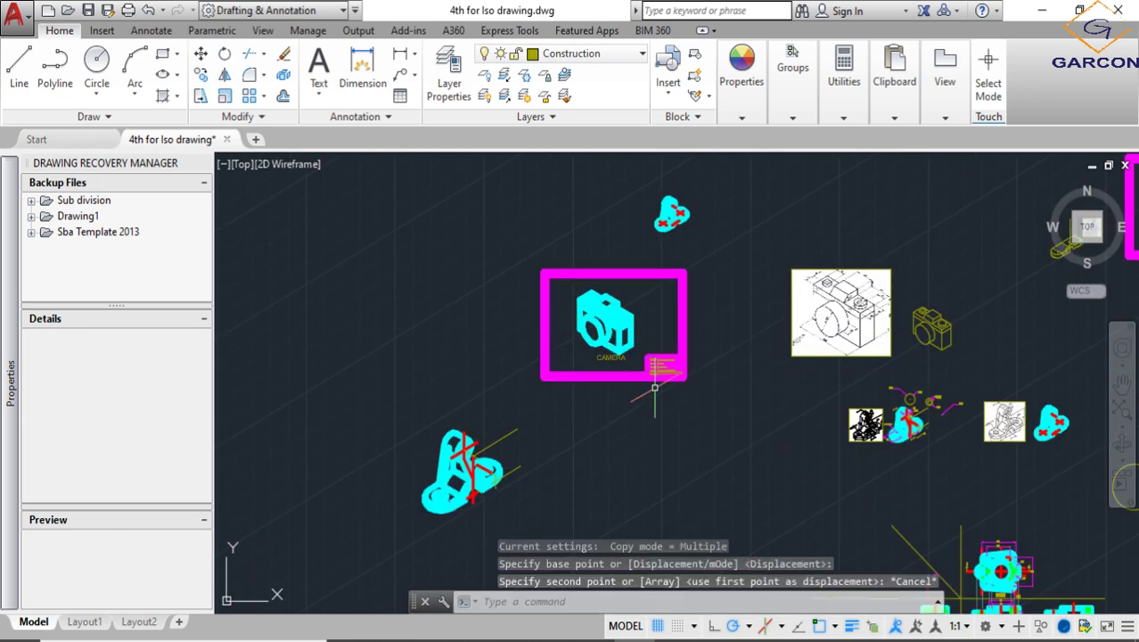
Copy the camera sheet's border, title block and CAMERA label straight down by about 385 units, leaving out the camera drawing
click(711, 407)
click(636, 290)
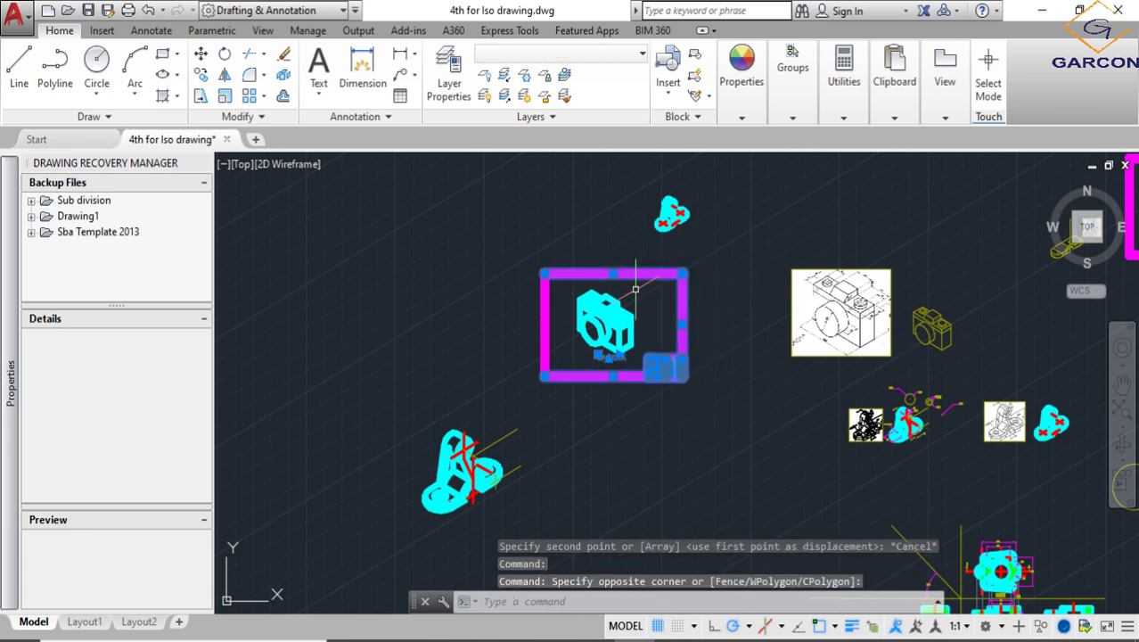
click(564, 392)
click(523, 300)
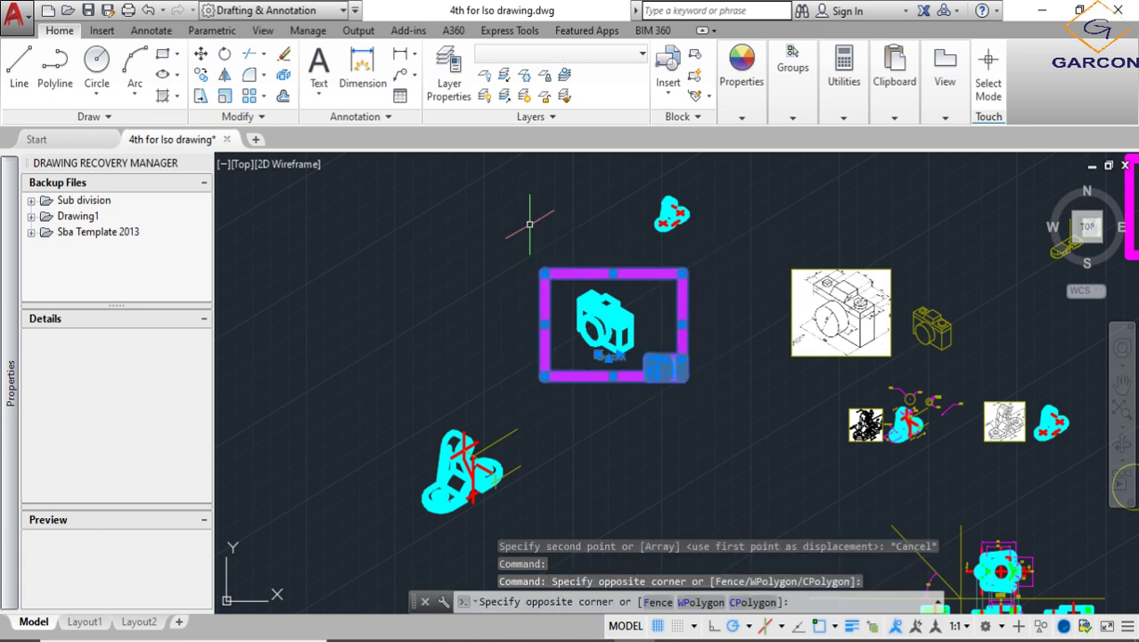
click(201, 74)
click(613, 379)
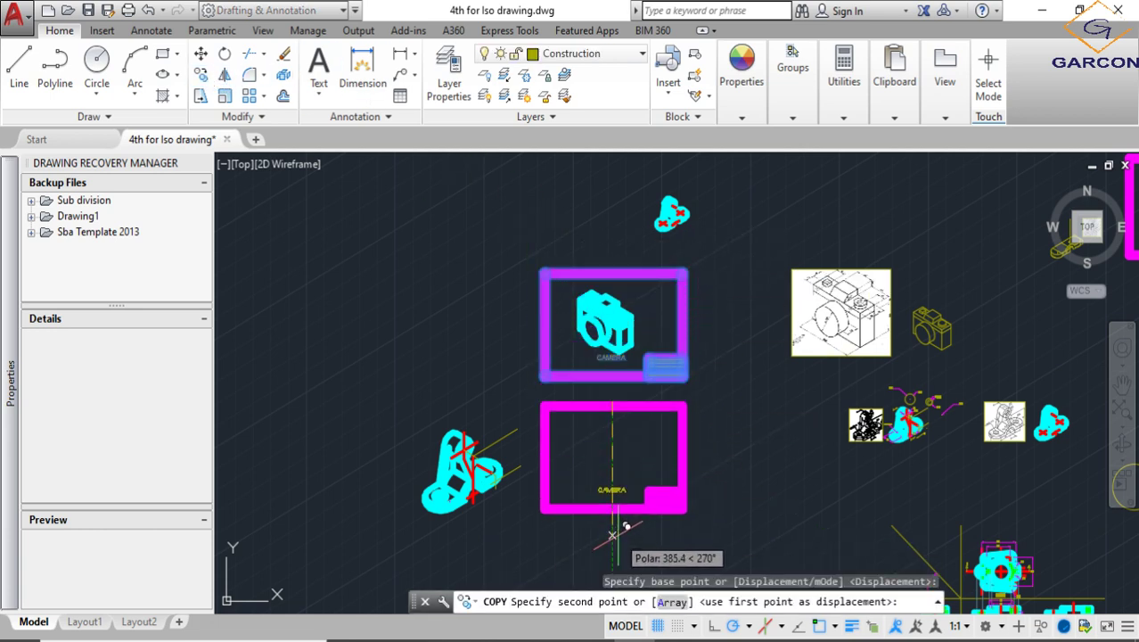
click(613, 516)
key(Escape)
Change the copied sheet's label to "ISO BLOCK" and widen its text box so it fits on one line
scroll(613, 517, up, 4)
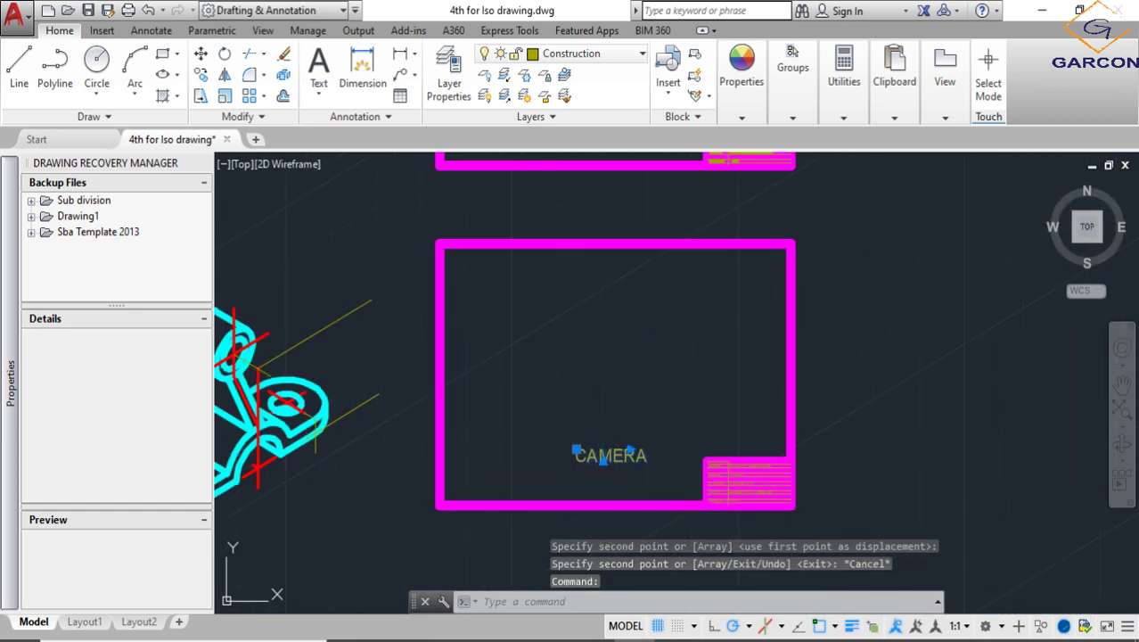
double_click(605, 458)
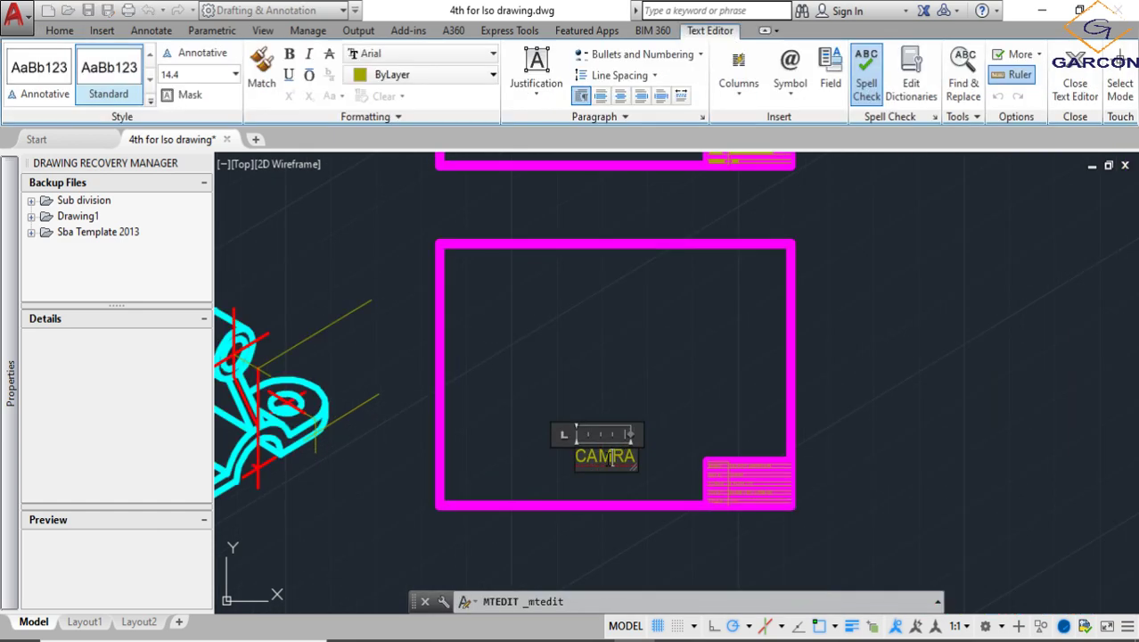
key(BackSpace)
key(BackSpace)
key(BackSpace)
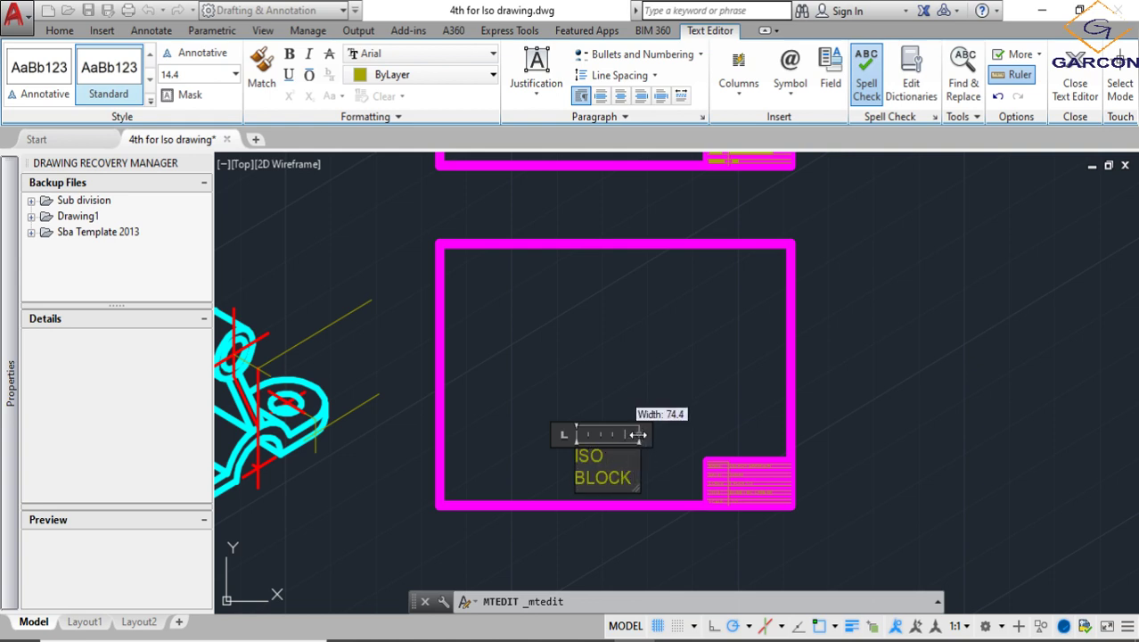
drag(638, 434, 678, 434)
click(725, 490)
Change the title entry in the copied sheet's title block to "ISOMETRIC BLOCK"
scroll(727, 489, up, 4)
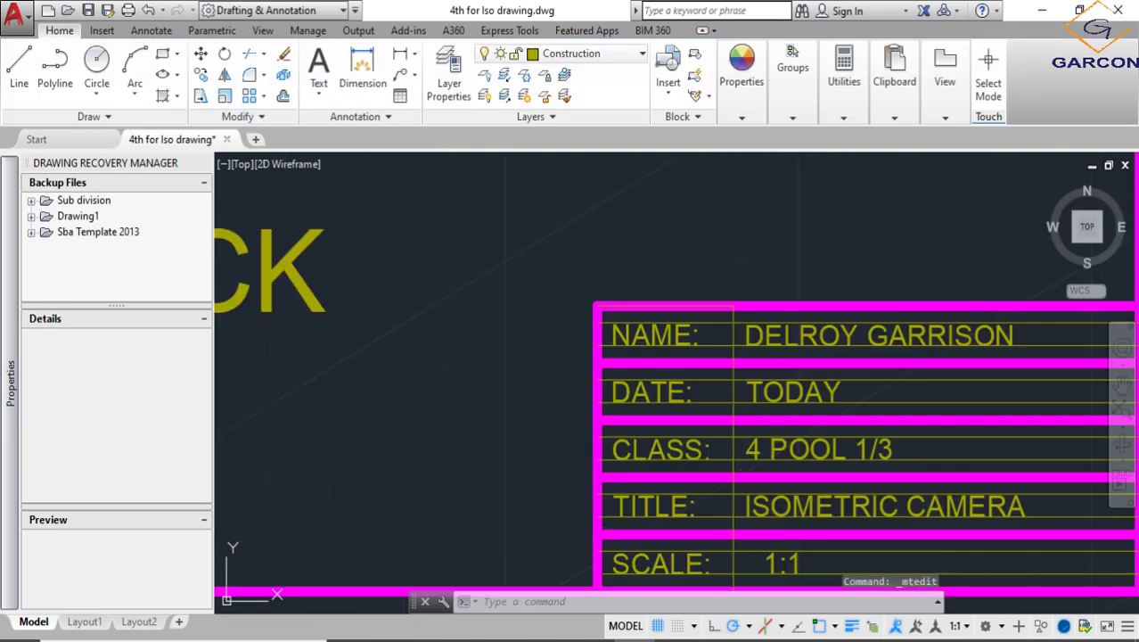
scroll(931, 511, down, 1)
middle_drag(931, 512, 819, 430)
double_click(818, 432)
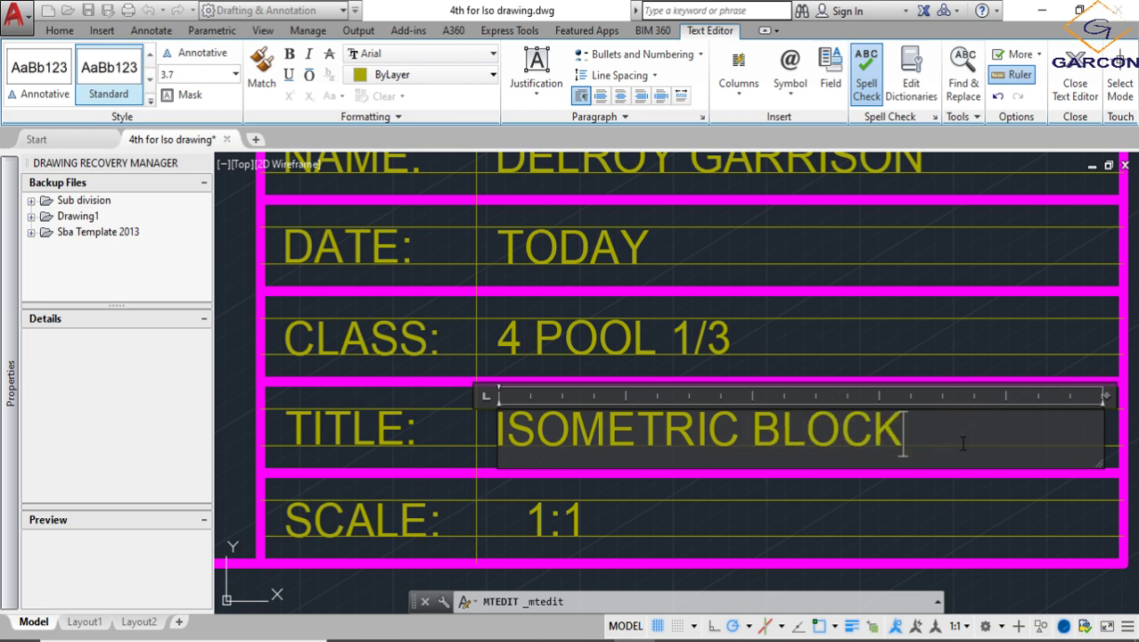
click(878, 490)
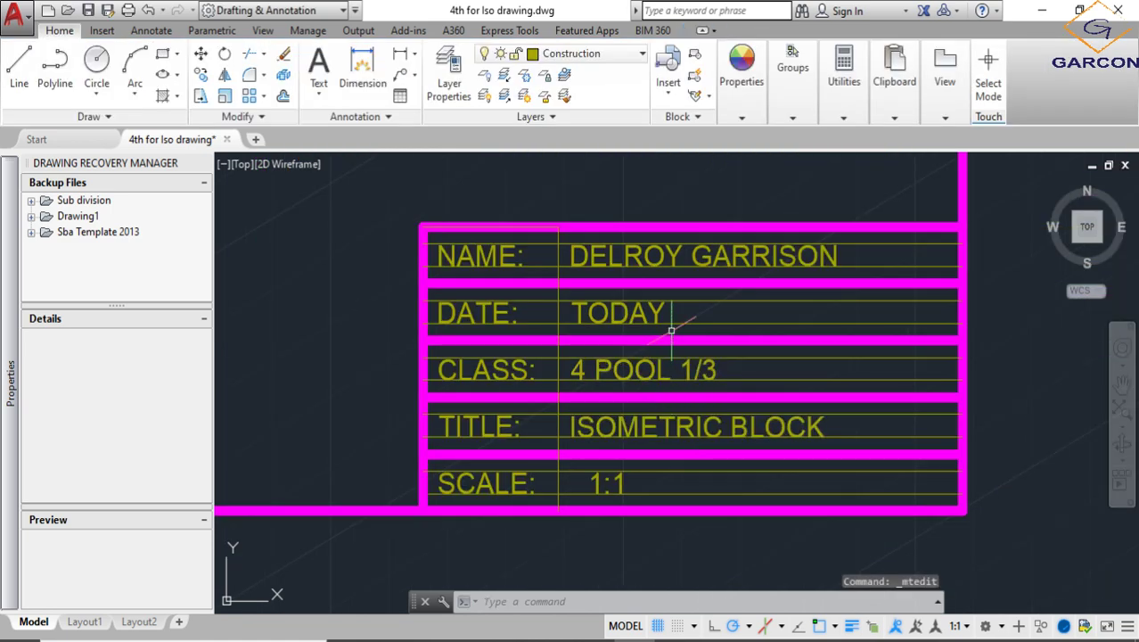
Scale the bracket block by reference, from a length of about 149 units, until it spans roughly half the sheet's width
middle_drag(670, 327, 639, 347)
scroll(714, 375, down, 6)
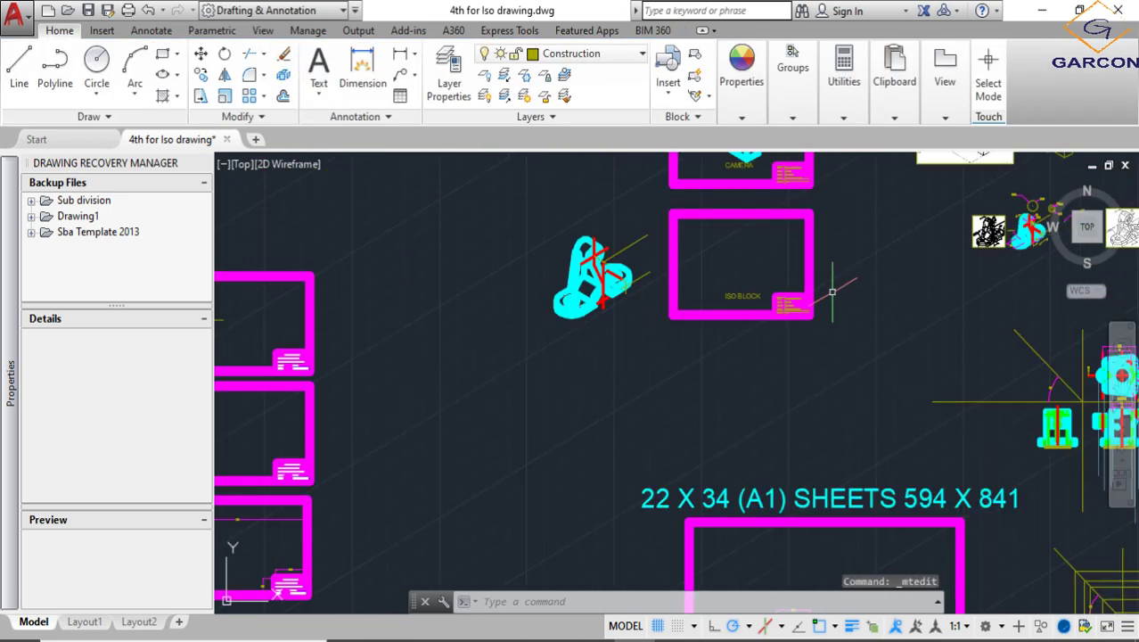
scroll(668, 268, up, 2)
scroll(667, 268, up, 2)
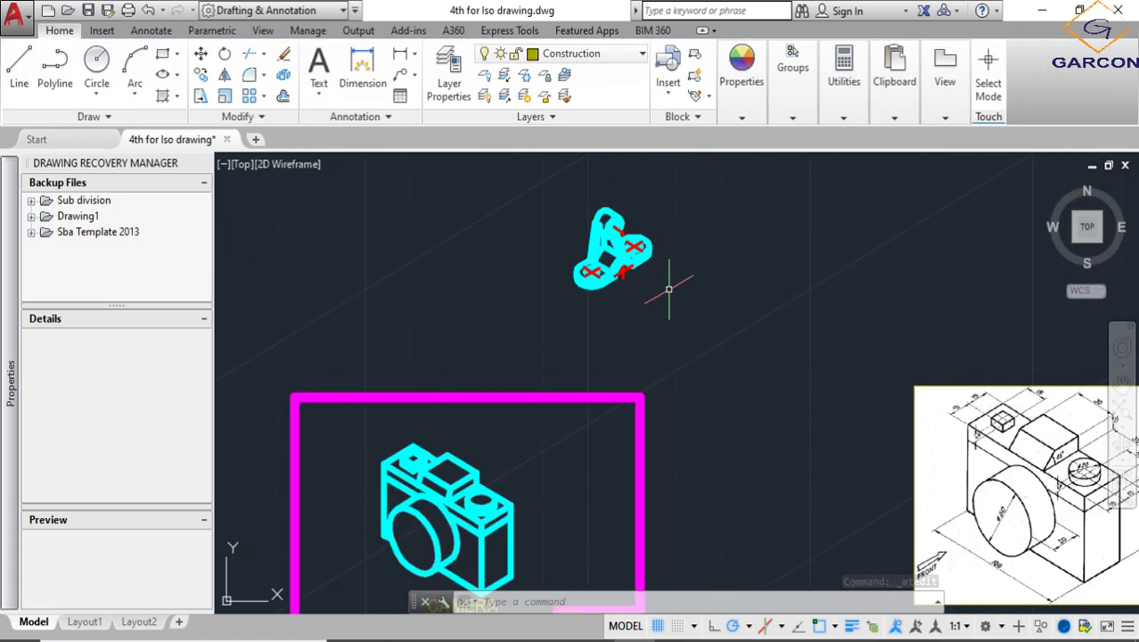
click(745, 318)
click(535, 200)
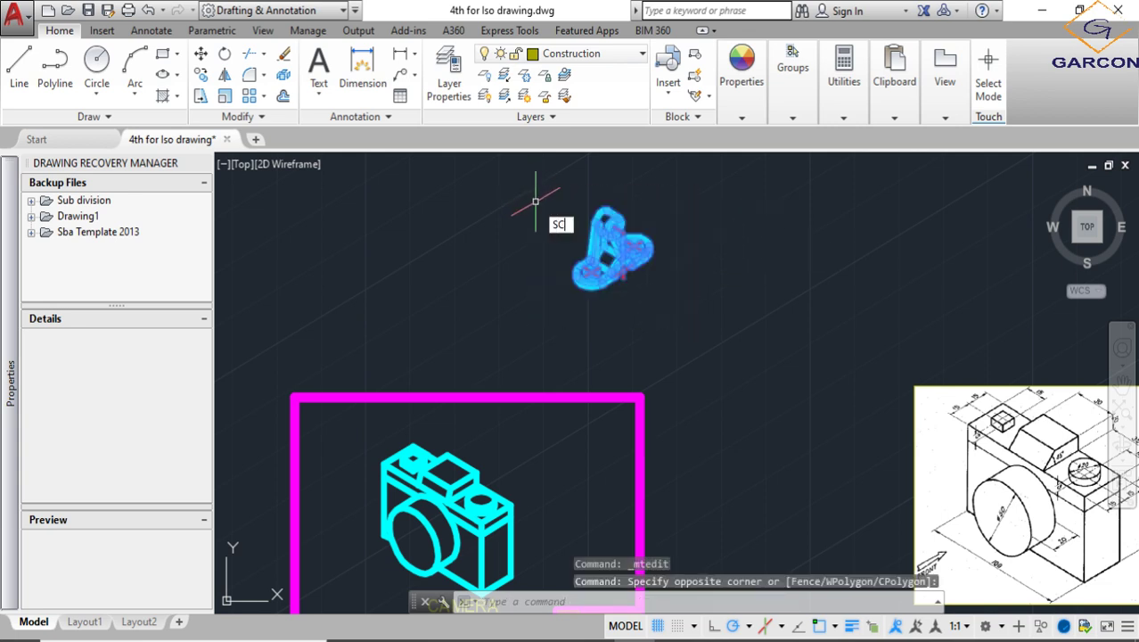
key(Return)
click(638, 276)
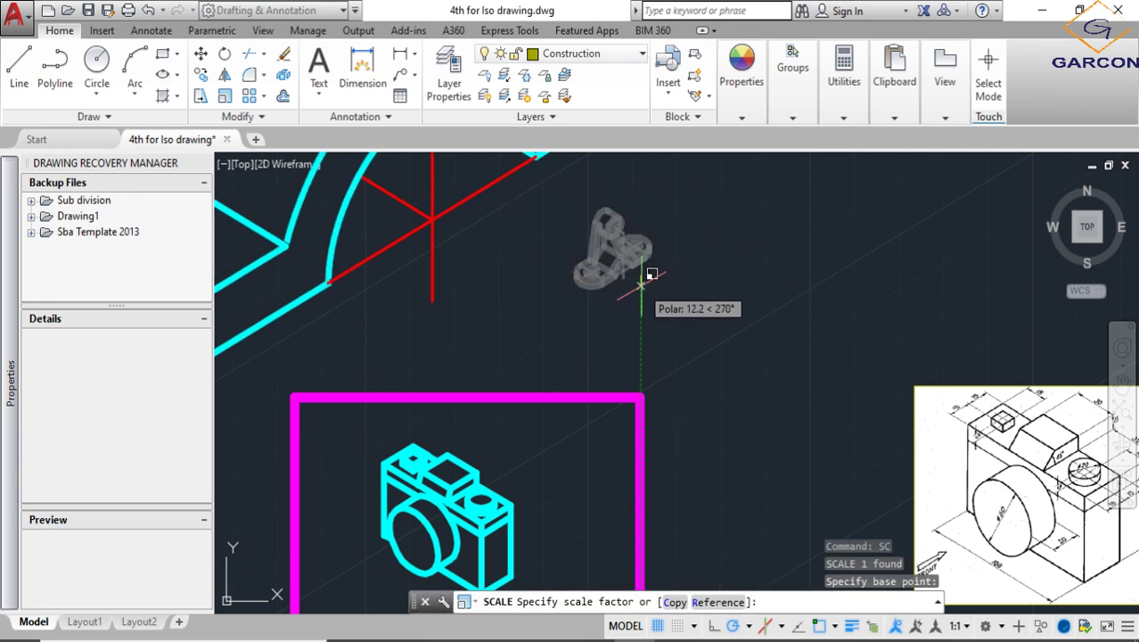
text(R)
key(Return)
scroll(634, 295, down, 1)
click(580, 306)
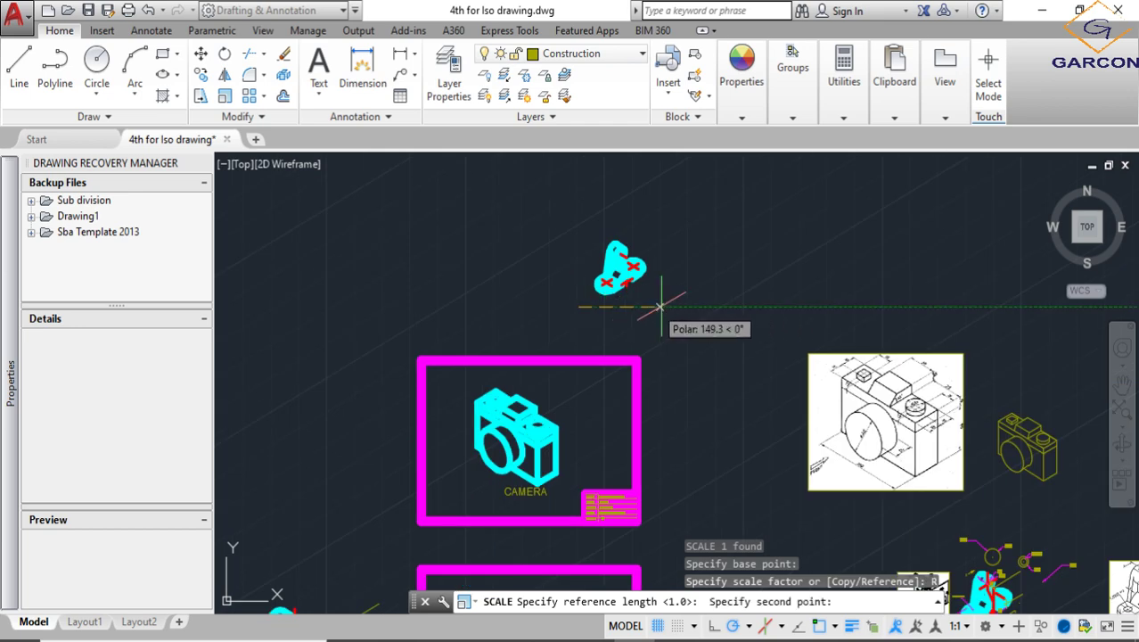
click(661, 306)
scroll(702, 311, down, 2)
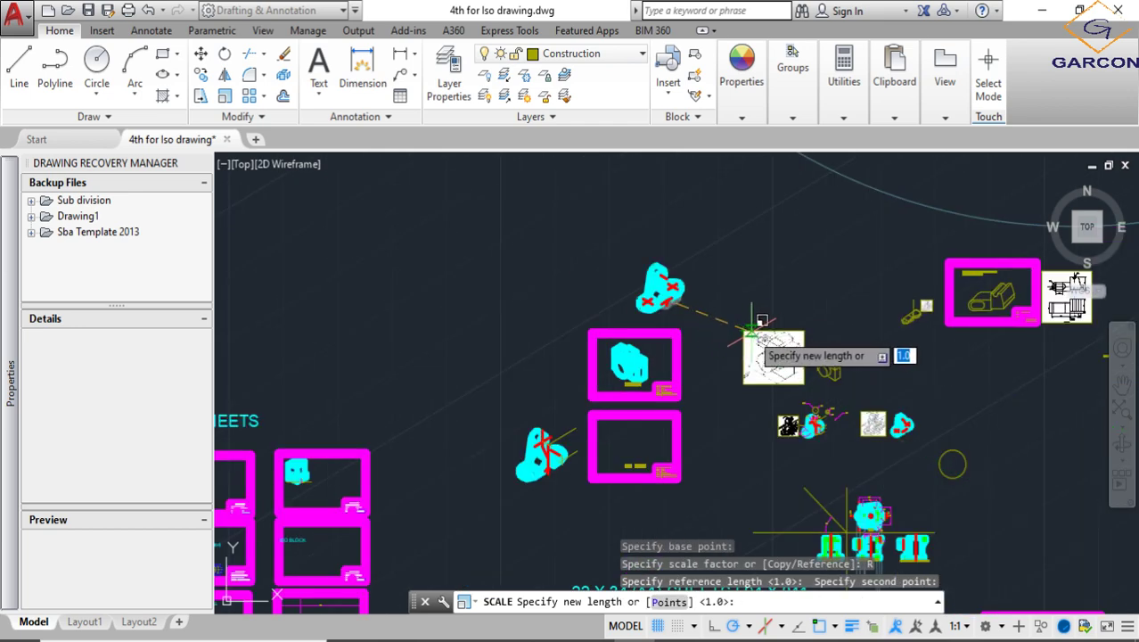
click(640, 285)
Move the enlarged bracket block into the empty copied sheet, just above the ISO BLOCK label
click(637, 288)
click(658, 298)
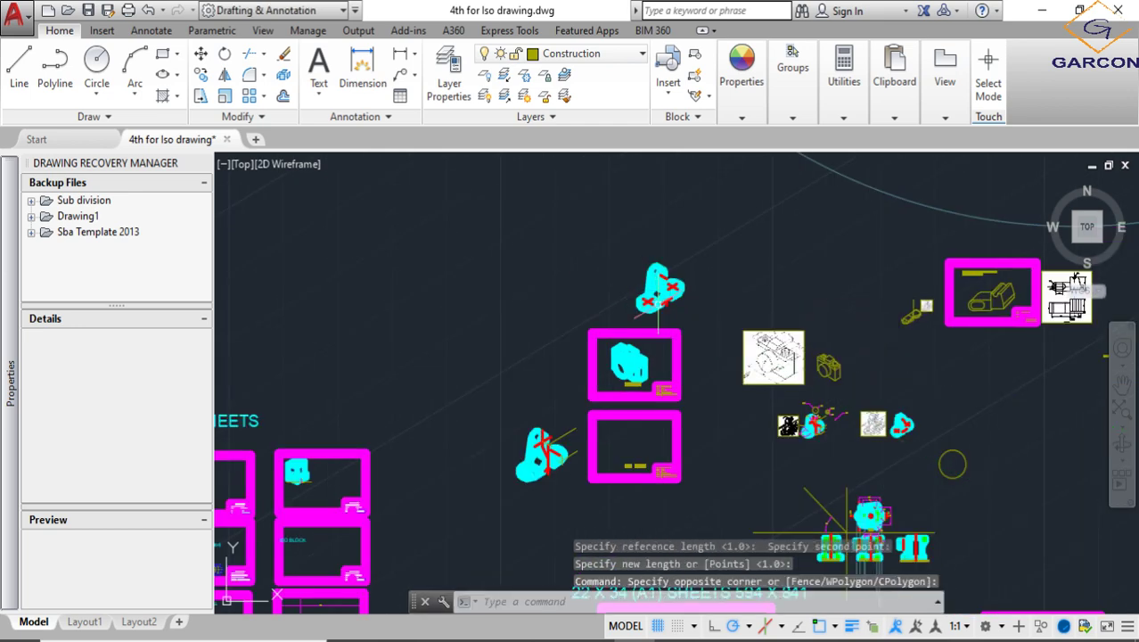
click(658, 294)
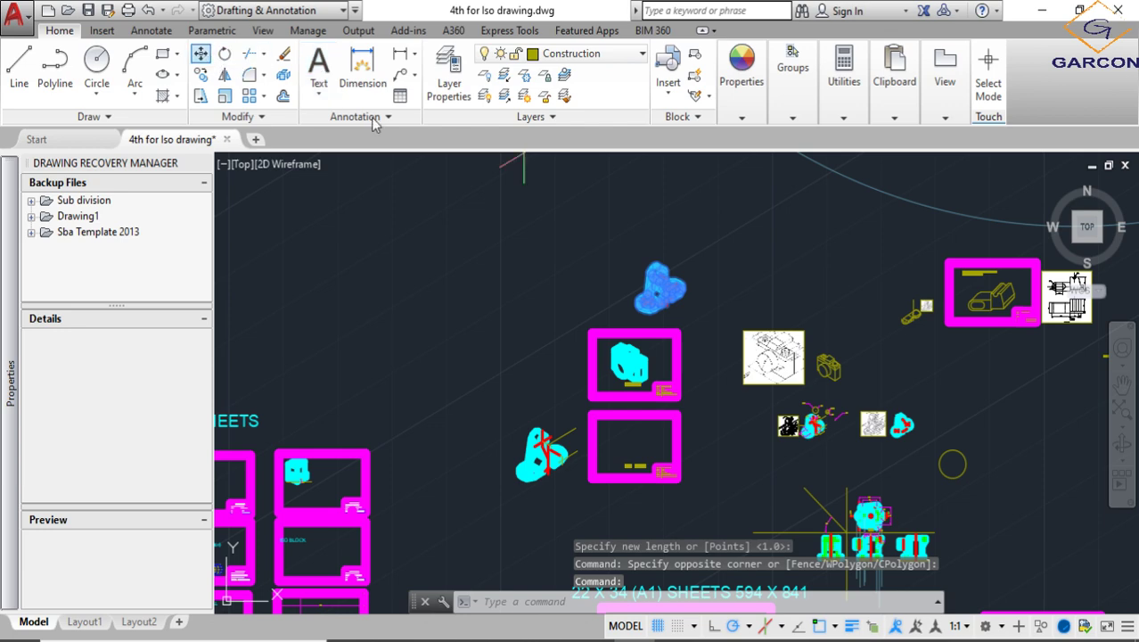
click(200, 53)
click(653, 283)
scroll(658, 442, up, 5)
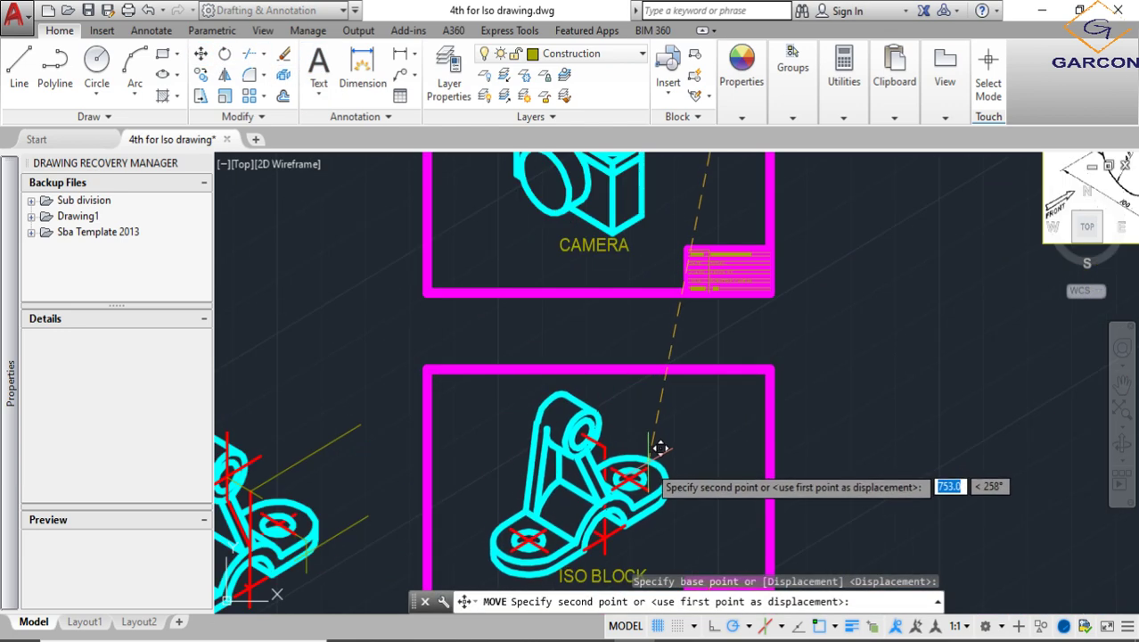
middle_drag(649, 462, 659, 383)
click(642, 383)
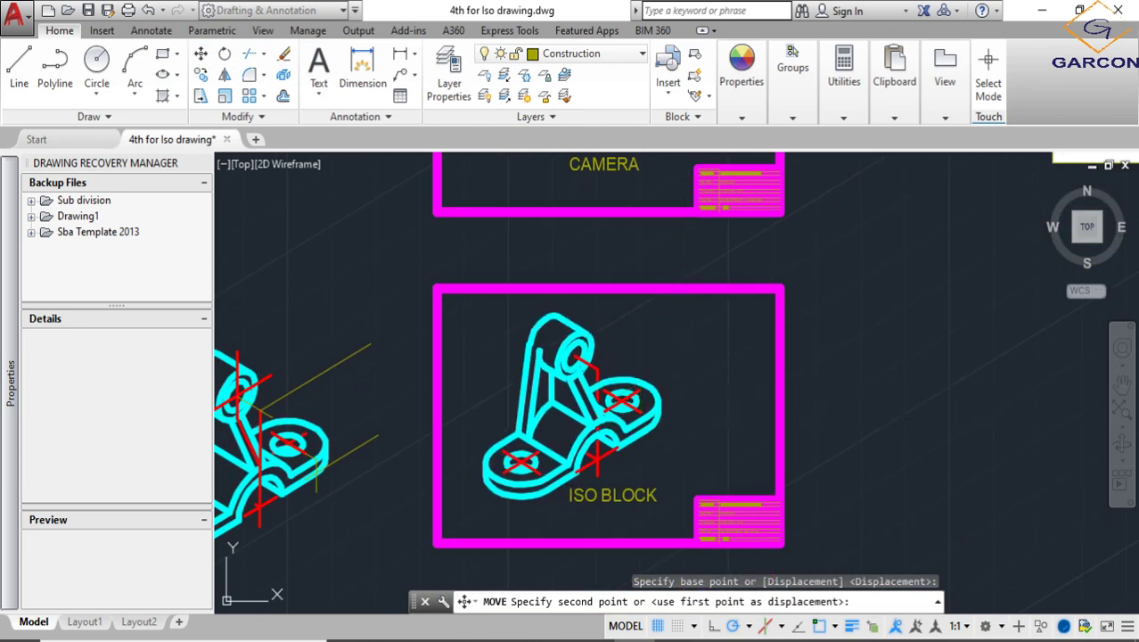
Examine the placed bracket block and its centre lines inside the ISO BLOCK sheet
scroll(677, 405, down, 3)
scroll(669, 415, up, 5)
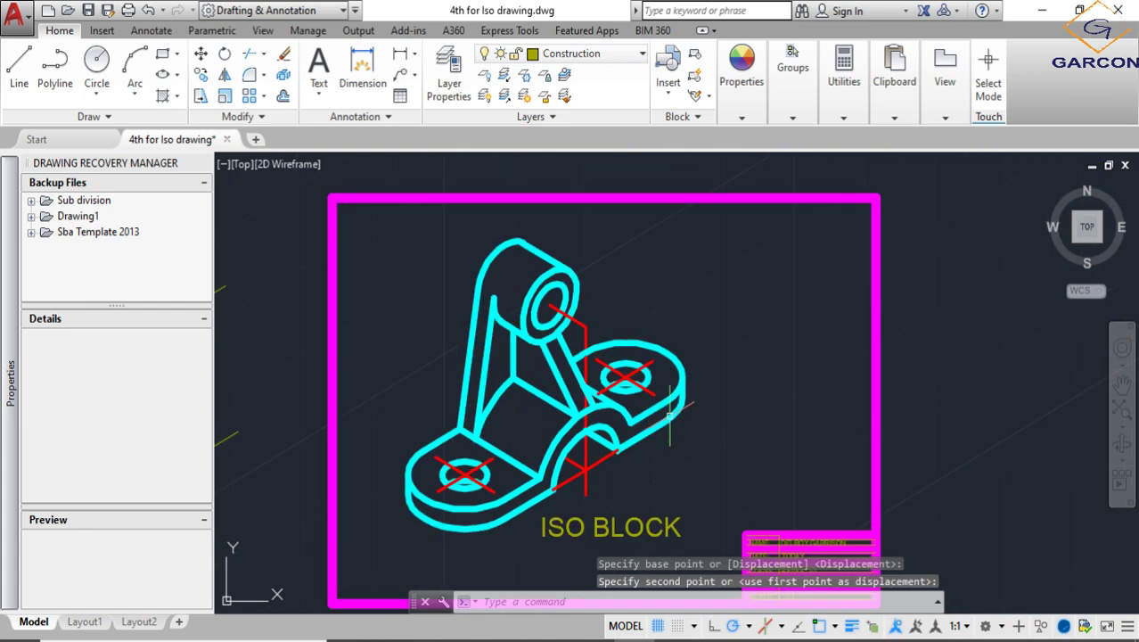
click(670, 412)
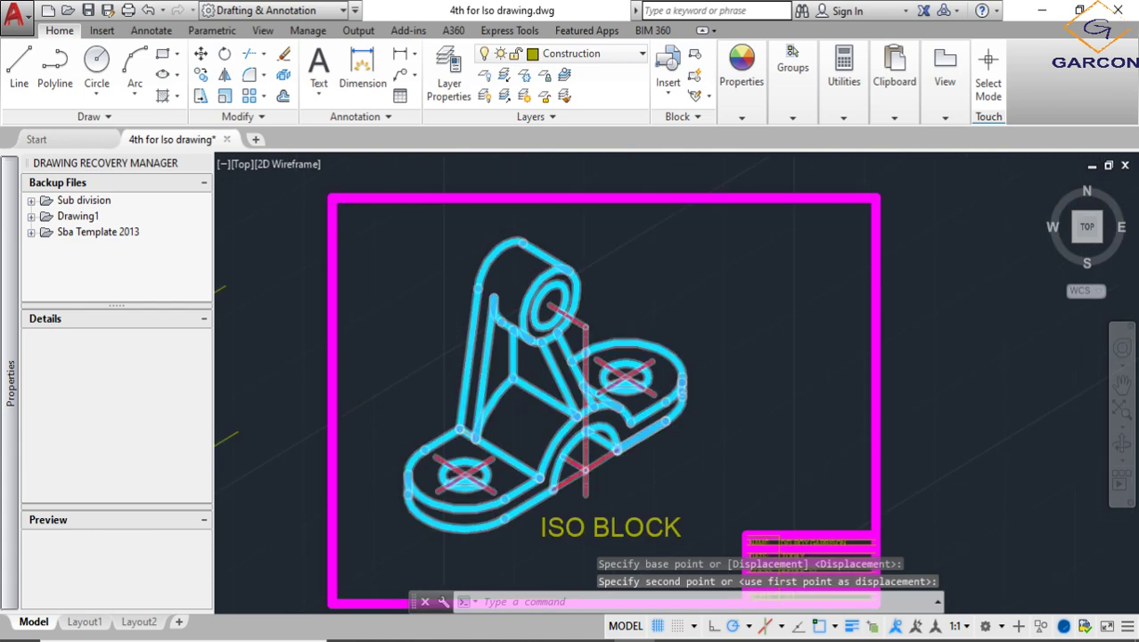
middle_drag(771, 389, 878, 389)
key(Escape)
scroll(672, 378, up, 2)
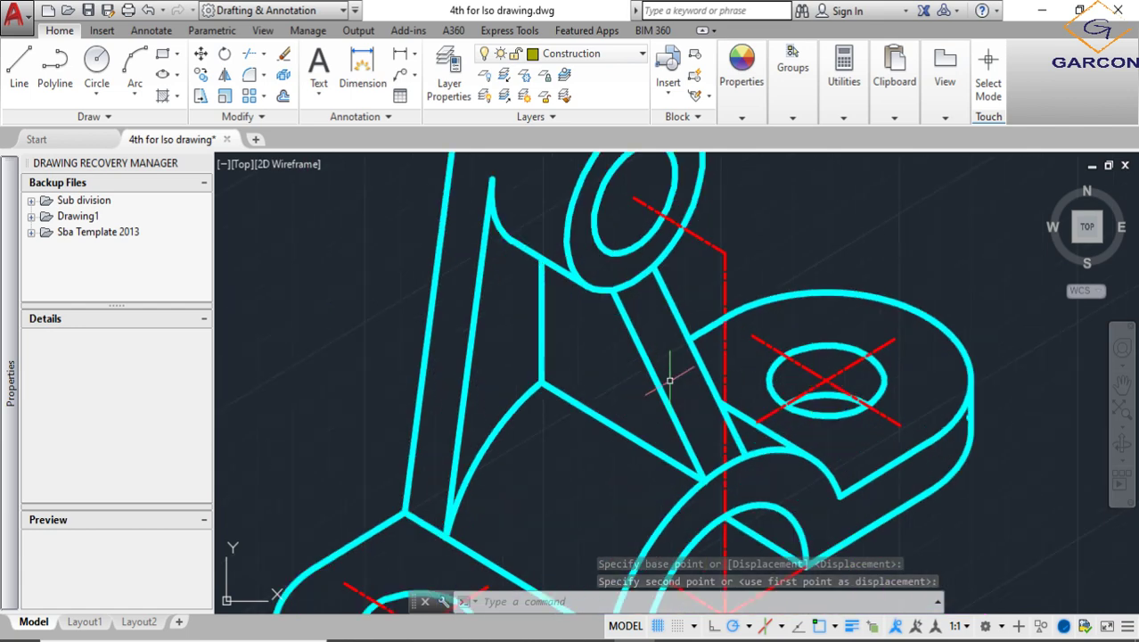
scroll(722, 356, down, 1)
scroll(706, 335, down, 3)
scroll(706, 335, up, 6)
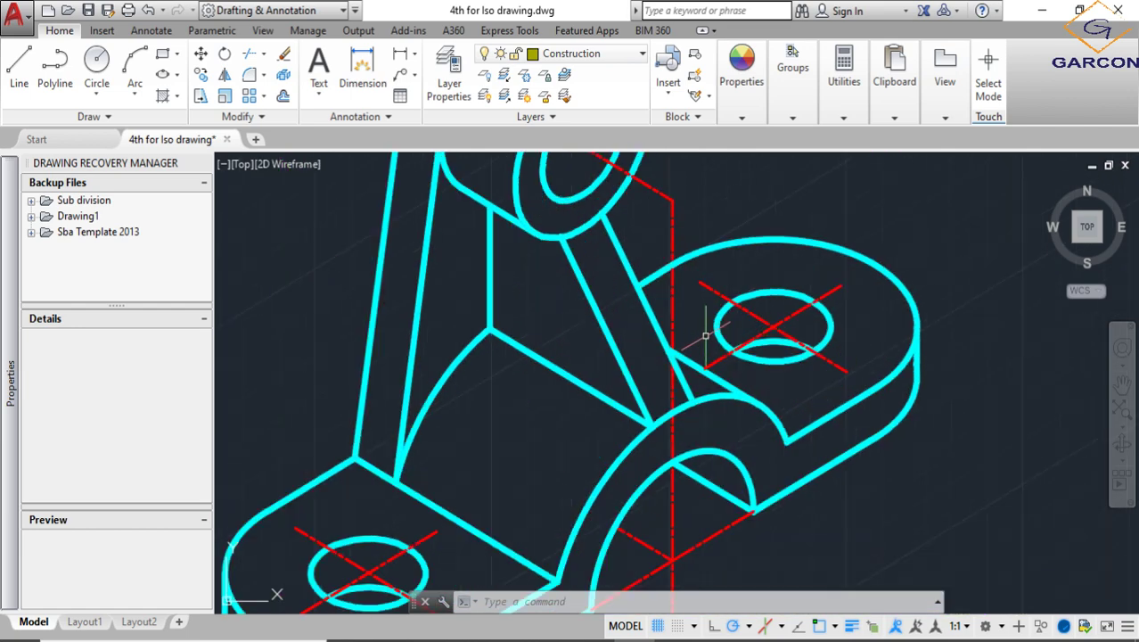
Explode the bracket block in the ISO BLOCK sheet into separate objects
click(674, 307)
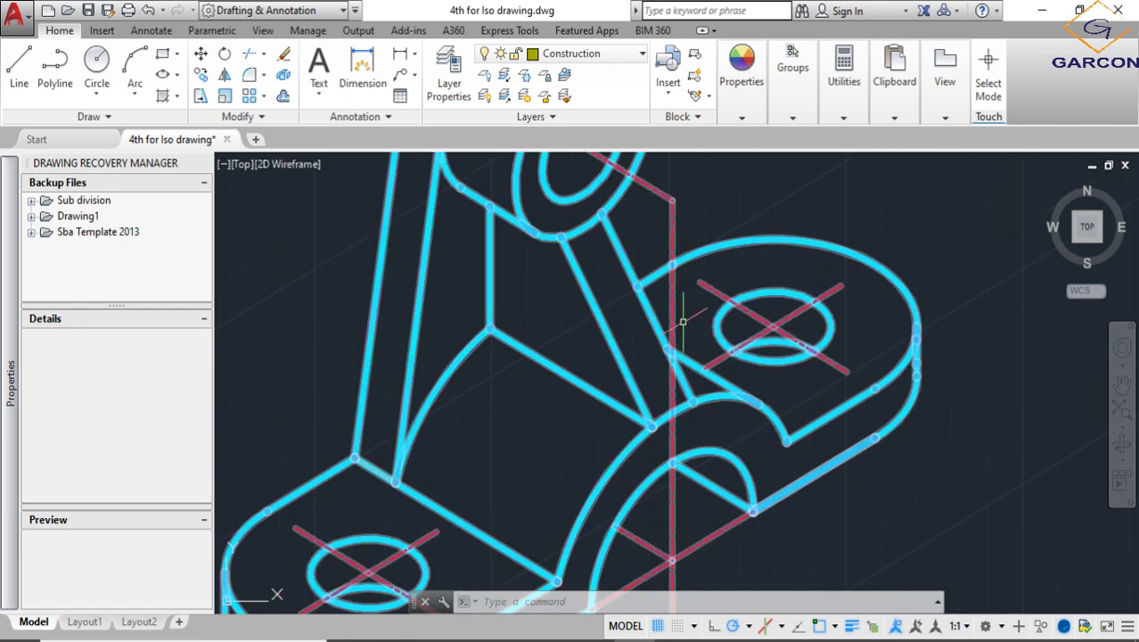
scroll(683, 321, down, 4)
key(Escape)
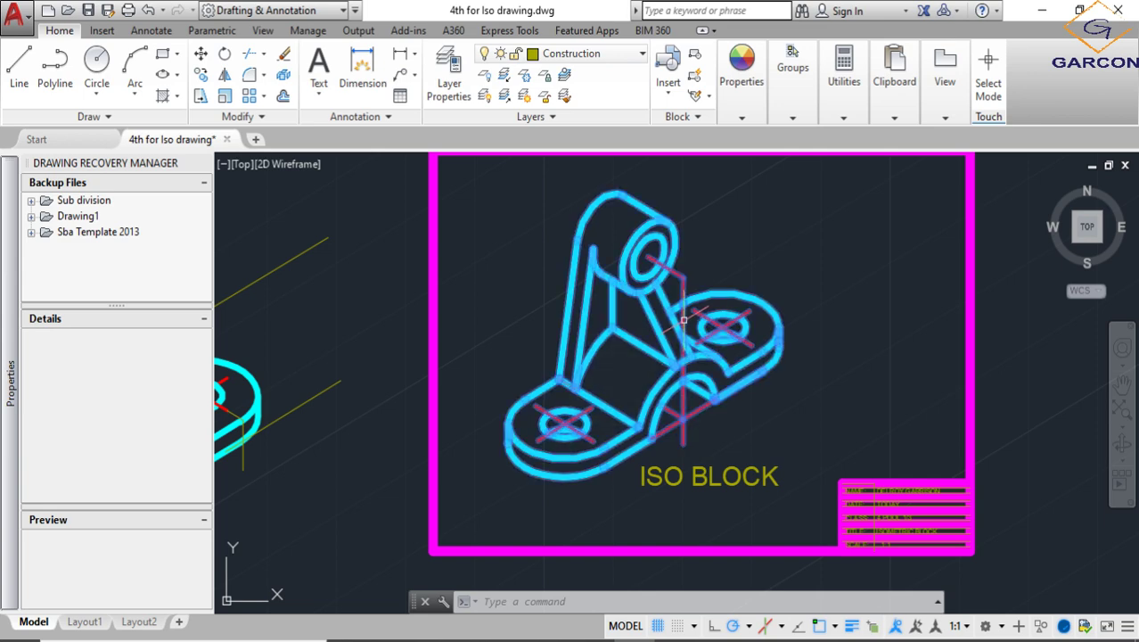
scroll(683, 320, up, 3)
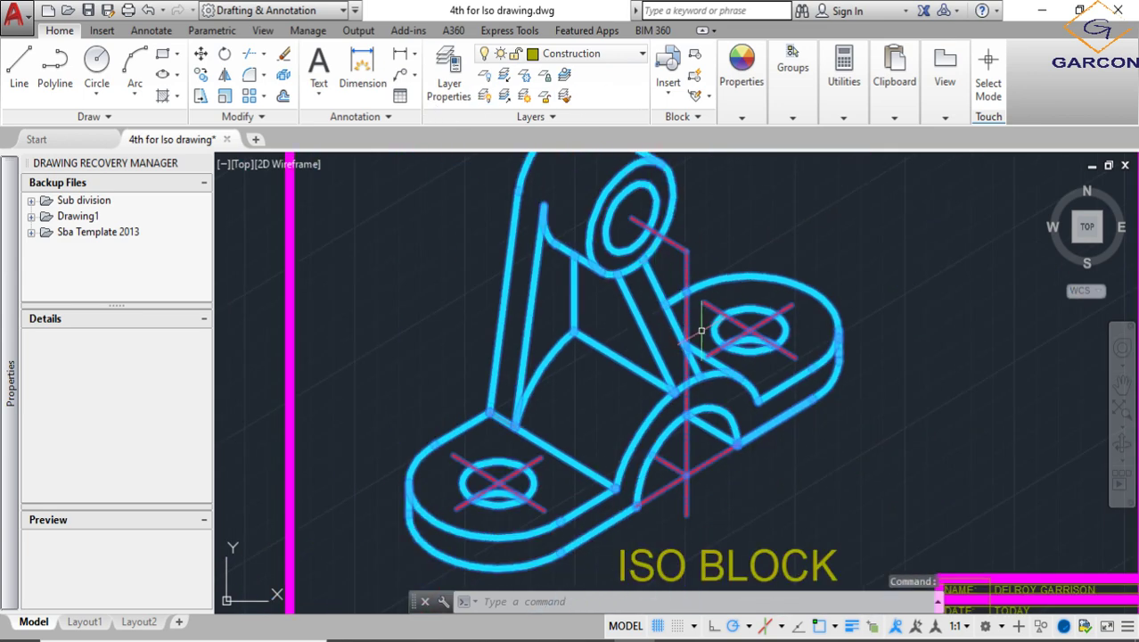
scroll(701, 330, down, 4)
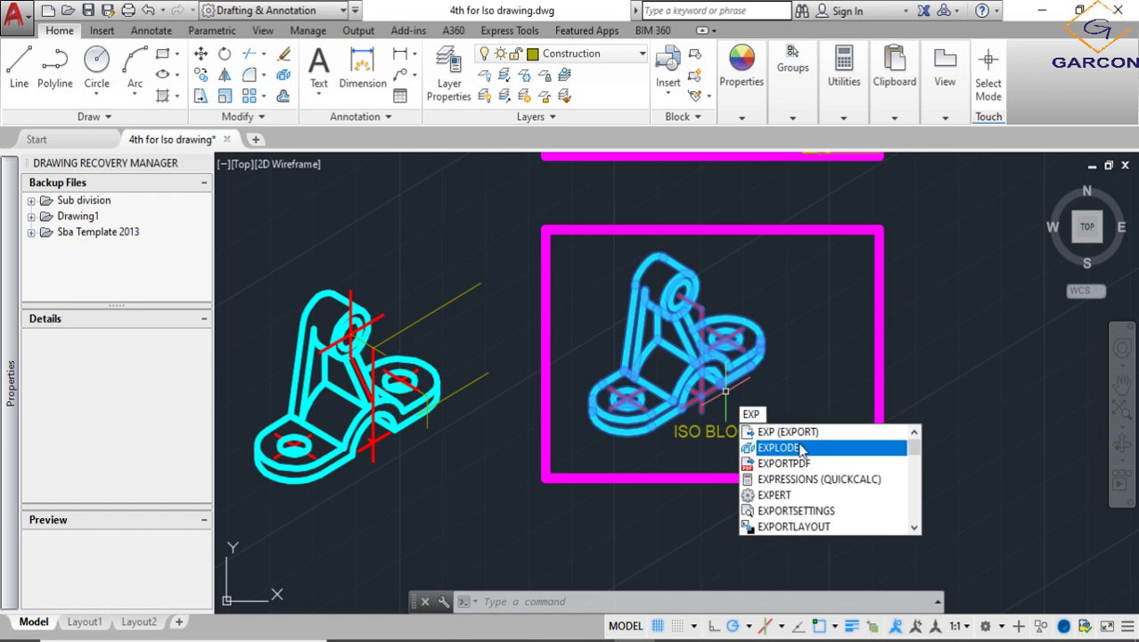
click(800, 447)
Set the linetype scale of the vertical centre line in the ISO BLOCK sheet's bracket to 10
scroll(700, 348, up, 4)
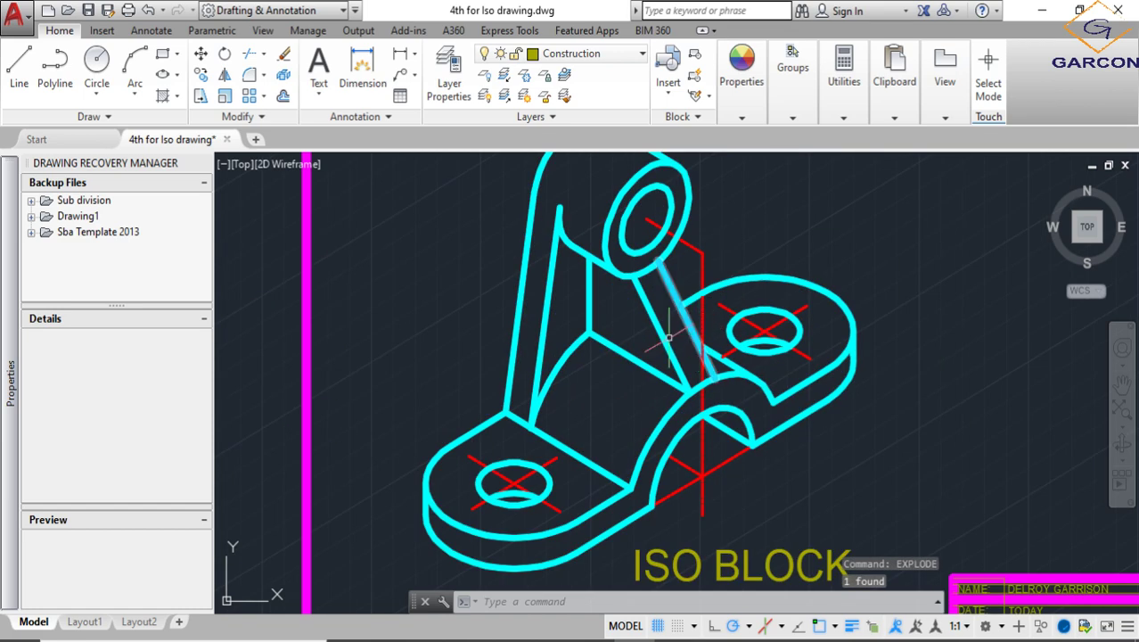
scroll(736, 406, down, 4)
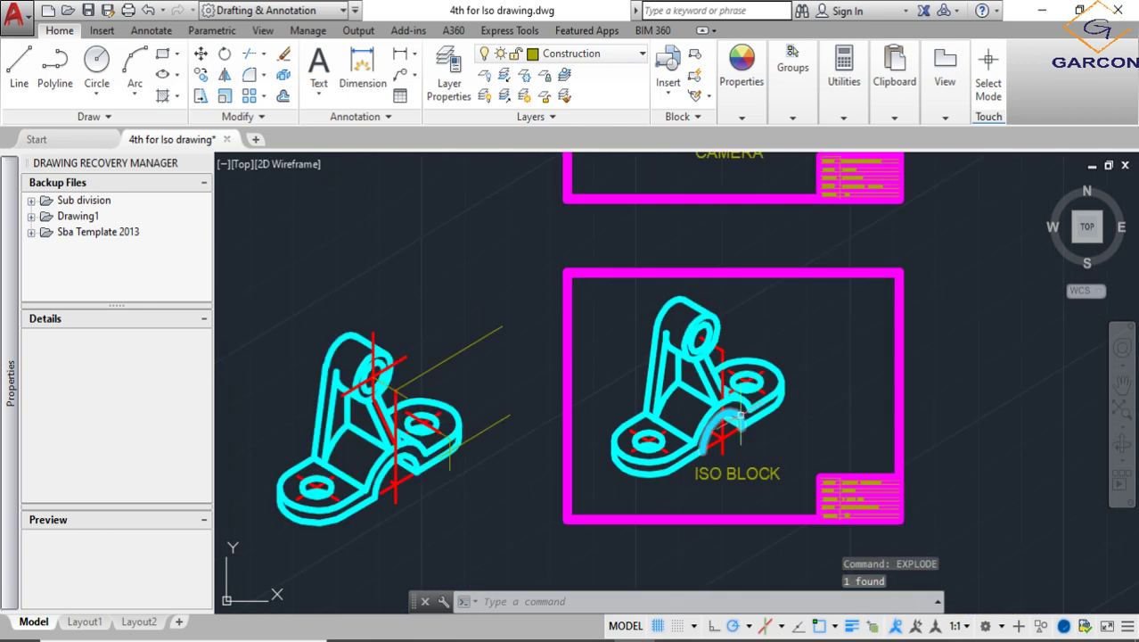
scroll(735, 412, up, 4)
click(708, 319)
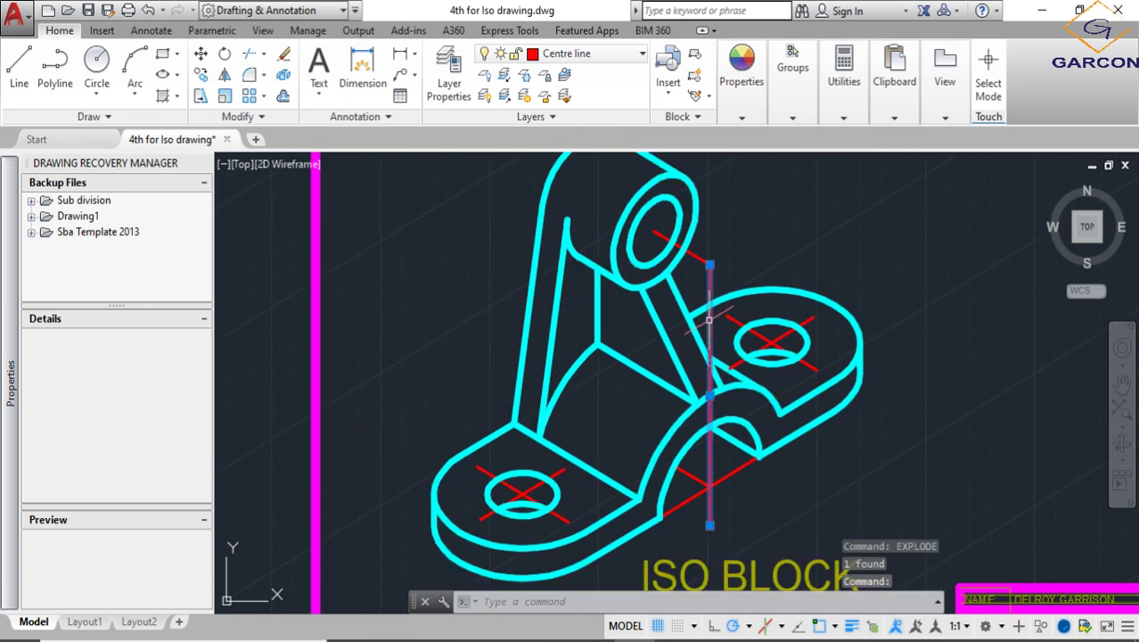
right_click(709, 319)
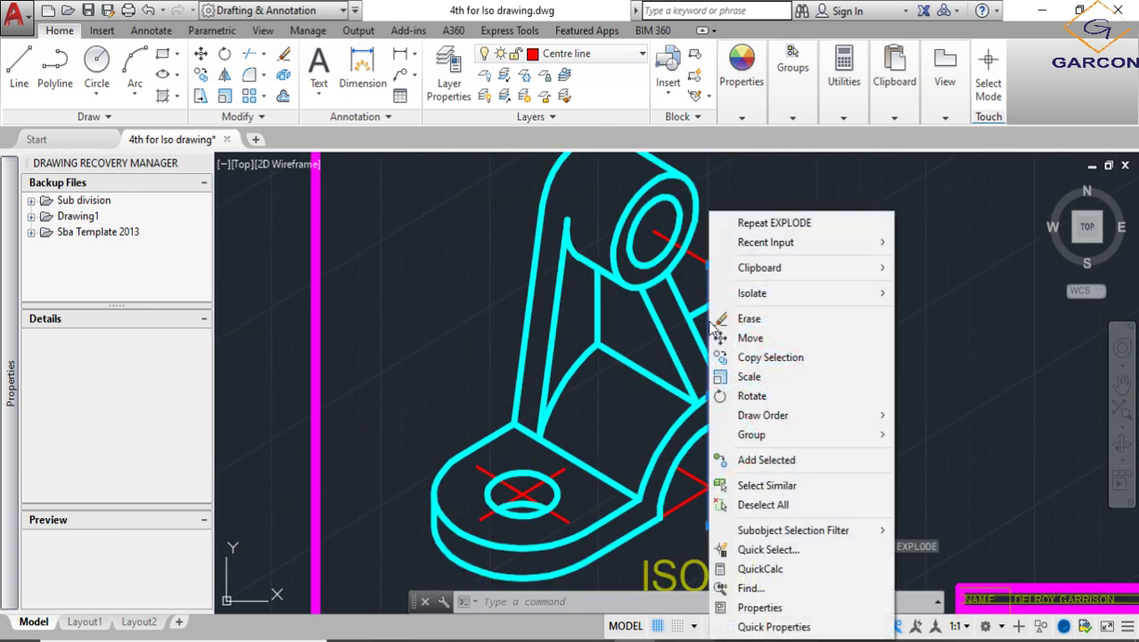
click(749, 606)
click(140, 265)
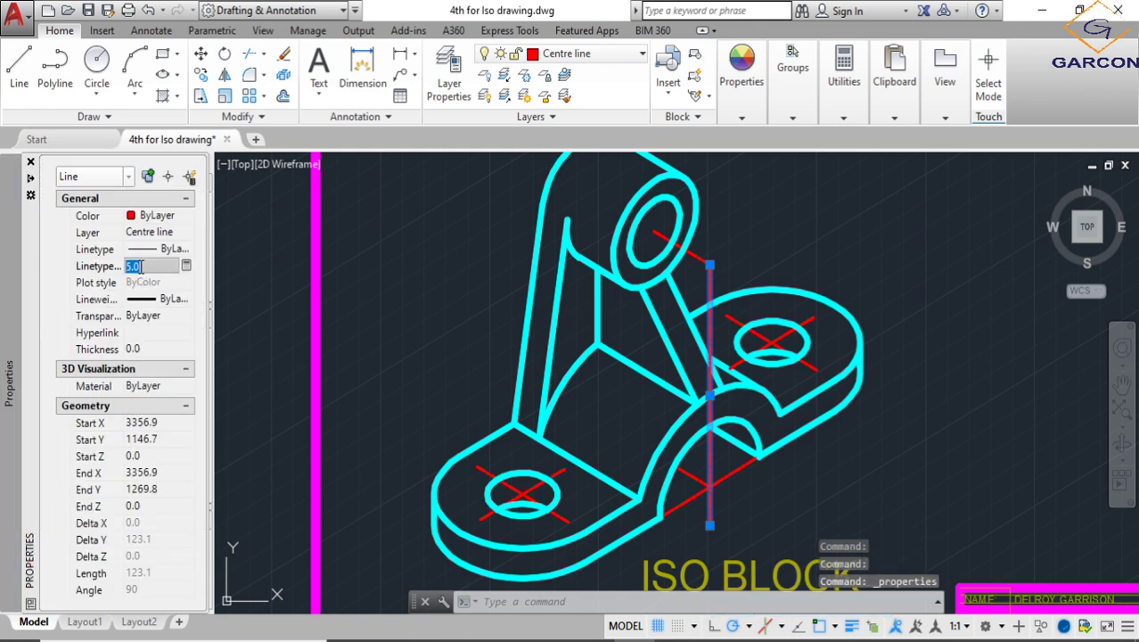
text(10)
key(Return)
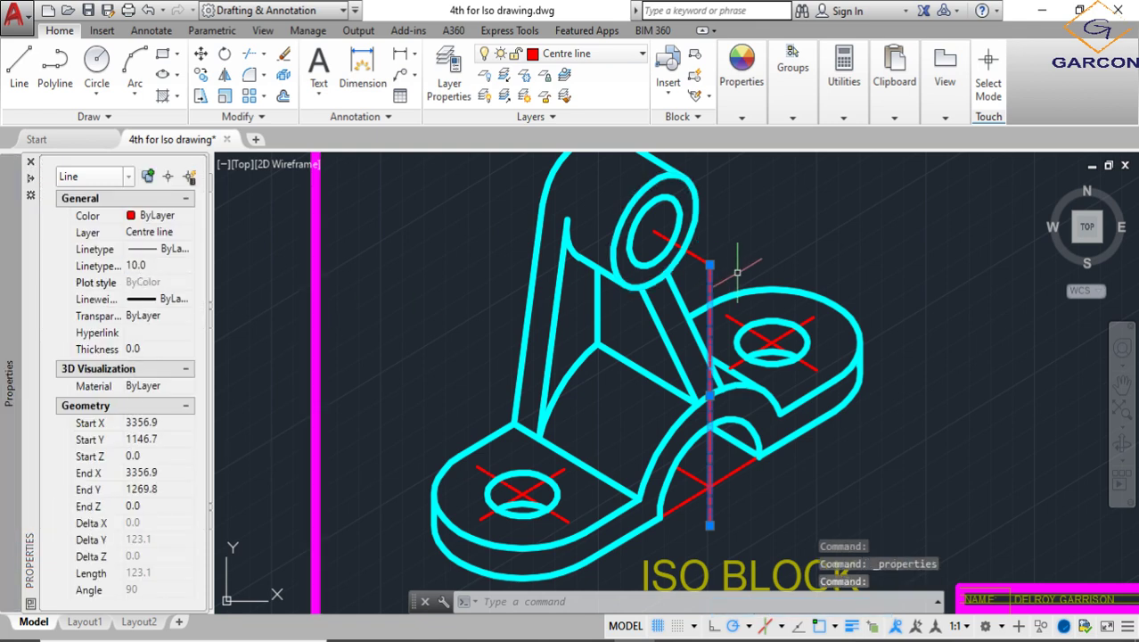
key(Escape)
Match the vertical centre line's properties onto the centre lines of both base holes and the bottom arch
click(714, 277)
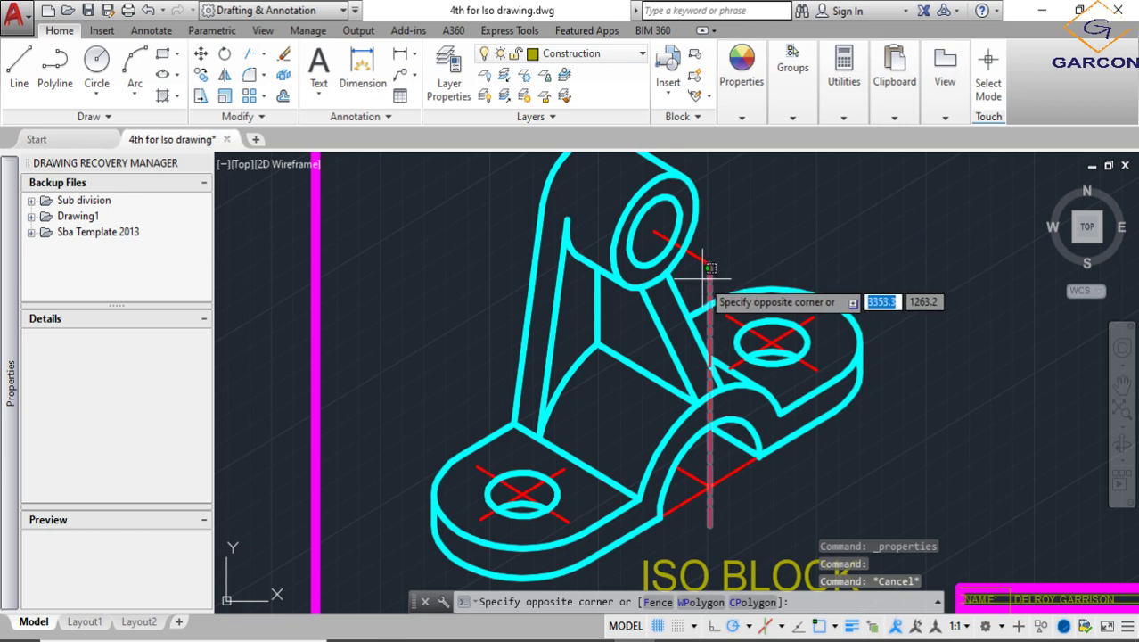
click(702, 276)
key(Return)
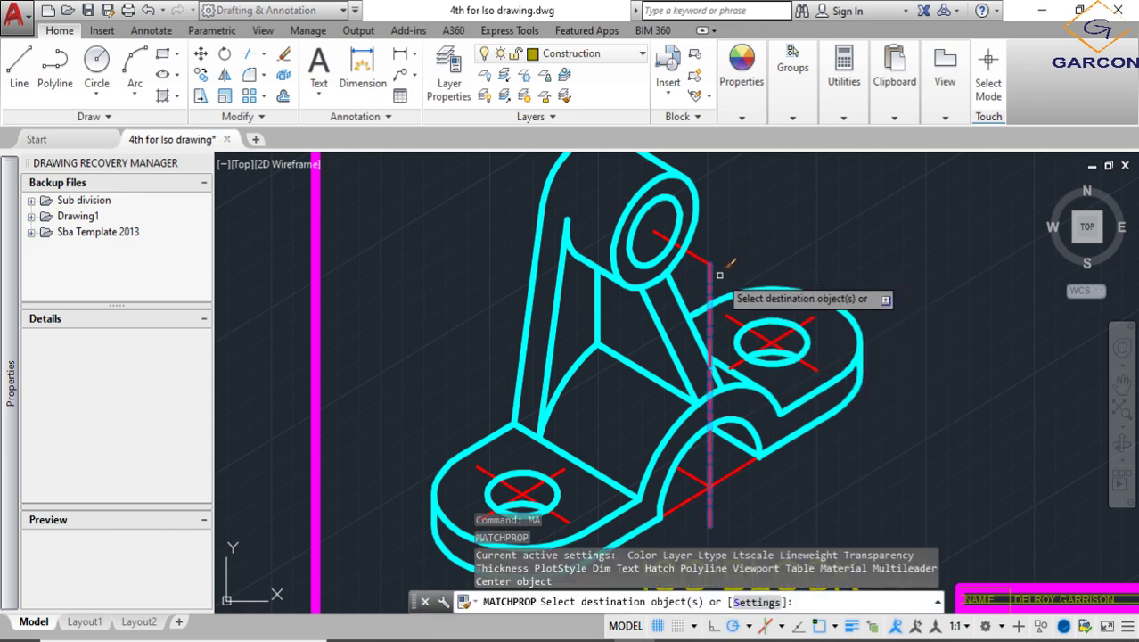
click(784, 333)
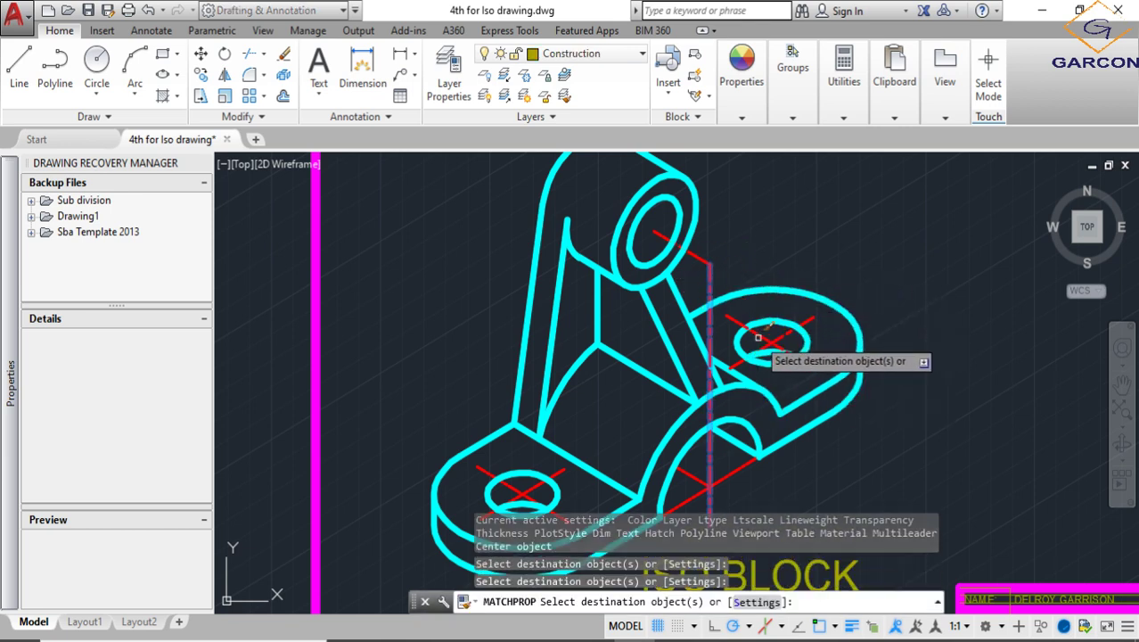
click(757, 337)
click(729, 467)
click(730, 496)
click(730, 496)
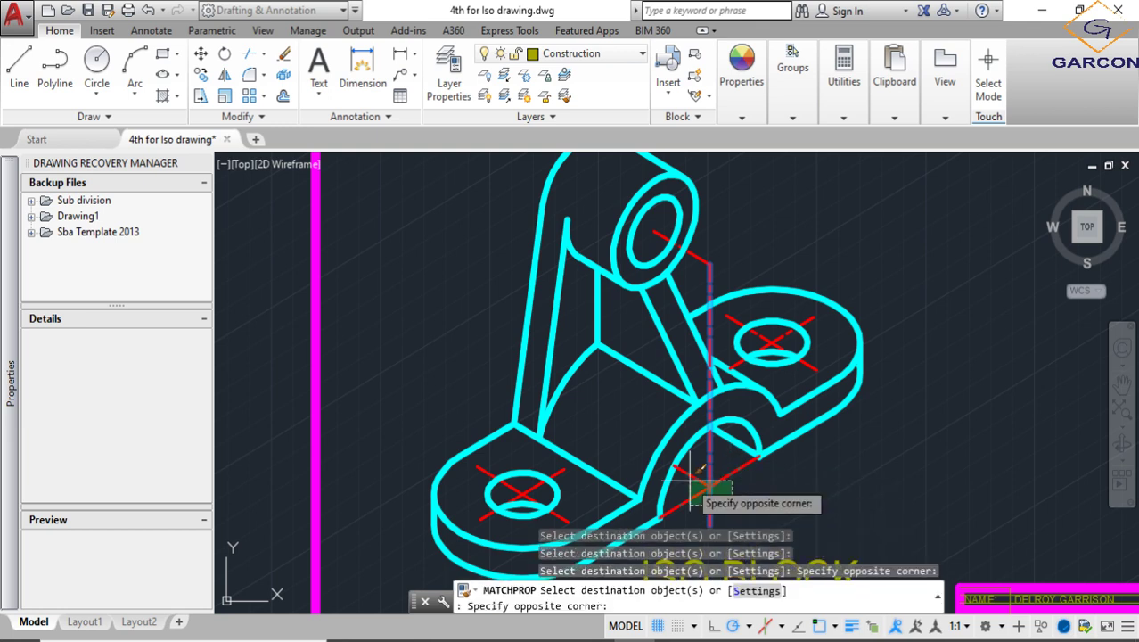
click(685, 475)
click(560, 469)
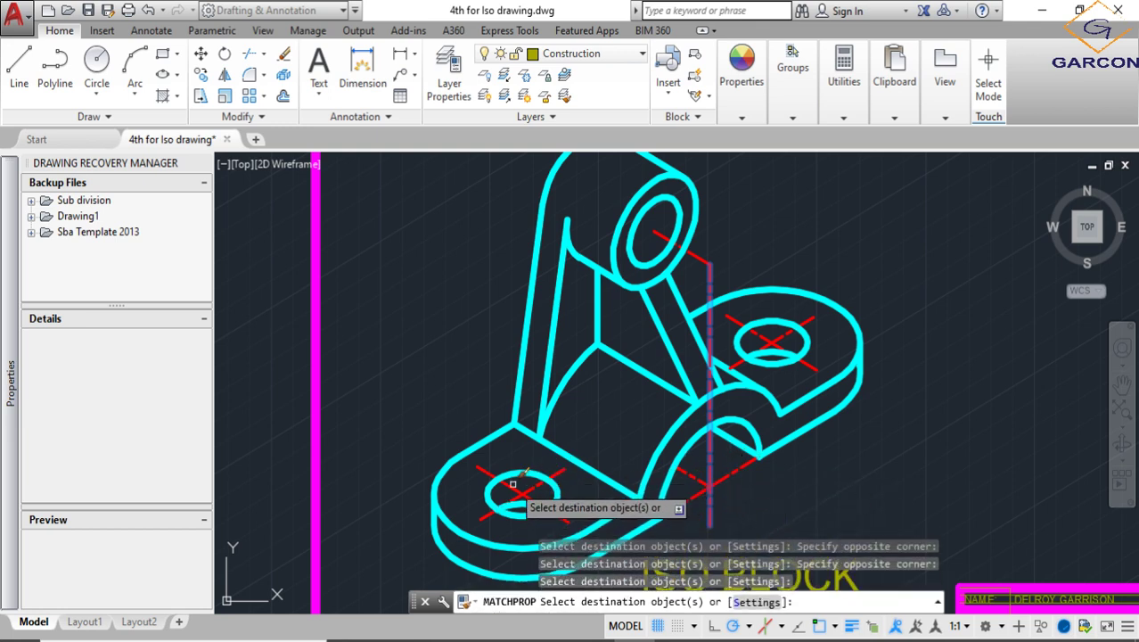
click(521, 490)
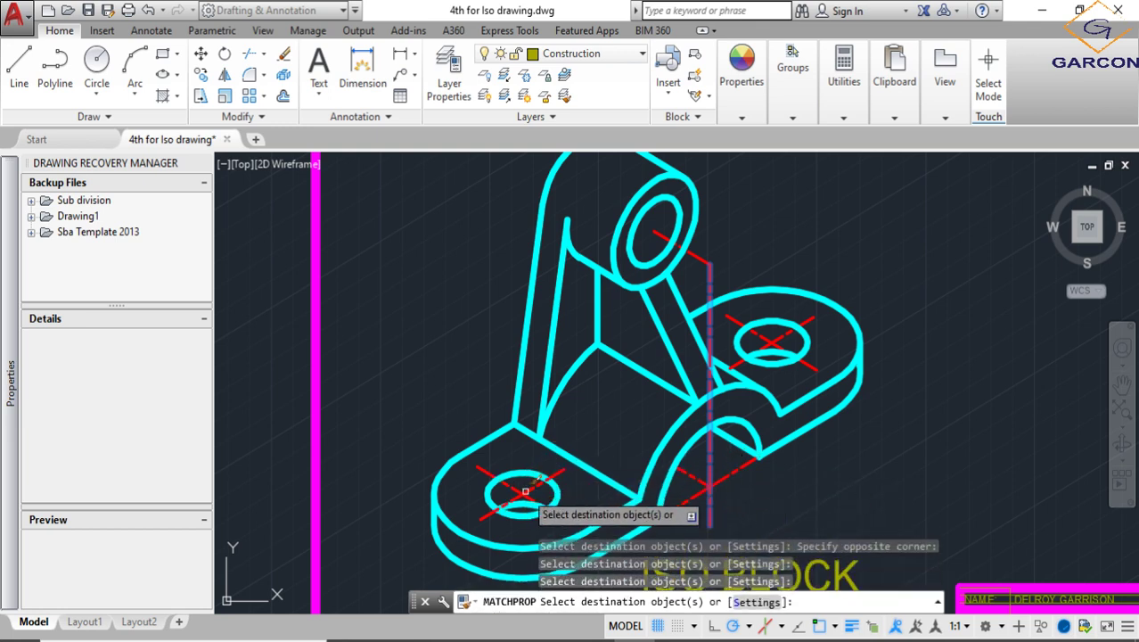
click(532, 489)
scroll(677, 481, down, 4)
key(Escape)
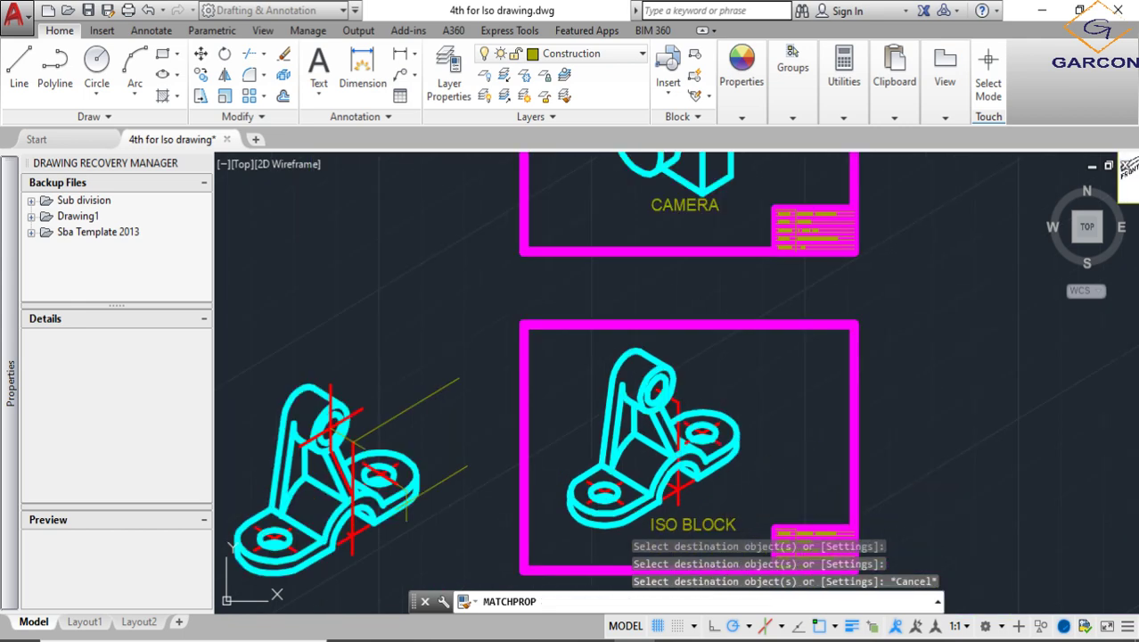
Start a plot of the model with DWG To PDF.pc3 as the plotter
middle_drag(753, 432, 717, 353)
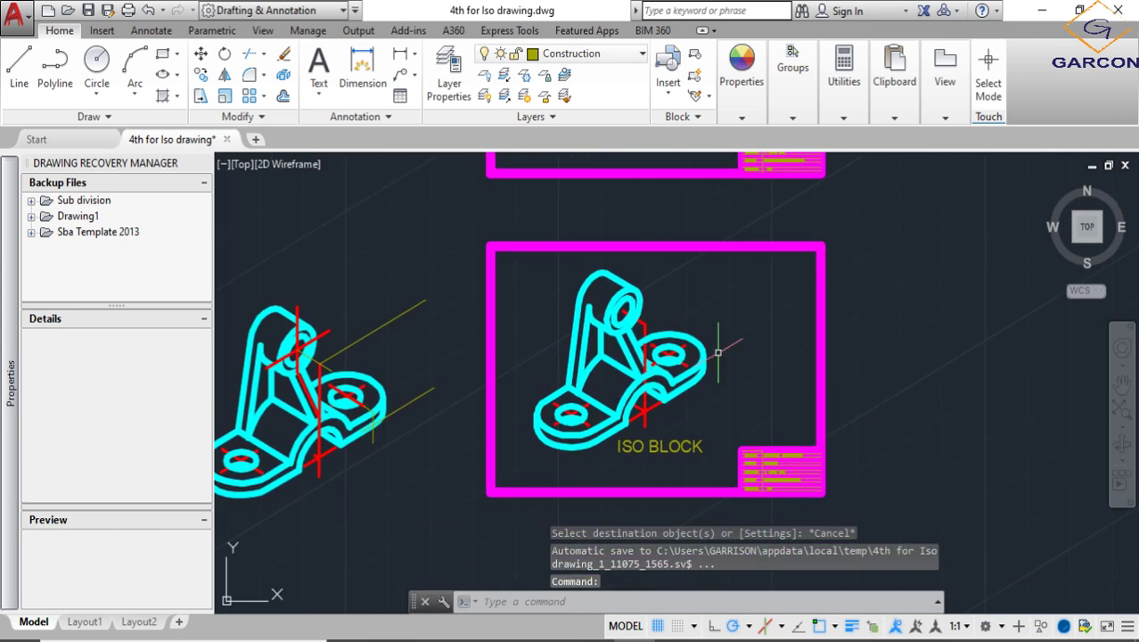
click(128, 10)
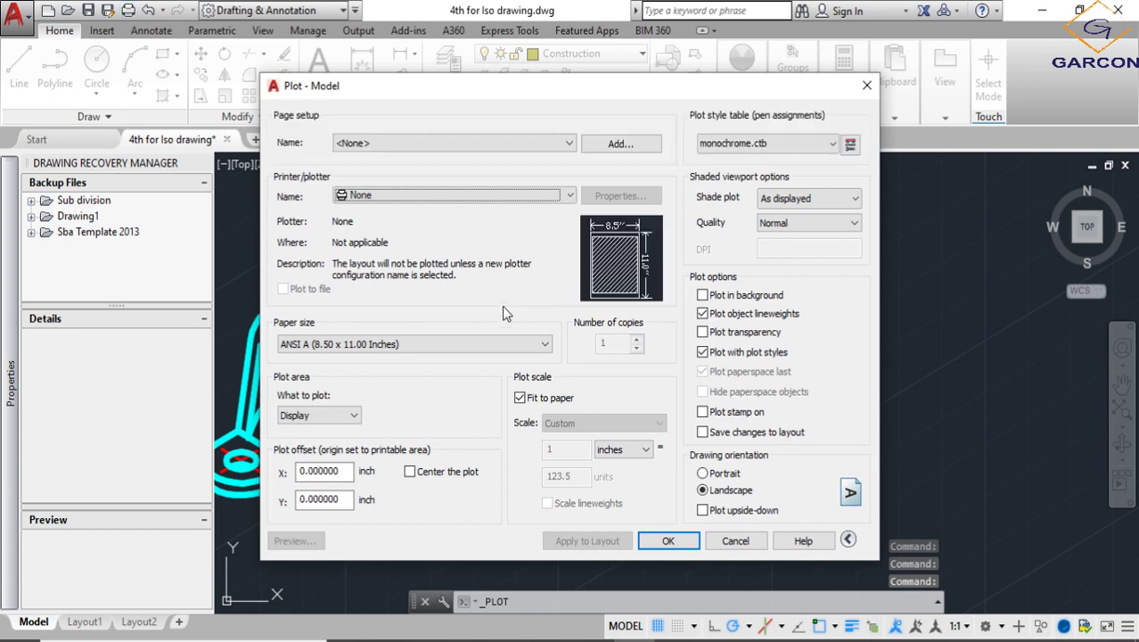
click(541, 347)
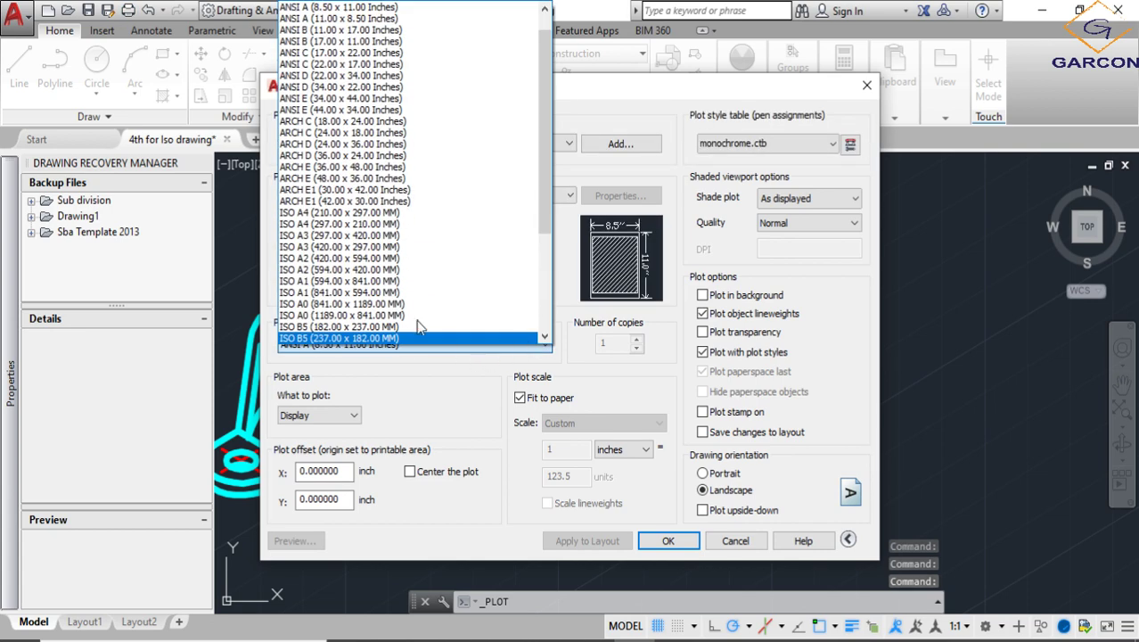
click(542, 347)
click(473, 195)
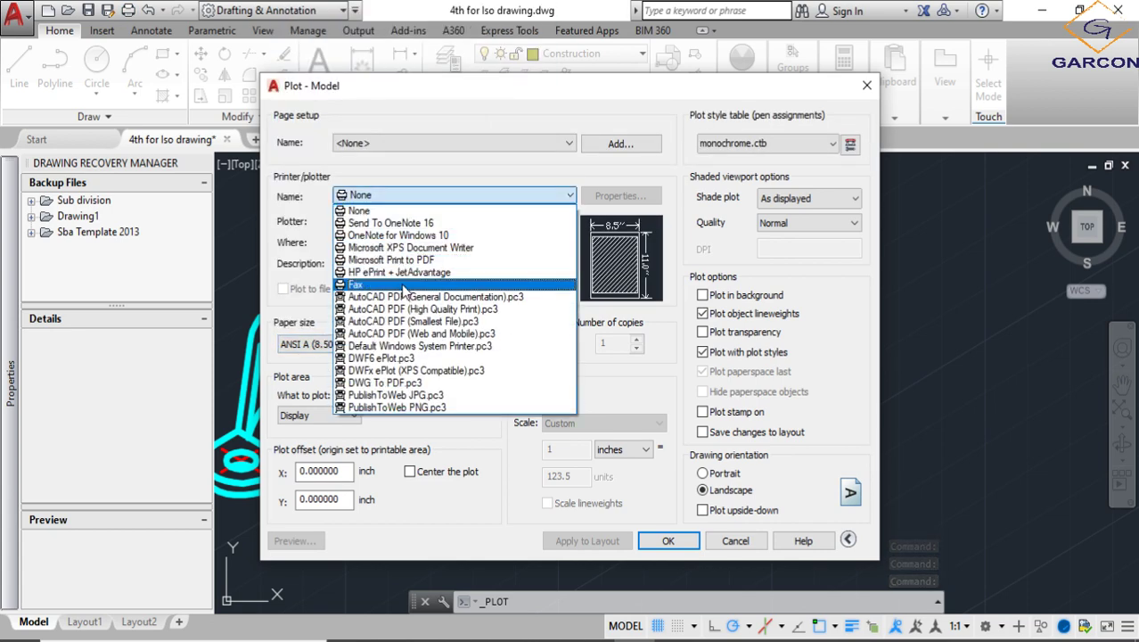
click(392, 382)
Centre the plot on the paper and set the shaded viewport quality to Custom
click(410, 472)
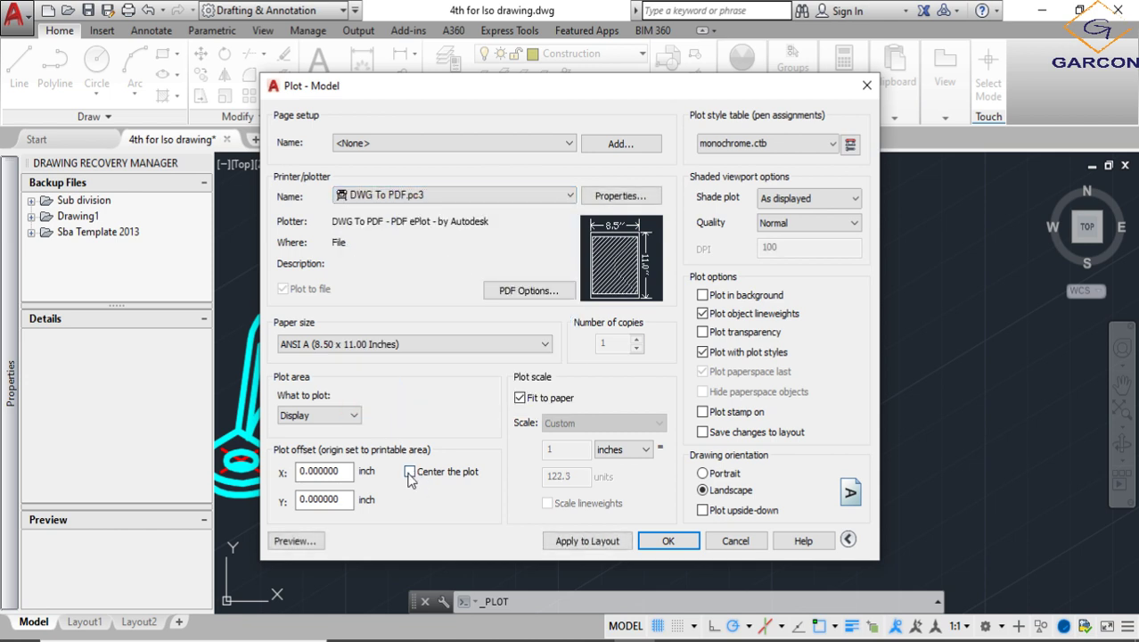
click(807, 222)
click(775, 296)
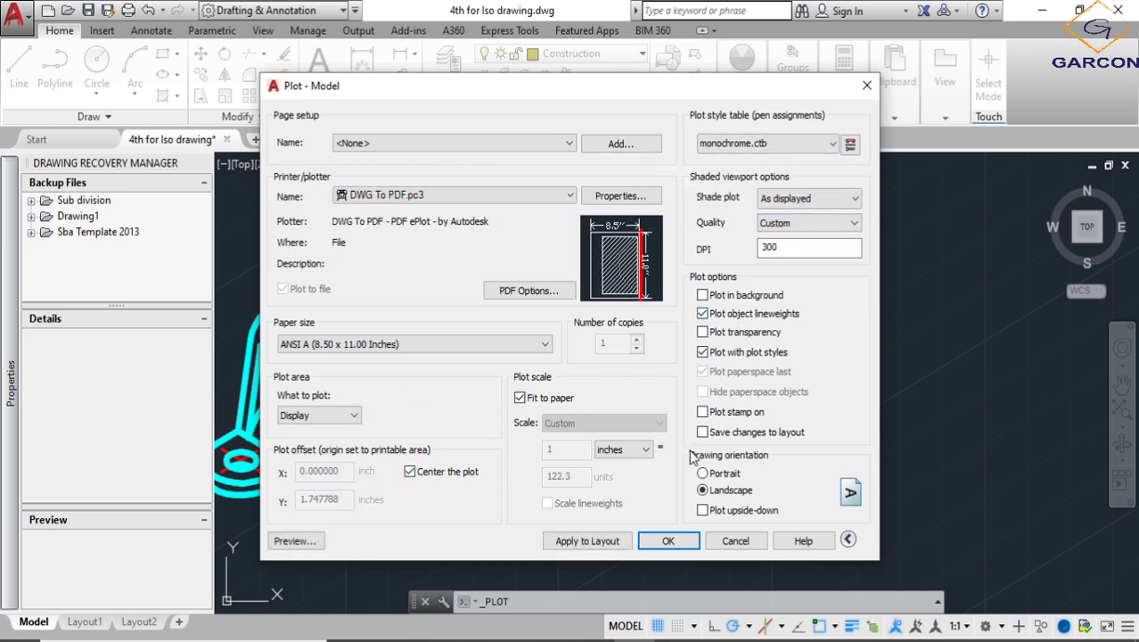
Set the plot's paper size to ISO A3 (297.00 x 420.00 MM)
click(442, 344)
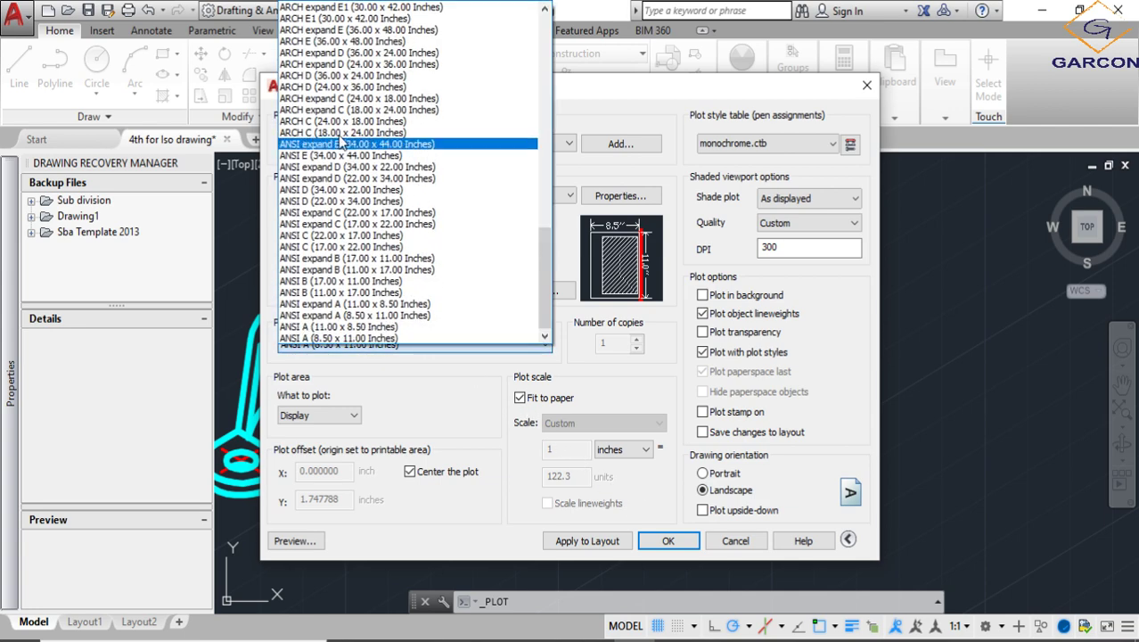
scroll(308, 71, up, 2)
scroll(308, 71, up, 2)
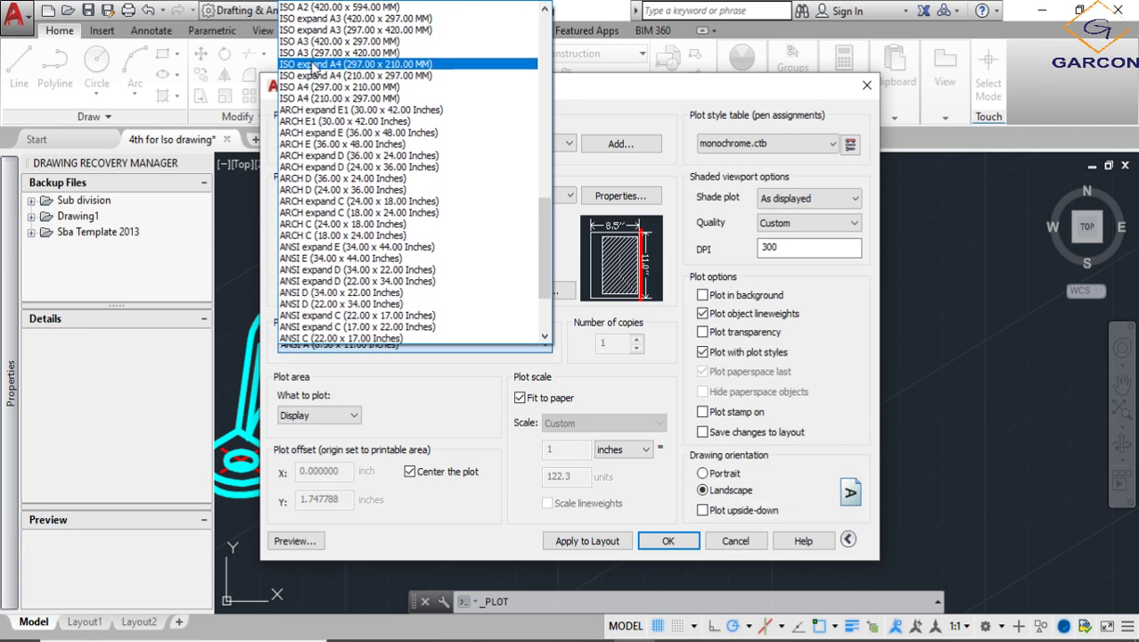
click(314, 53)
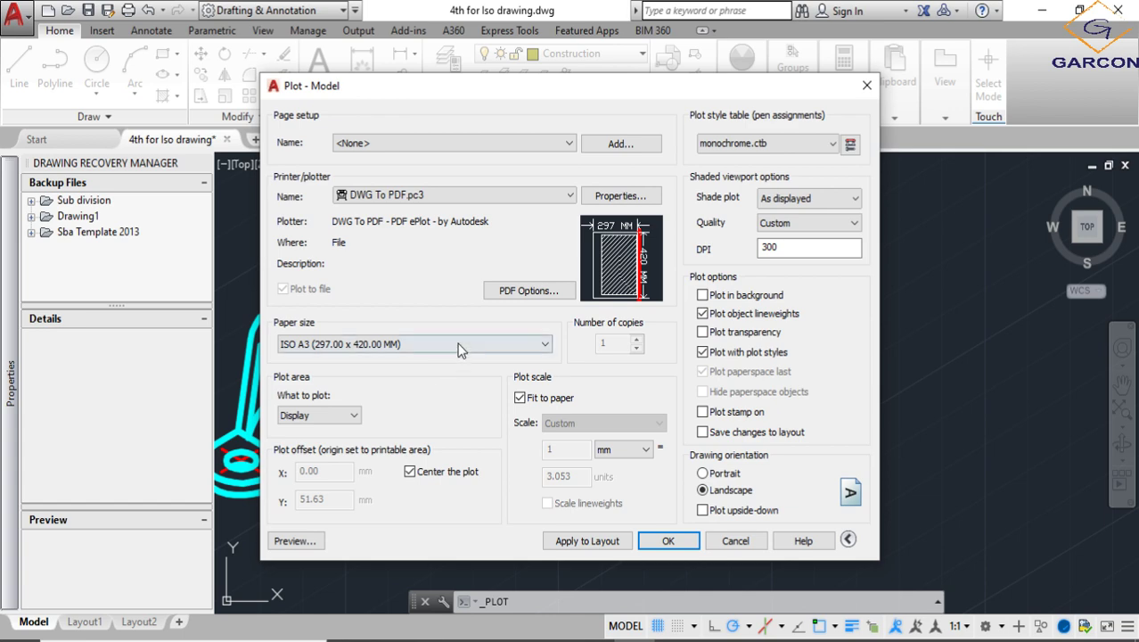
Set the plot's paper size to ISO A3 (420.00 x 297.00 MM)
click(366, 344)
scroll(427, 316, up, 2)
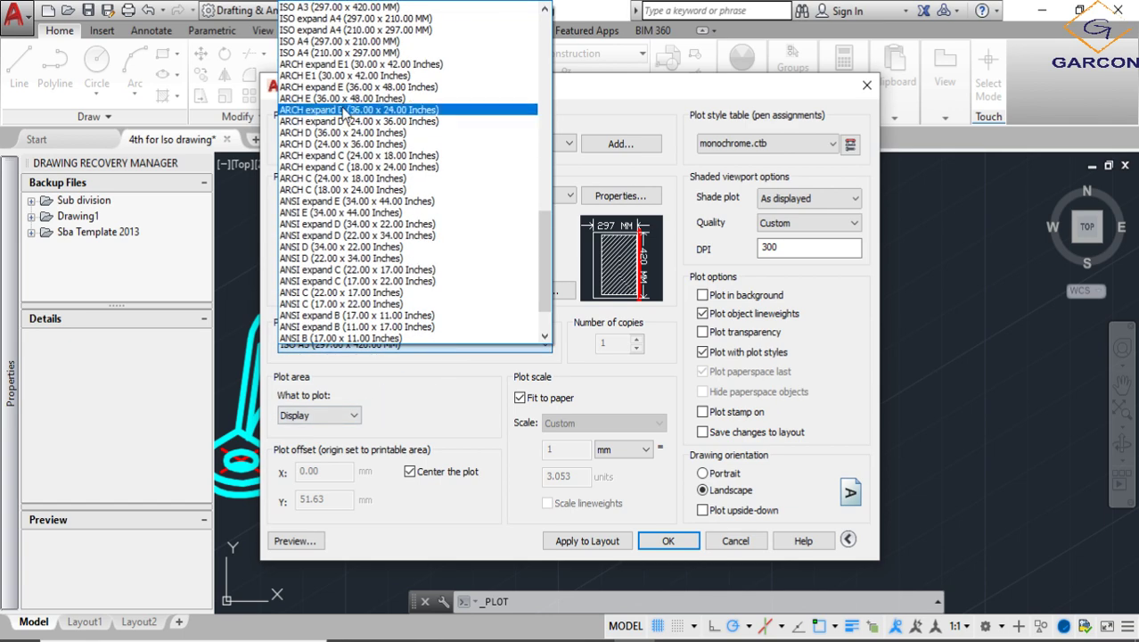
scroll(314, 53, up, 1)
click(324, 41)
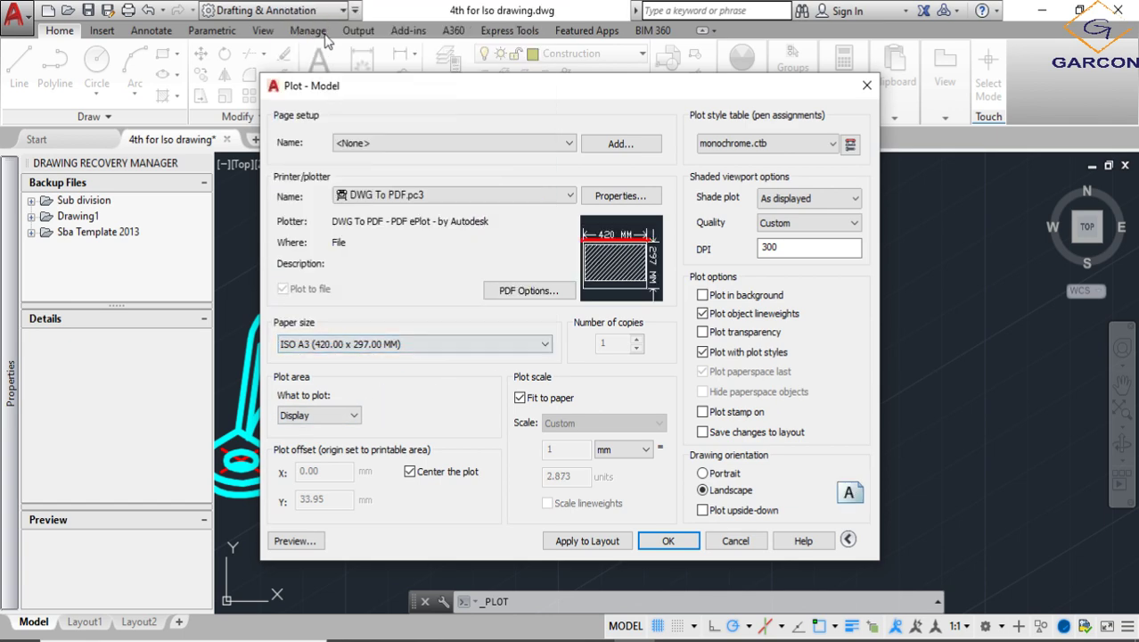
Define a window plot area from corner to corner of the ISO BLOCK sheet's border, with lineweight display turned off
click(330, 417)
click(301, 469)
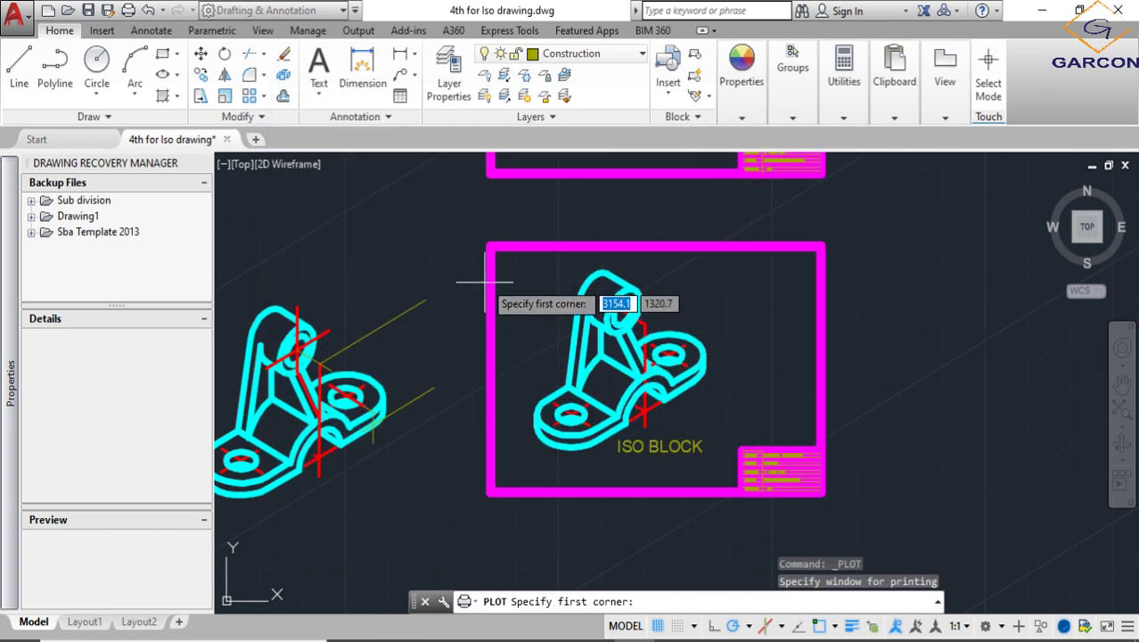
click(852, 626)
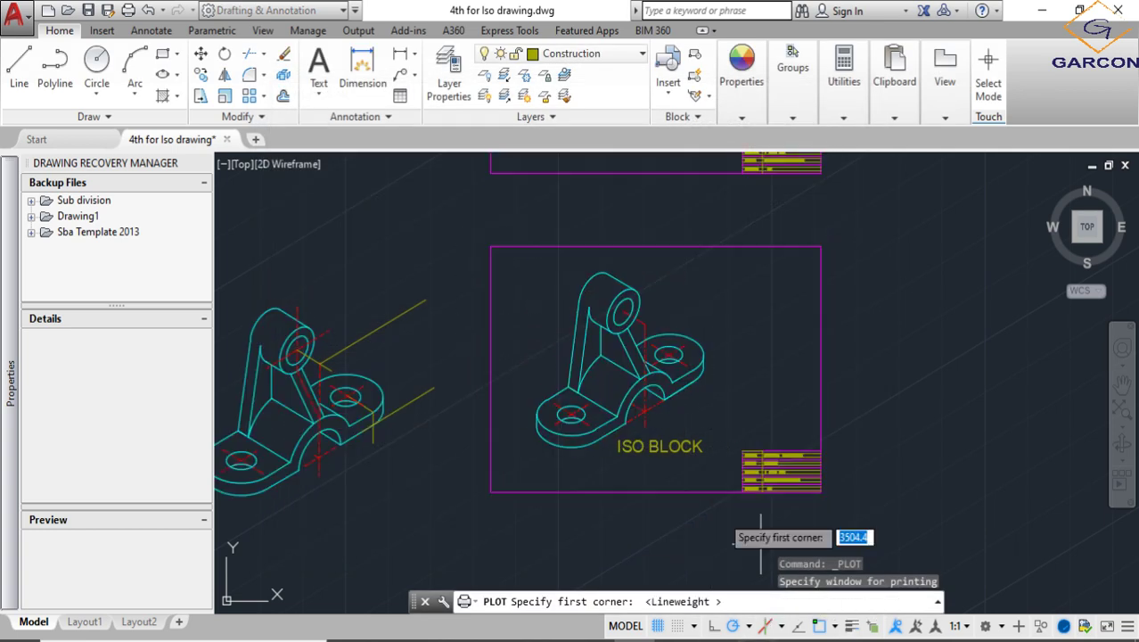
click(490, 247)
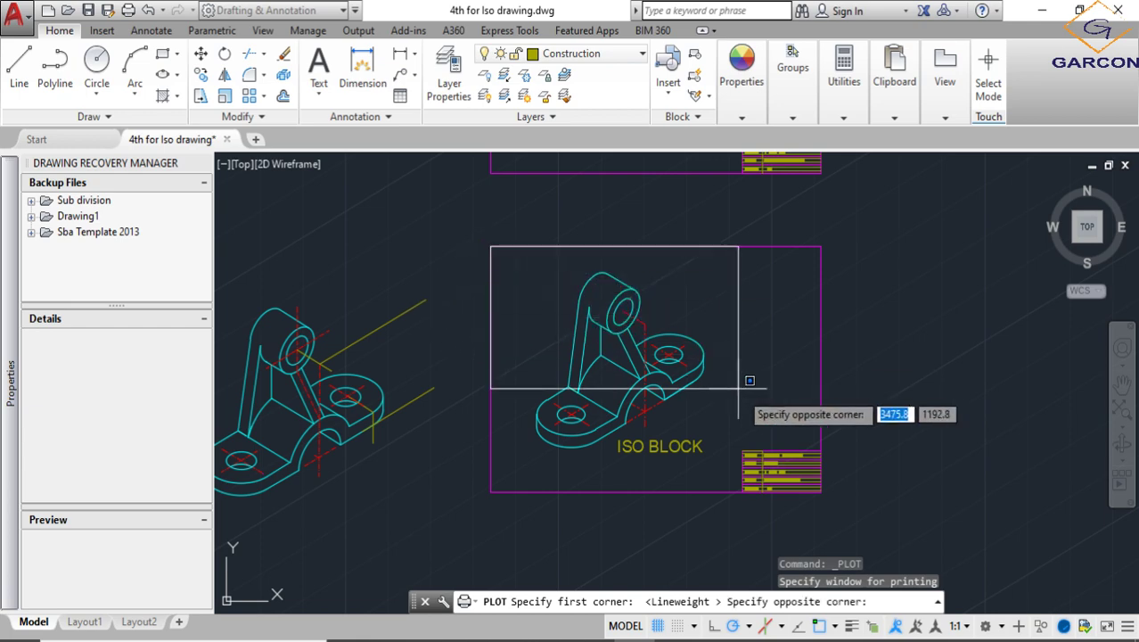
click(820, 490)
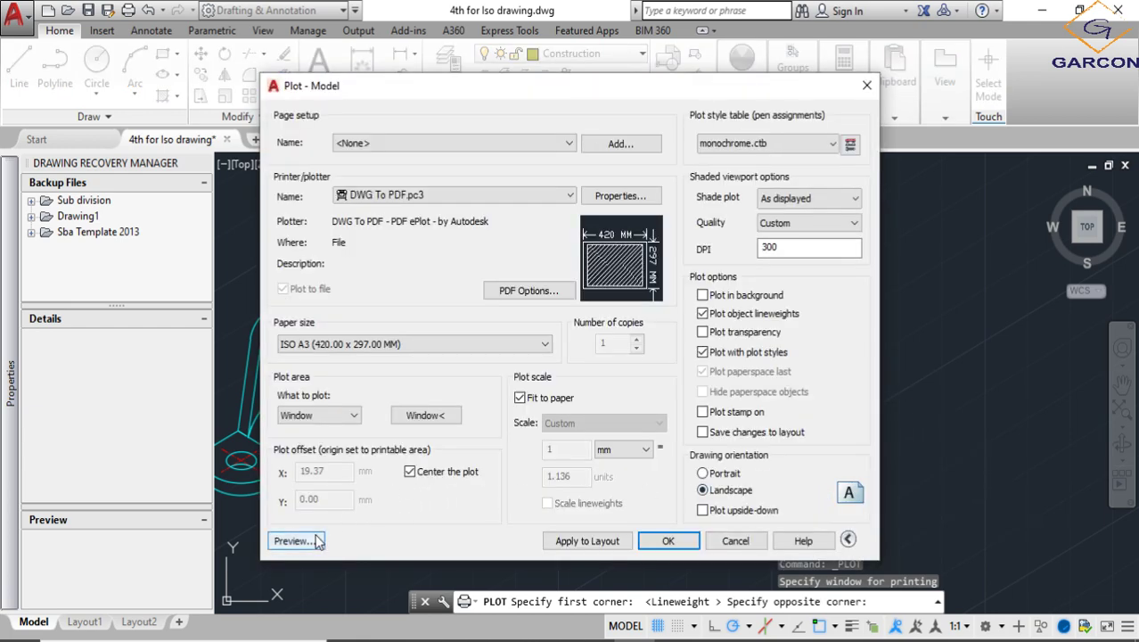
Preview the plot and examine the bracket's centre lines, border and title block
click(318, 541)
scroll(634, 426, up, 4)
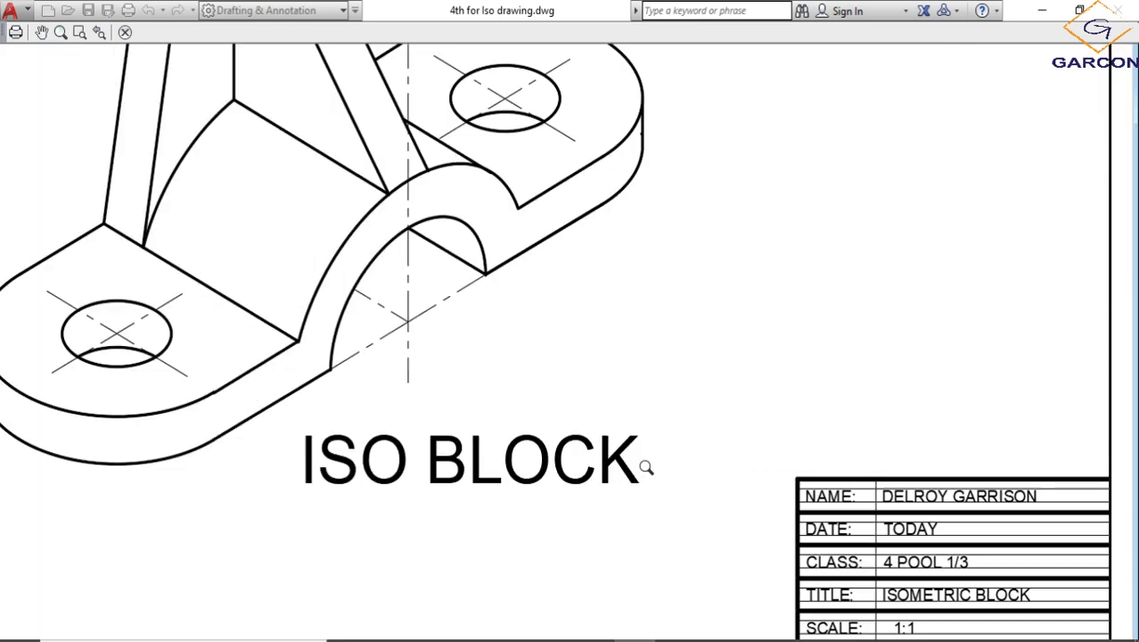
scroll(645, 467, down, 4)
scroll(515, 336, up, 2)
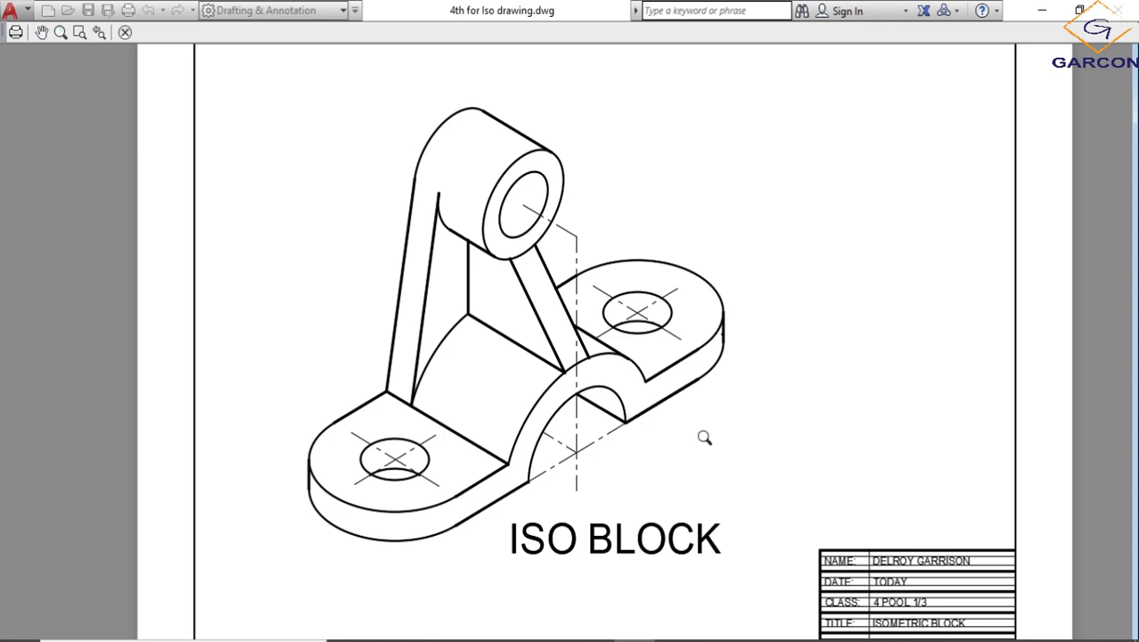
scroll(748, 411, down, 3)
scroll(842, 503, up, 5)
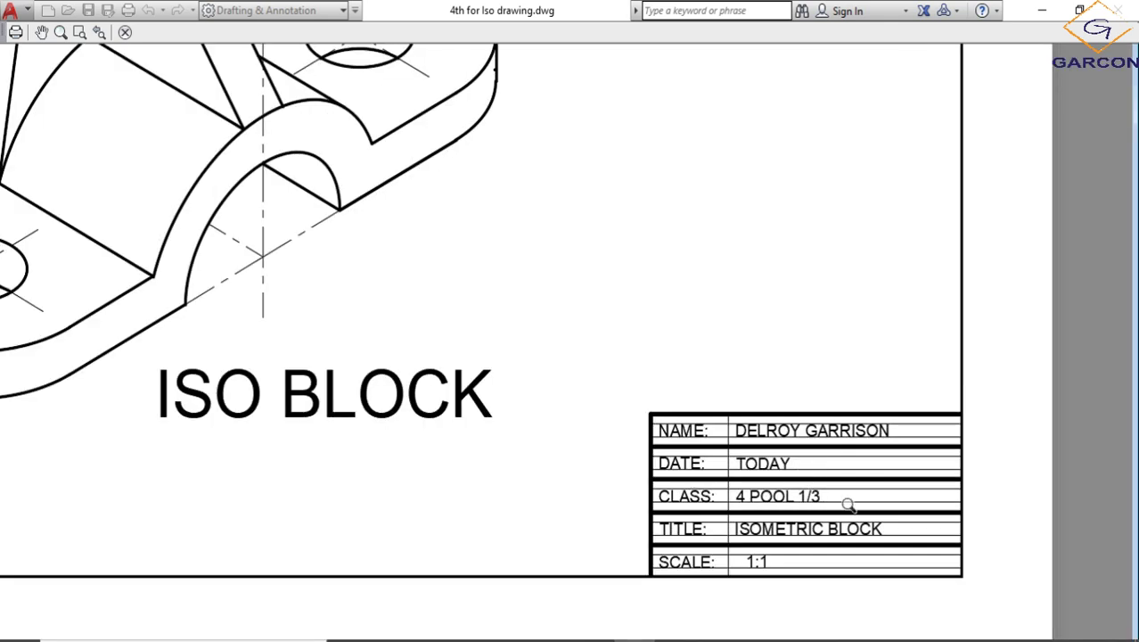
scroll(848, 504, down, 5)
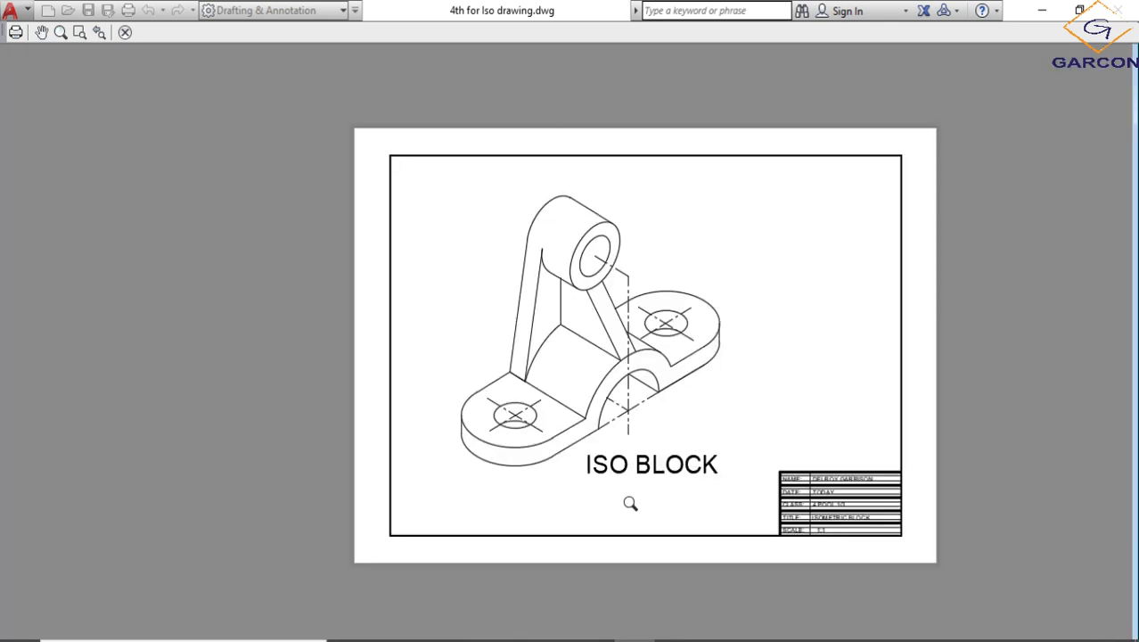
key(Escape)
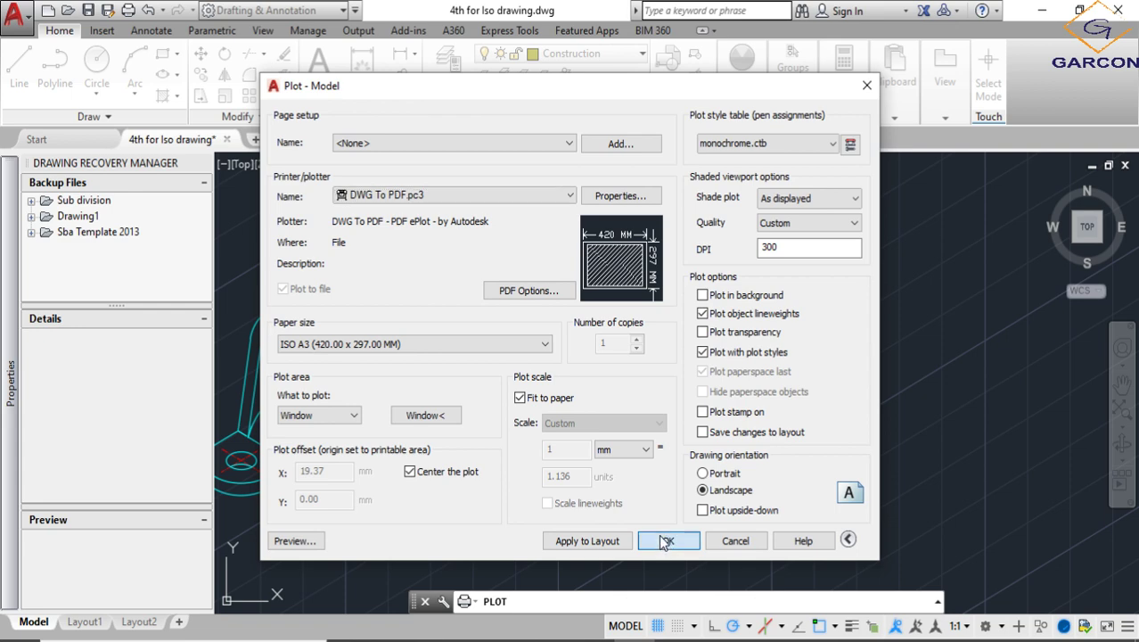
Plot the sheet to a PDF in the Documents folder as 4th for Iso drawing-Model.pdf
click(664, 541)
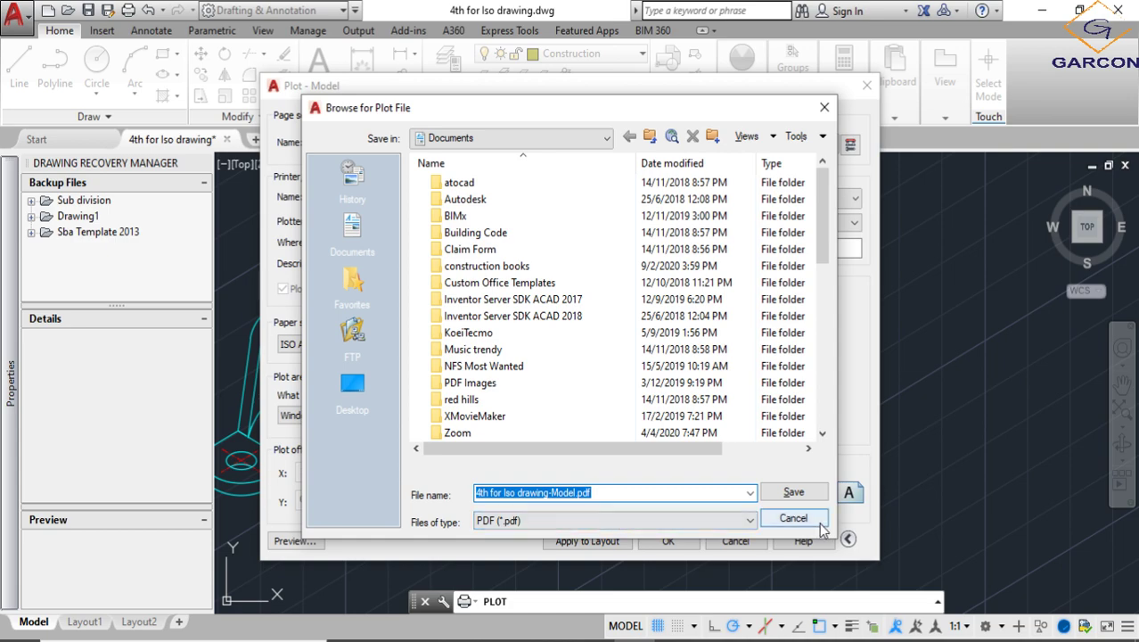
click(793, 492)
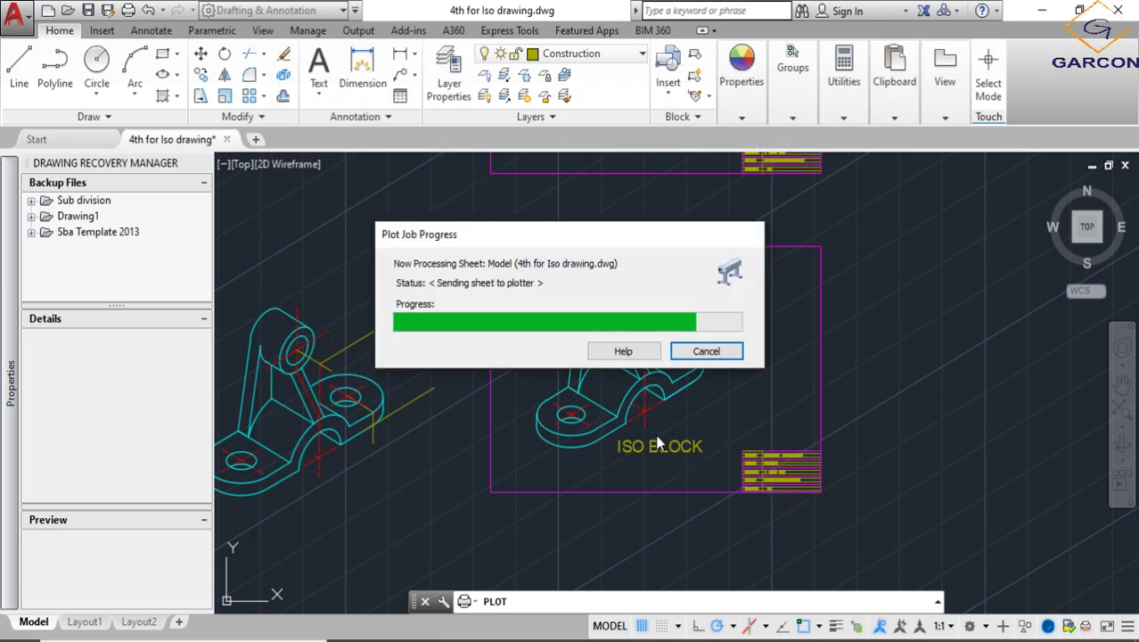